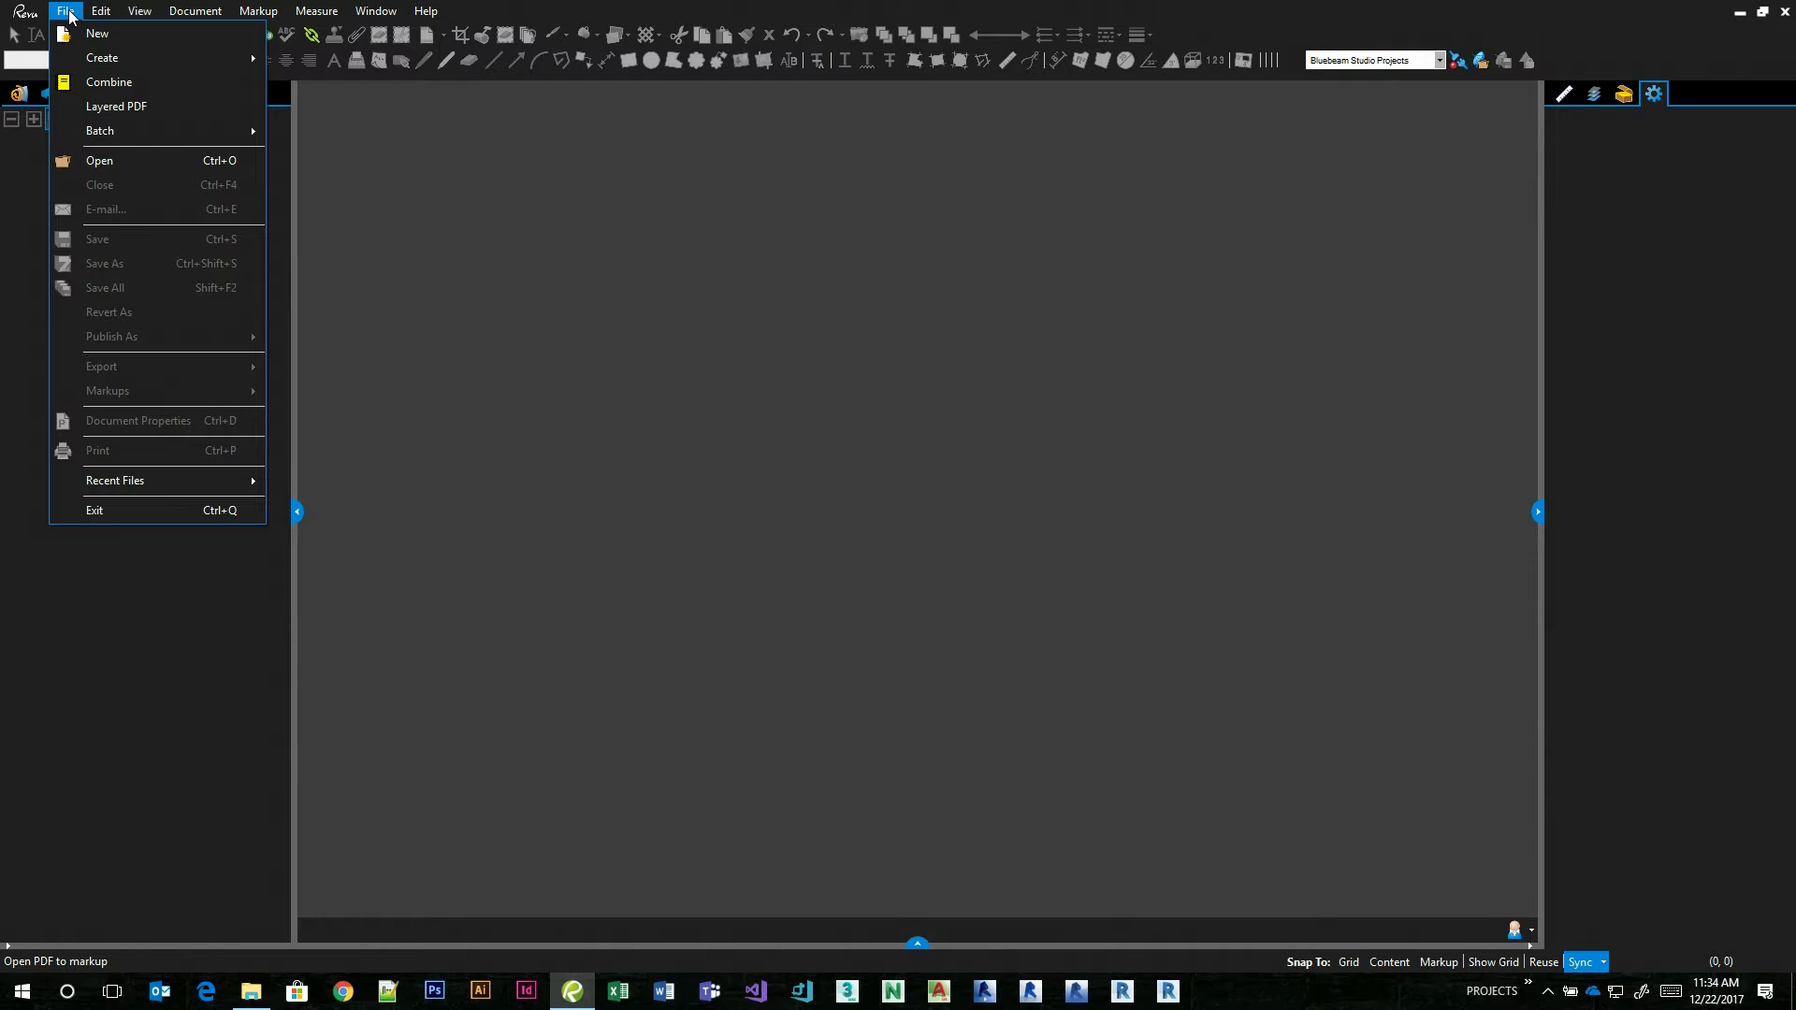
Create a new blank 8.50 x 11.00 in PDF document.
click(82, 30)
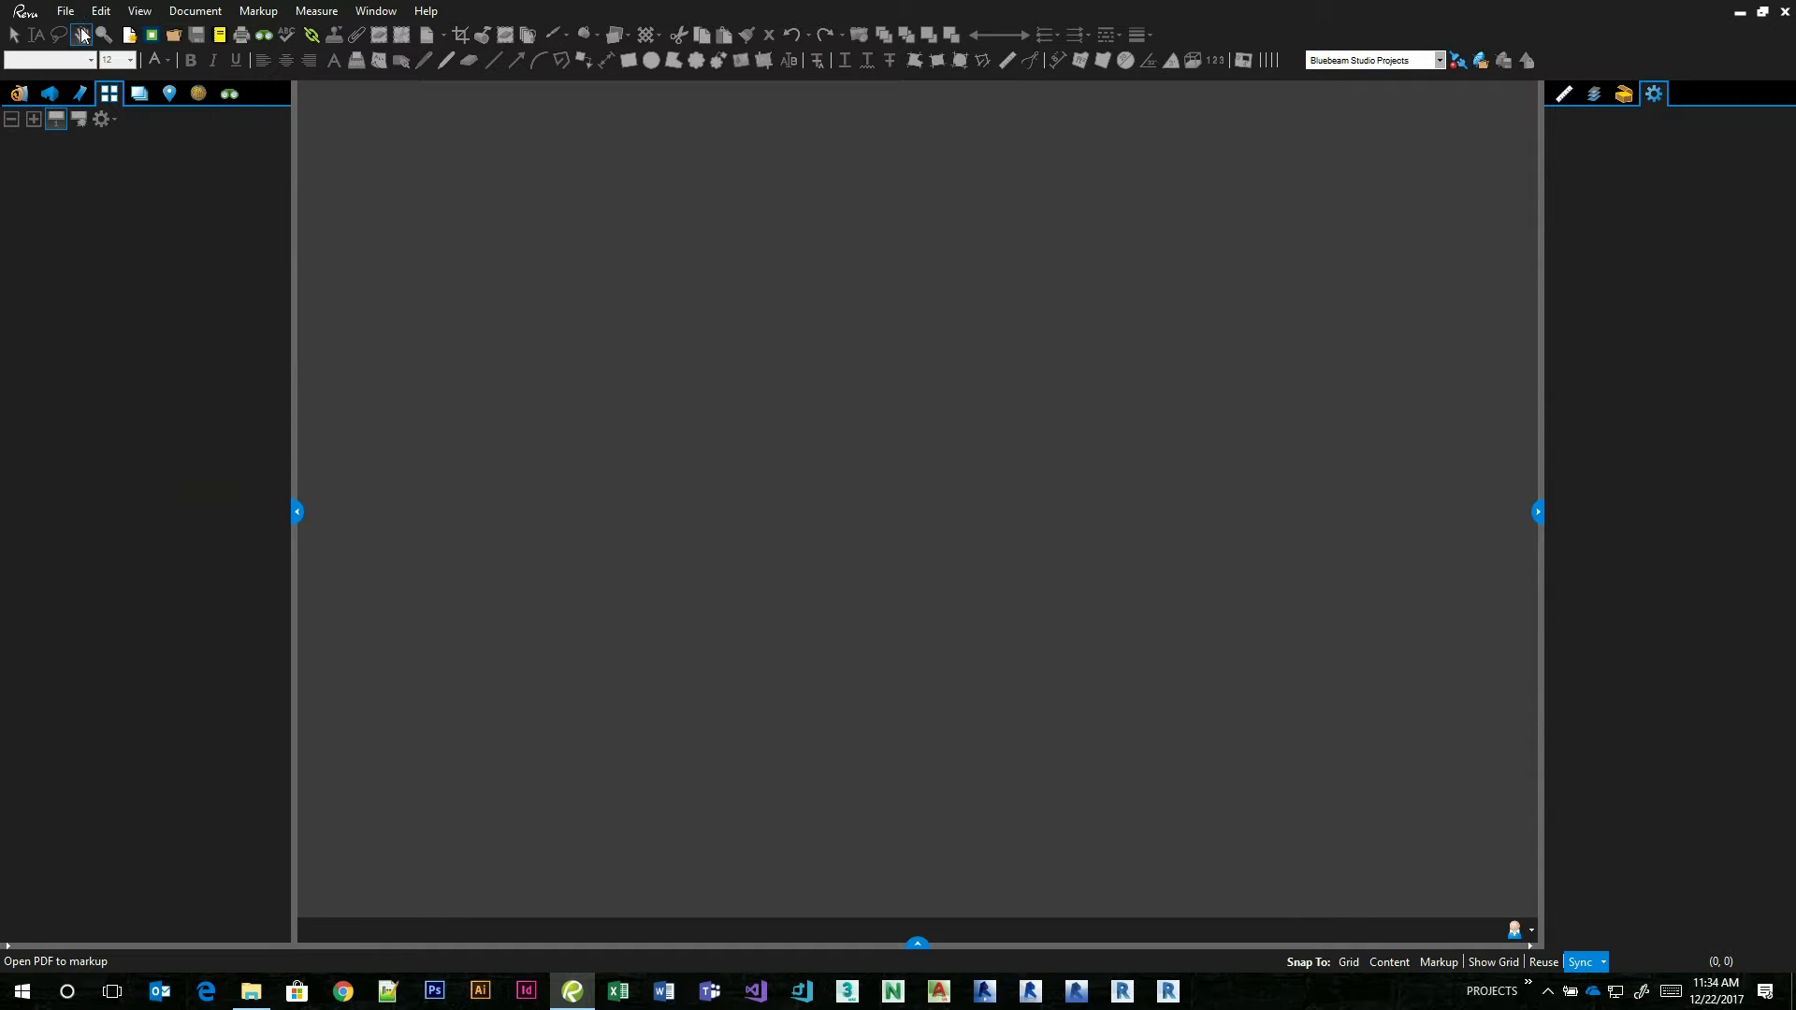
click(990, 581)
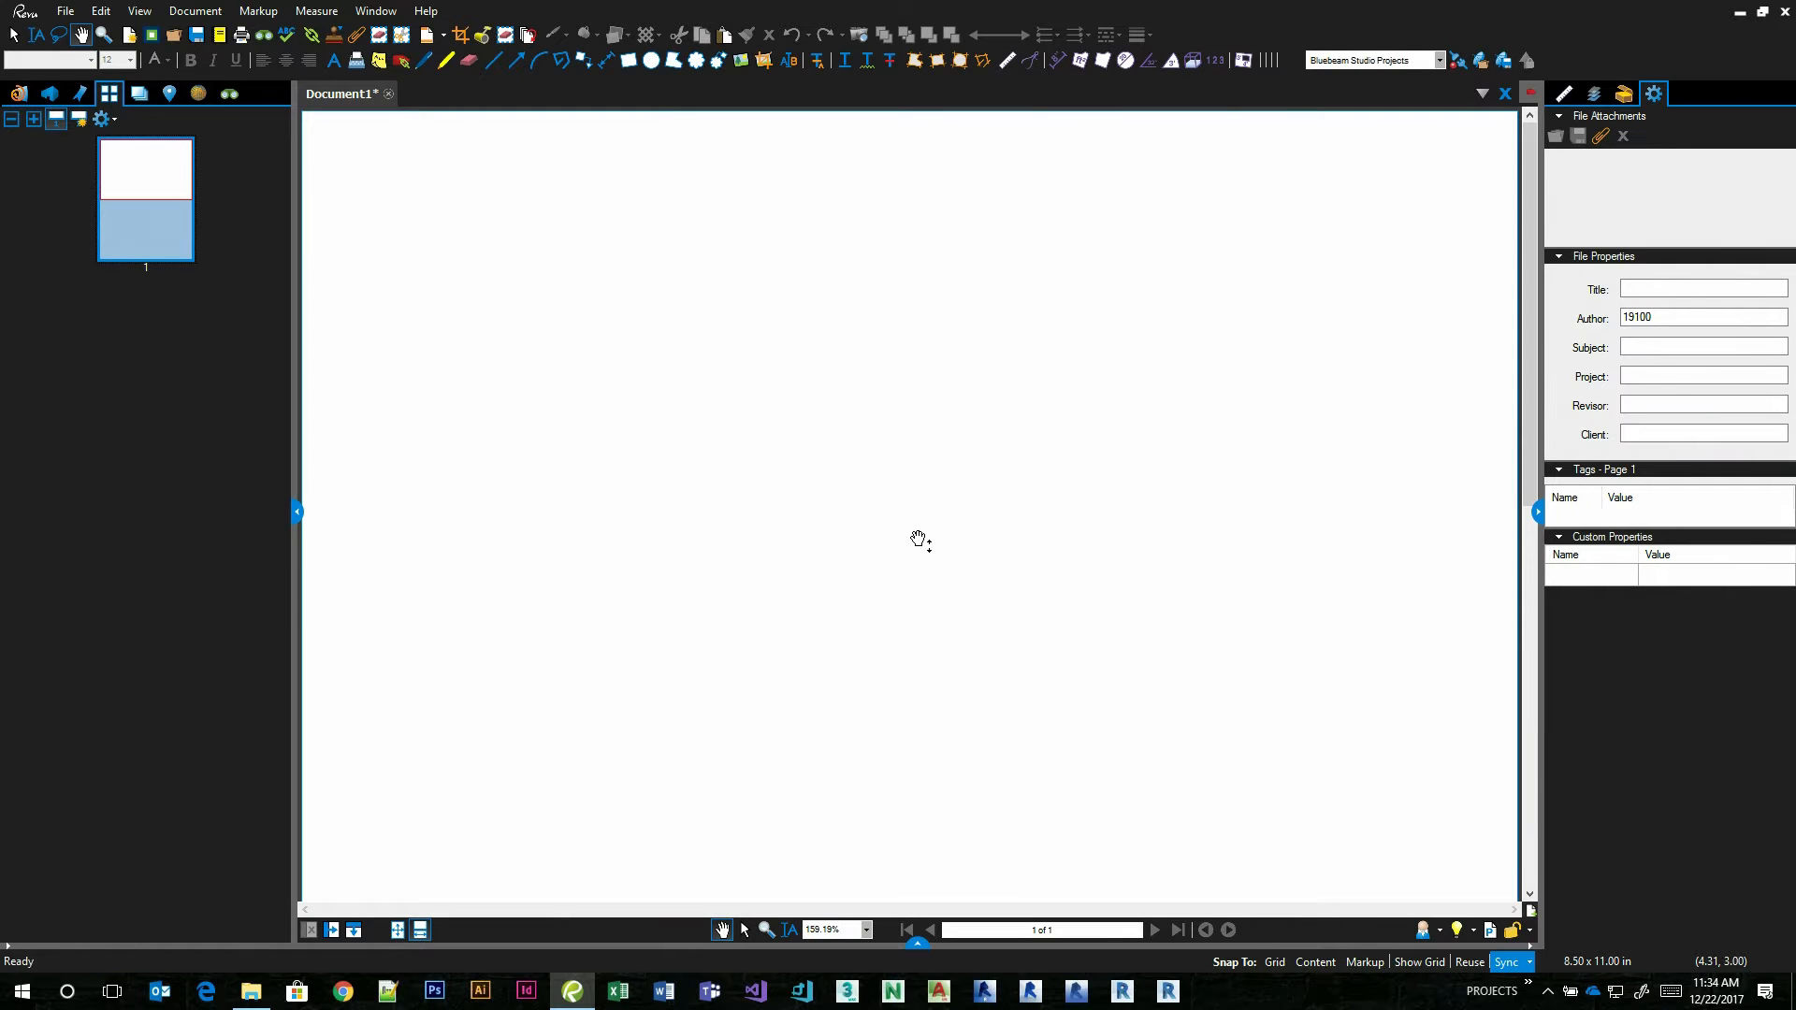
scroll(917, 536, down, 5)
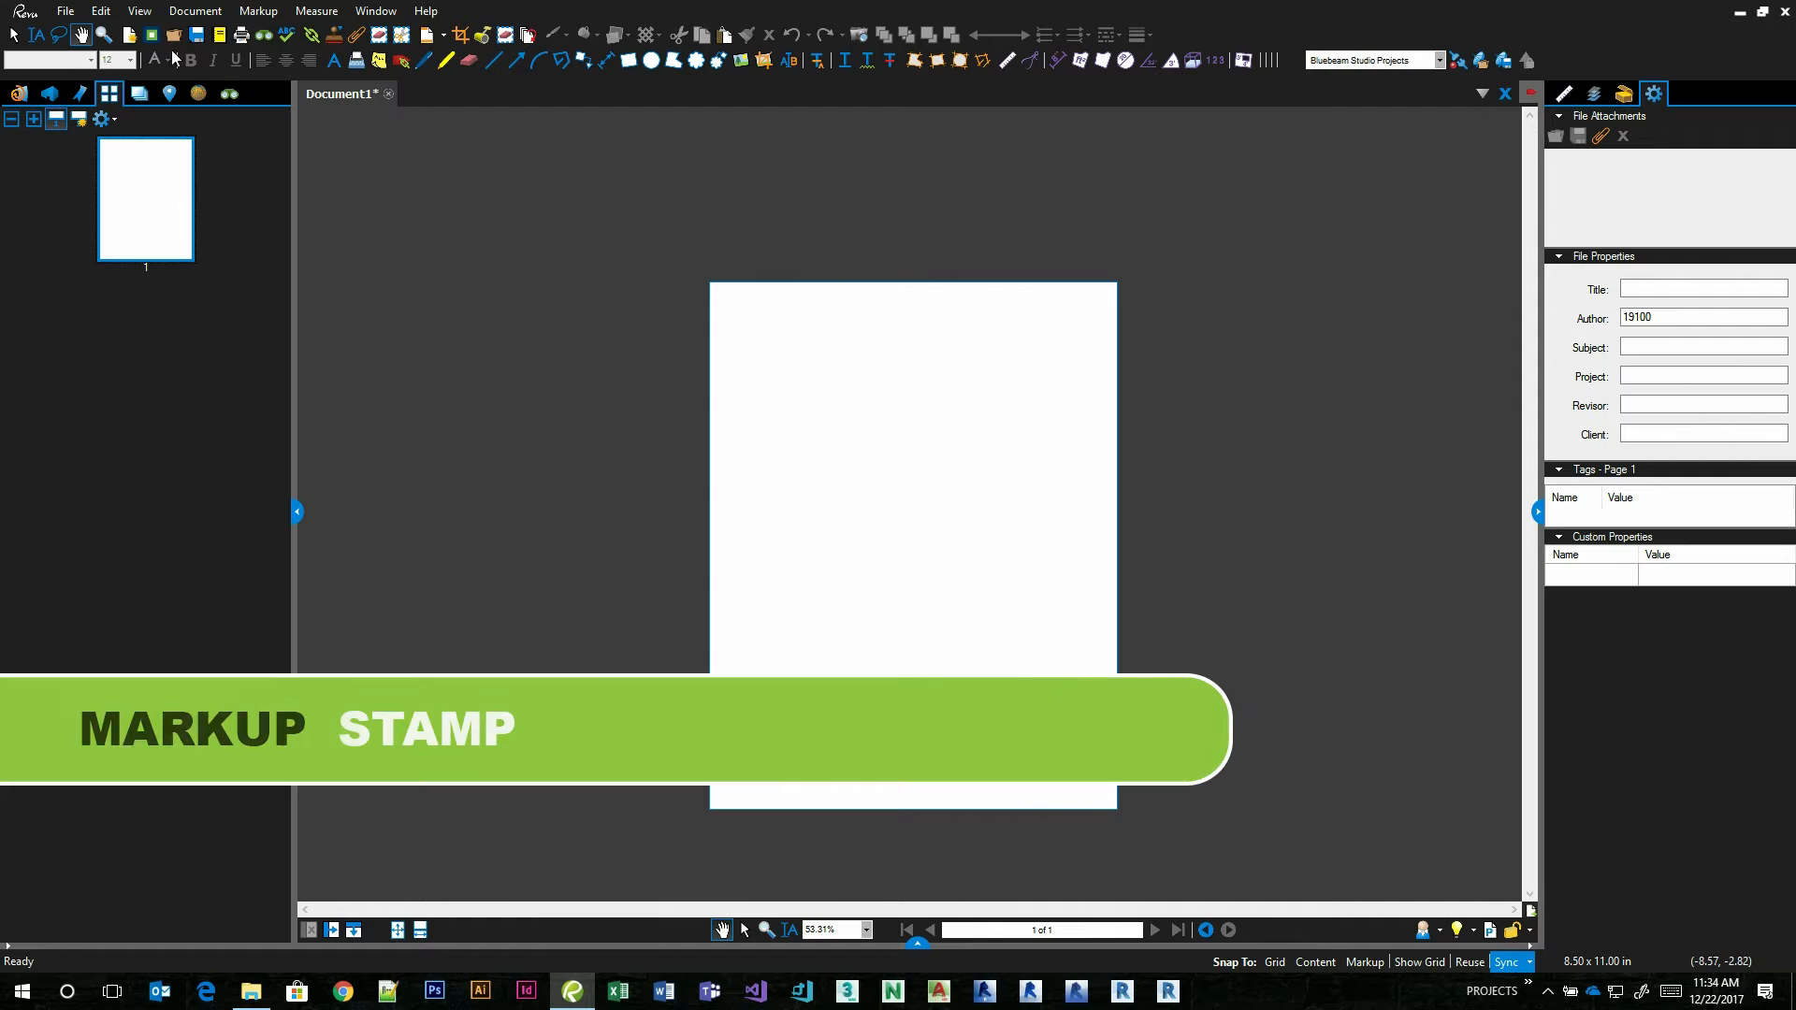
click(198, 13)
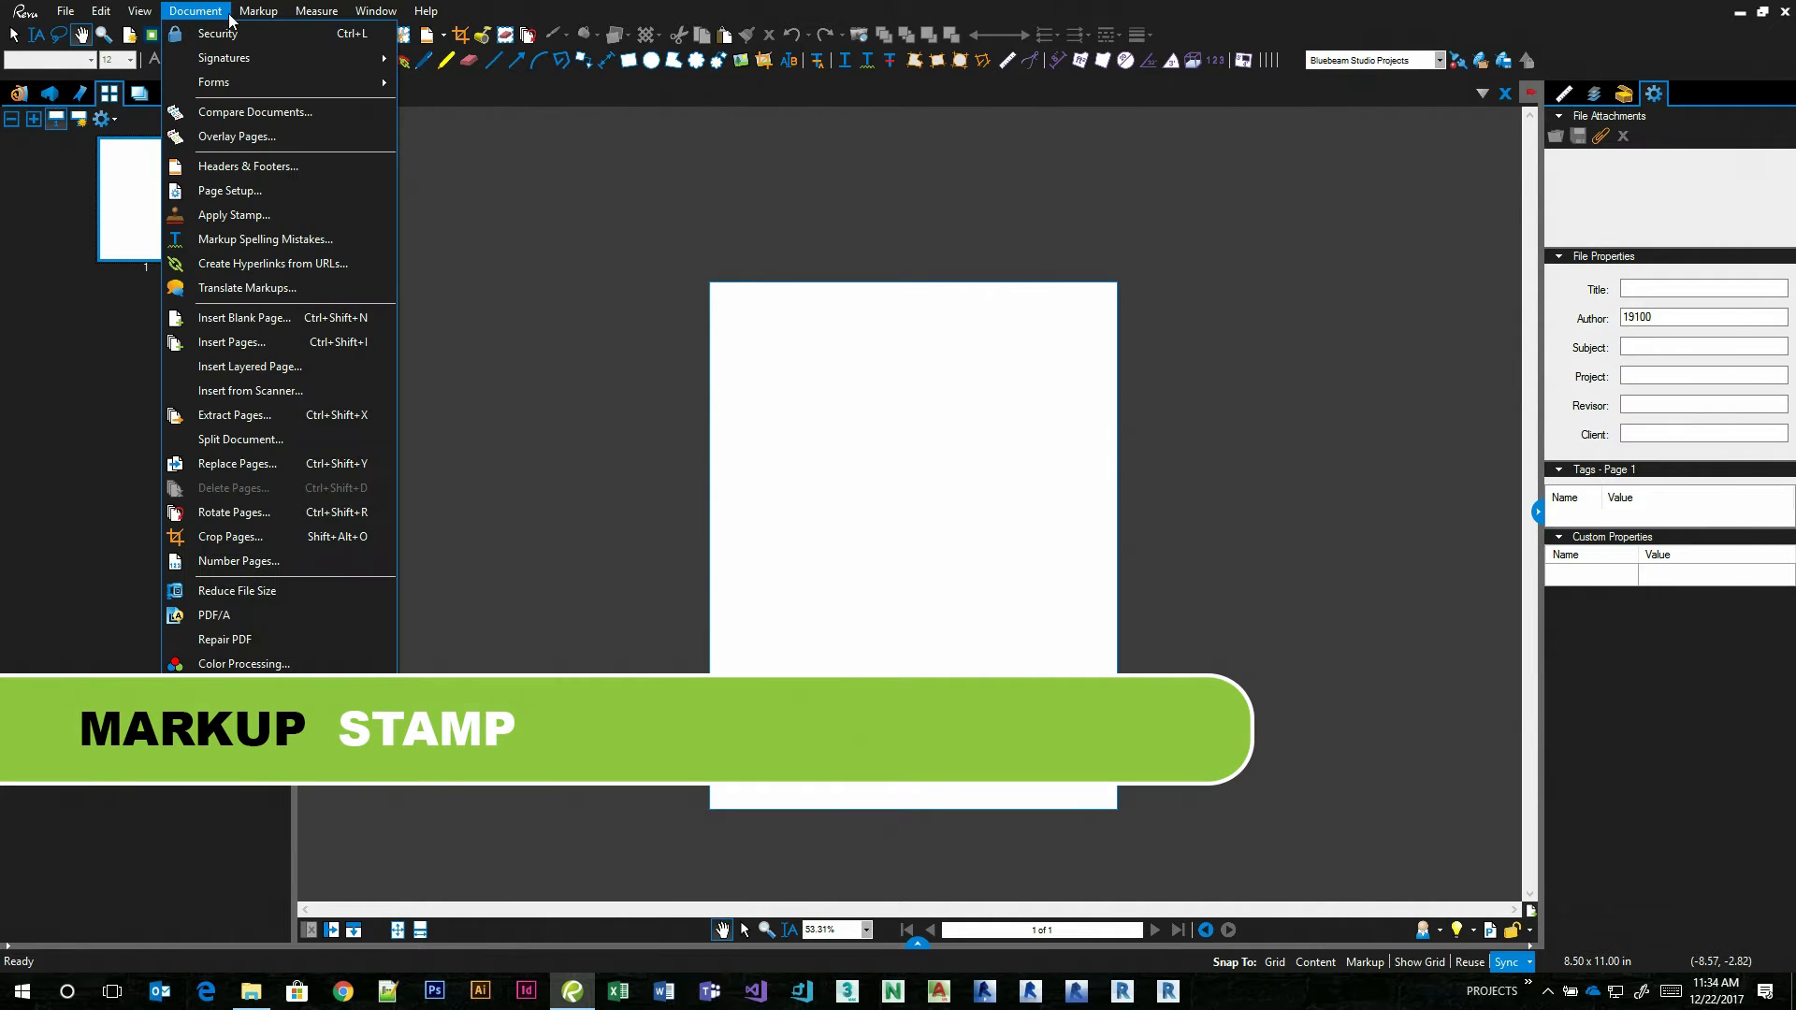
mouse_move(267, 16)
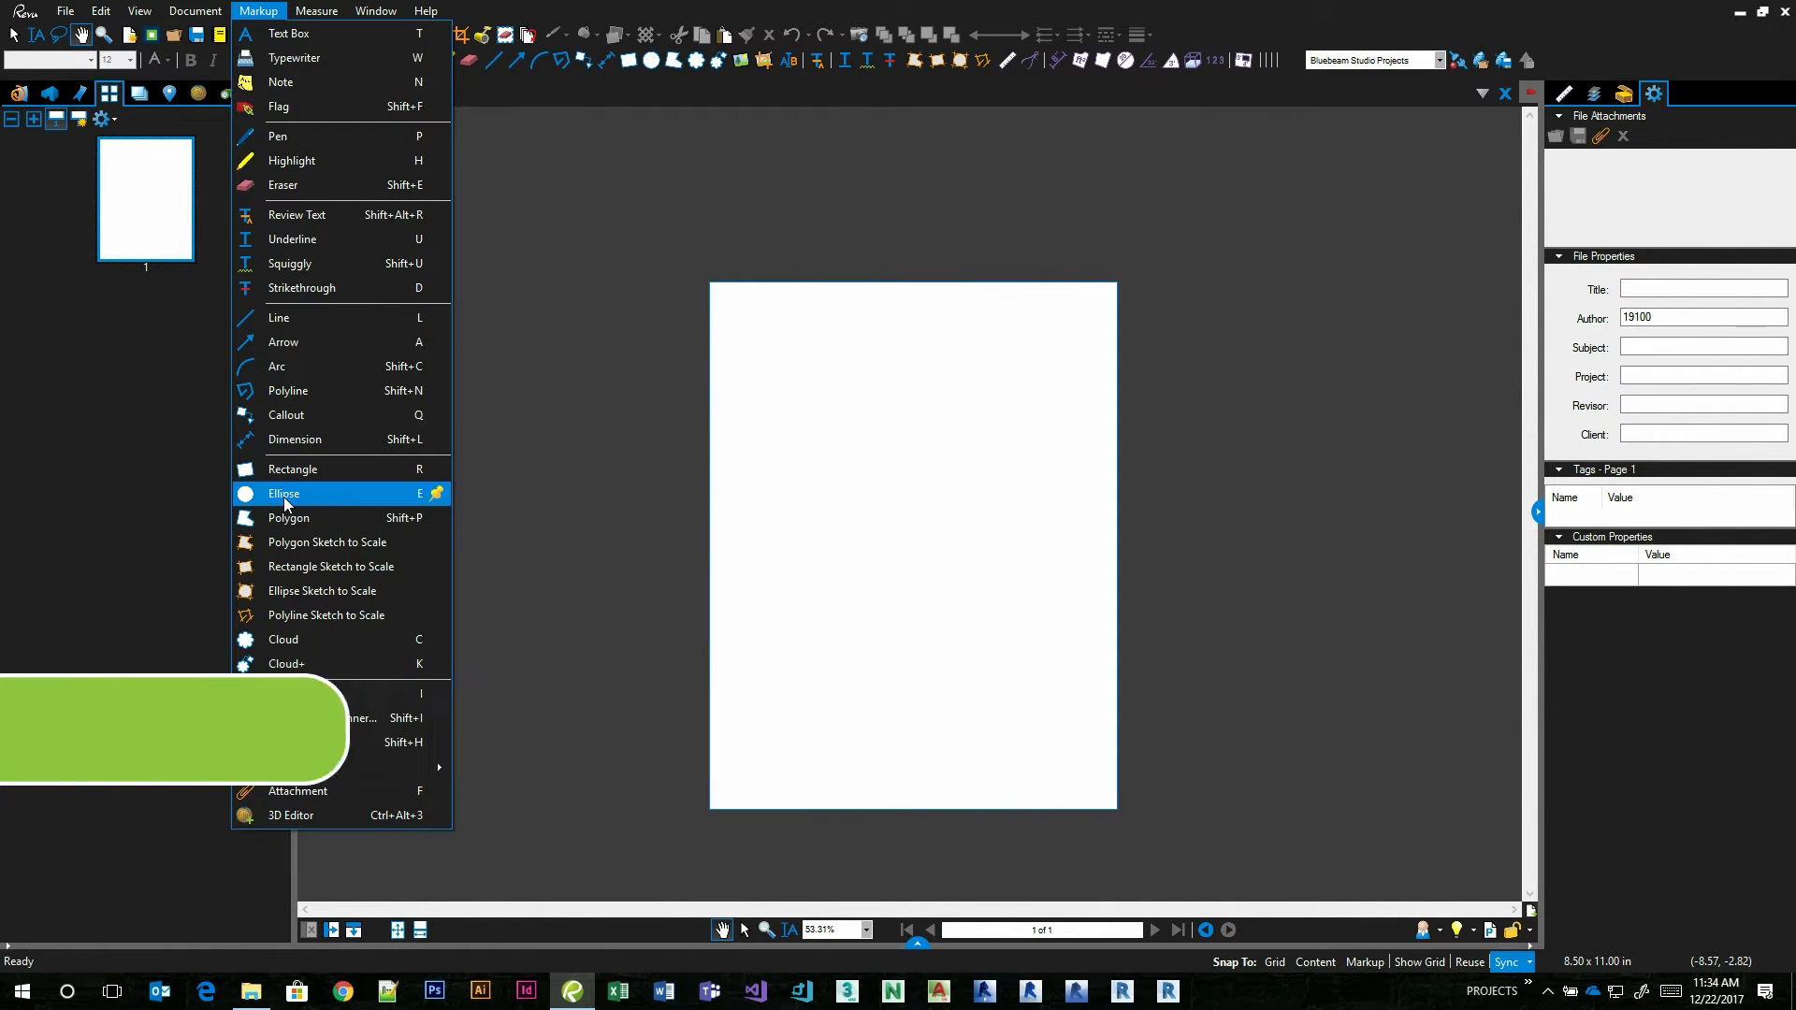
mouse_move(293, 769)
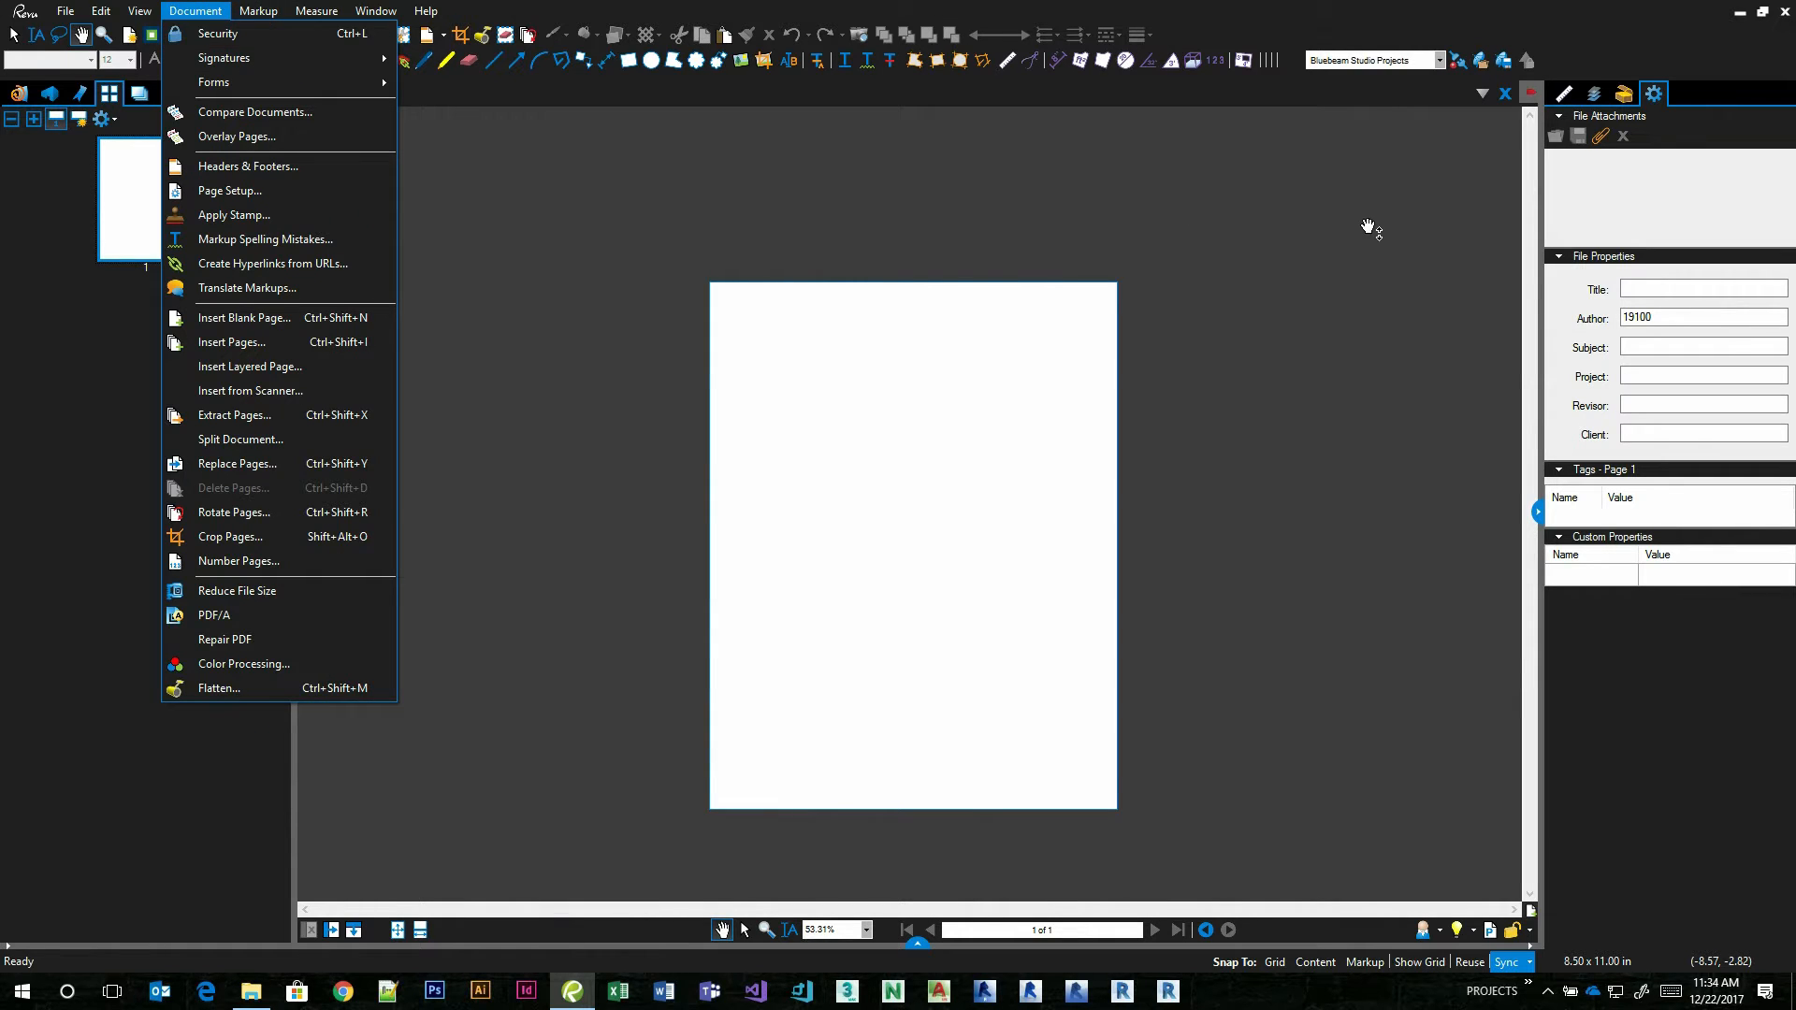
click(1327, 224)
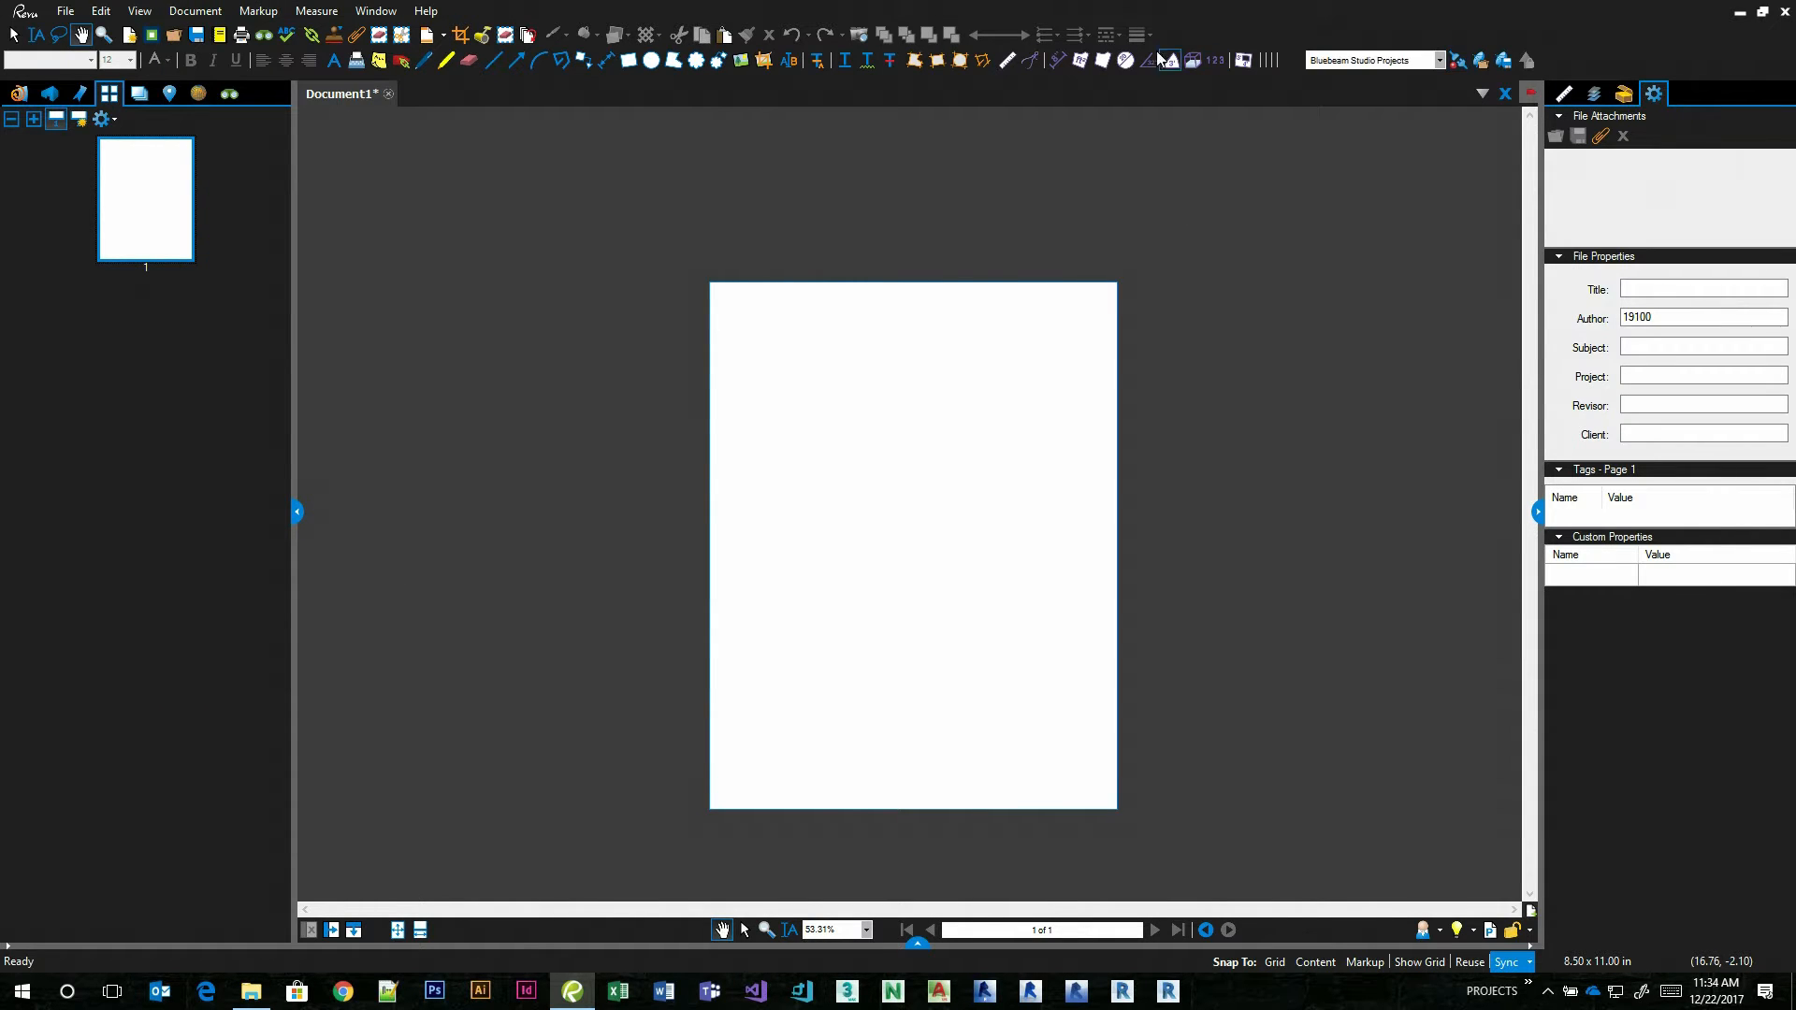
Turn off the Classic Menu option in the general preferences.
click(101, 10)
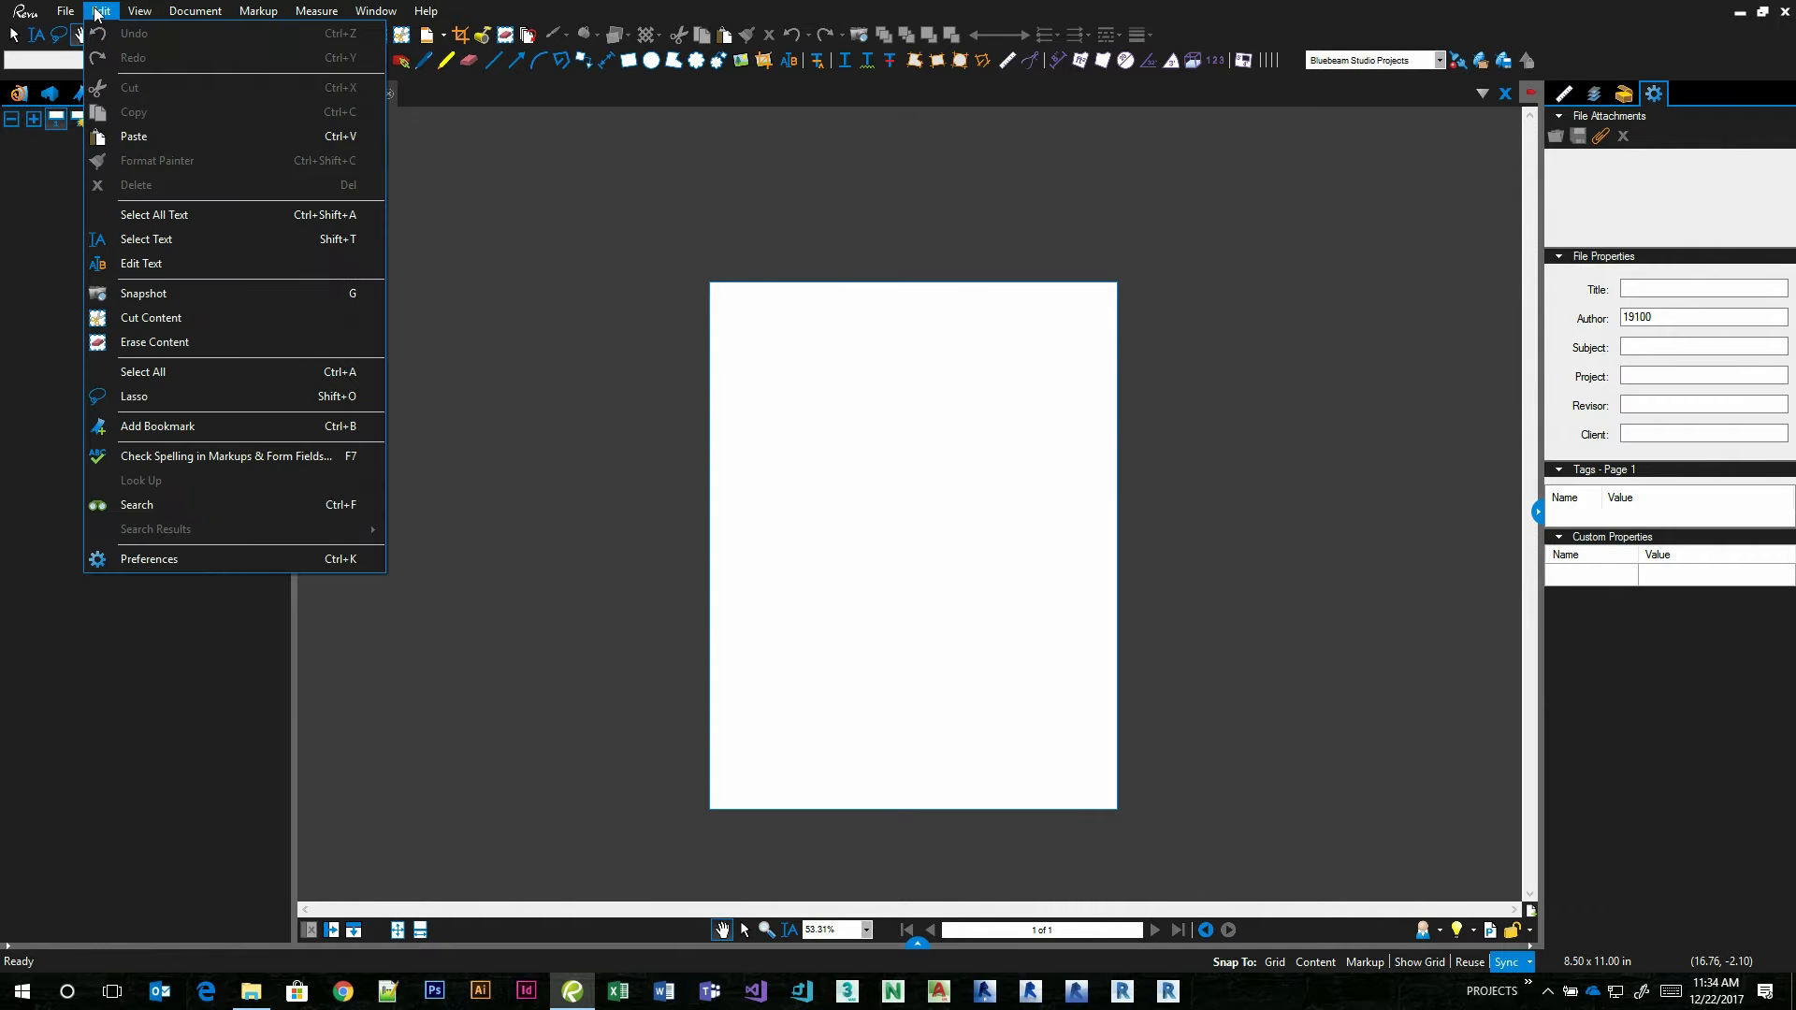
click(144, 563)
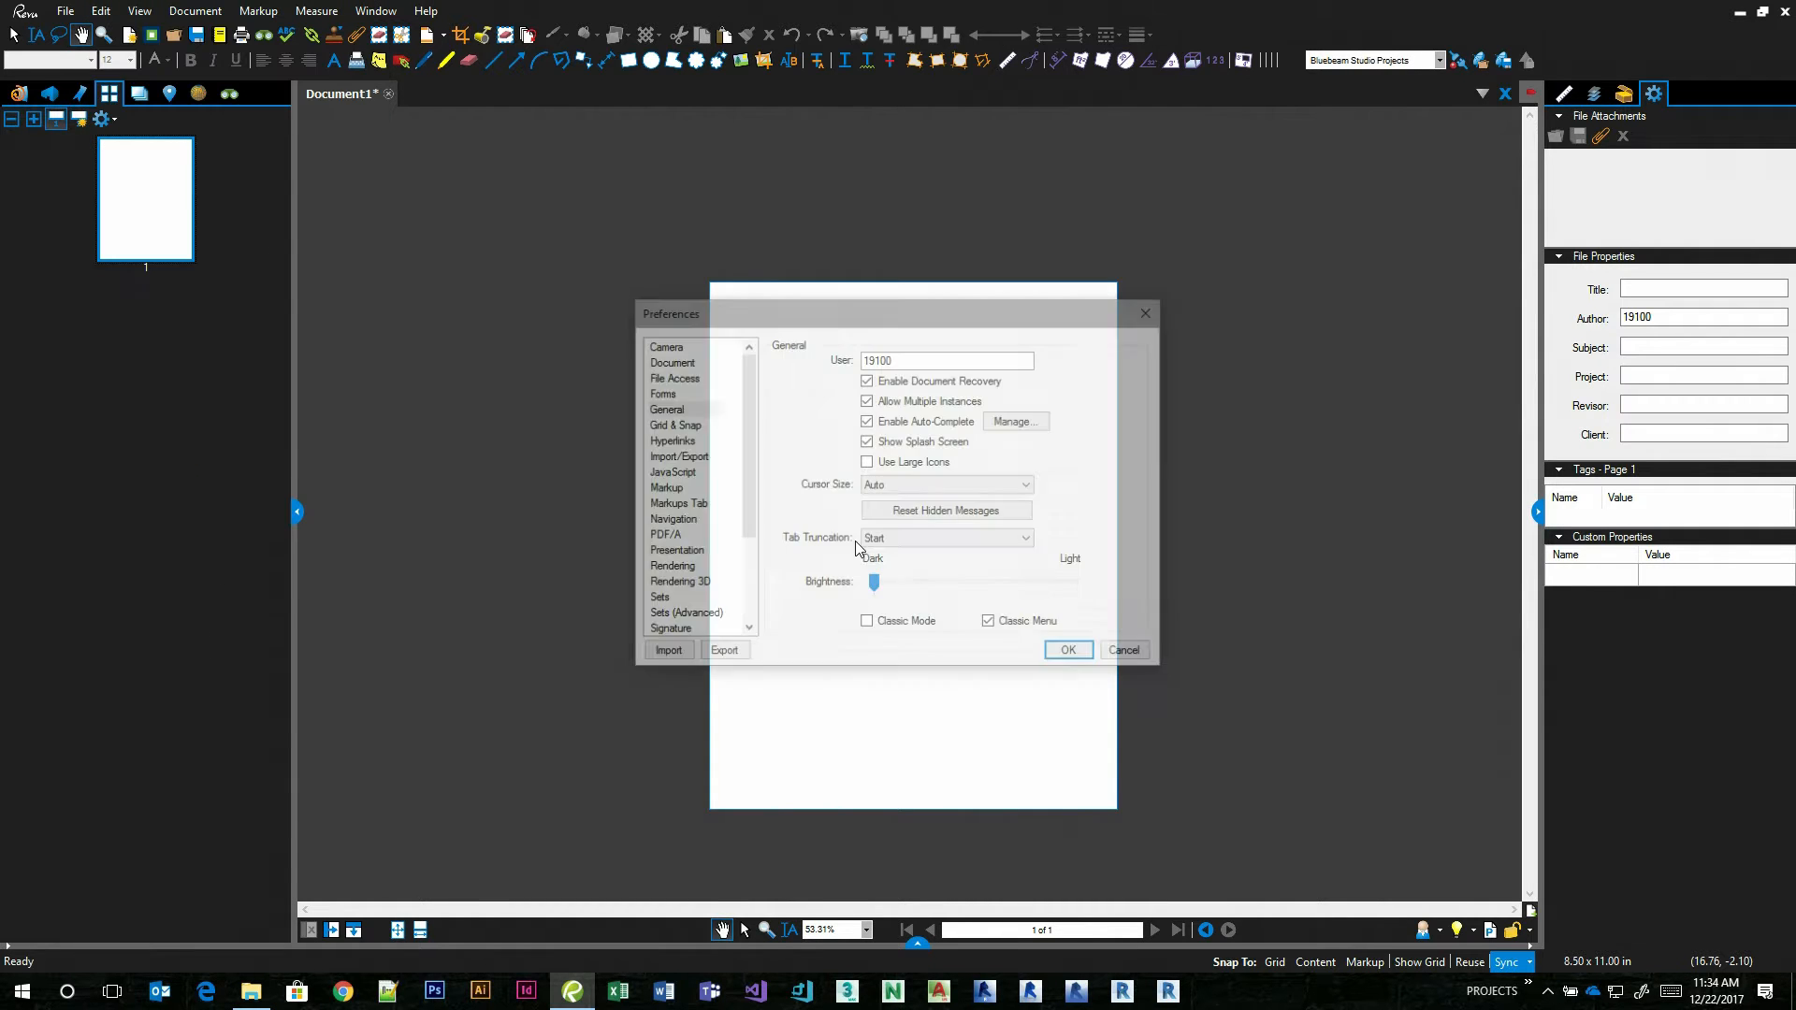
click(989, 624)
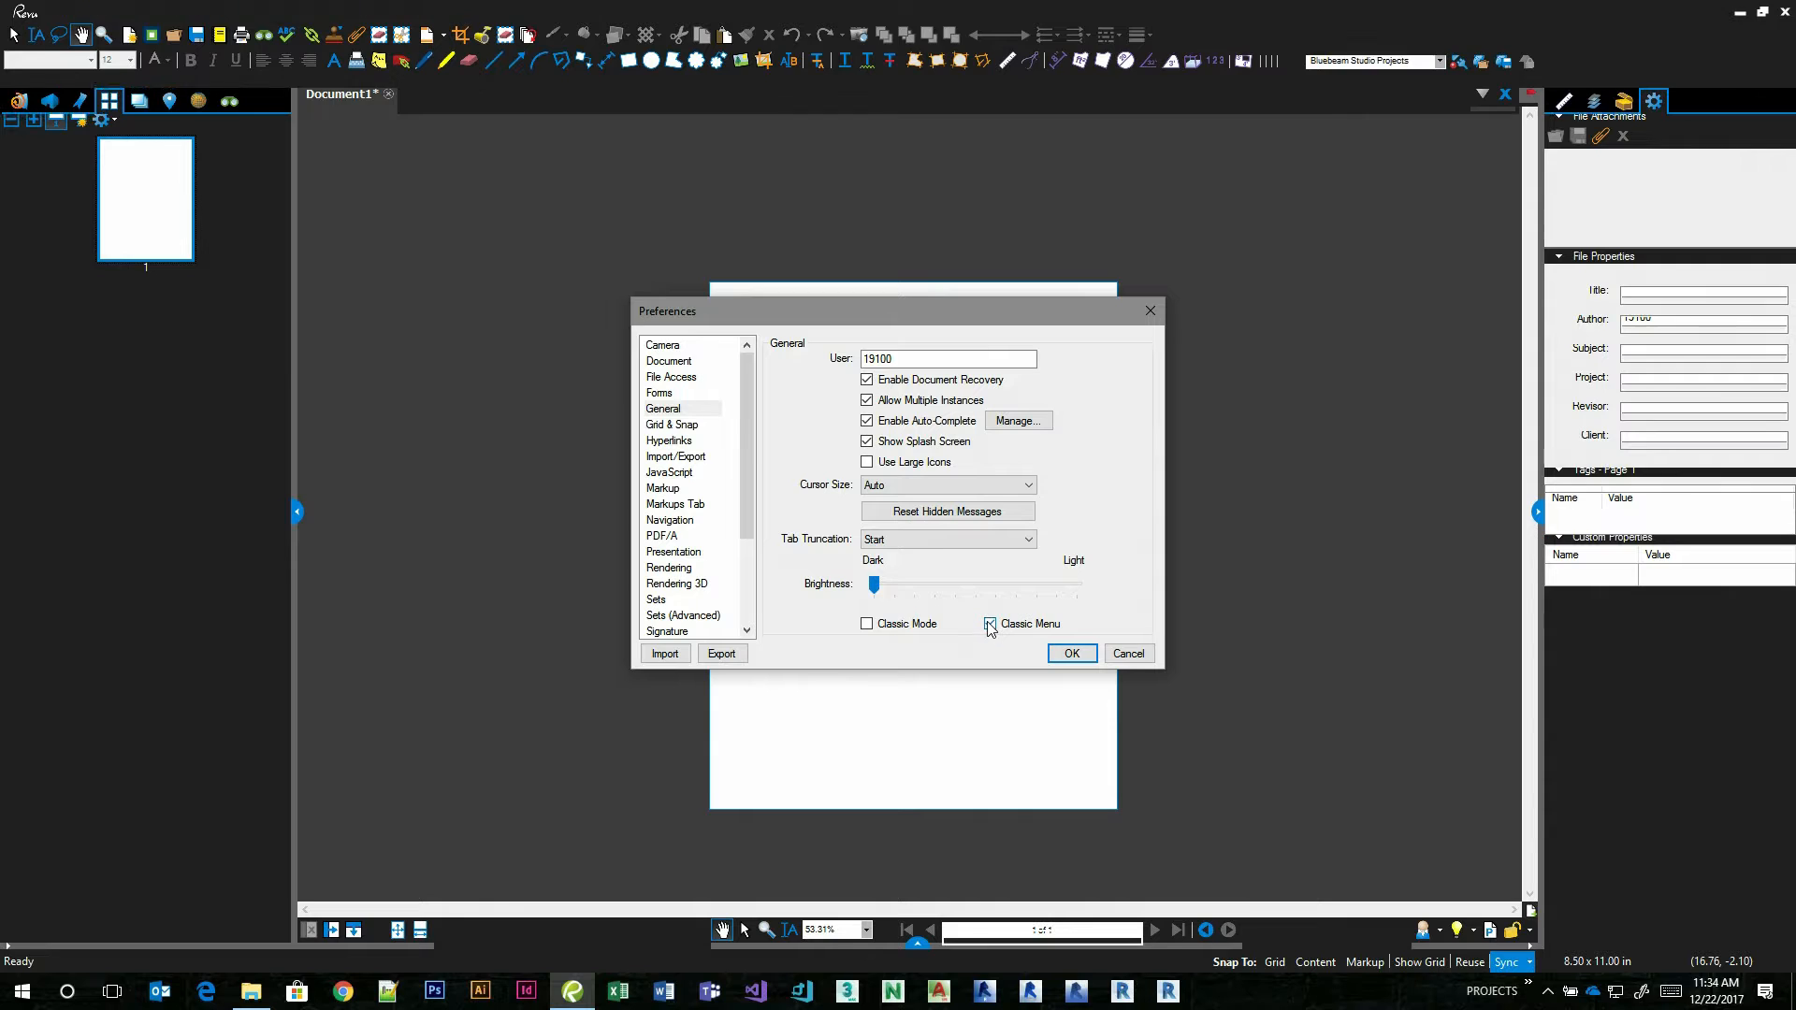
click(1072, 655)
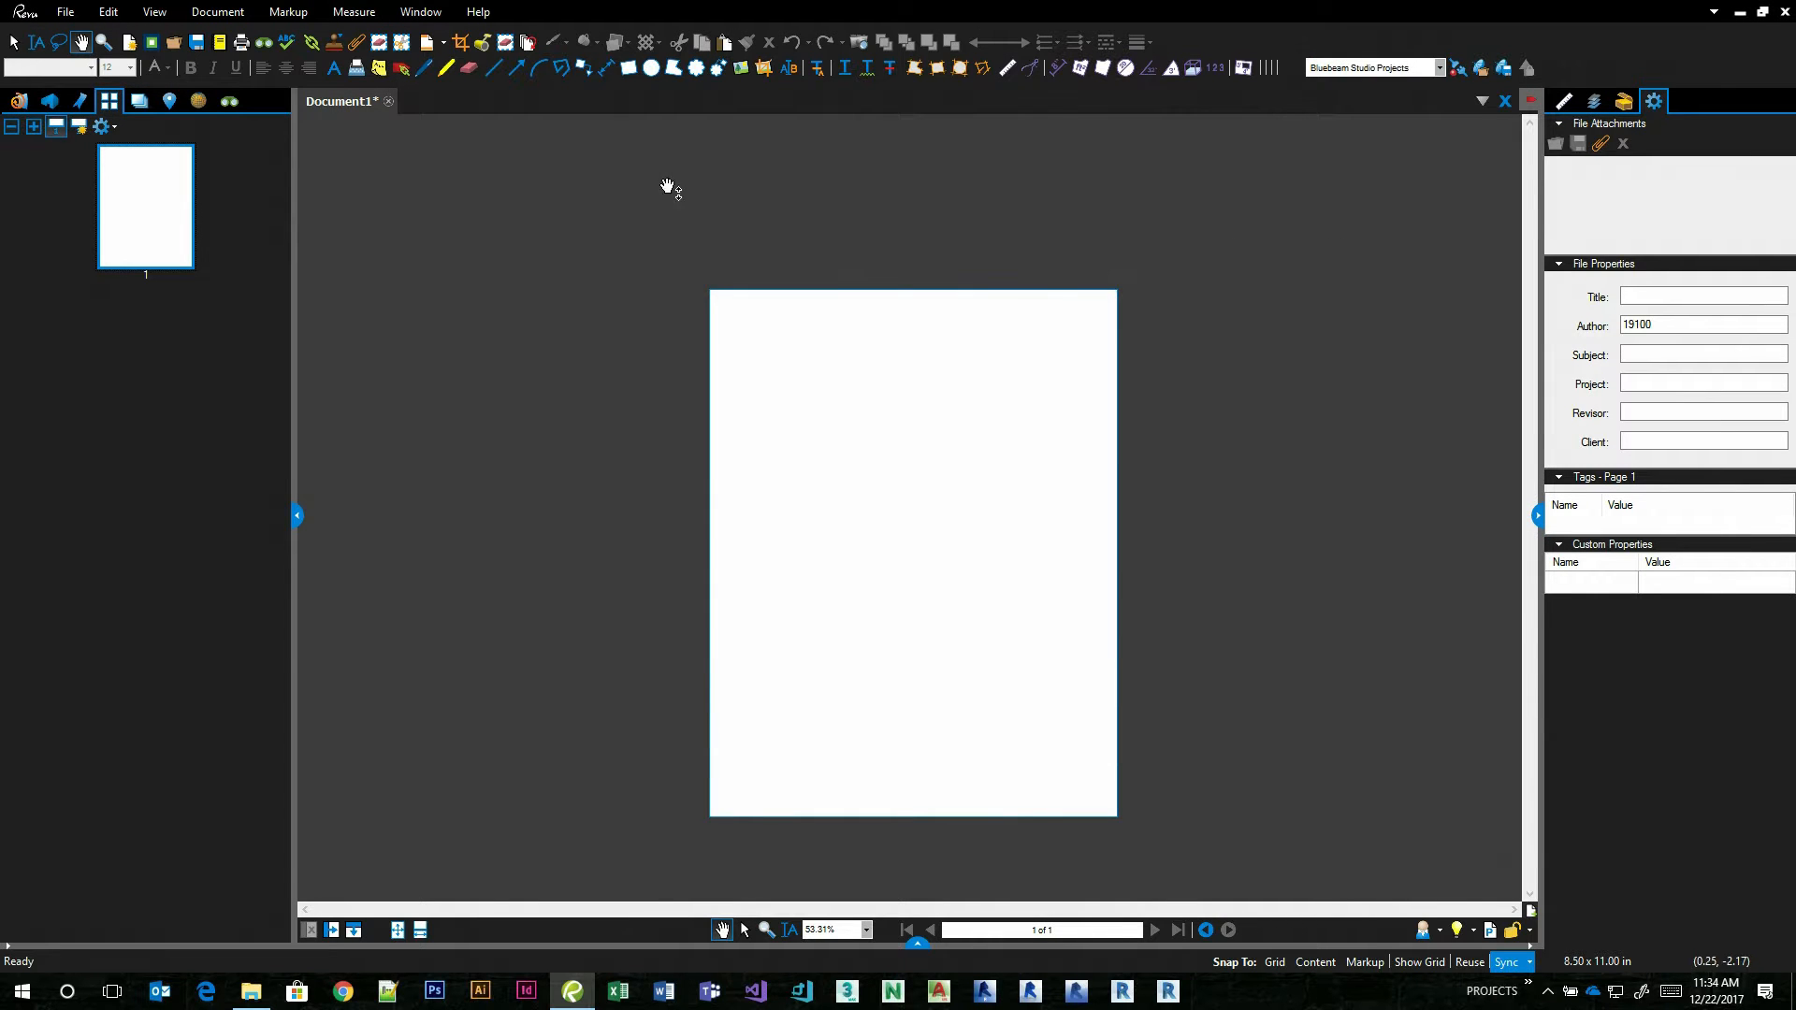
click(237, 17)
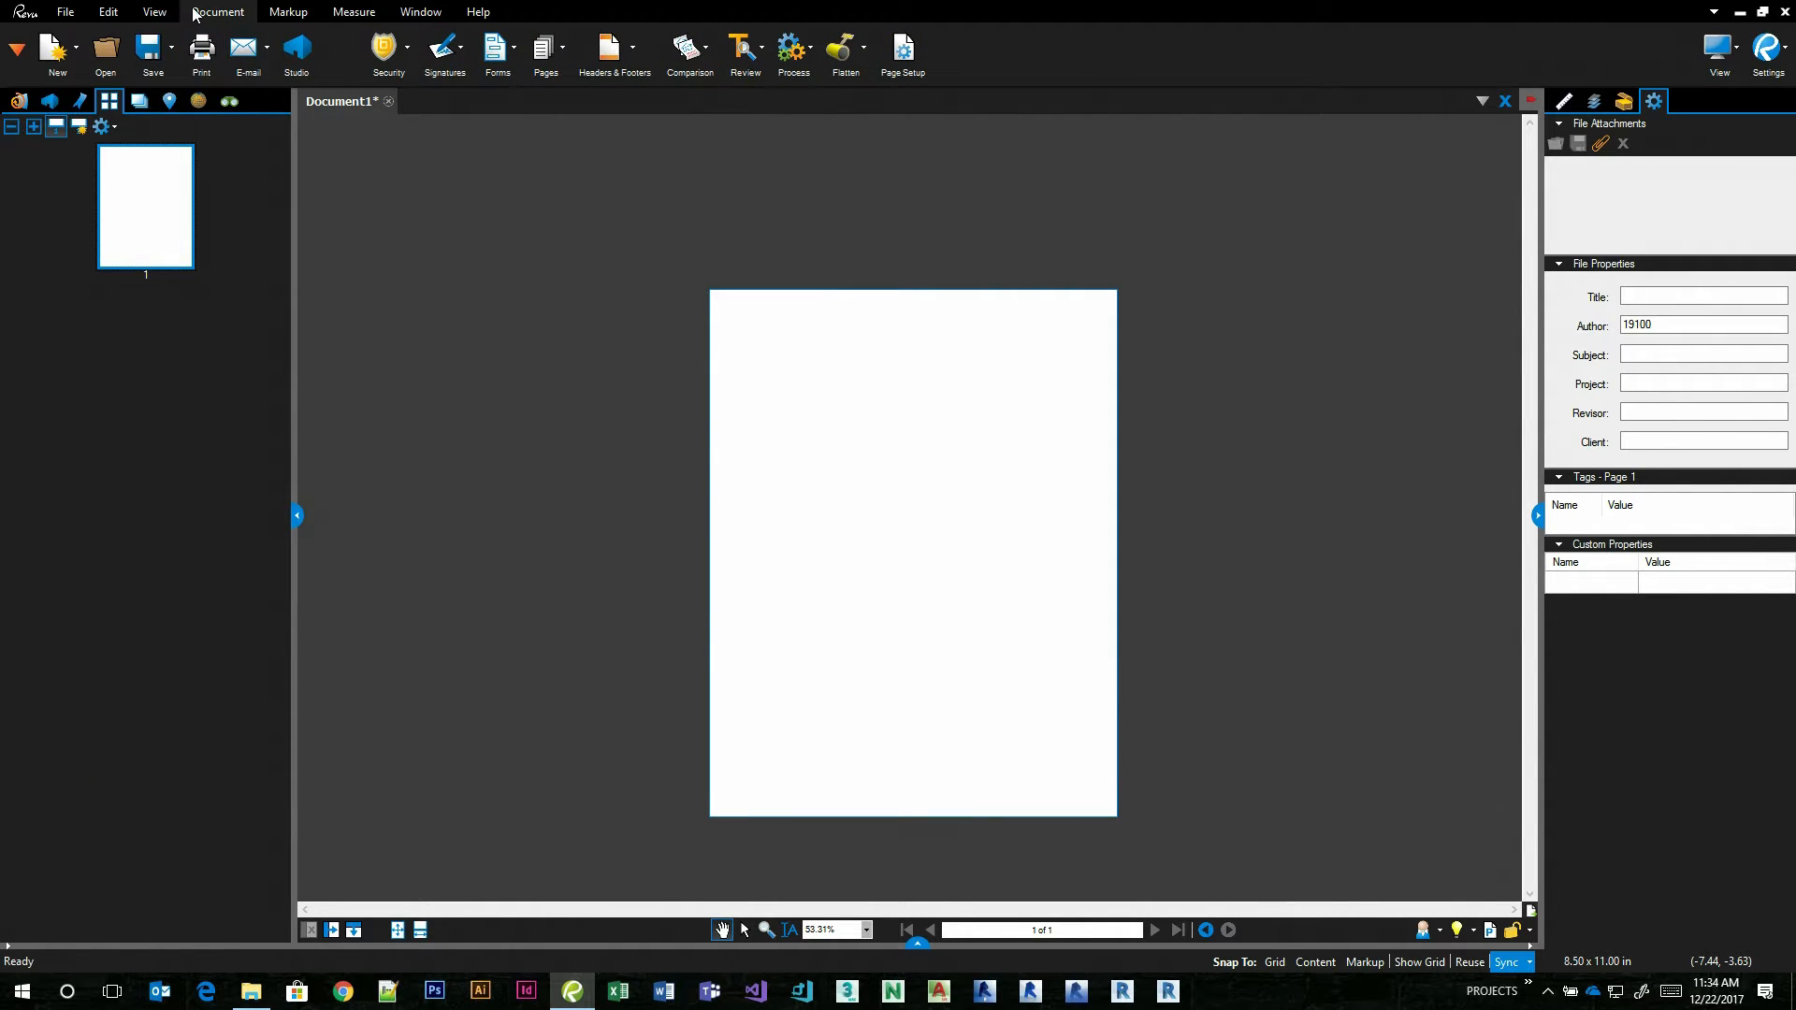
click(286, 12)
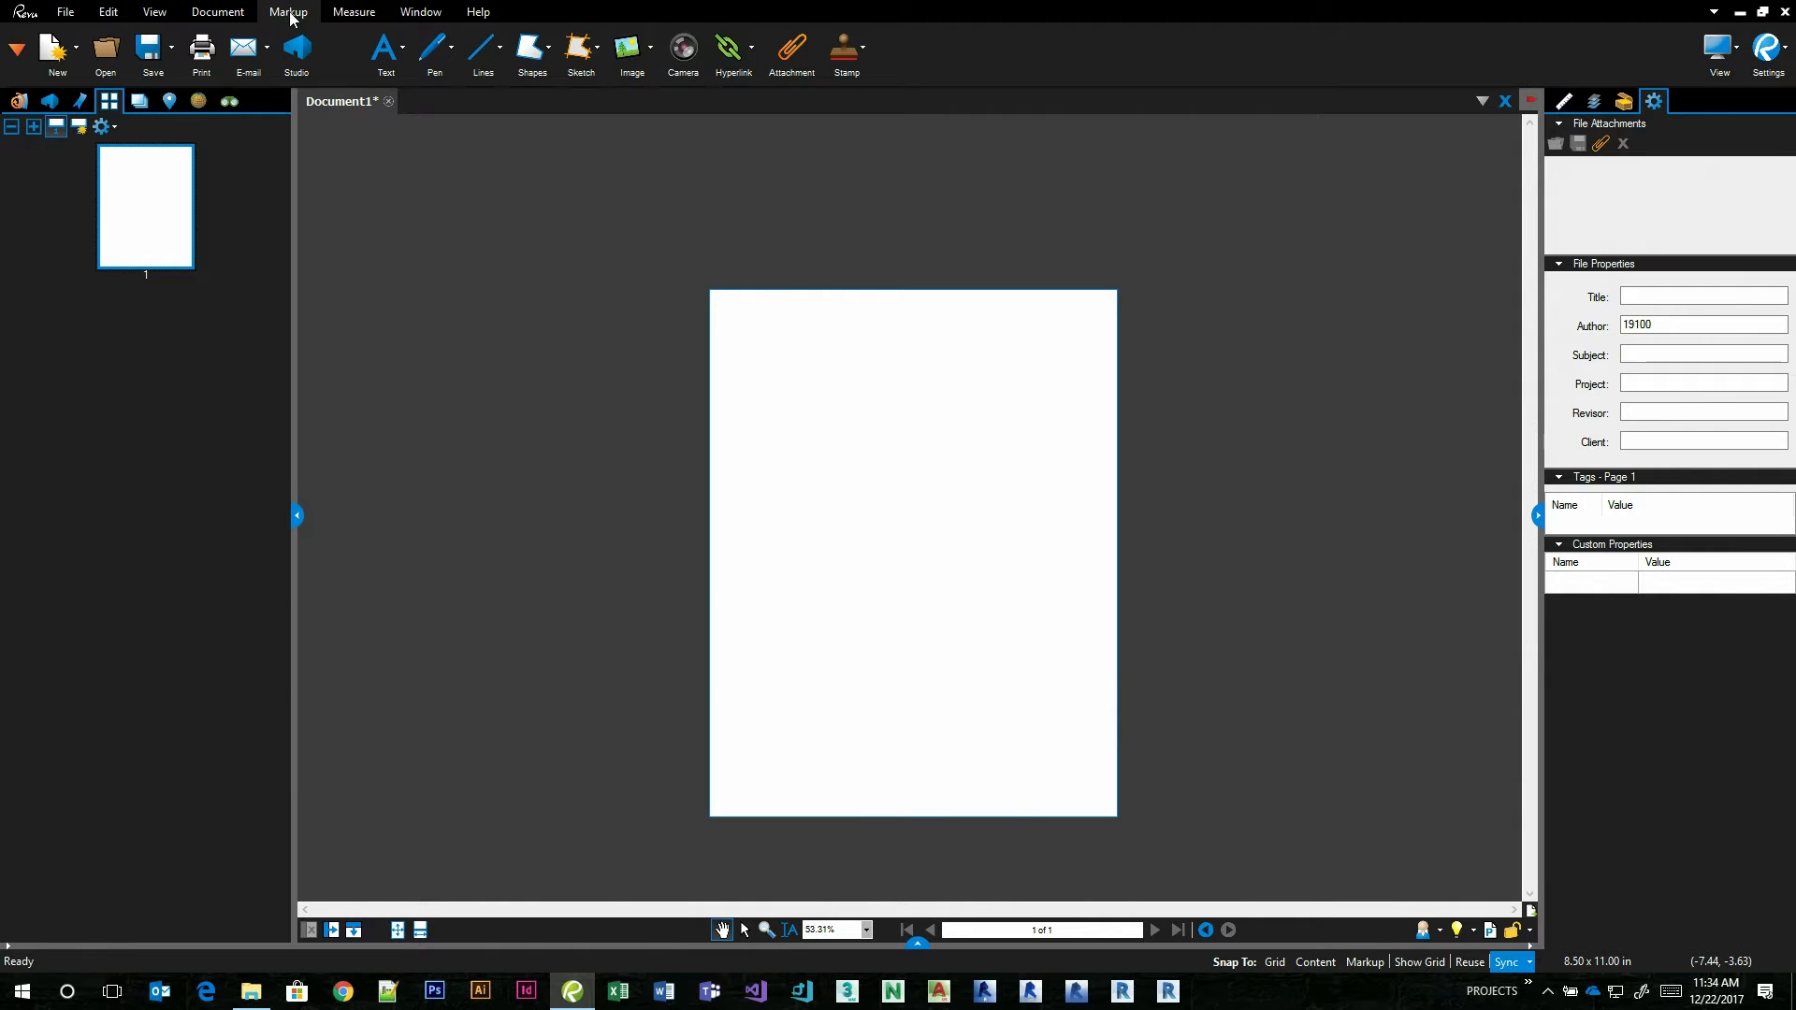
click(862, 49)
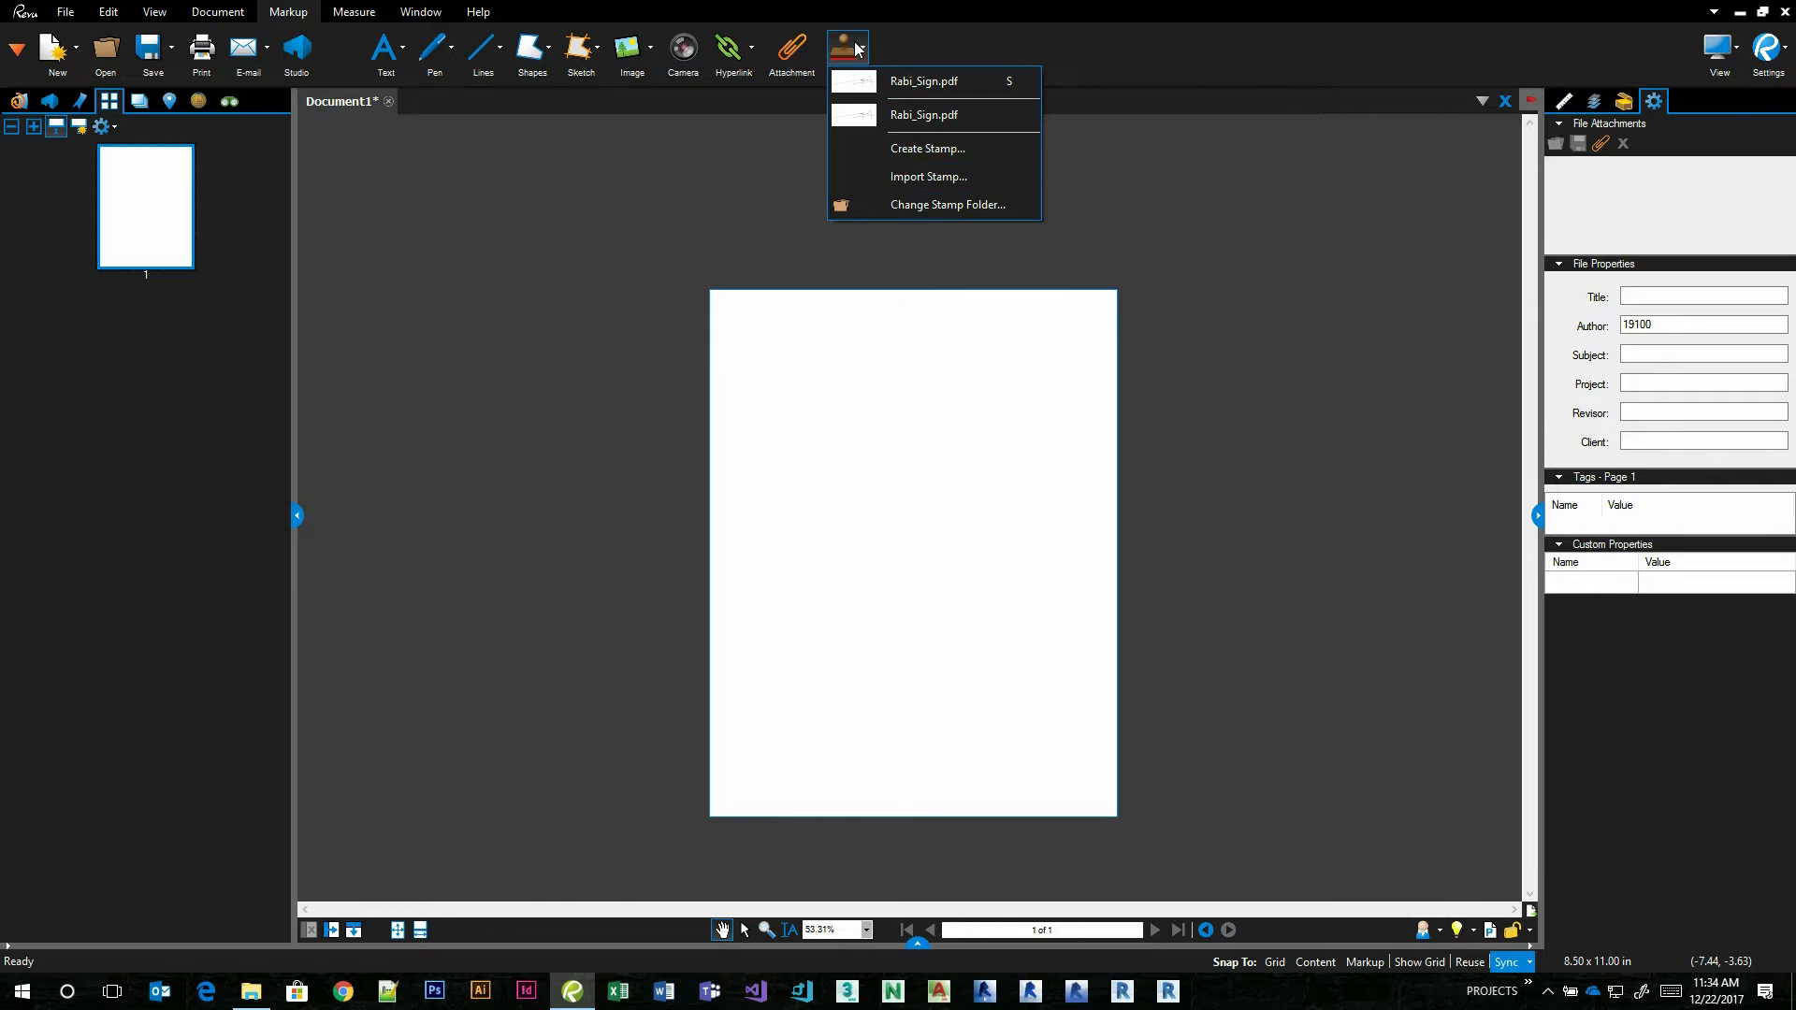
click(939, 47)
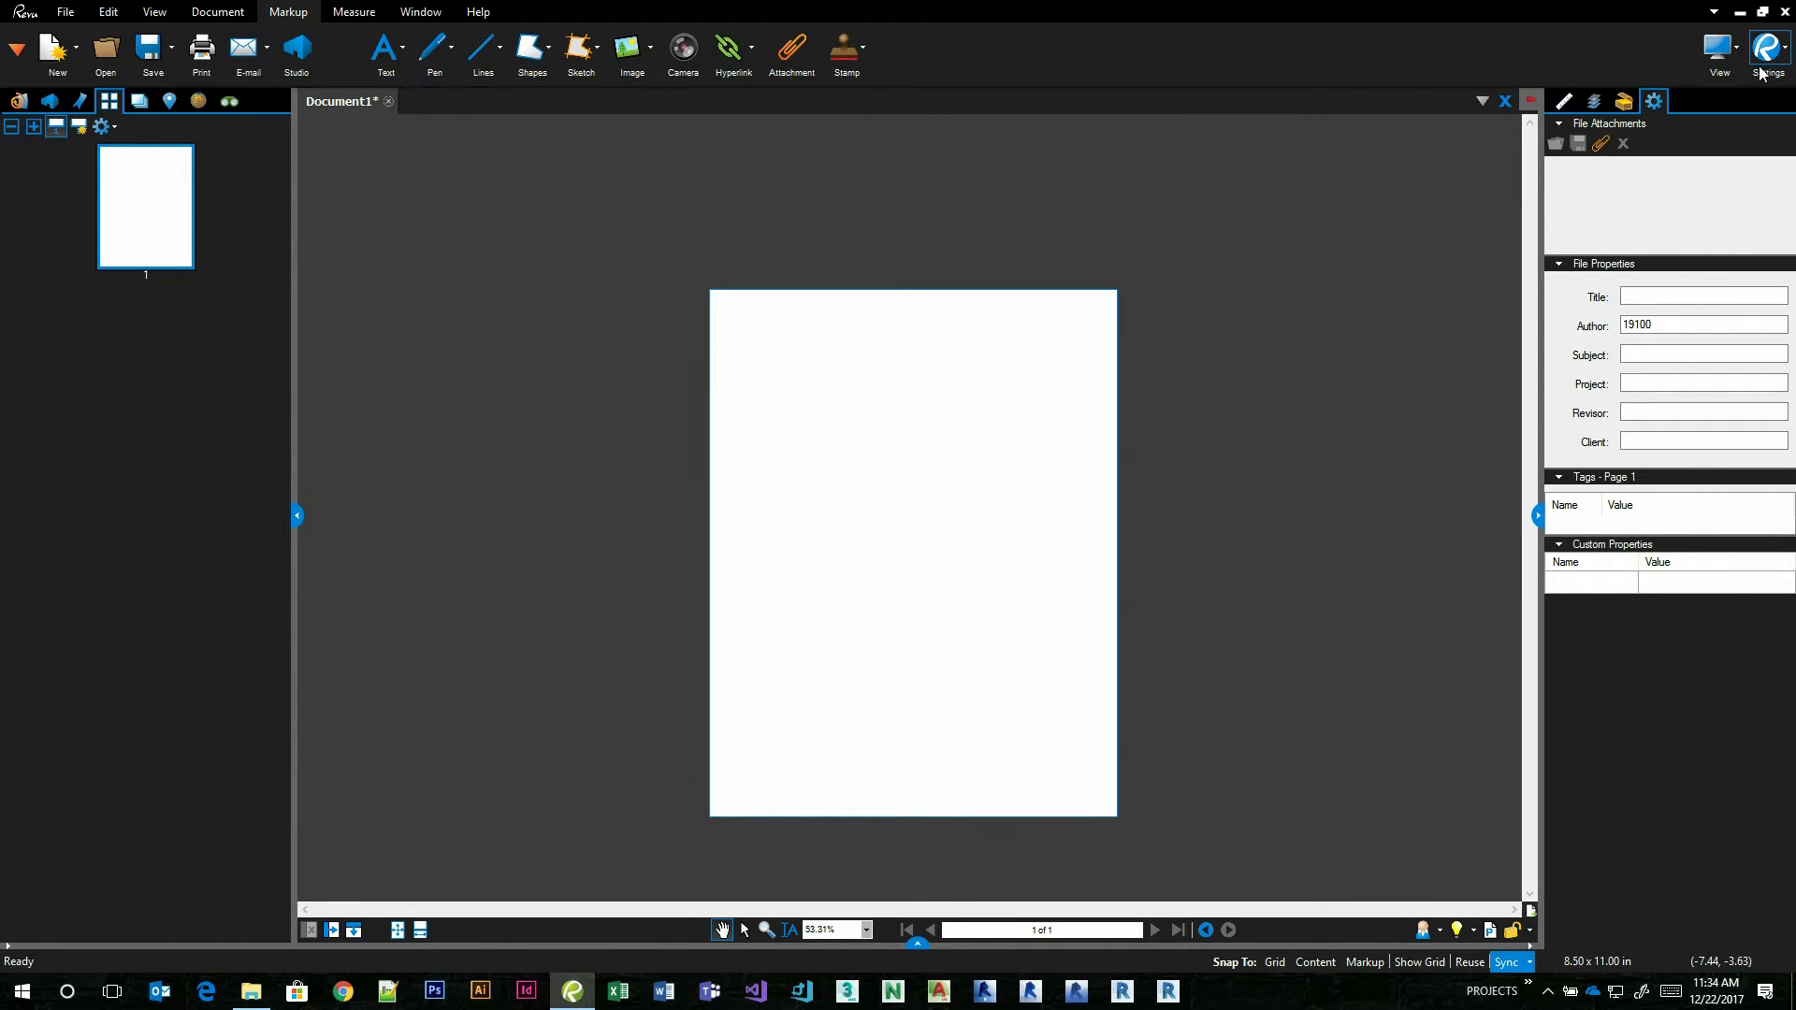
Turn the Classic Menu option back on in the general preferences.
click(1777, 52)
click(1629, 304)
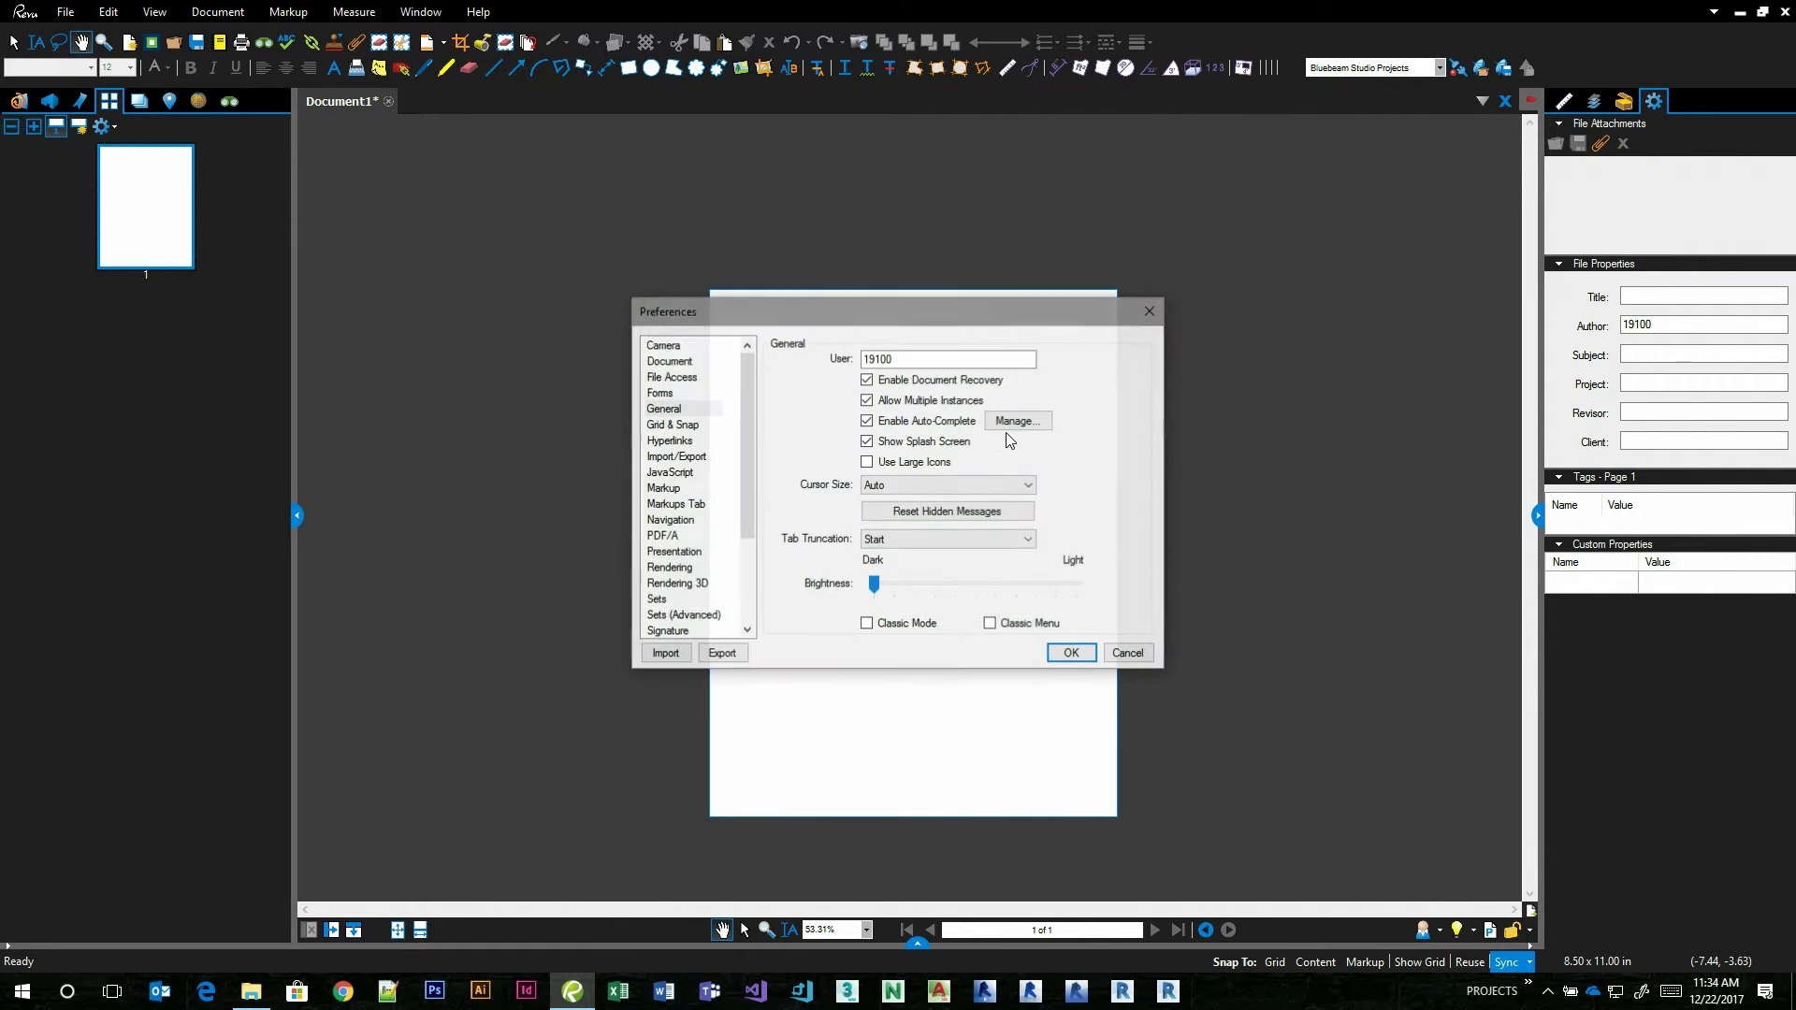
click(990, 624)
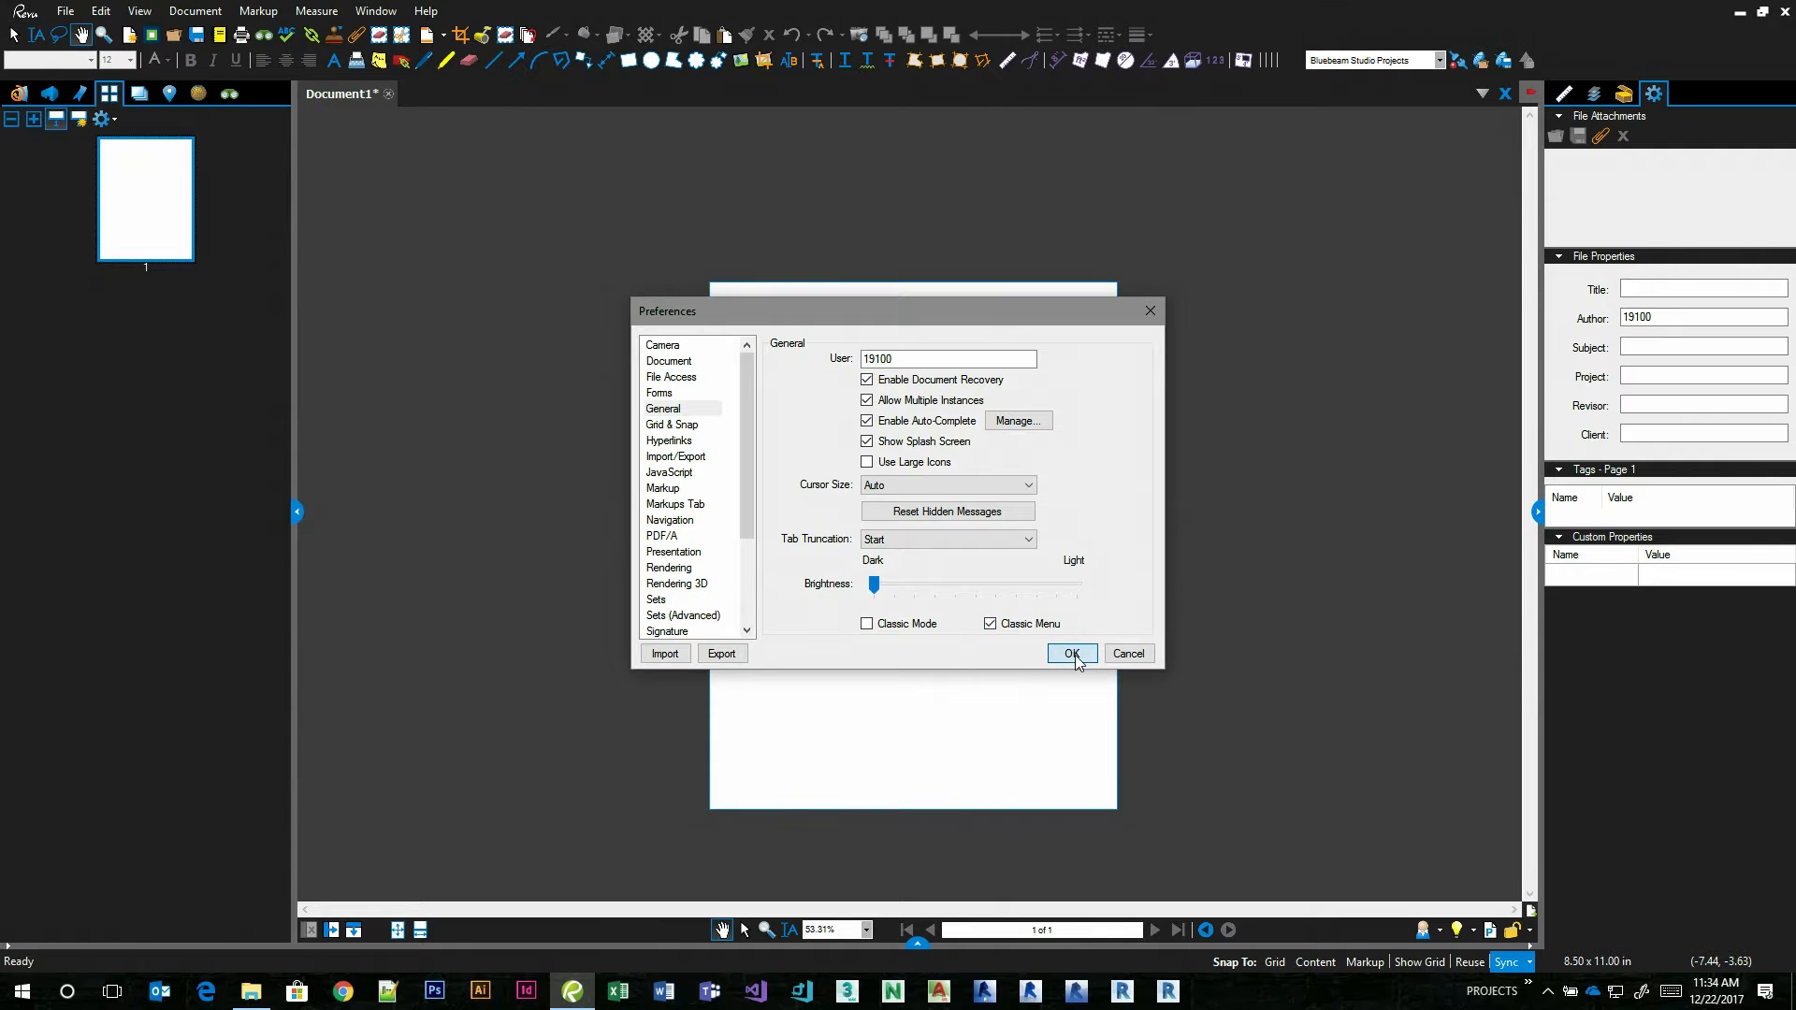
click(1072, 653)
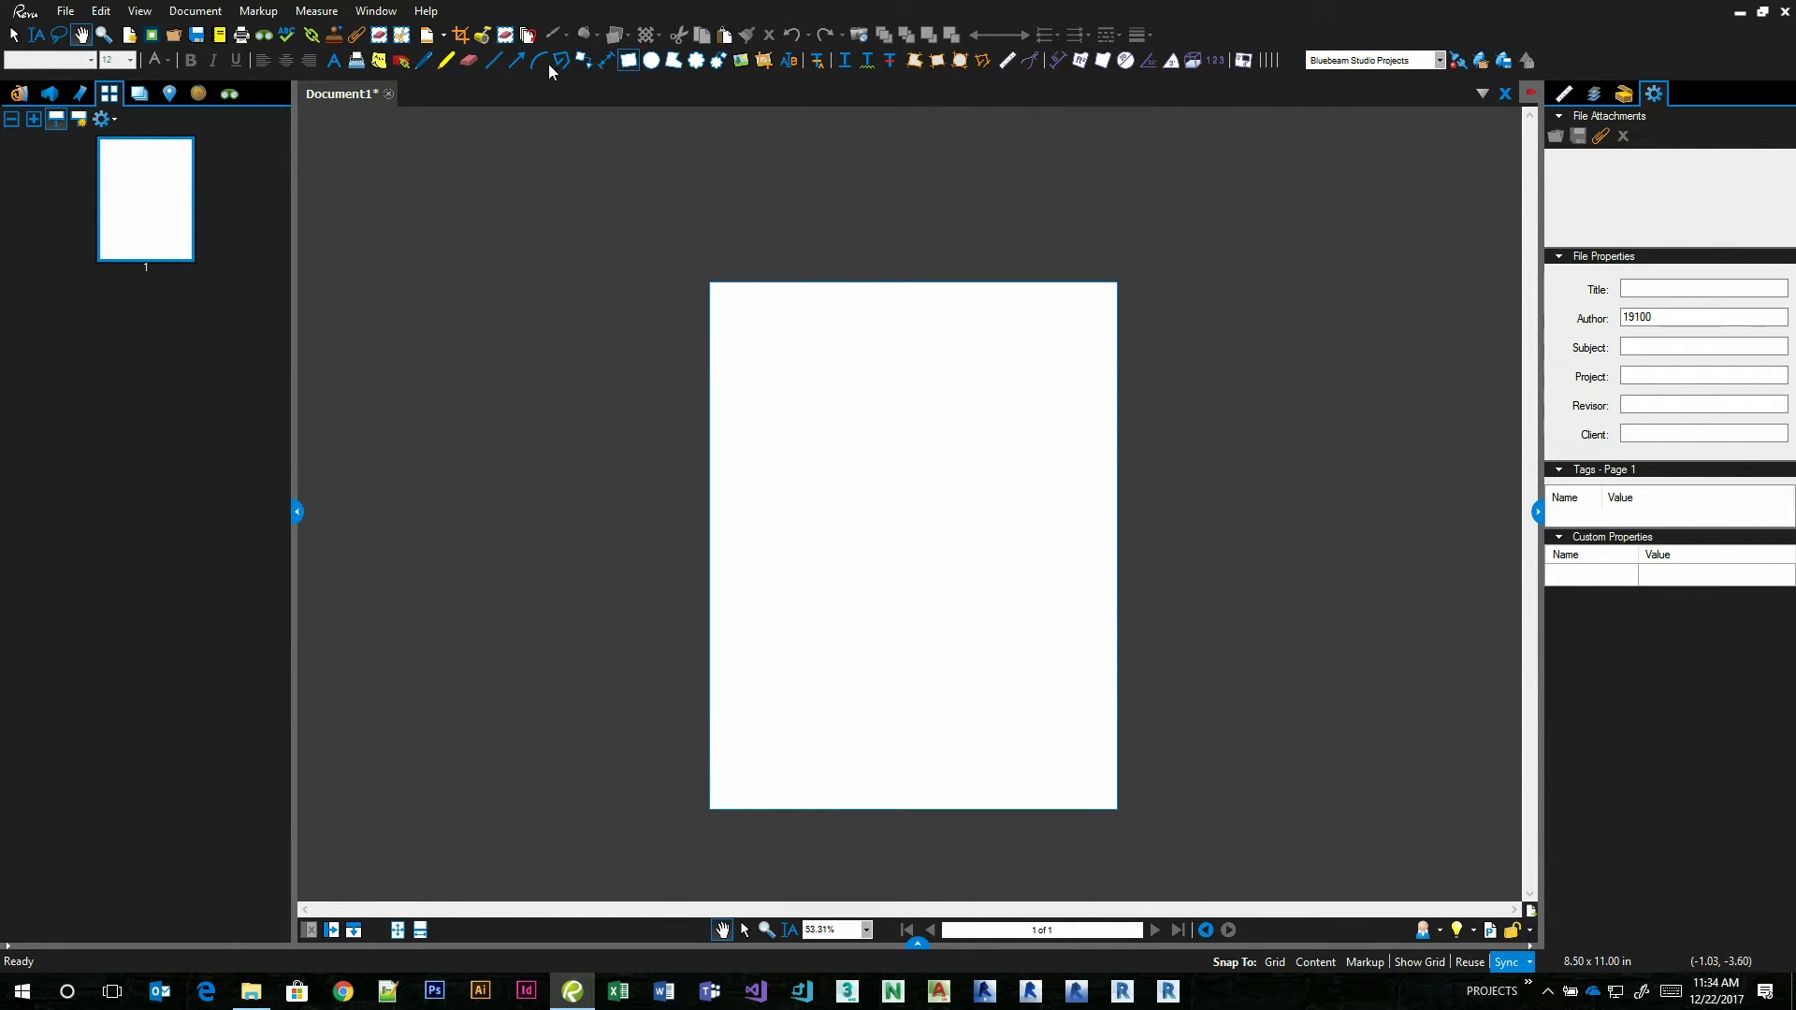
Change the stamp folder to G:\Cad\Seals\PDF SEALS.
click(375, 11)
mouse_move(187, 11)
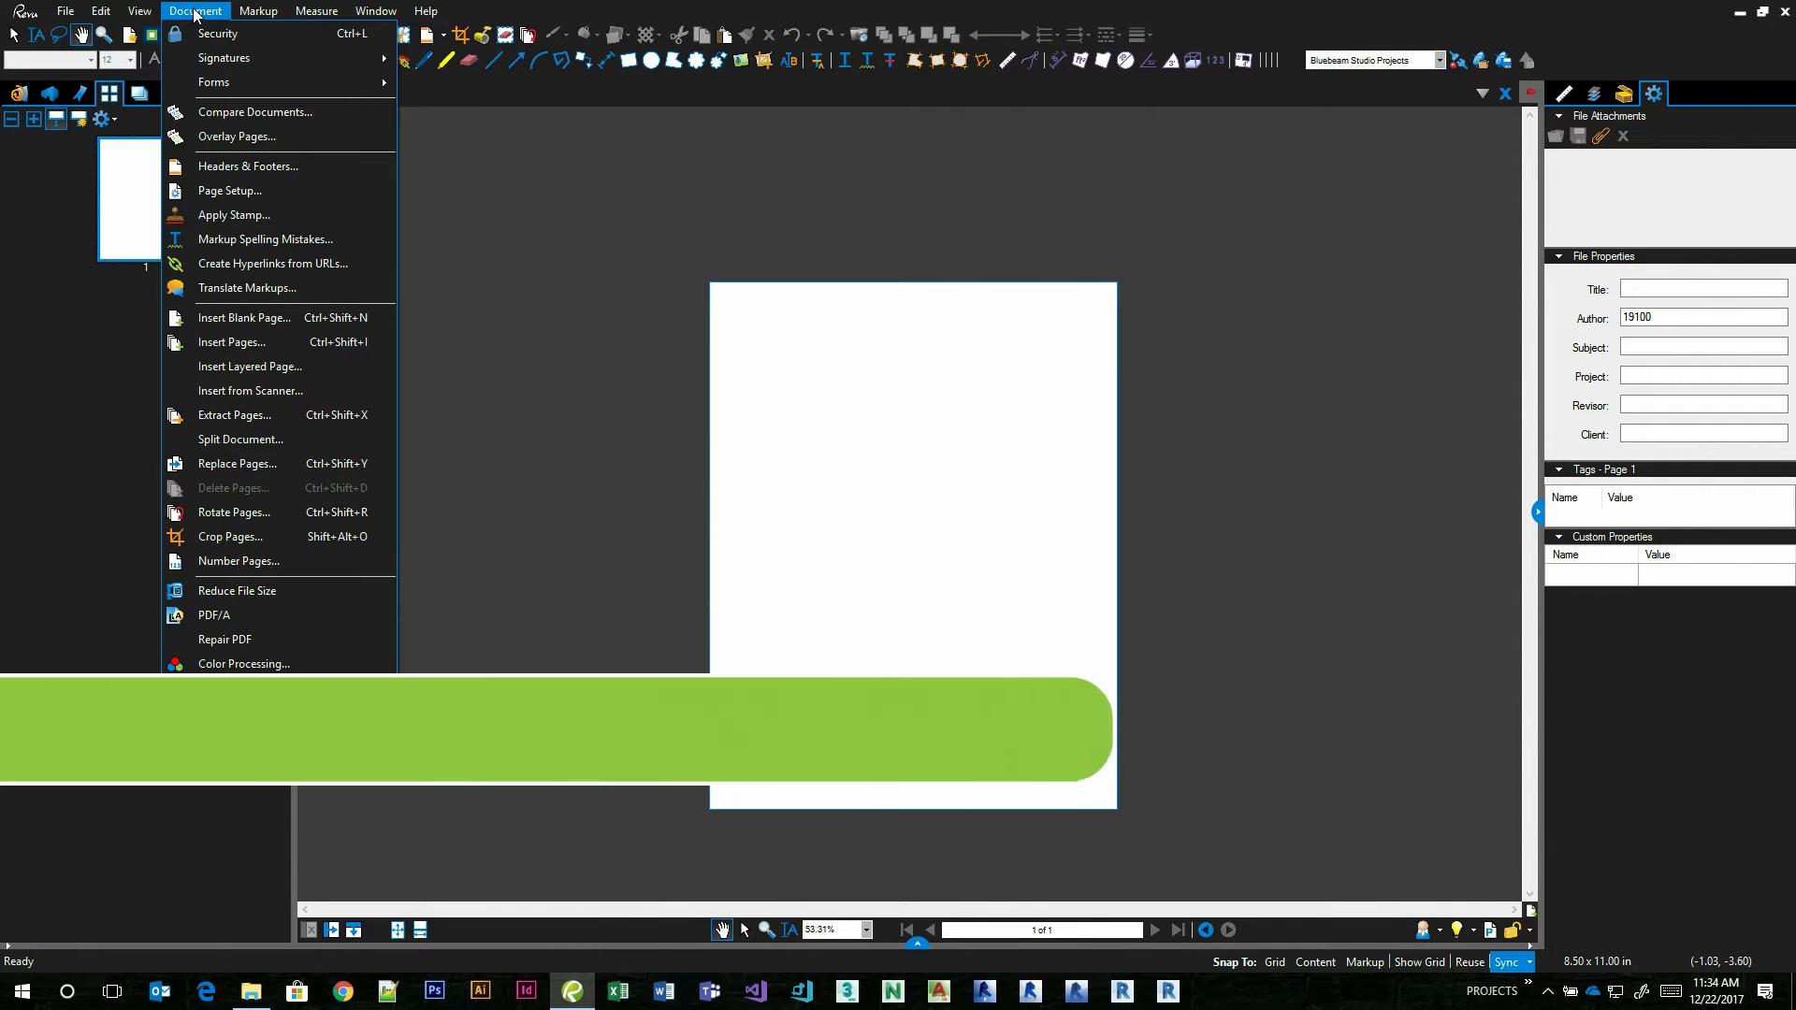
mouse_move(259, 10)
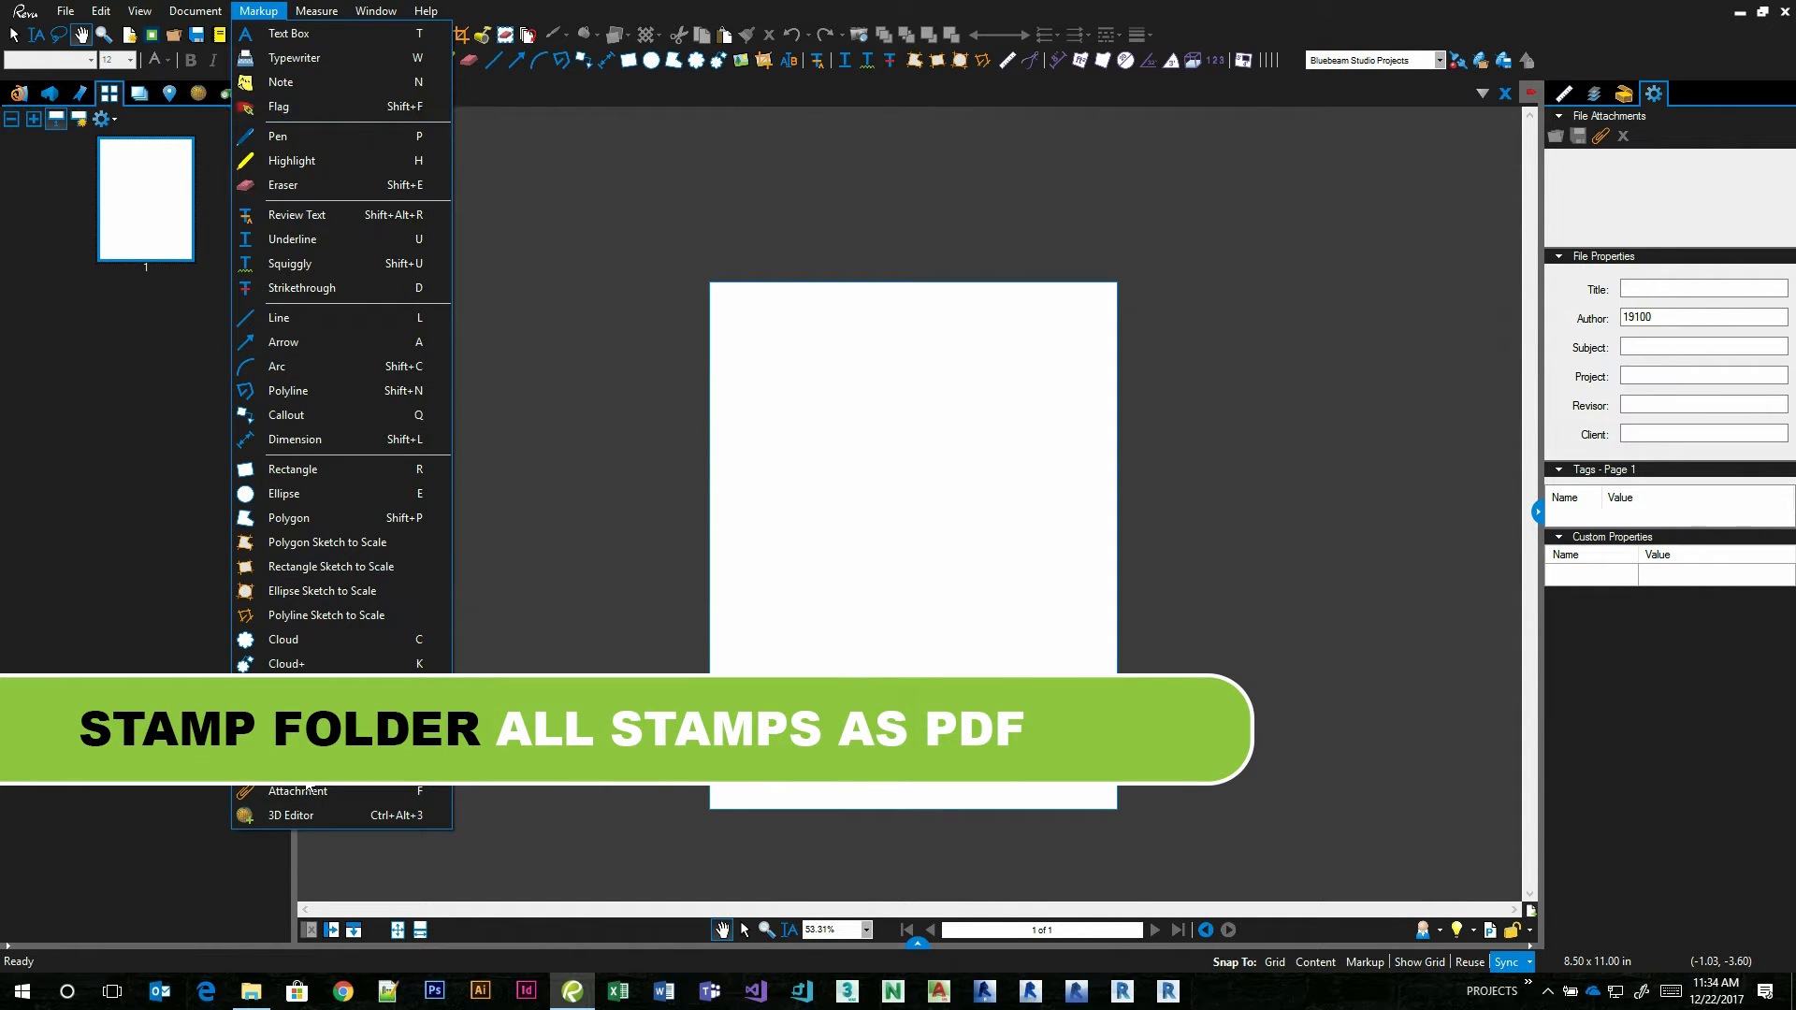
mouse_move(300, 767)
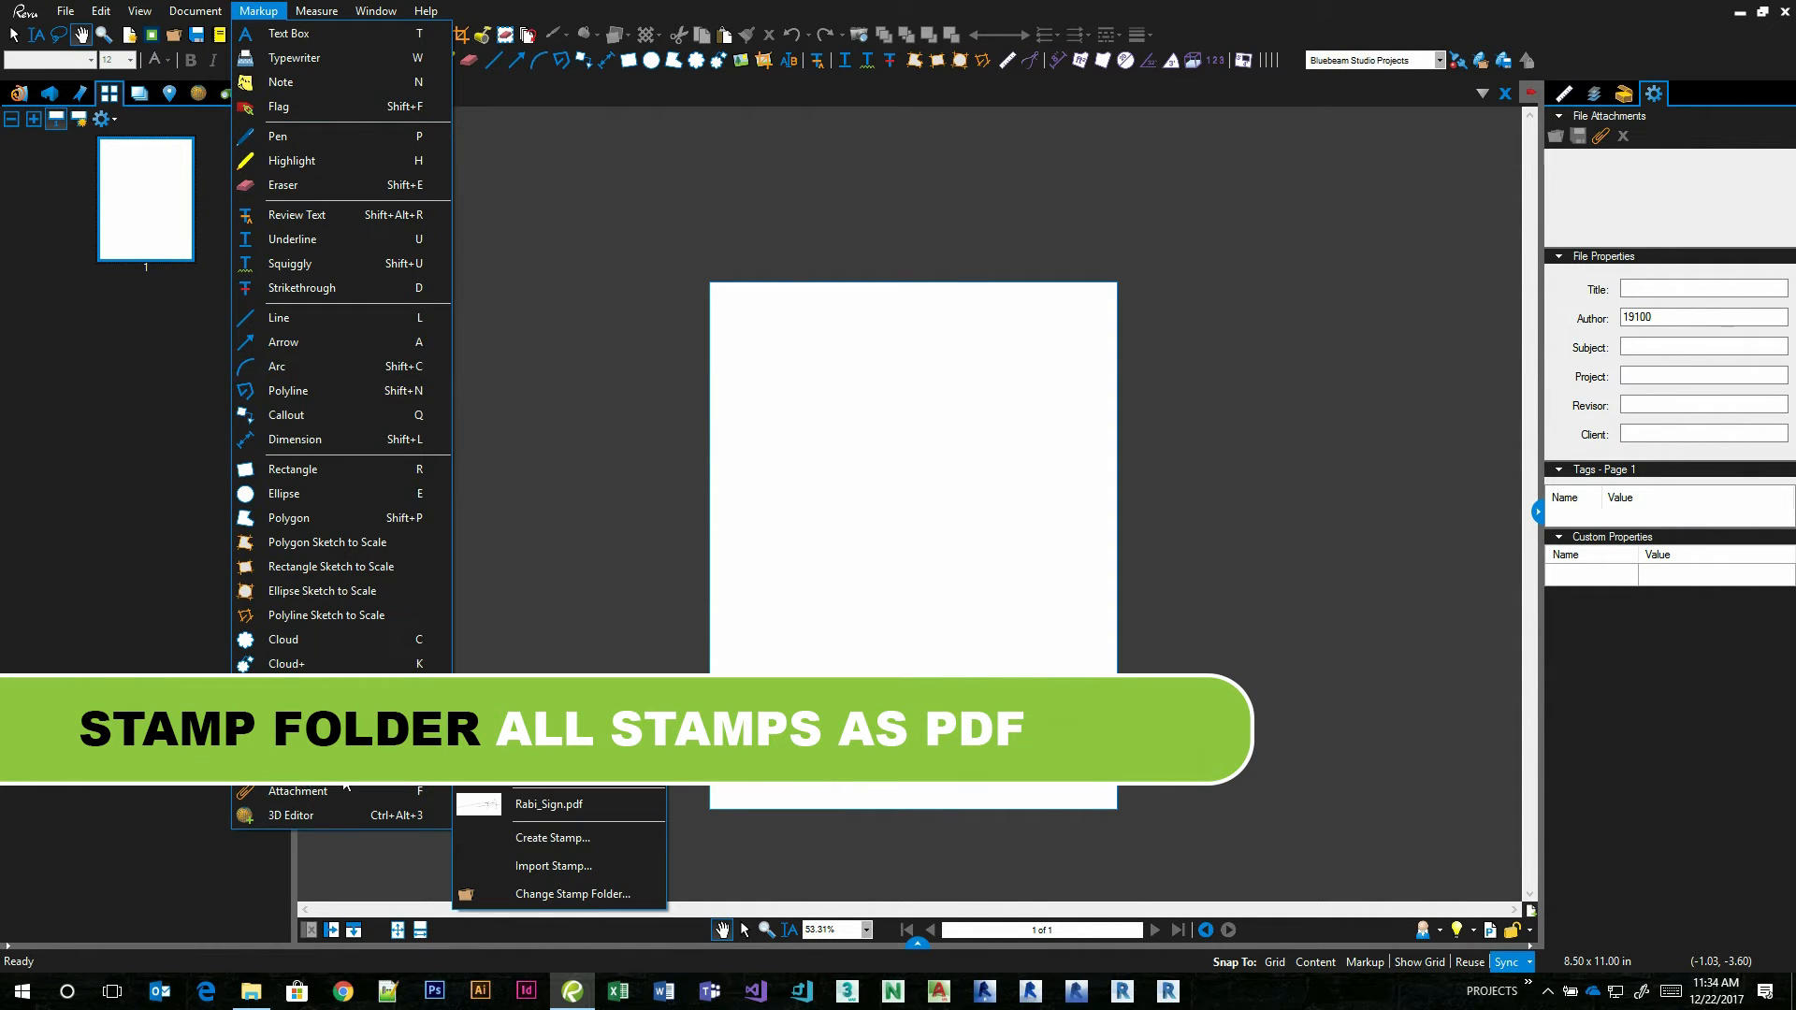
click(568, 901)
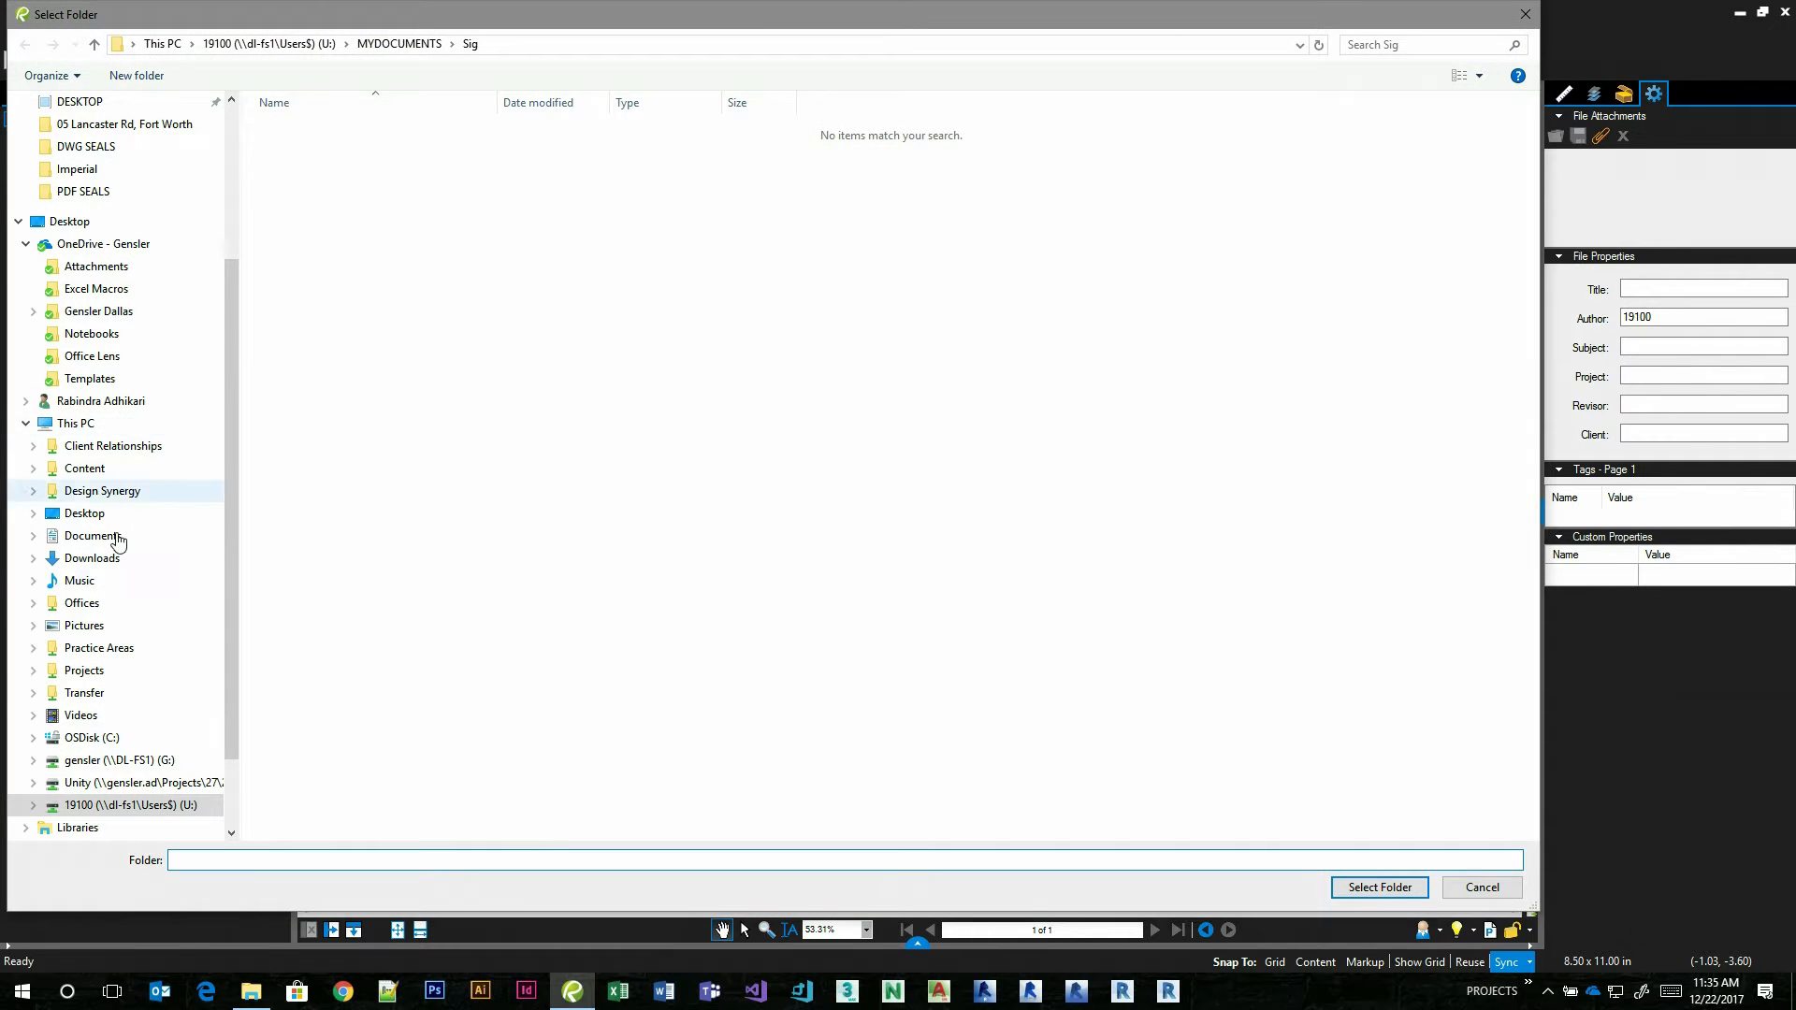
scroll(100, 730, down, 1)
scroll(100, 730, down, 1)
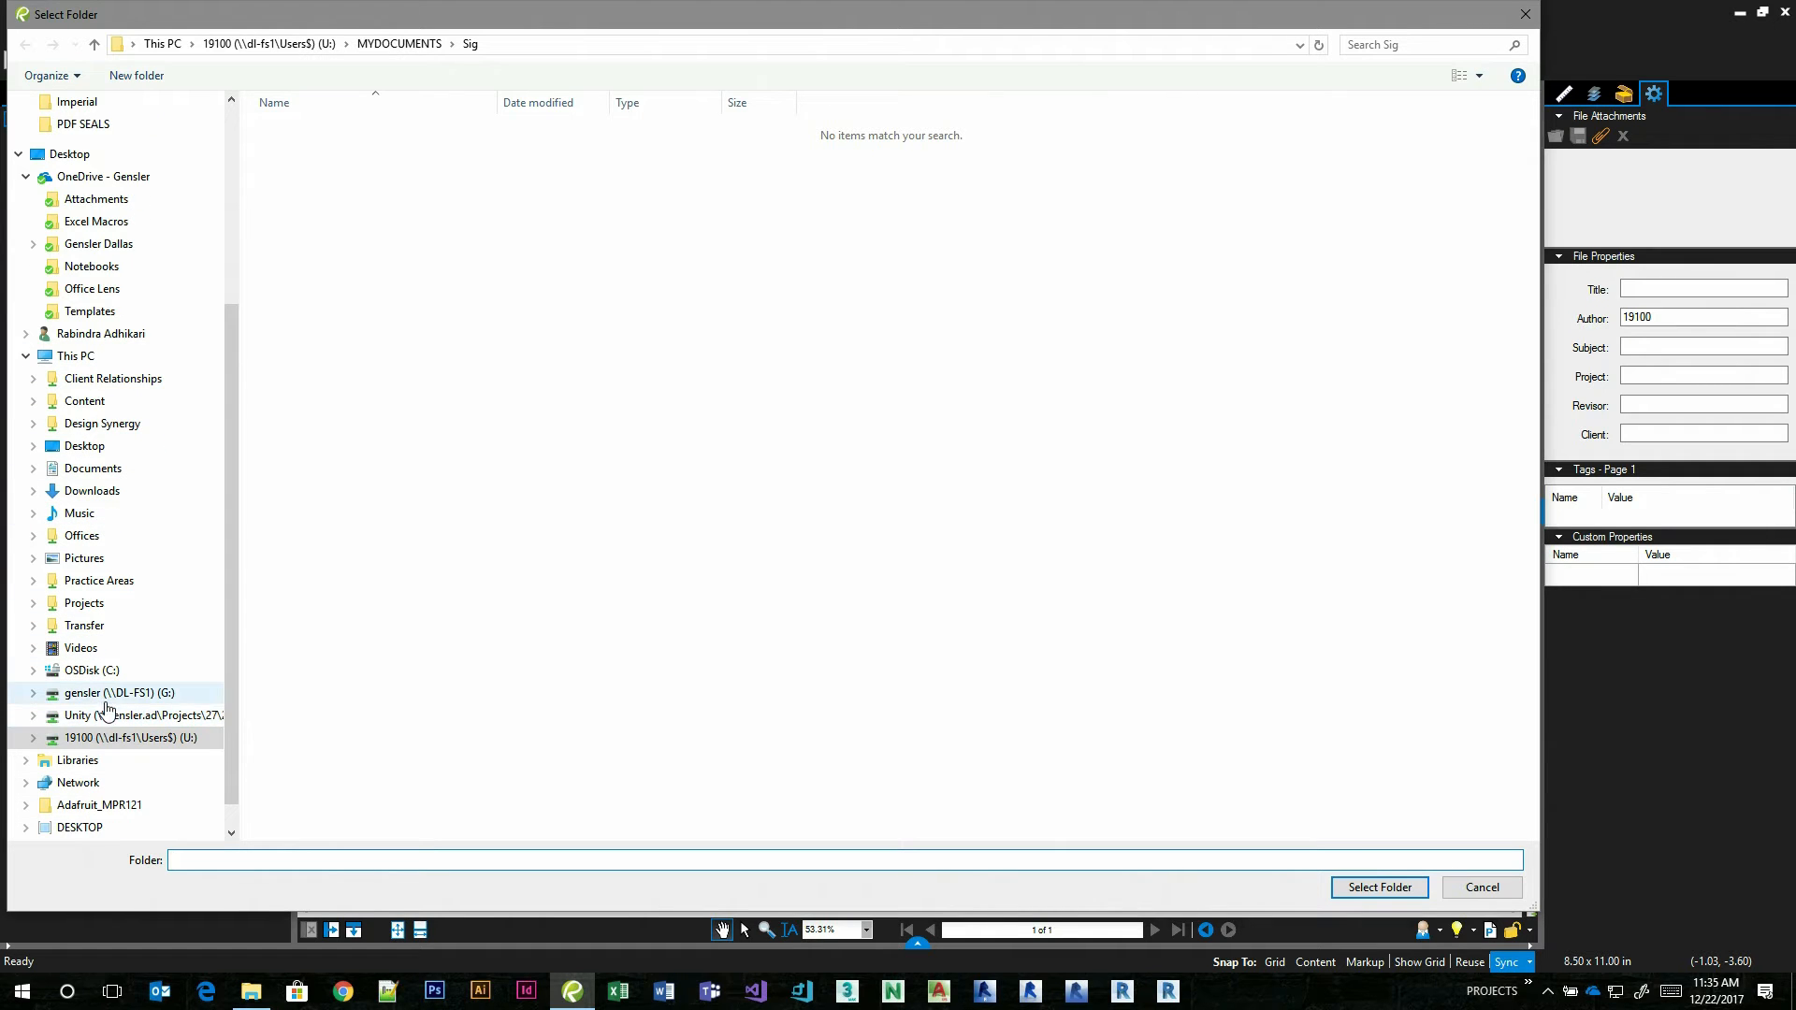
click(98, 695)
double_click(289, 176)
double_click(292, 334)
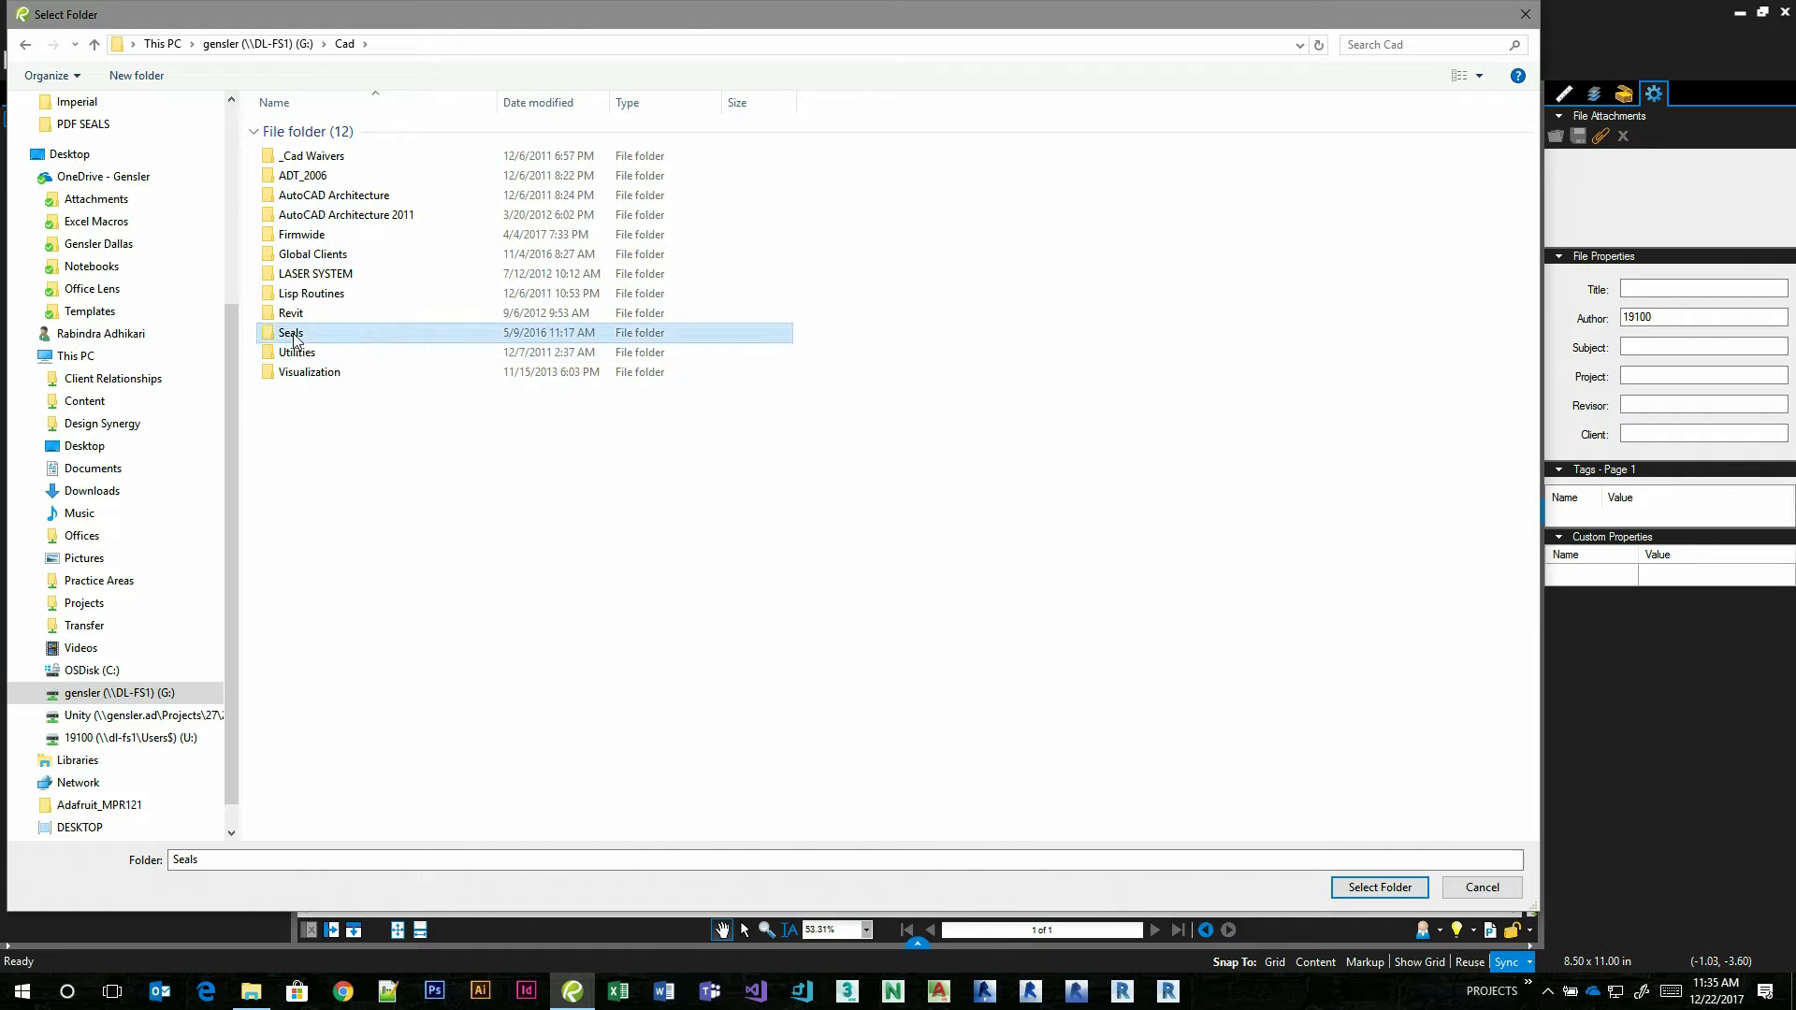
double_click(312, 178)
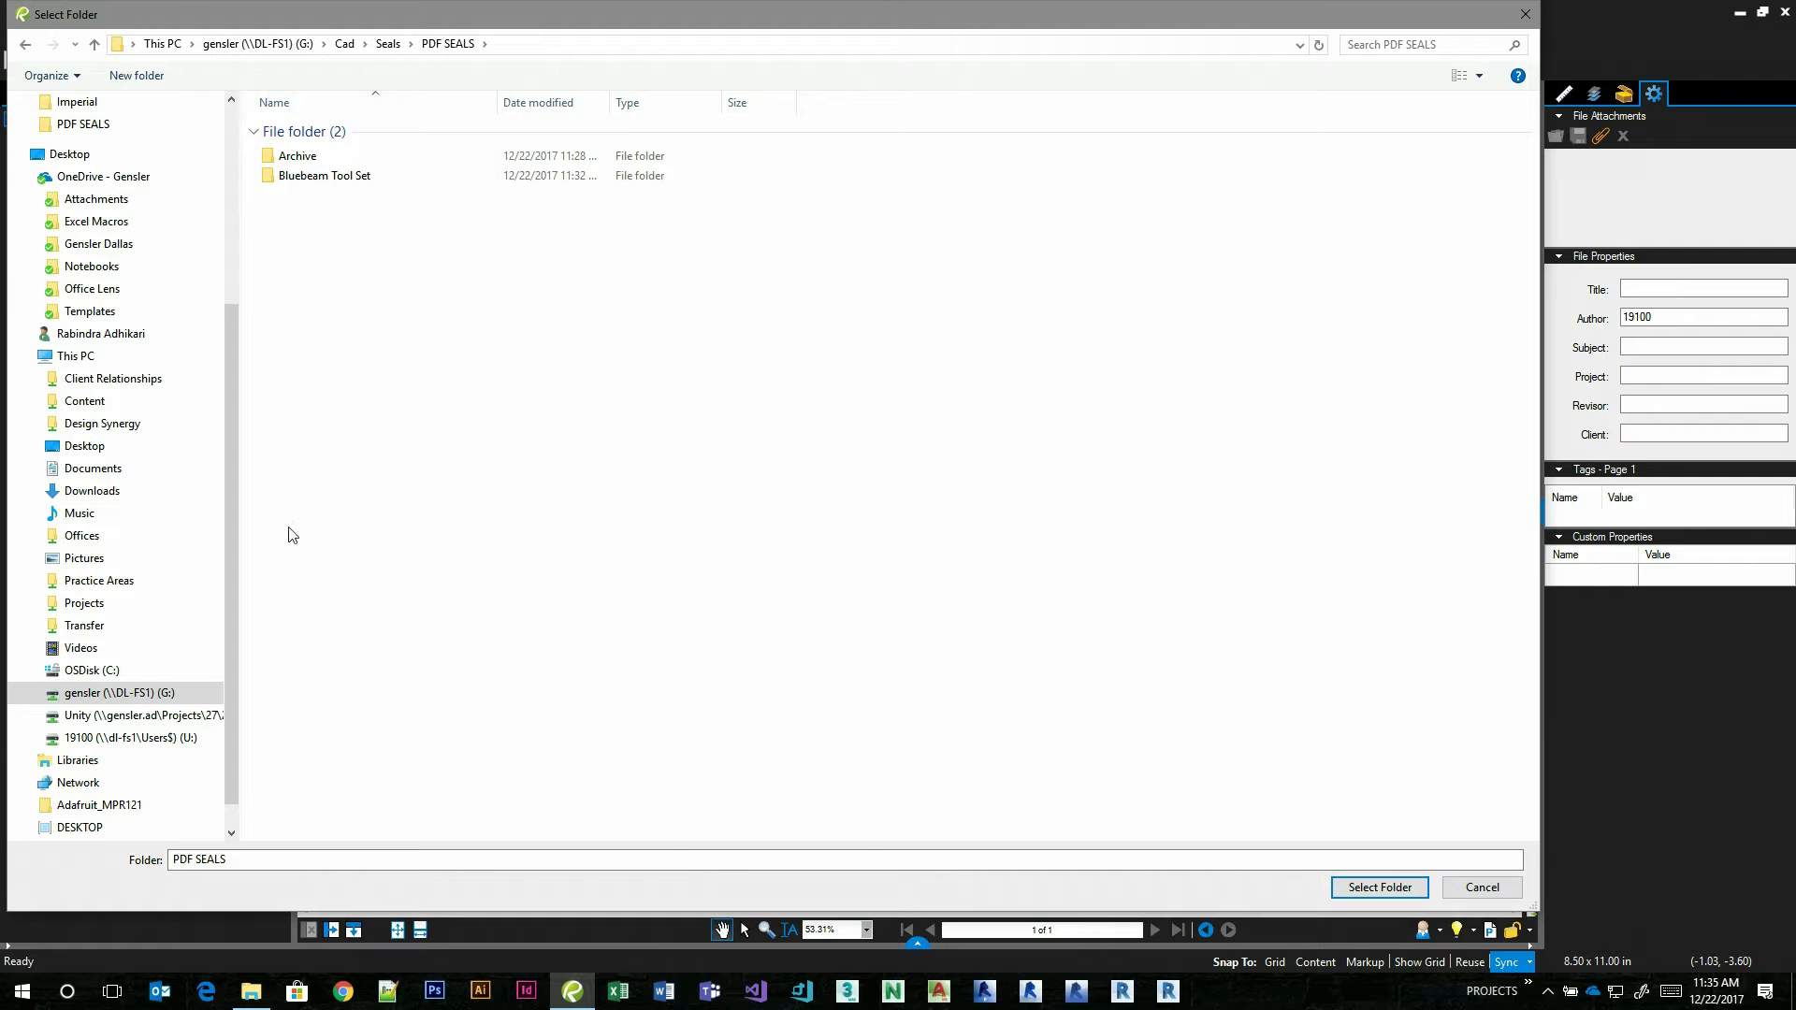
click(1379, 888)
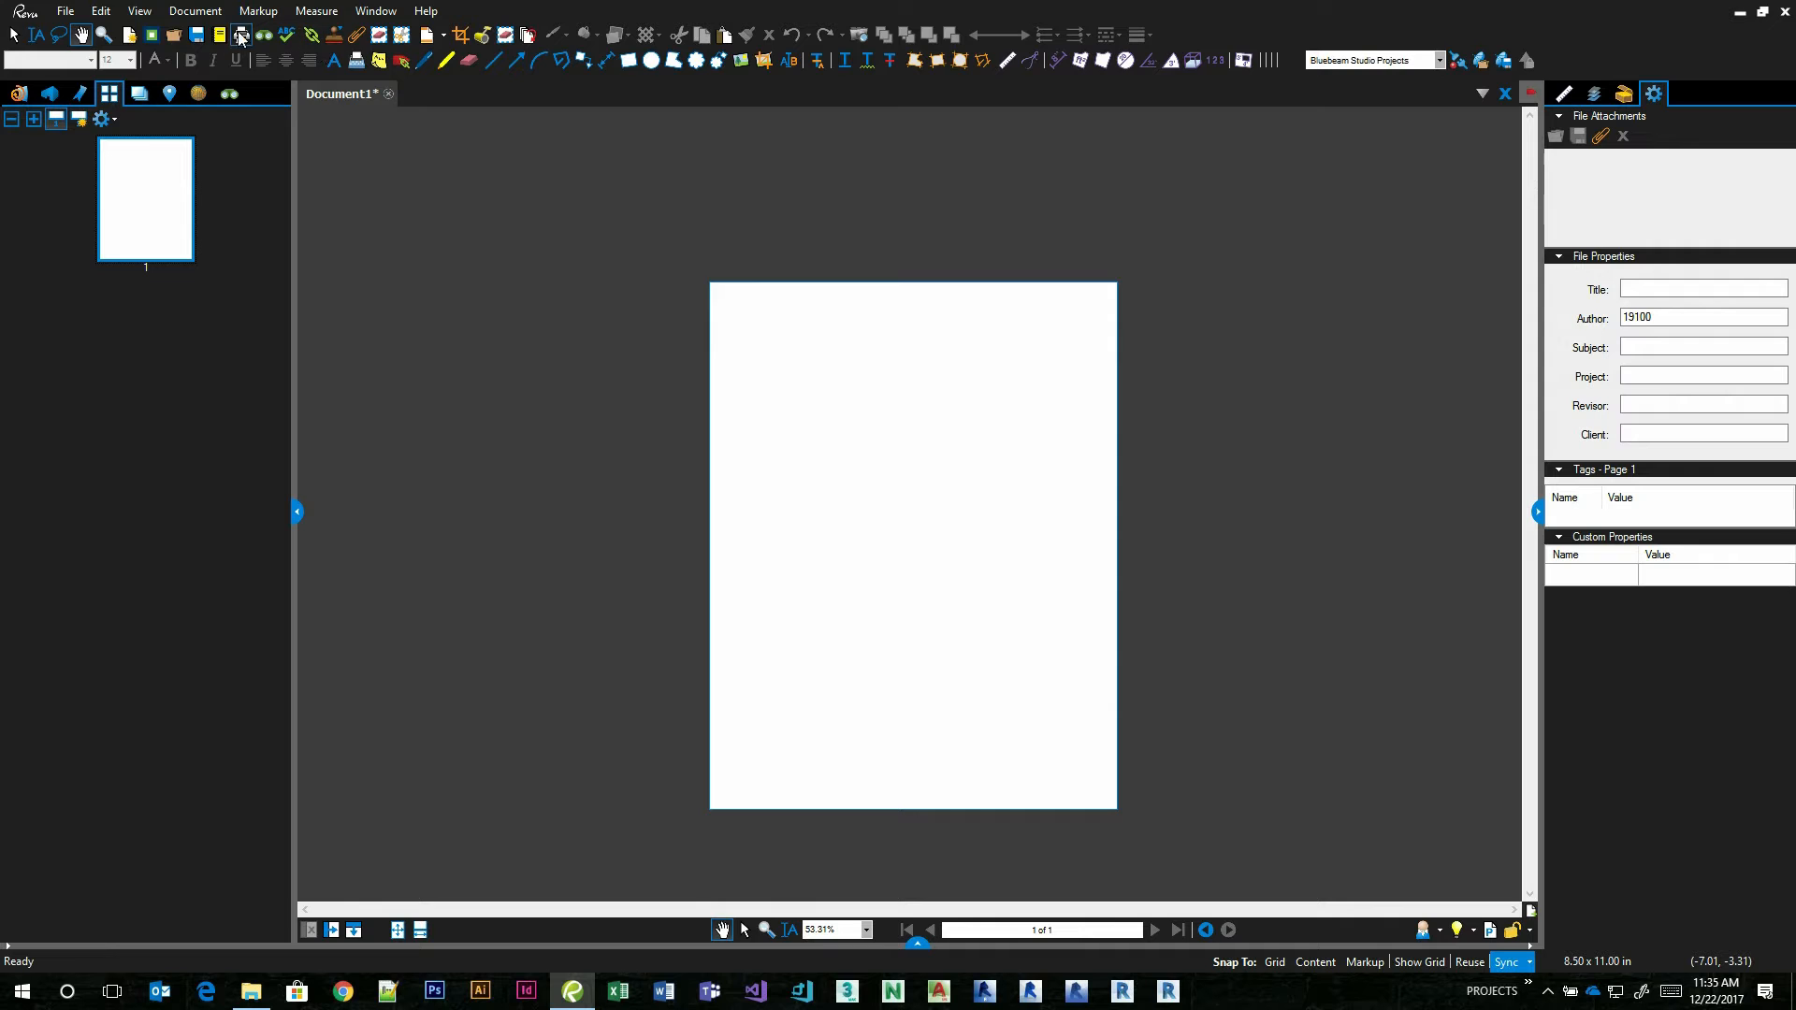
Place the signed State of California licensed architect seal stamp near the middle of the page and select it for a close check.
click(335, 37)
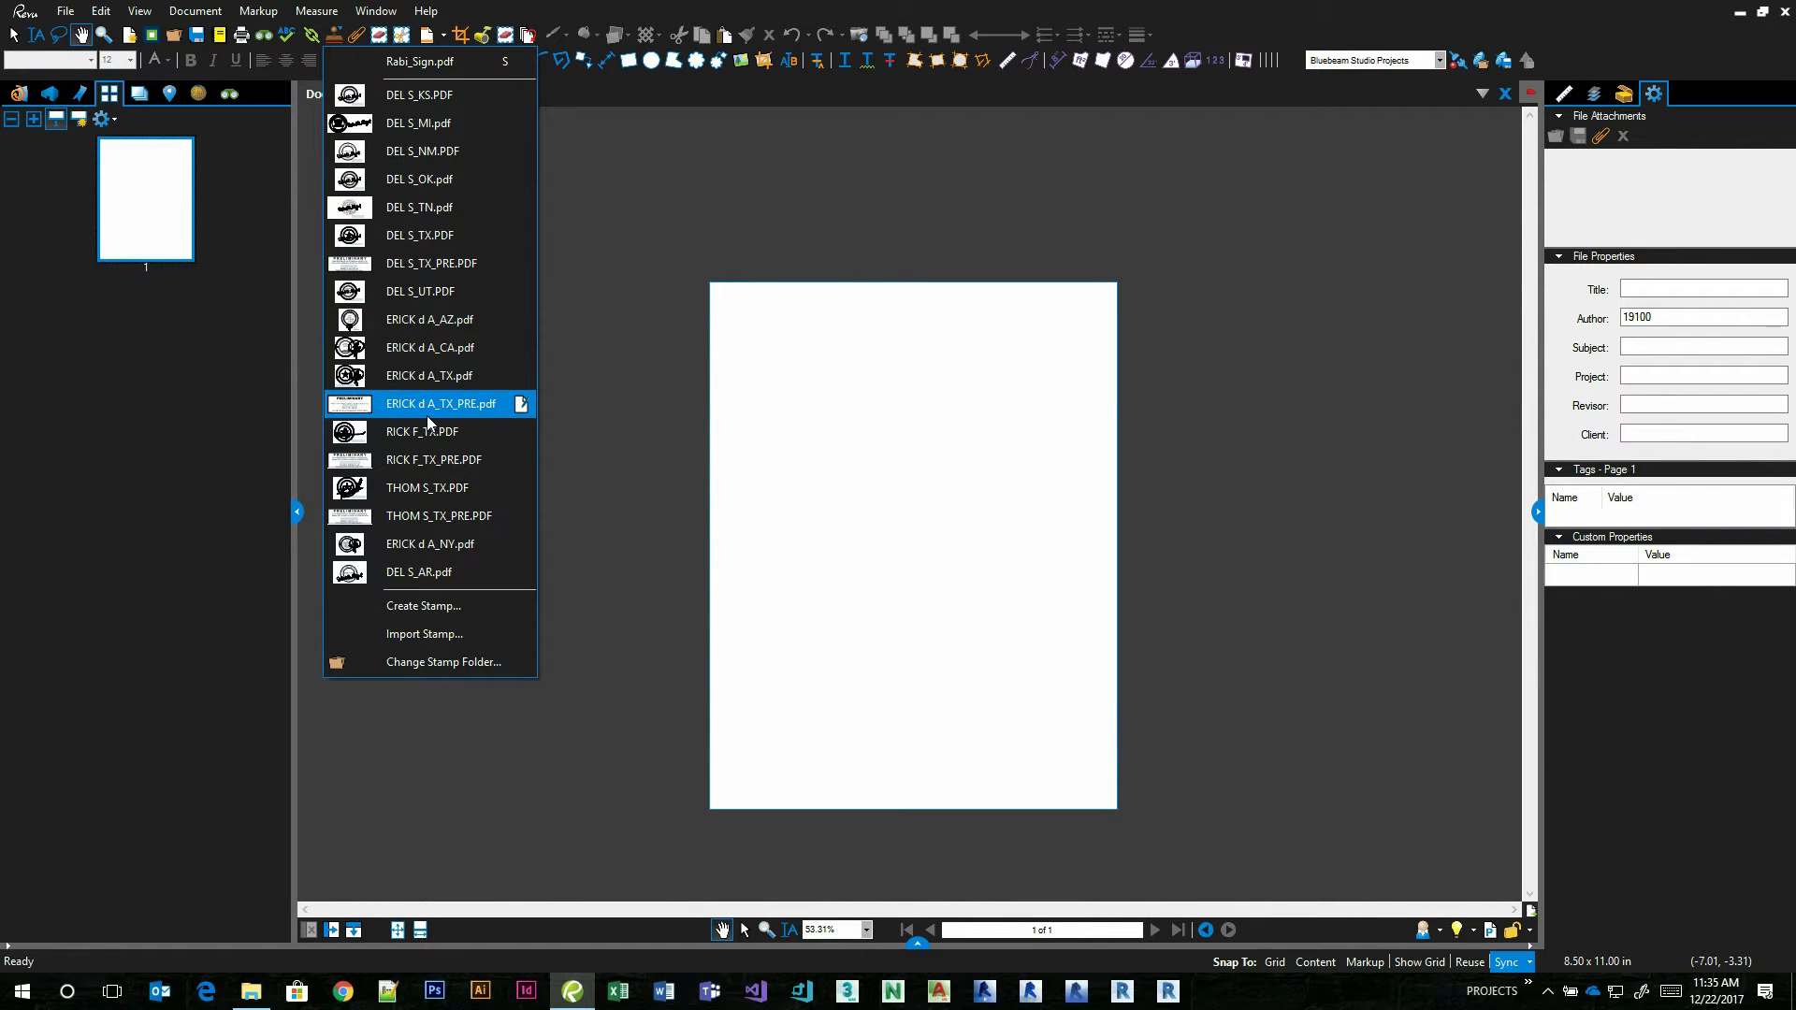
click(403, 348)
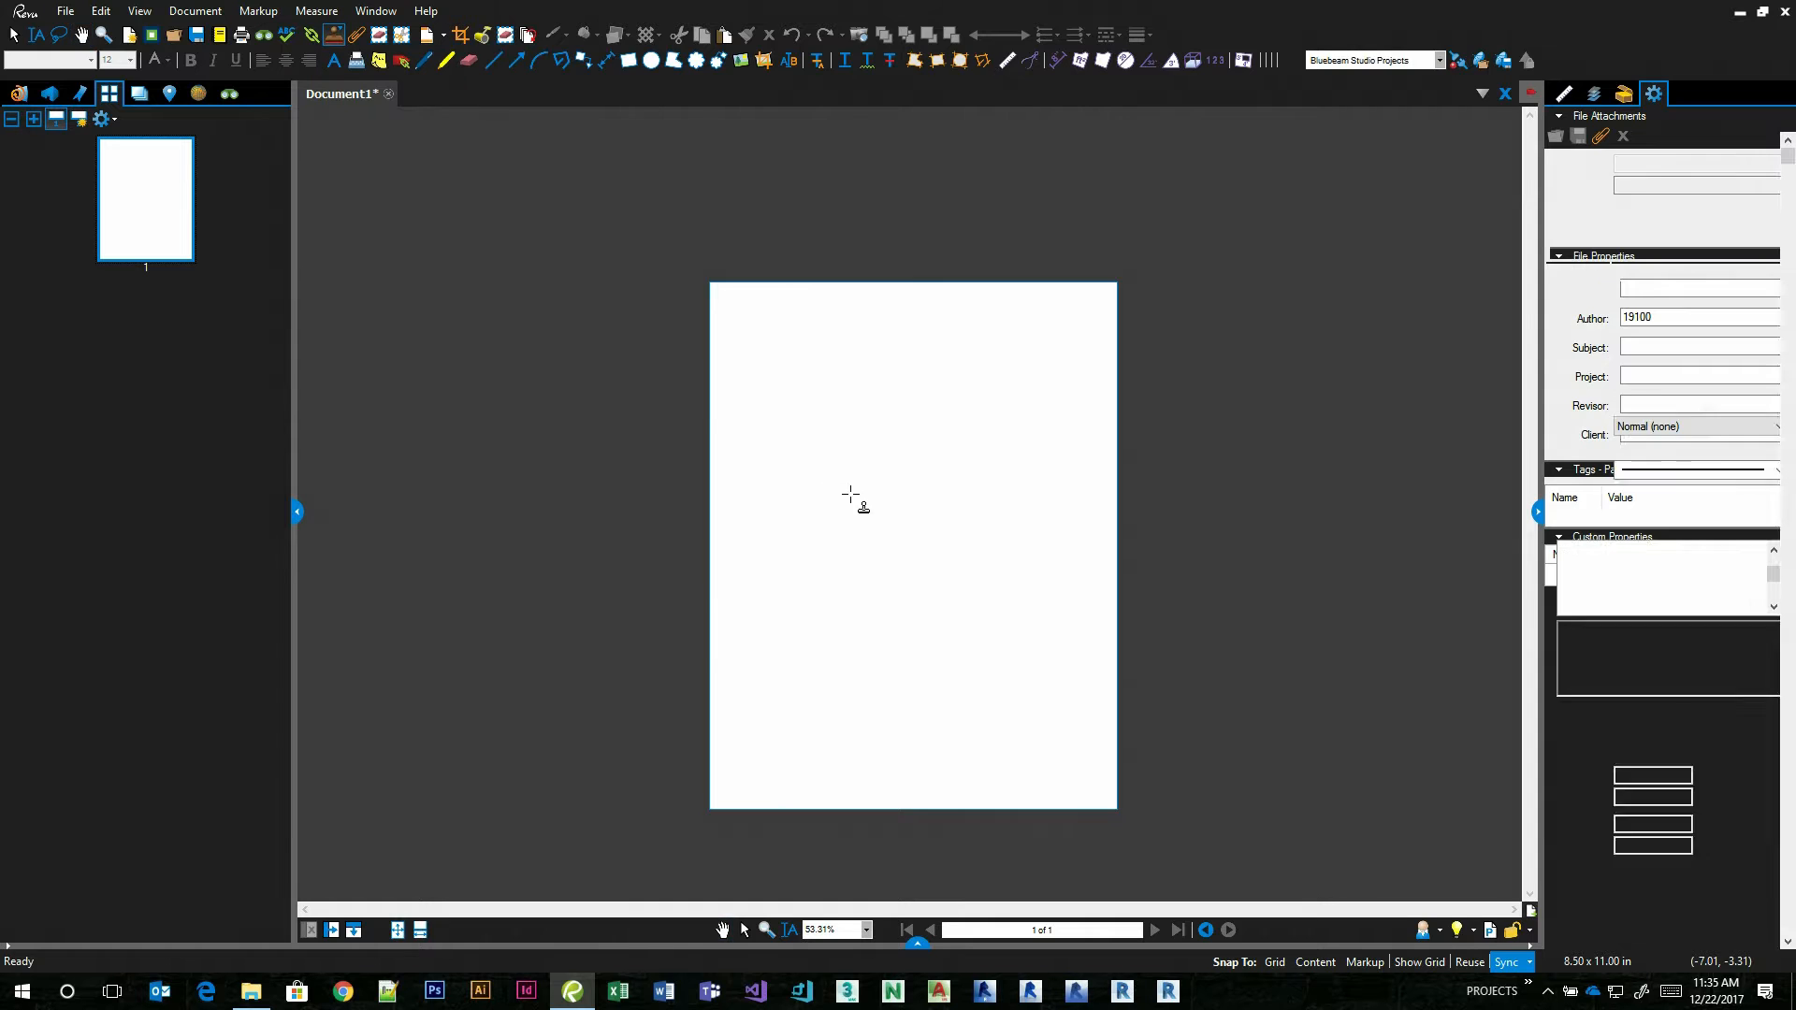
click(867, 558)
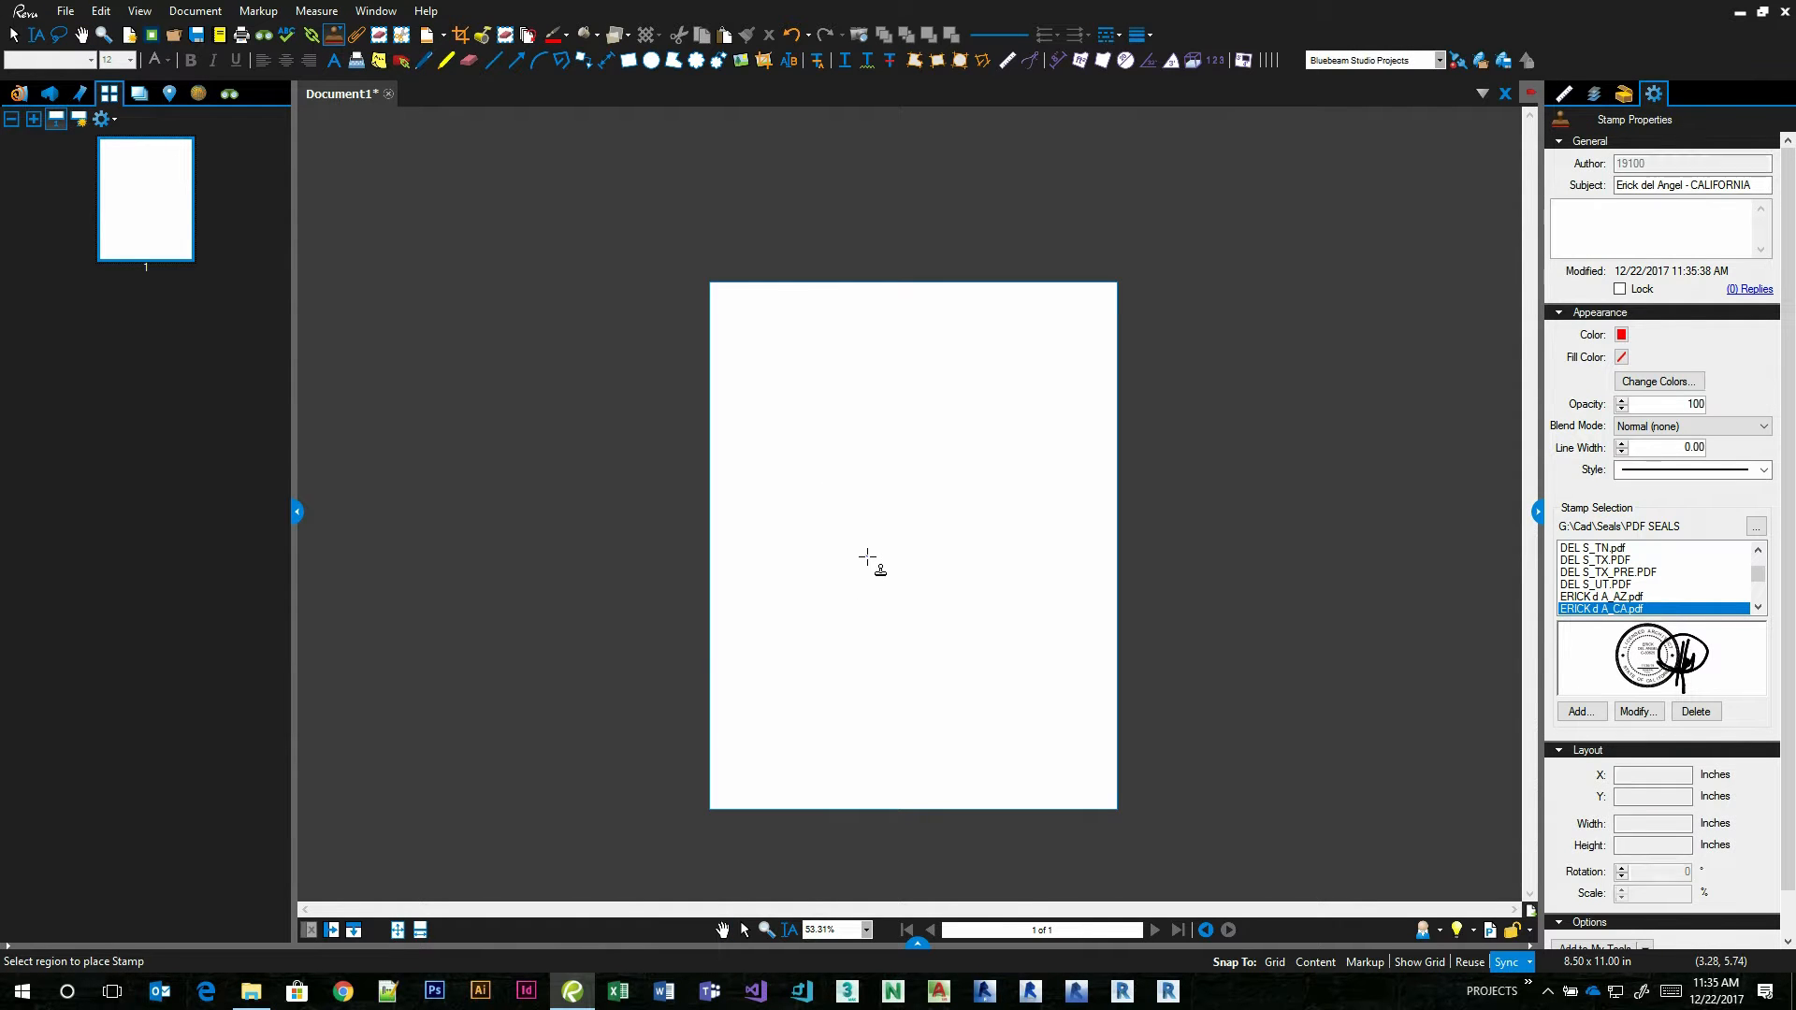
key(Escape)
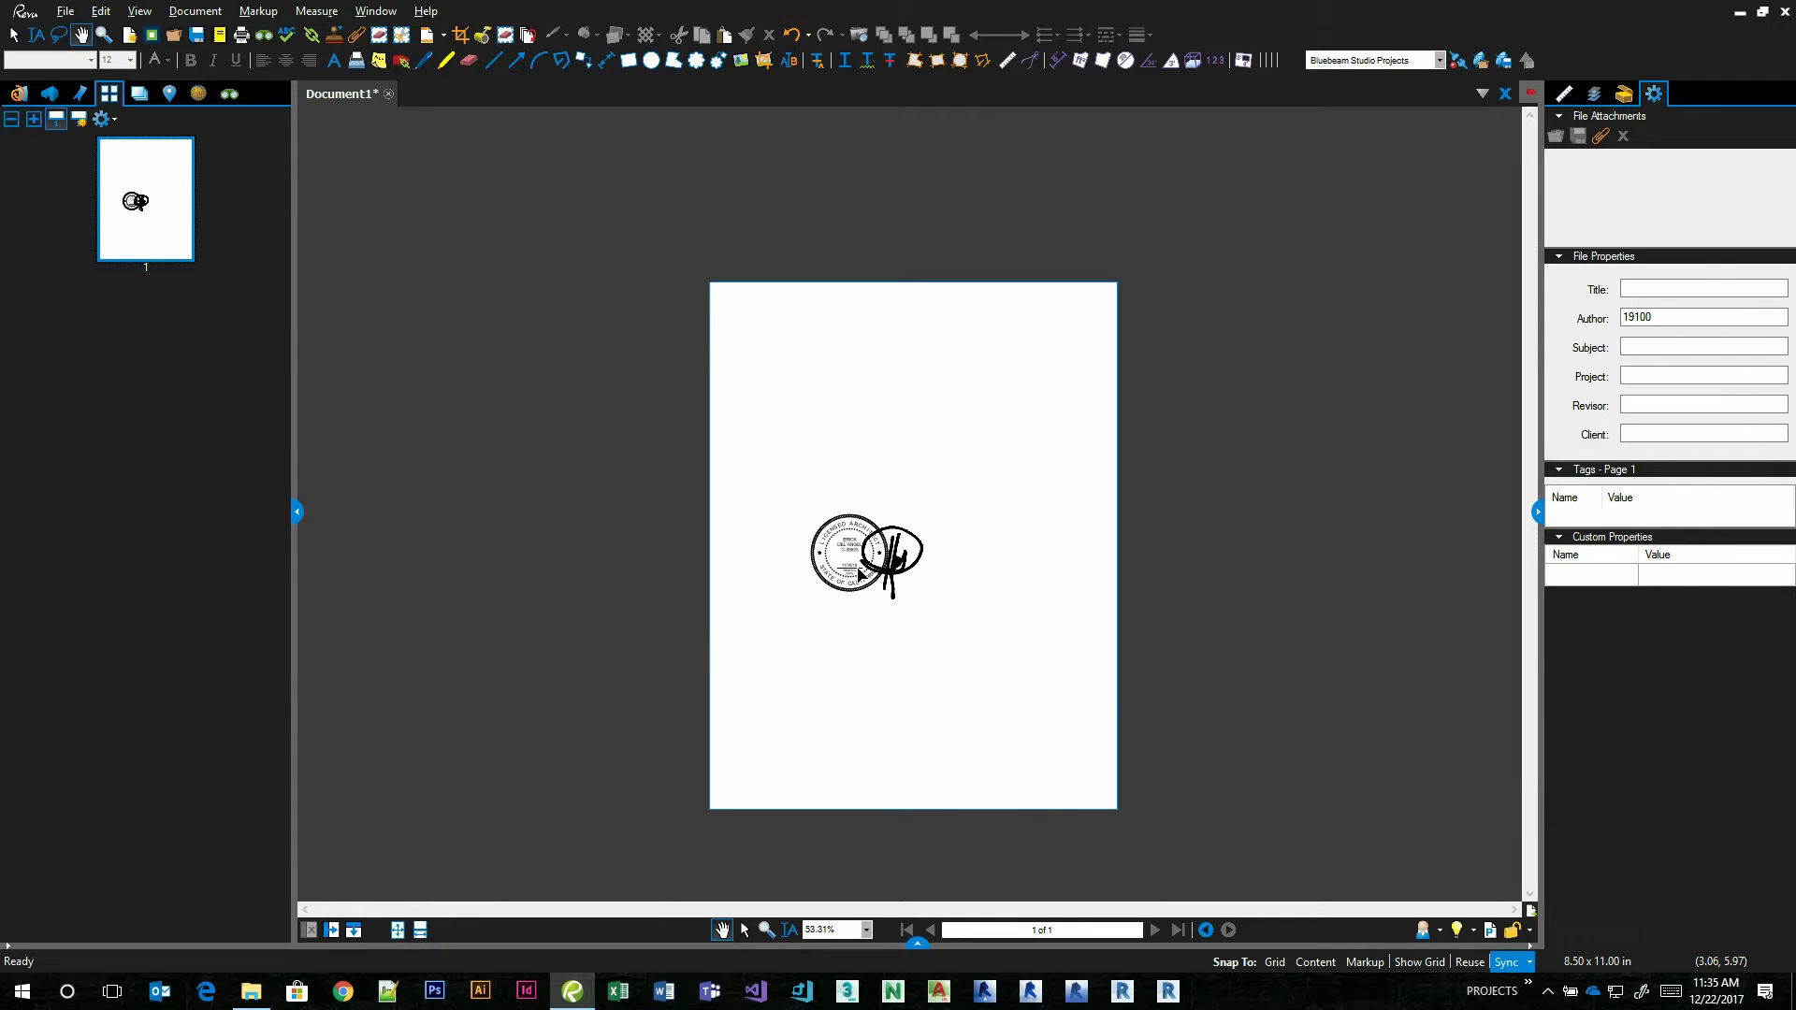
click(859, 573)
scroll(860, 573, up, 5)
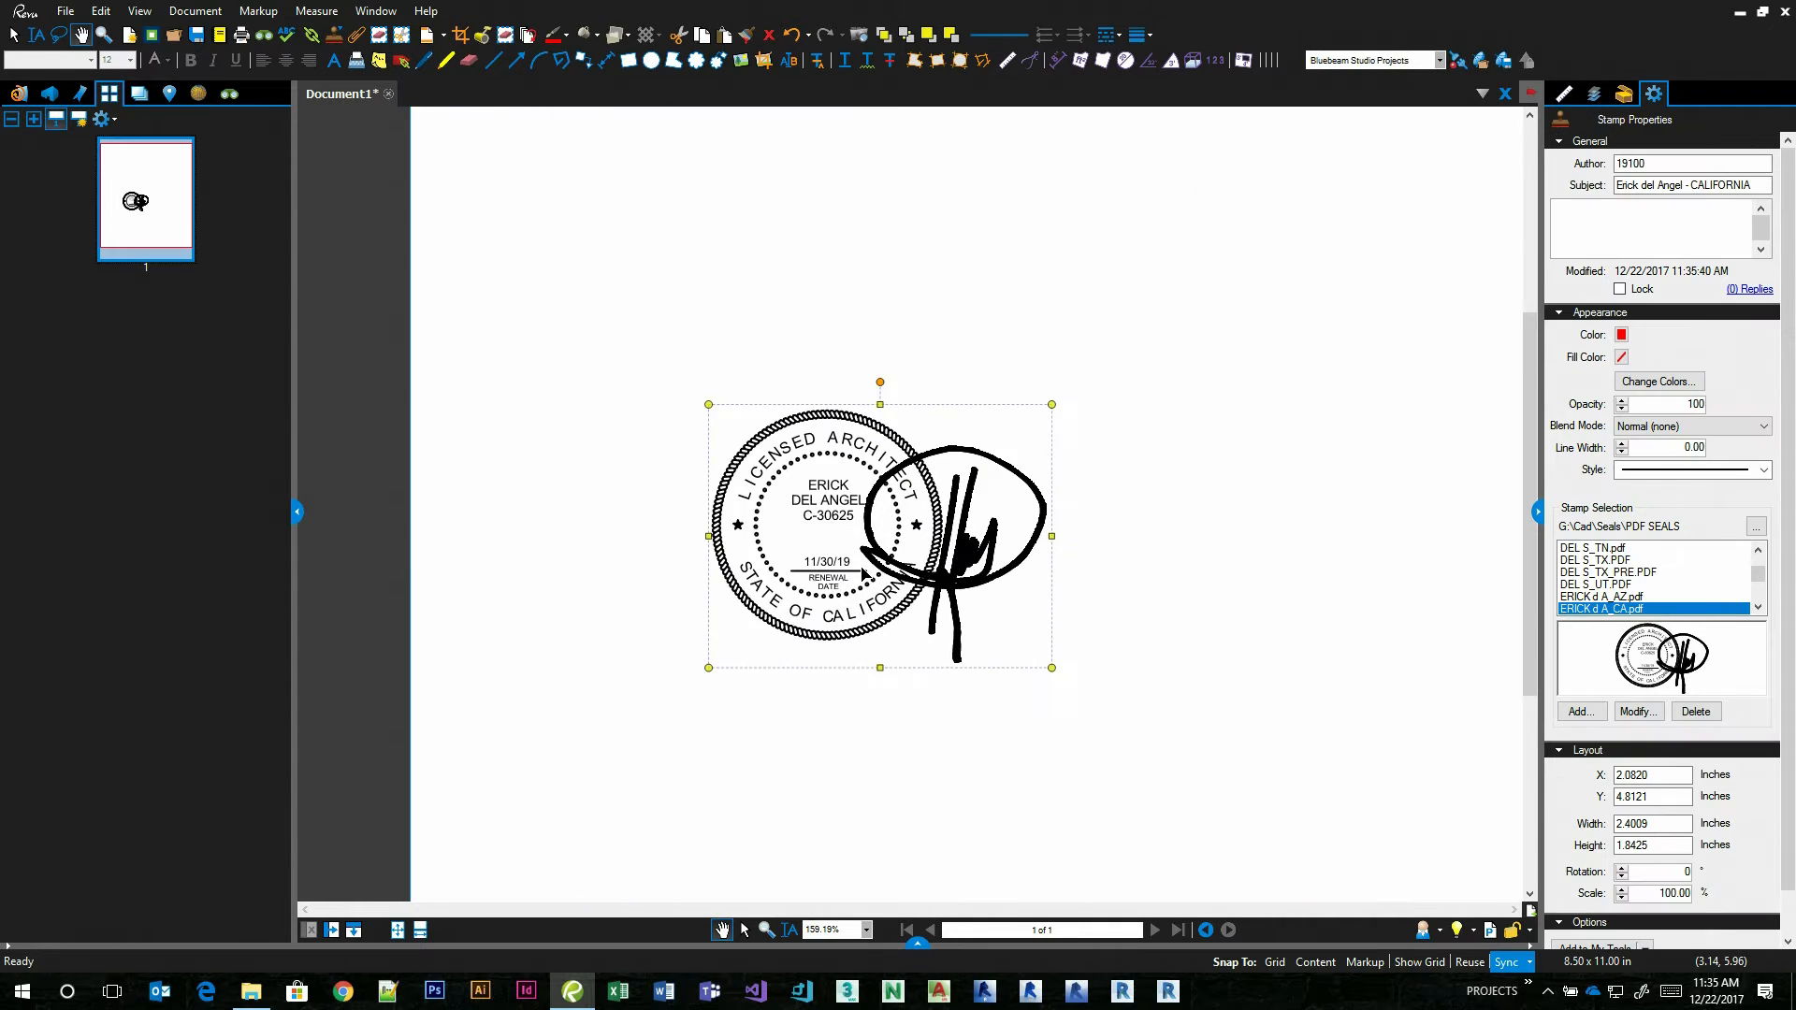
scroll(864, 575, up, 2)
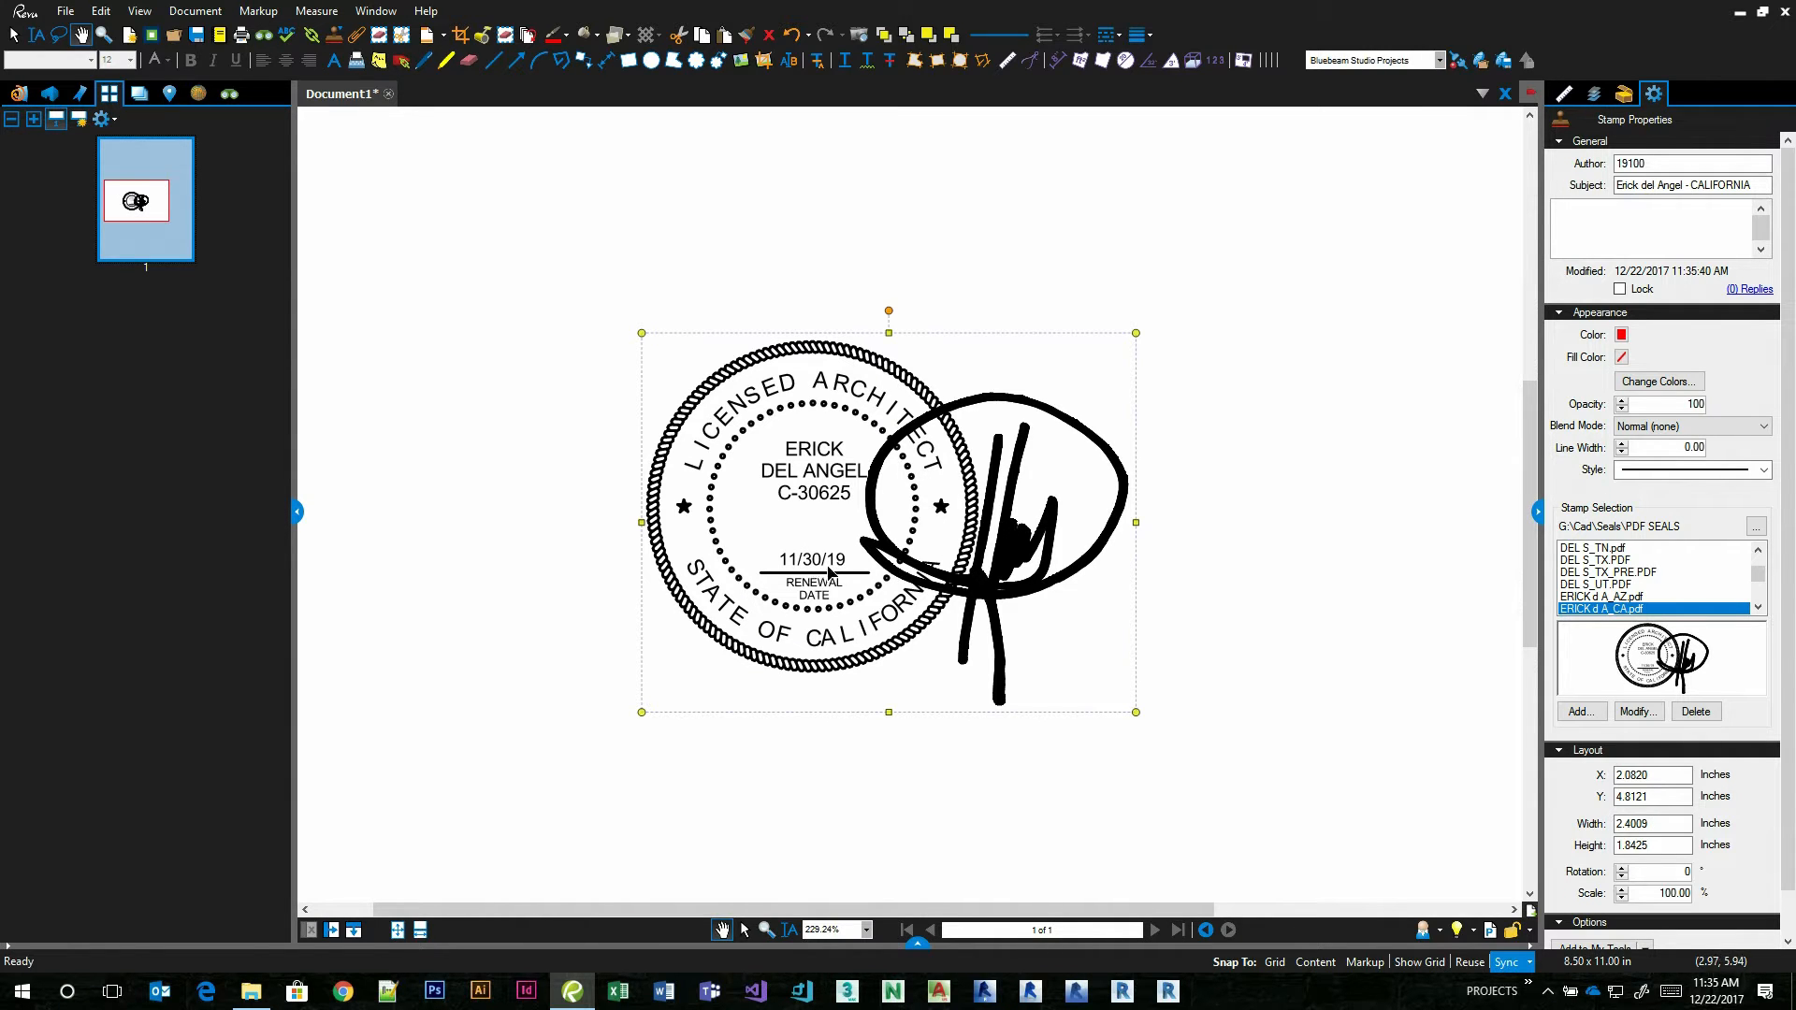
Insert four blank 8.5 x 11 inch portrait pages after page 1.
right_click(153, 210)
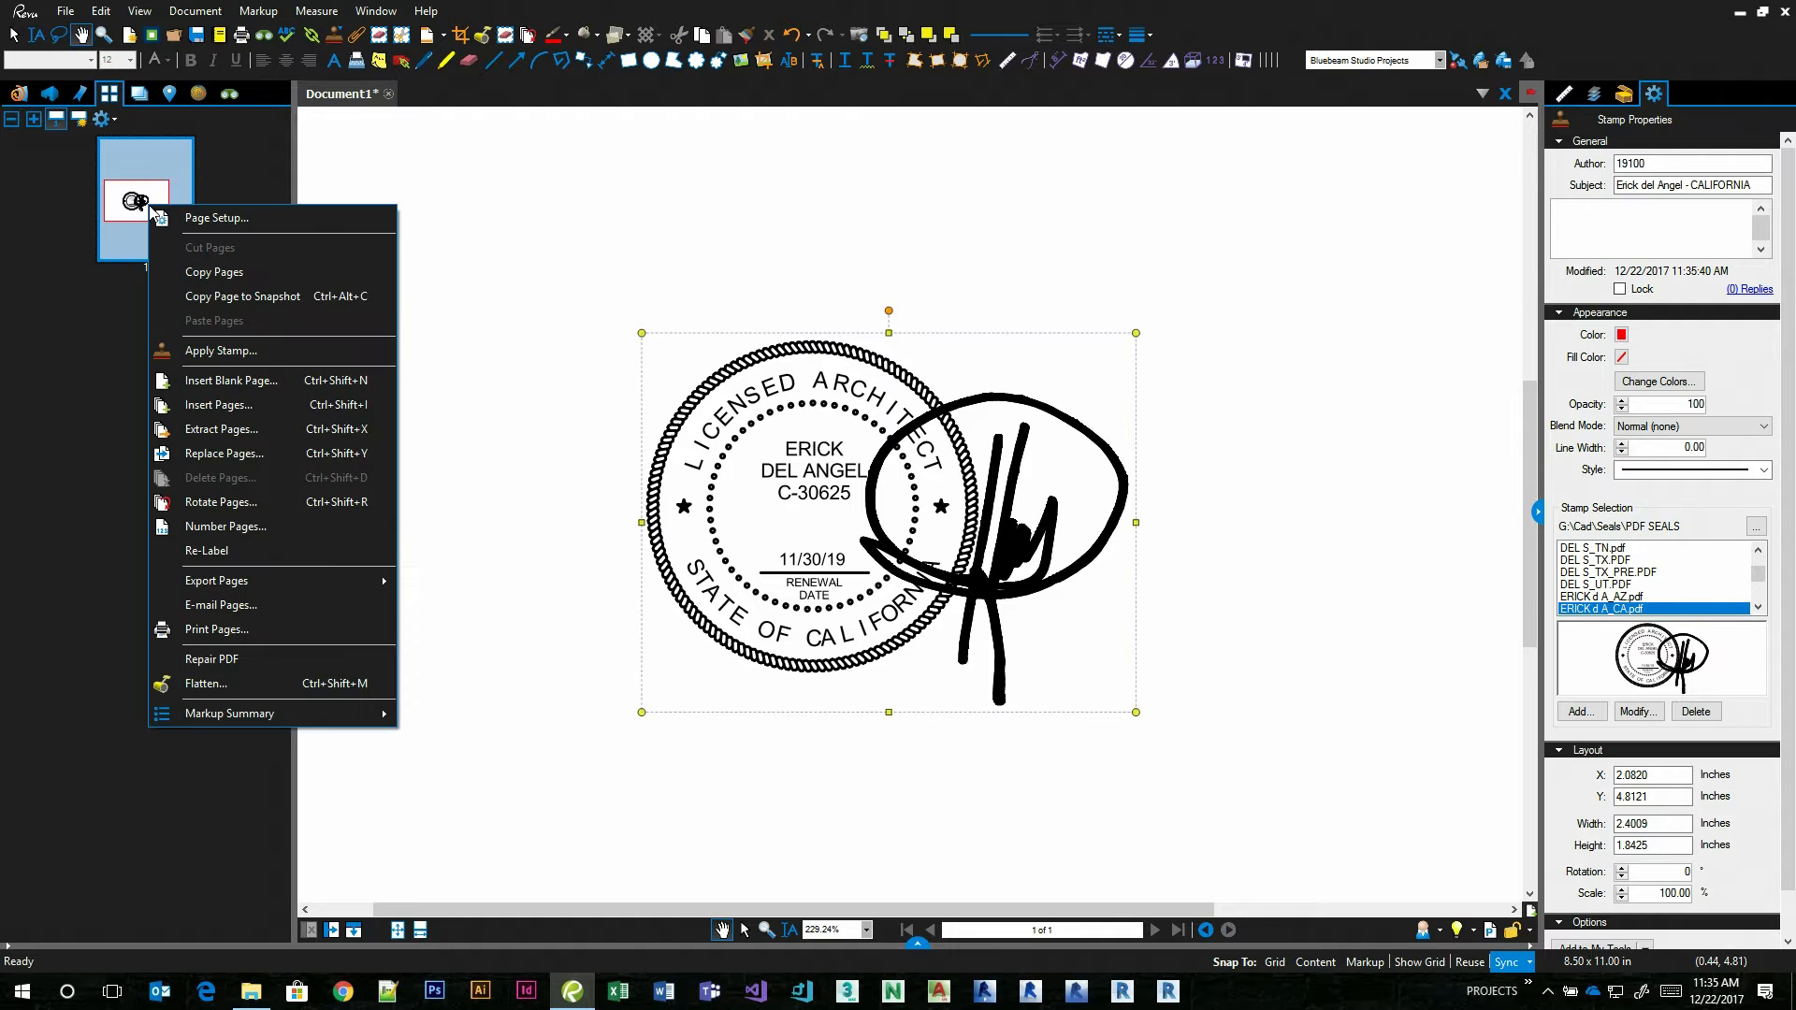
click(232, 380)
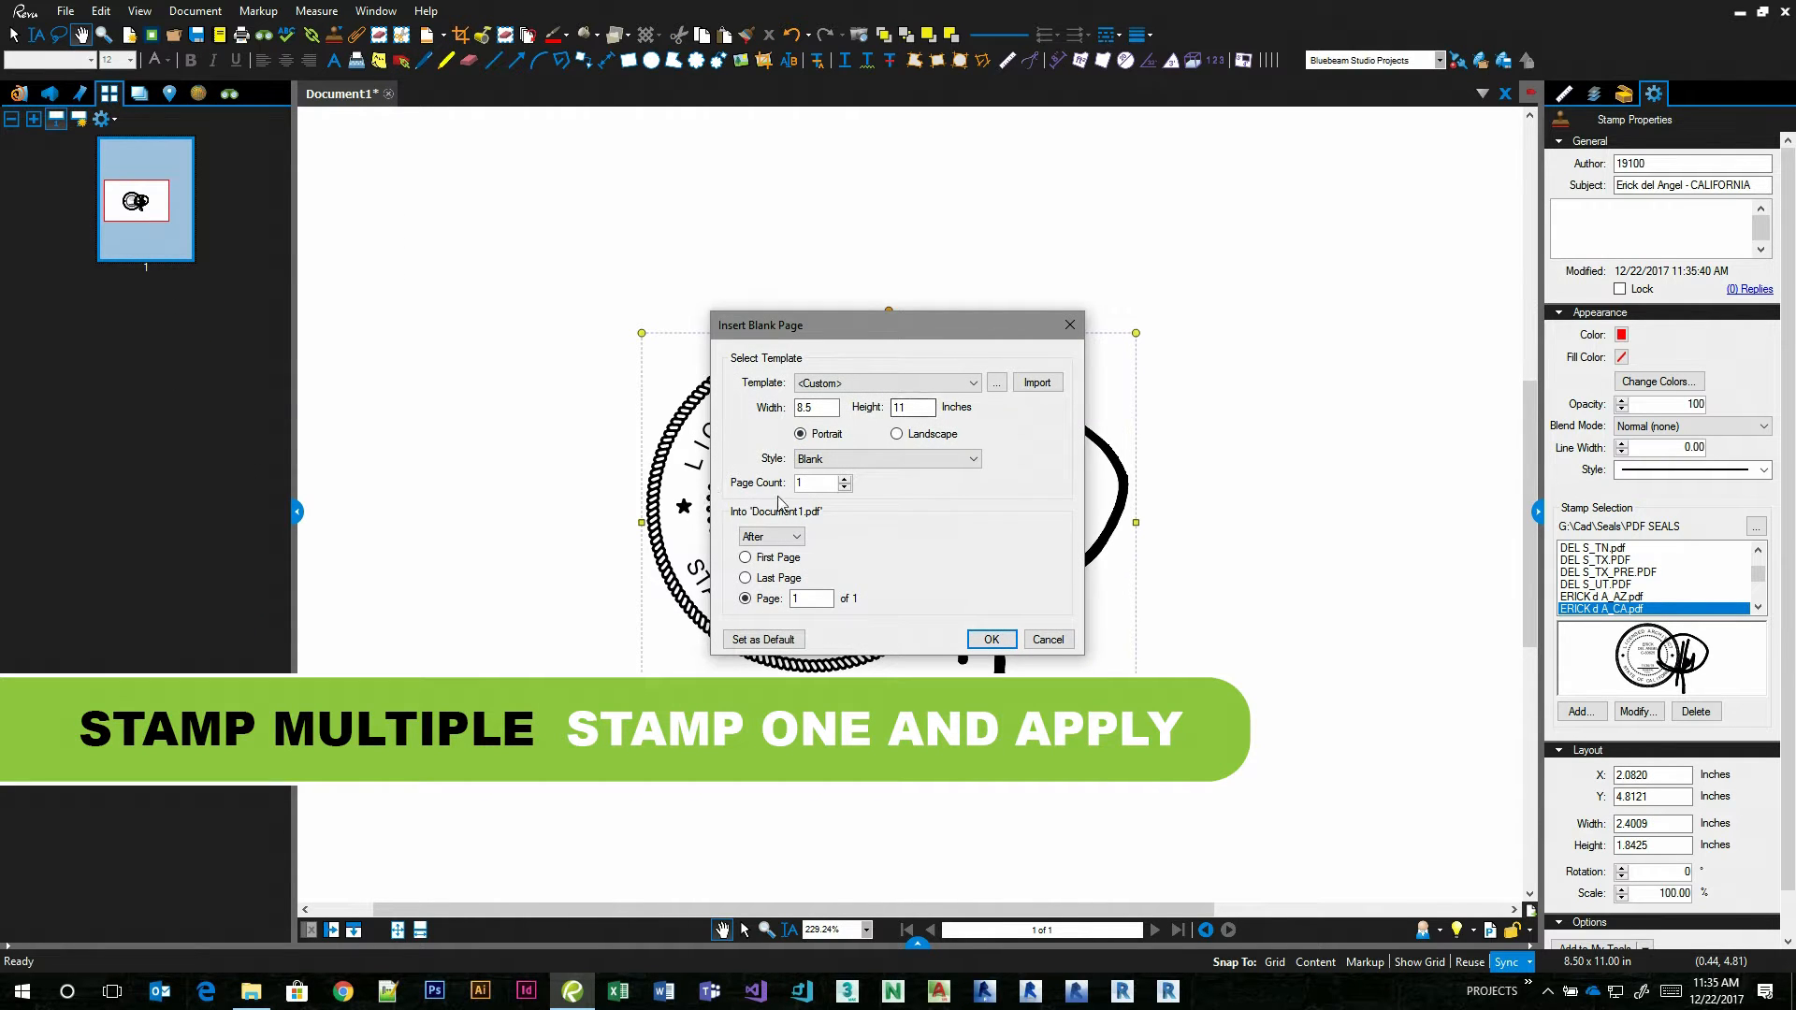
click(845, 479)
click(845, 479)
click(845, 479)
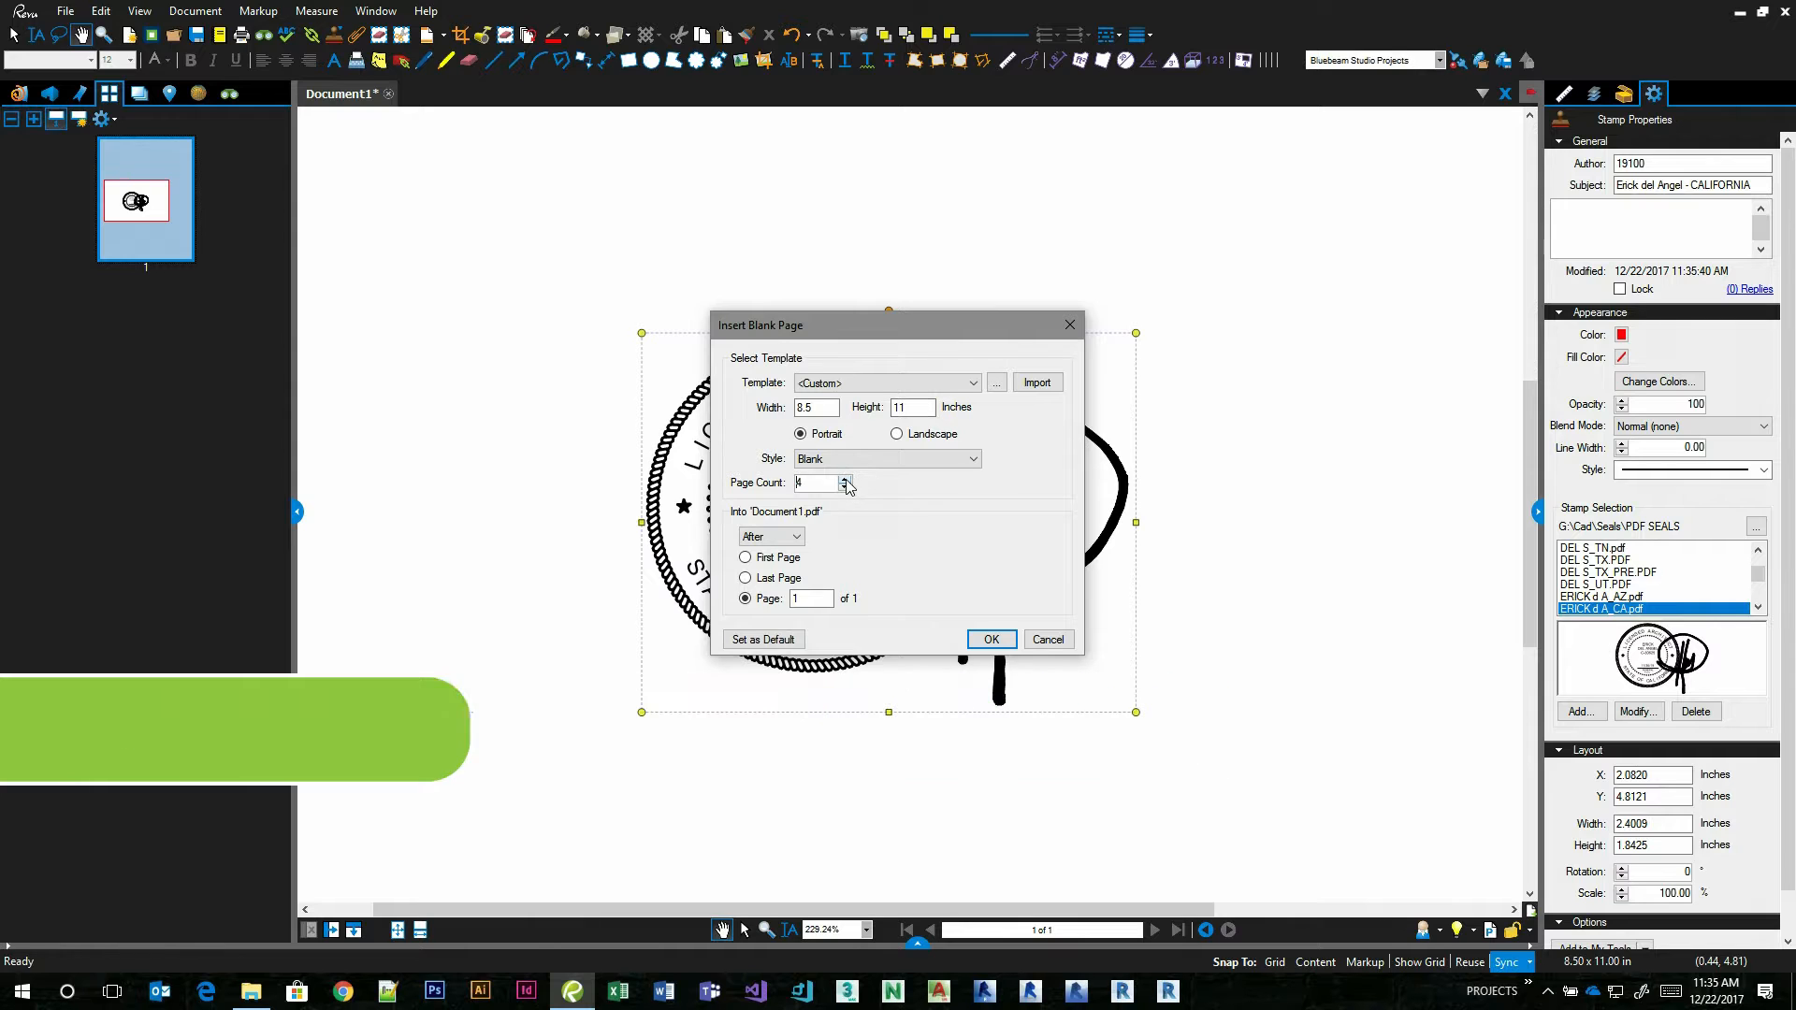
click(992, 639)
Apply the architect seal stamp on page 1 to all pages of the document.
click(93, 214)
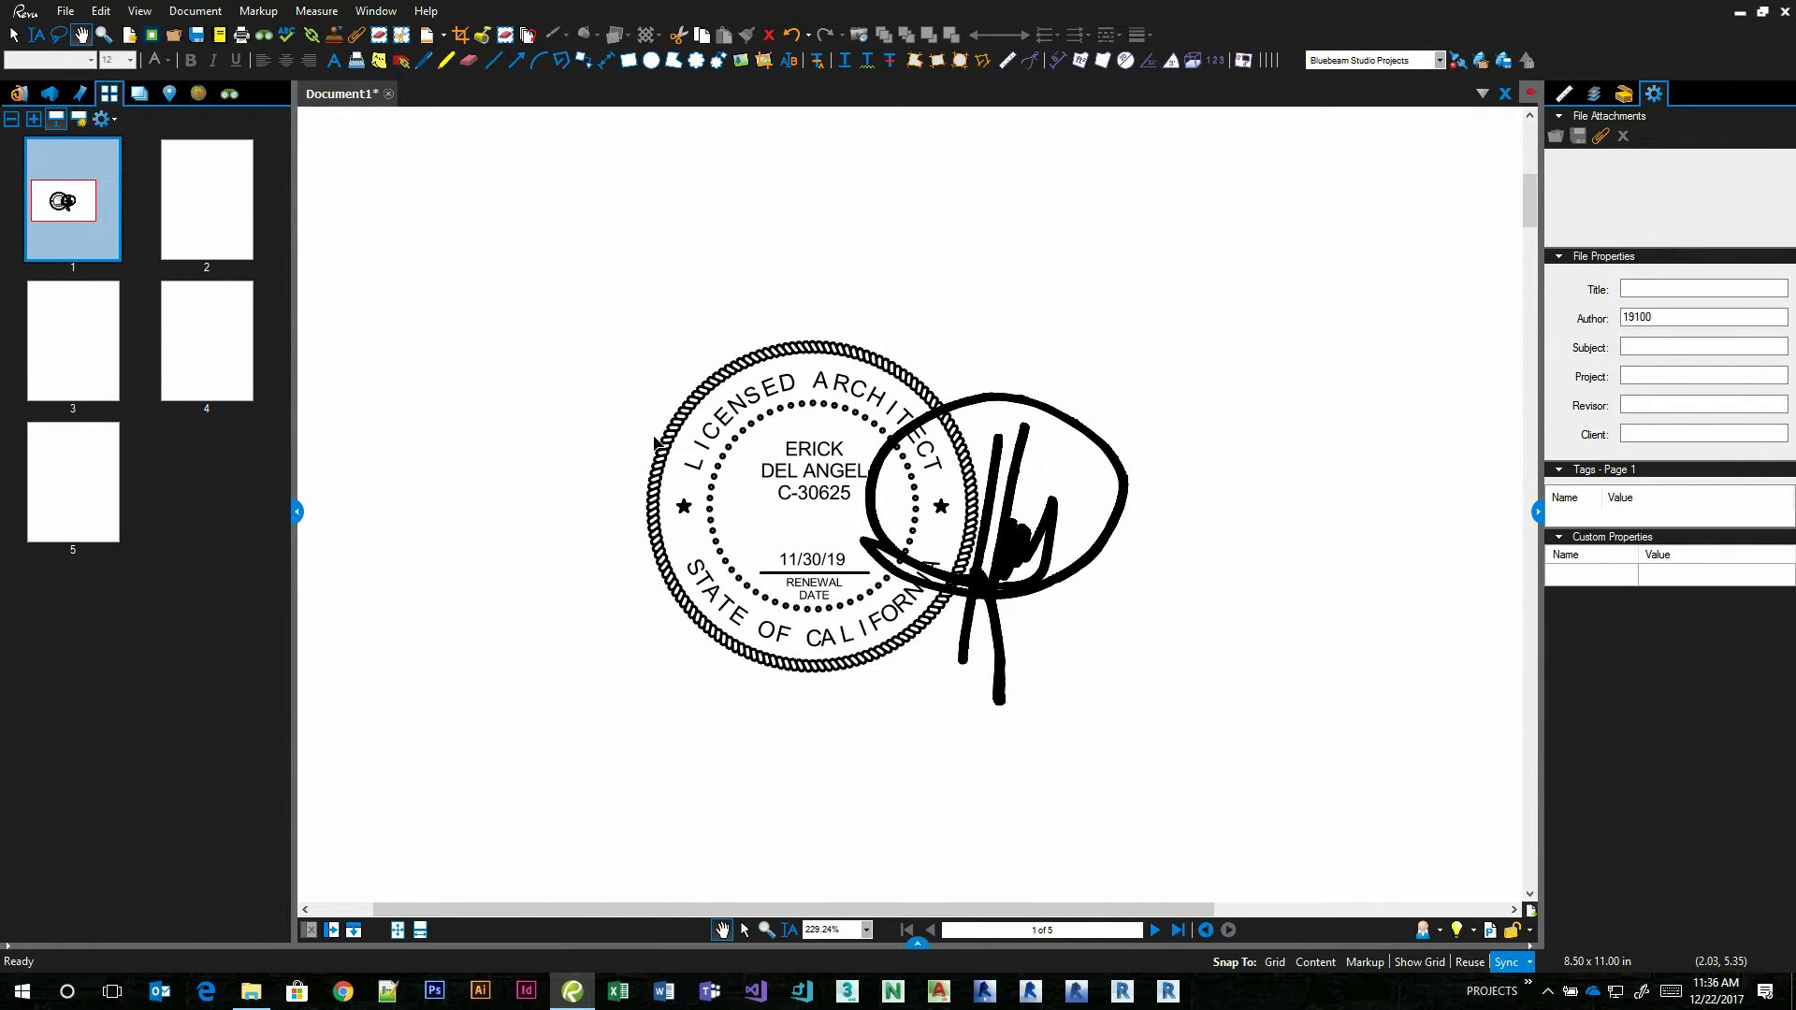
click(764, 478)
right_click(830, 482)
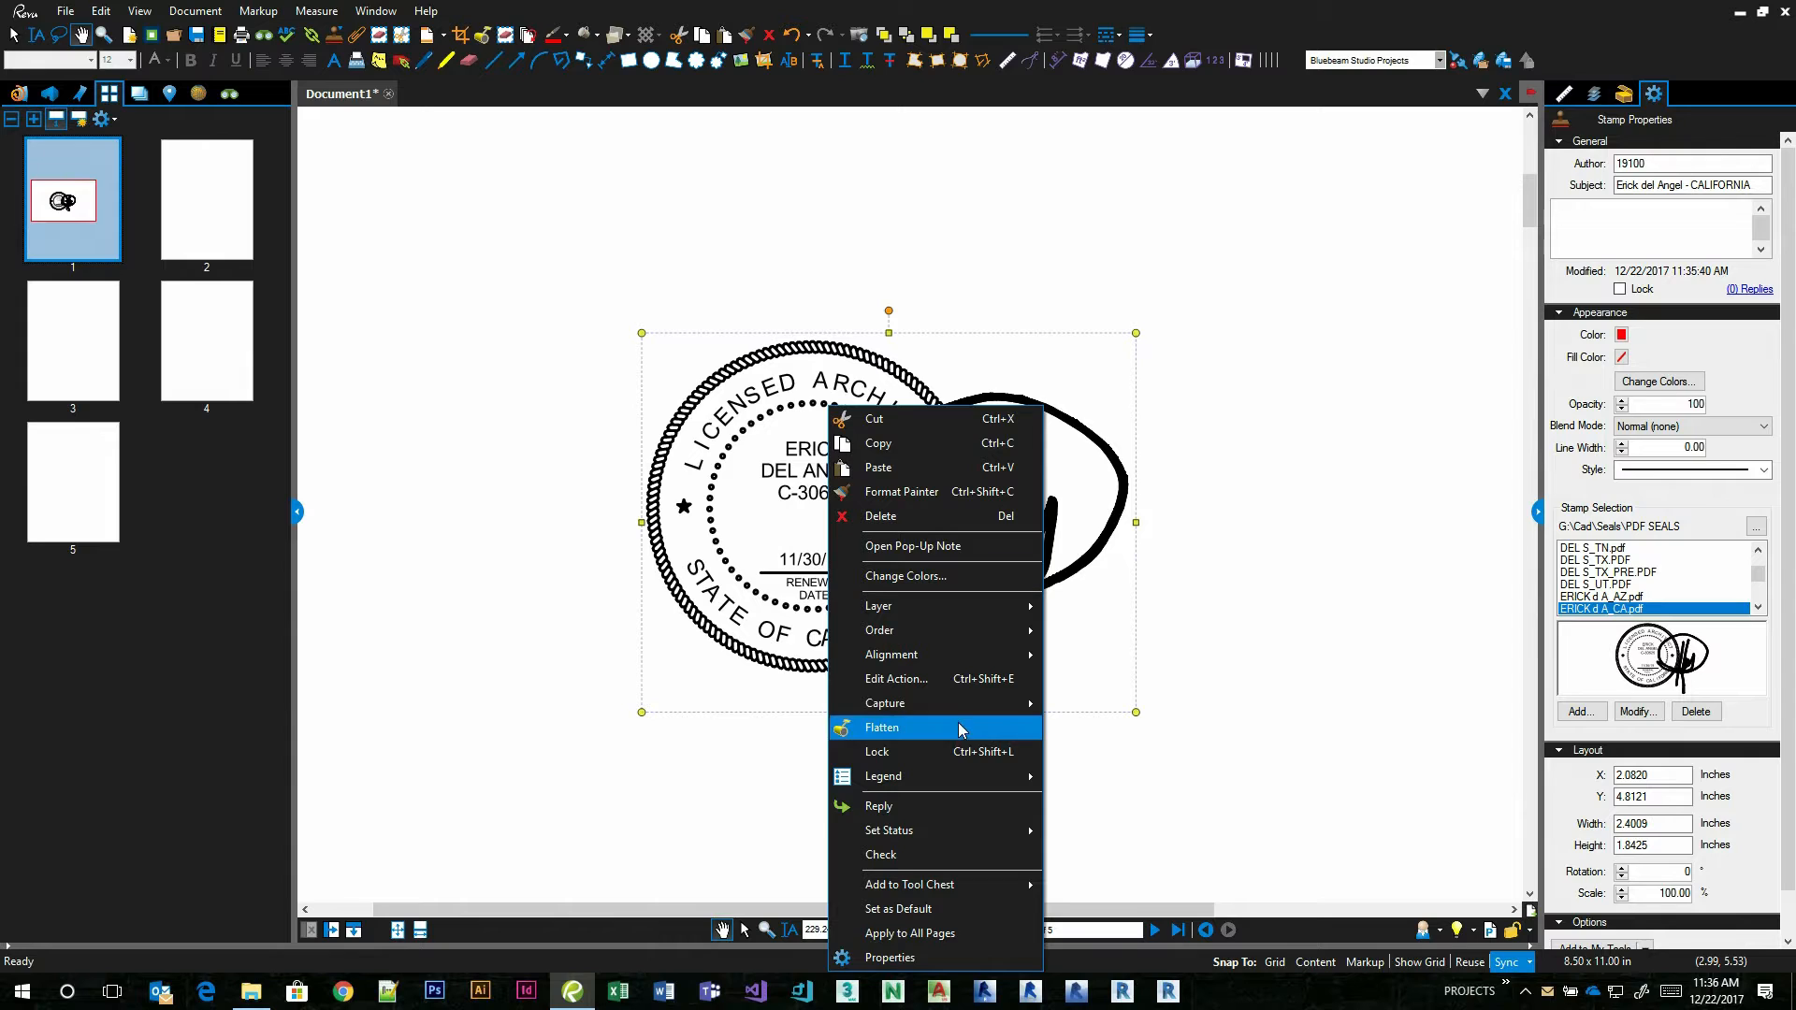
click(940, 933)
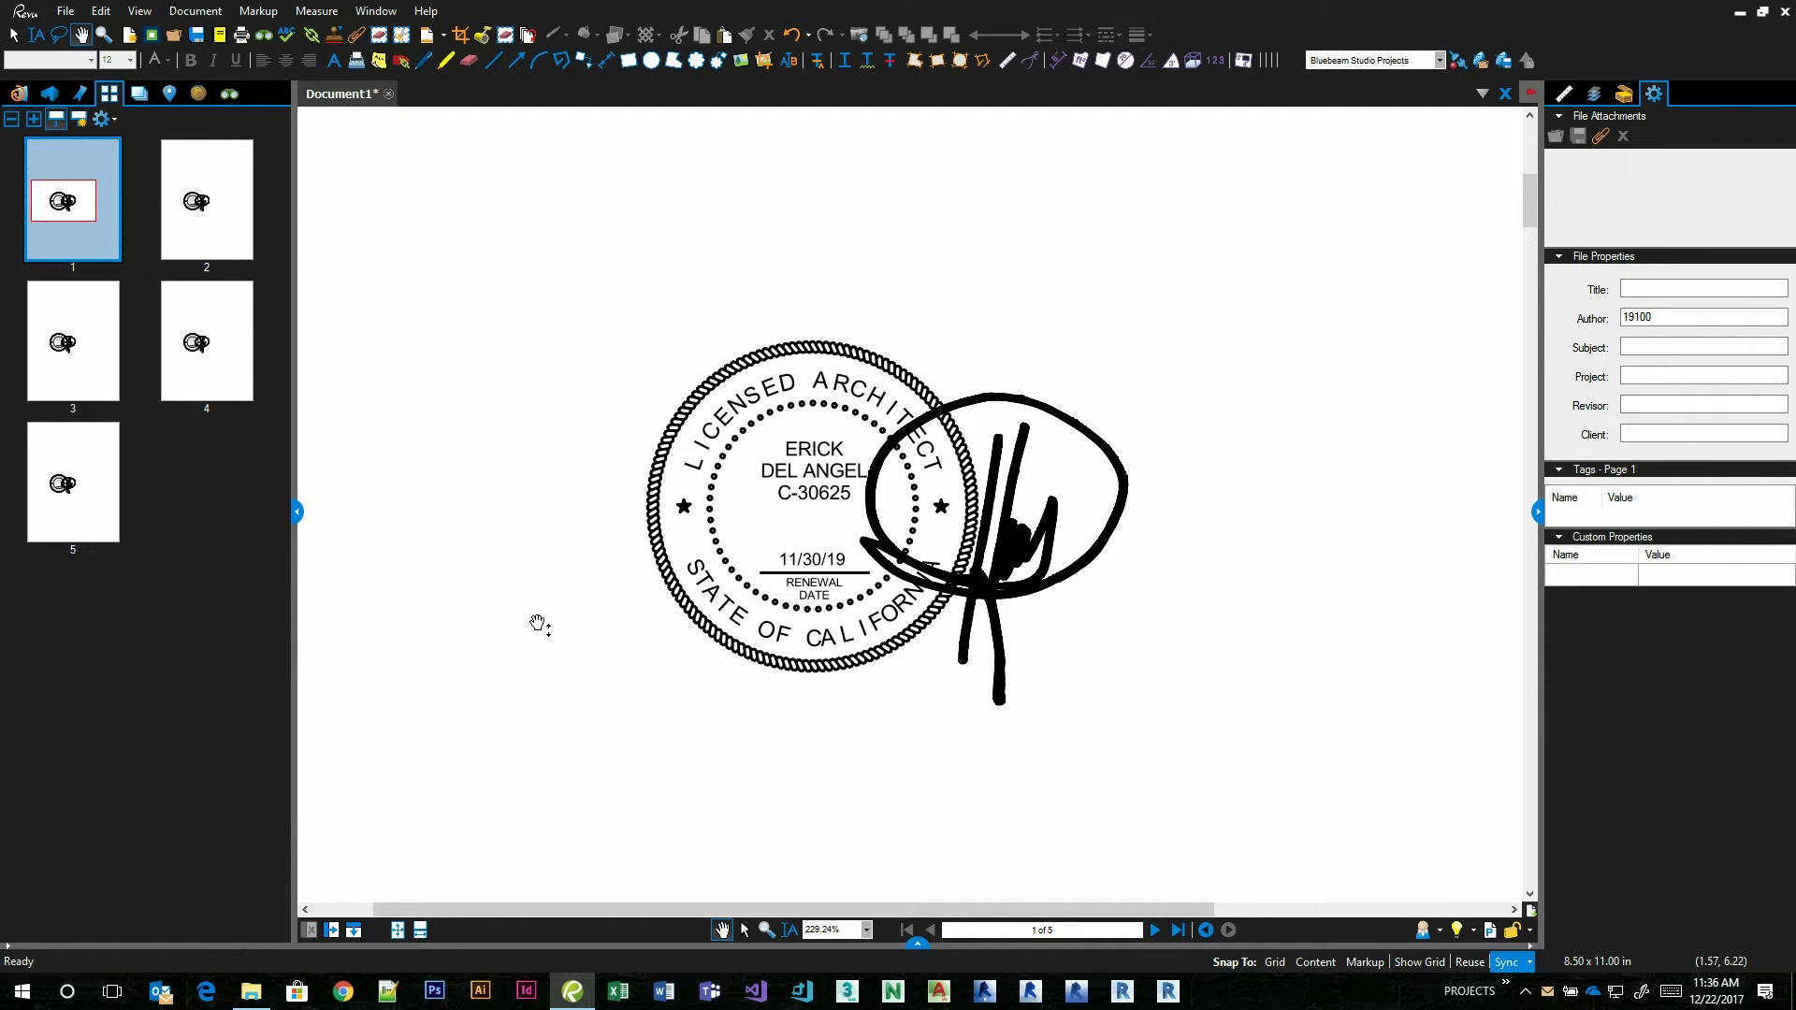
Move the seal on page 1 toward the page's right side and back near the middle, and deselect it.
click(1004, 600)
drag(1003, 600, 1338, 440)
click(726, 466)
scroll(674, 596, down, 3)
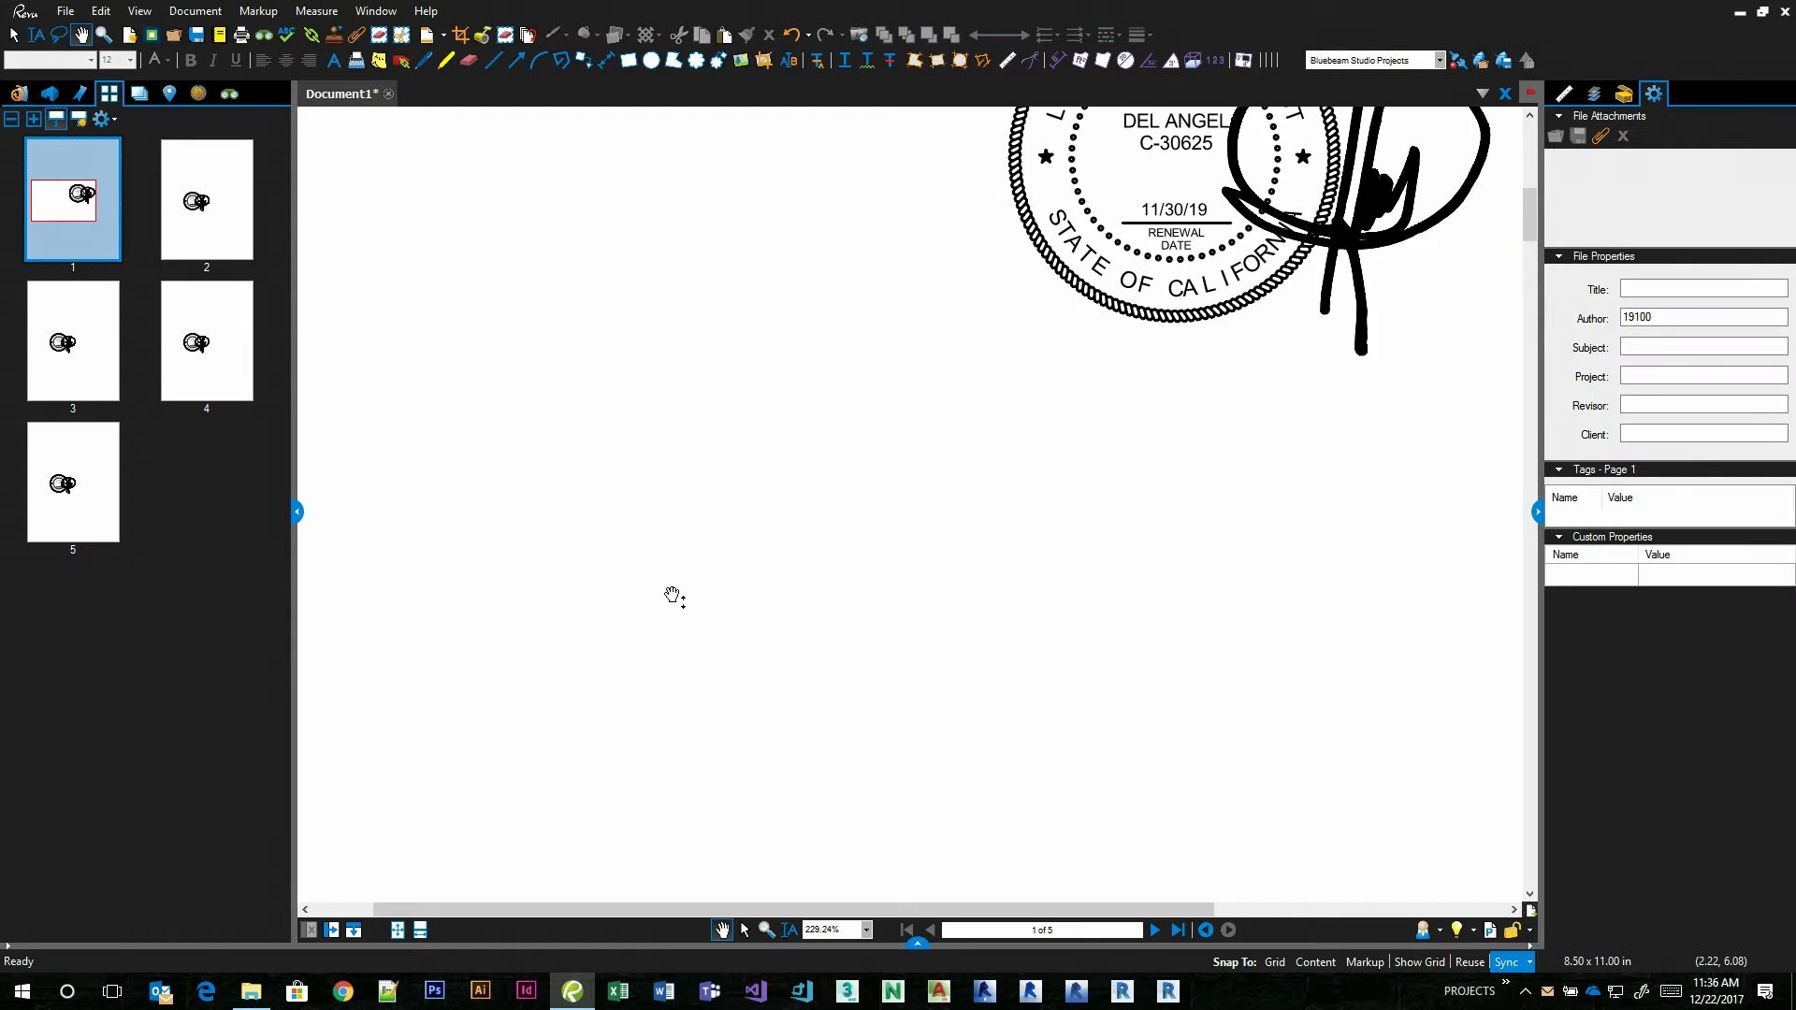
scroll(892, 646, up, 3)
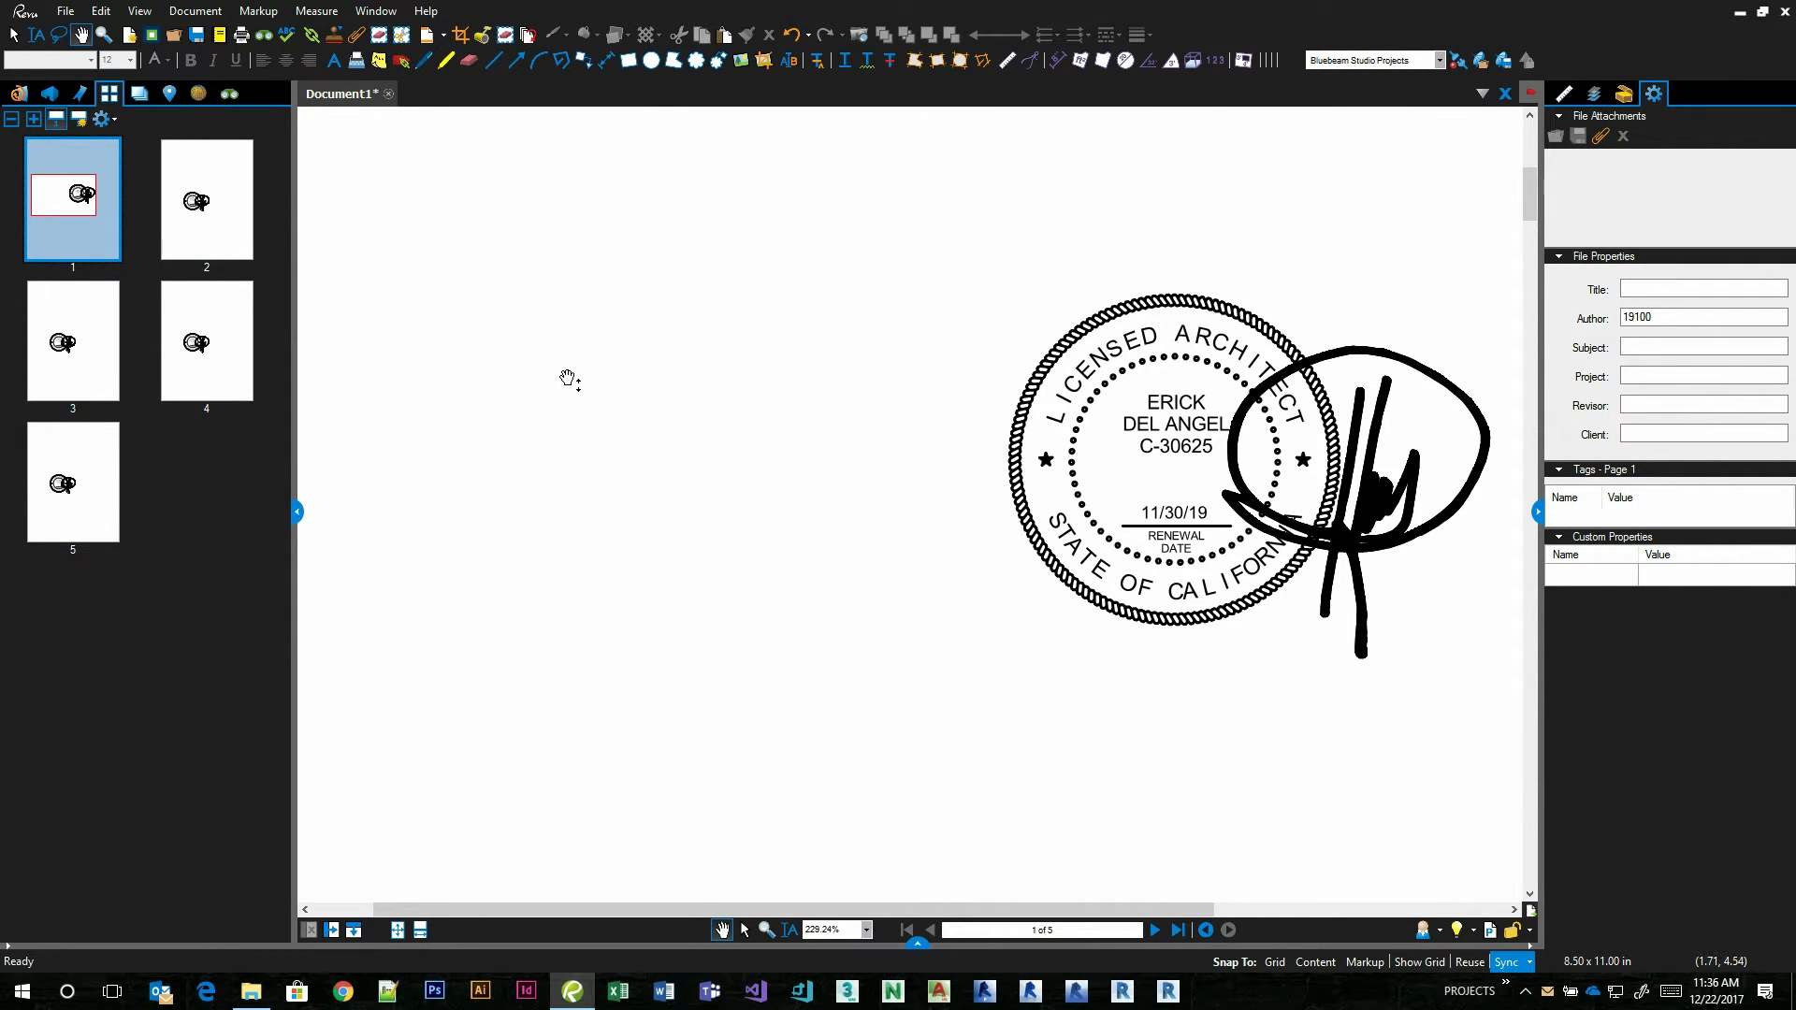
drag(1120, 459, 745, 478)
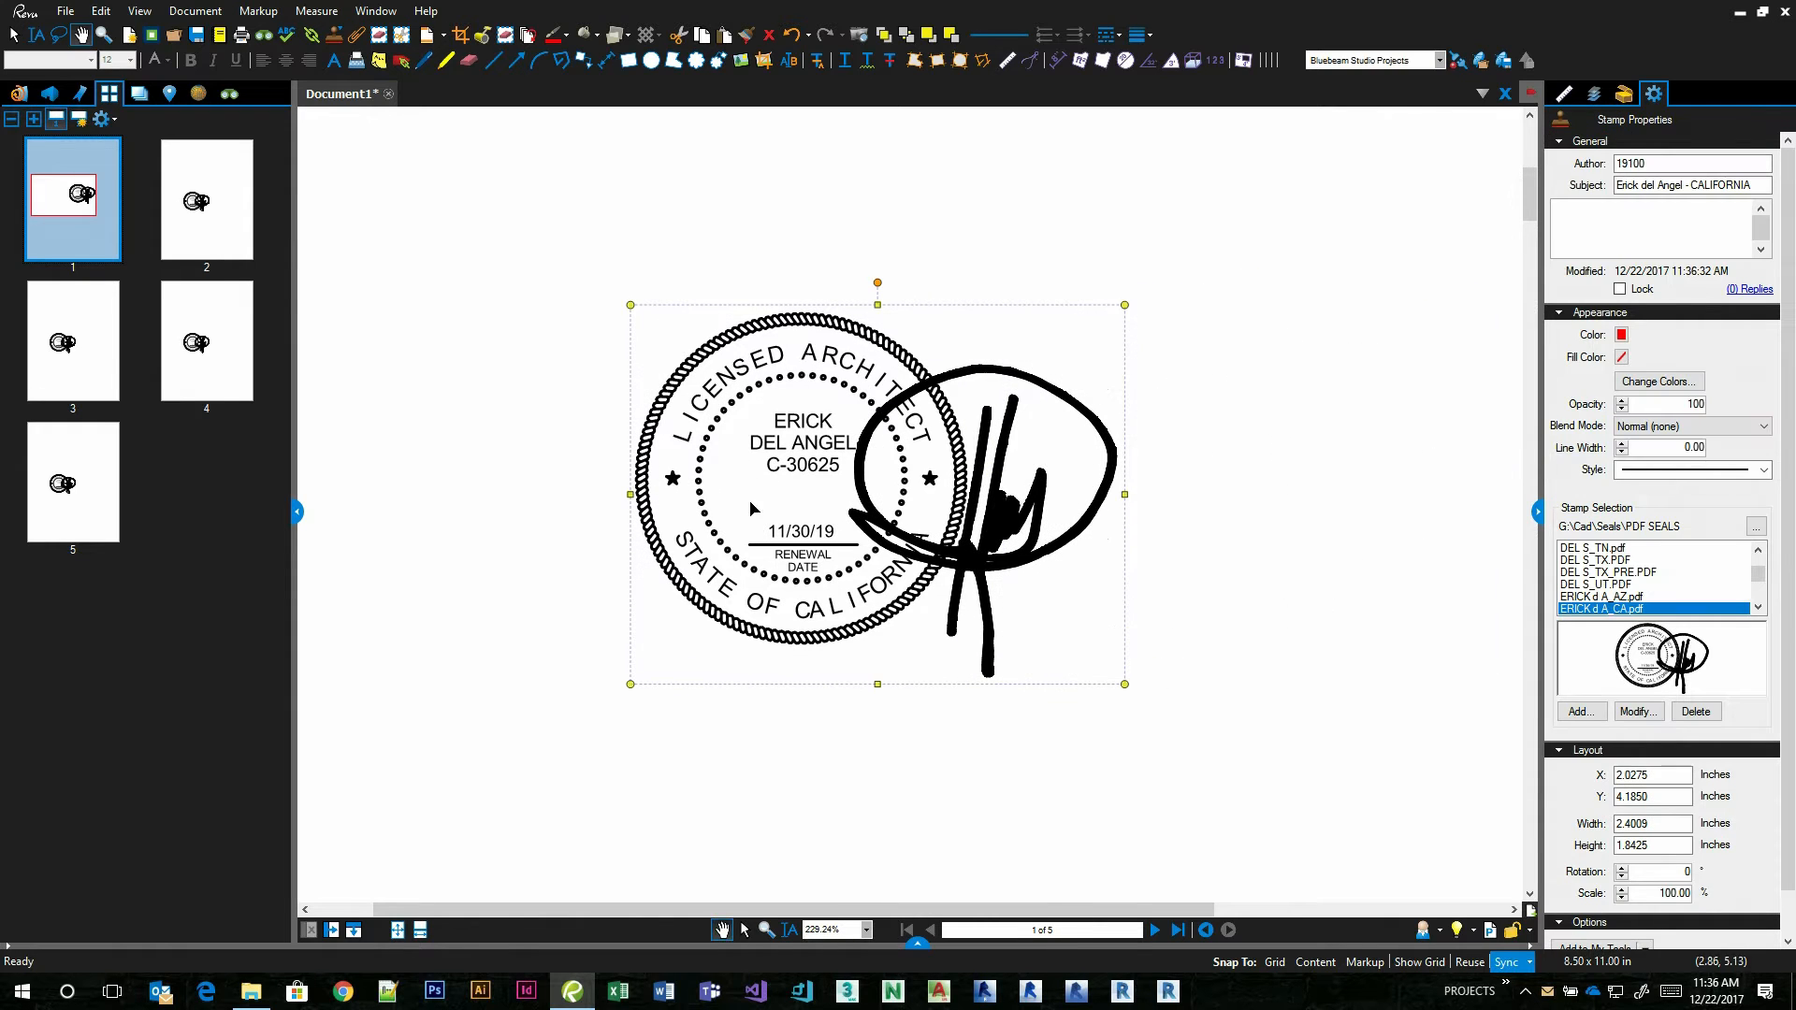
click(429, 200)
Change the stamp folder to Content\Bluebeam\Resources\Stamps on the gensler.ad network.
click(329, 39)
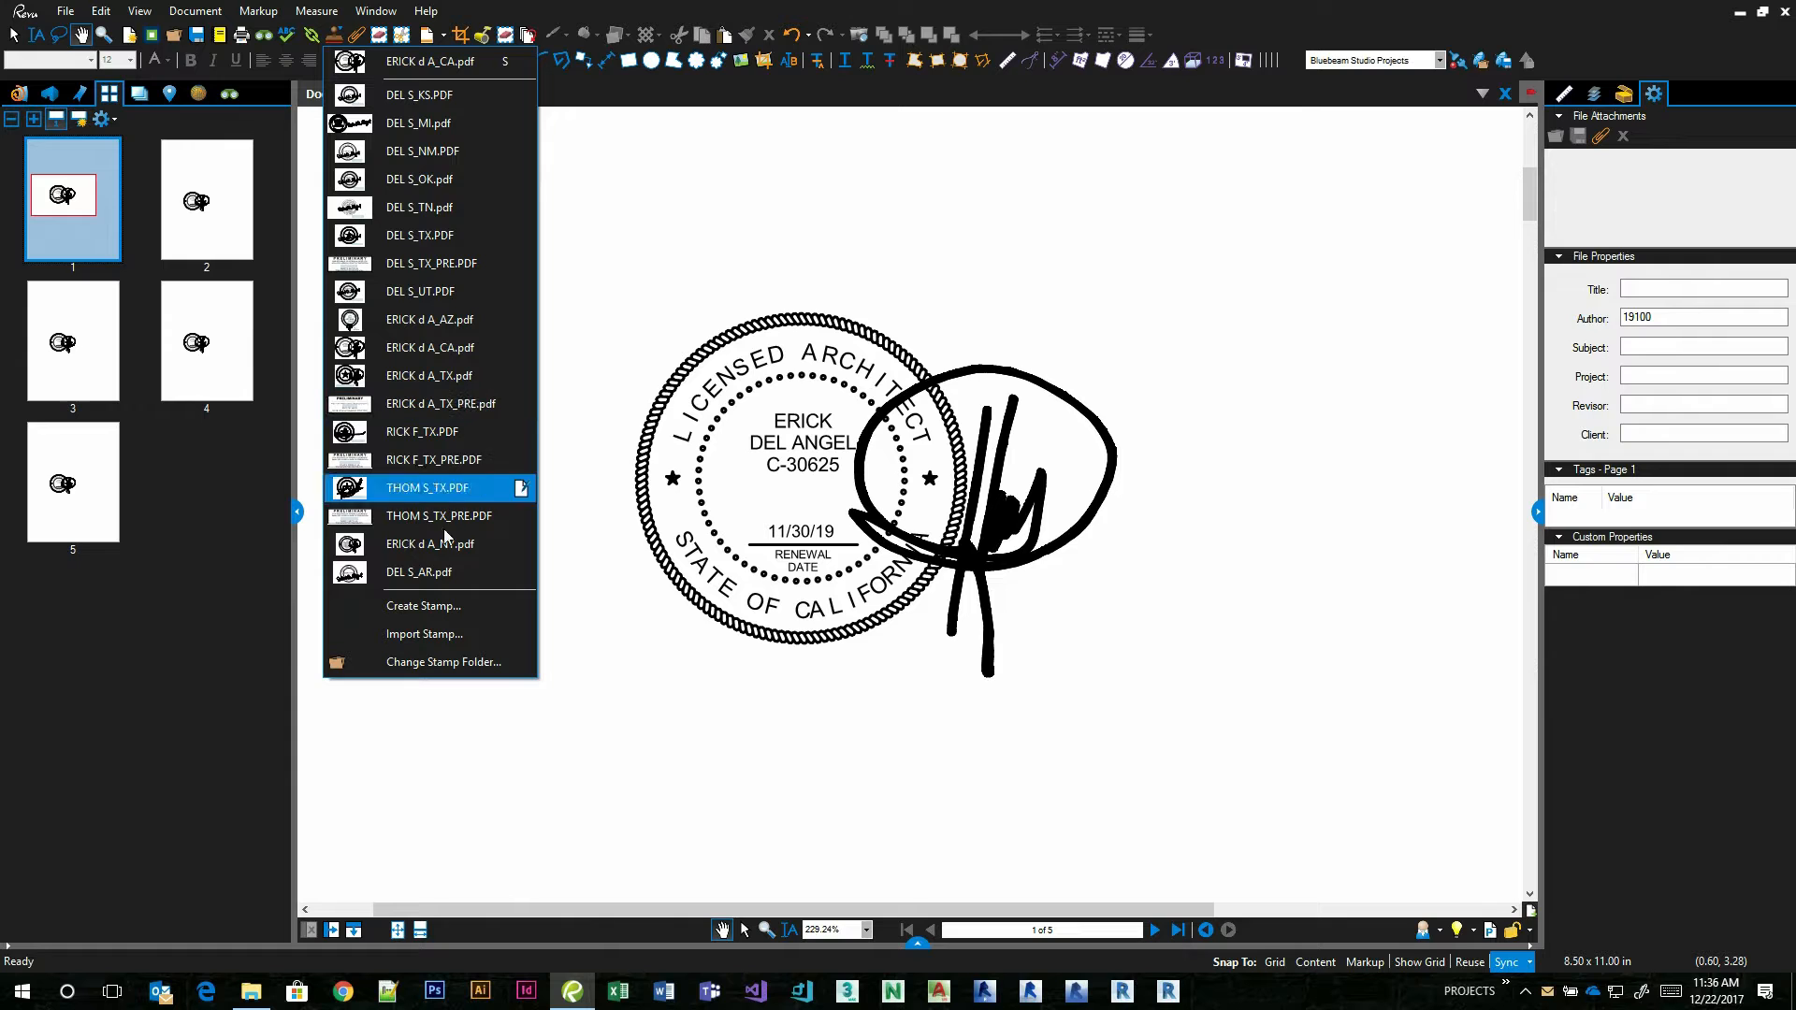
click(458, 660)
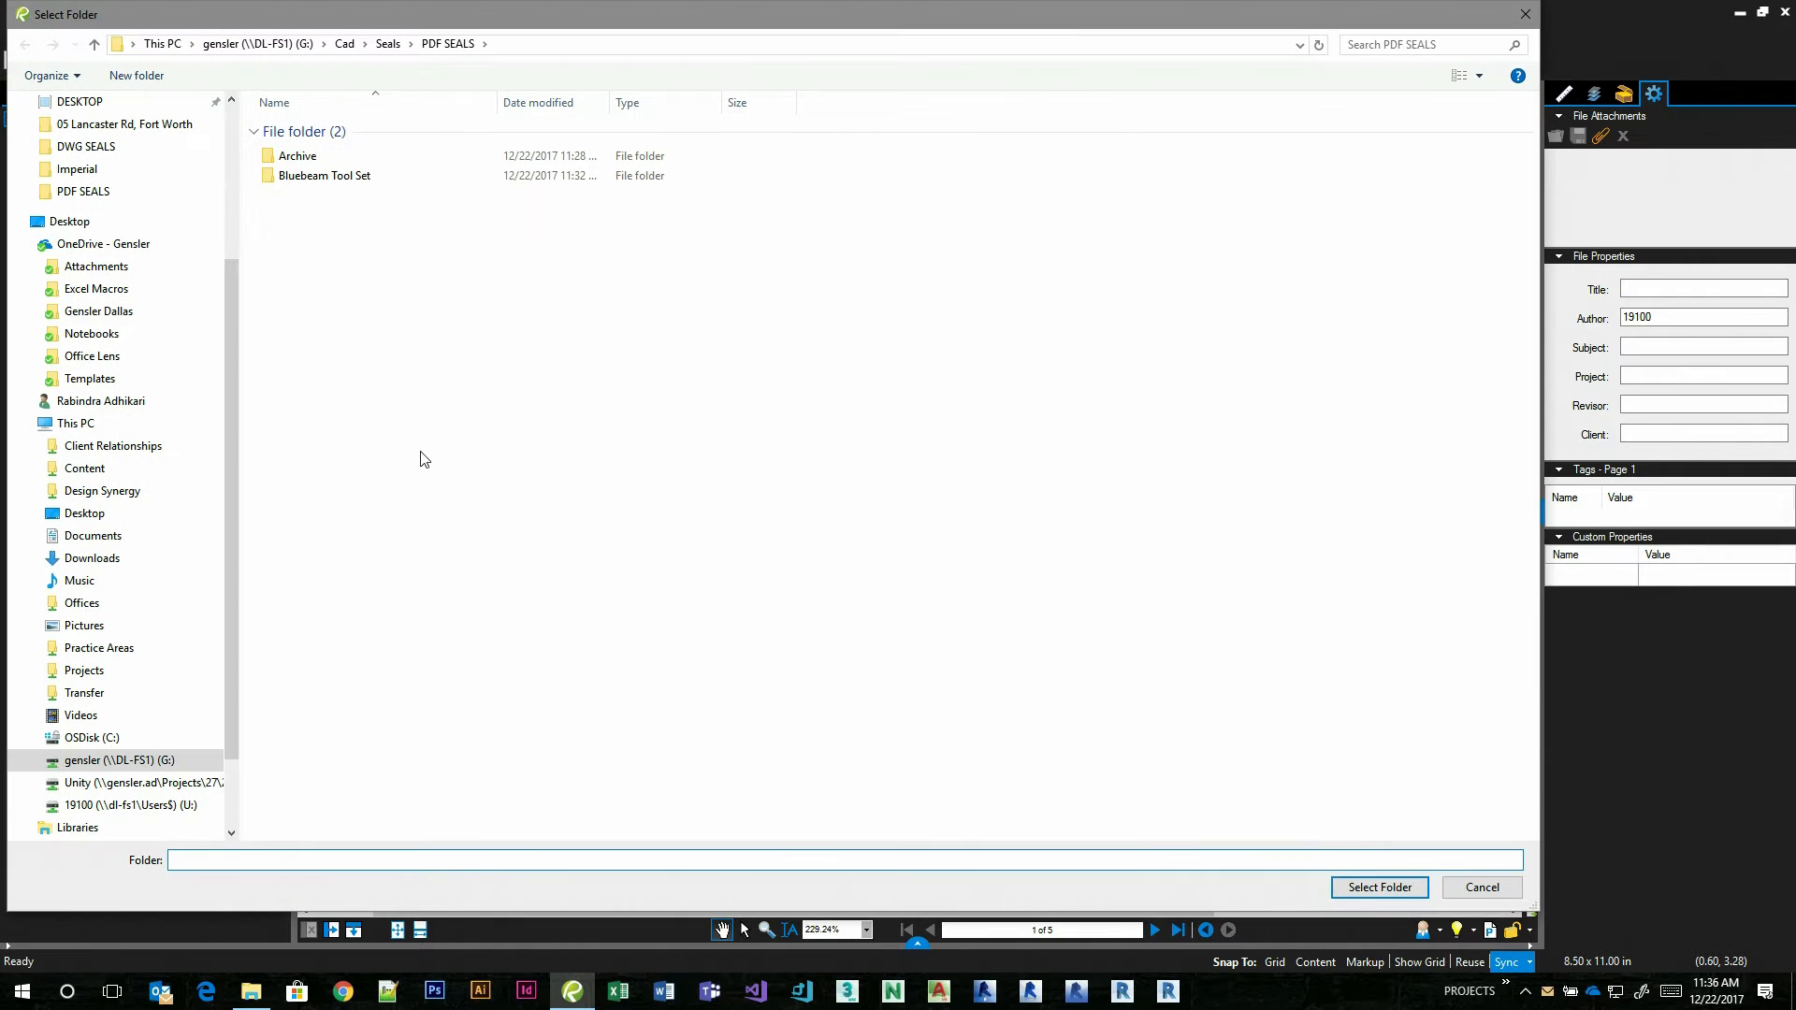
click(83, 467)
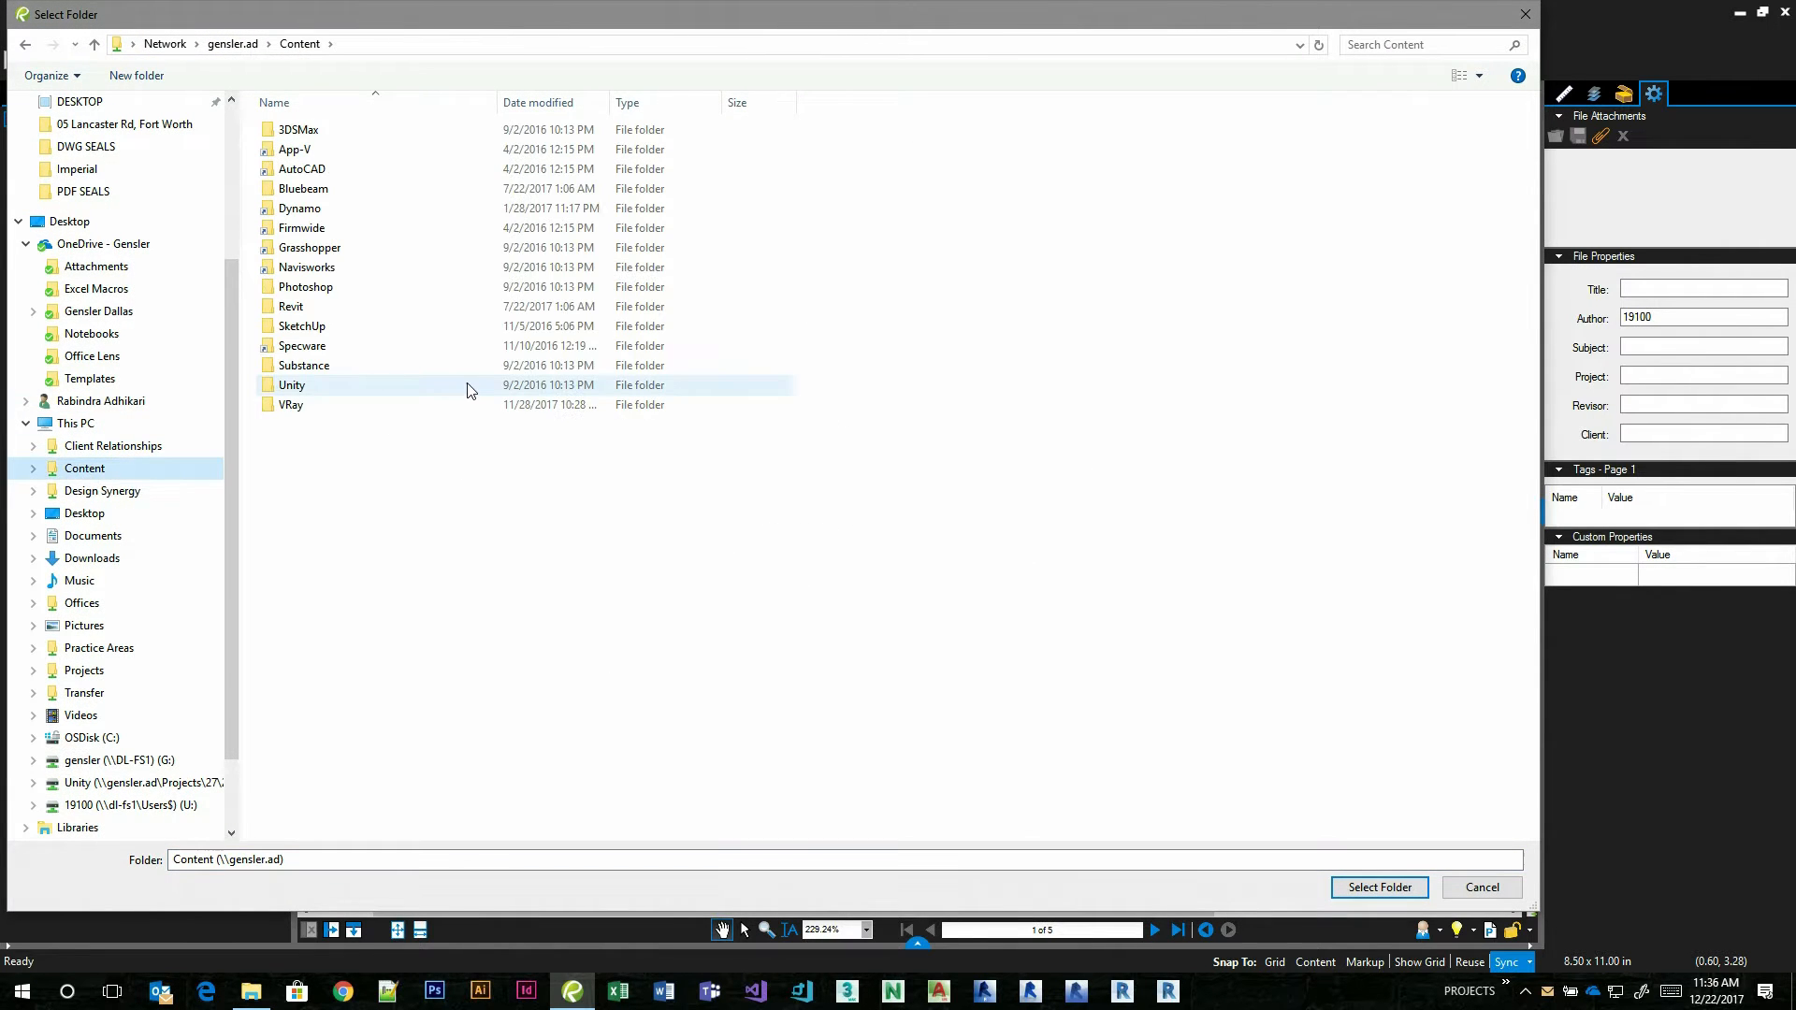
double_click(308, 191)
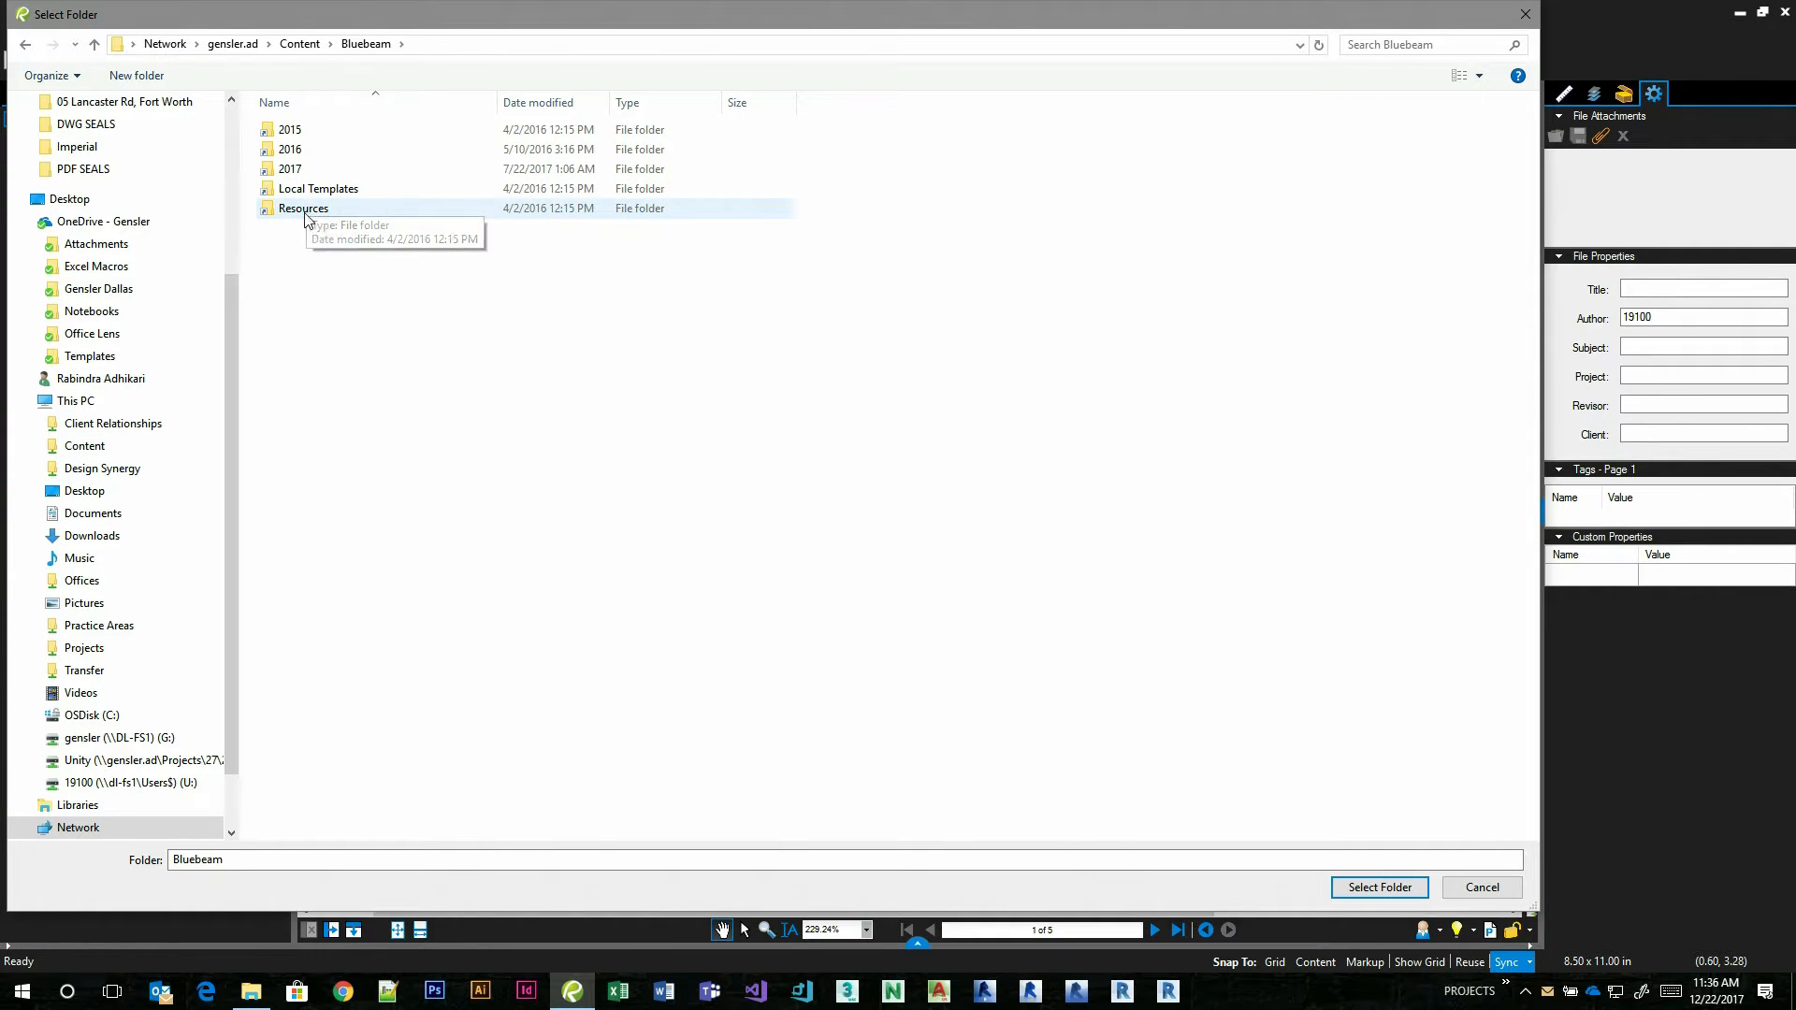
double_click(308, 206)
double_click(297, 171)
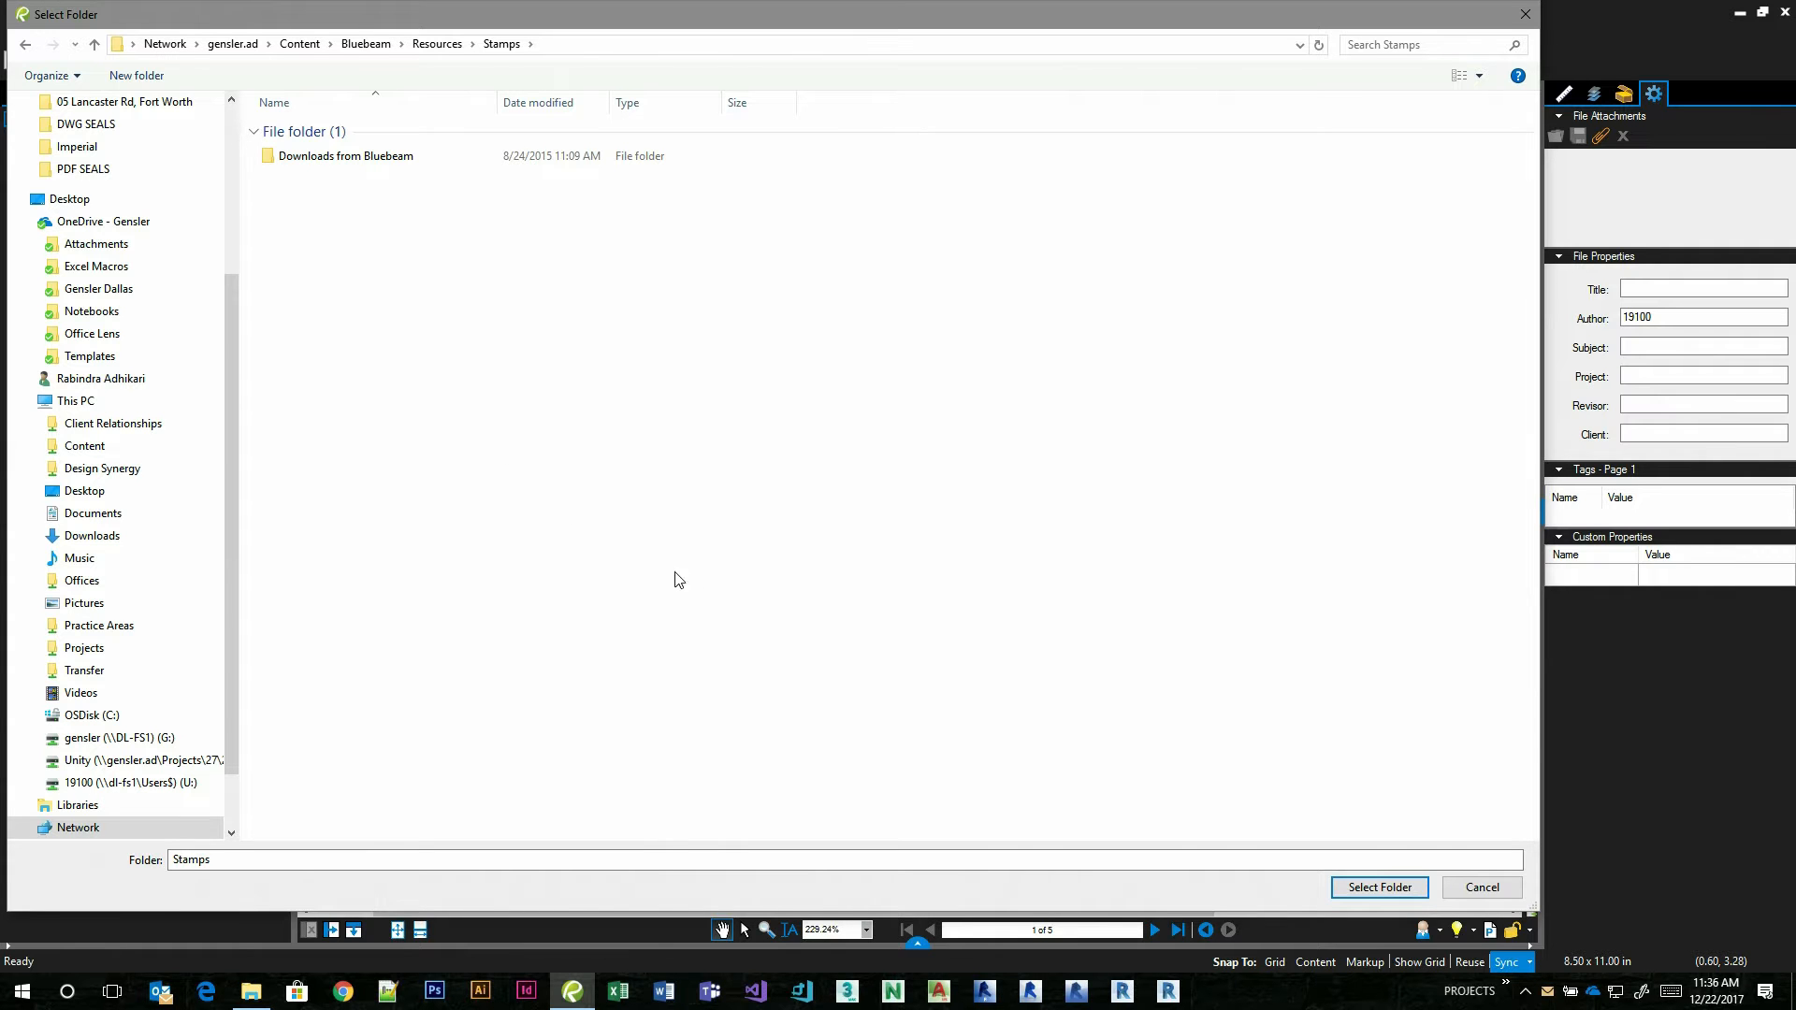
click(1379, 888)
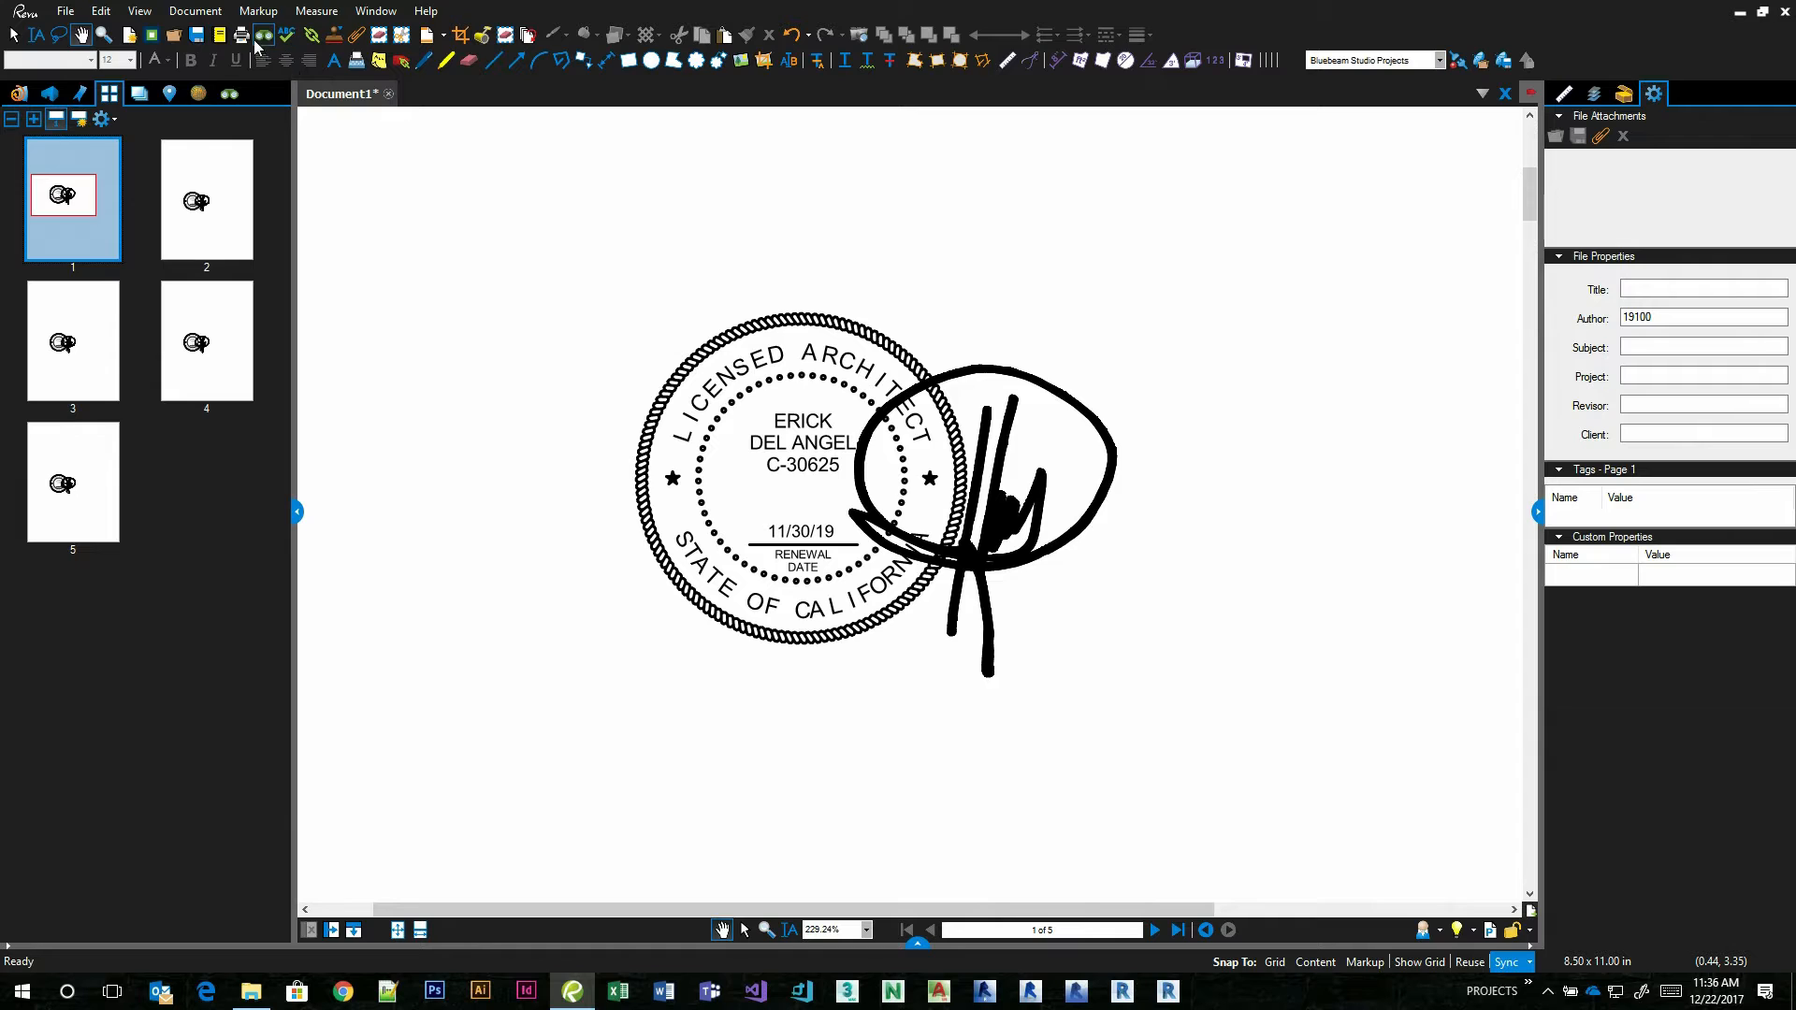
Place the Gensler Submittal Stamp - Brazil - v1 4-2014 on page 1 and position it below and to the right of the seal.
click(338, 37)
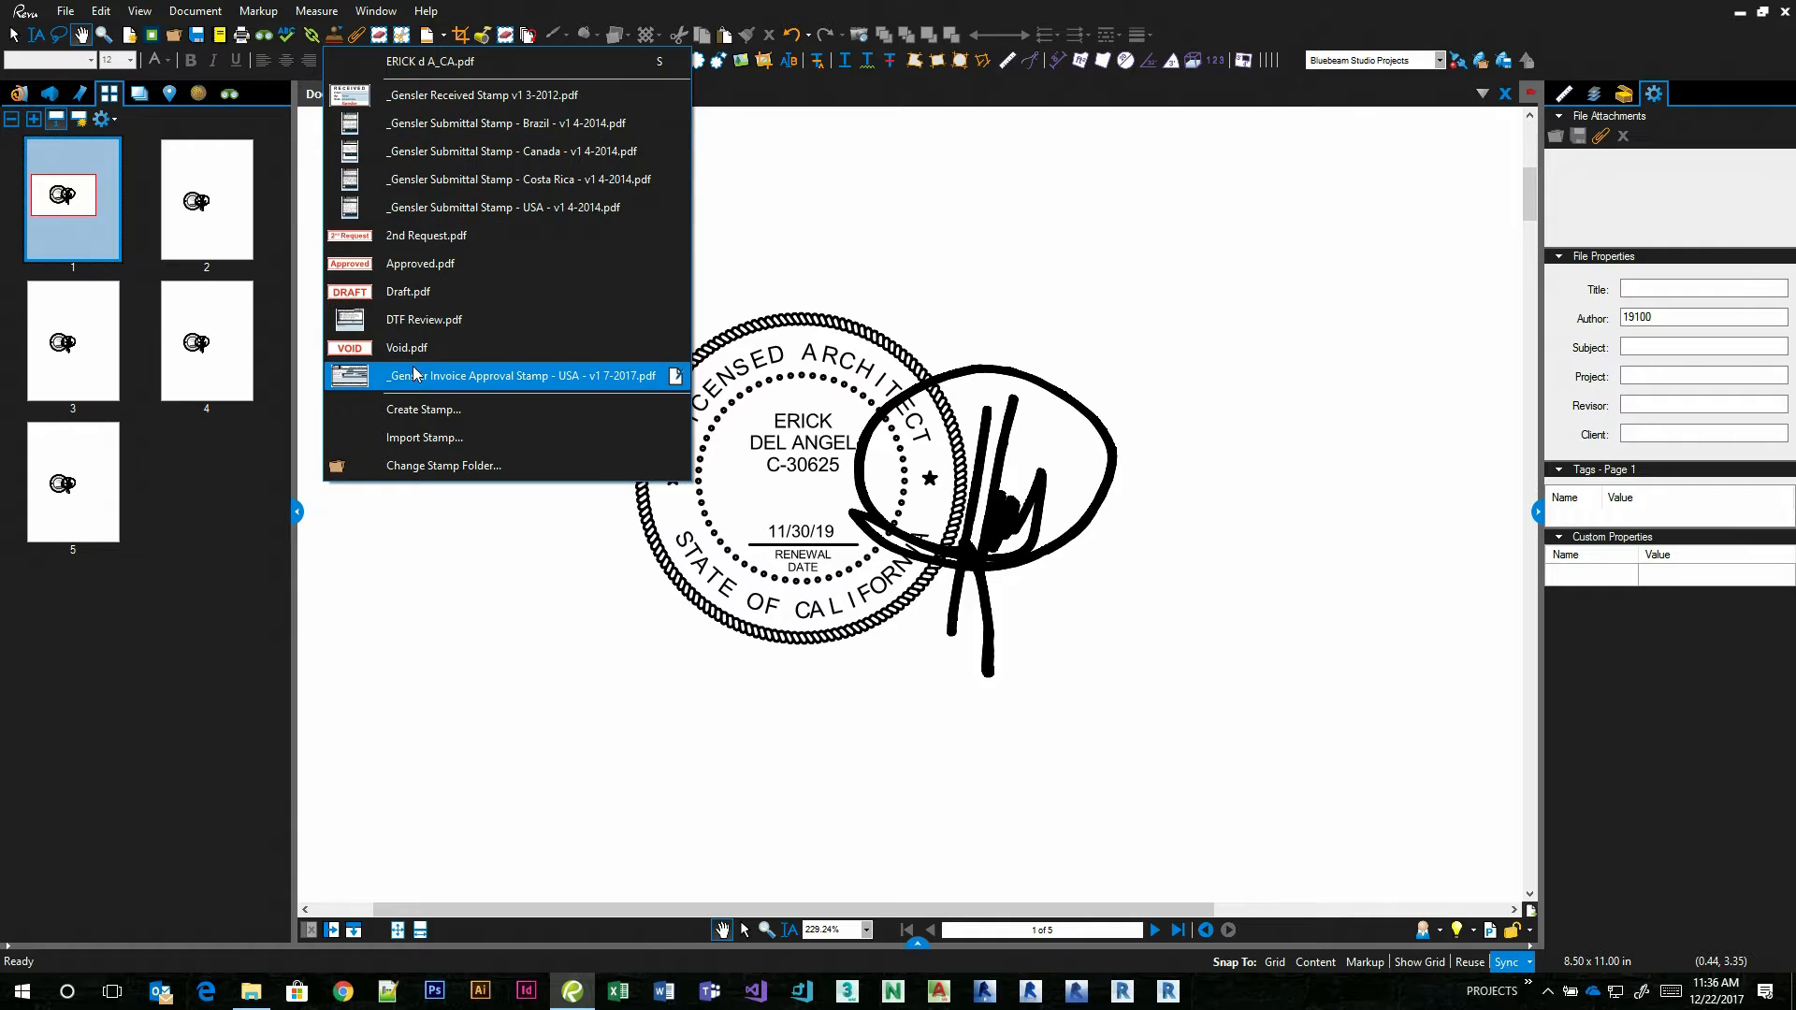
click(438, 124)
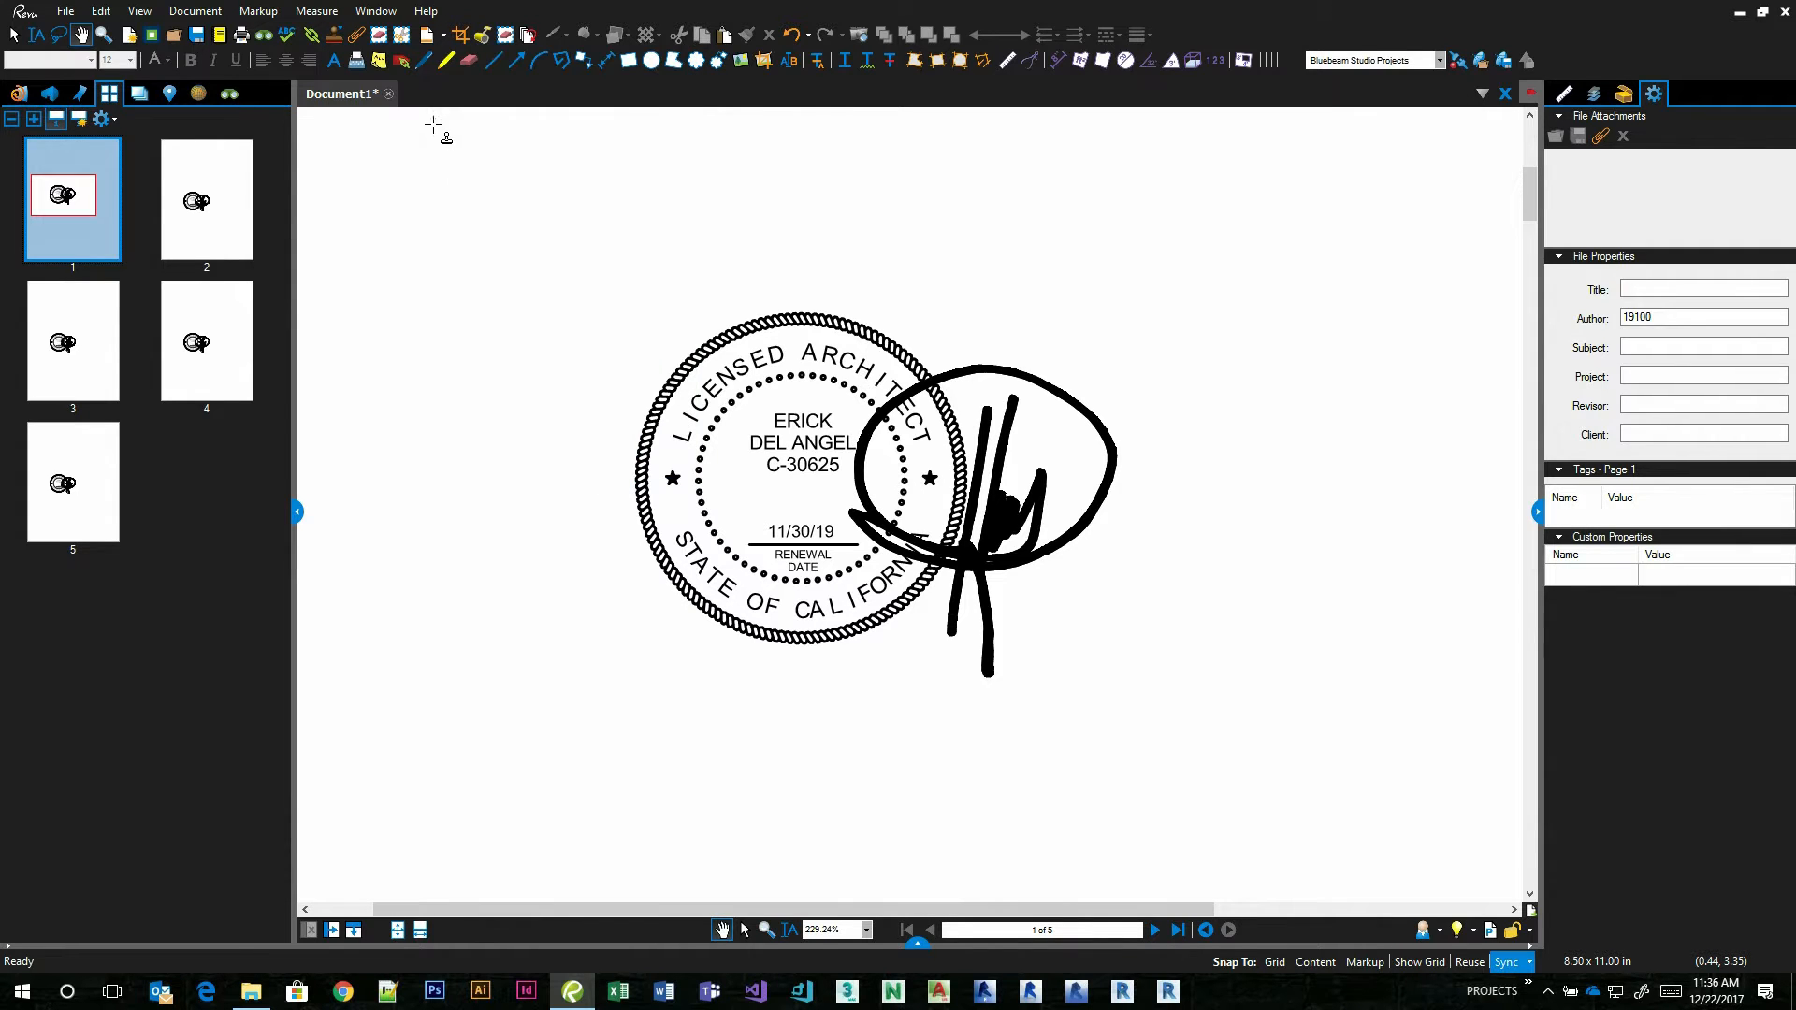
scroll(769, 442, down, 3)
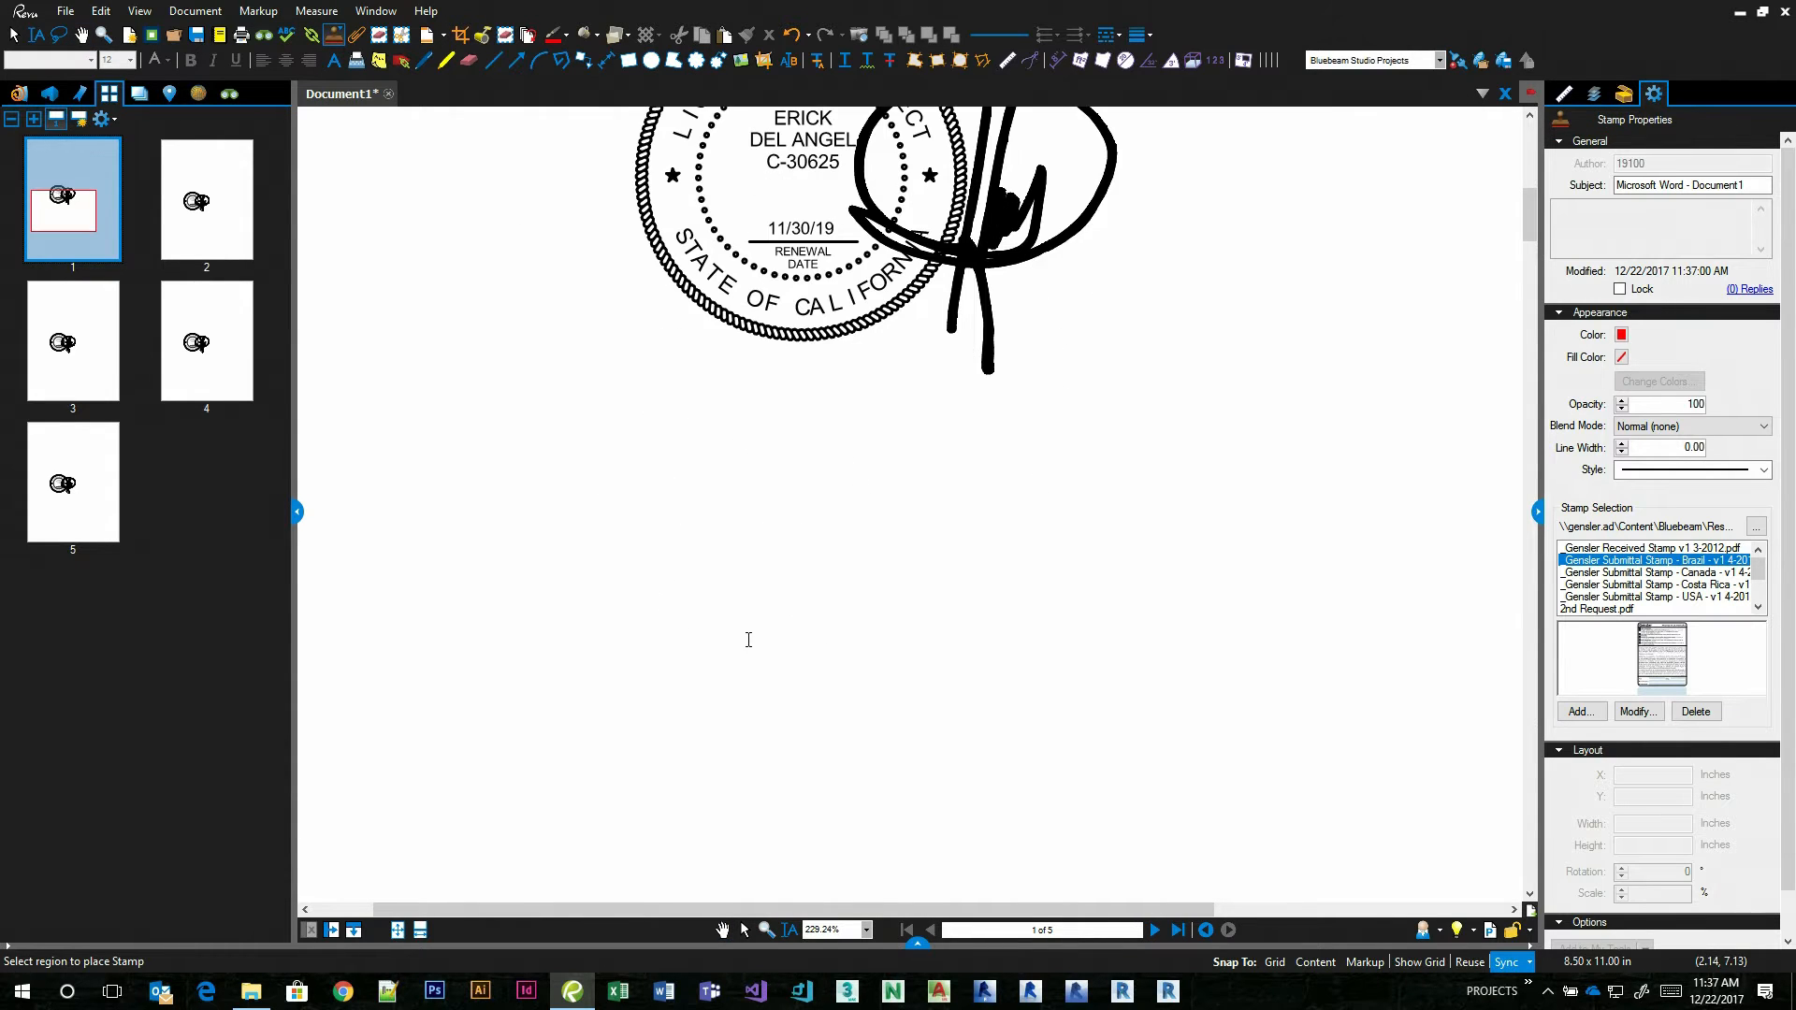
click(745, 633)
click(1024, 656)
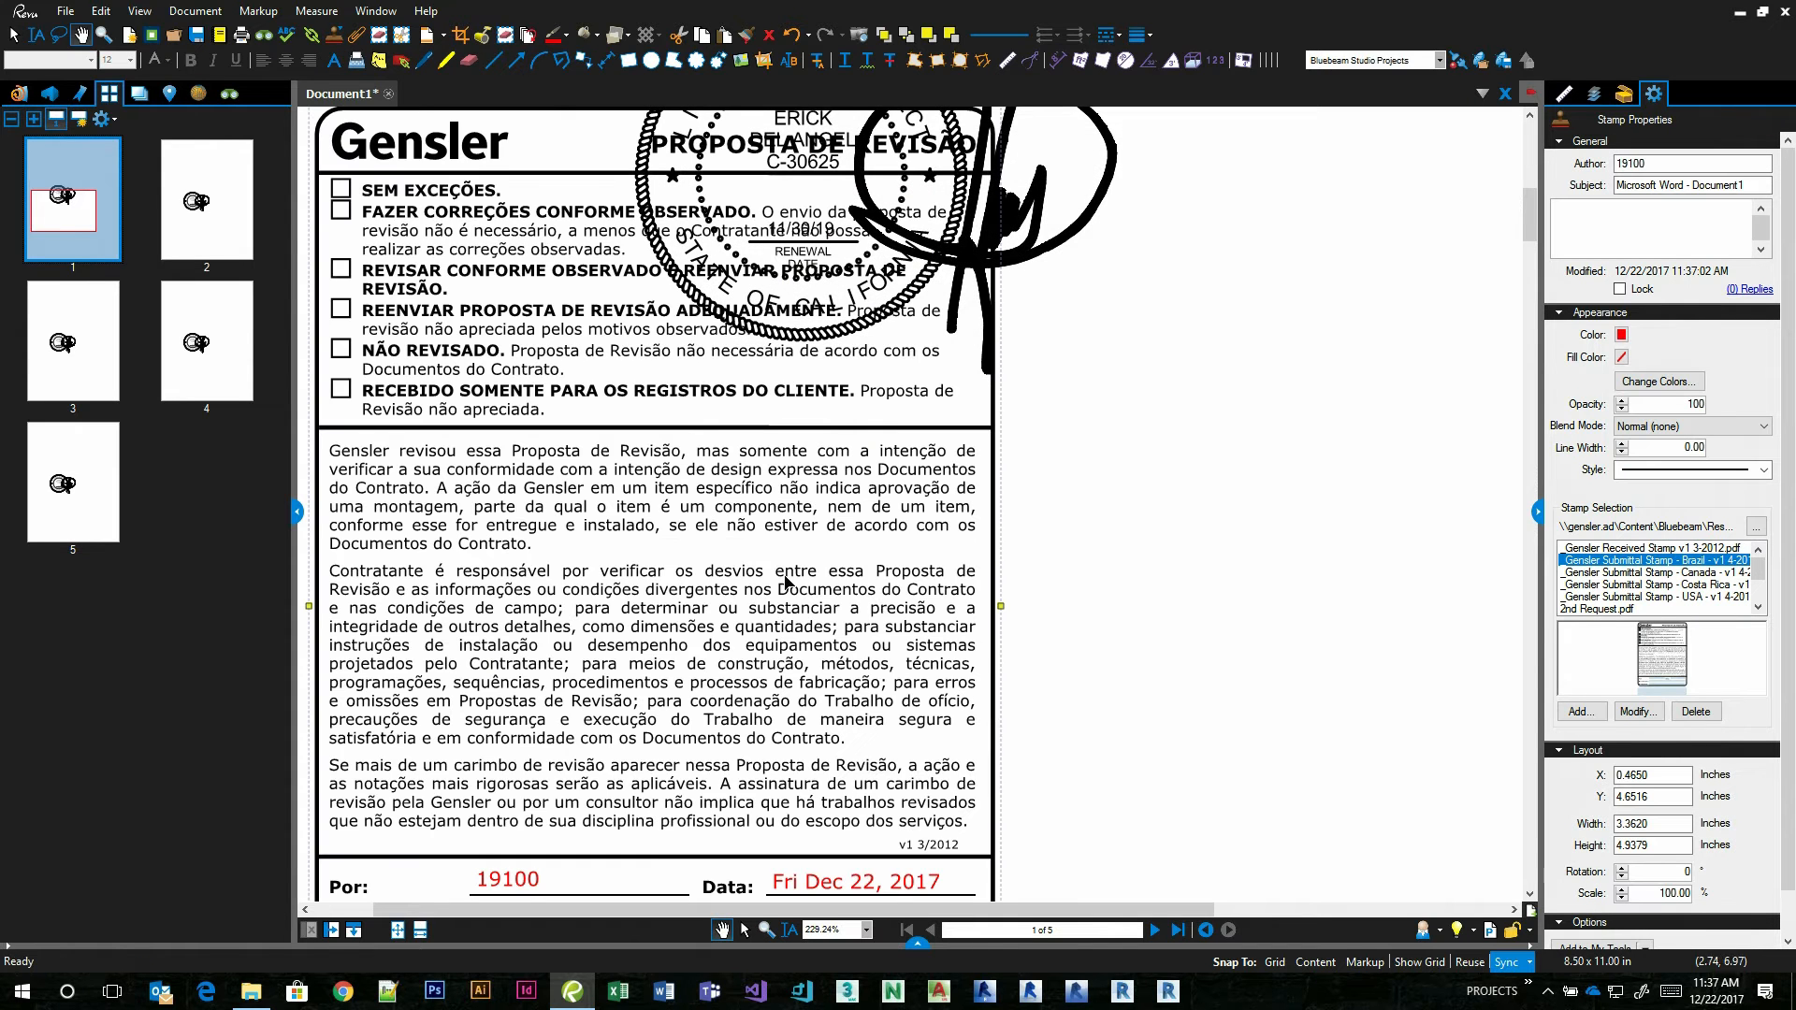
scroll(900, 647, down, 3)
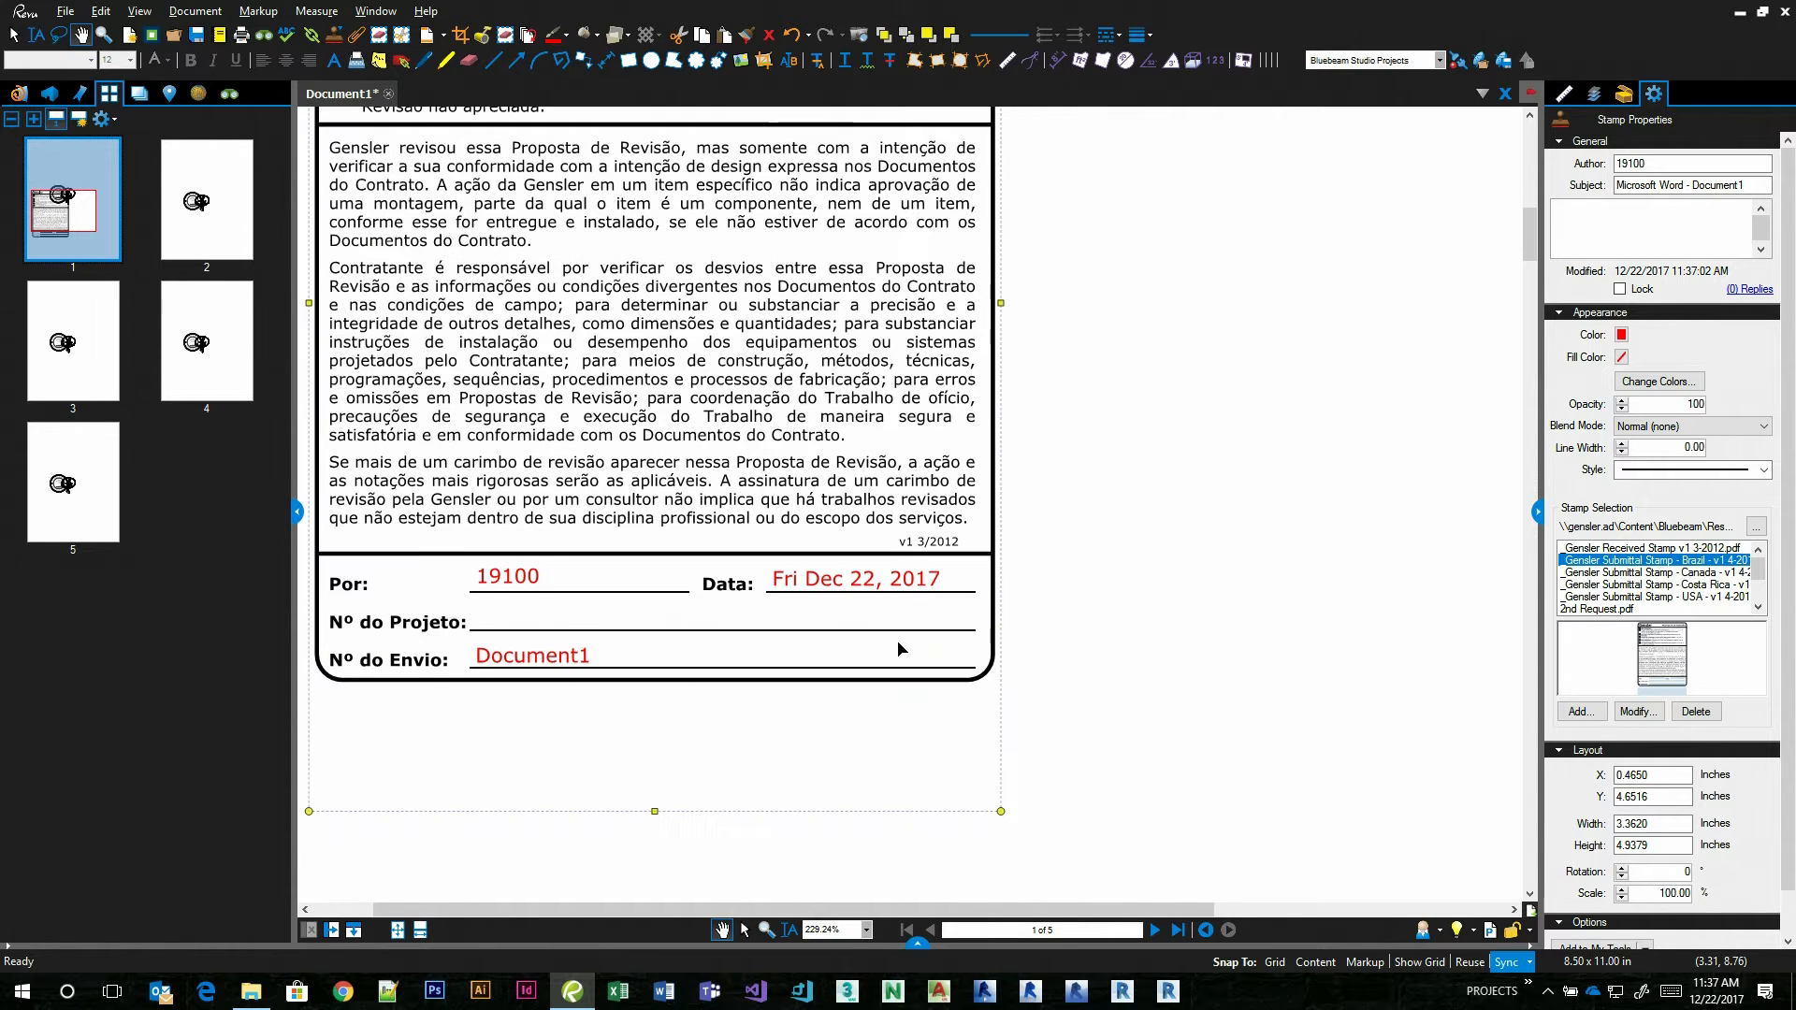
scroll(900, 646, down, 3)
click(947, 653)
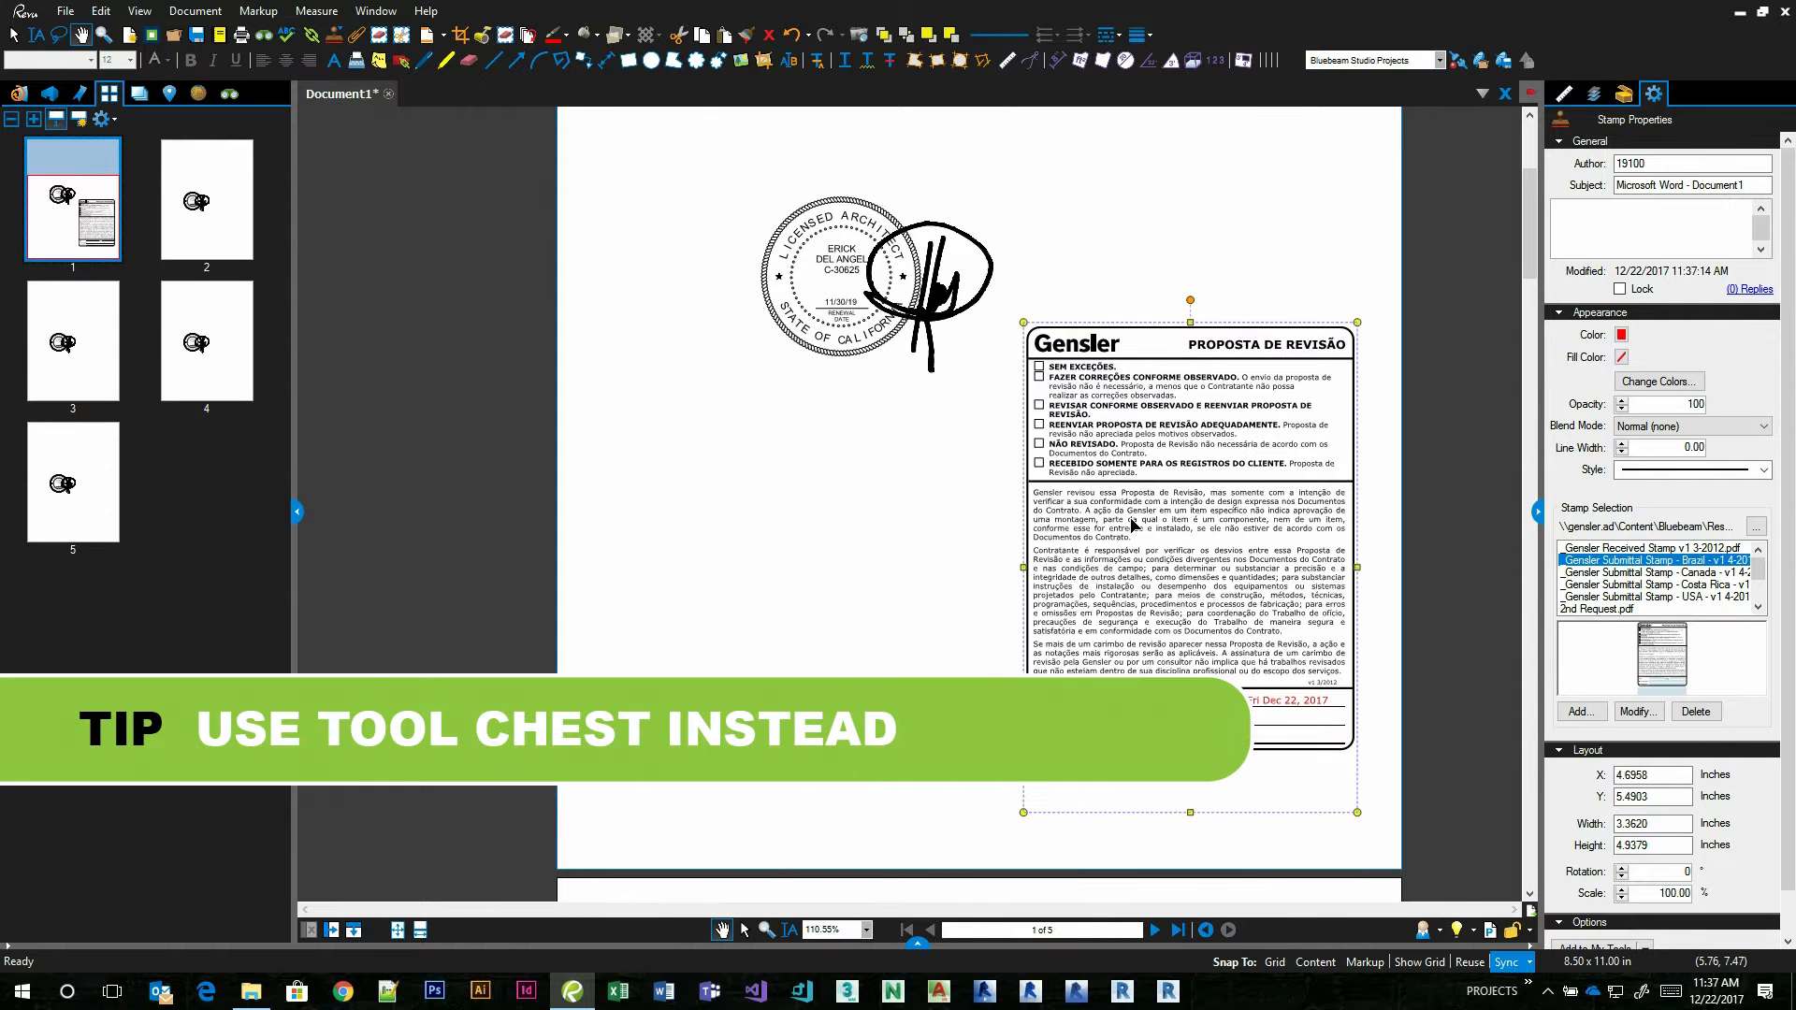
Switch to the Gensler Pro profile and show its Tool Chest.
click(1439, 931)
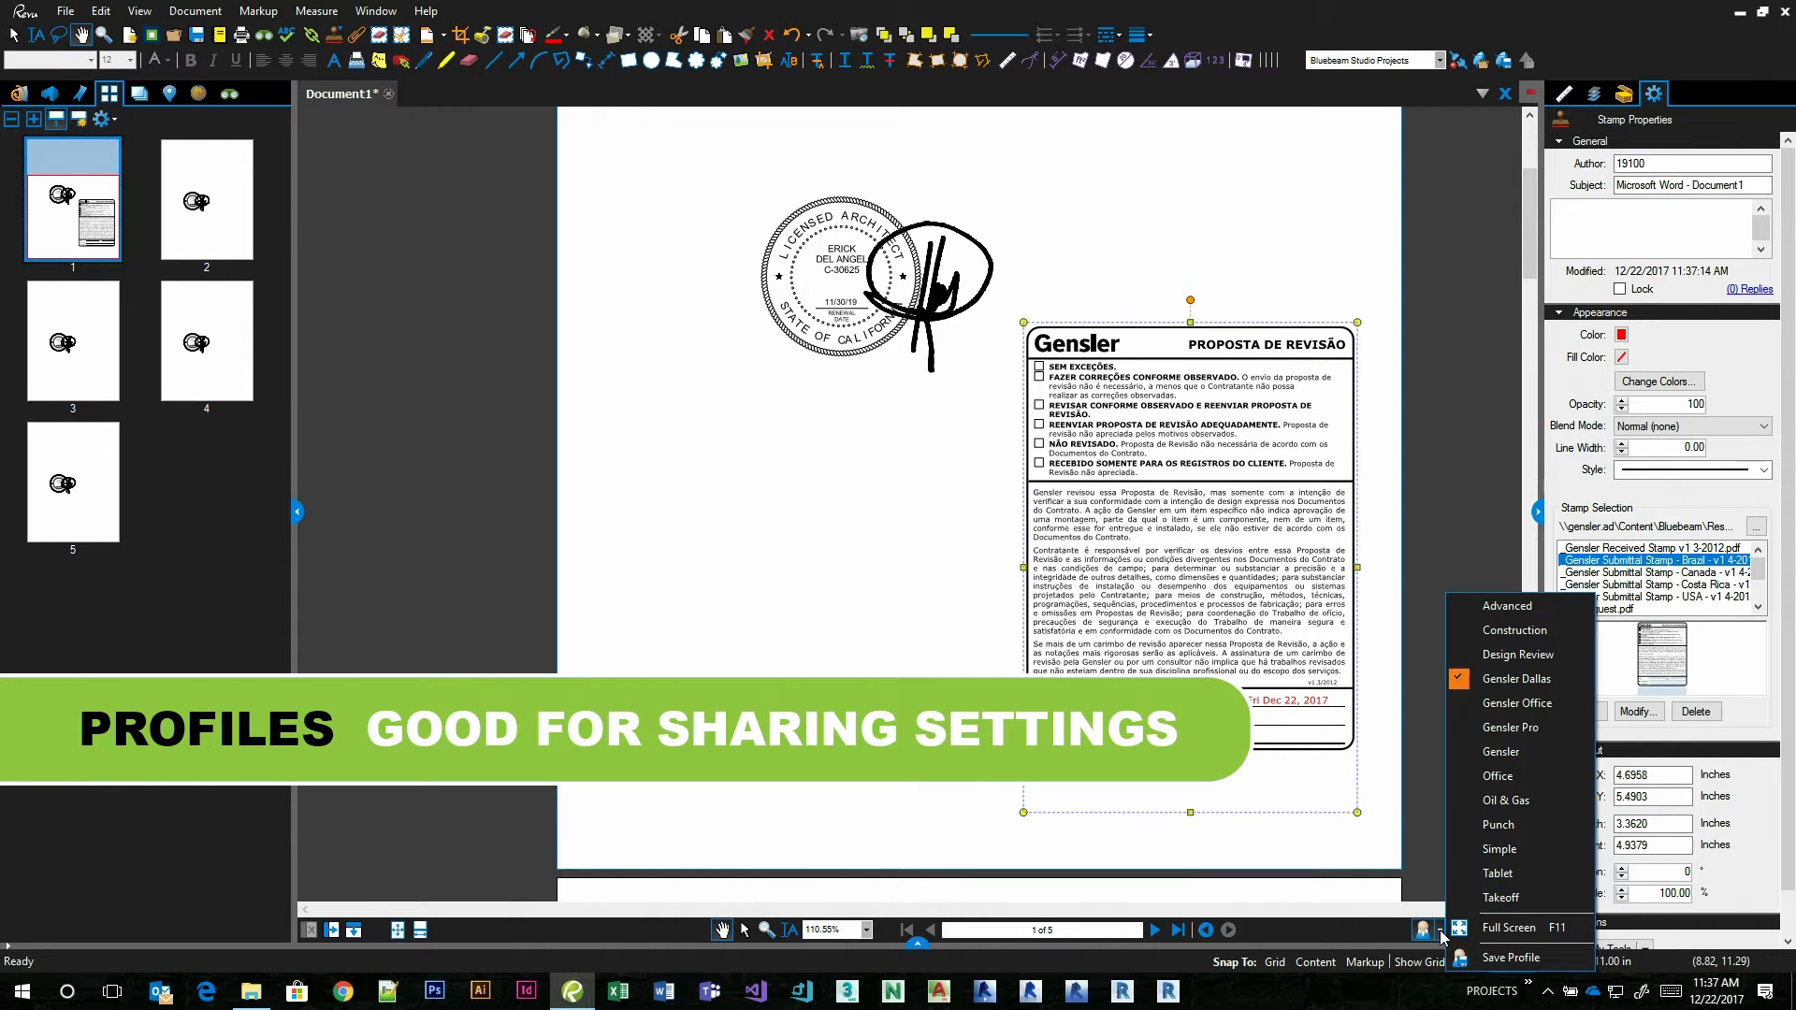
click(1513, 729)
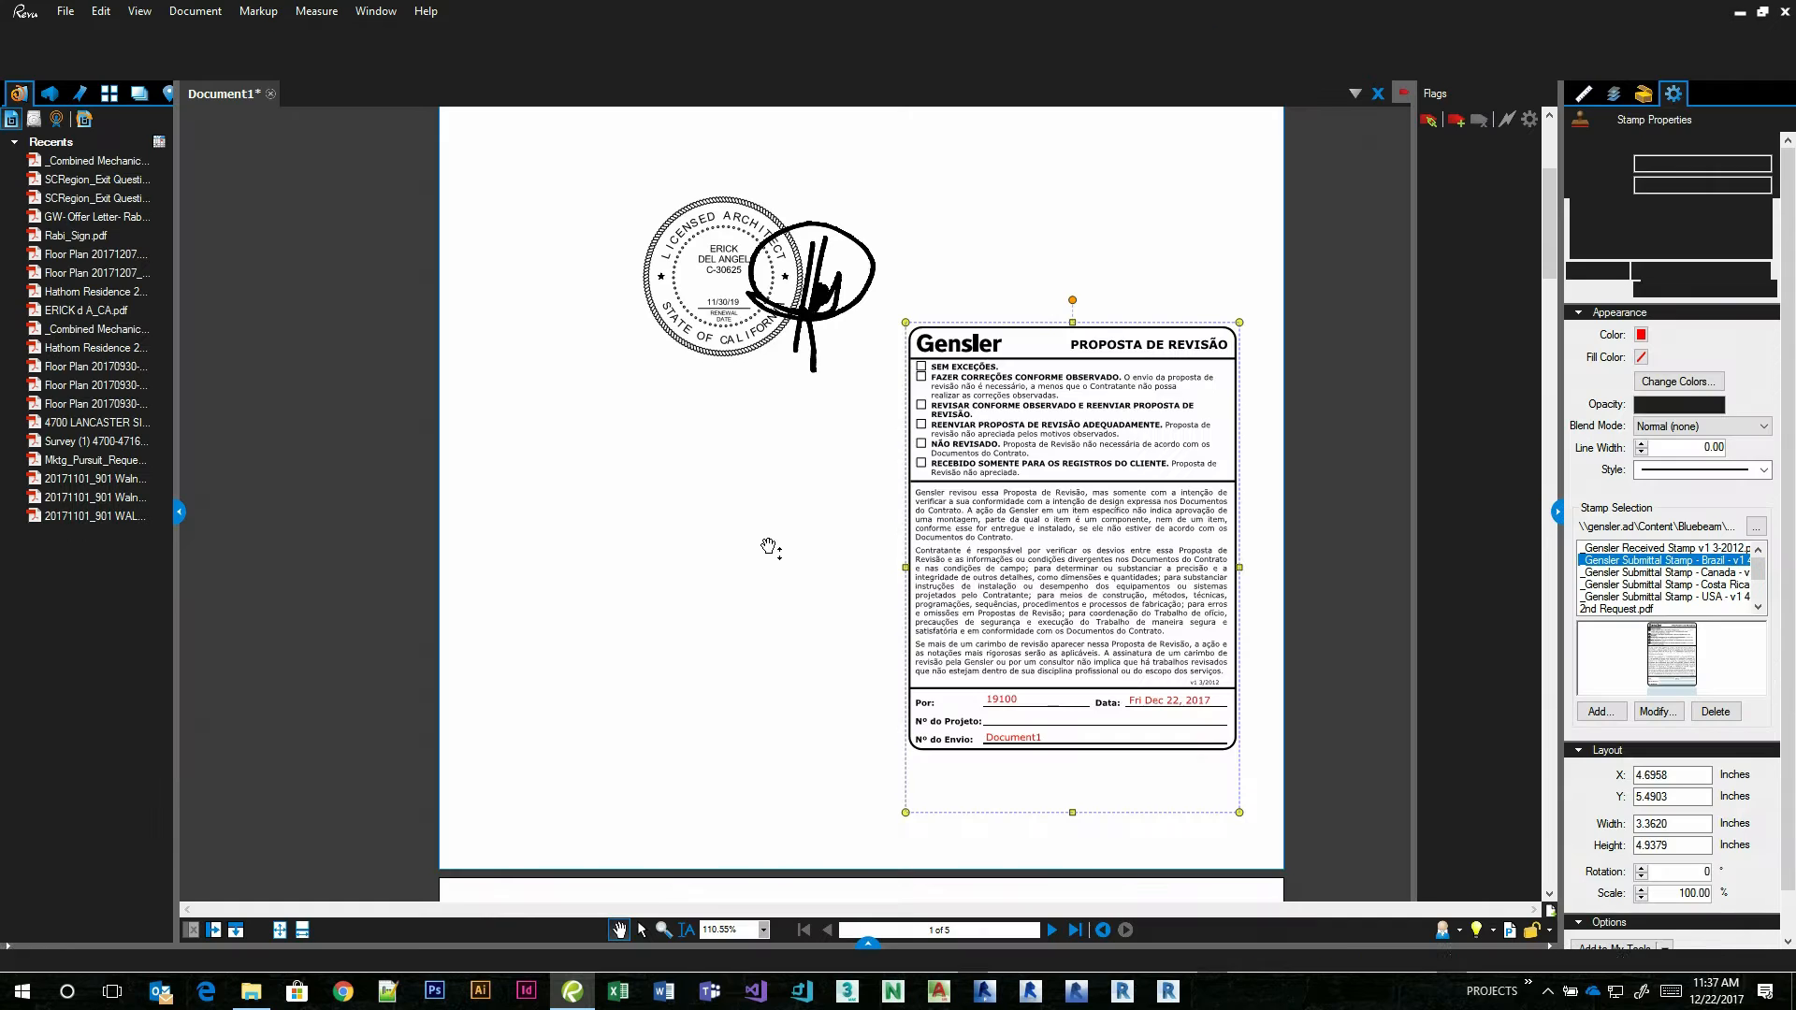
click(1644, 94)
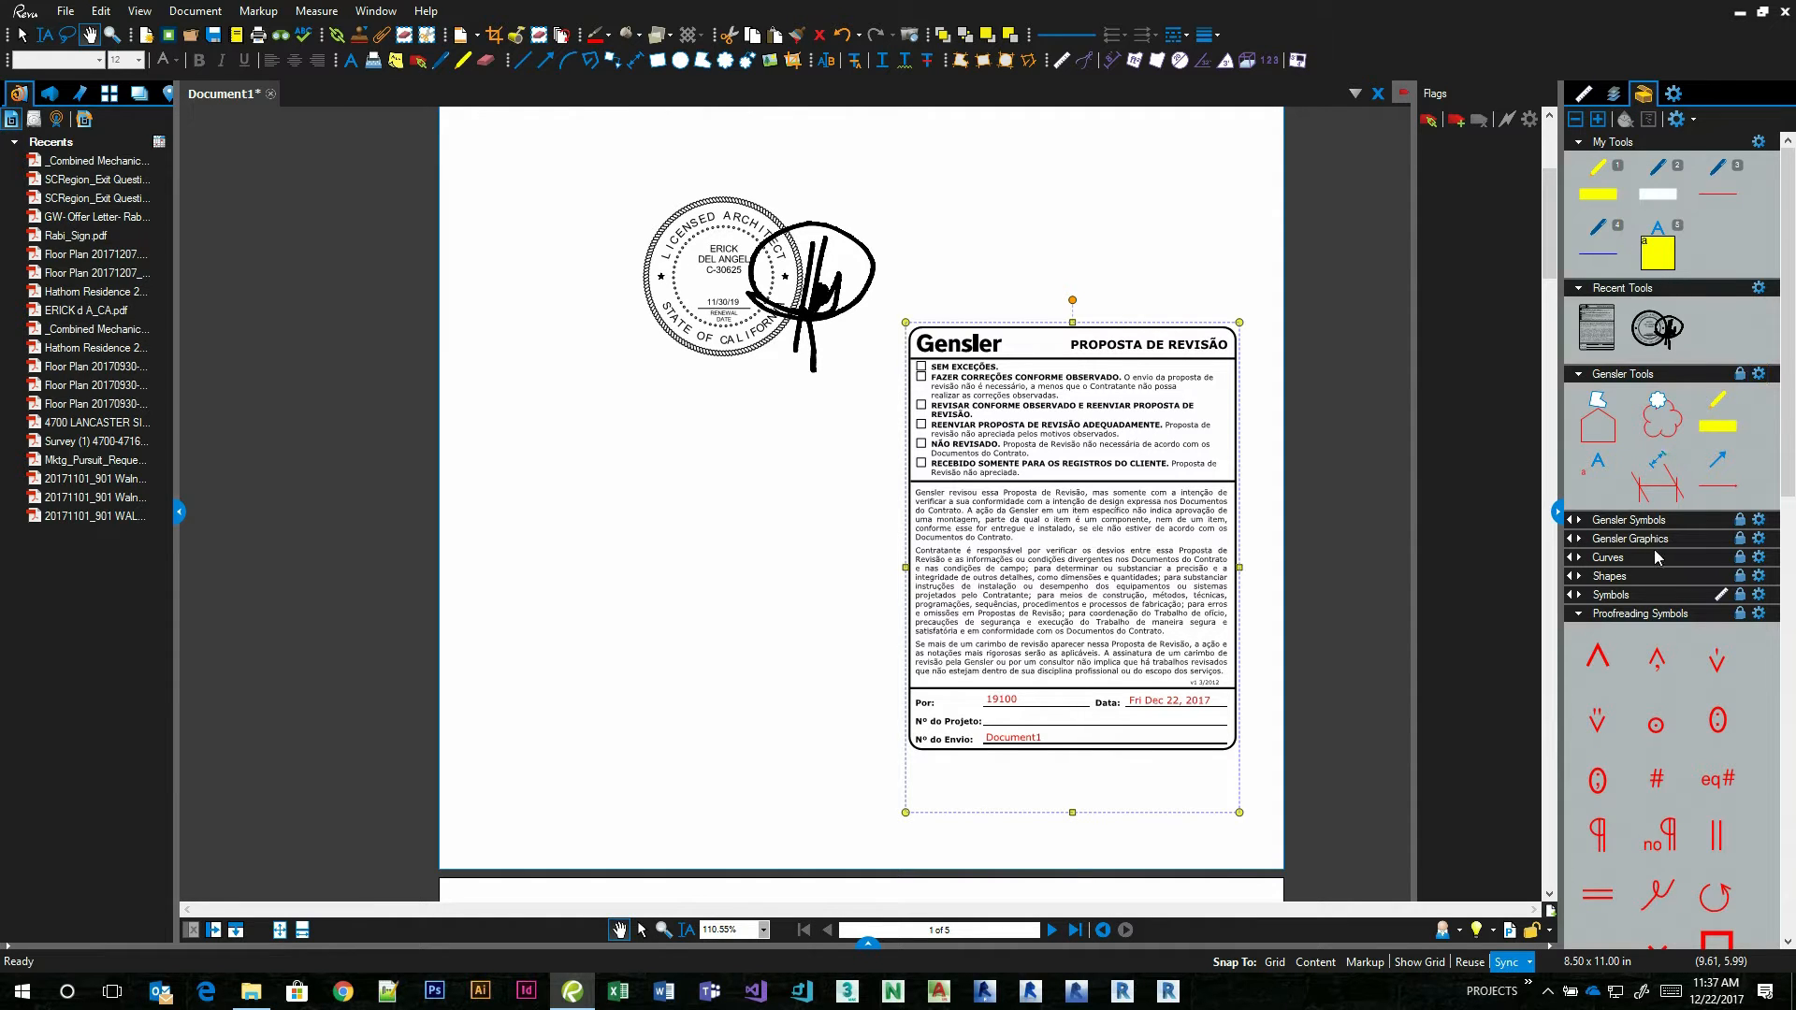
Collapse the Proofreading Symbols and Sequences & Actions tool sets and examine the contents of Gensler Symbols and Gensler Graphics.
click(1579, 615)
click(1578, 634)
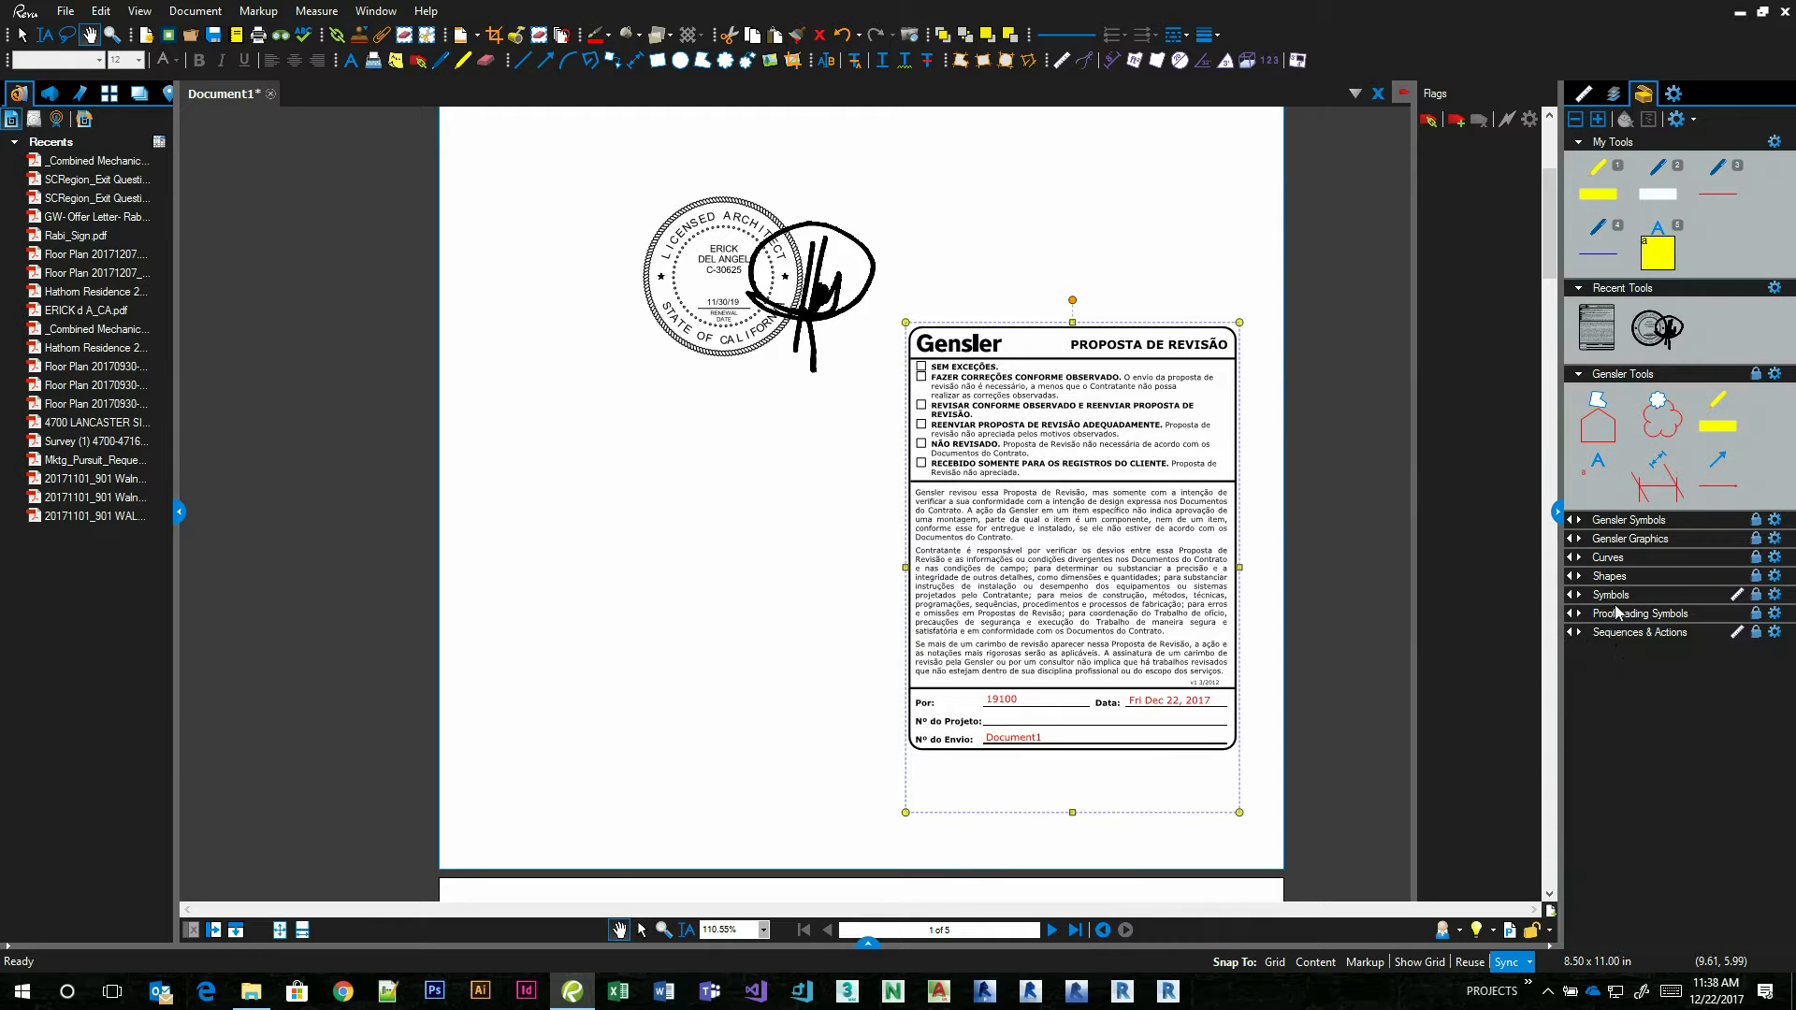
click(1581, 526)
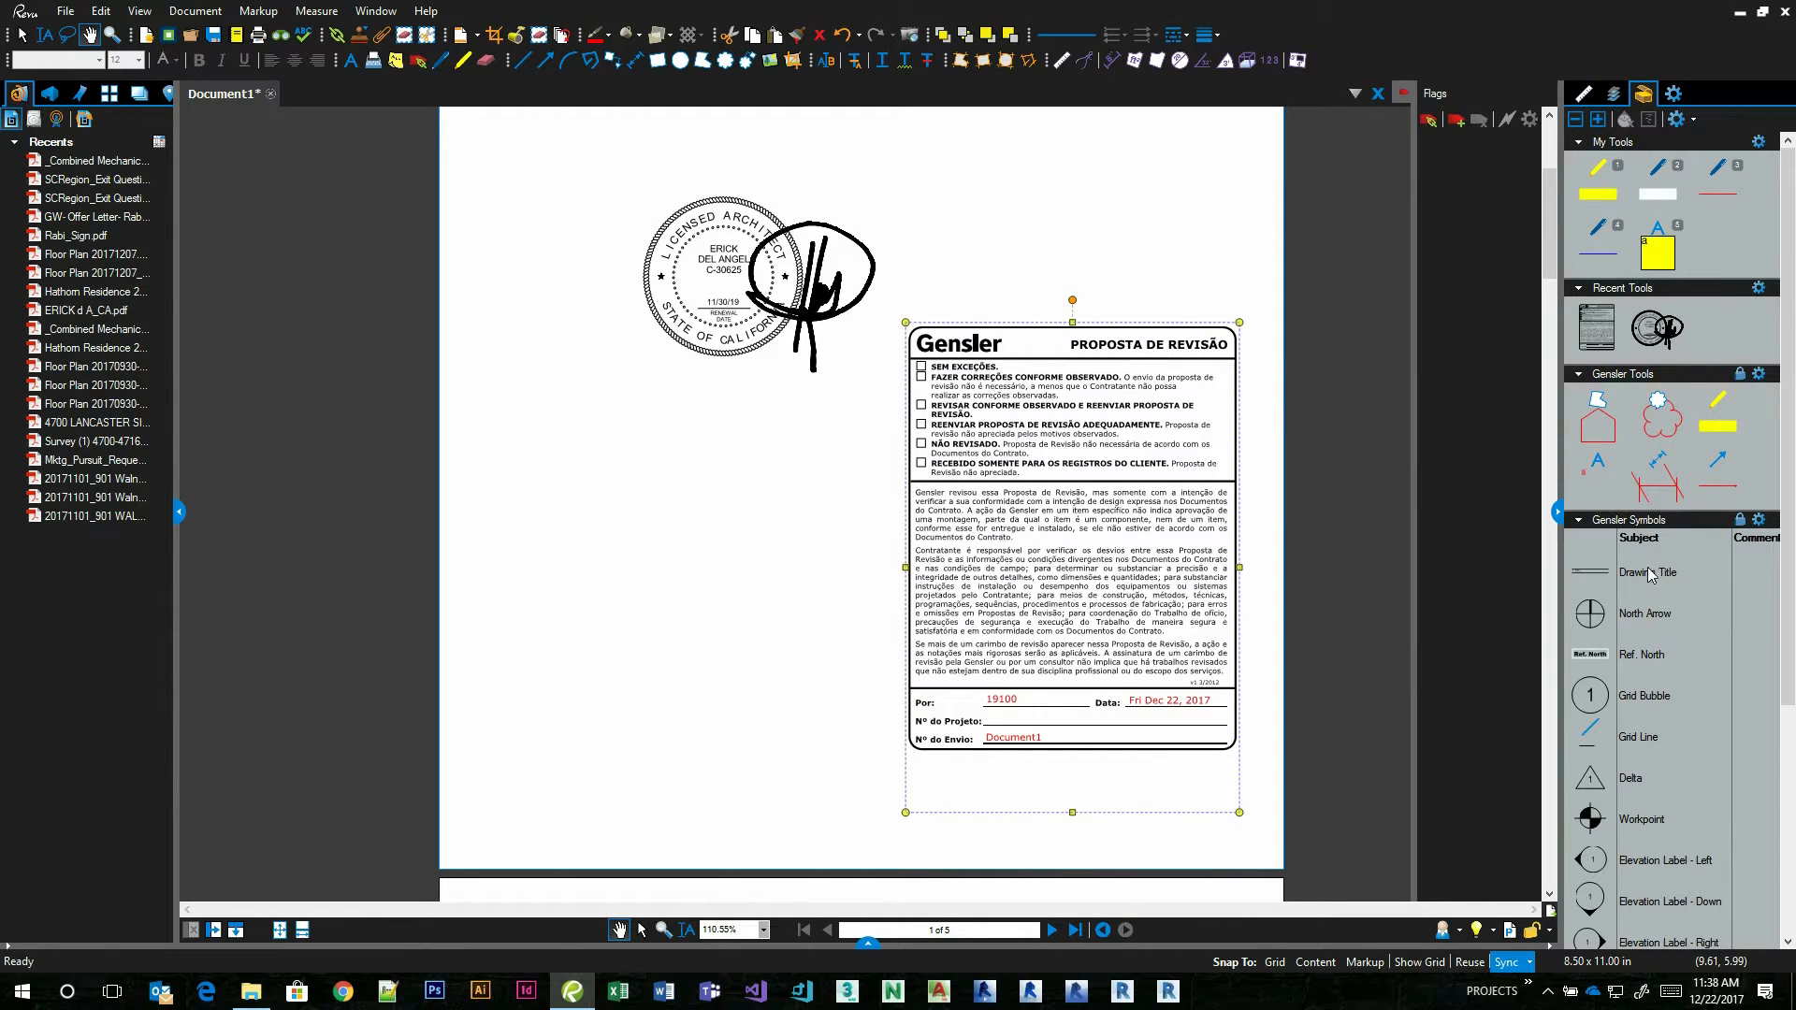
click(1604, 526)
click(1617, 540)
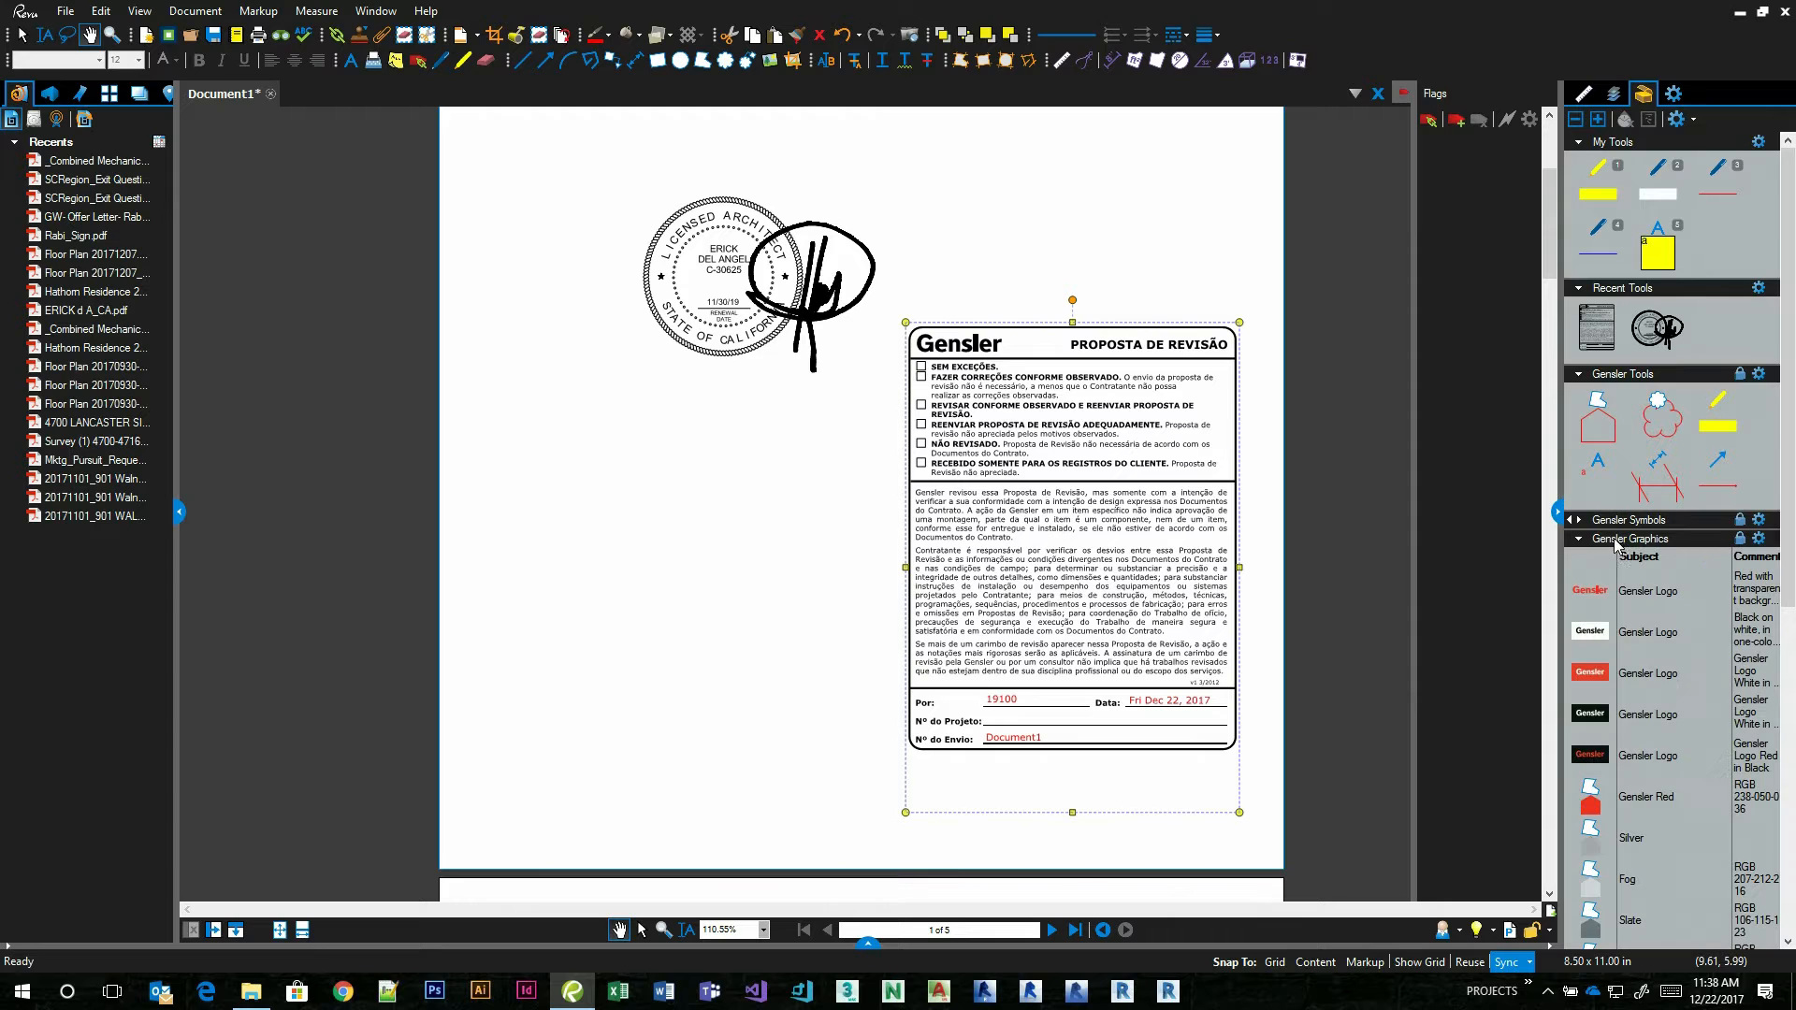
scroll(1670, 738, down, 6)
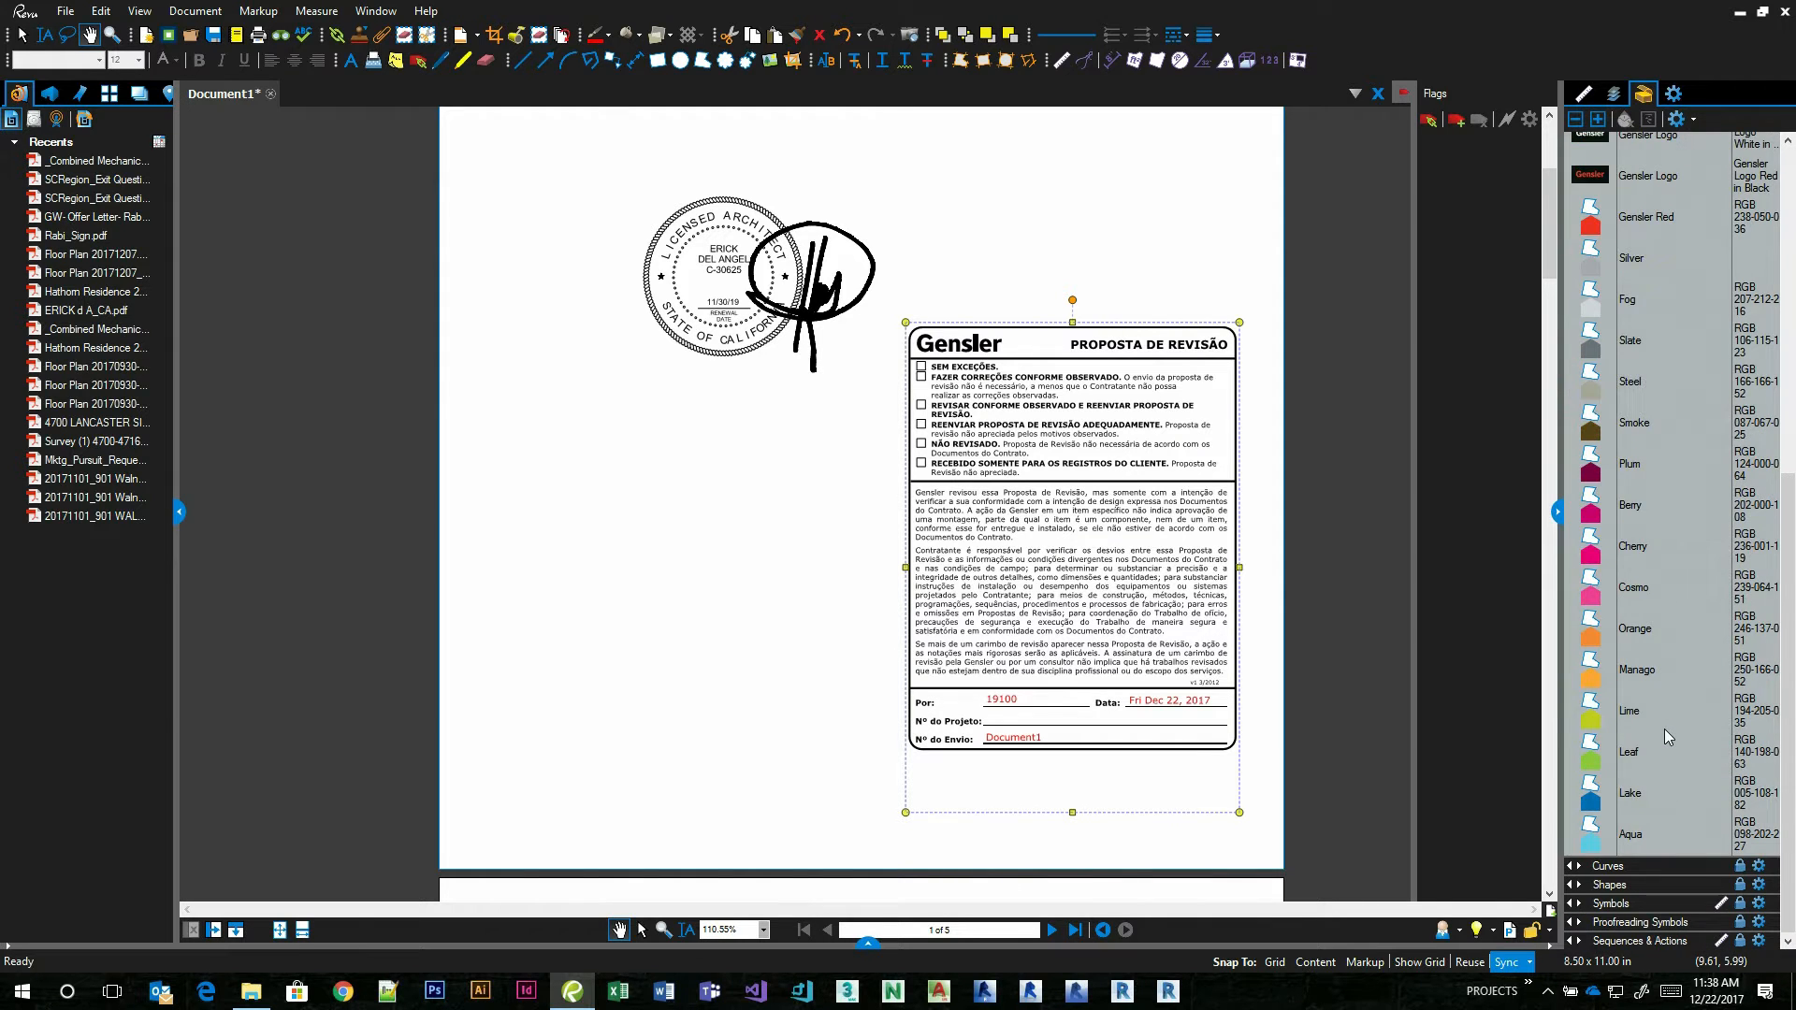
scroll(1669, 736, up, 6)
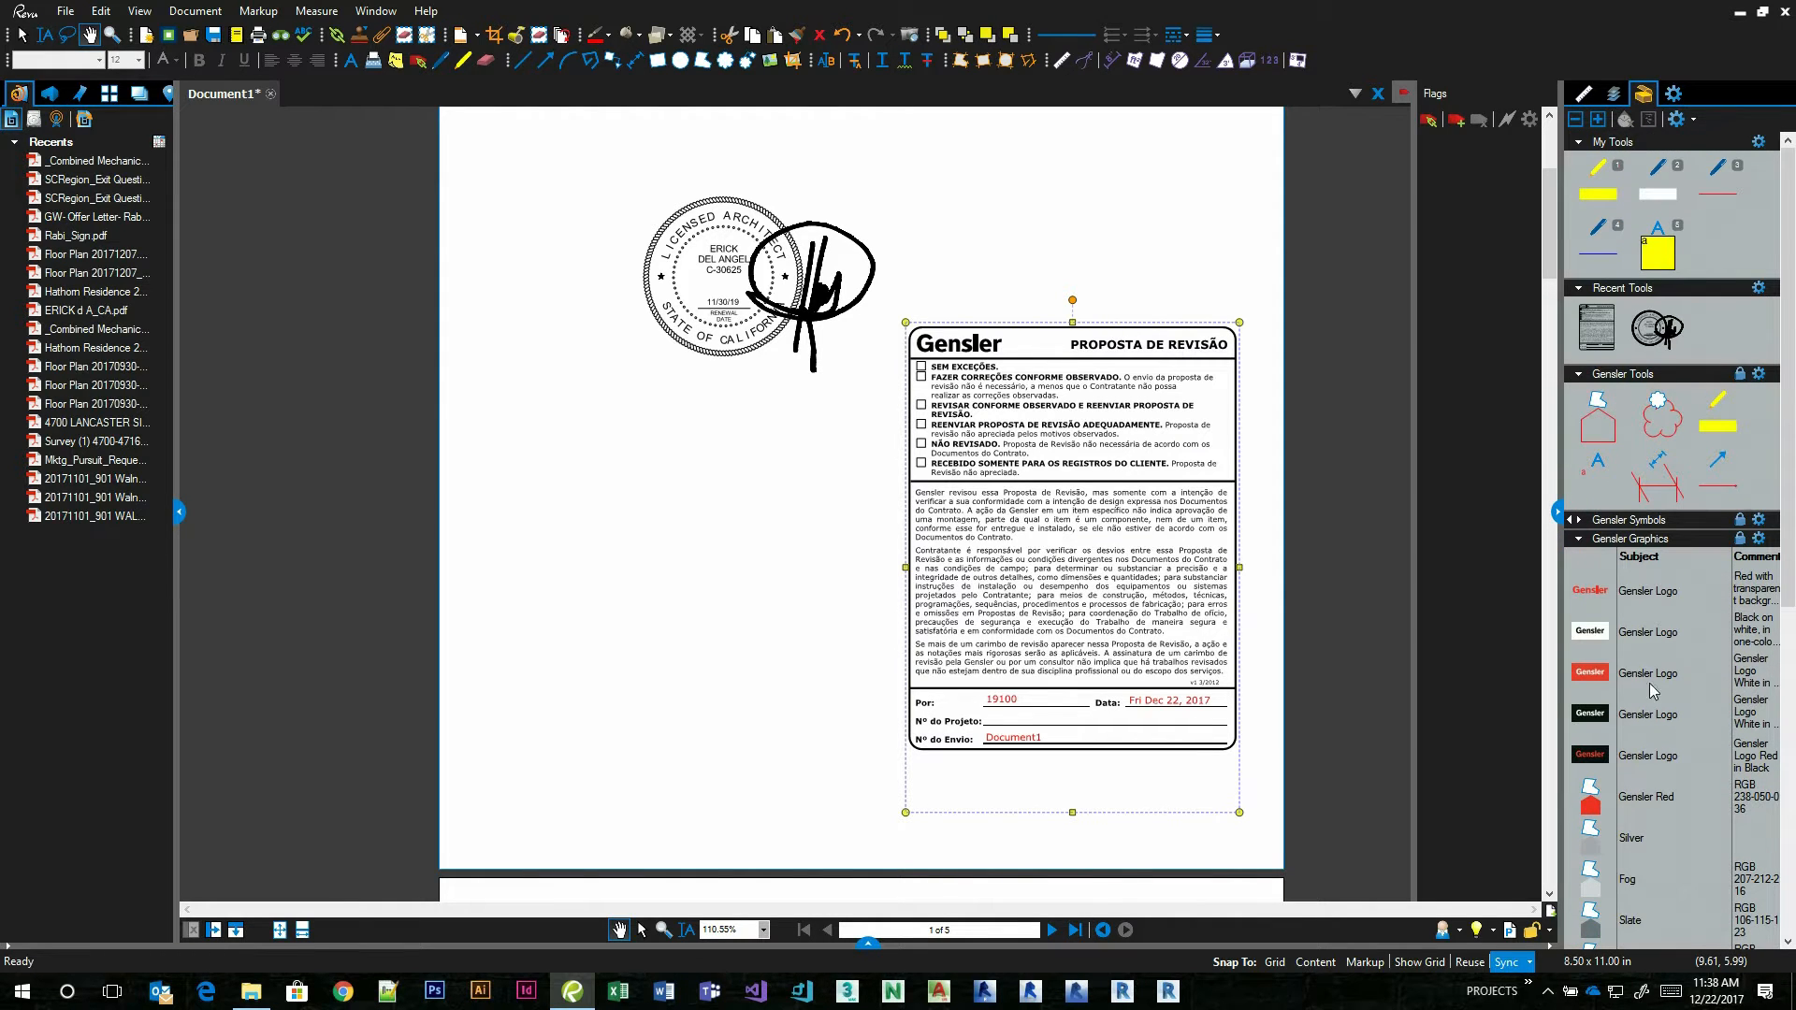
click(1583, 543)
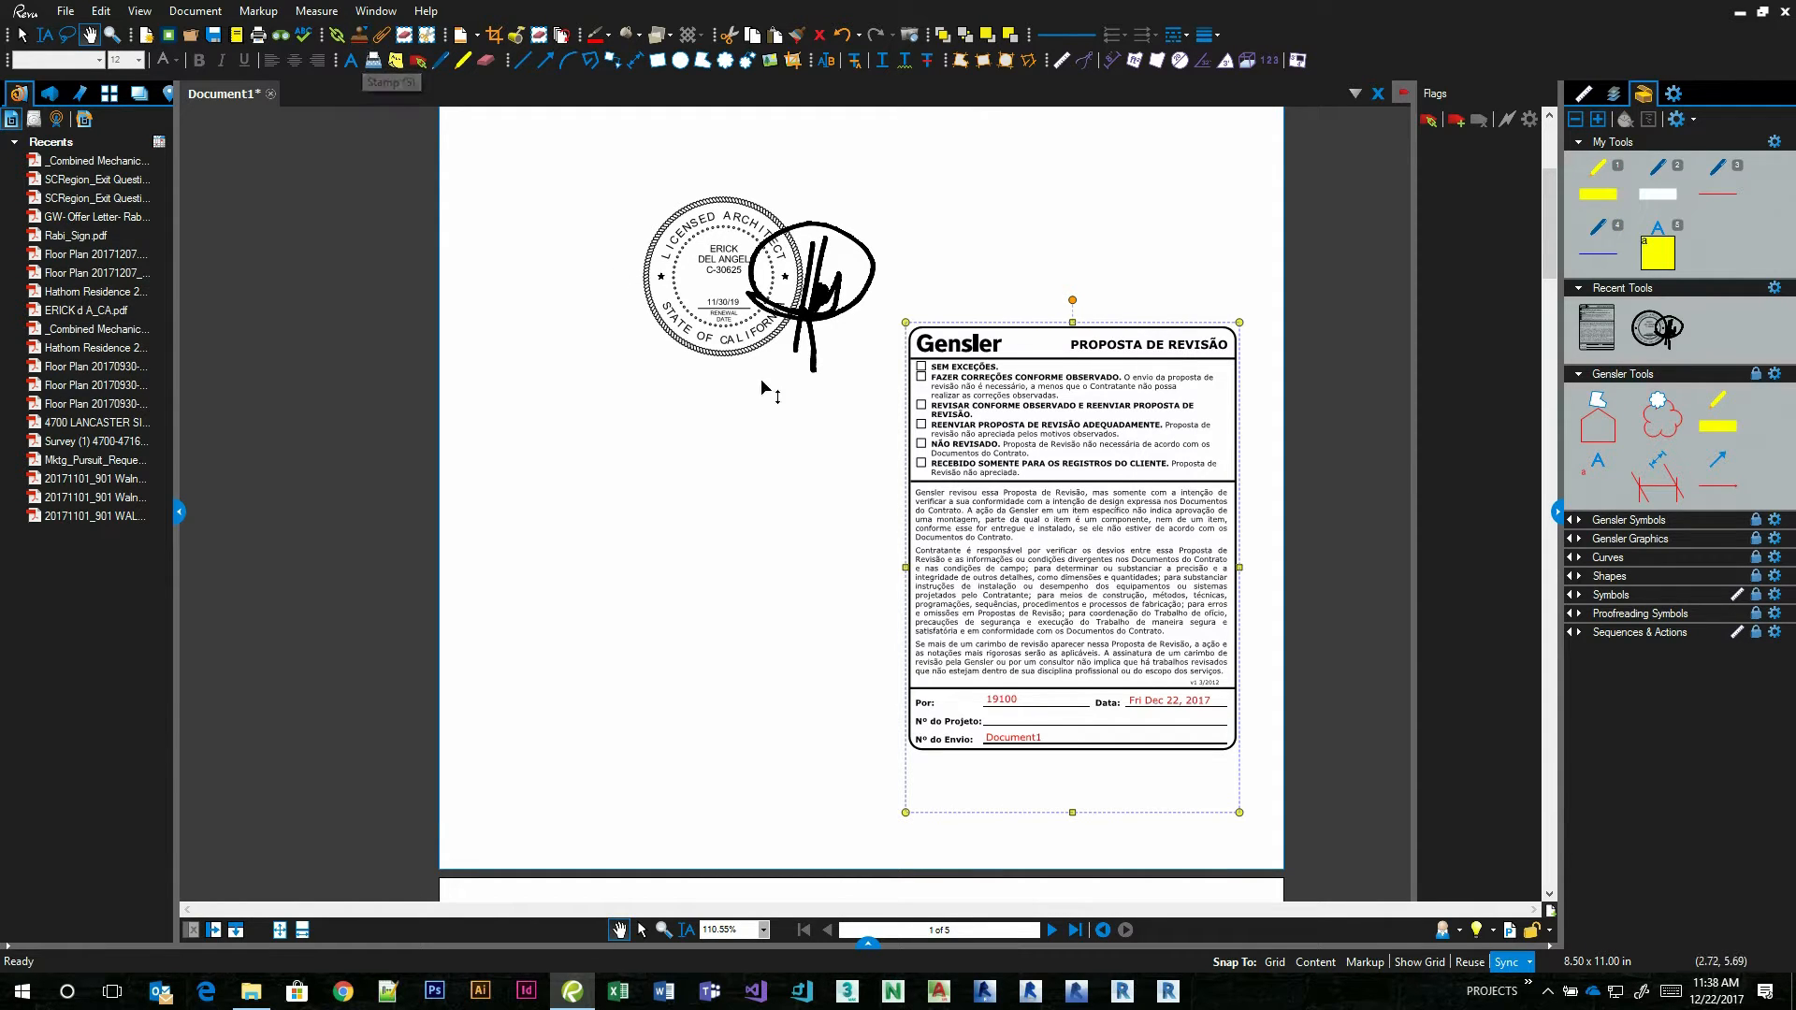
Delete the Brazil submittal stamp and the architect seal from page 1.
key(Delete)
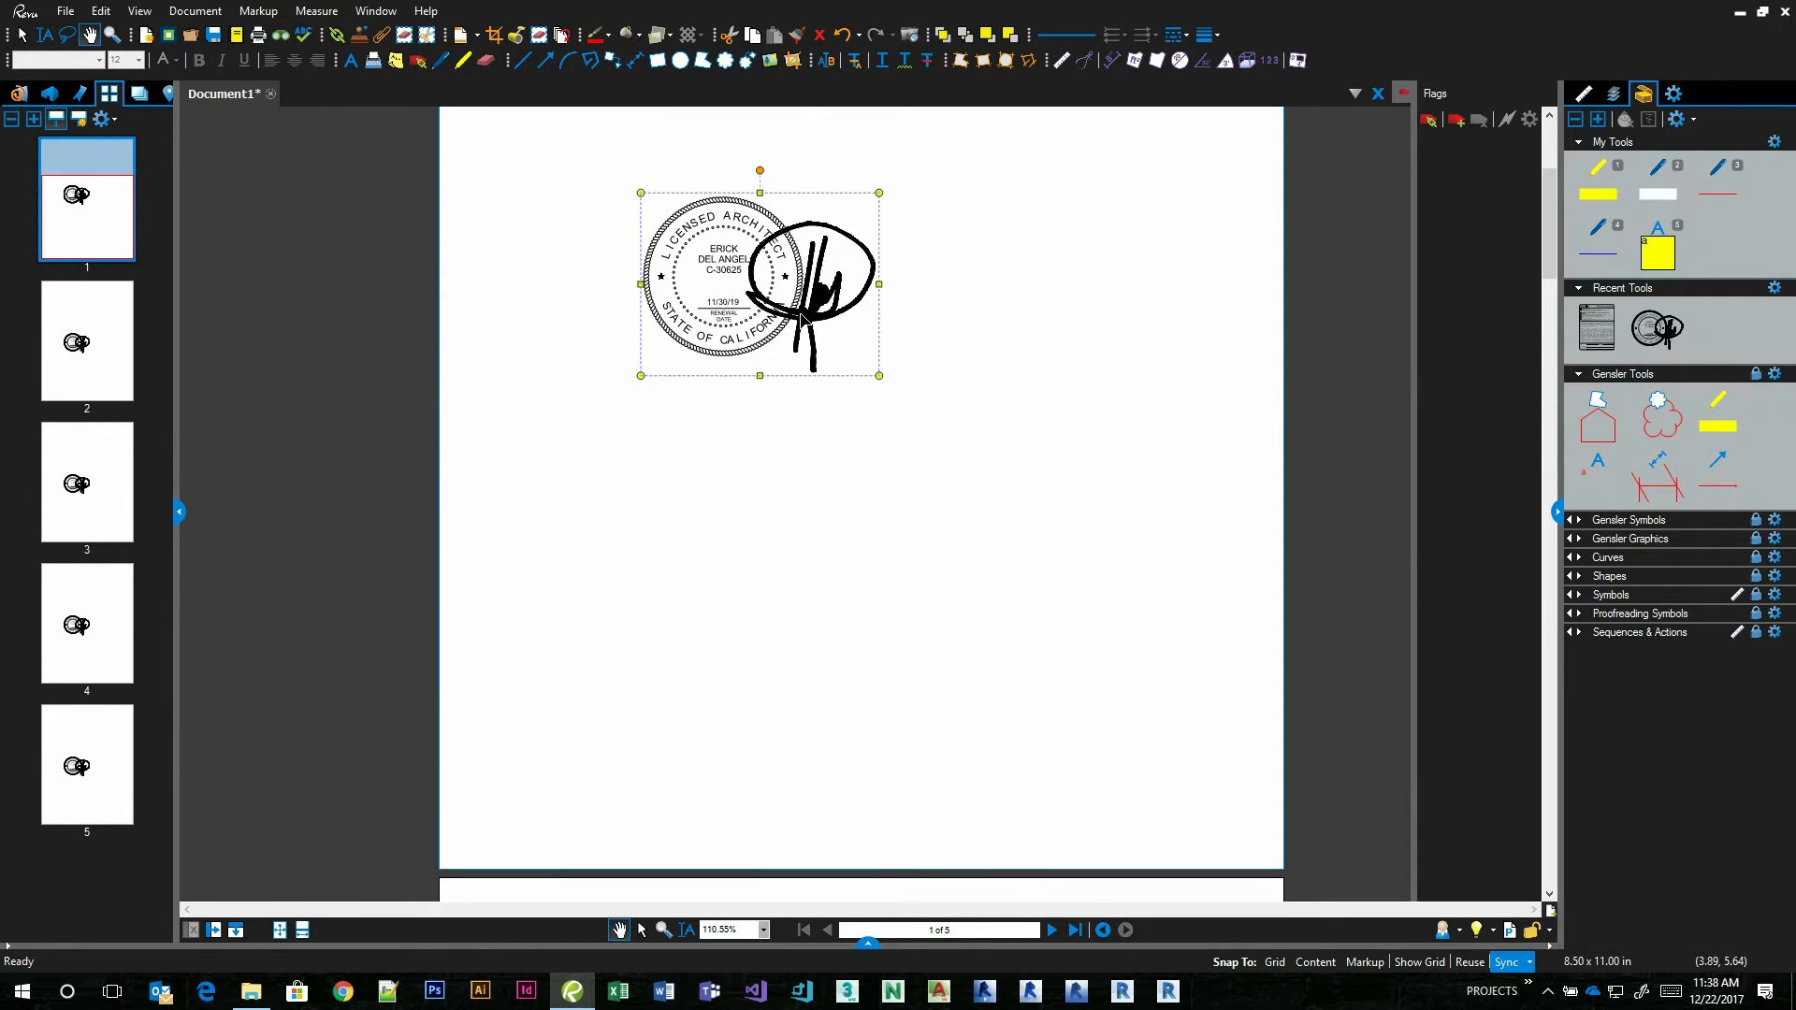
key(Delete)
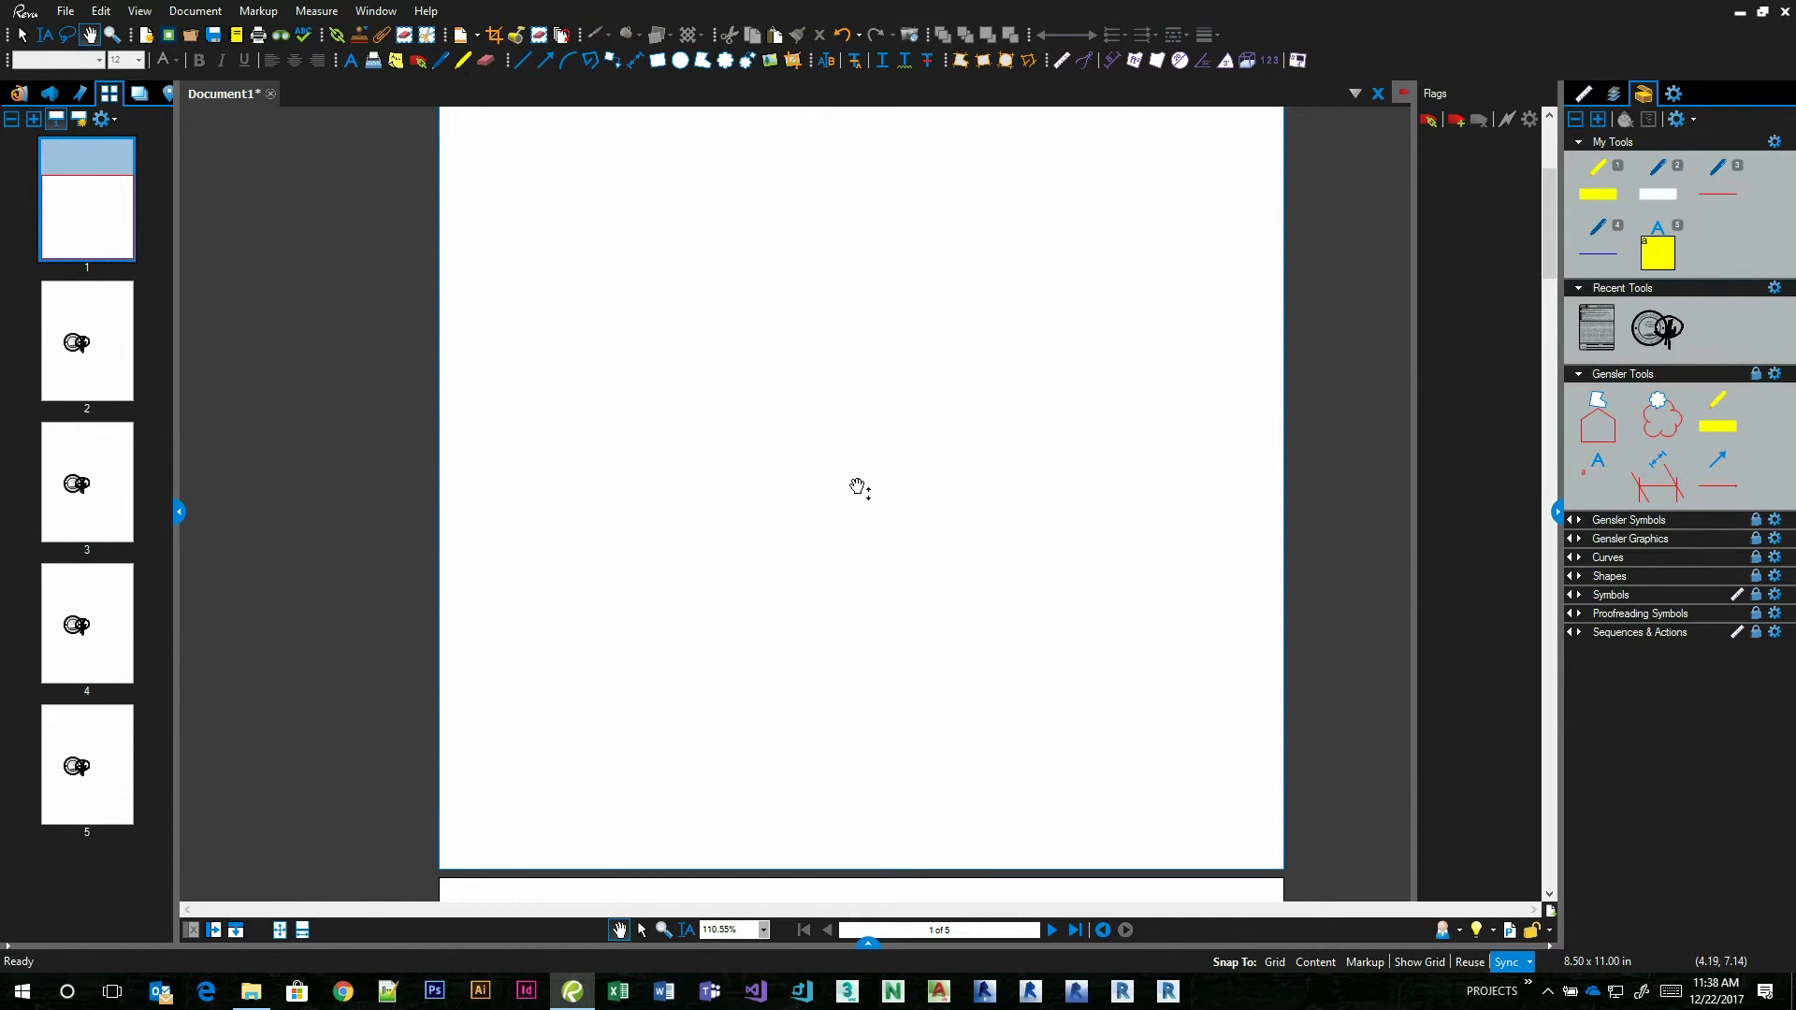
scroll(854, 488, up, 1)
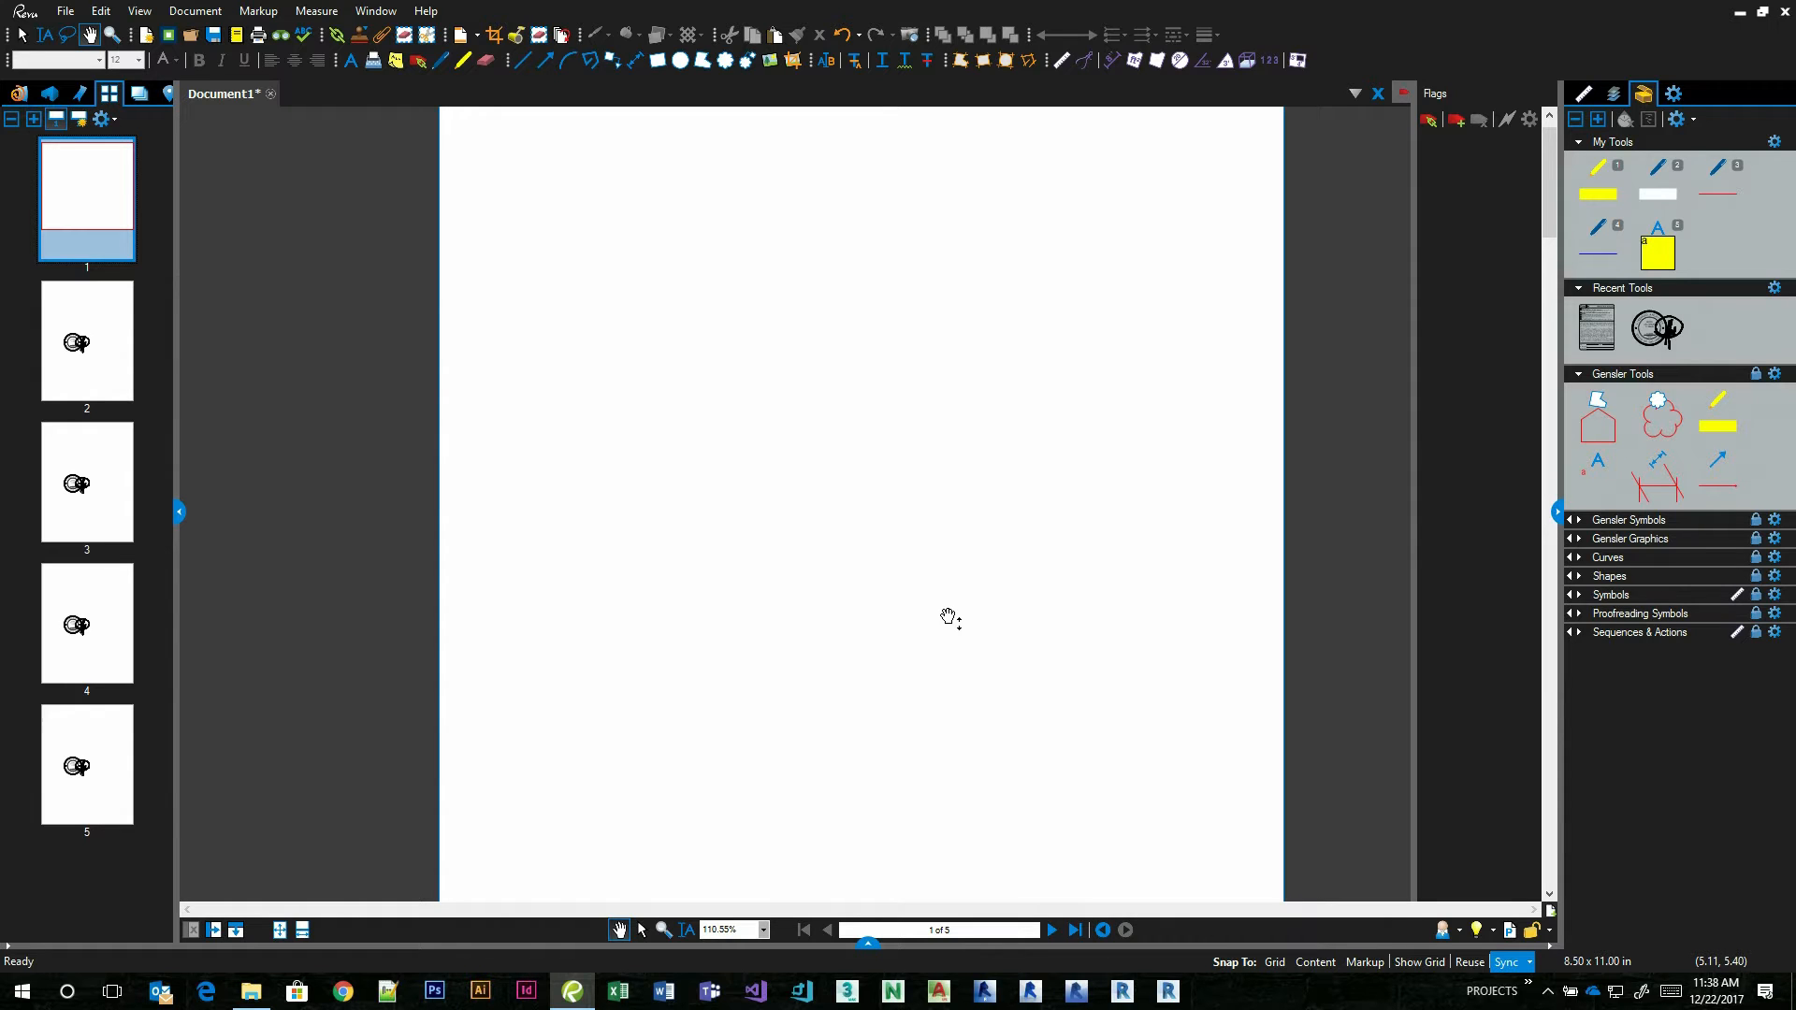
Switch back to the Gensler Dallas profile.
click(1461, 932)
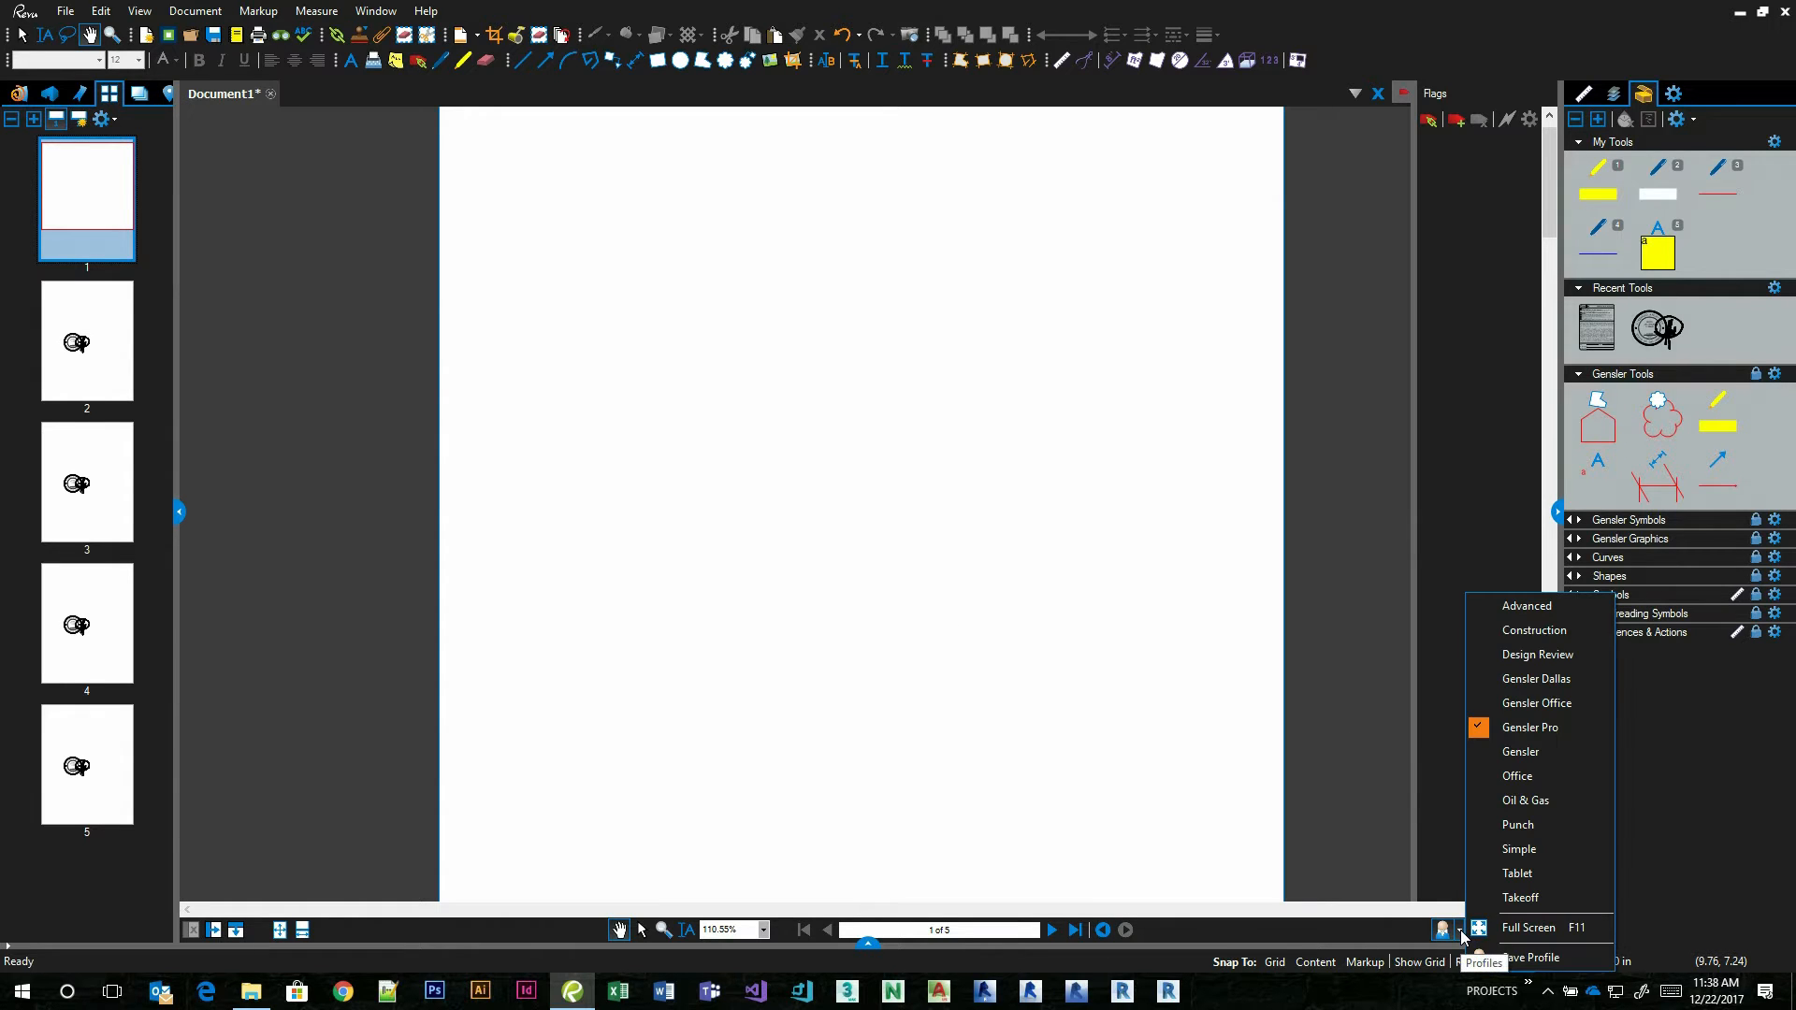
click(1540, 690)
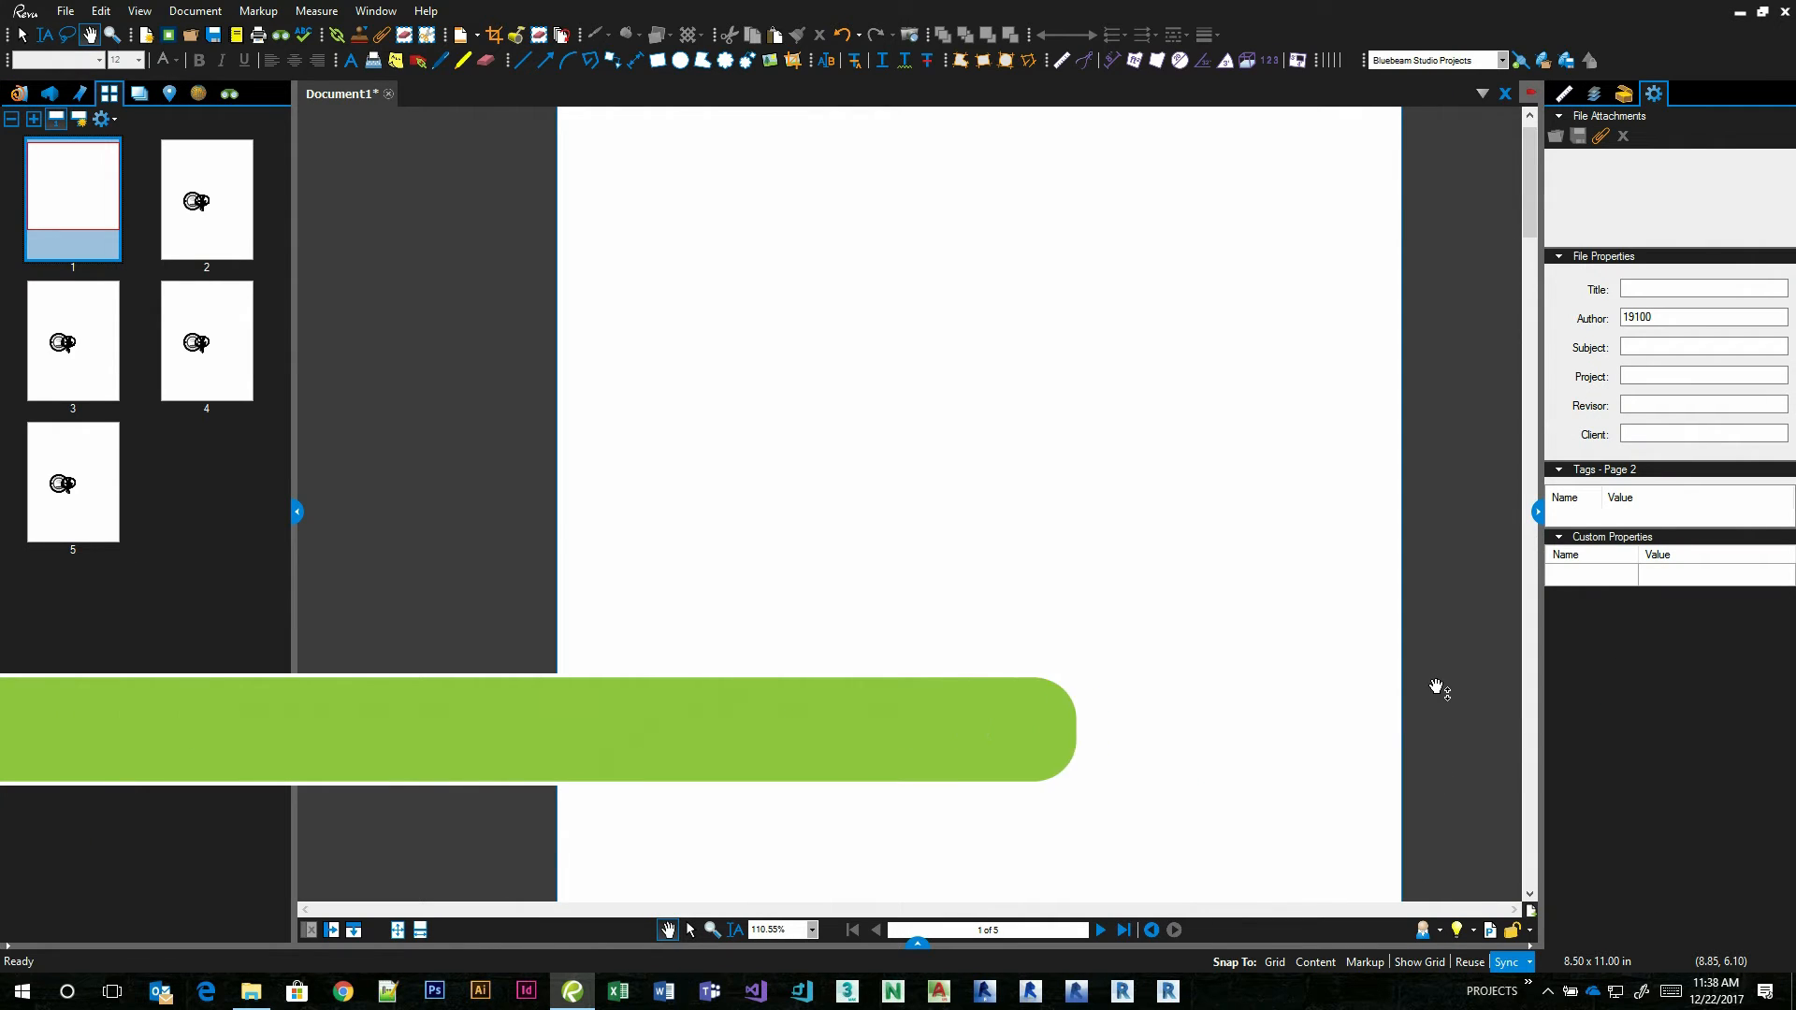
Show the Tool Chest, collapse Recent Tools and the last architect's seal set, expand the first two architects' seal sets, and check the active profile.
click(1624, 94)
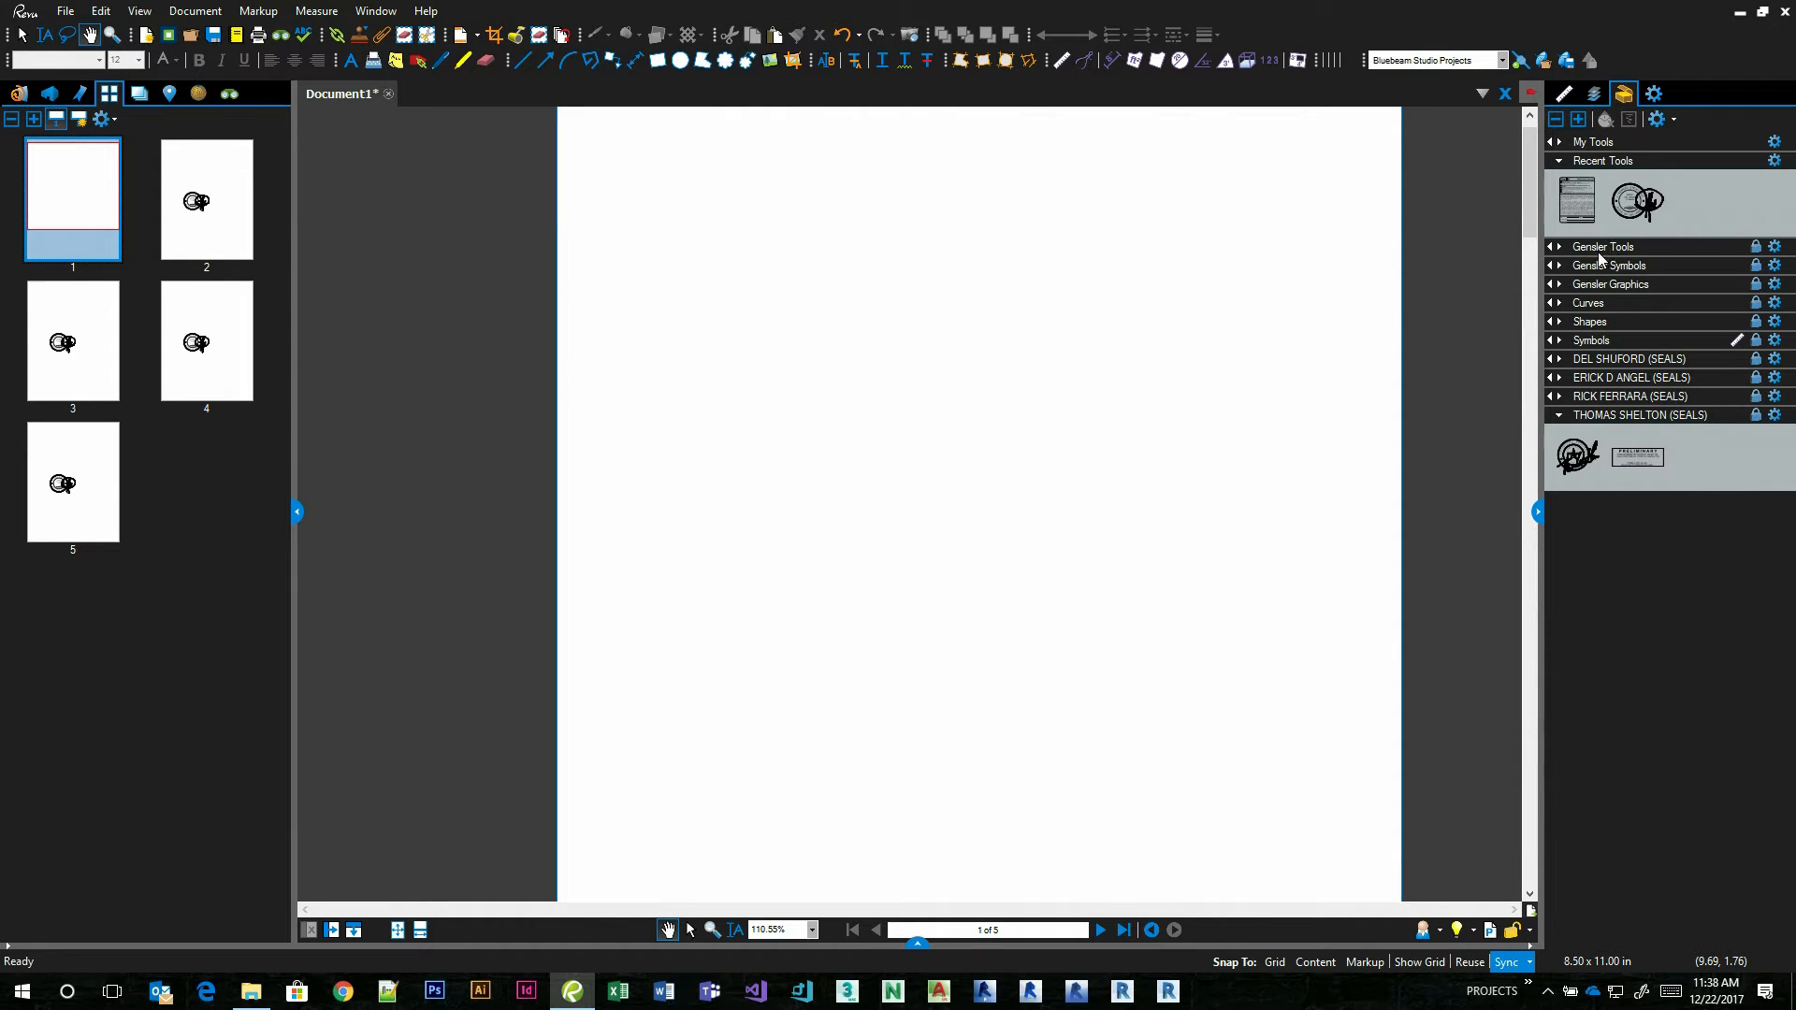
click(1588, 160)
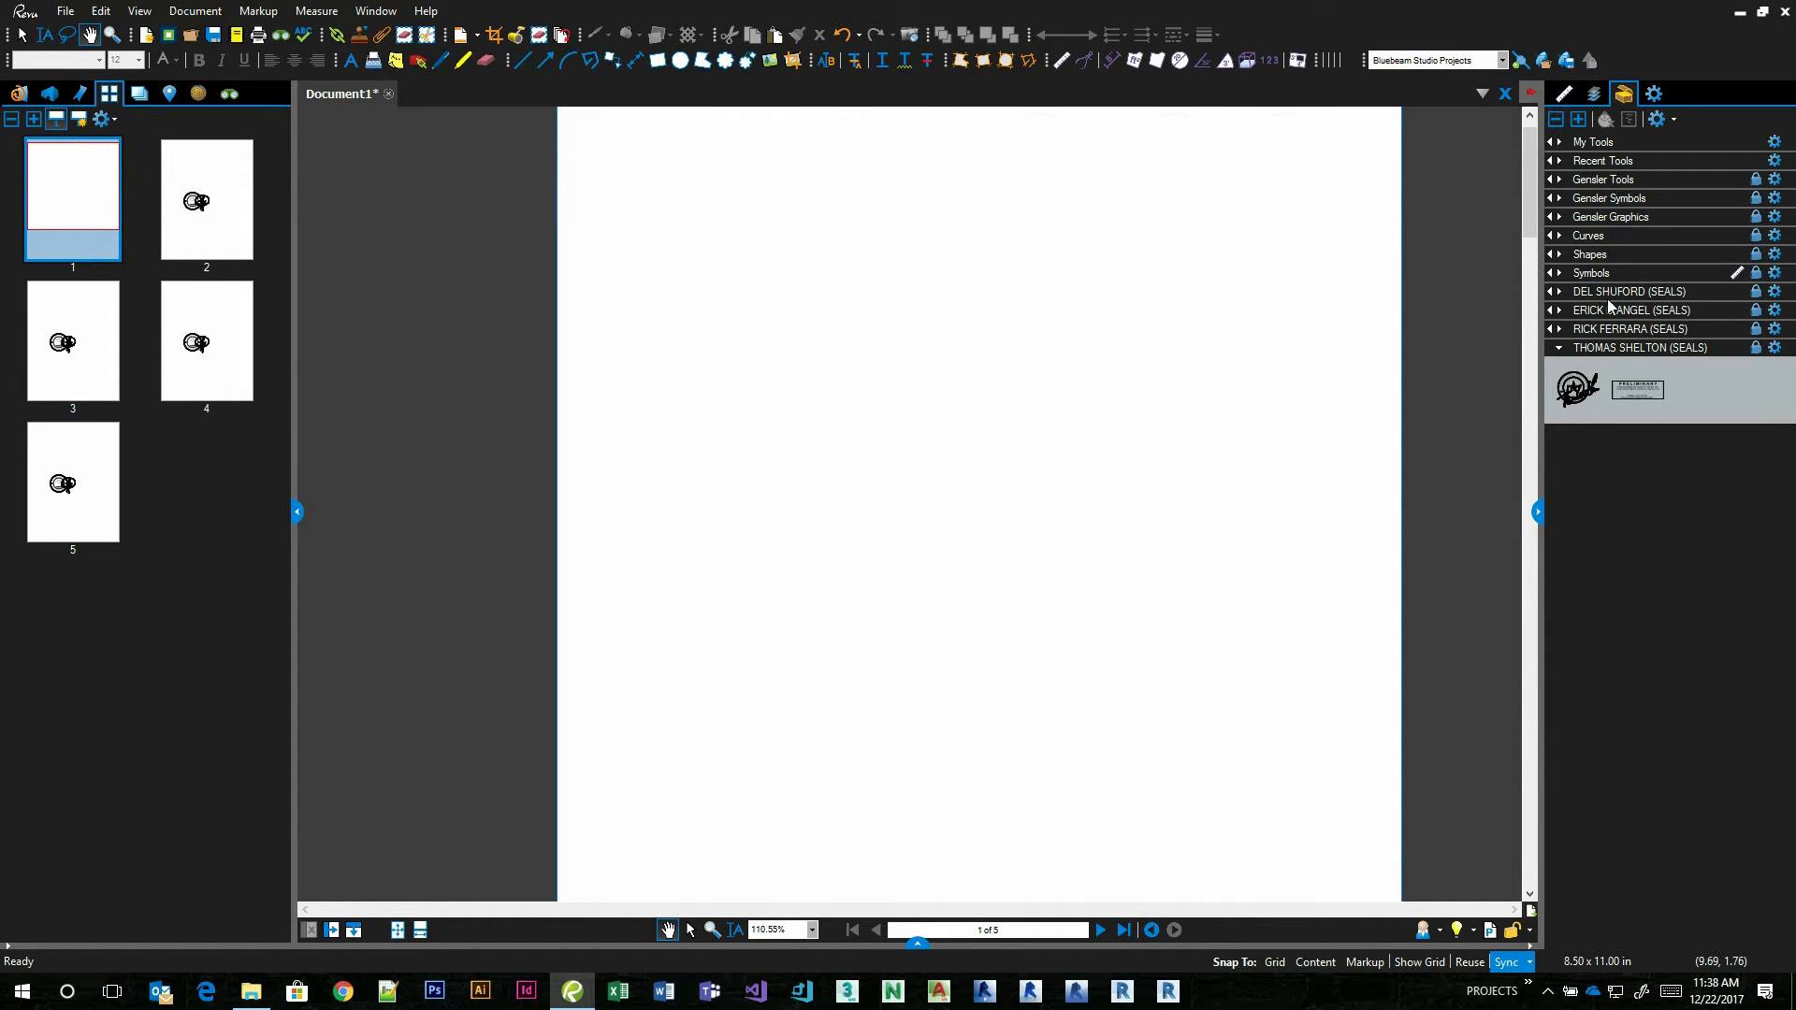
click(1607, 349)
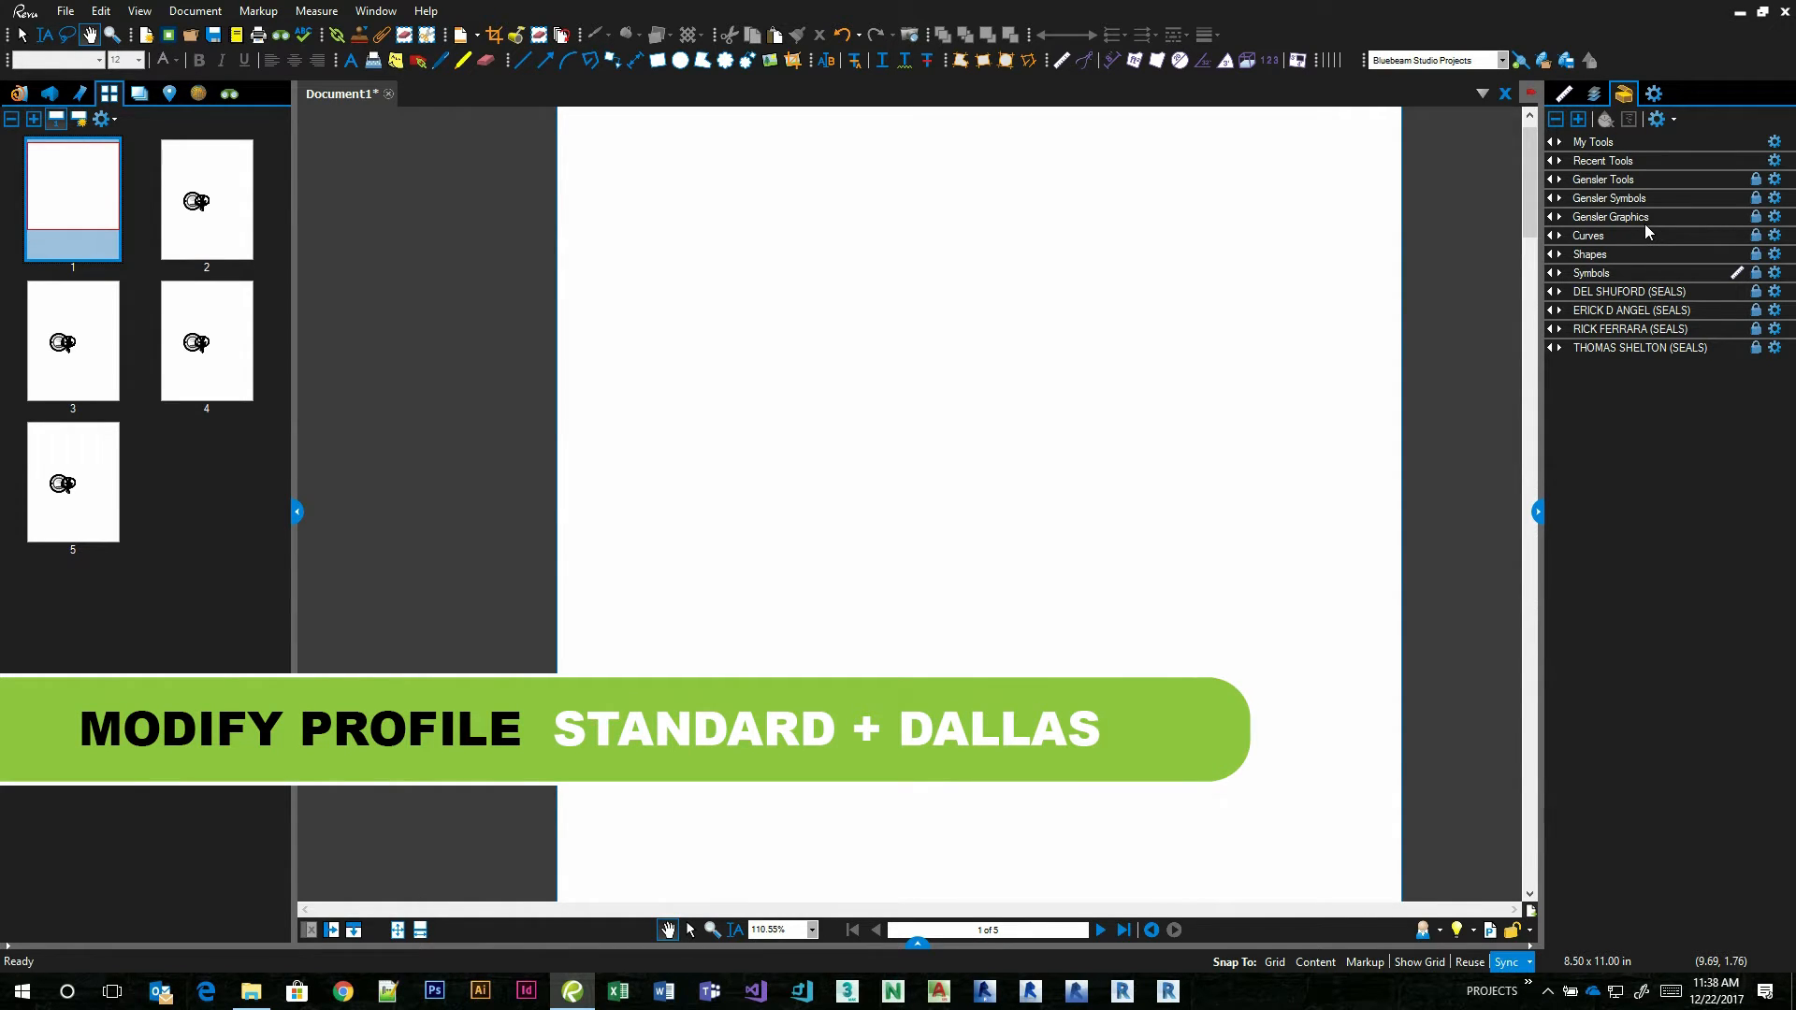
click(1585, 292)
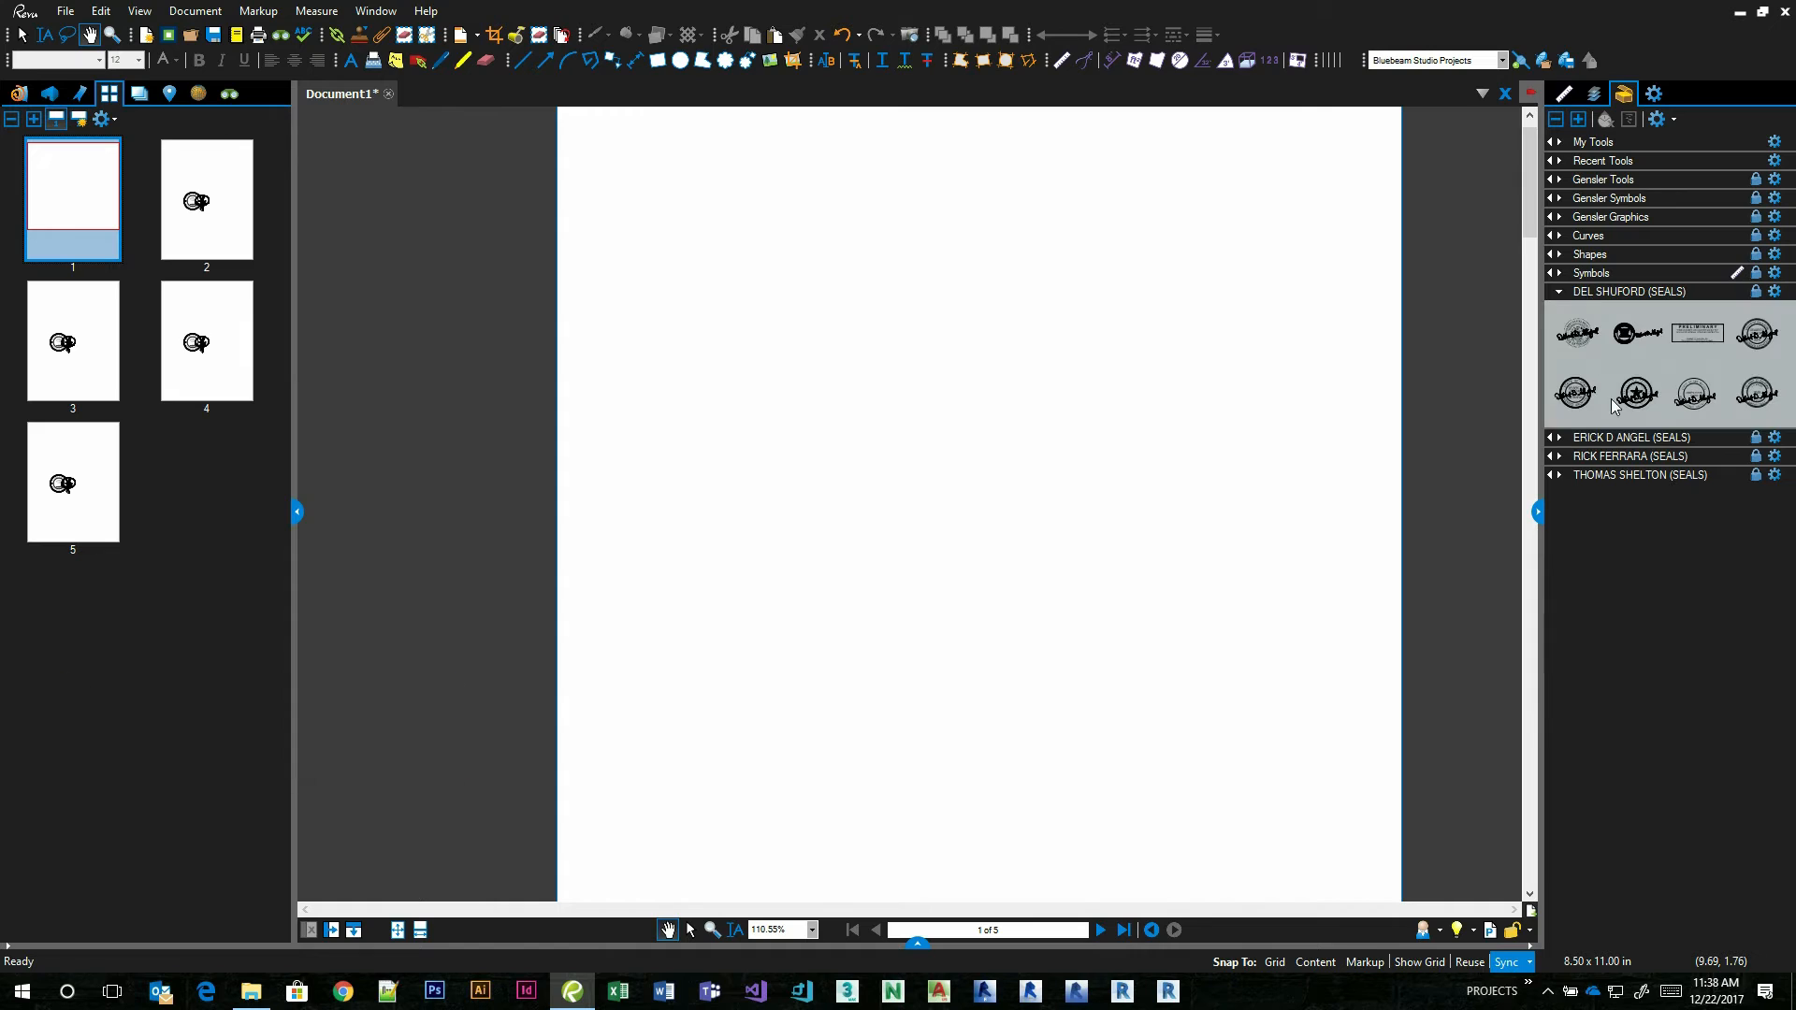
click(1603, 436)
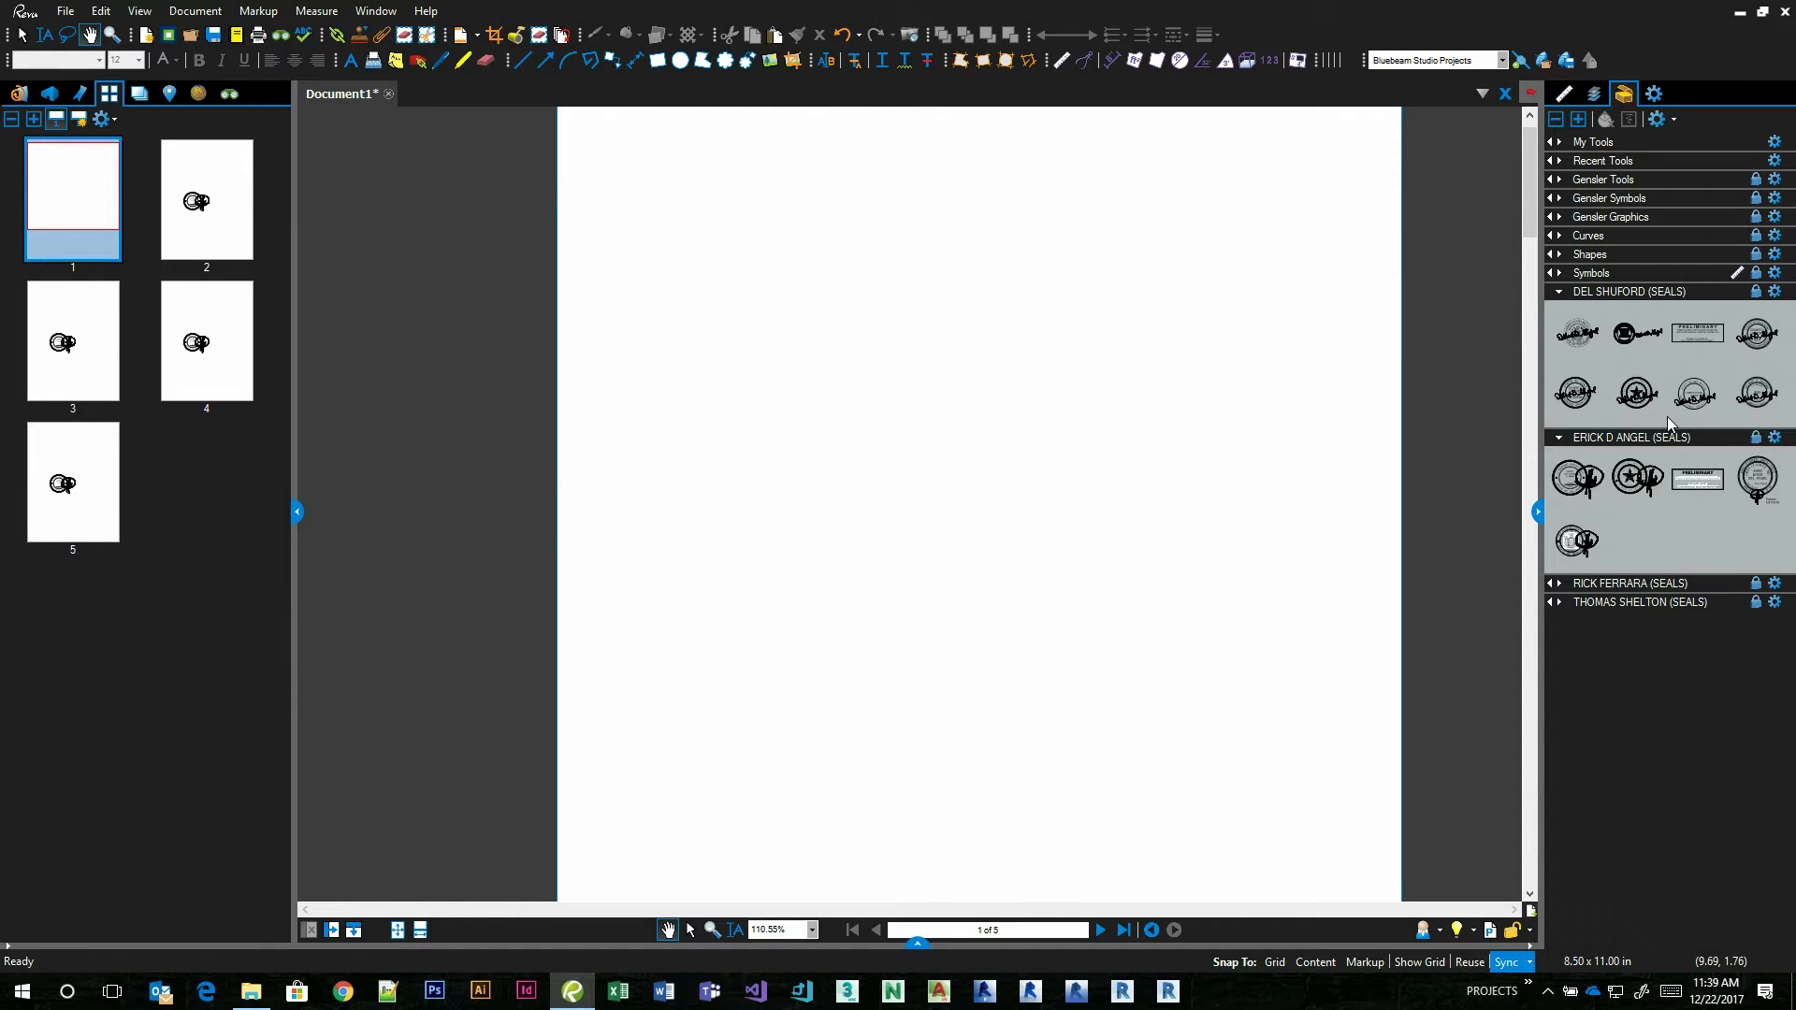
click(1442, 932)
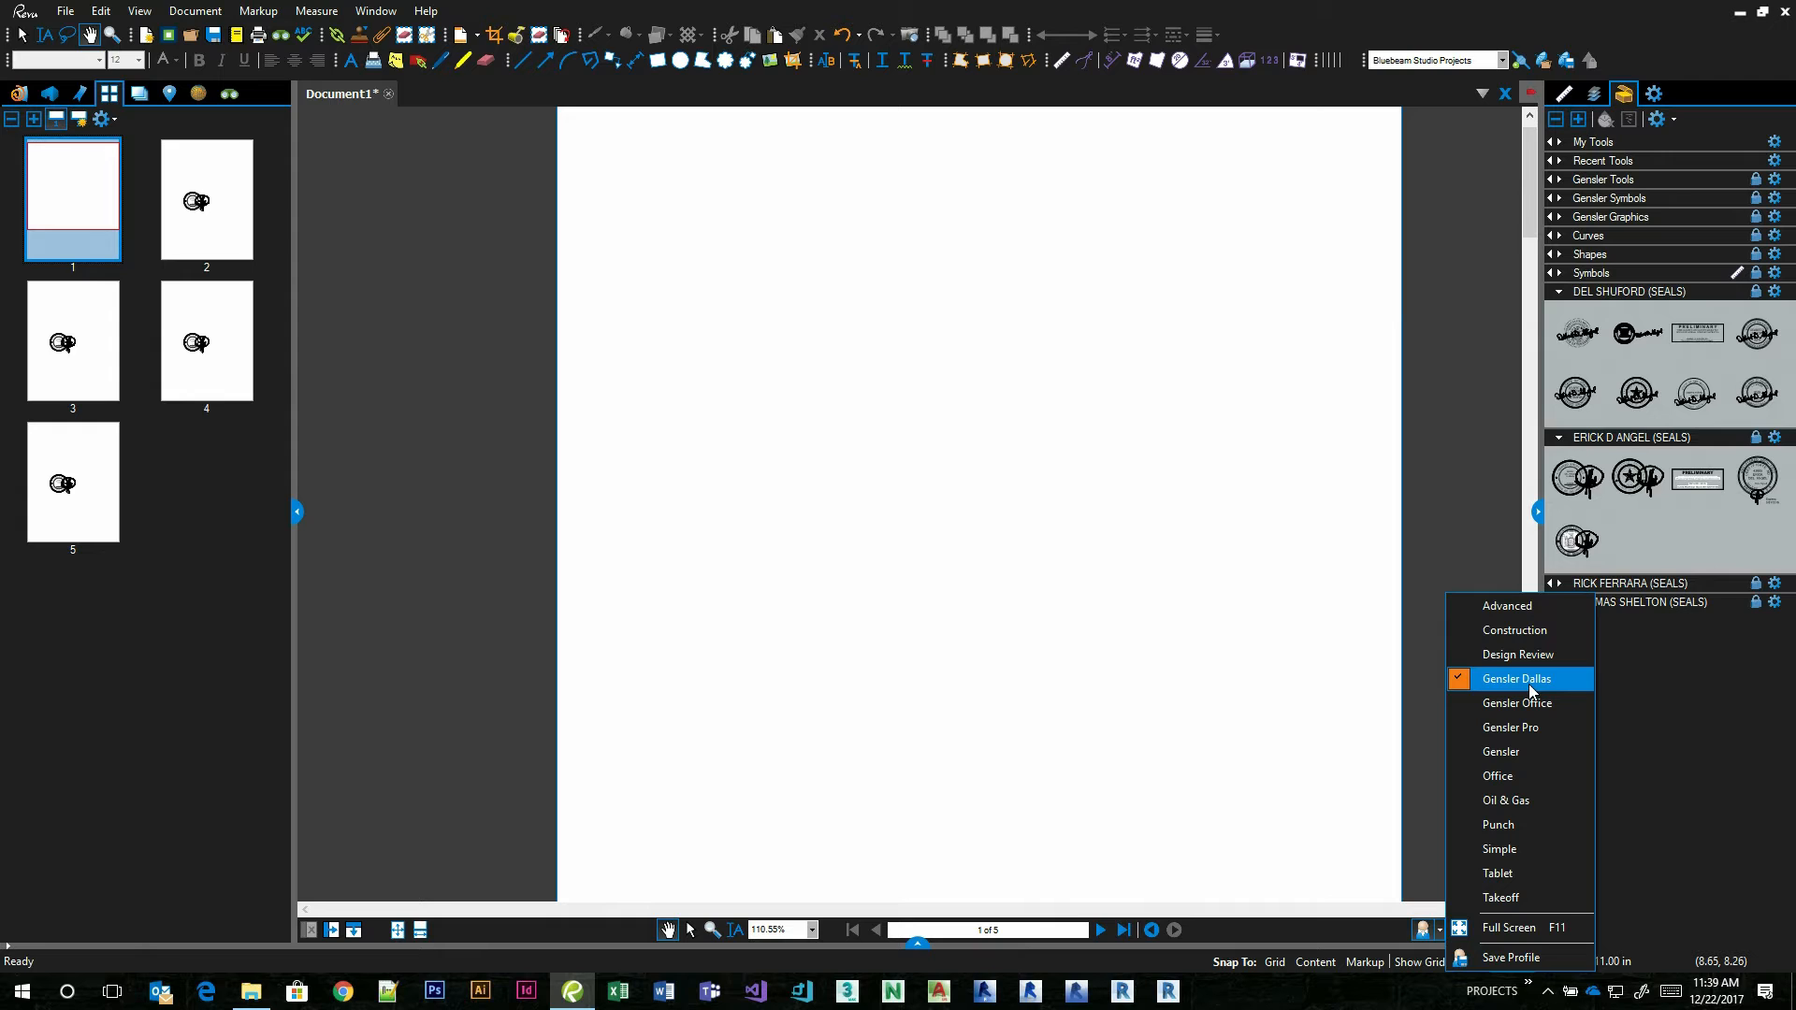
click(1669, 689)
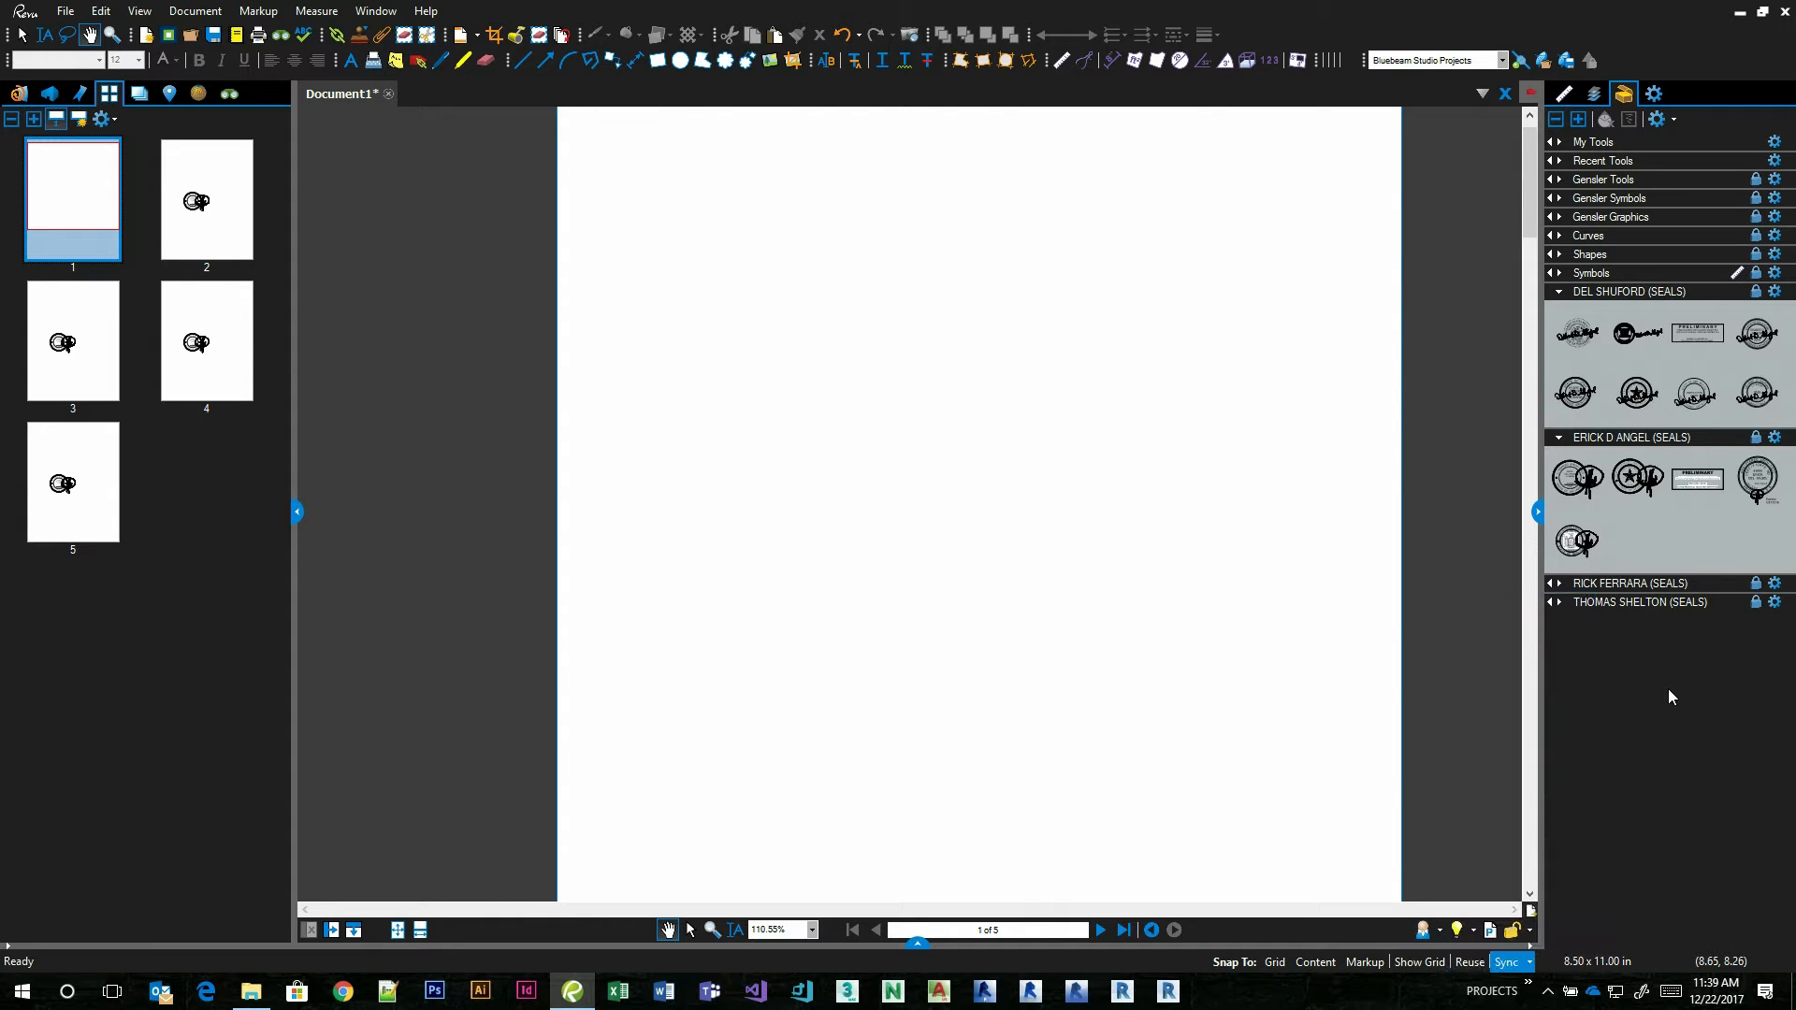
Switch to File Explorer, browse to Cad > Seals > PDF SEALS > Bluebeam Tool Set, and open the Gensler Dallas.bpx profile file.
click(254, 992)
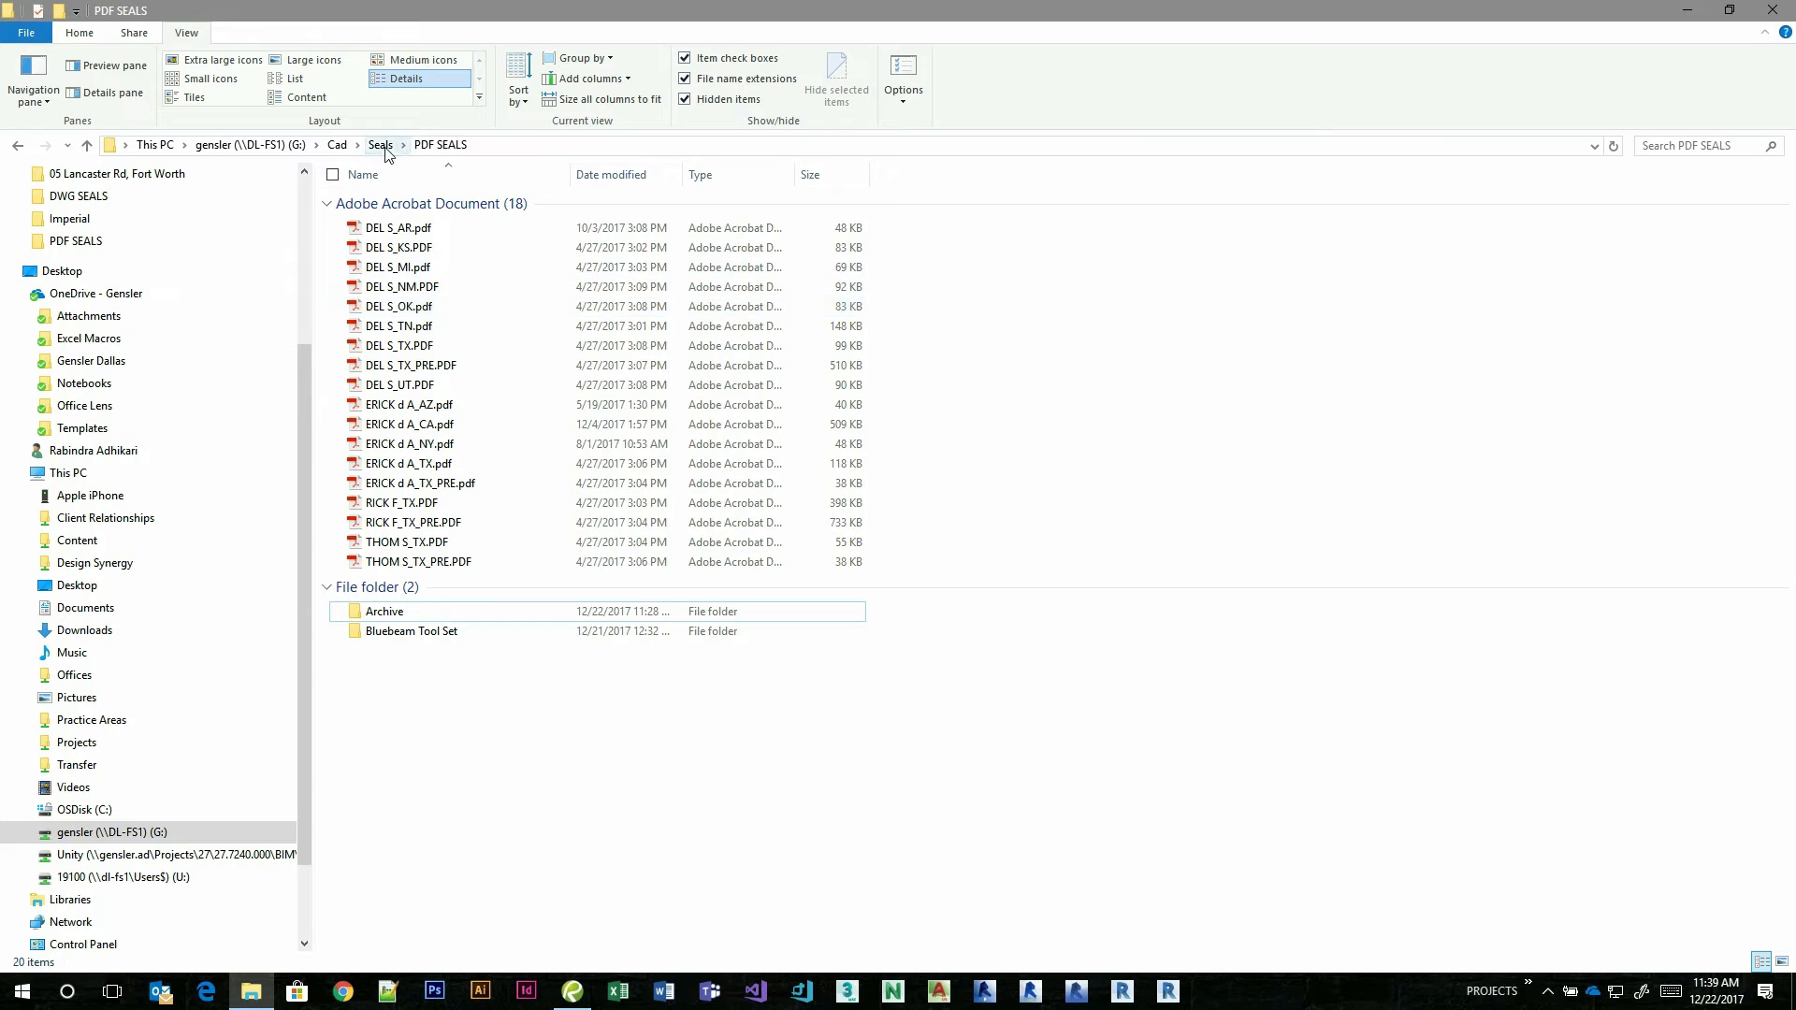
click(382, 146)
click(339, 146)
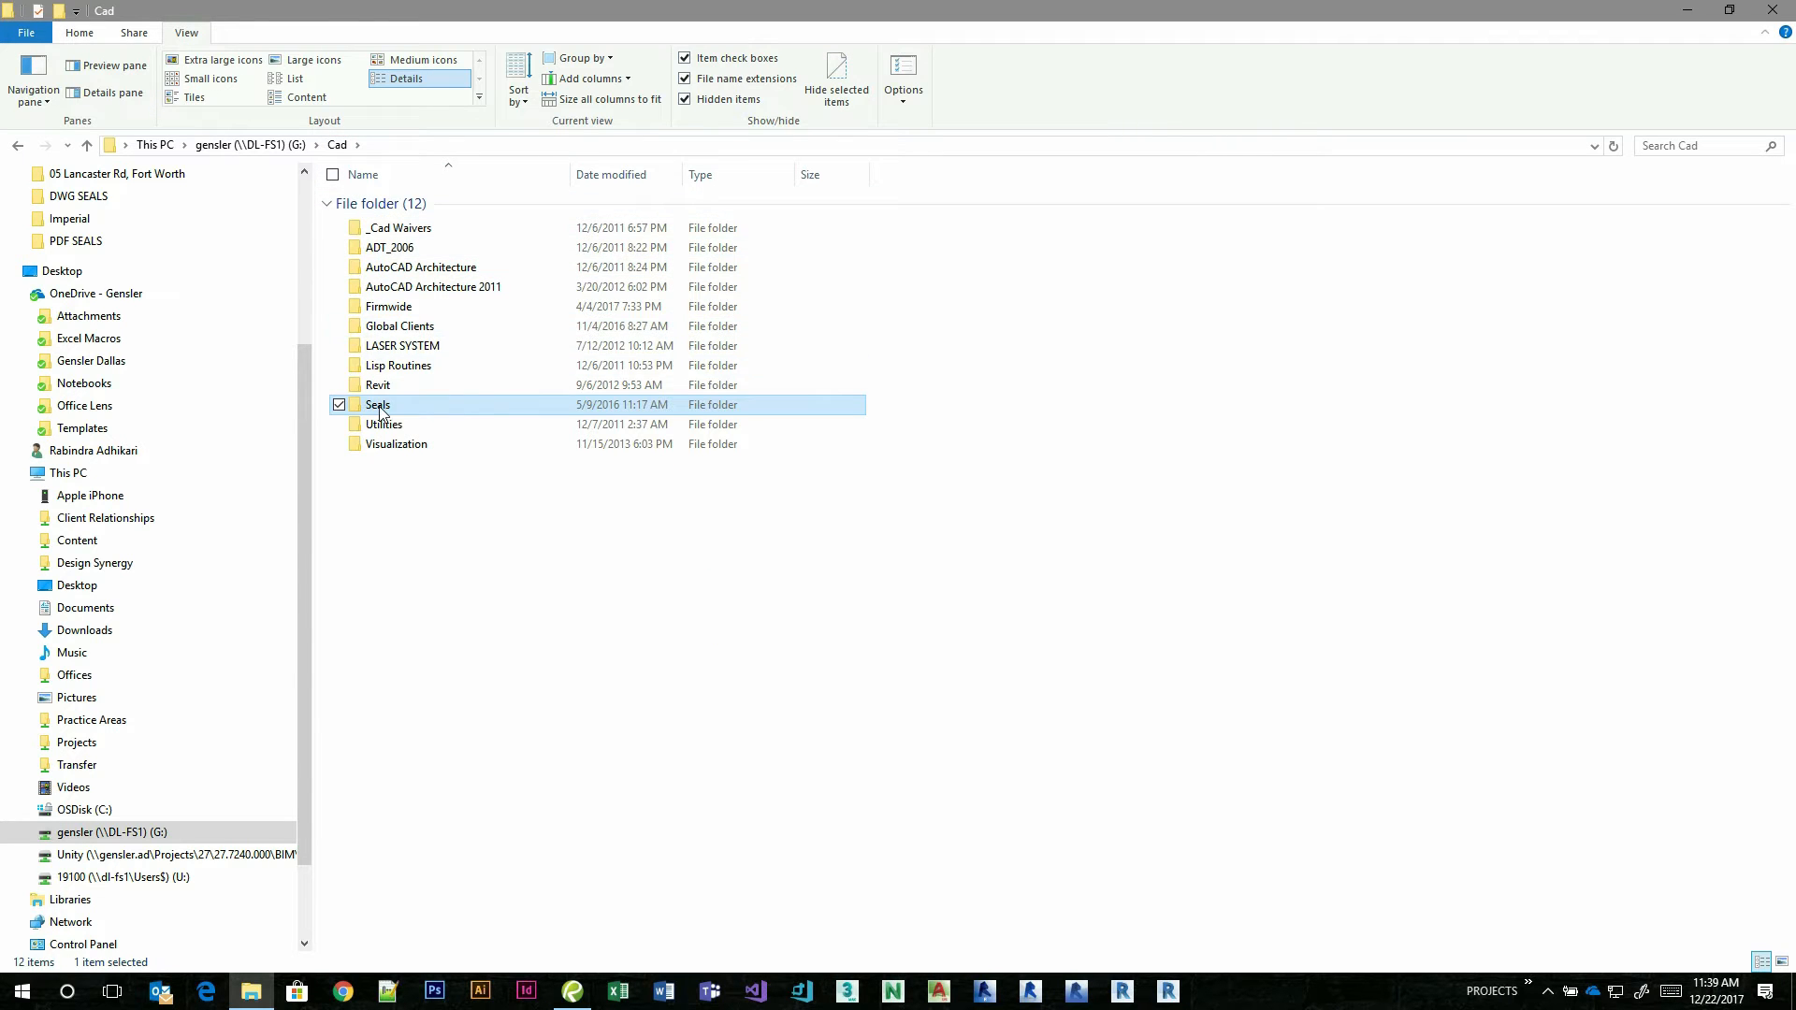
double_click(383, 408)
double_click(398, 249)
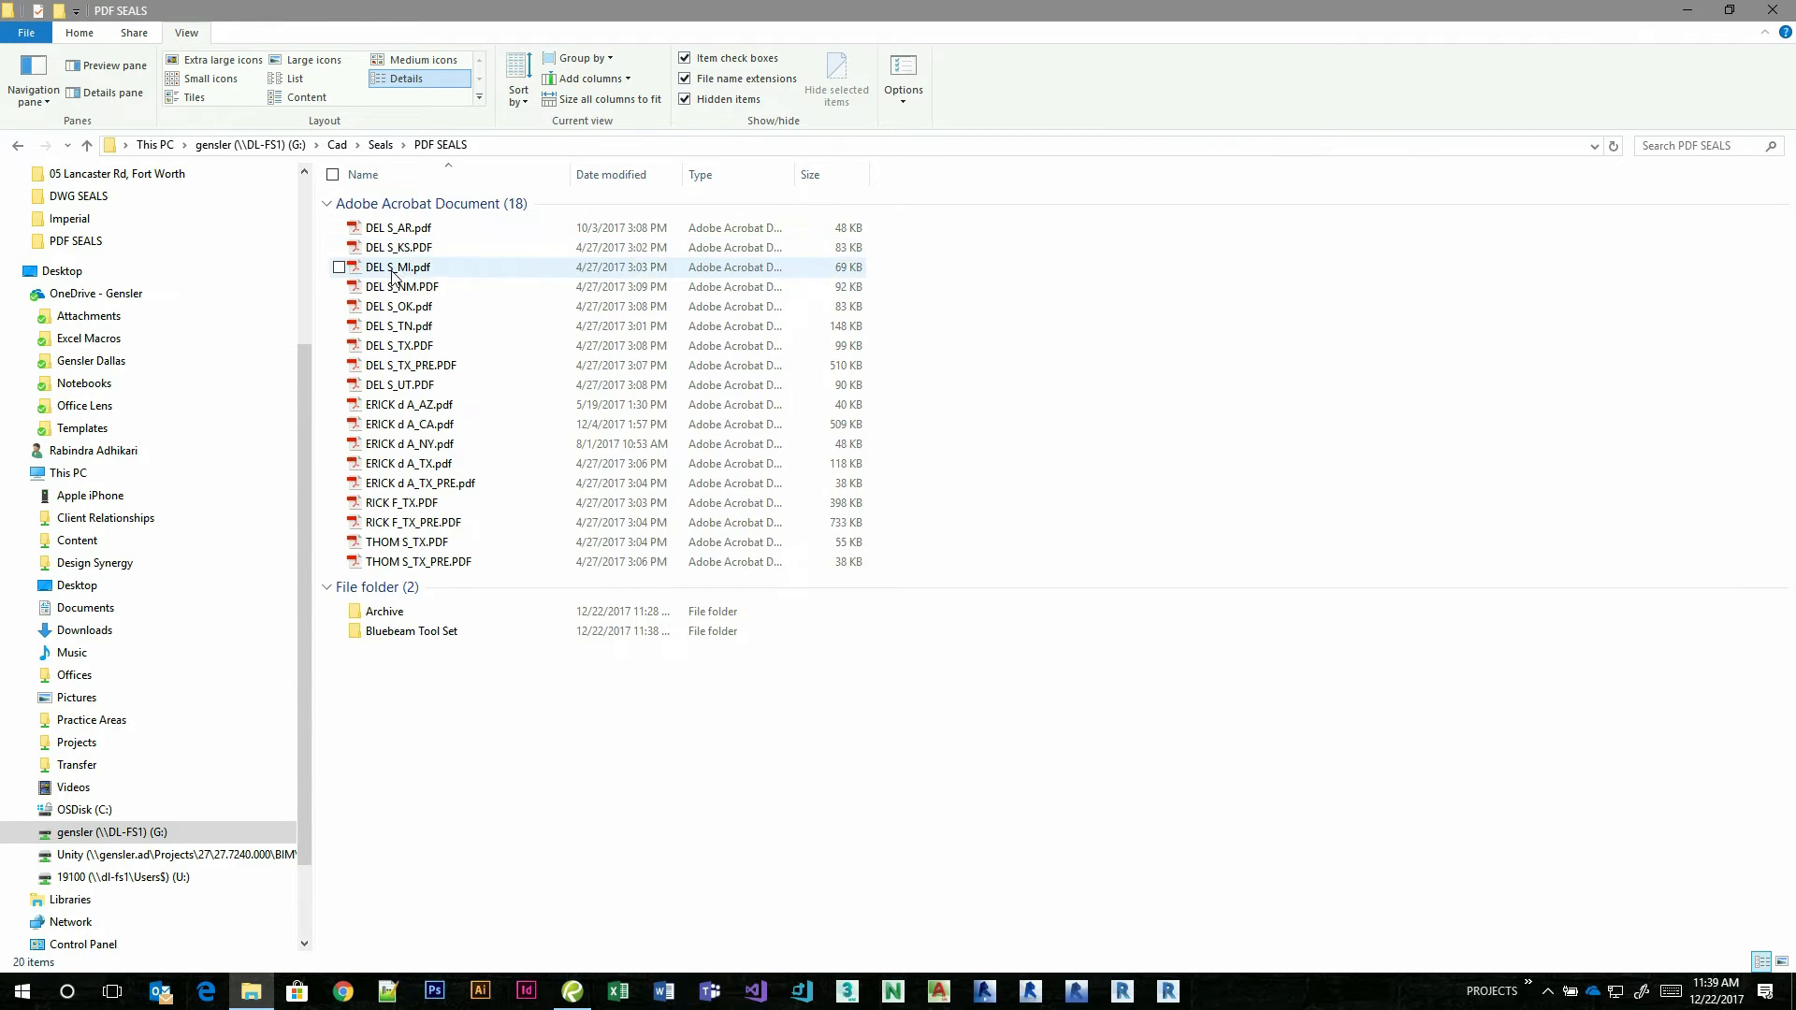
double_click(404, 633)
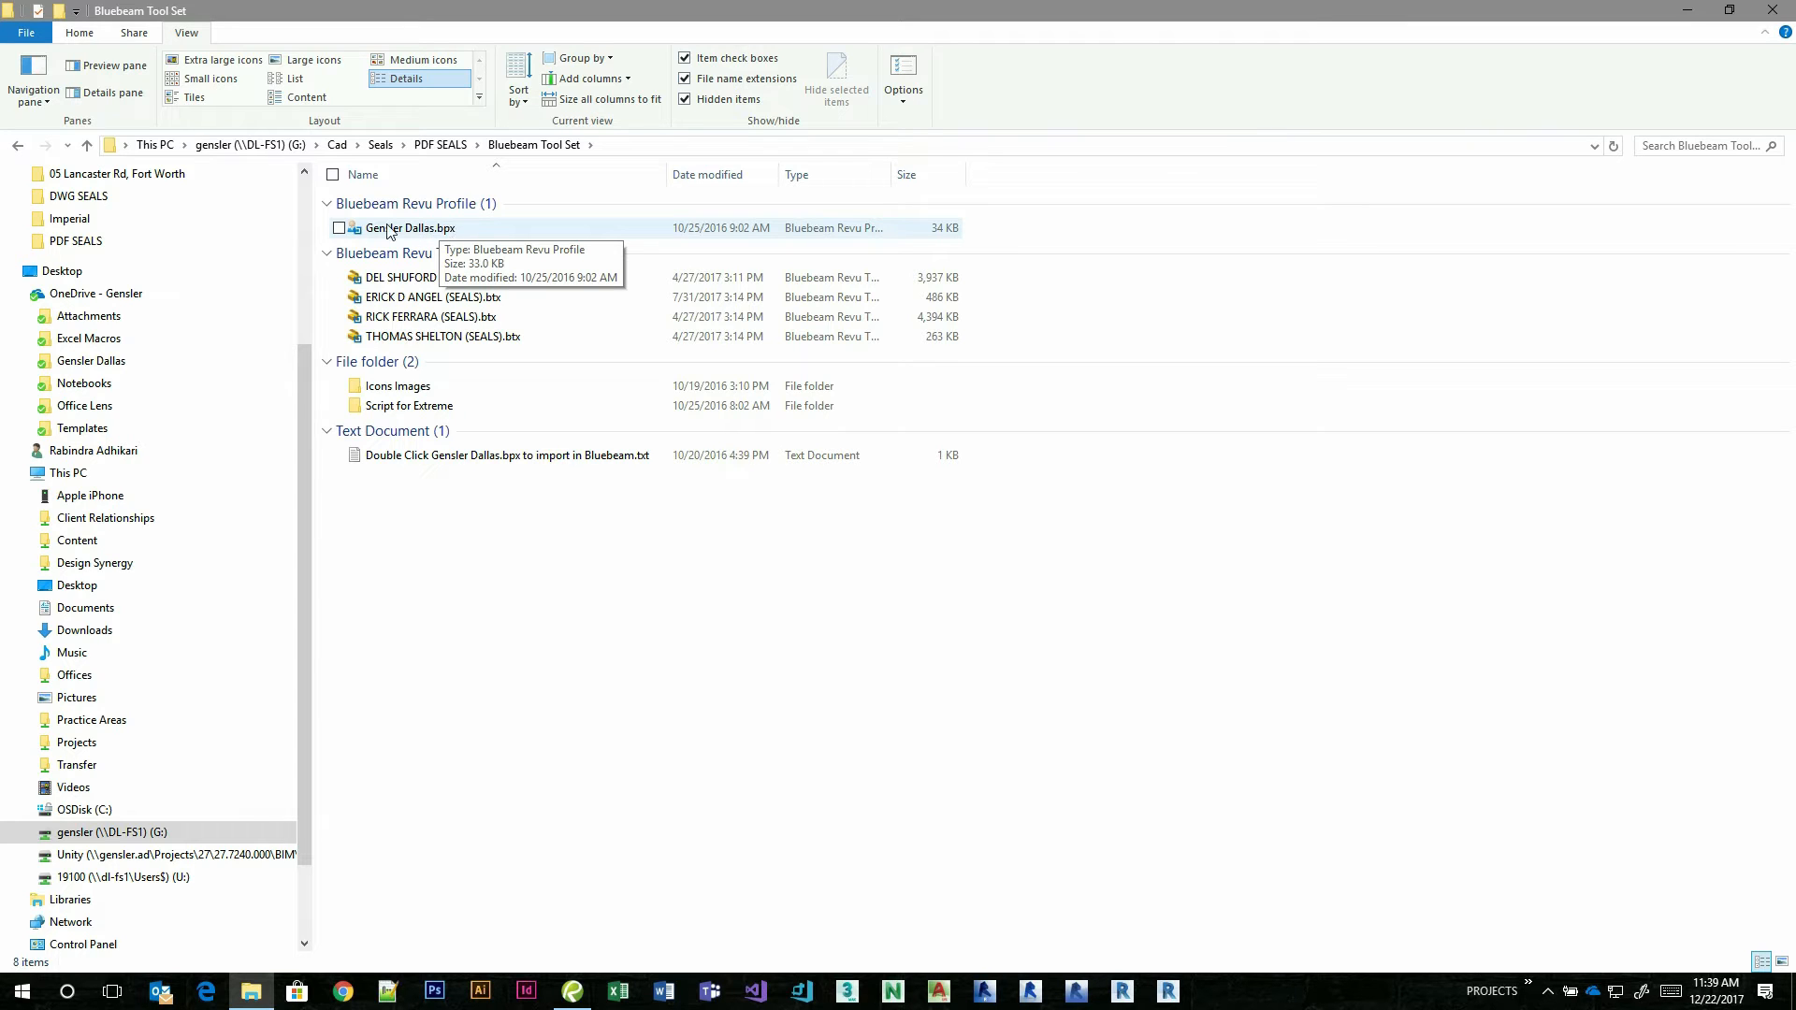
double_click(415, 232)
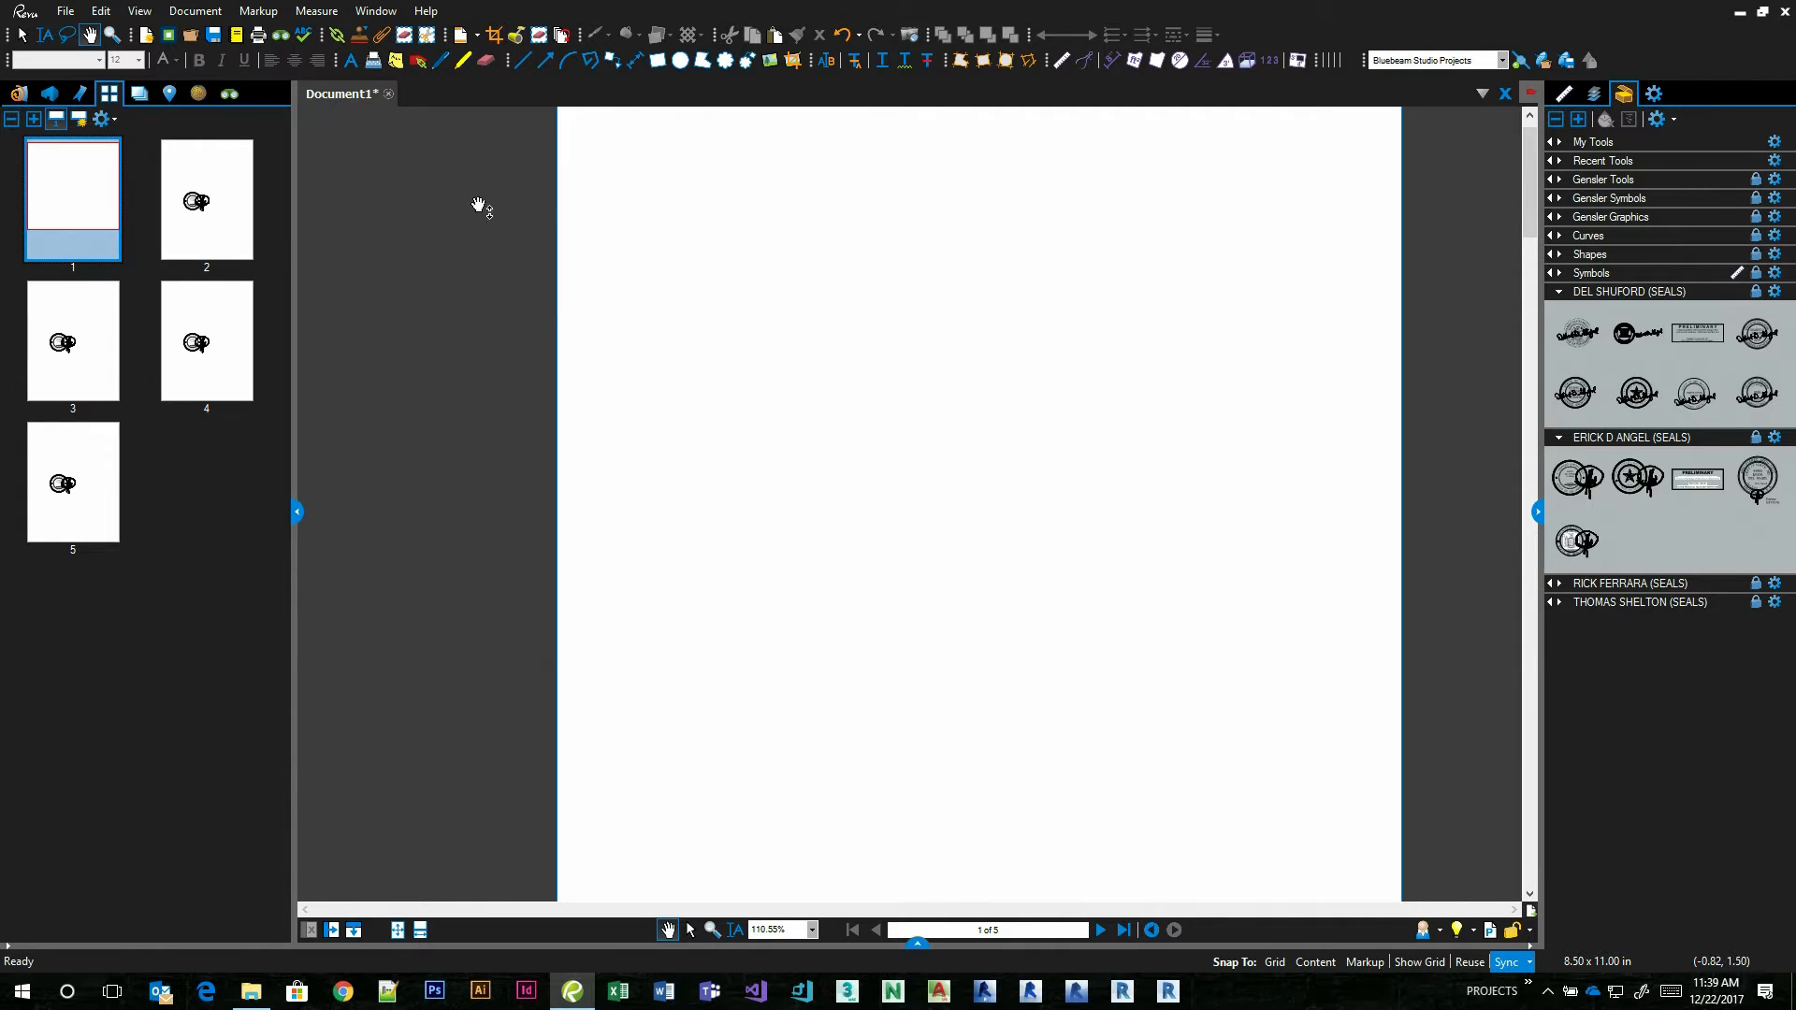
Bring up Manage Profiles in Revu and select the Gensler Dallas profile.
click(376, 11)
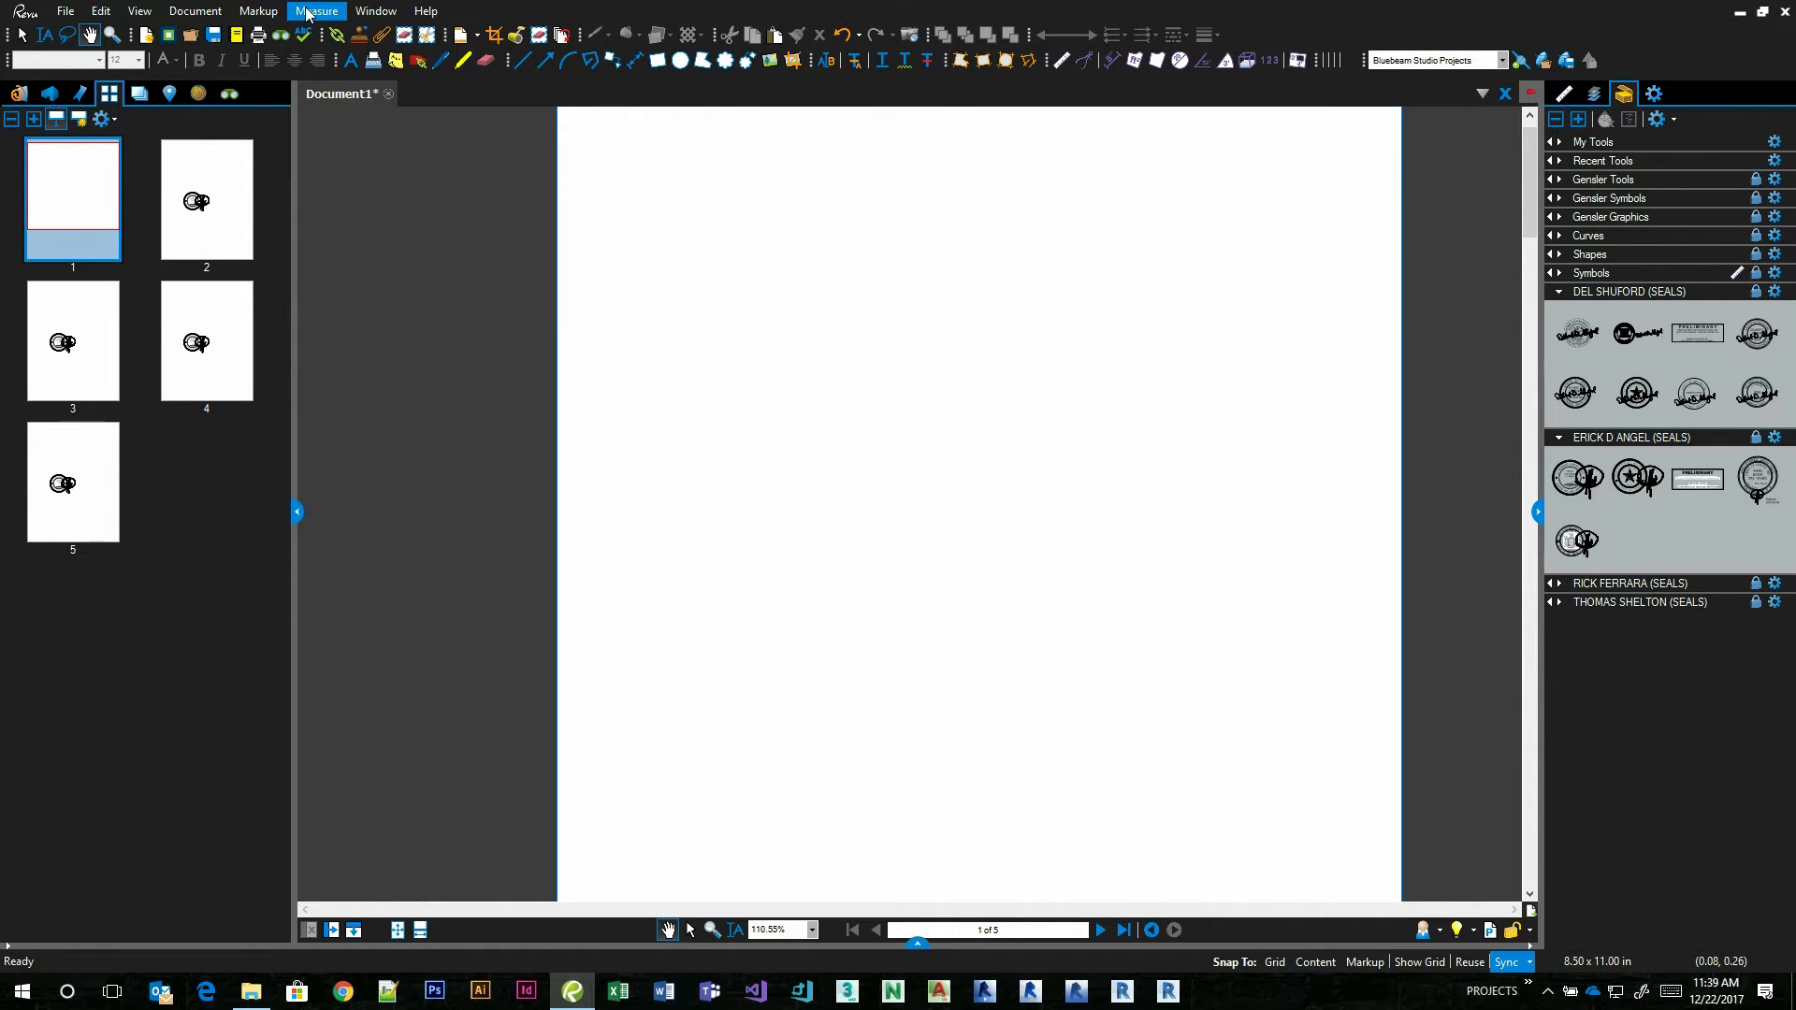
click(313, 11)
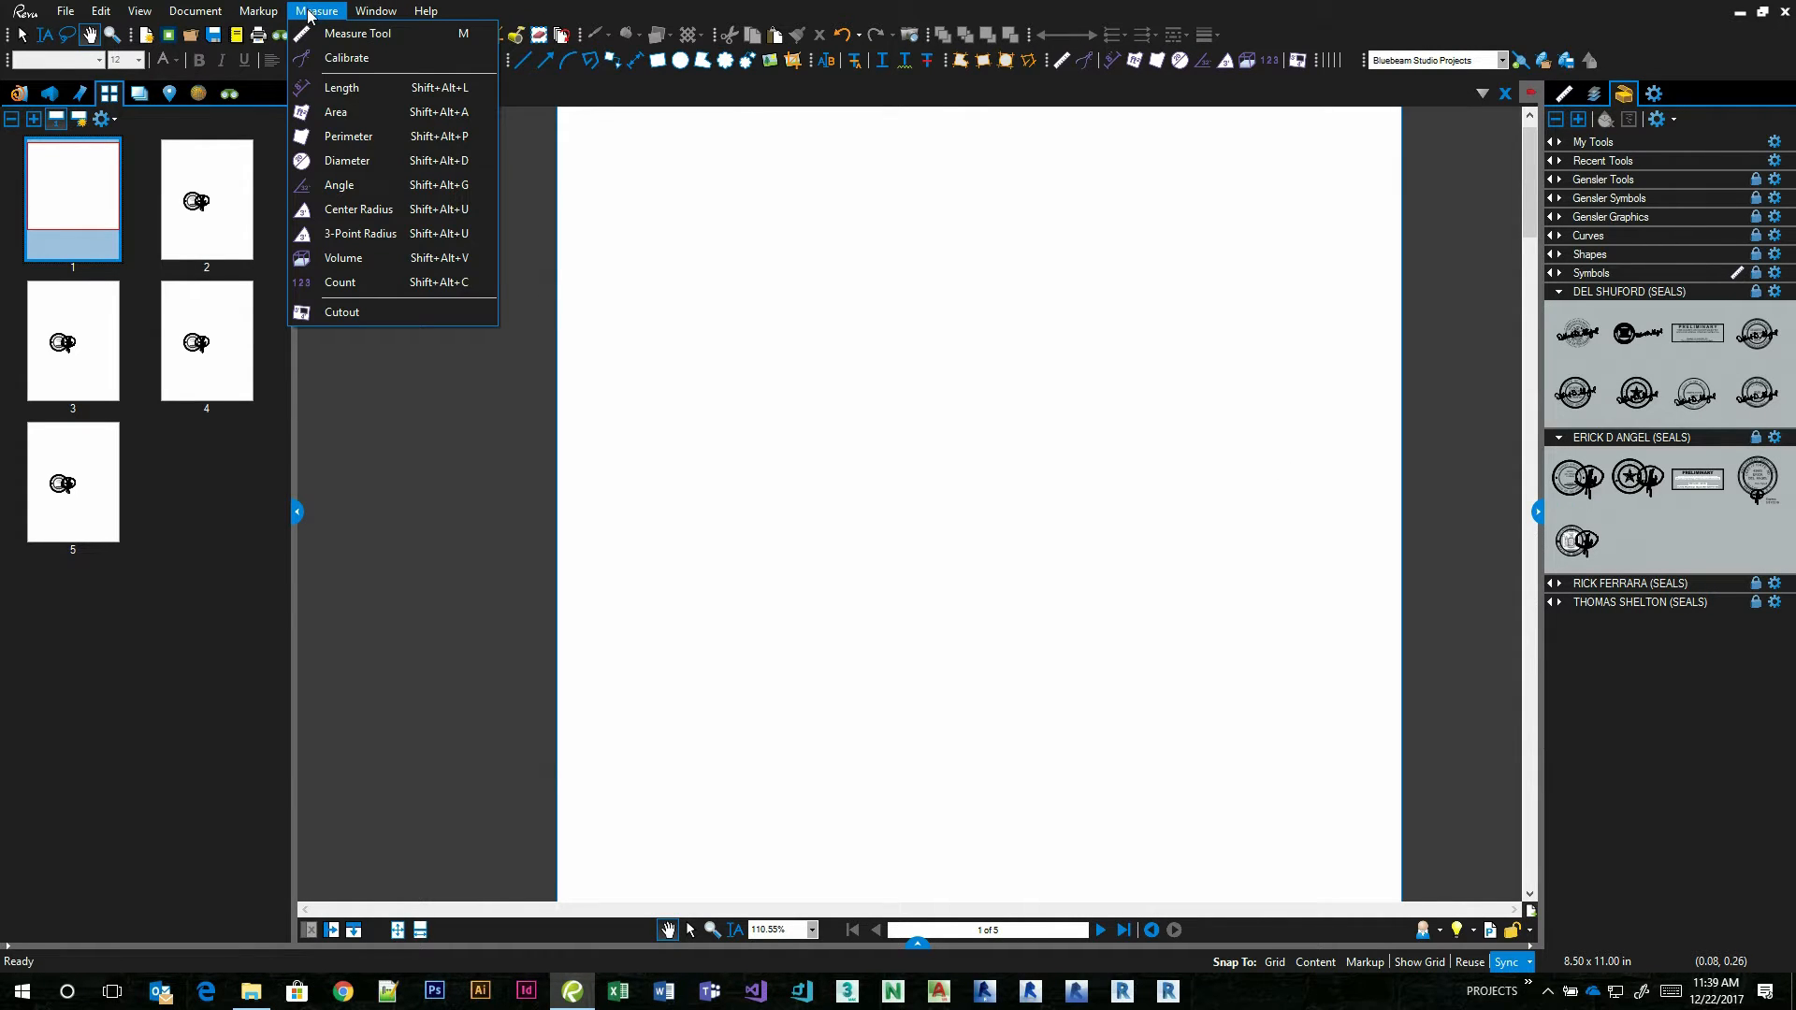
mouse_move(201, 14)
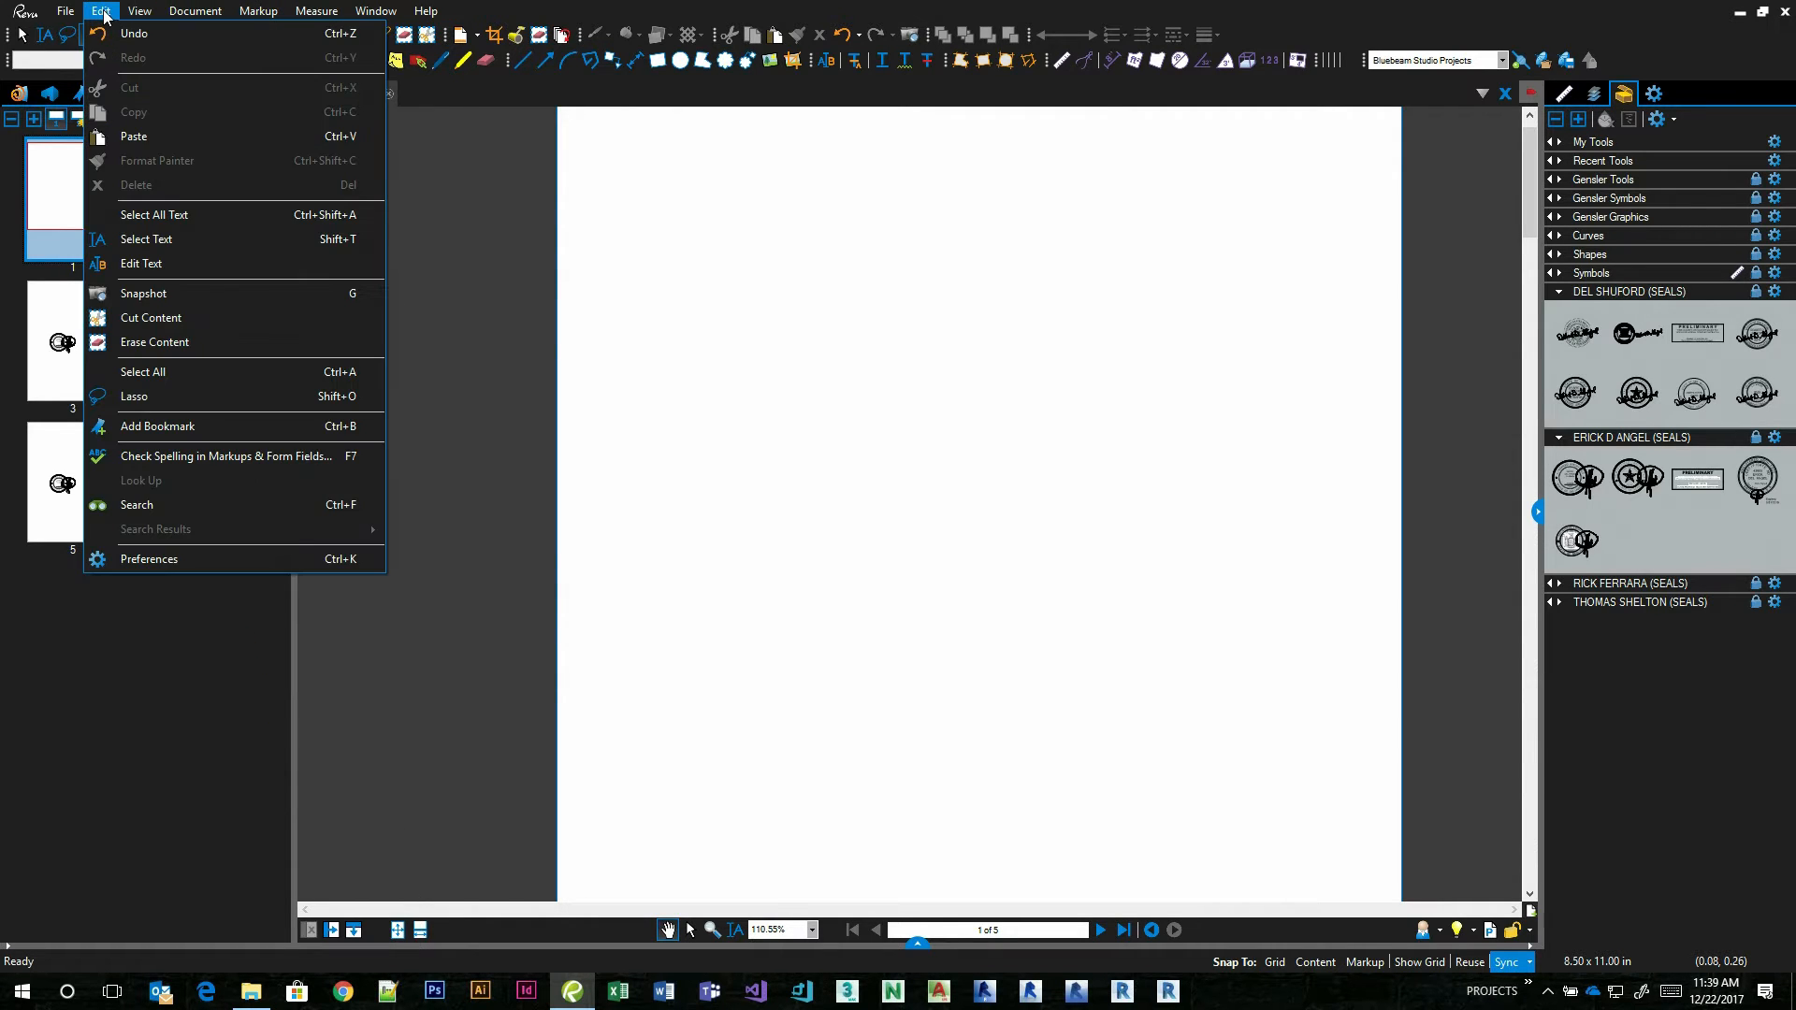
mouse_move(141, 13)
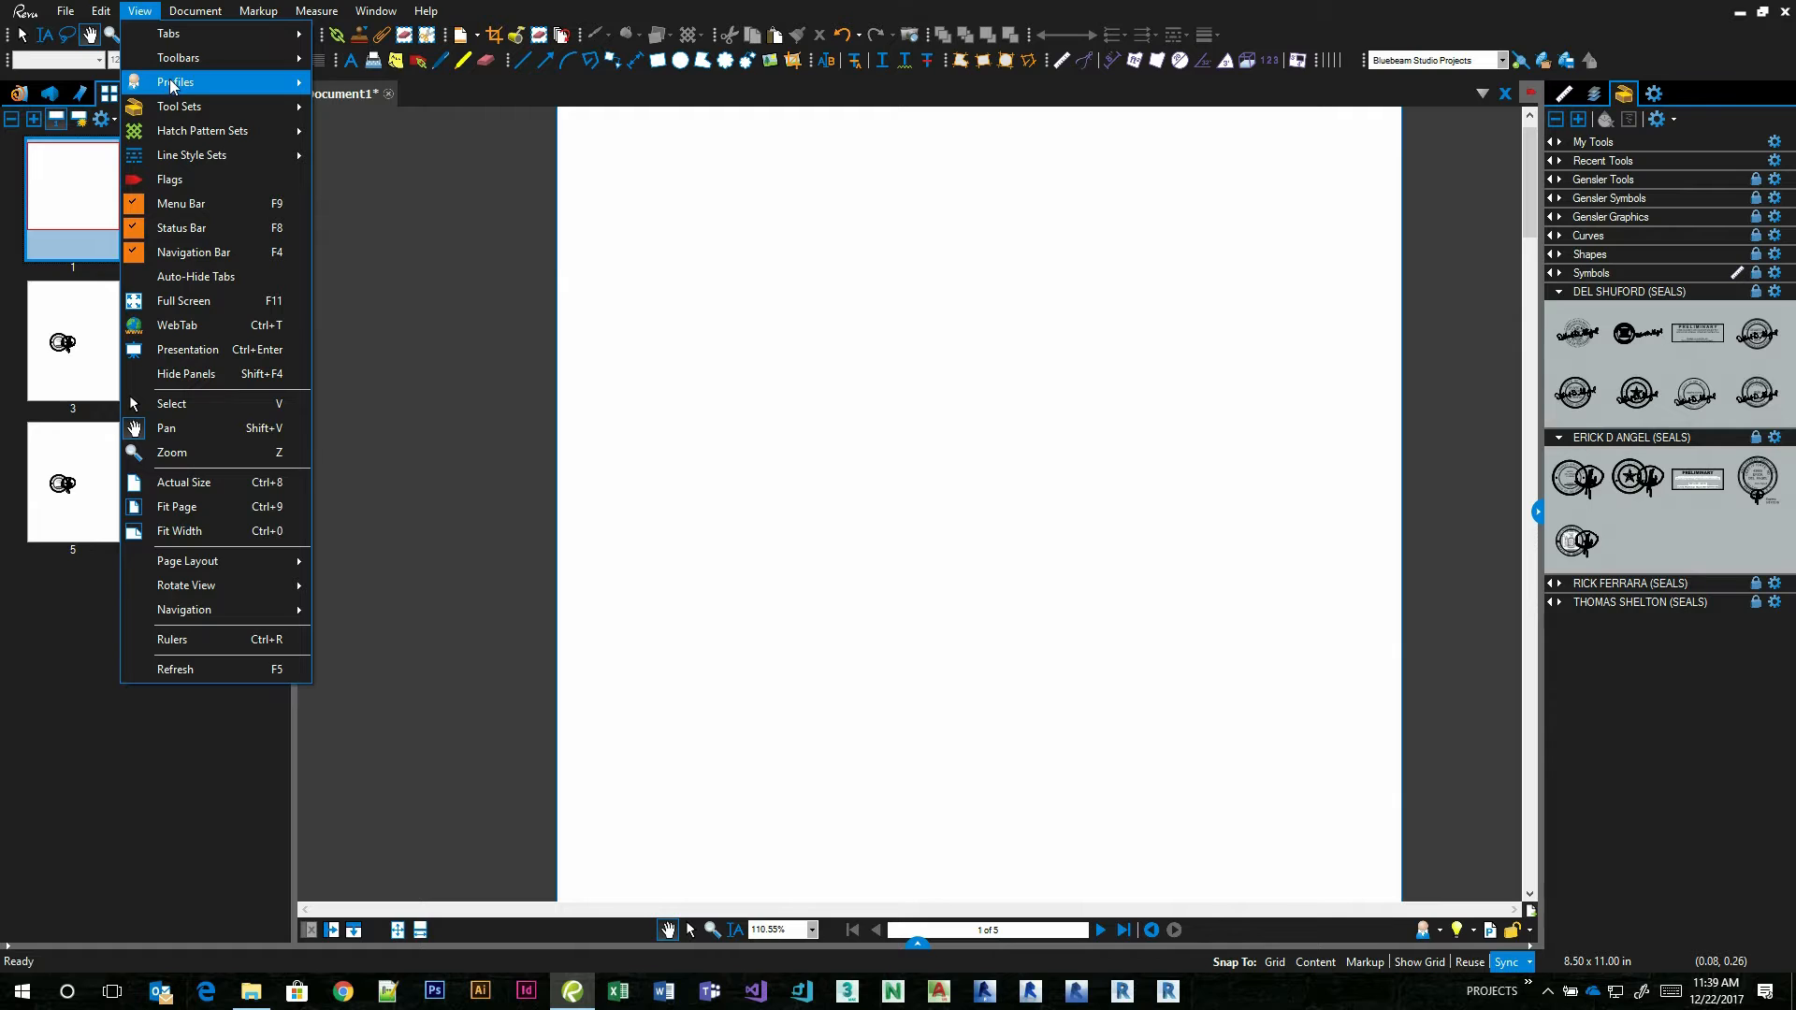
mouse_move(170, 81)
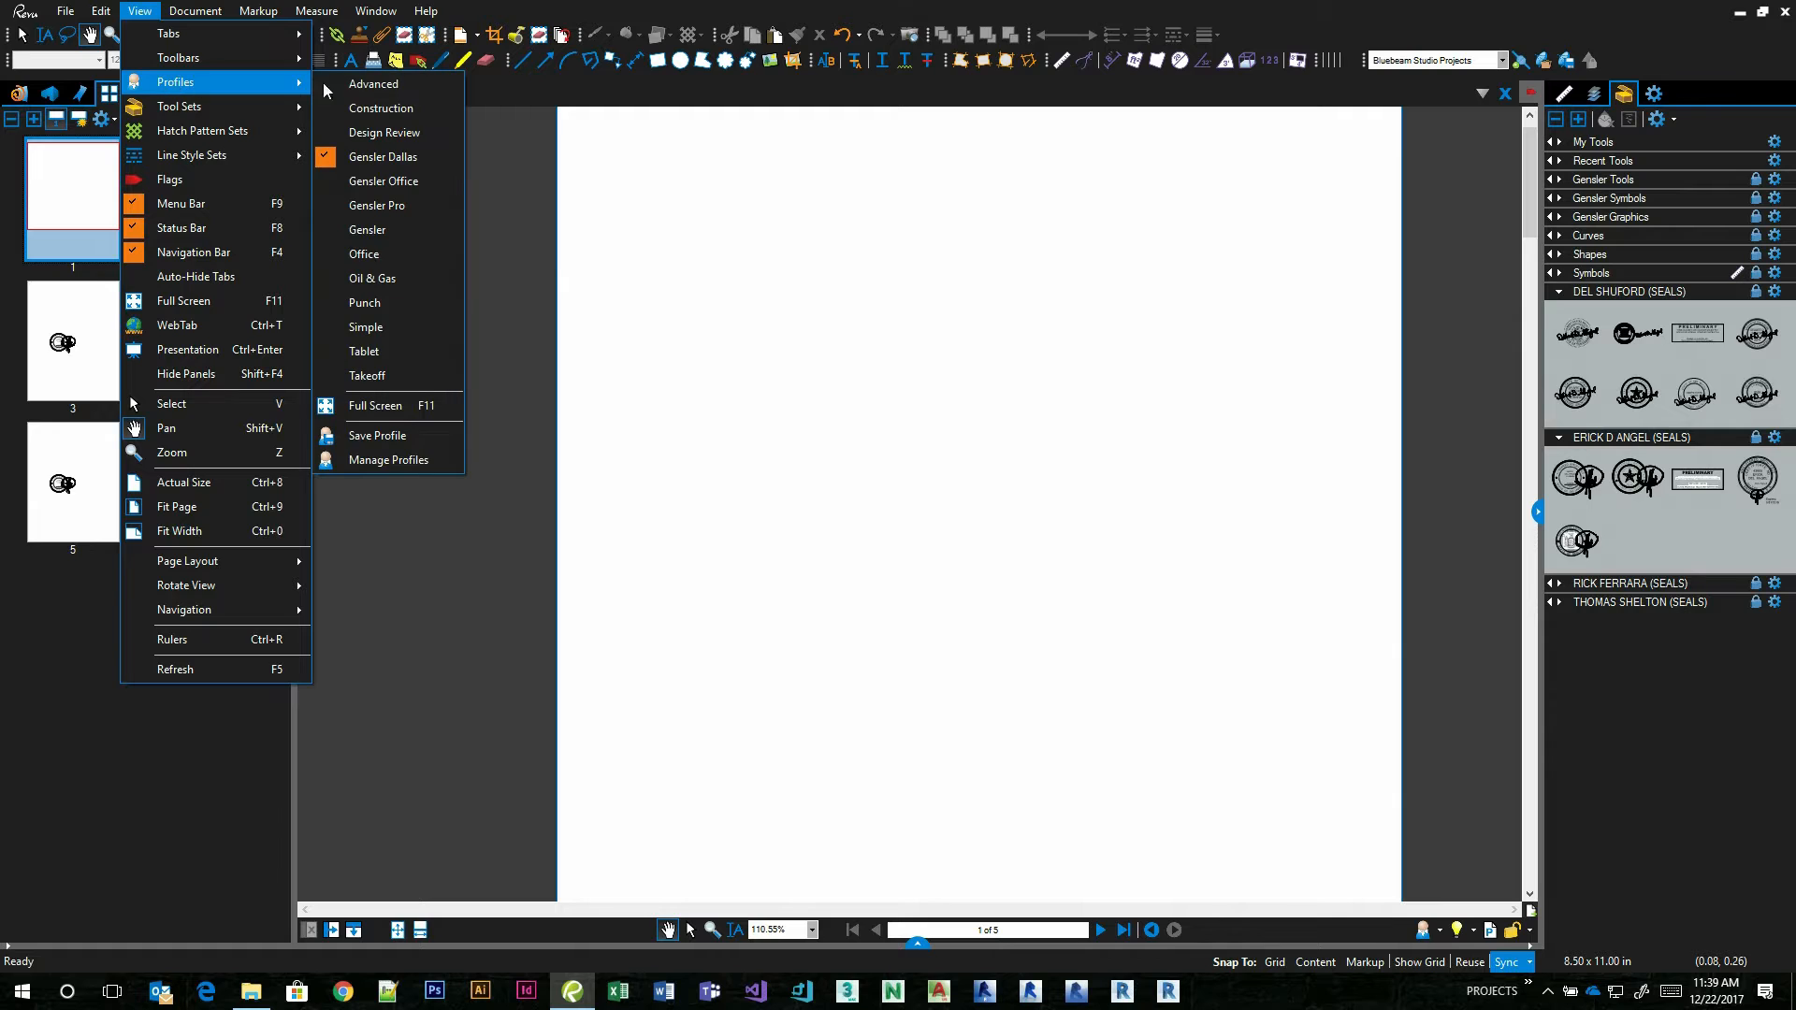
click(393, 460)
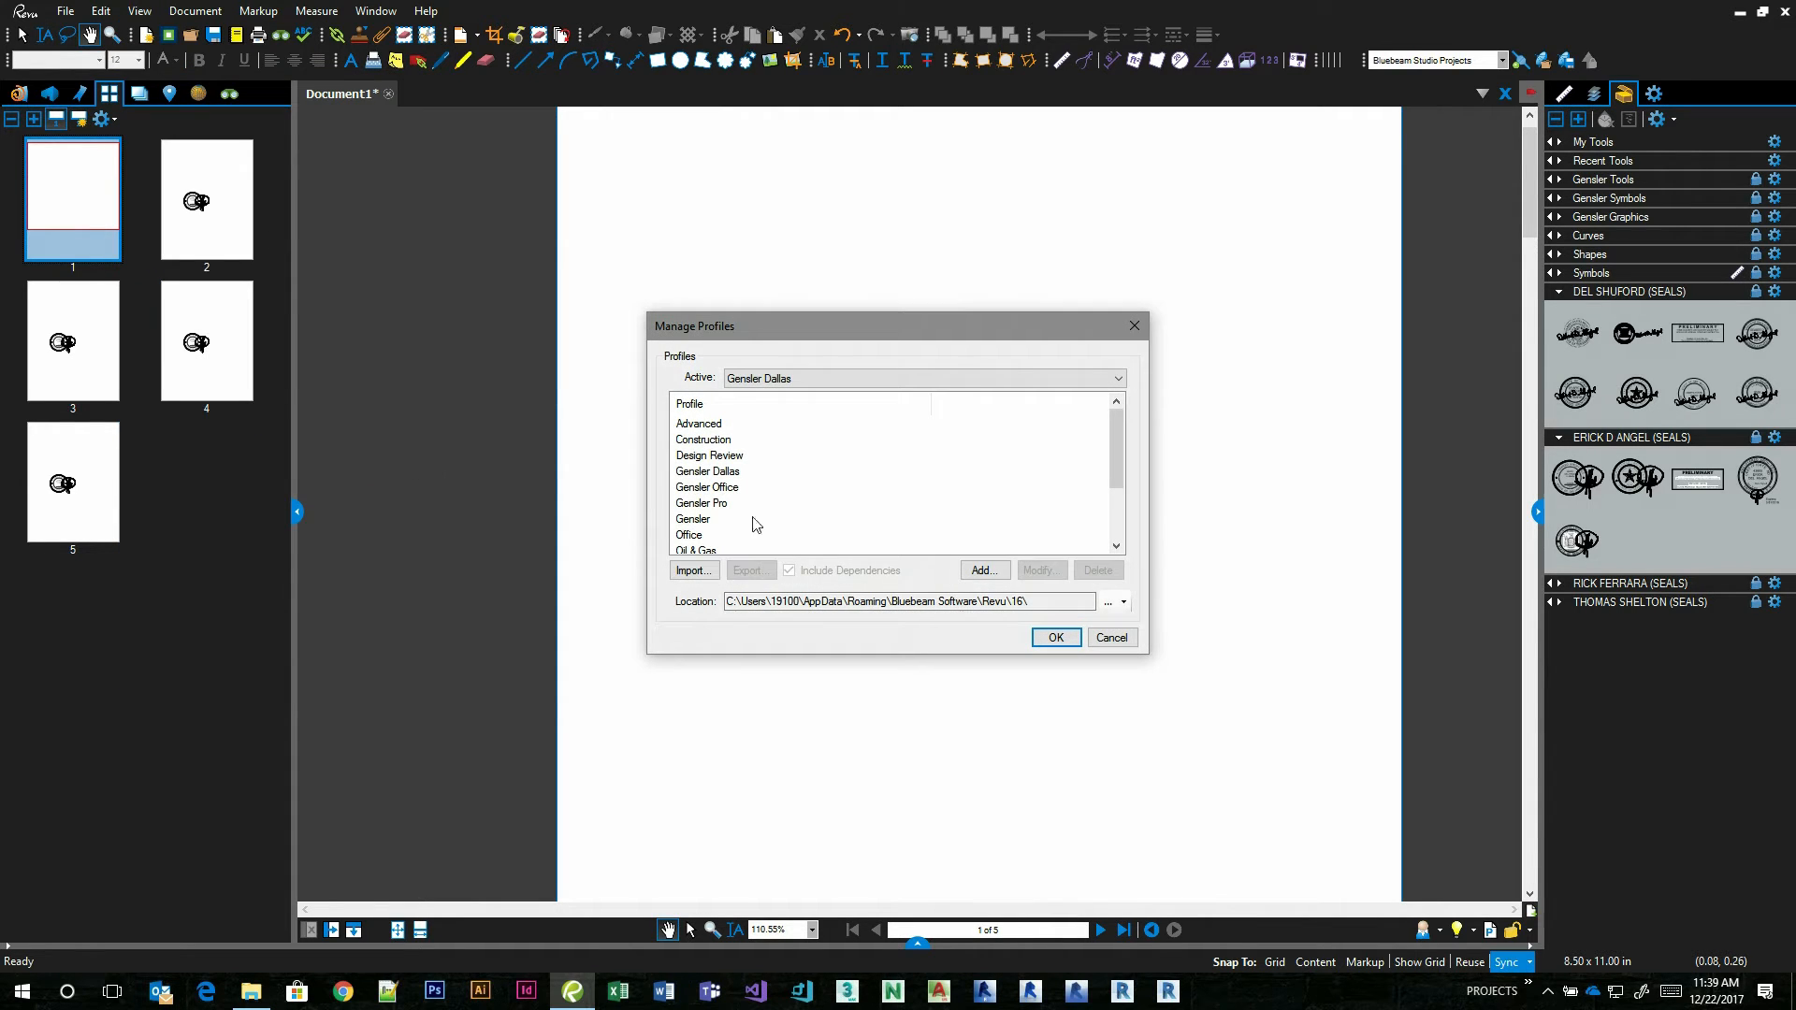
drag(822, 333, 707, 334)
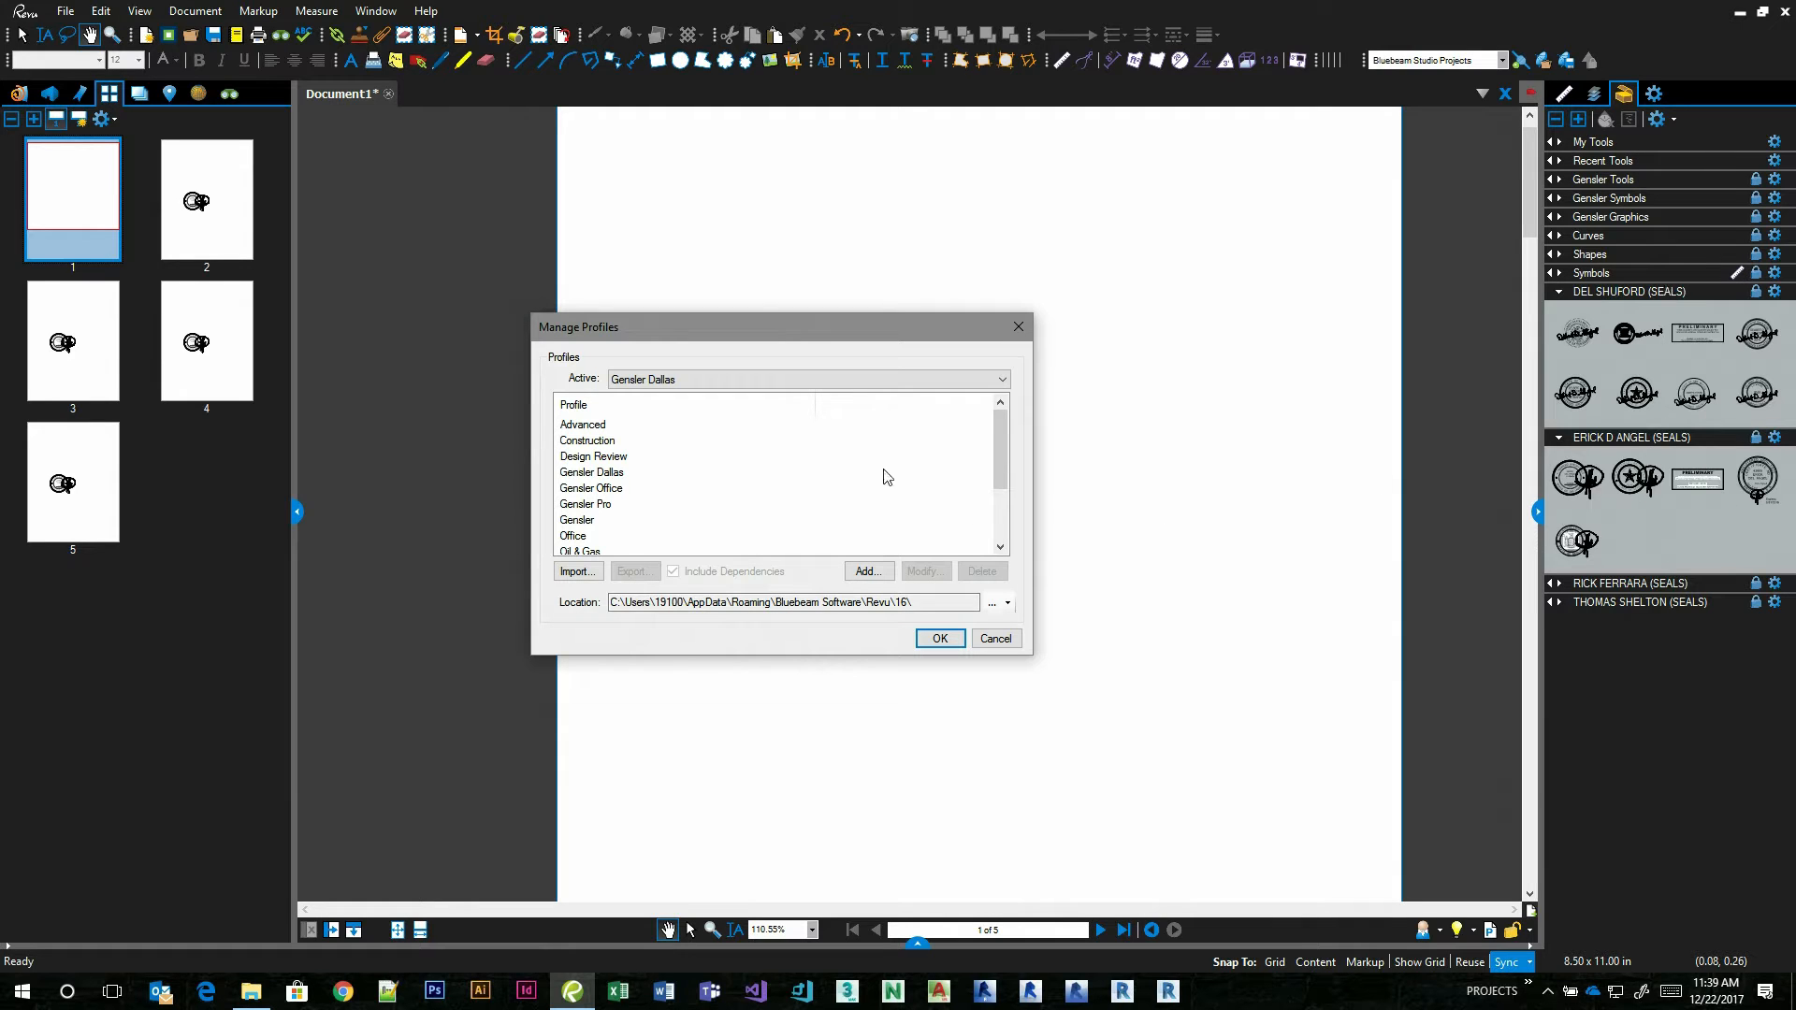
click(607, 475)
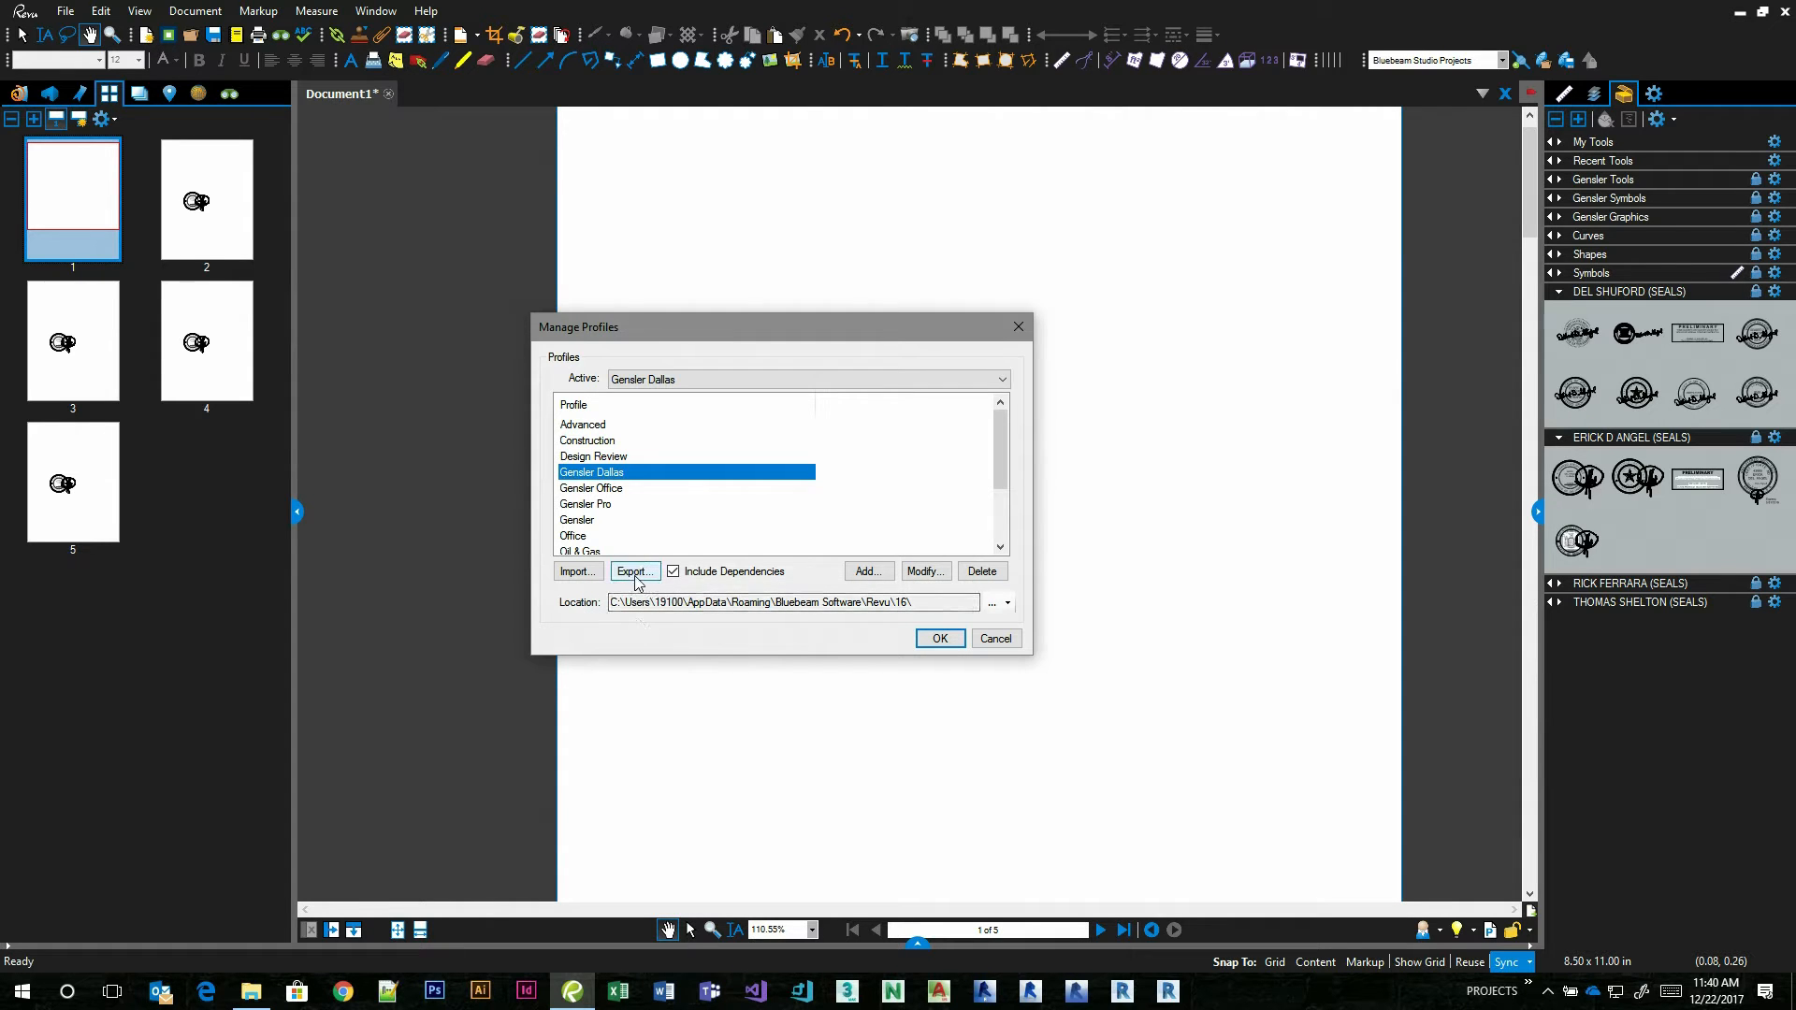
Check the Bluebeam Tool Set folder in File Explorer and set the location in Manage Profiles to Default.
click(252, 990)
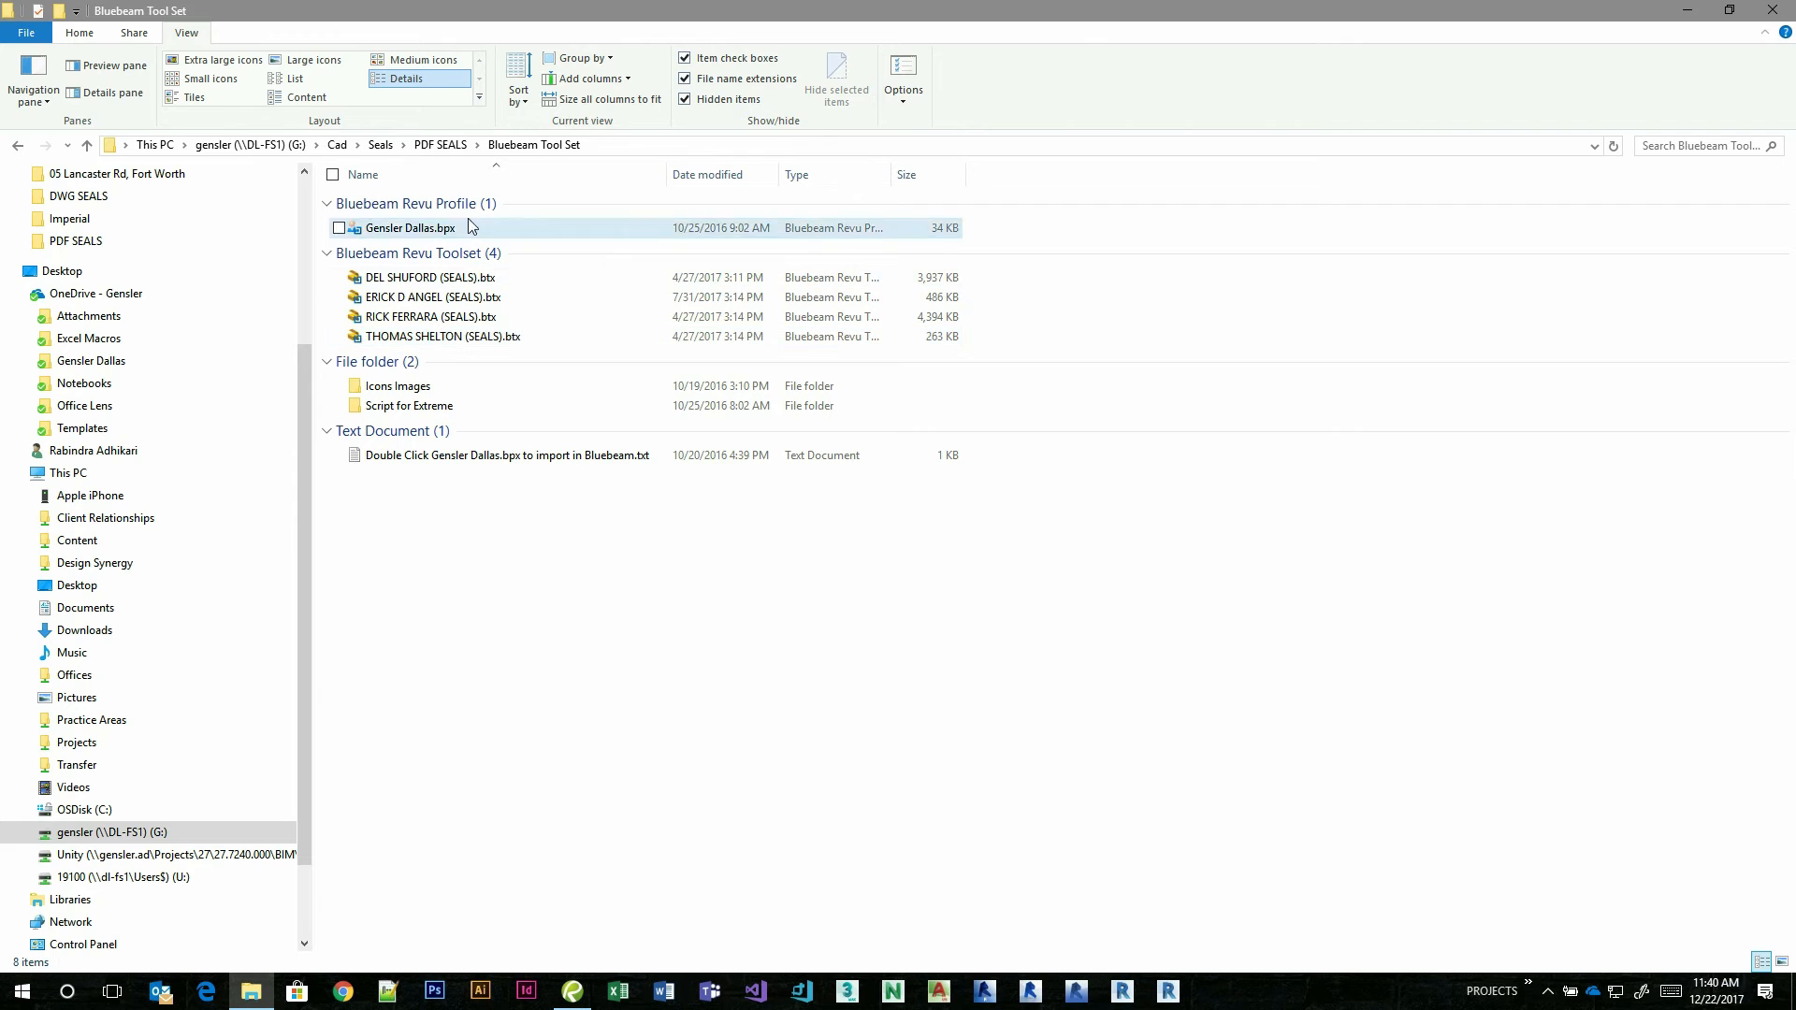
click(1687, 9)
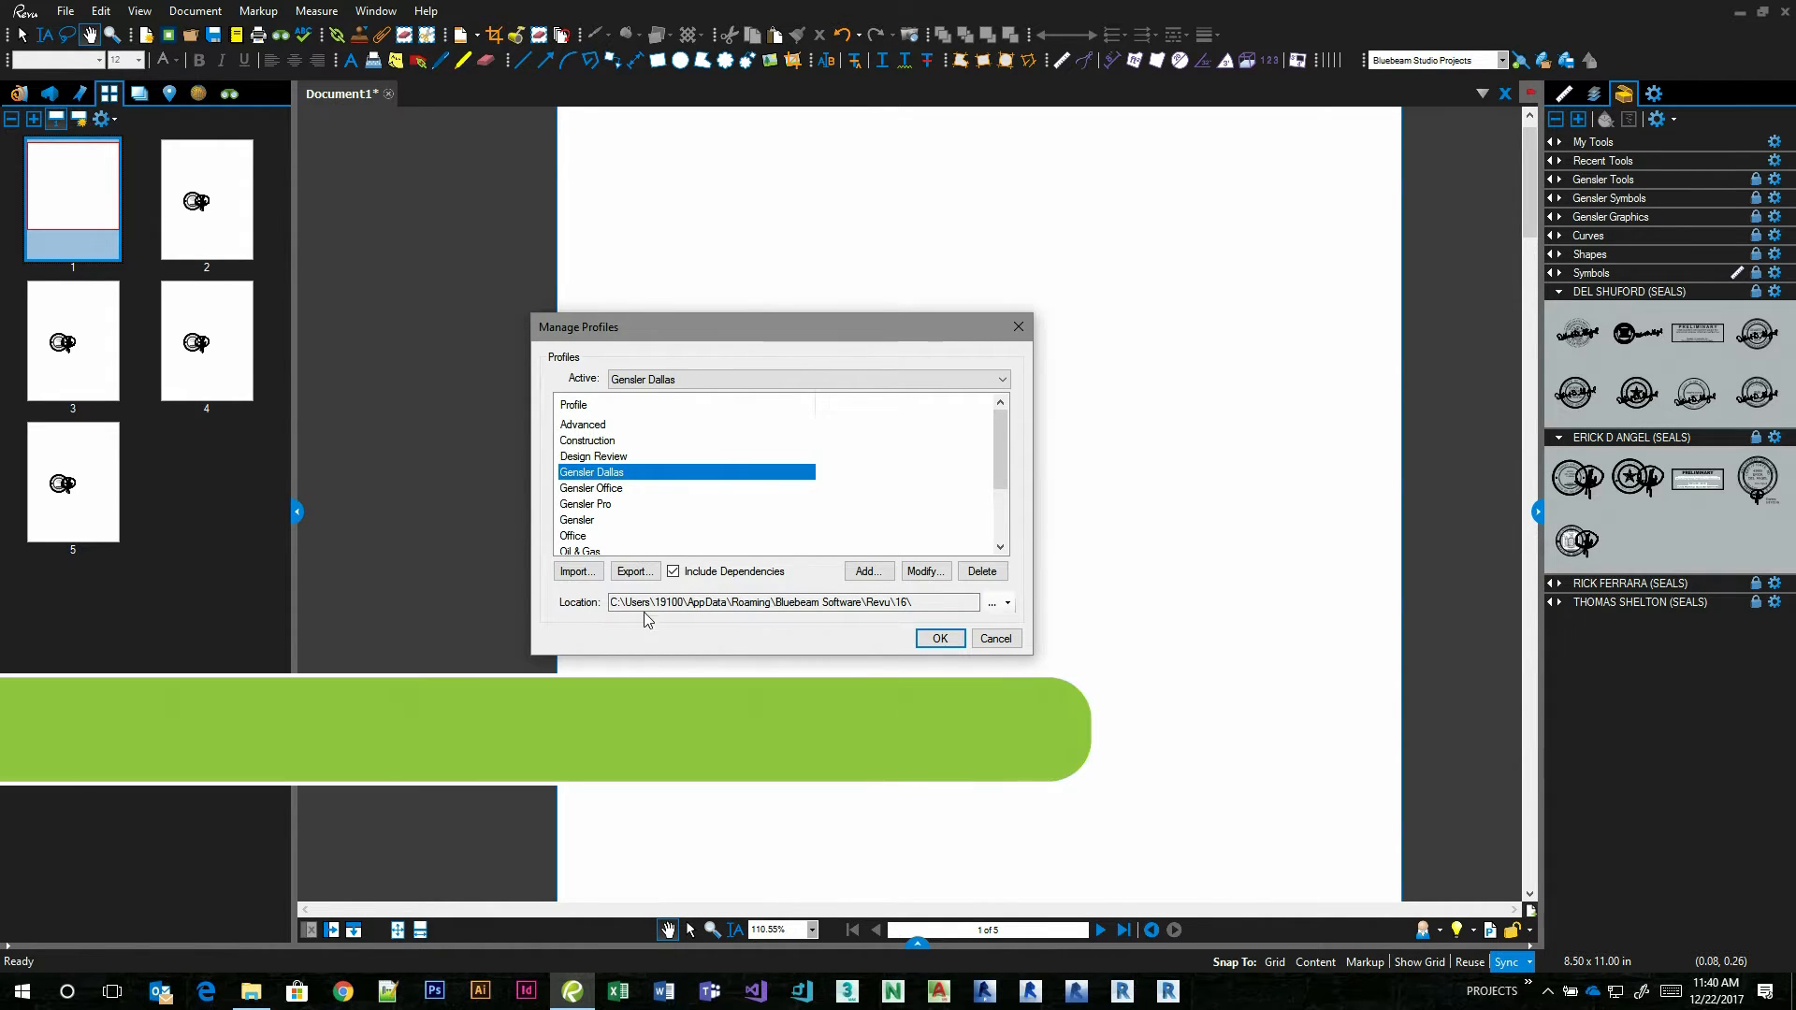
click(1008, 603)
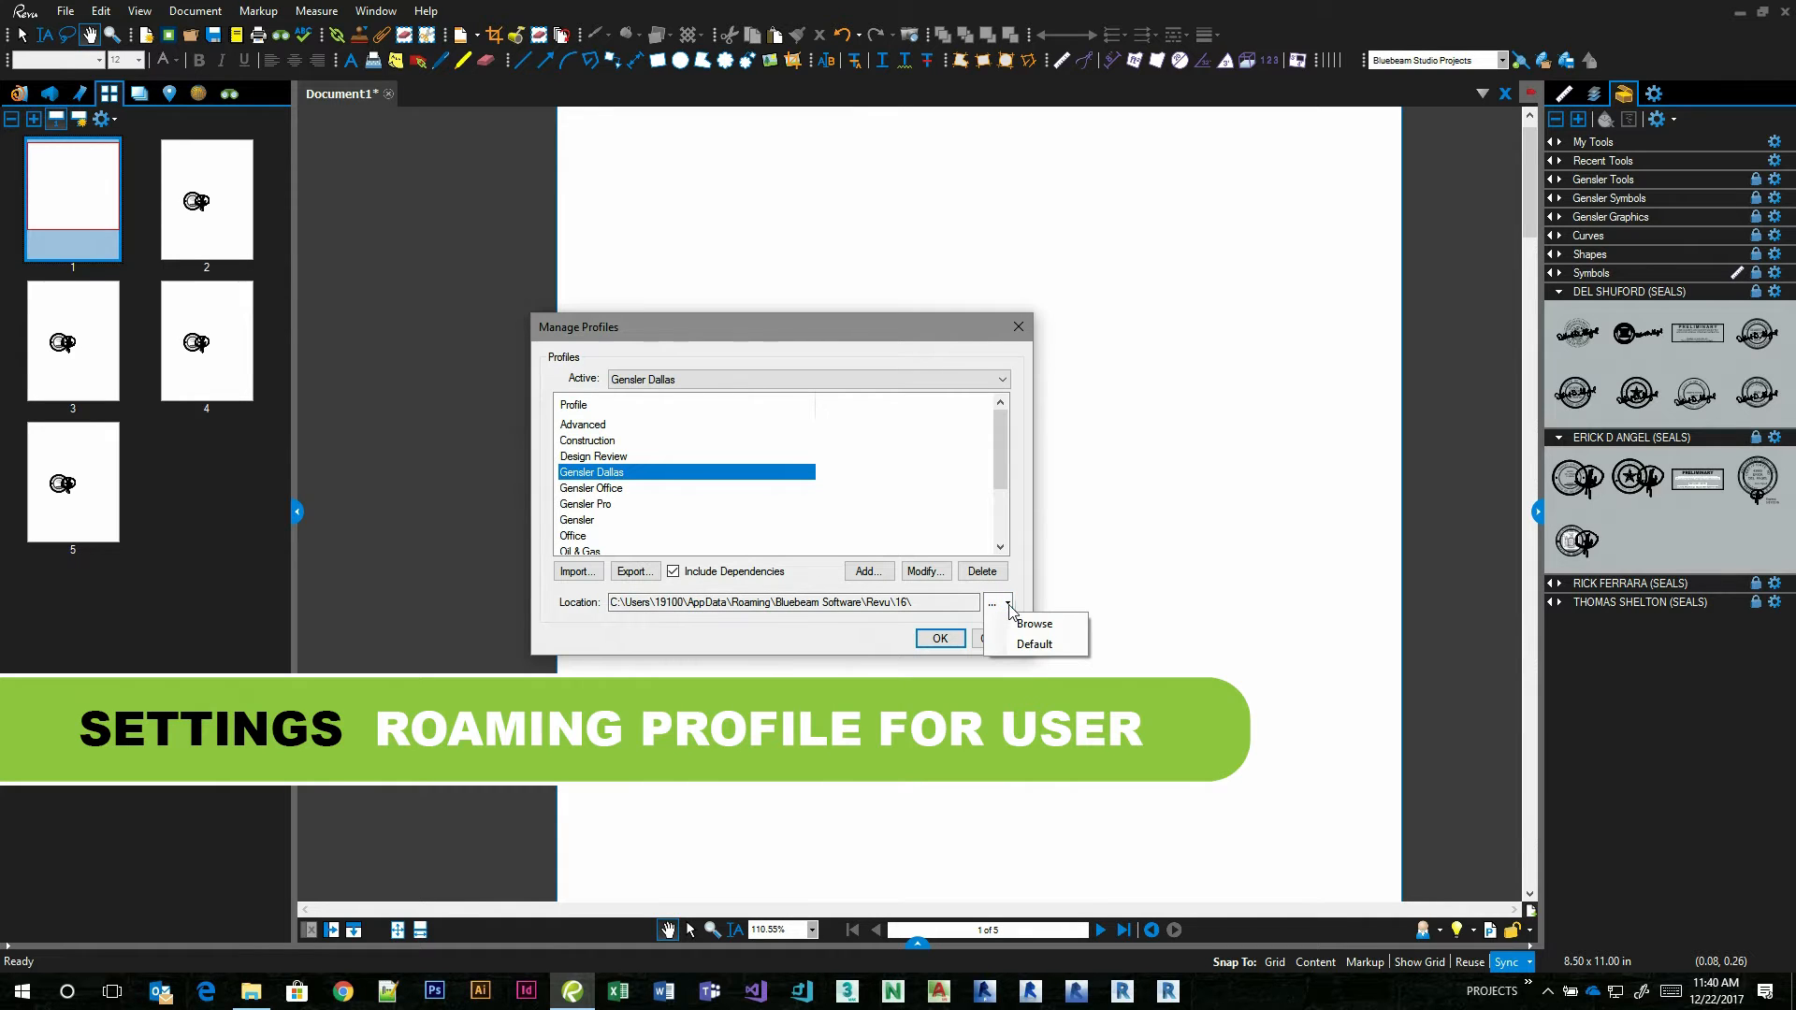
click(1041, 645)
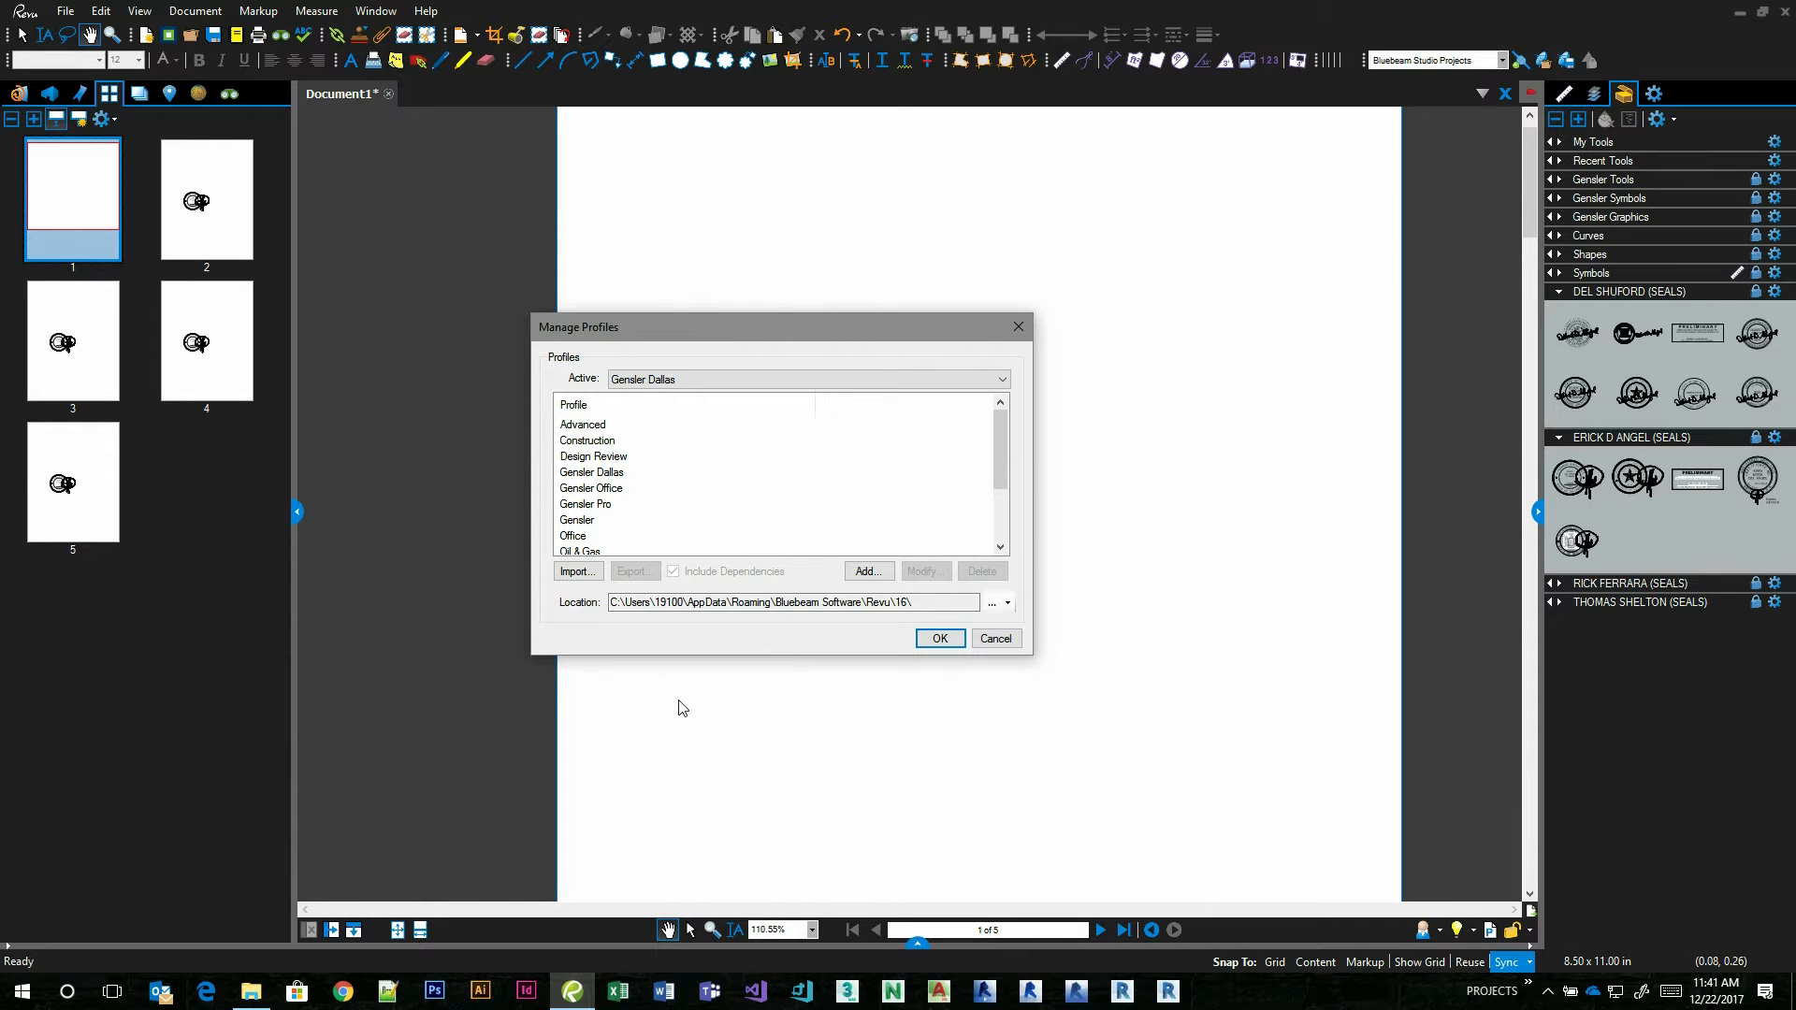
click(246, 930)
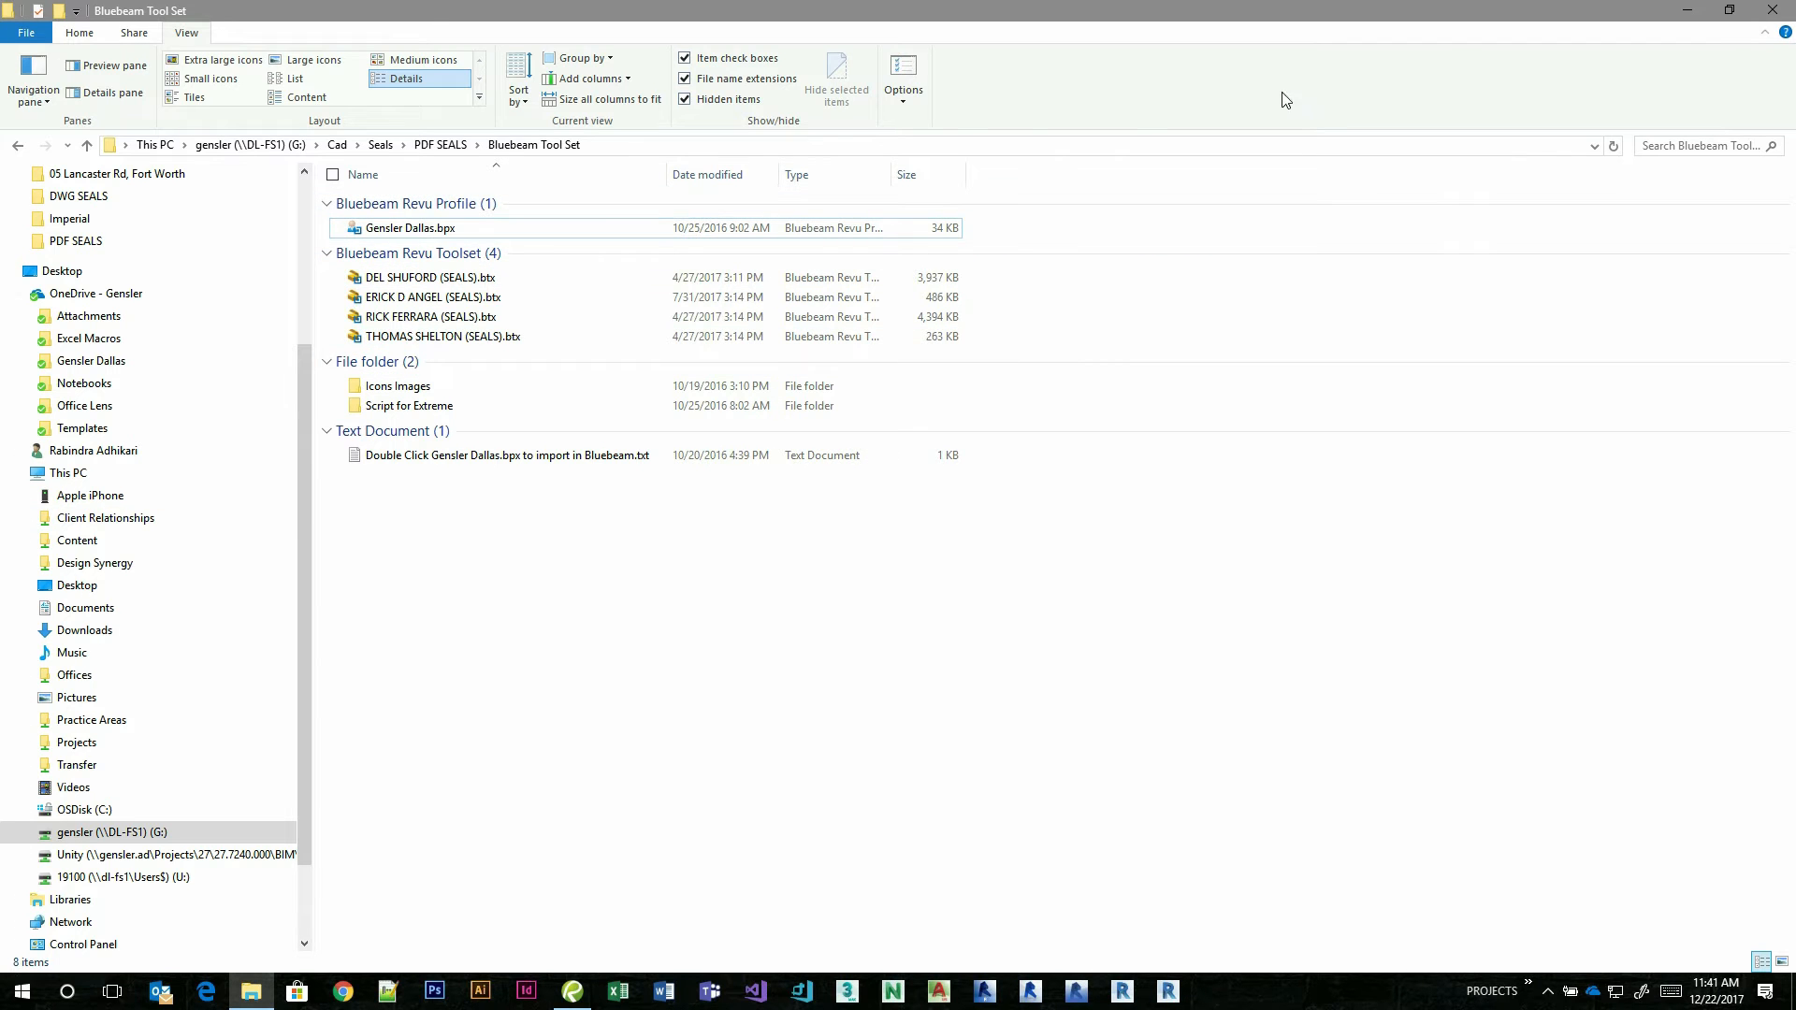
click(1687, 9)
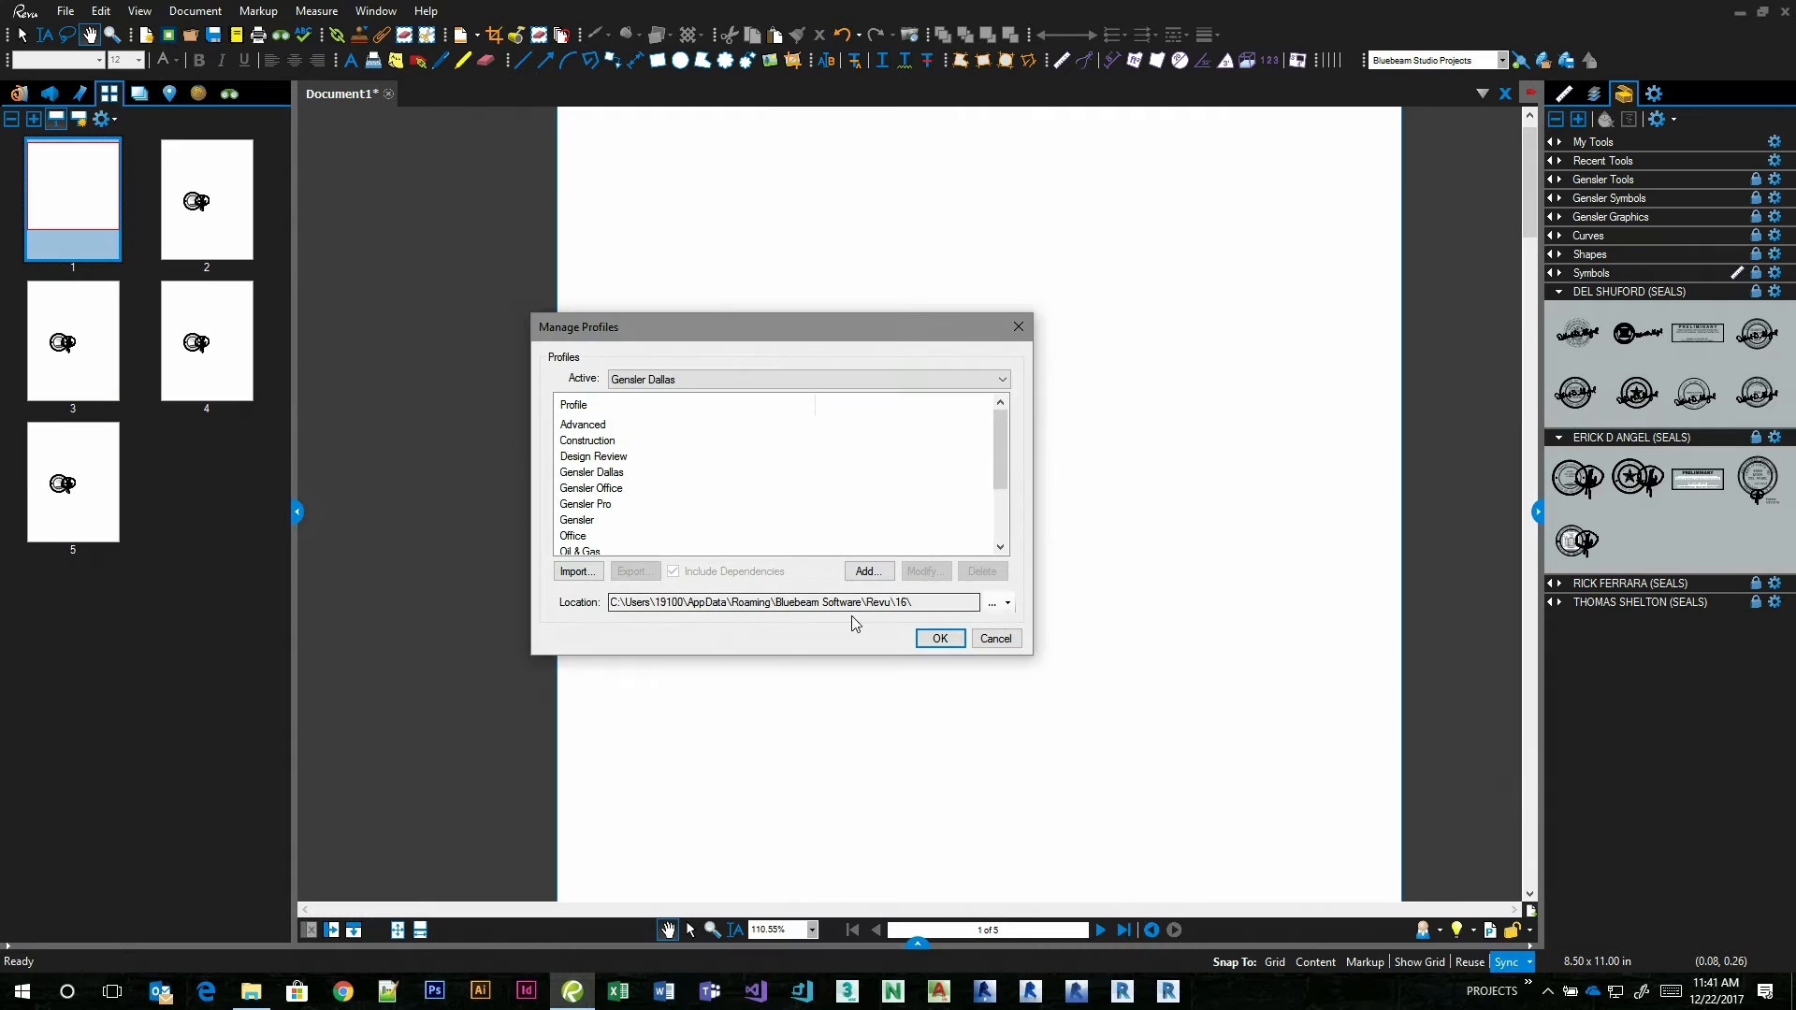
click(1007, 603)
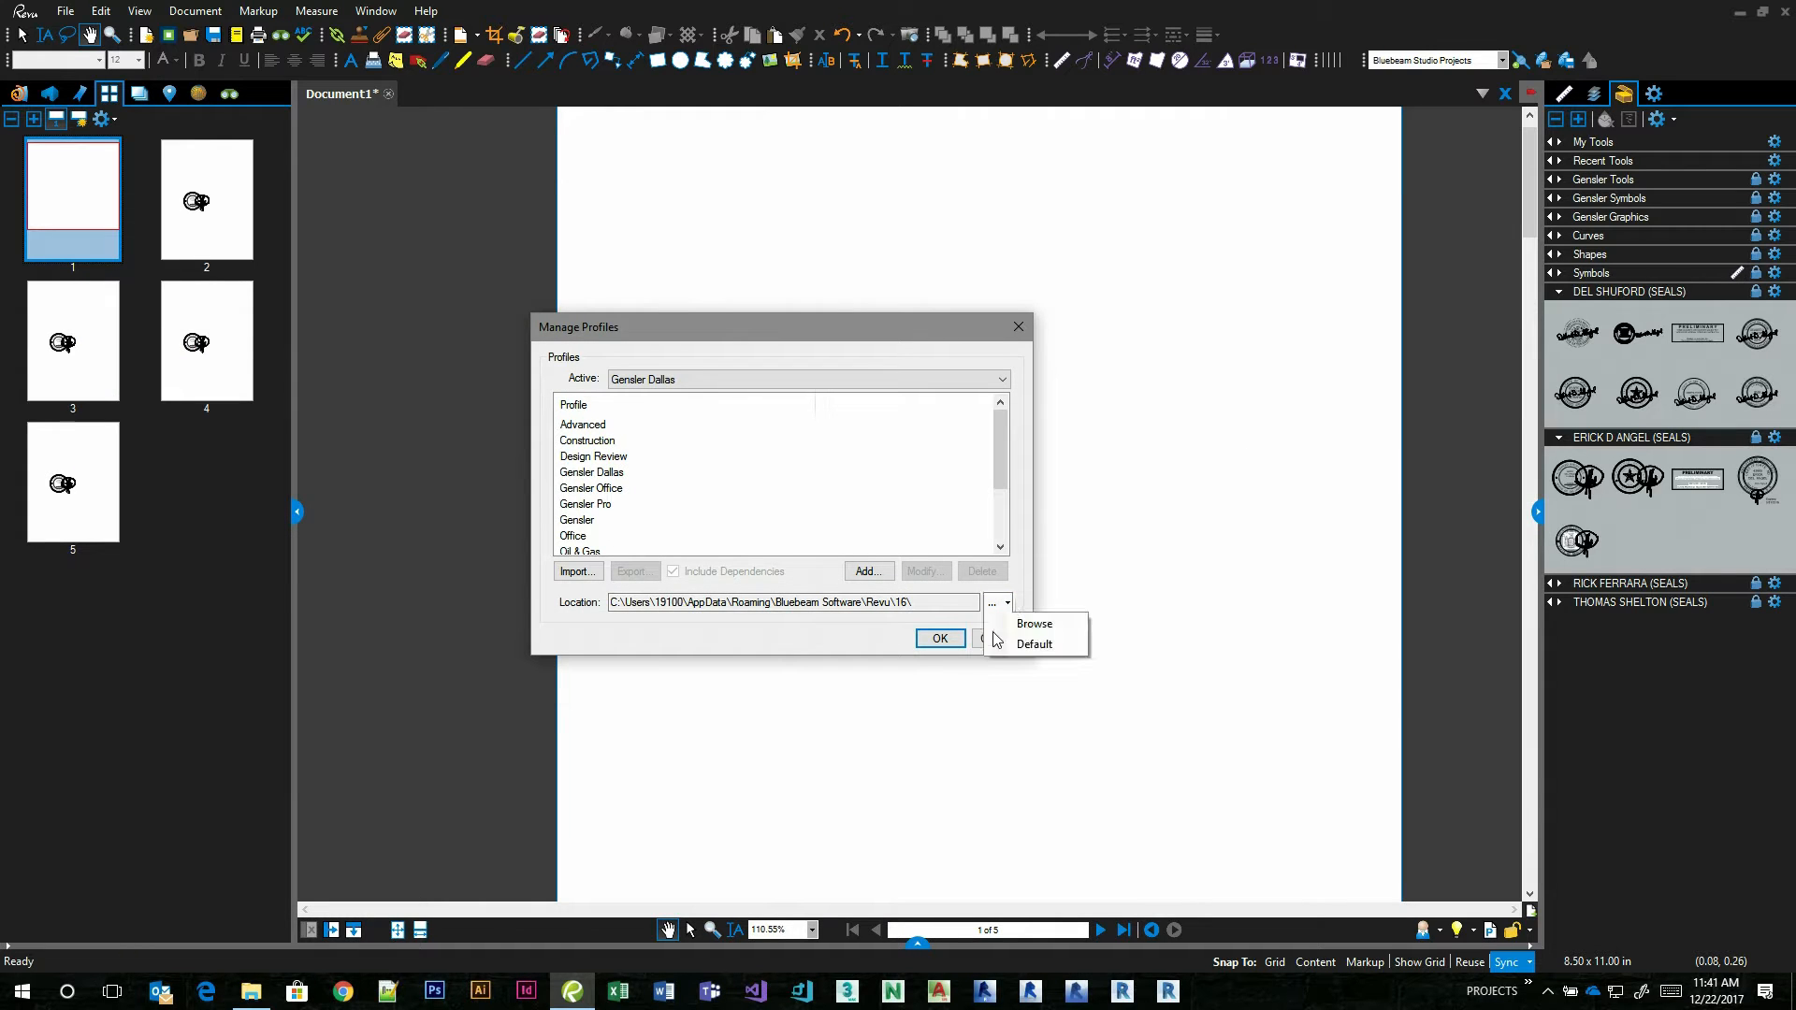
click(1037, 650)
Copy the profiles location path, go to that Revu\16 folder in a new File Explorer window, and look through its profile and toolset files.
drag(654, 599, 682, 602)
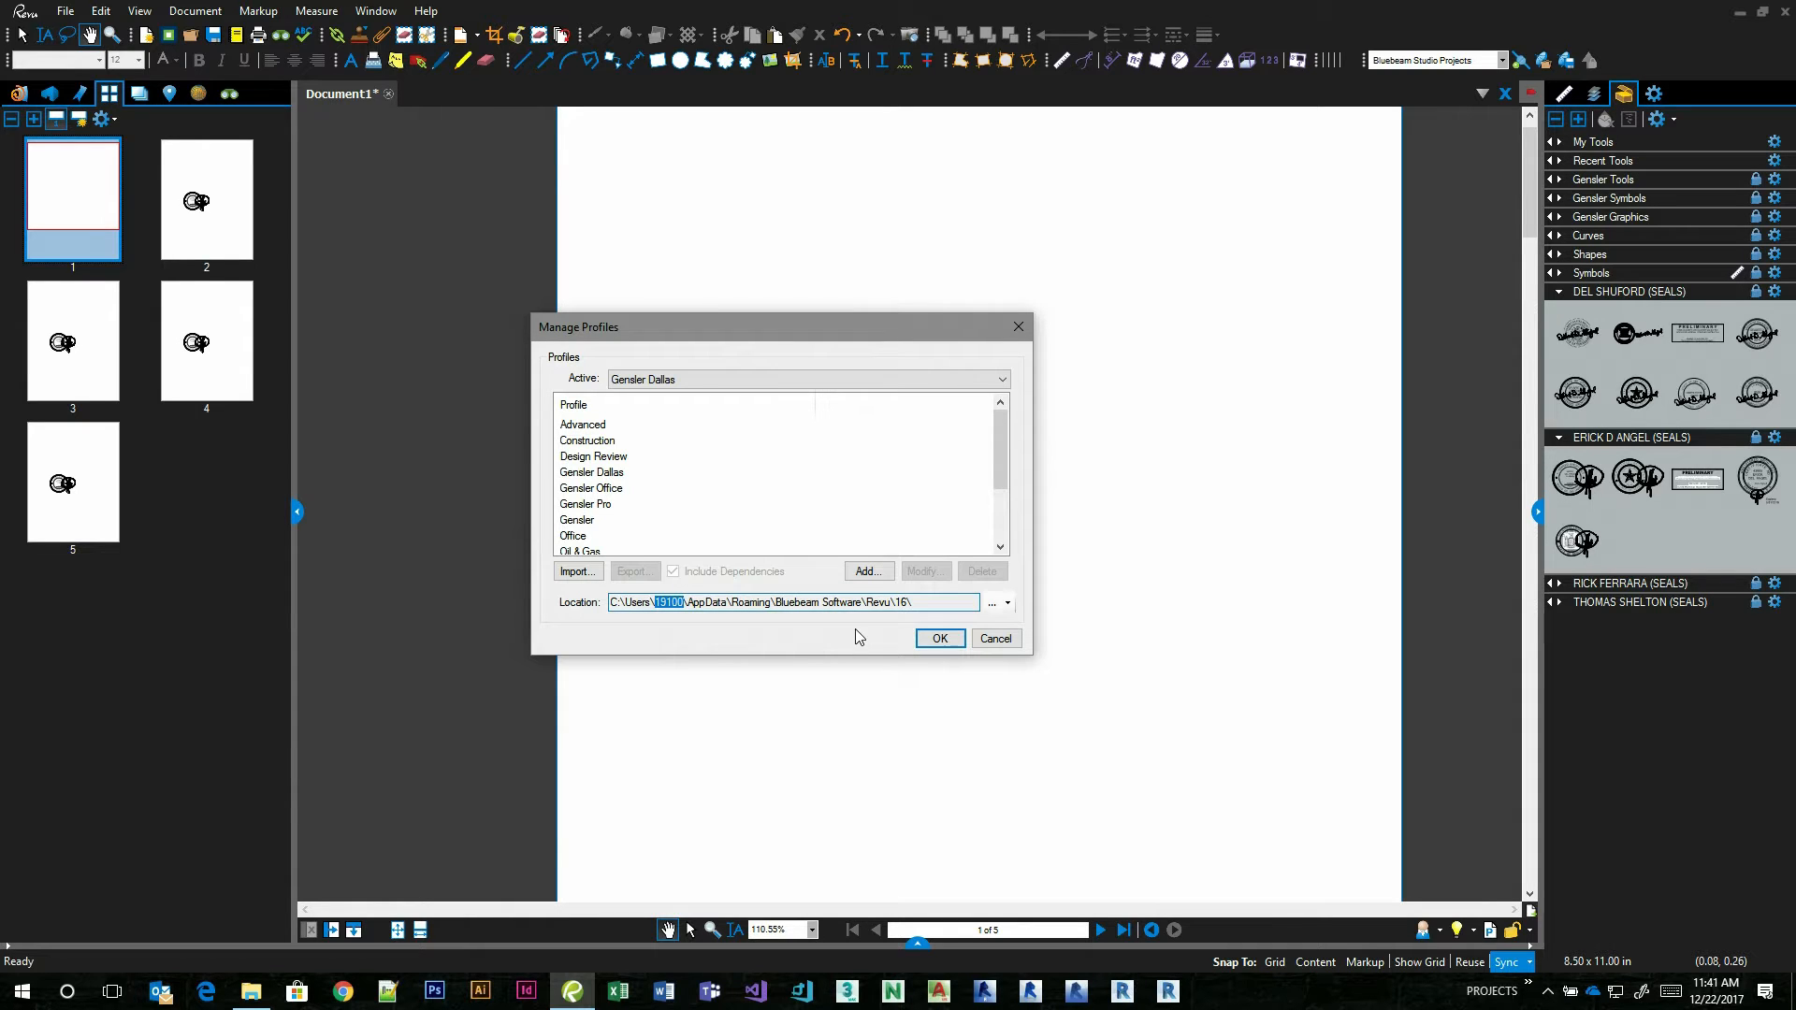
drag(913, 603, 597, 591)
key(ctrl+c)
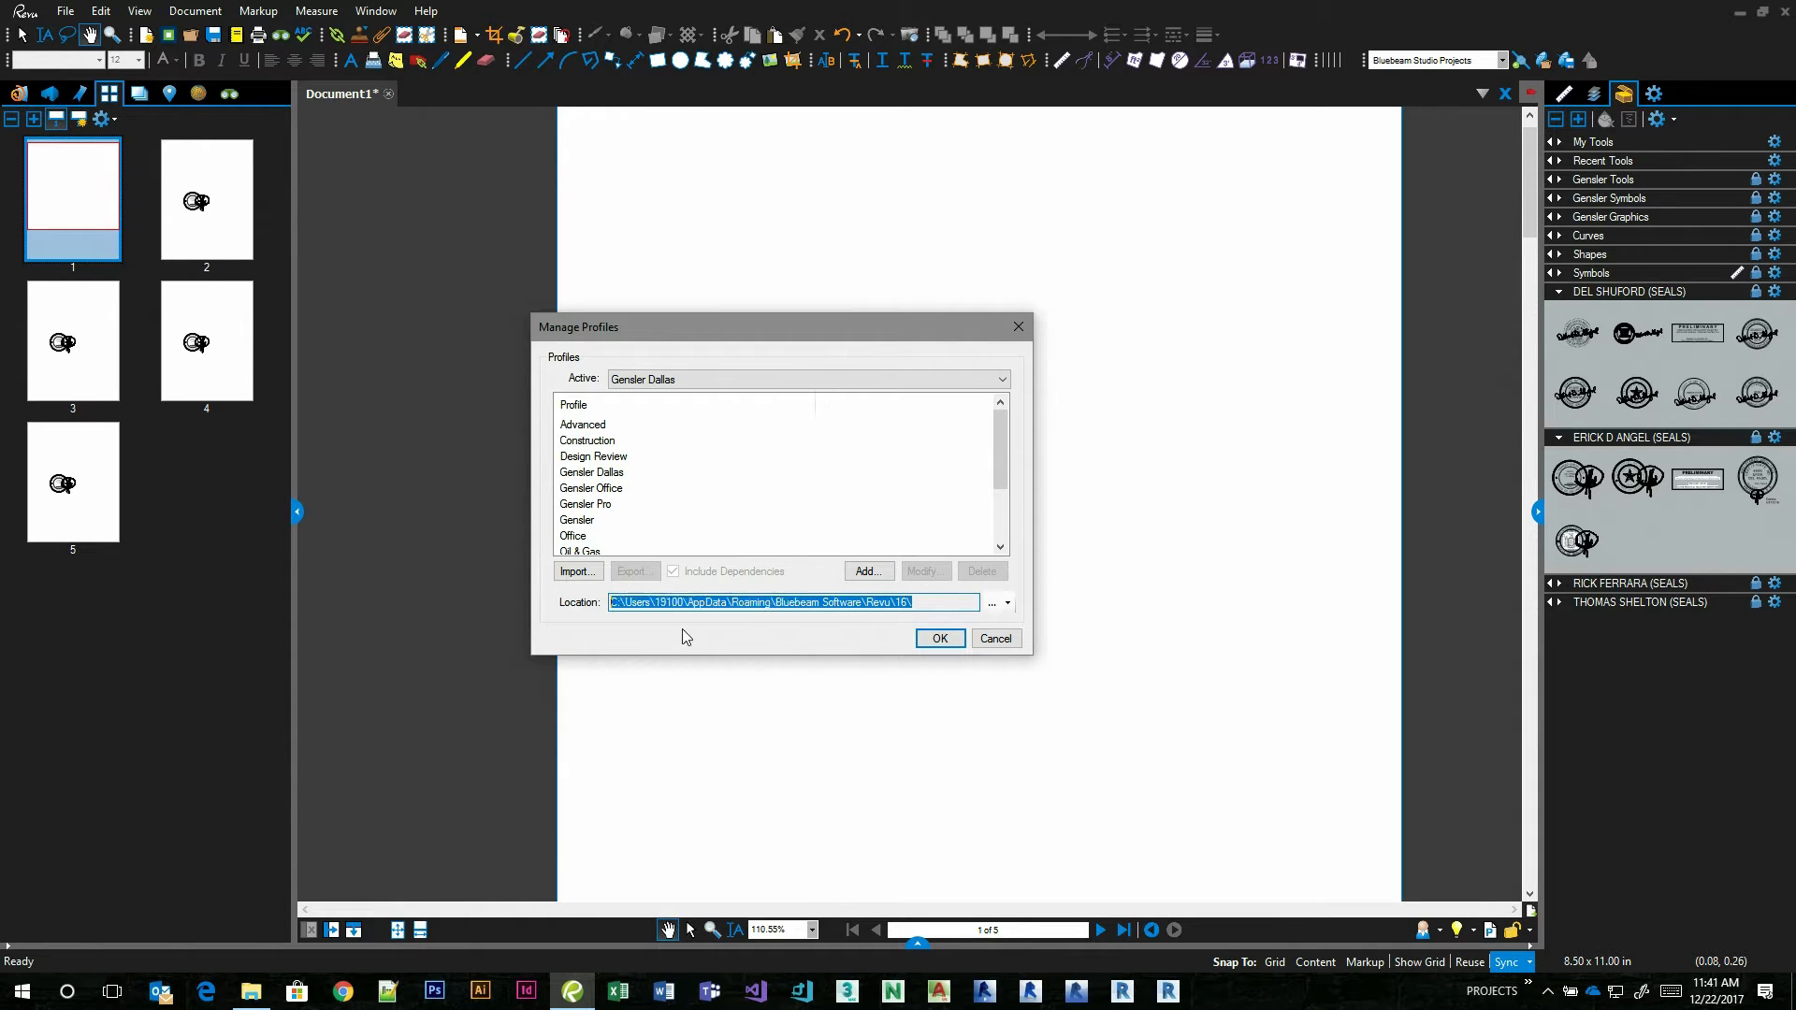
right_click(253, 993)
click(195, 893)
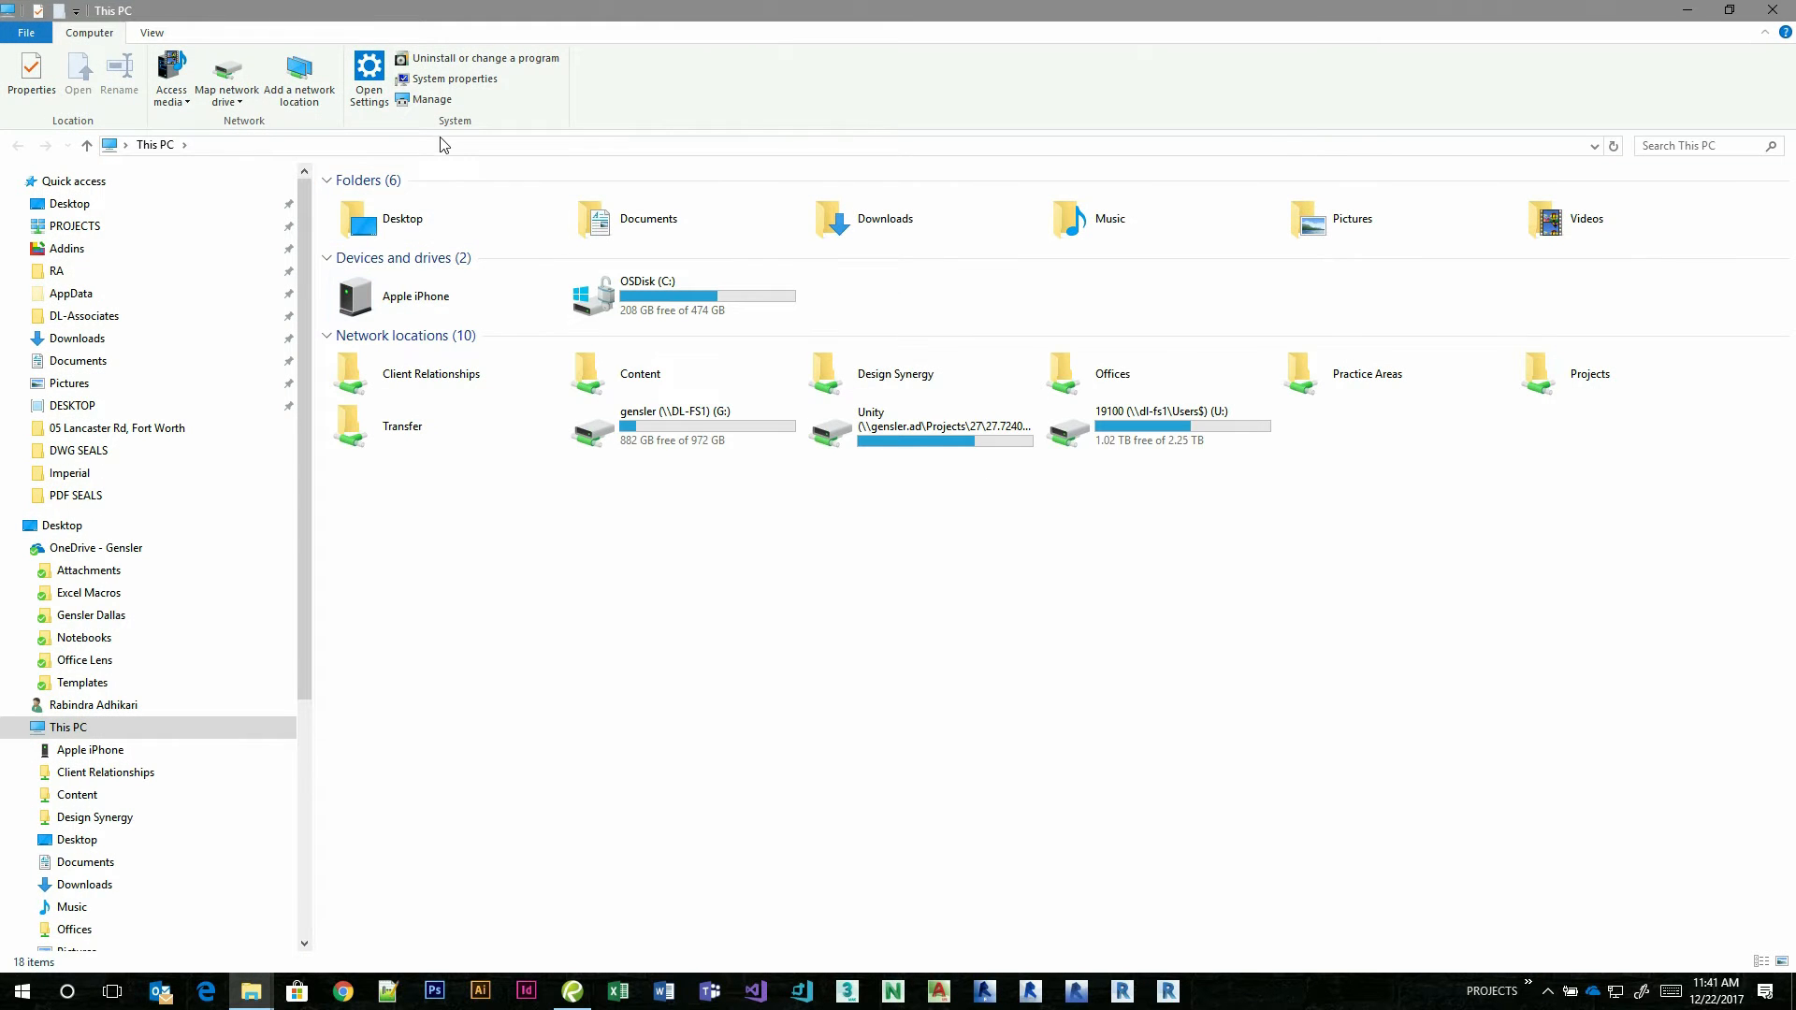
click(442, 144)
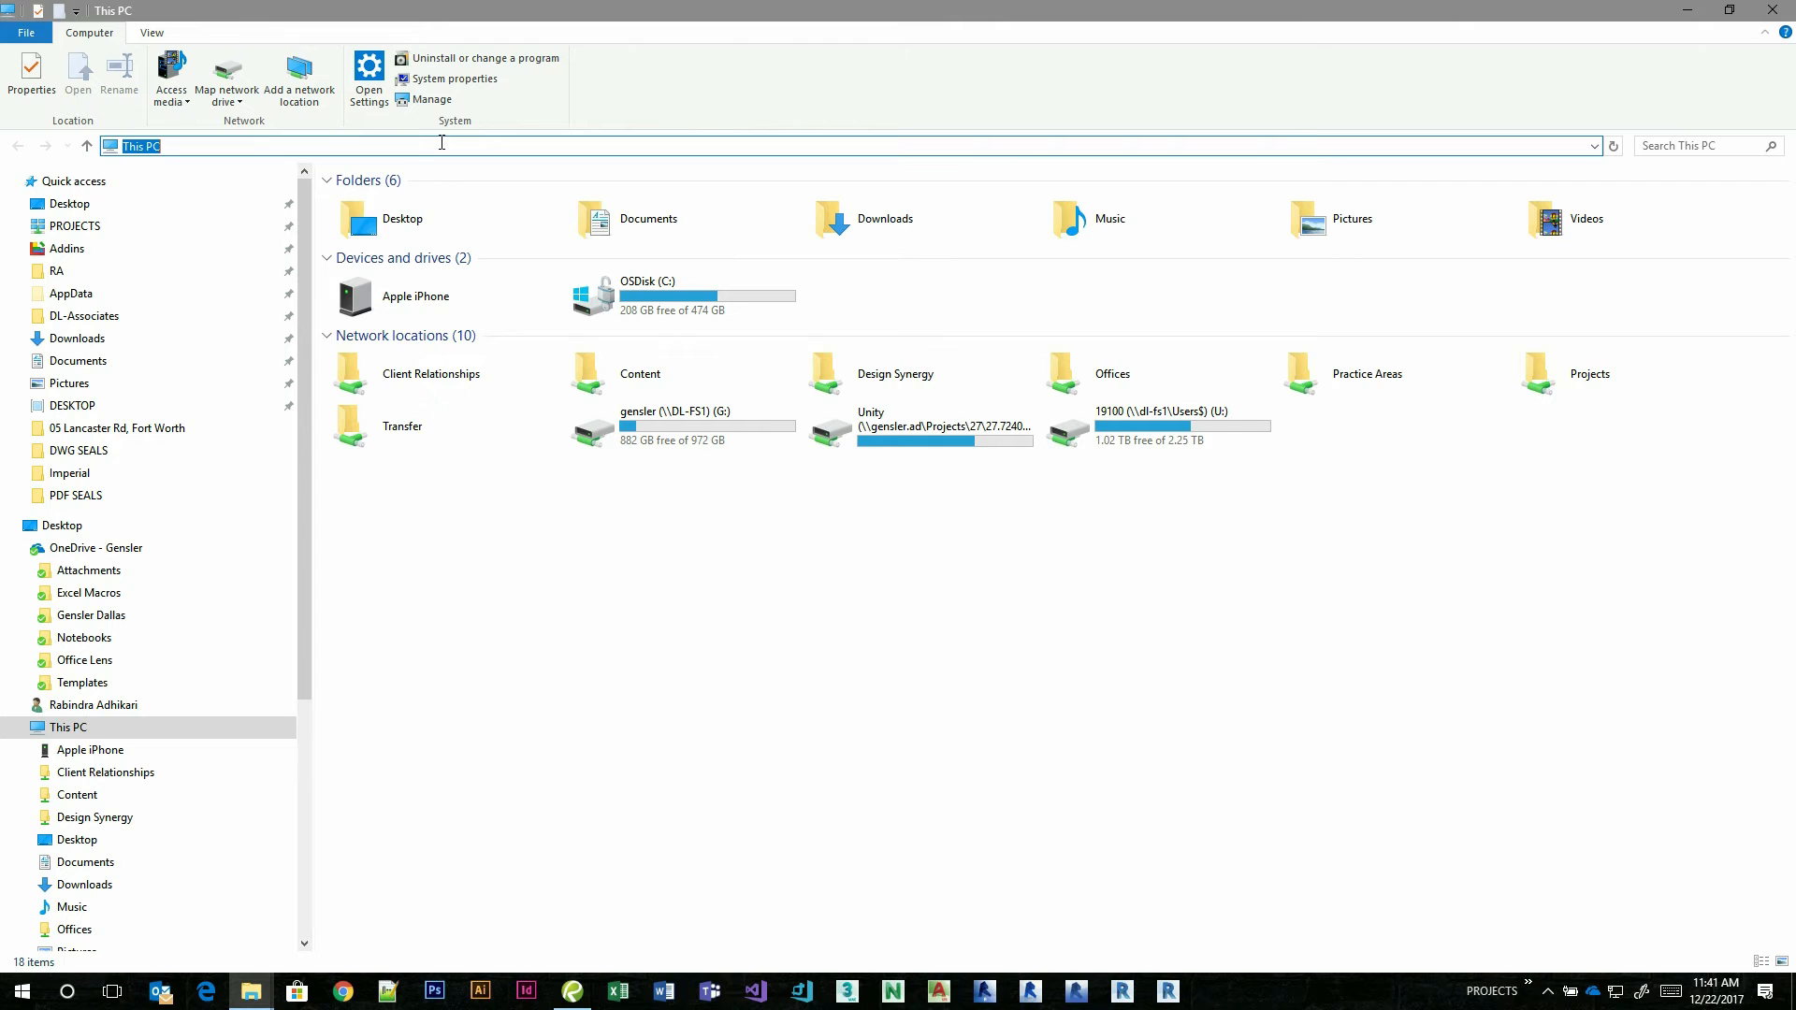
key(ctrl+v)
key(Return)
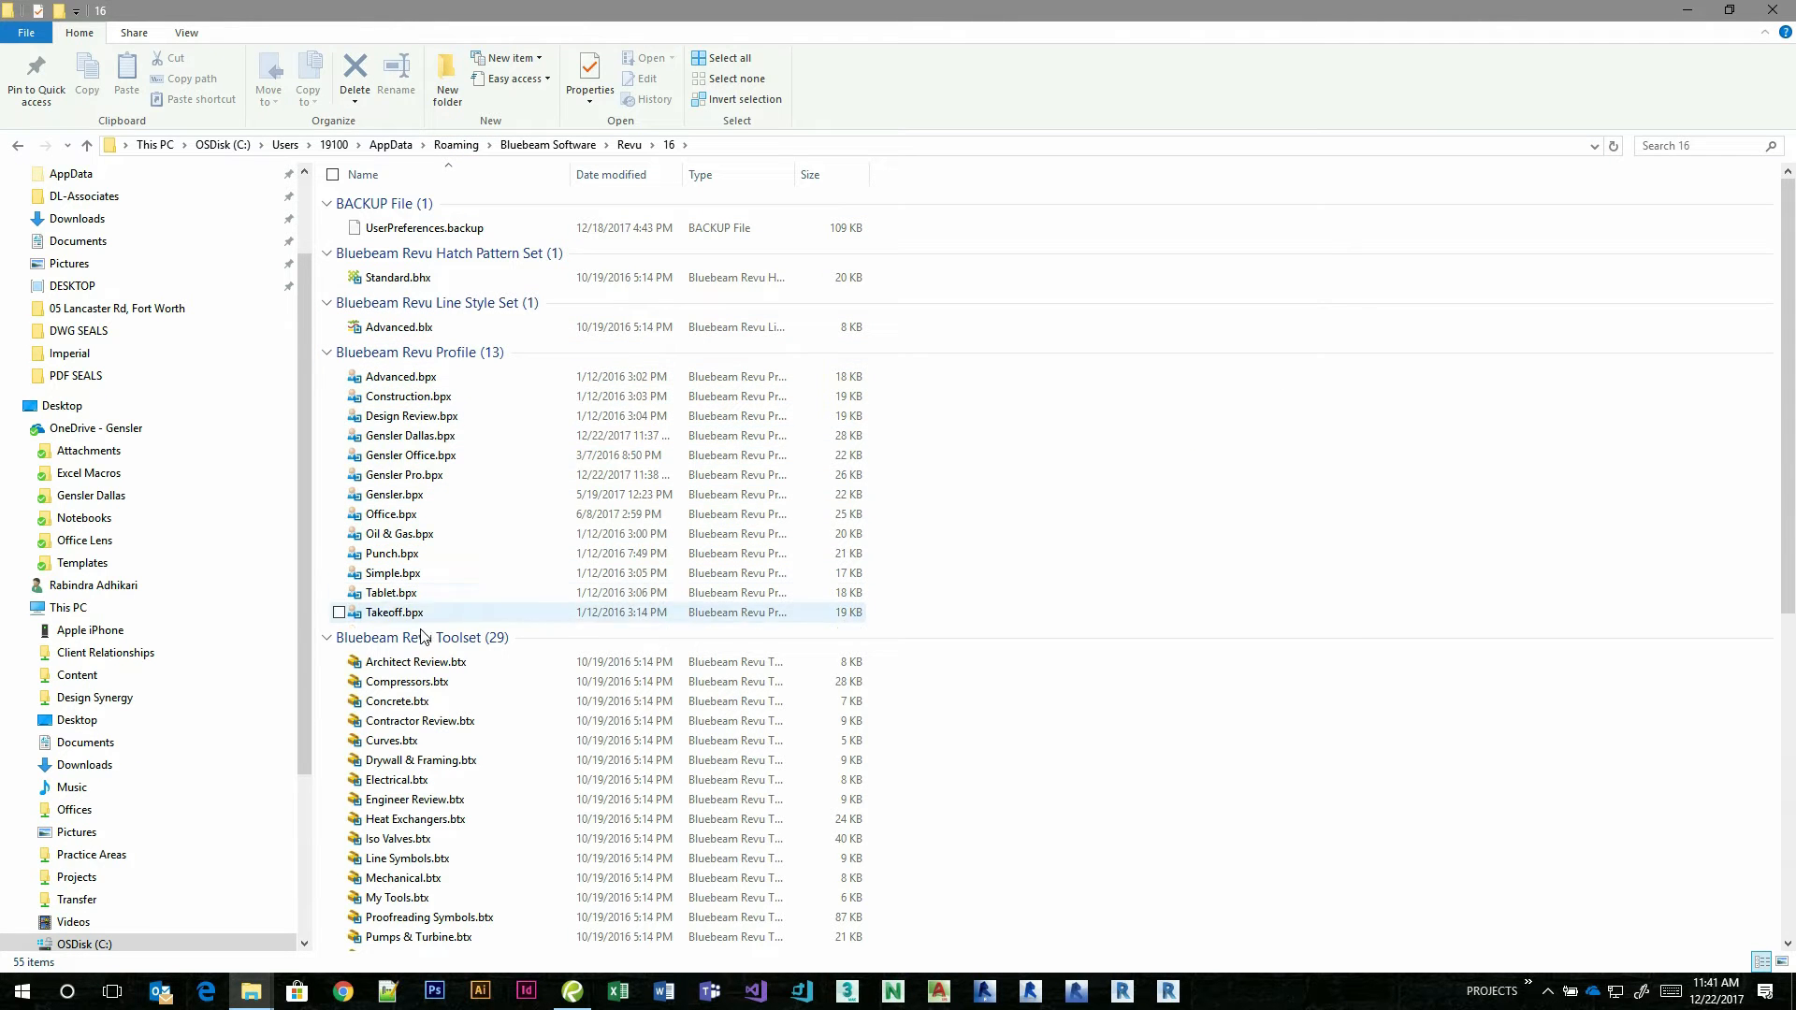
scroll(525, 654, down, 3)
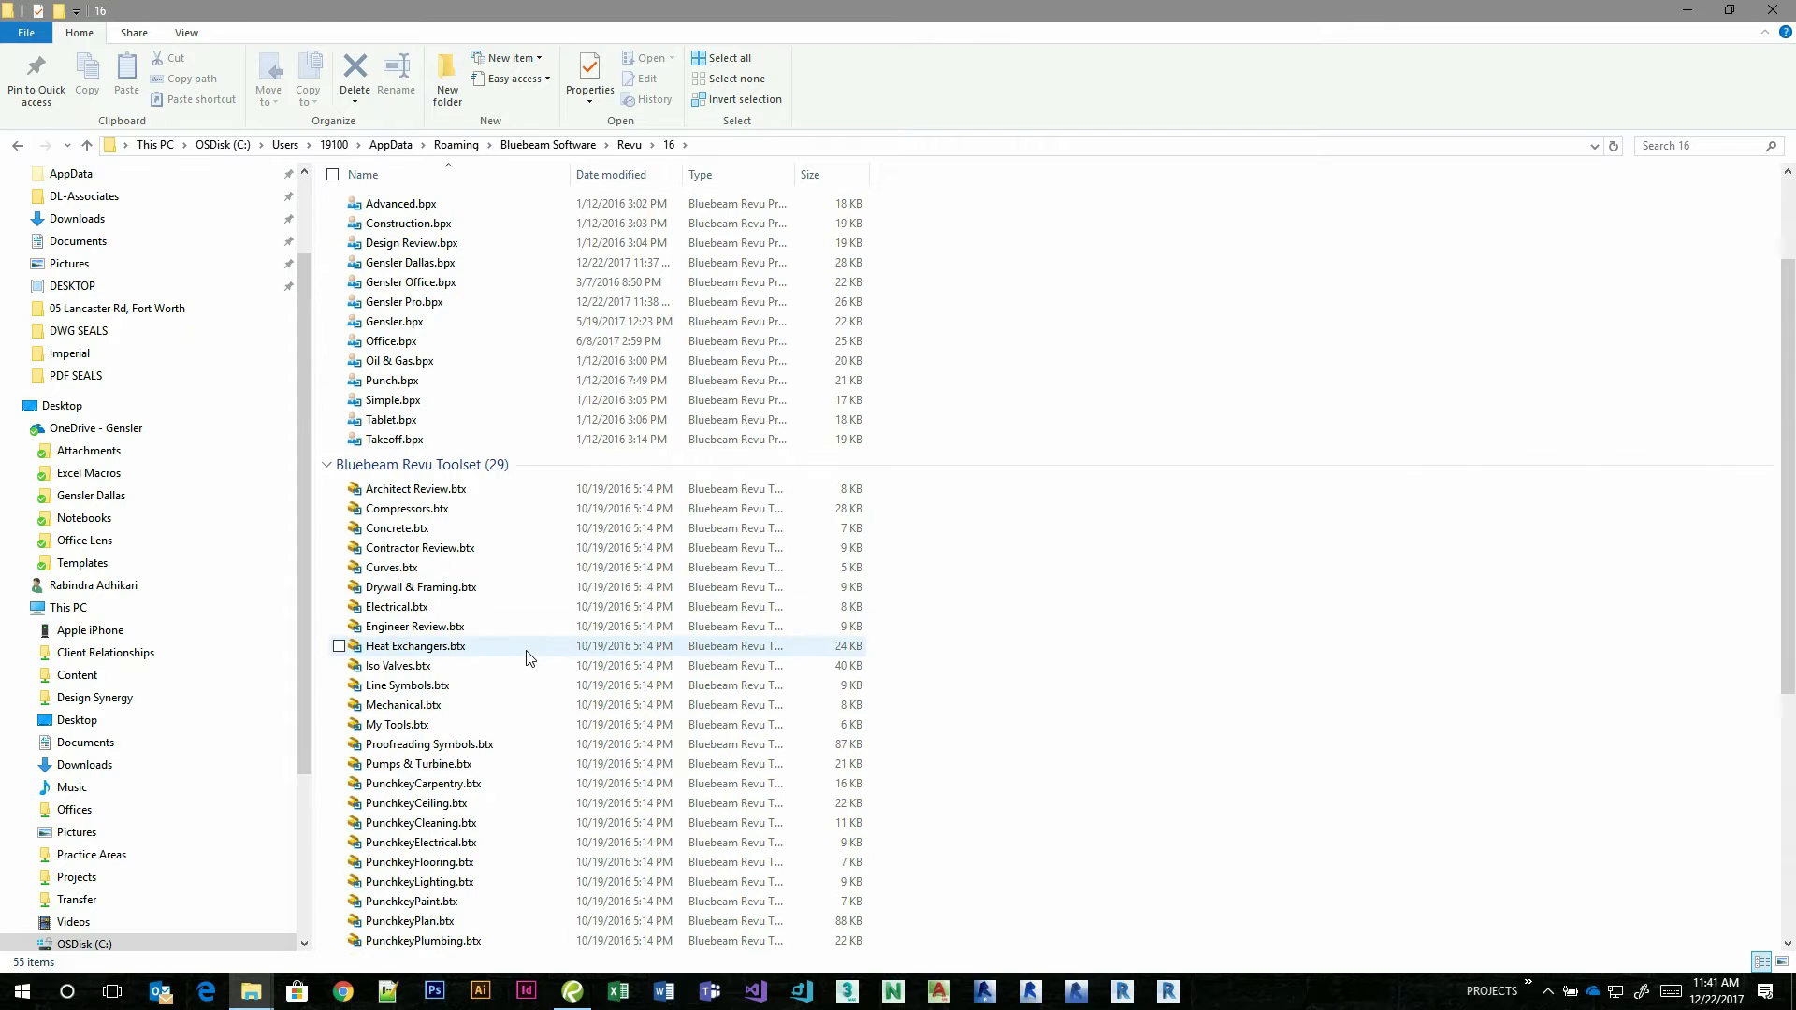
scroll(477, 508, down, 2)
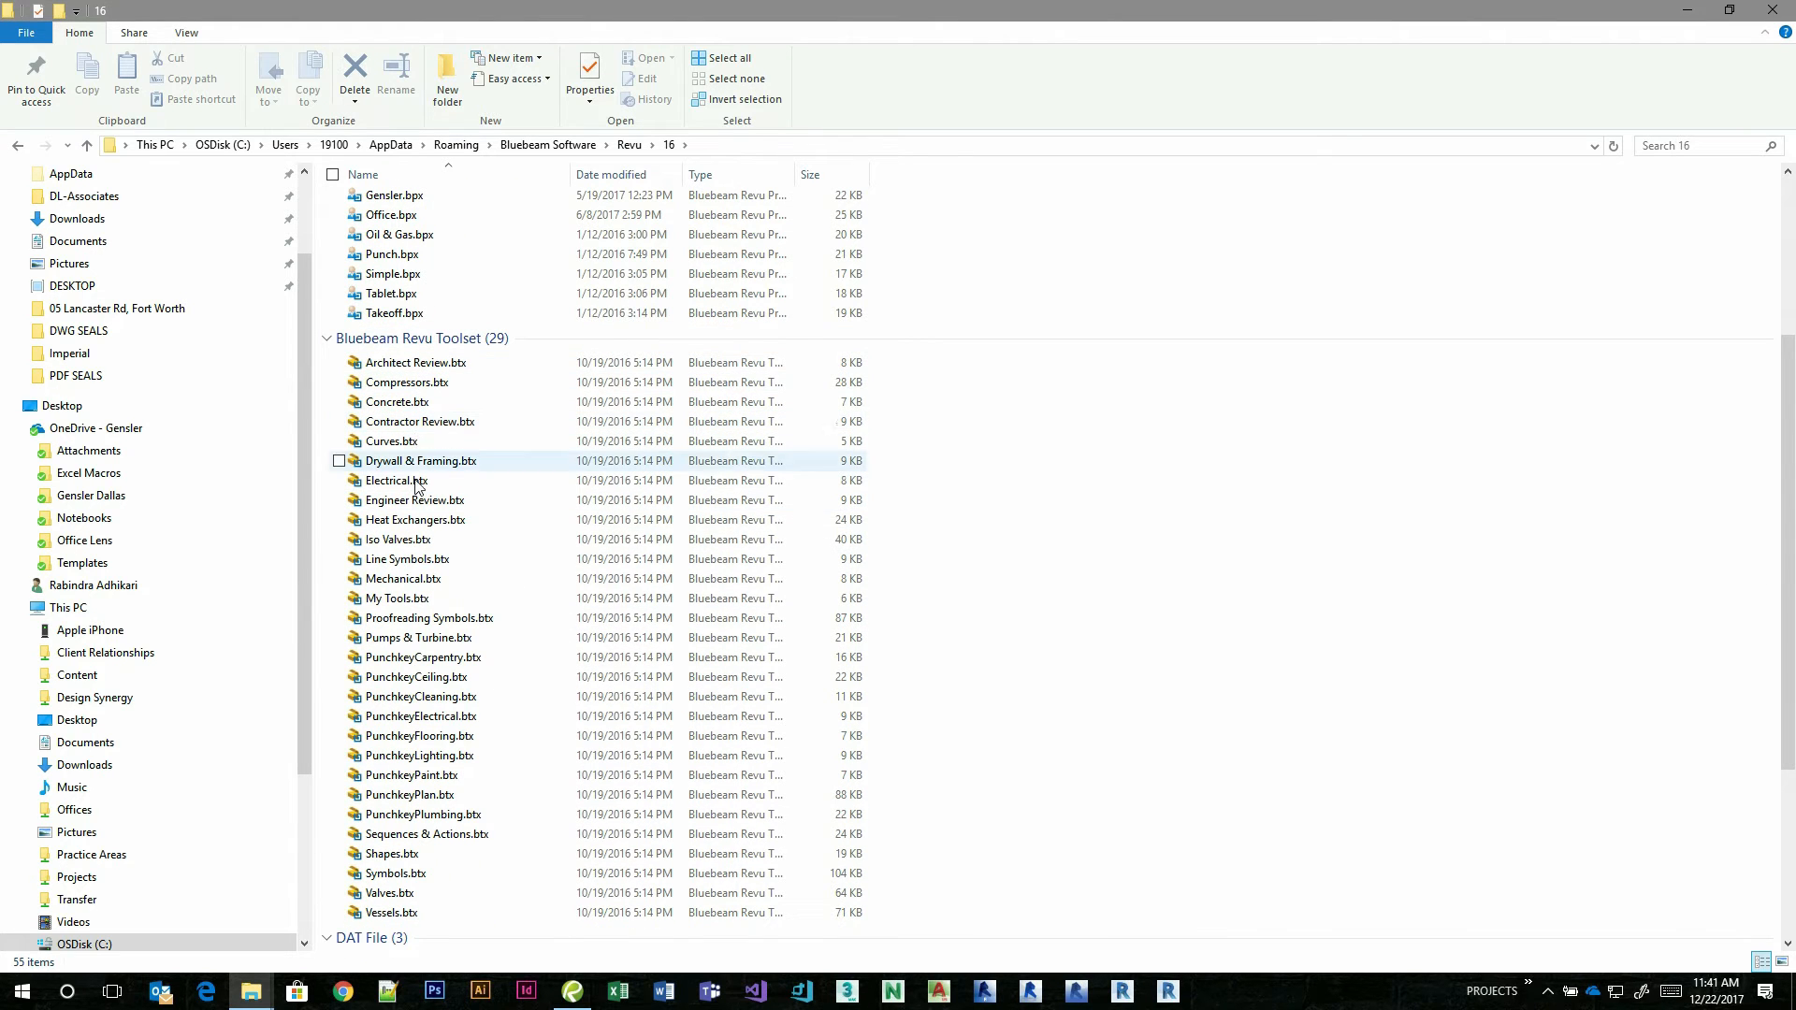
Look through the remaining toolset, DAT and XML files in the Revu\16 folder, return to Revu and cancel Manage Profiles.
scroll(498, 668, down, 3)
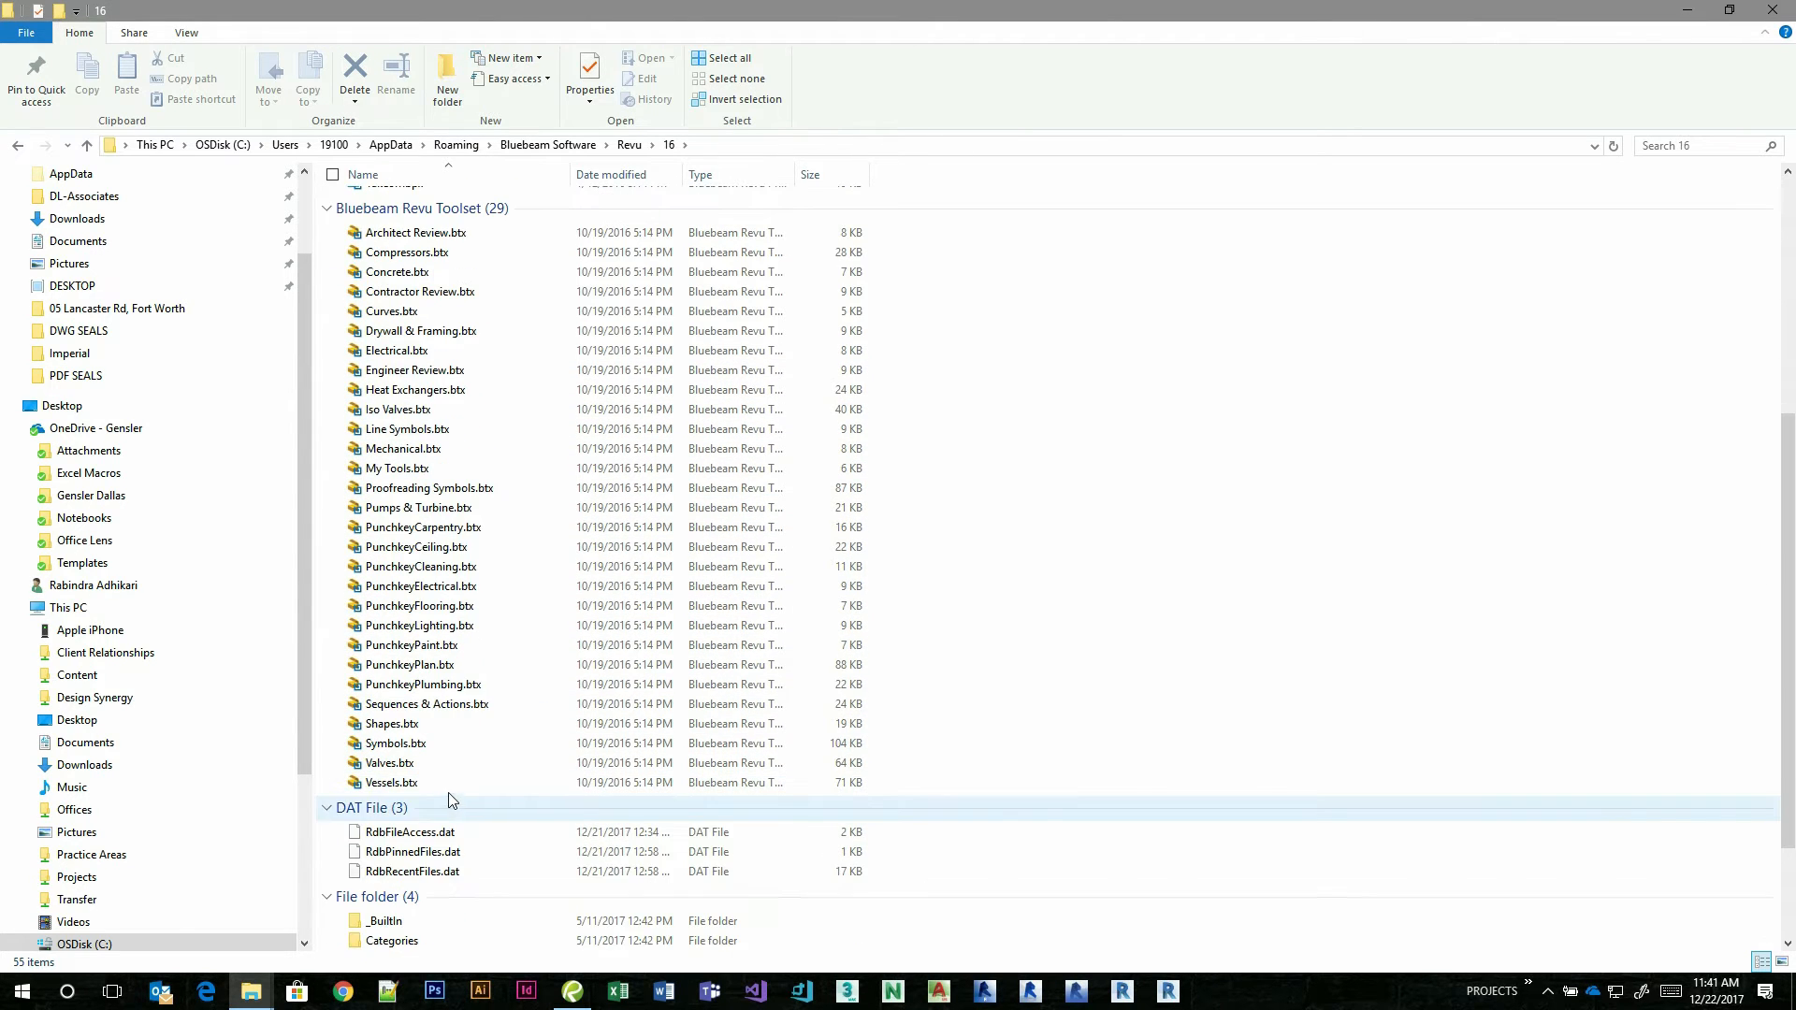
scroll(496, 668, down, 1)
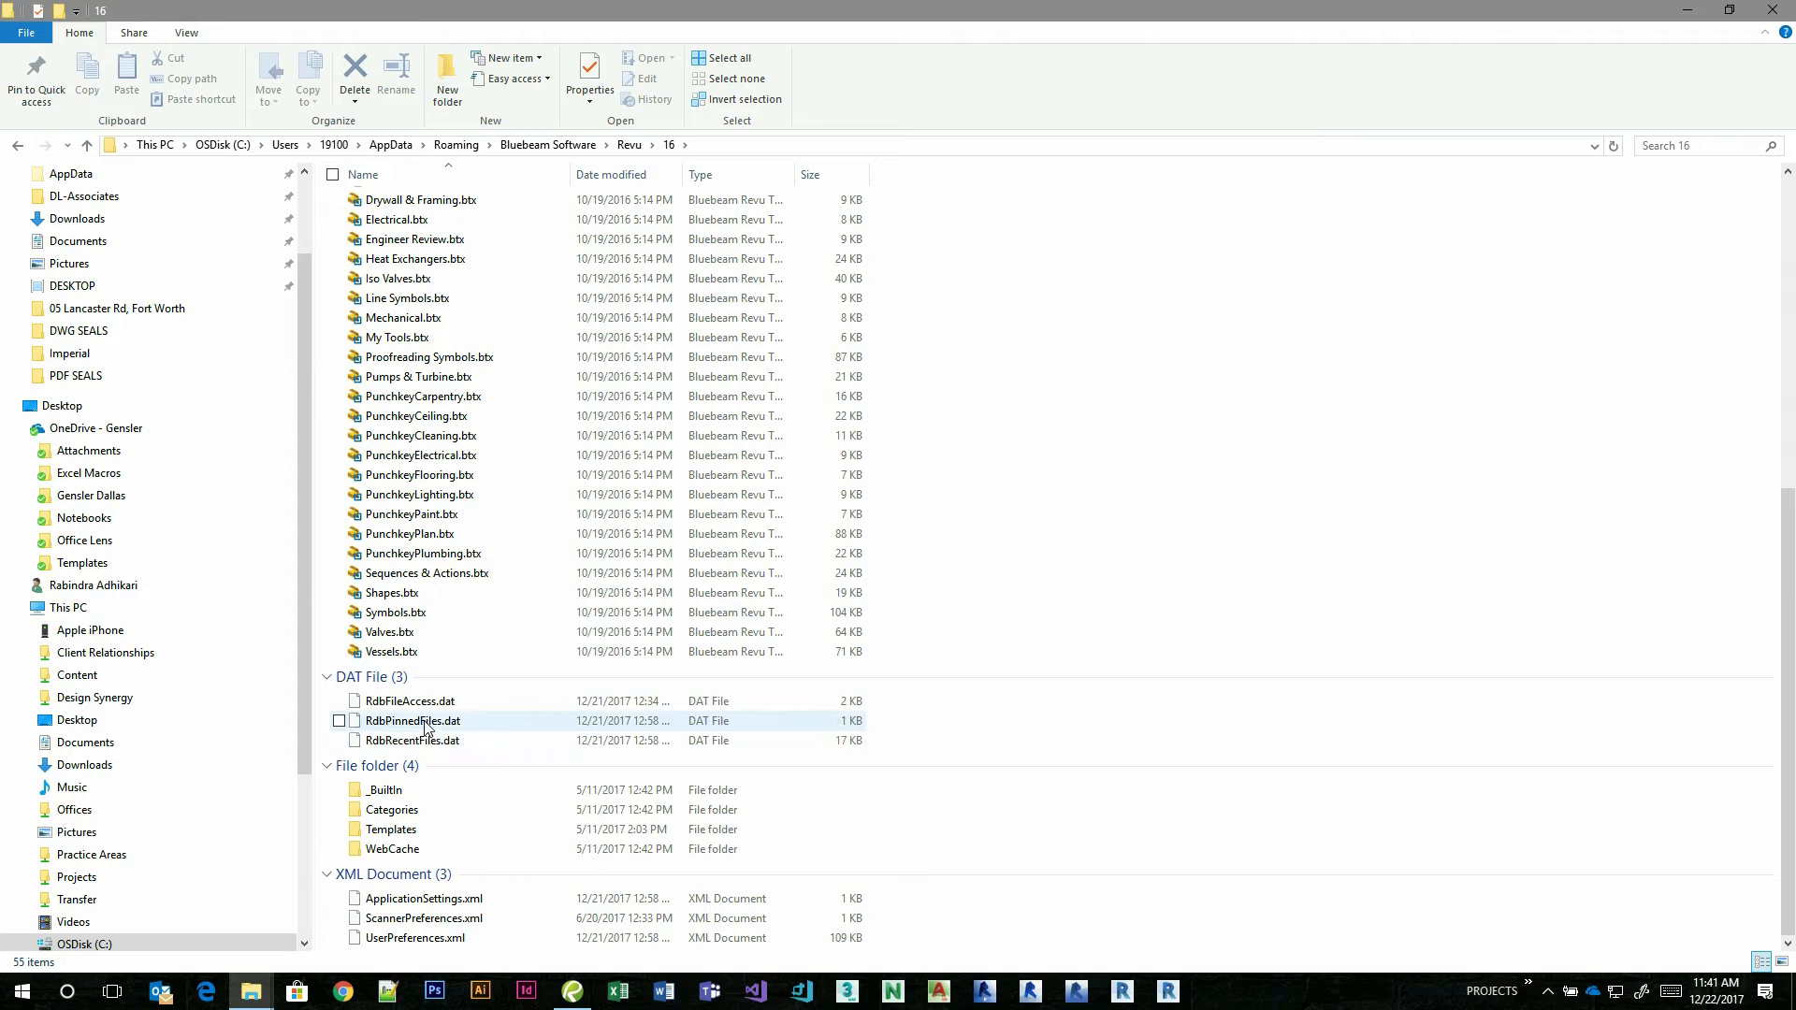
click(572, 992)
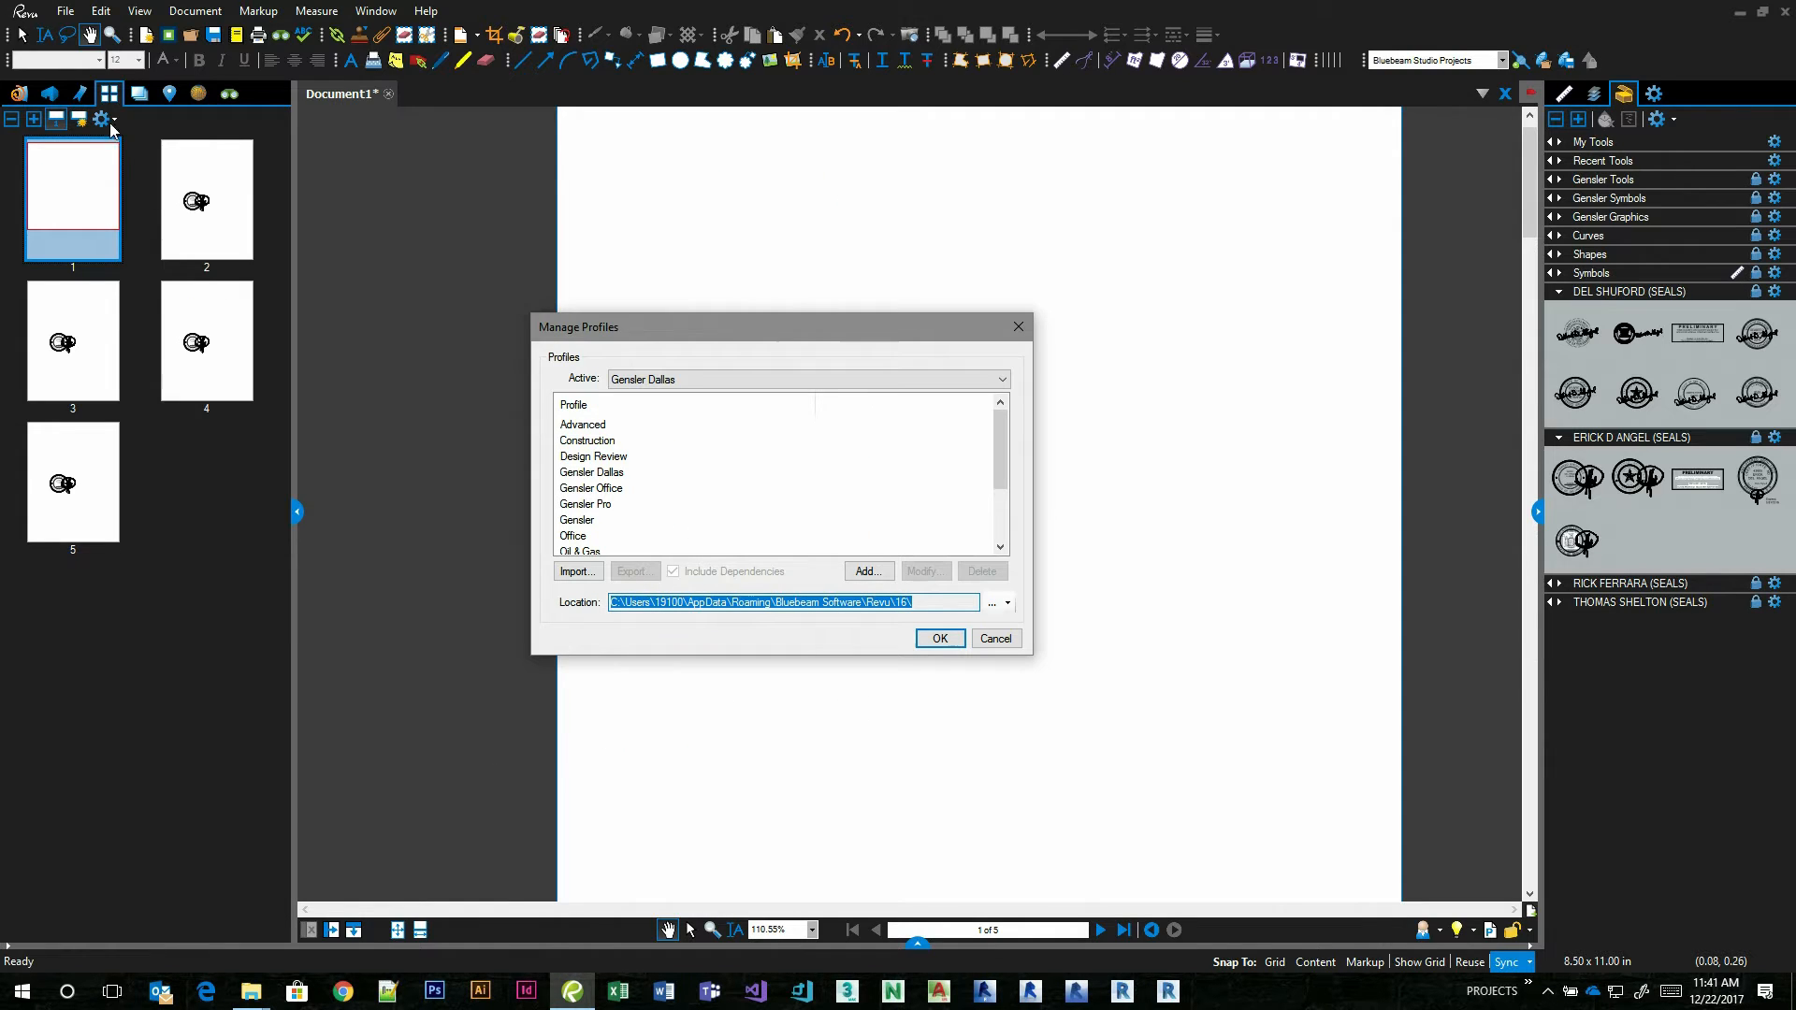
click(994, 640)
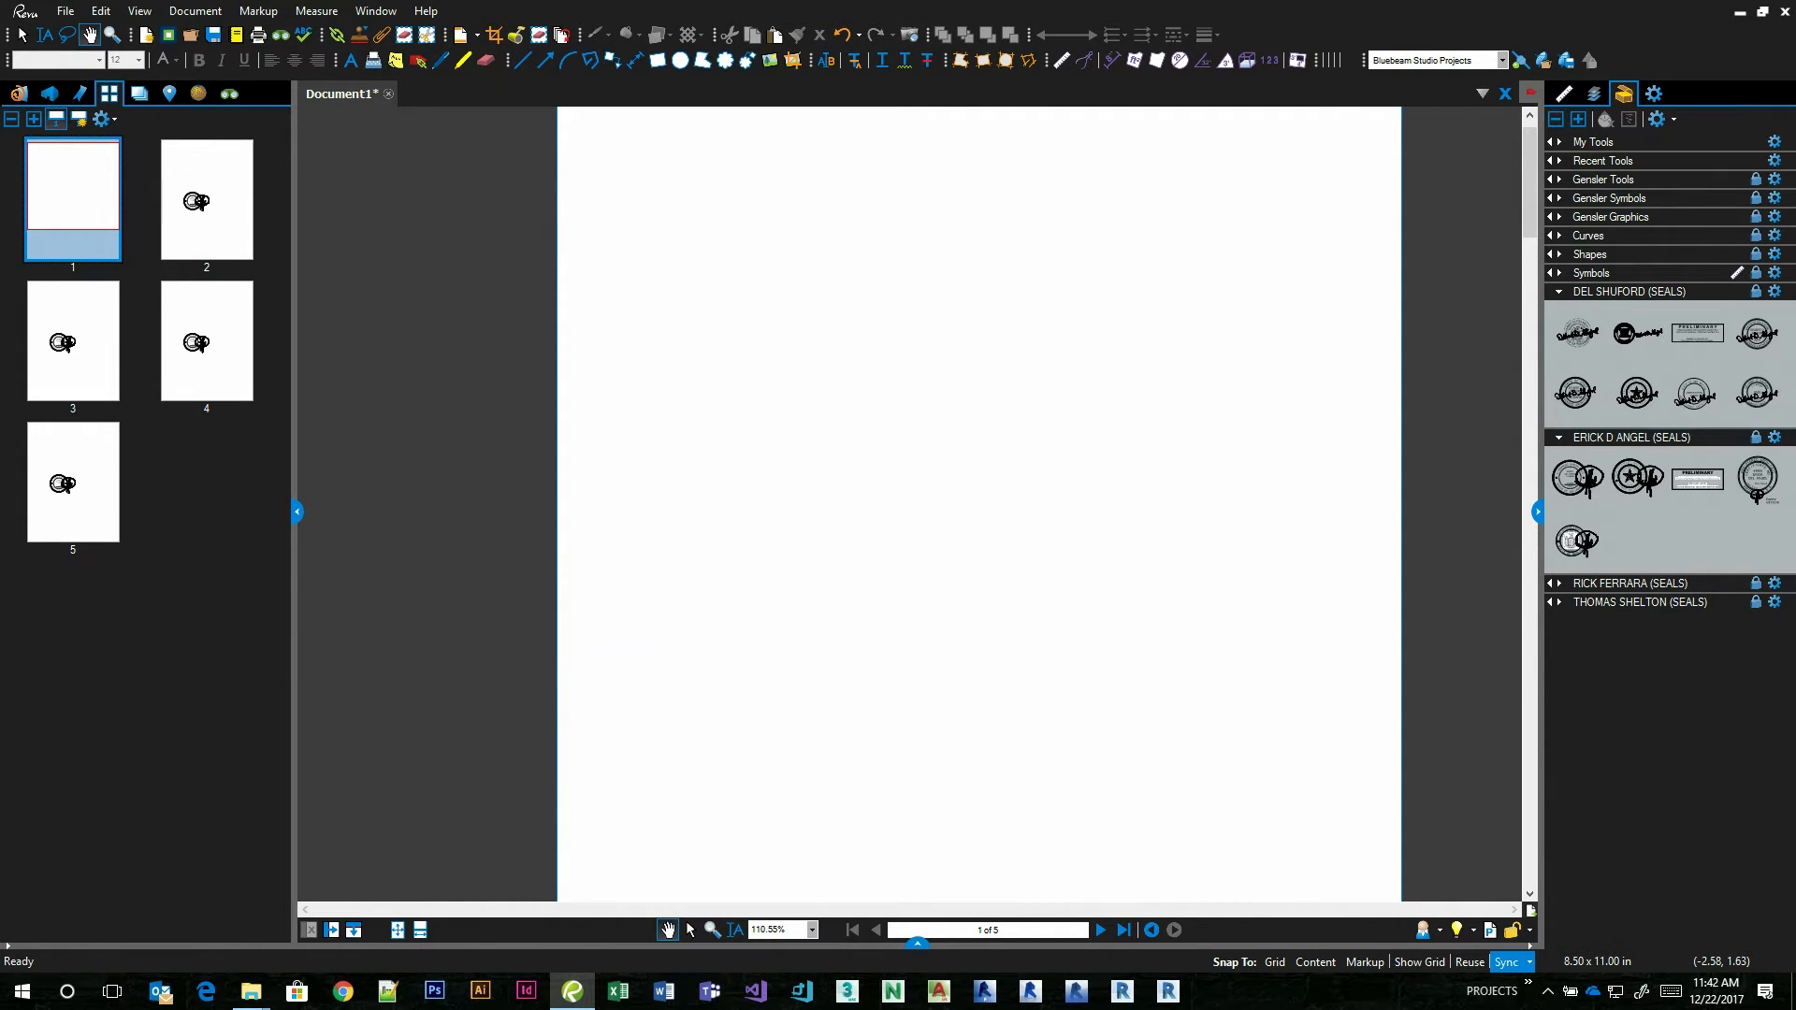
Pin the recent California architect seal PDF to the PDF SEALS category, open it from the pinned files and close it again.
click(16, 97)
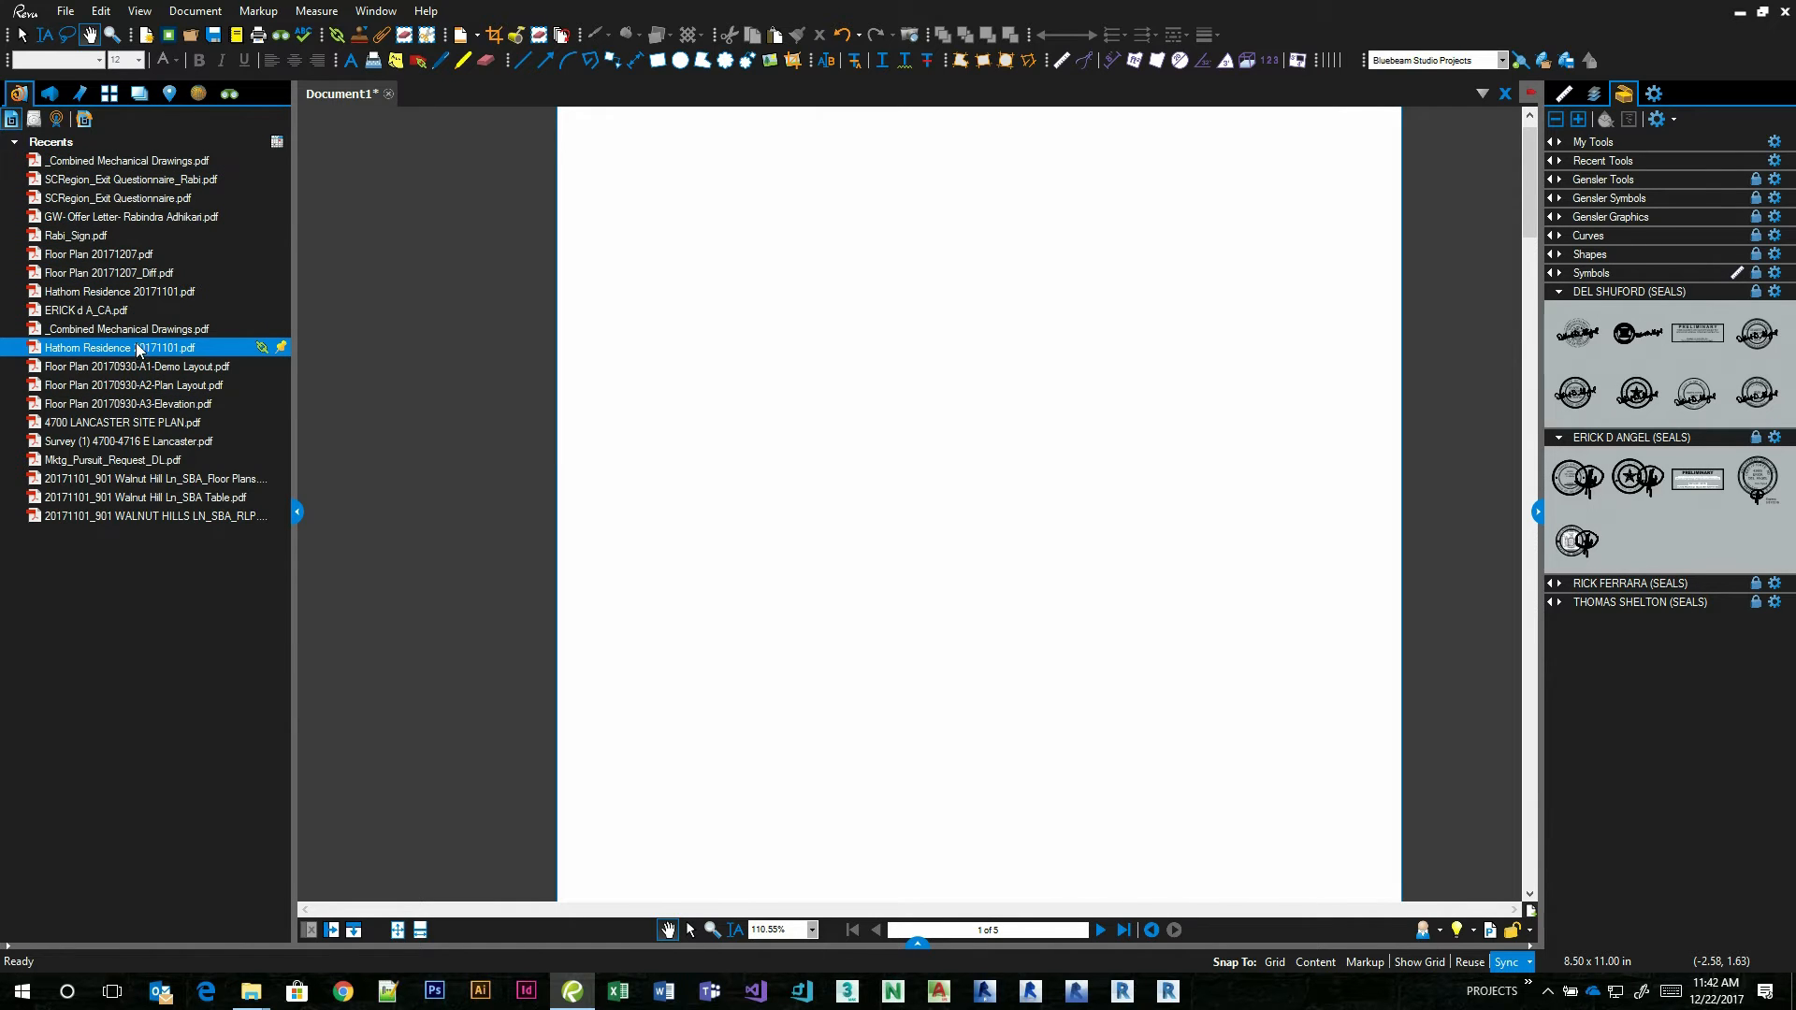
mouse_move(111, 351)
mouse_move(78, 319)
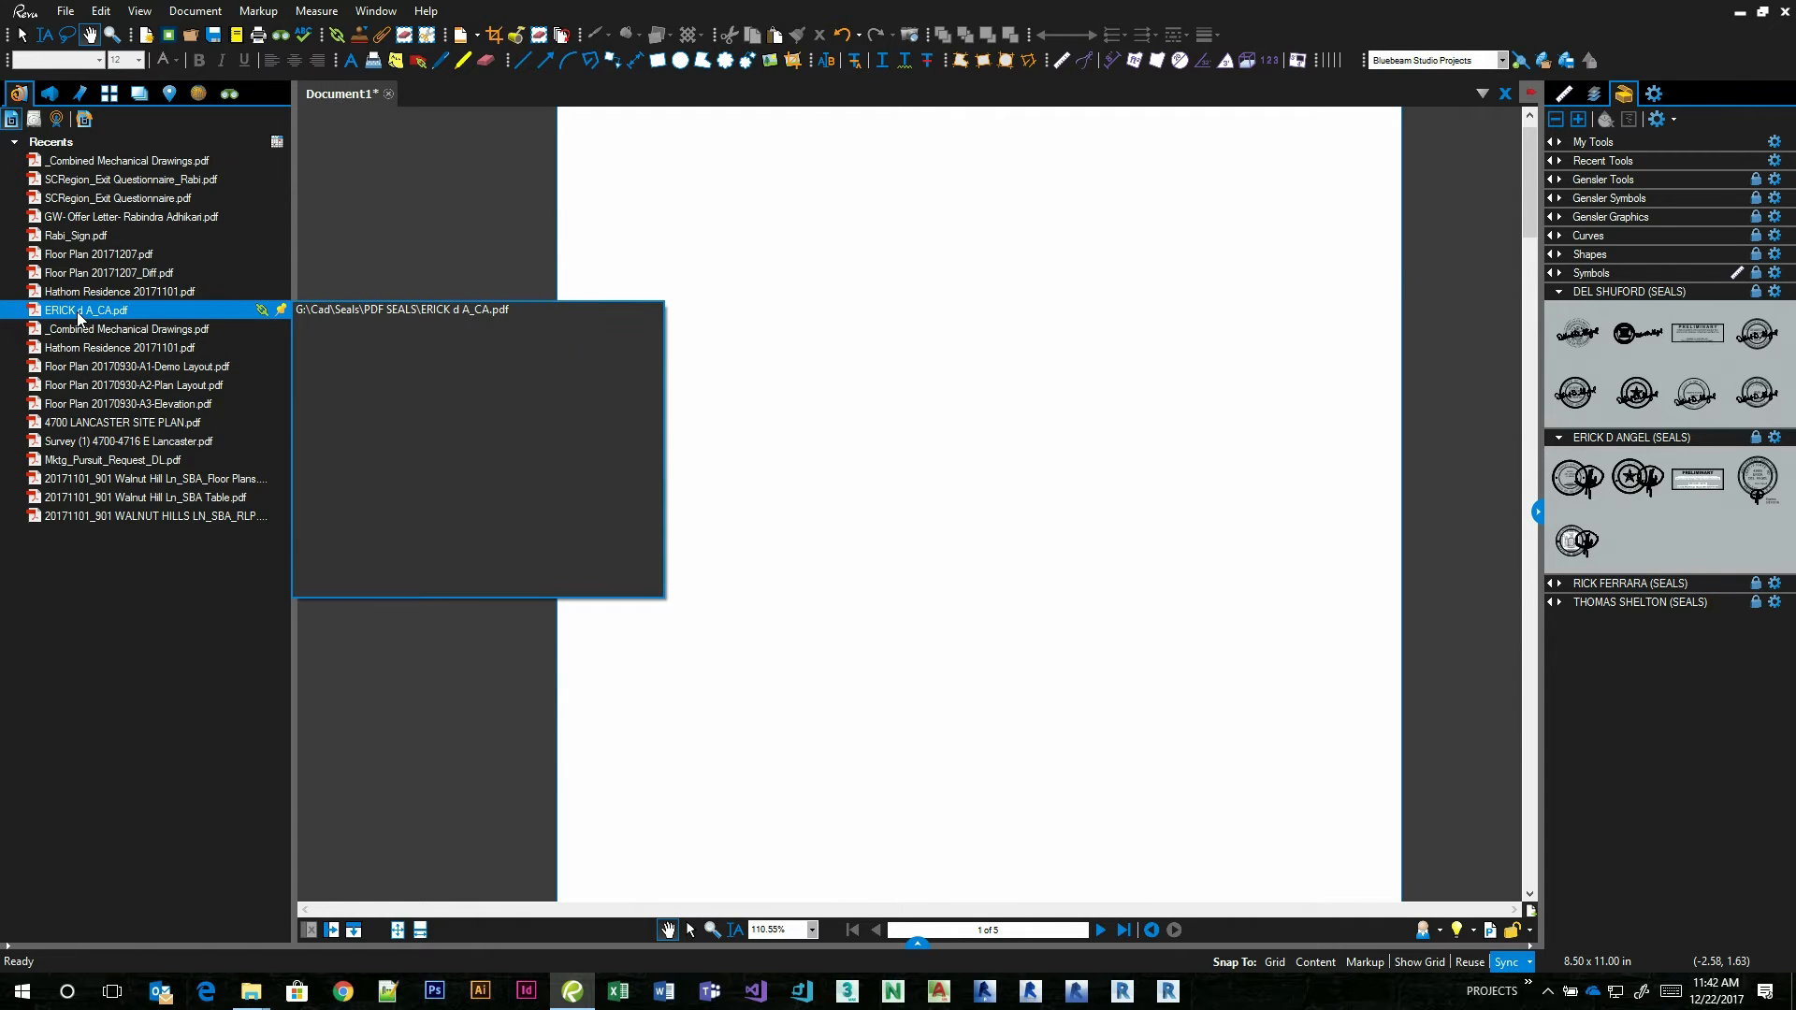
click(280, 312)
click(306, 337)
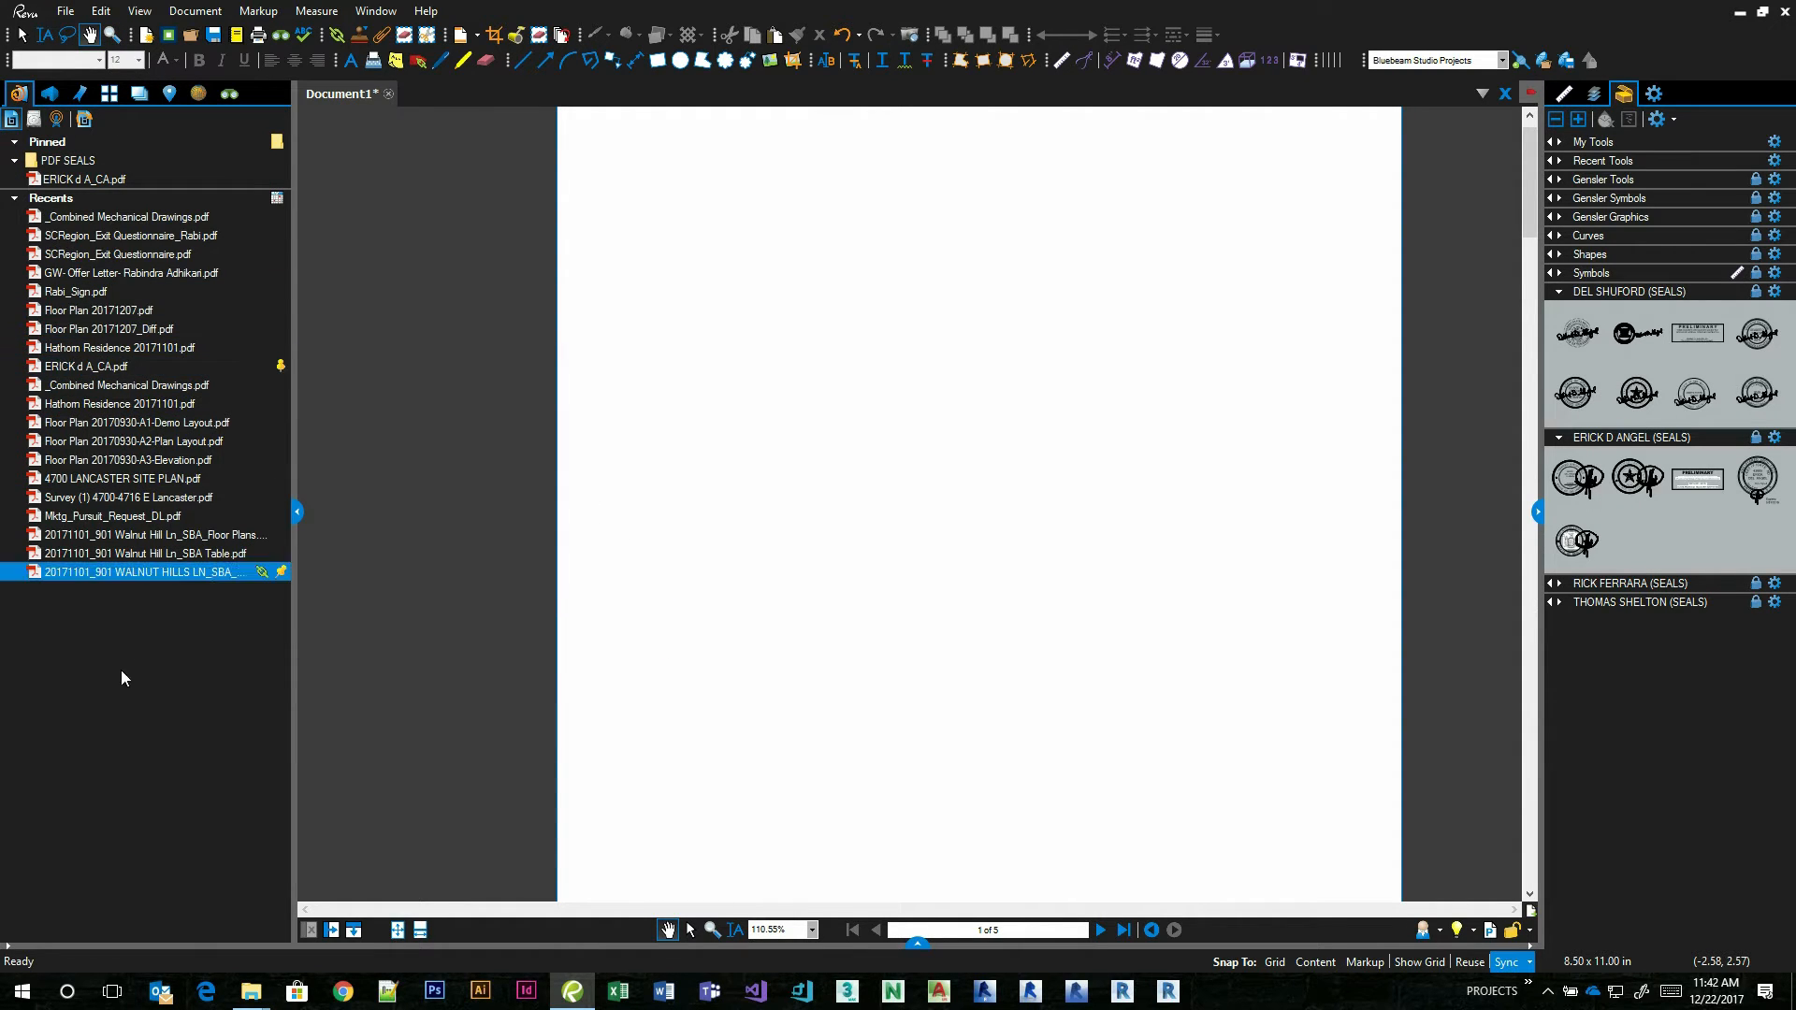
click(76, 176)
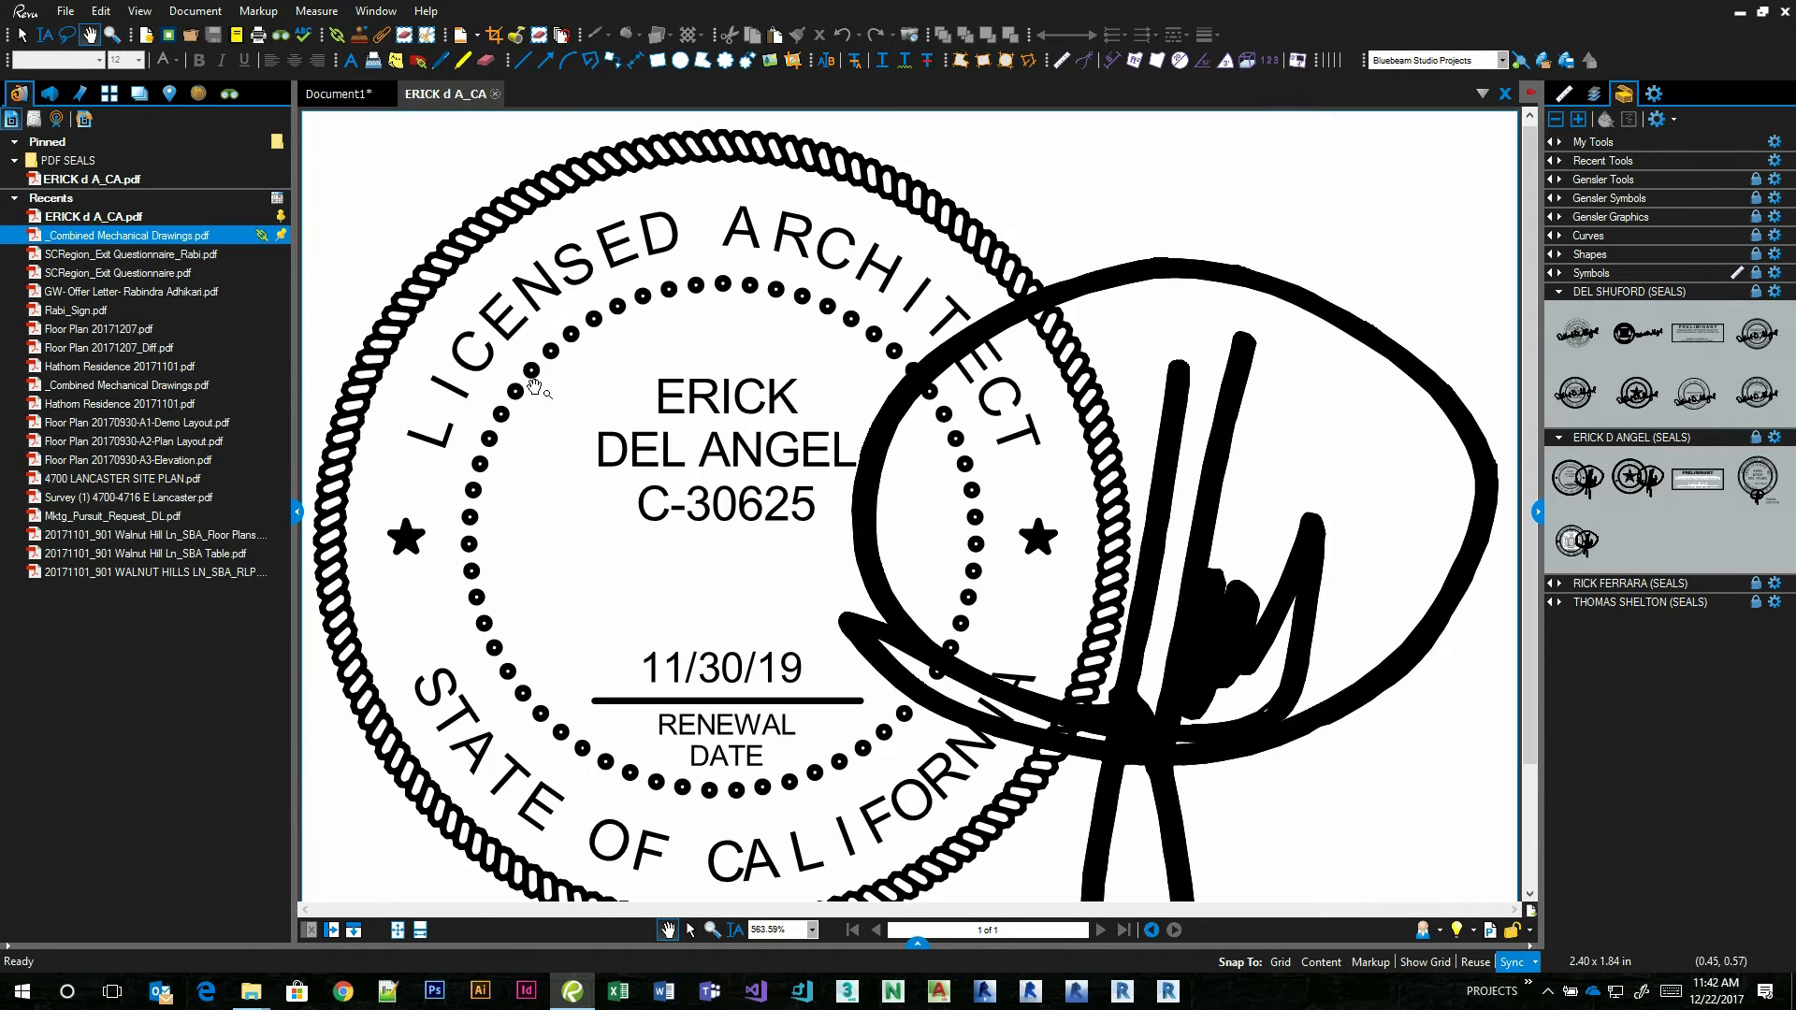
click(495, 95)
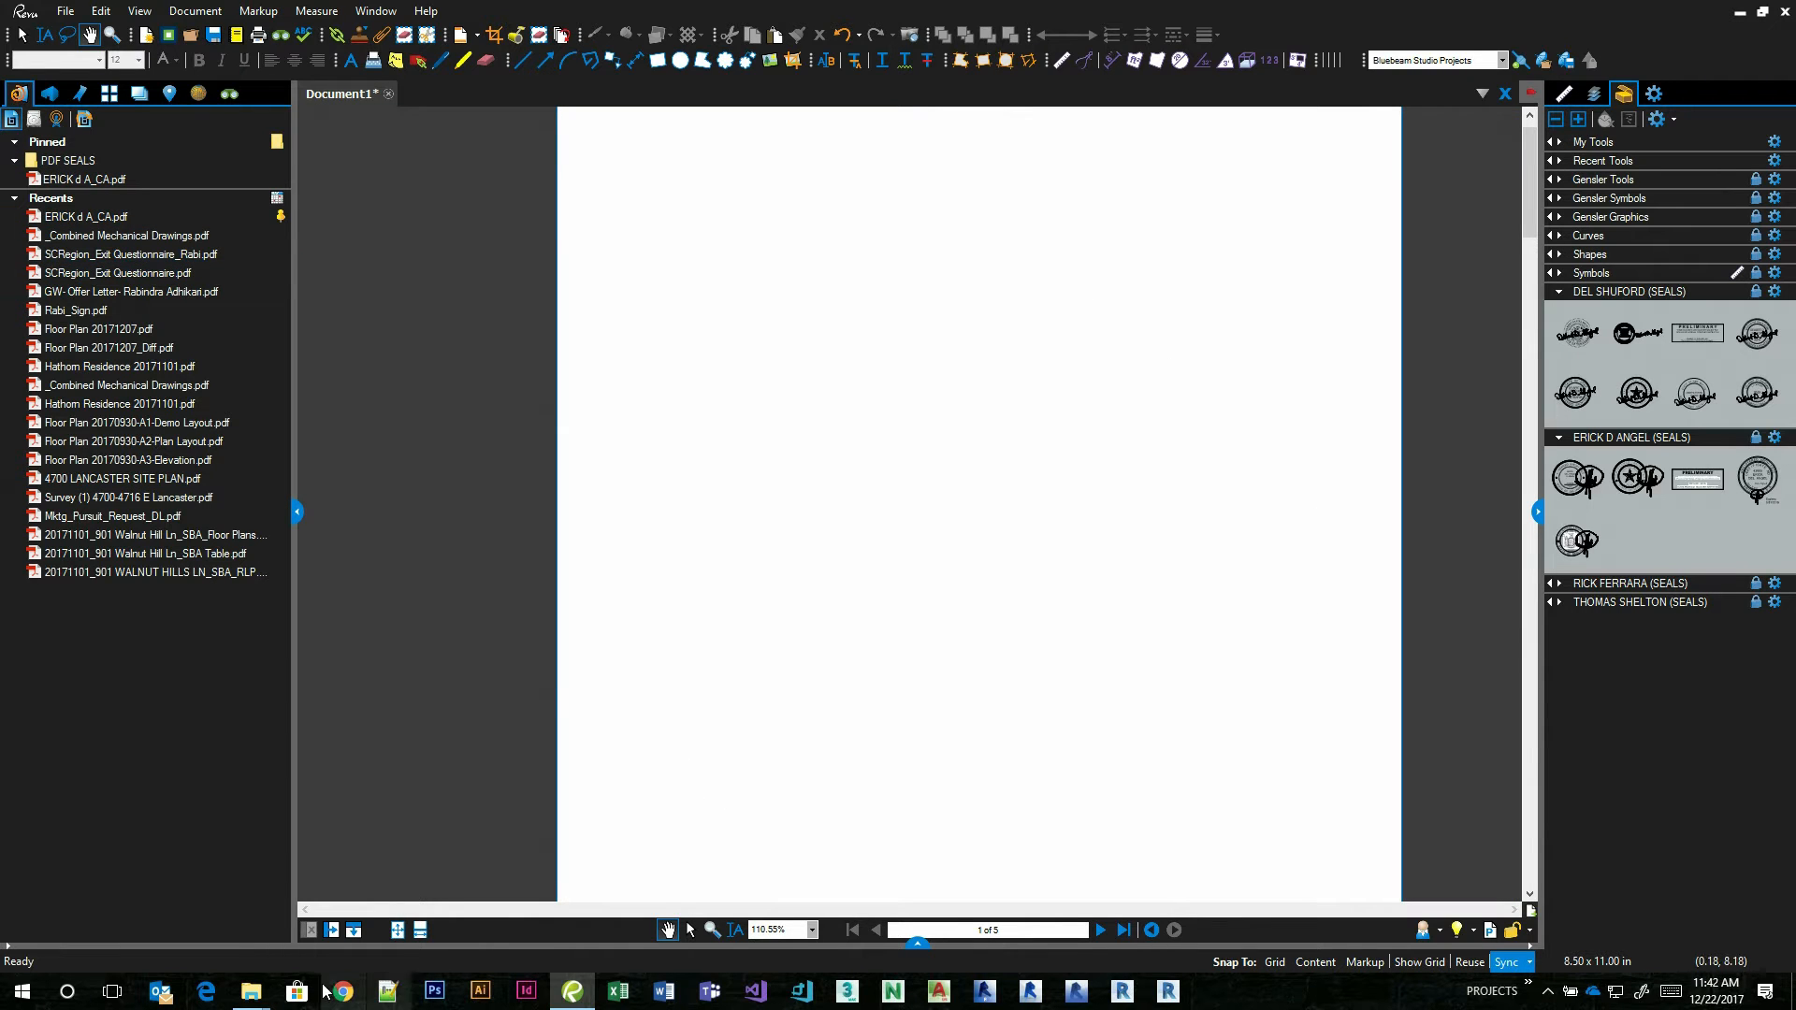
Switch to the Revu\16 folder in File Explorer, point out RdbPinnedFiles.dat, and close that folder window.
mouse_move(250, 989)
click(323, 930)
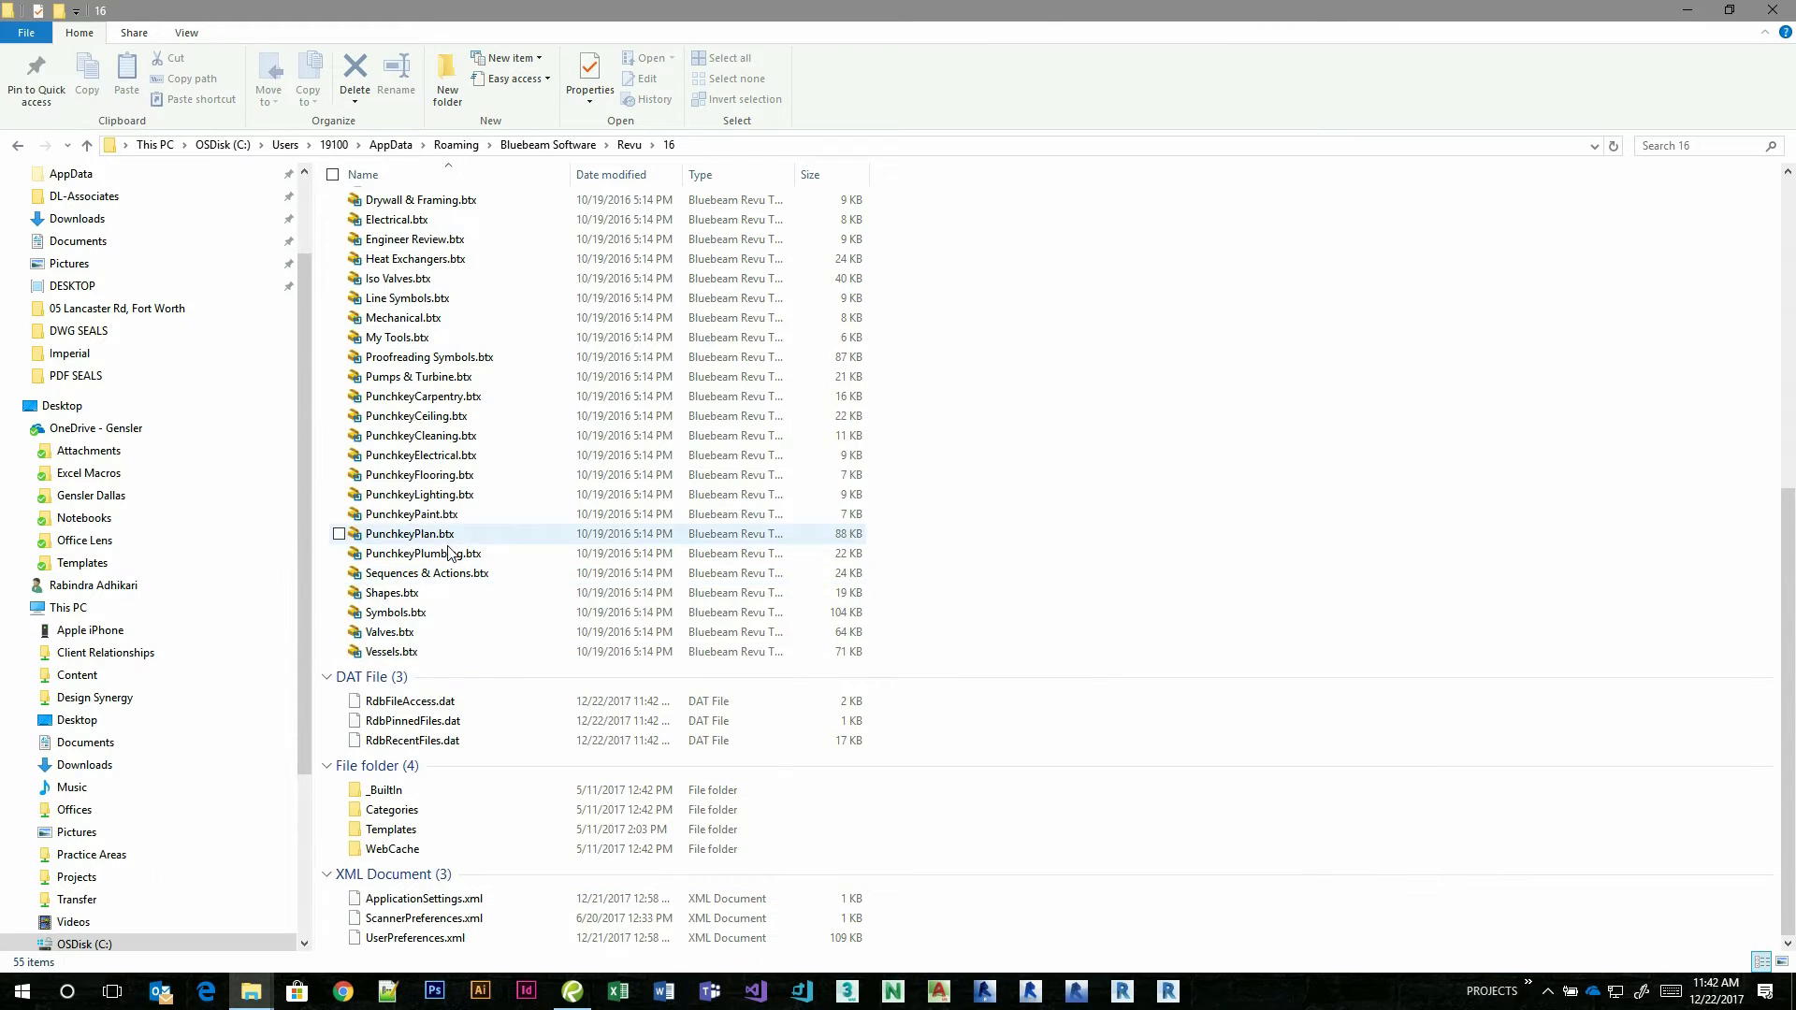
click(408, 741)
click(411, 721)
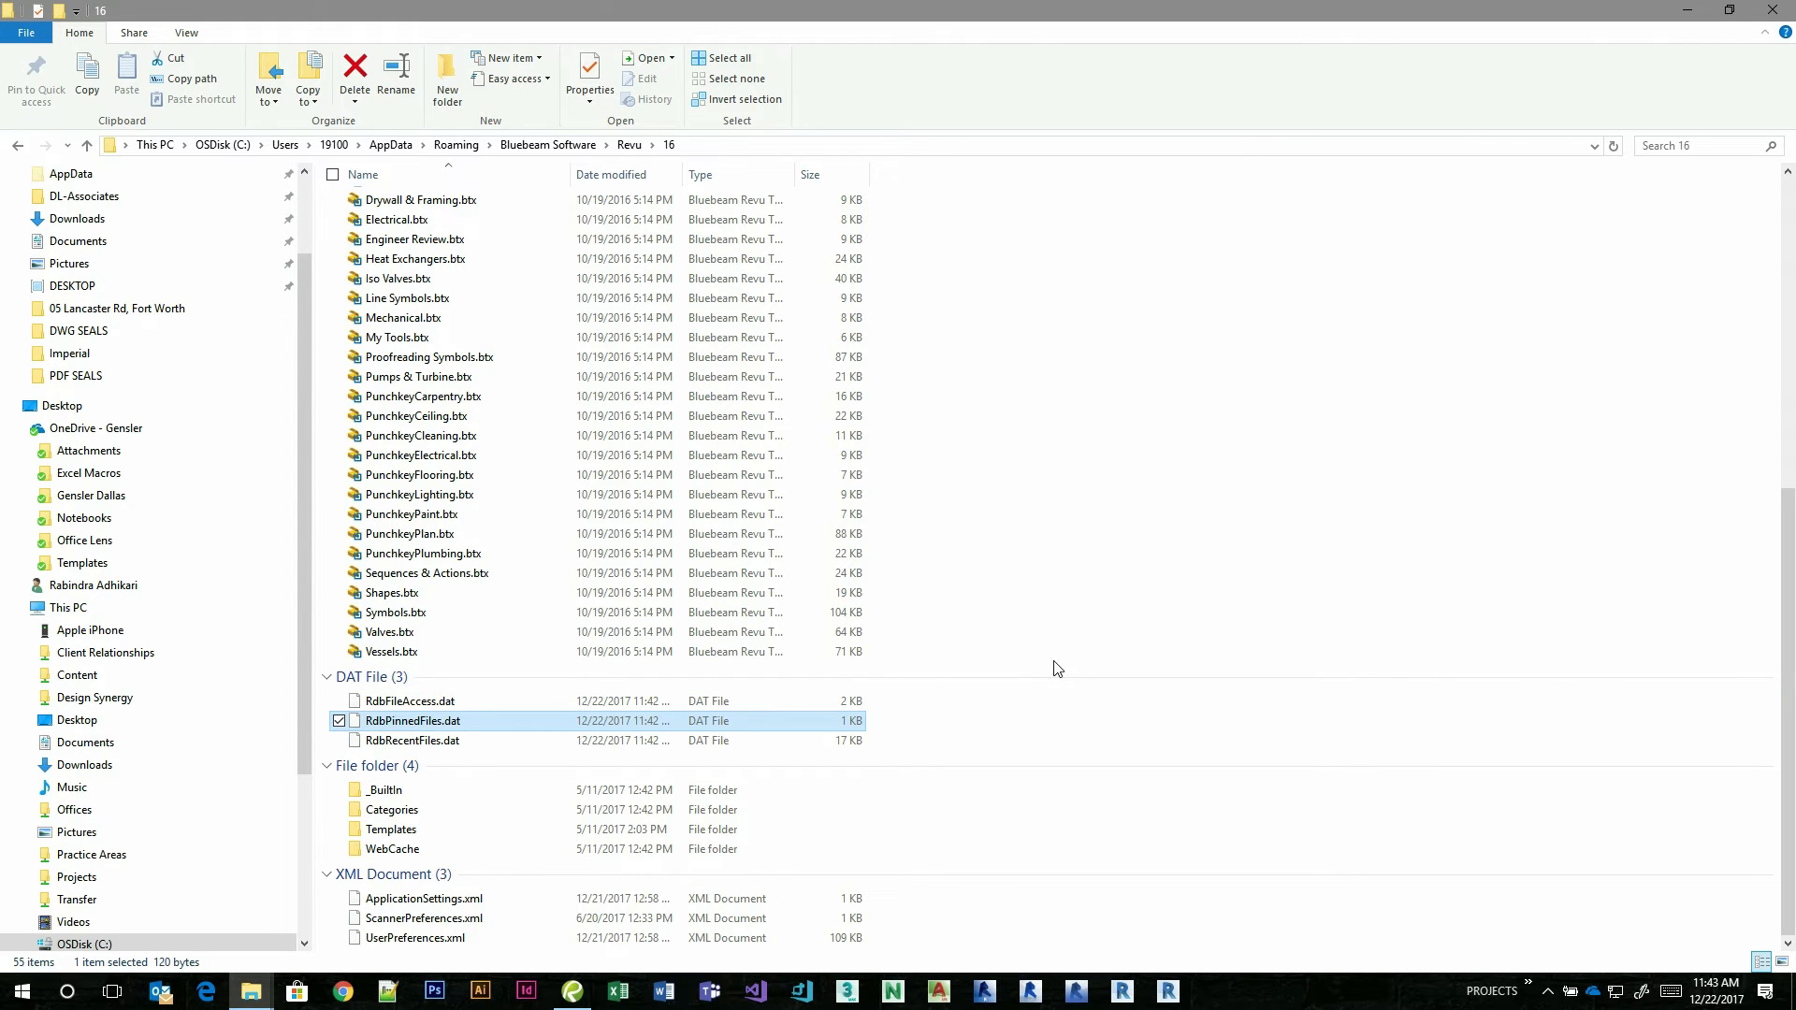
click(1772, 10)
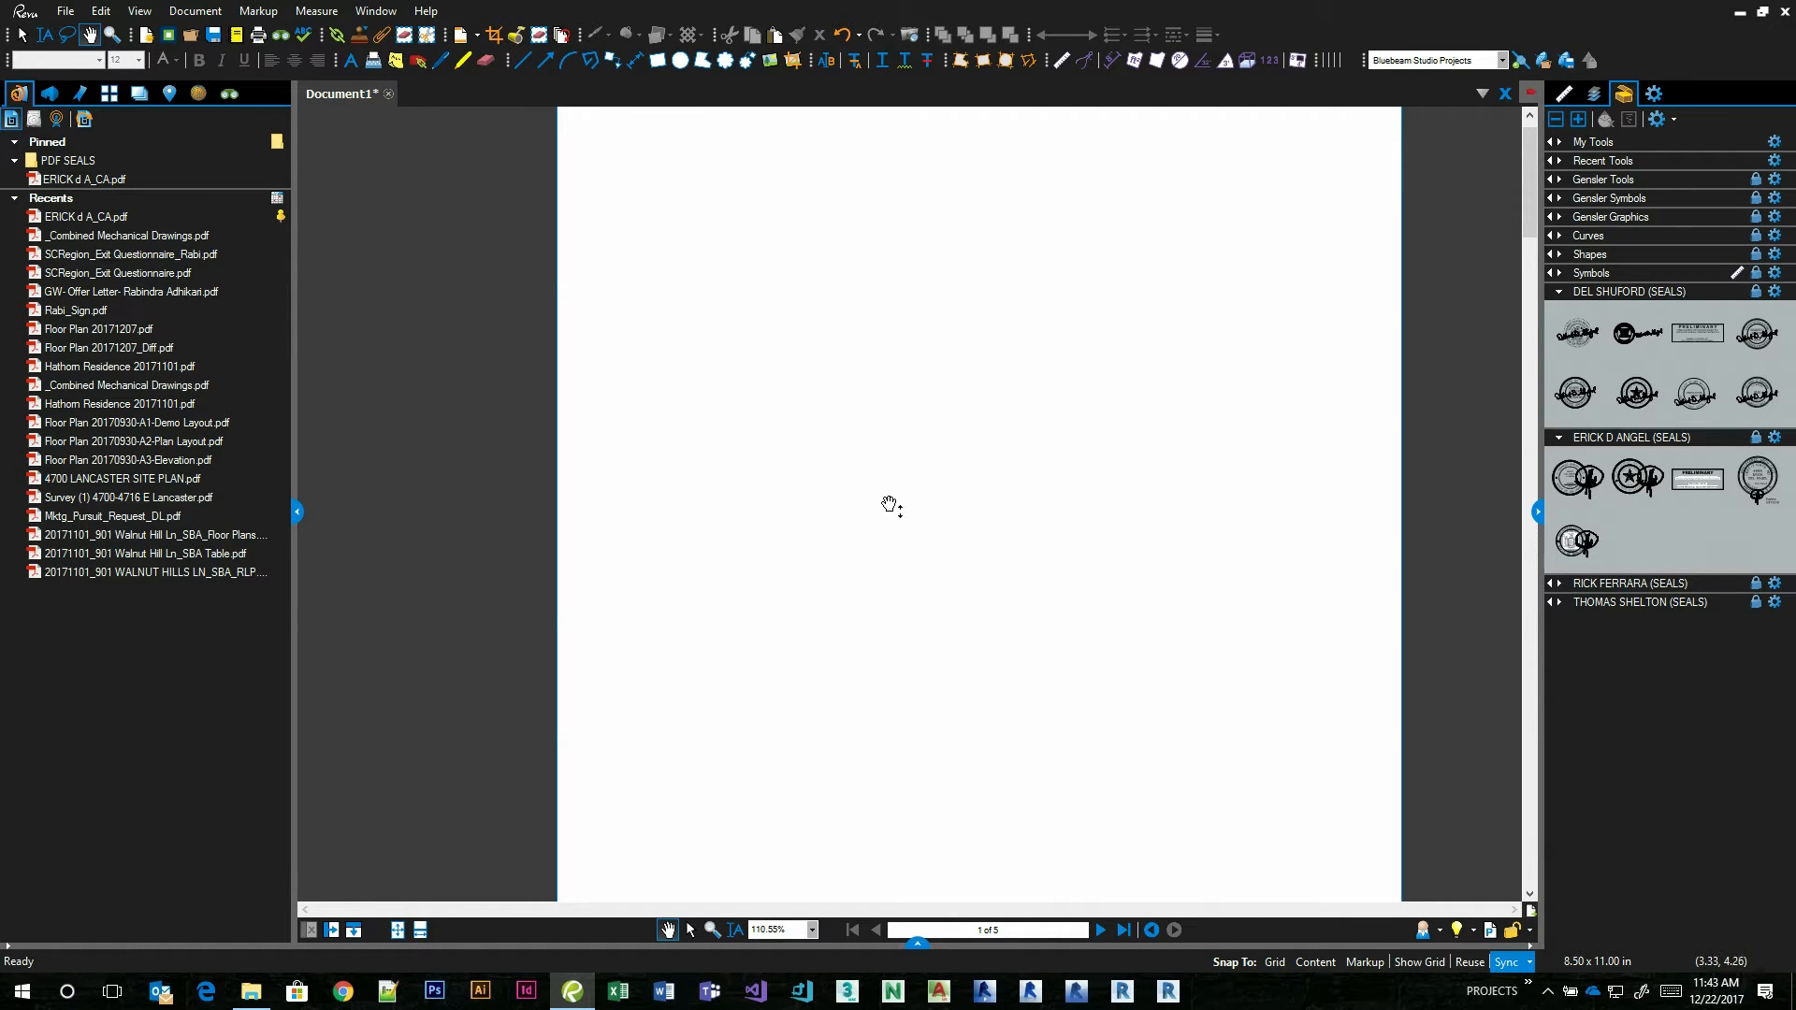
Collapse the two expanded architect seal tool sets in the Tool Chest.
scroll(879, 512, down, 3)
click(1560, 293)
click(1559, 309)
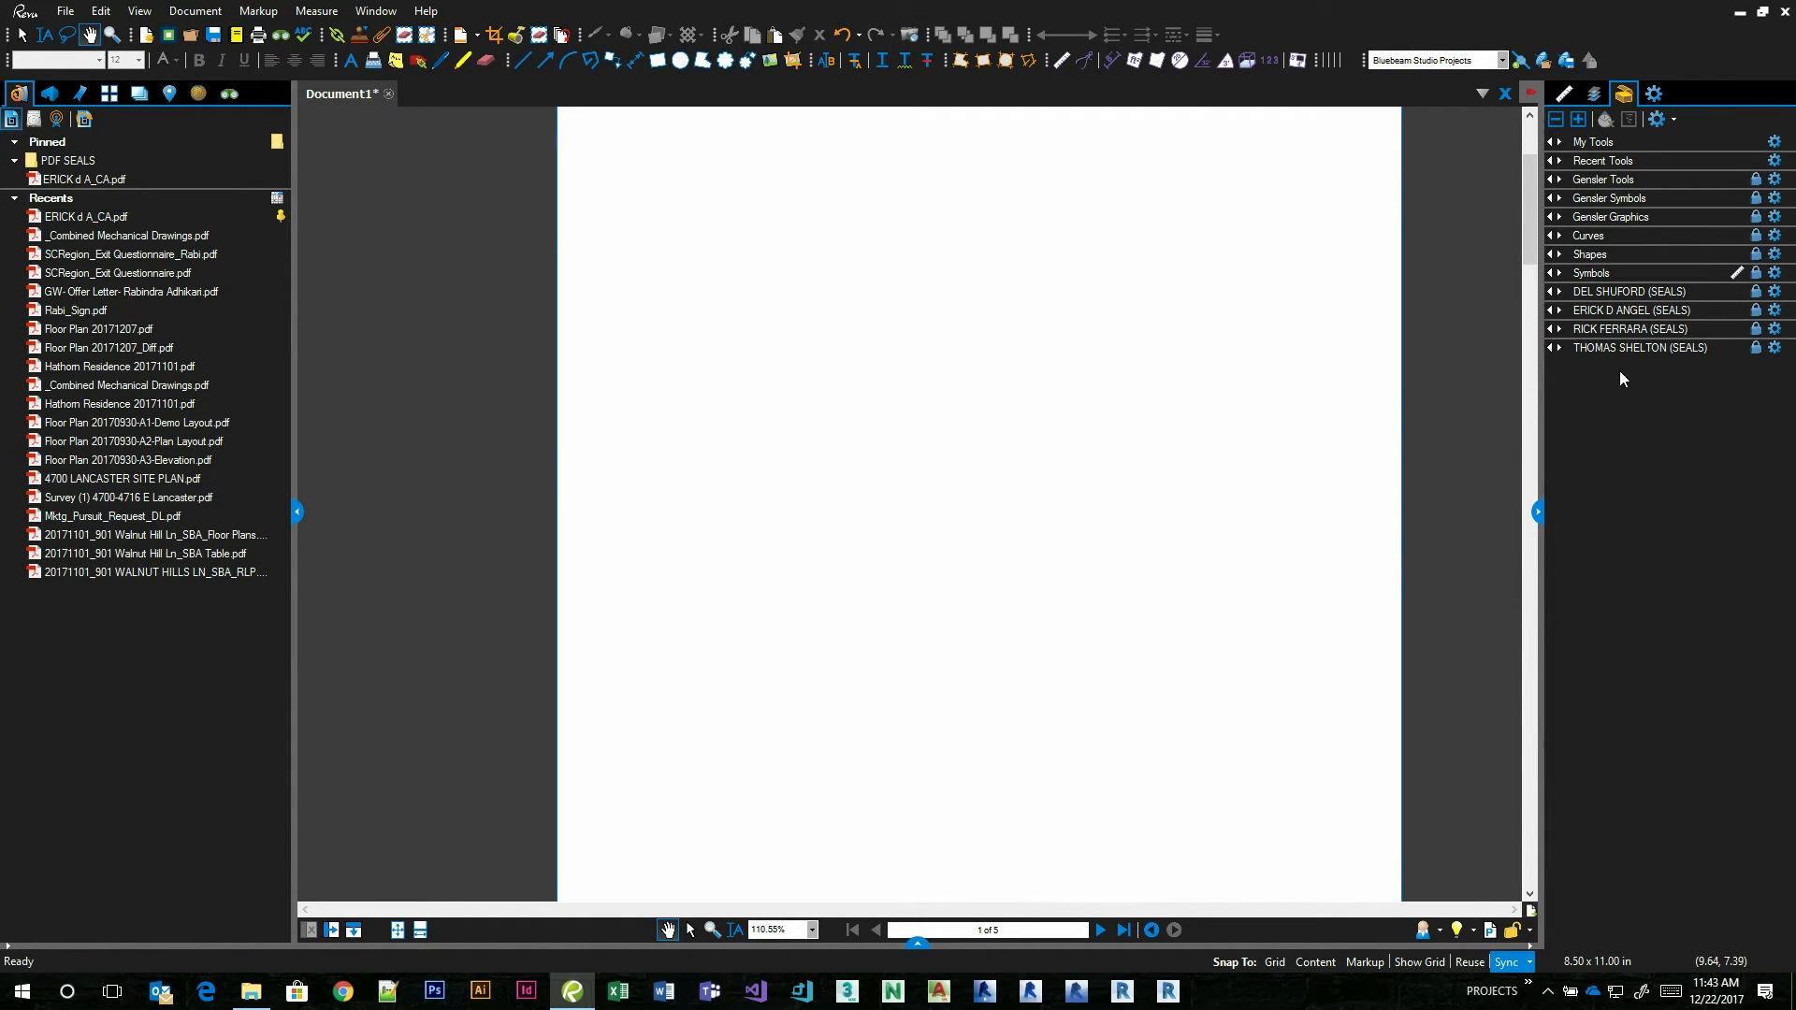
Open Manage Tool Sets, widen the Path column and review the storage paths of the listed tool sets.
click(1672, 121)
click(1657, 120)
drag(788, 332, 609, 322)
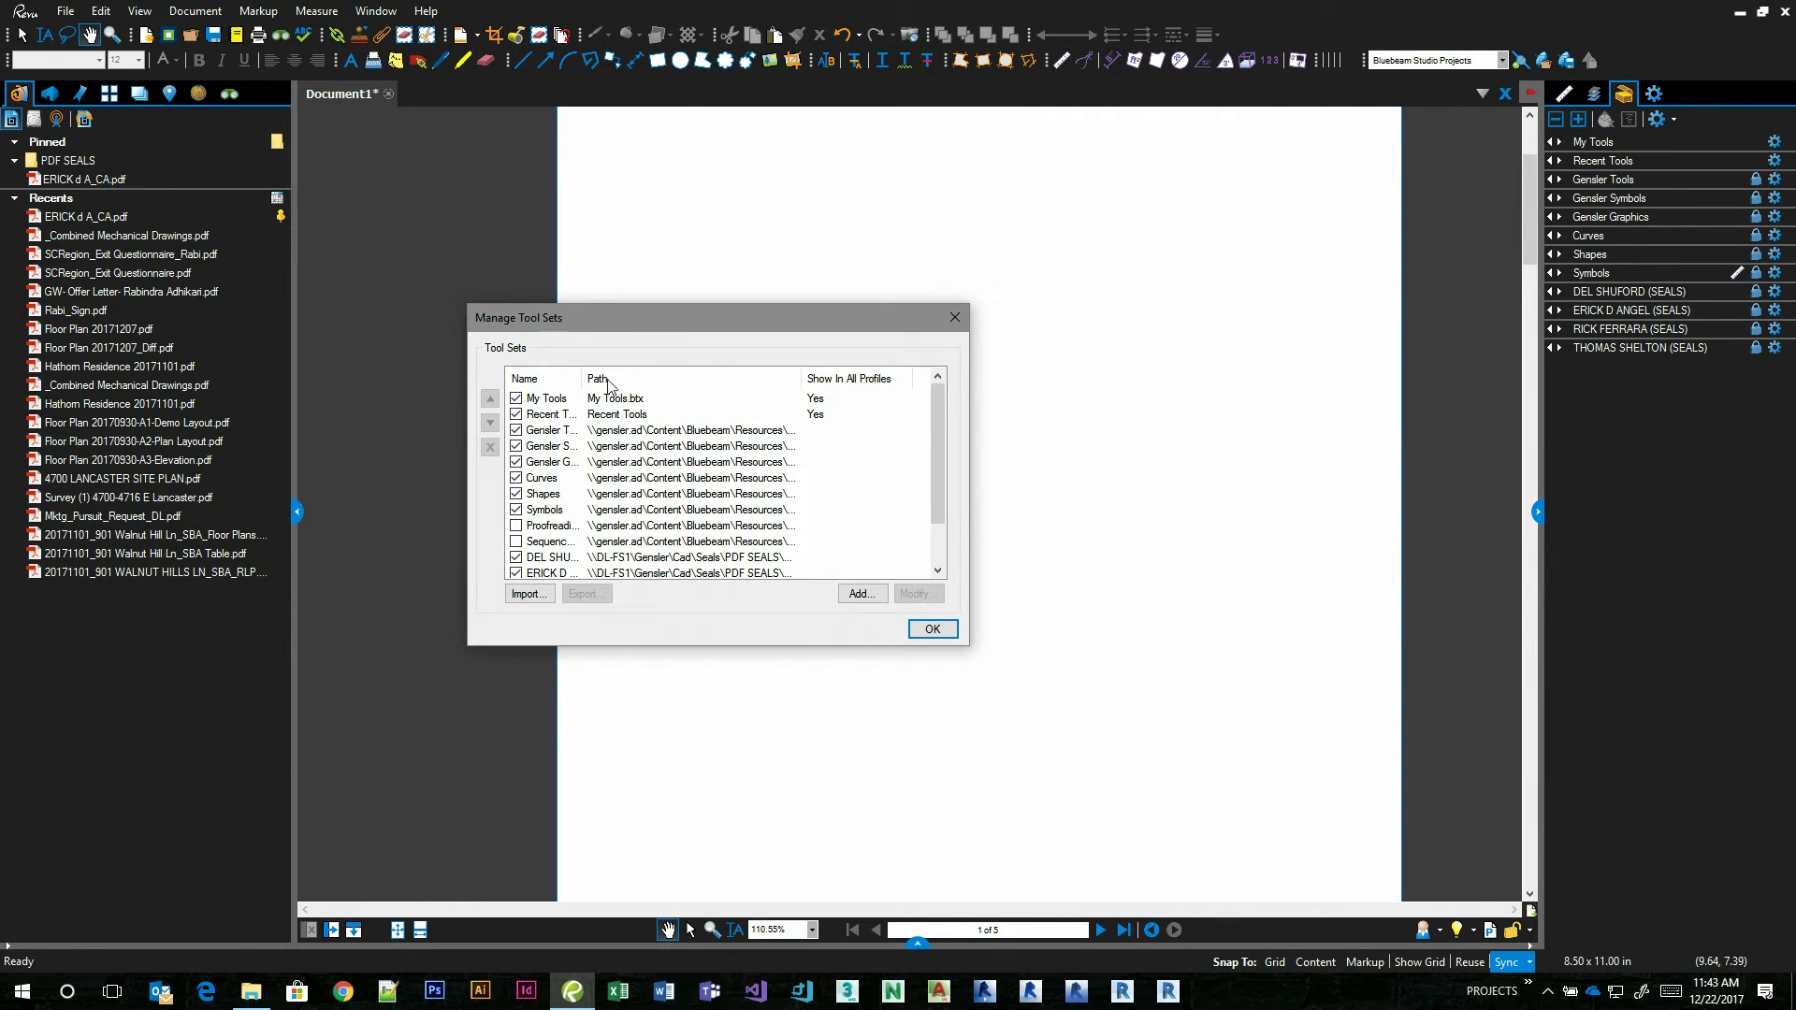
drag(800, 378, 913, 378)
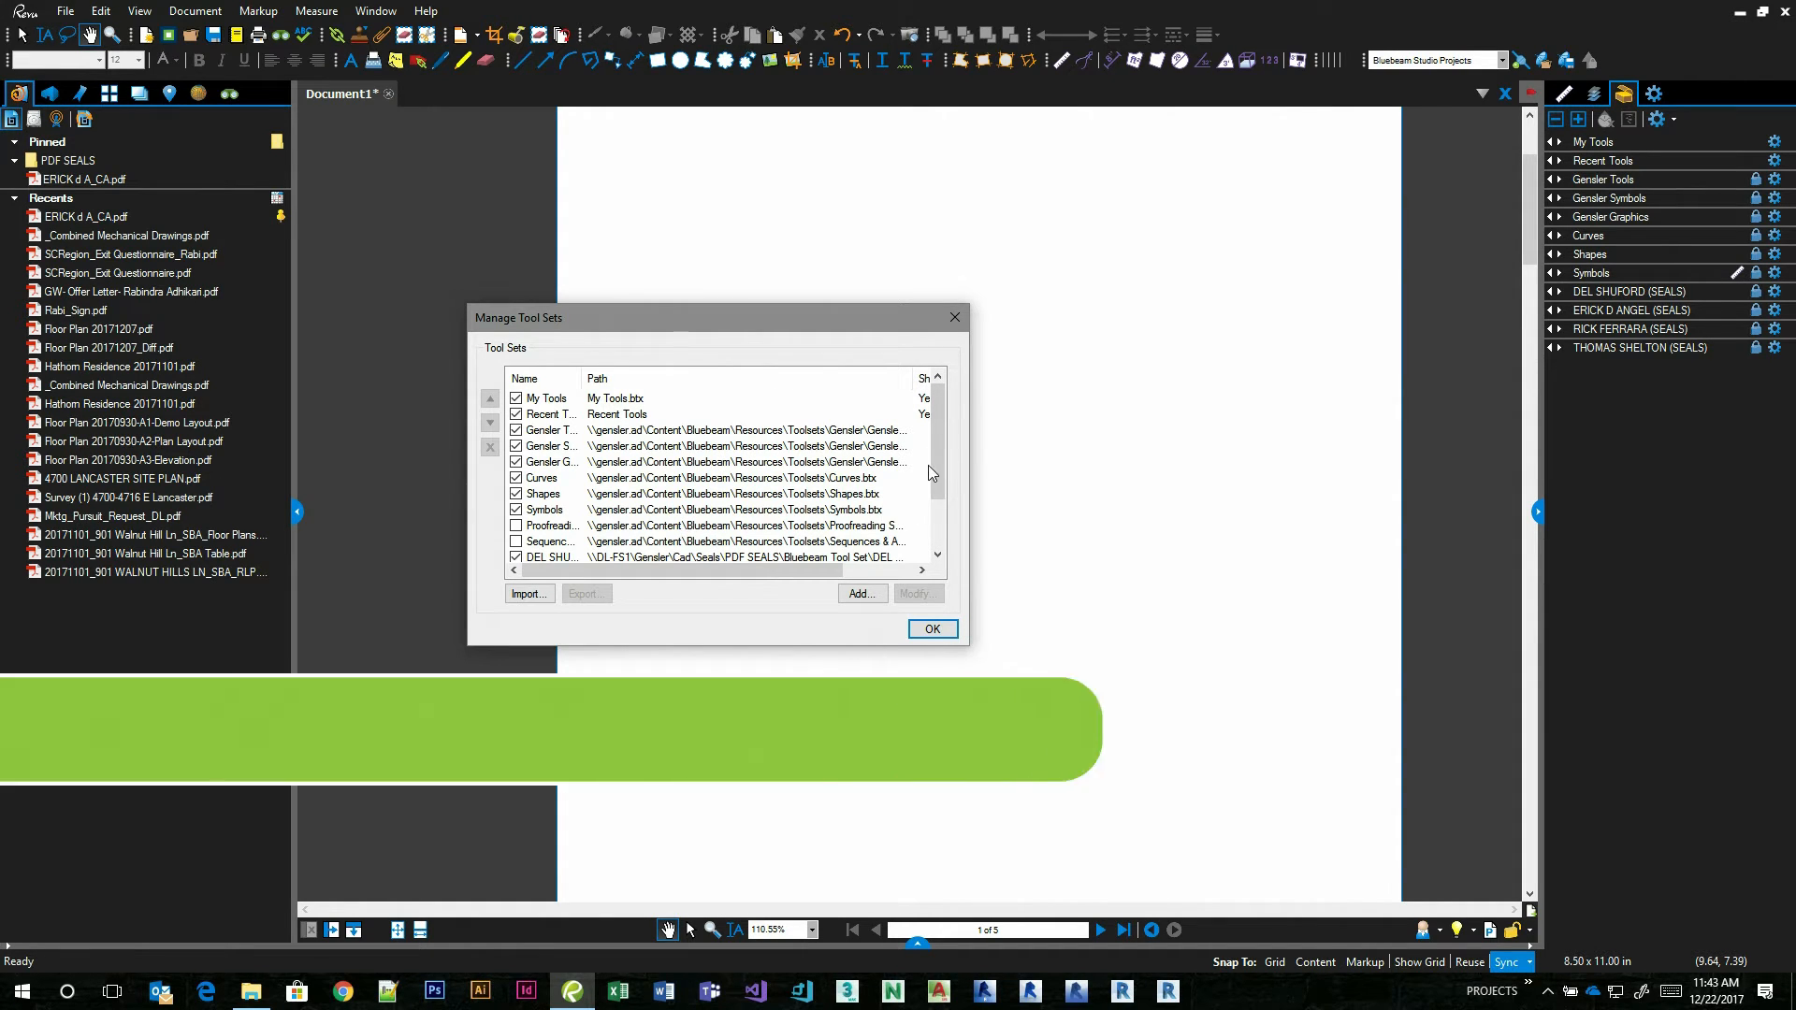
drag(941, 451, 938, 509)
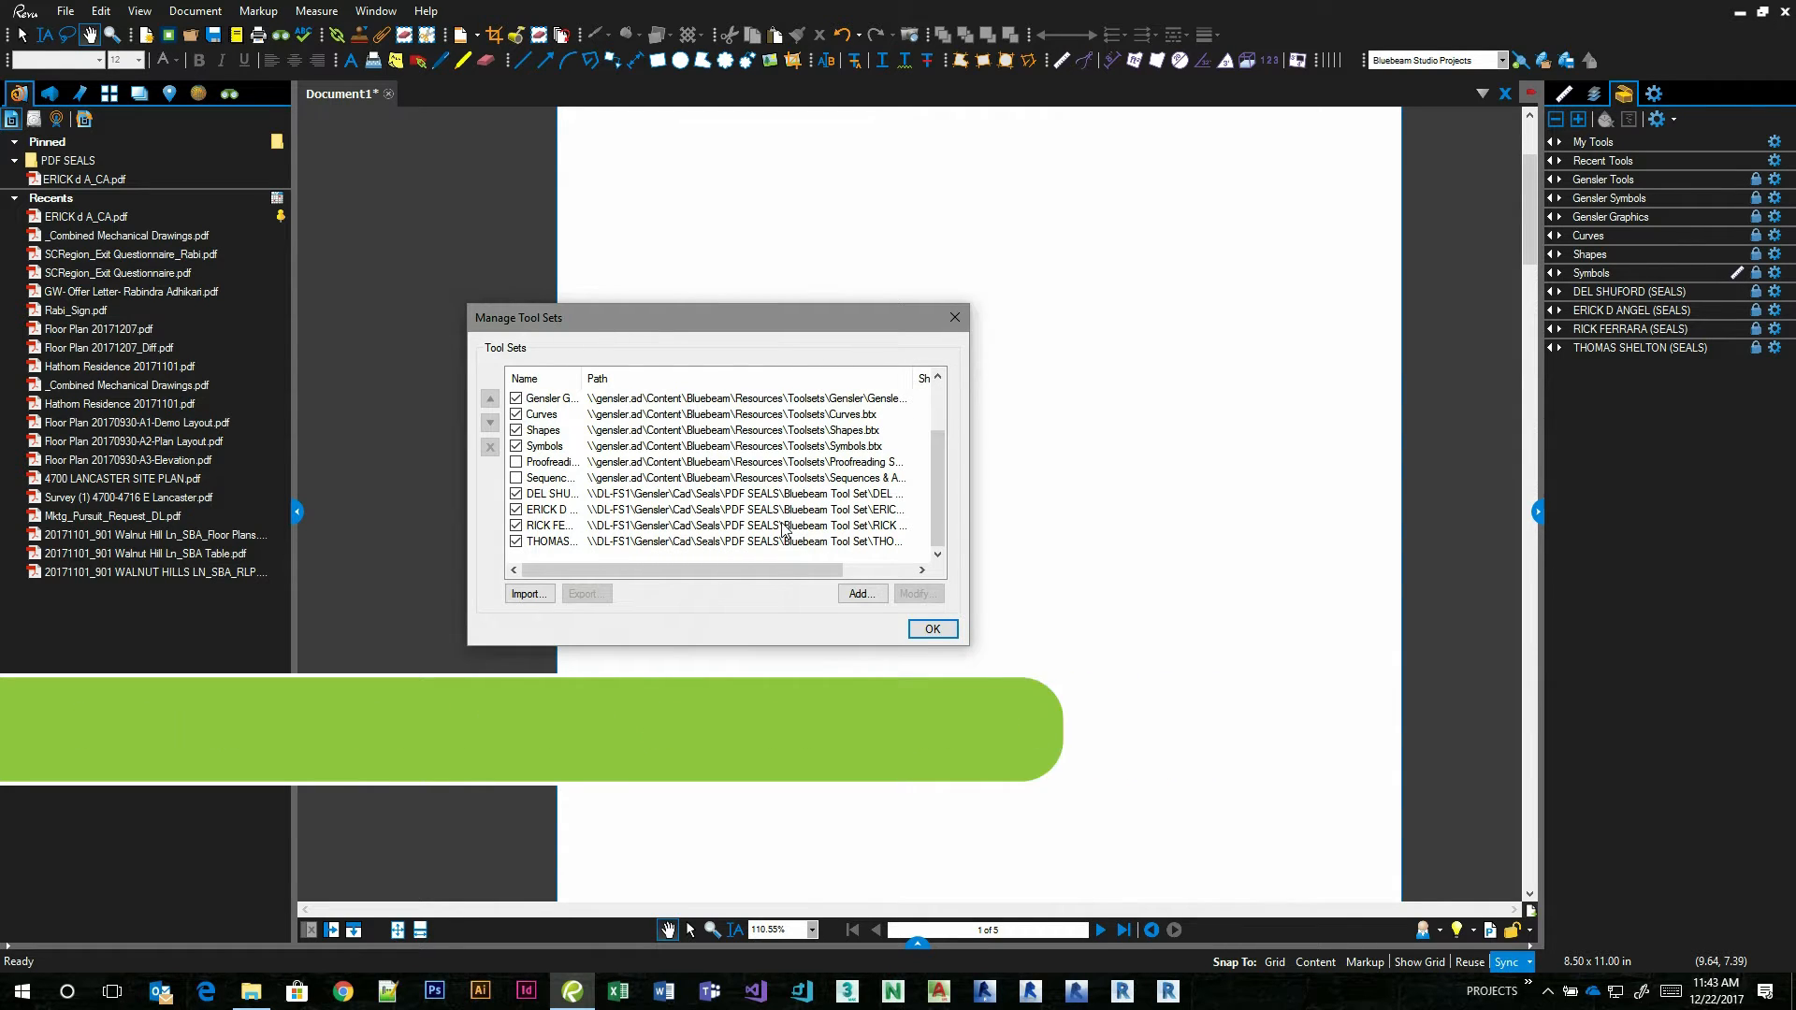
Start adding a new tool set titled My Personal Stamp.
click(862, 594)
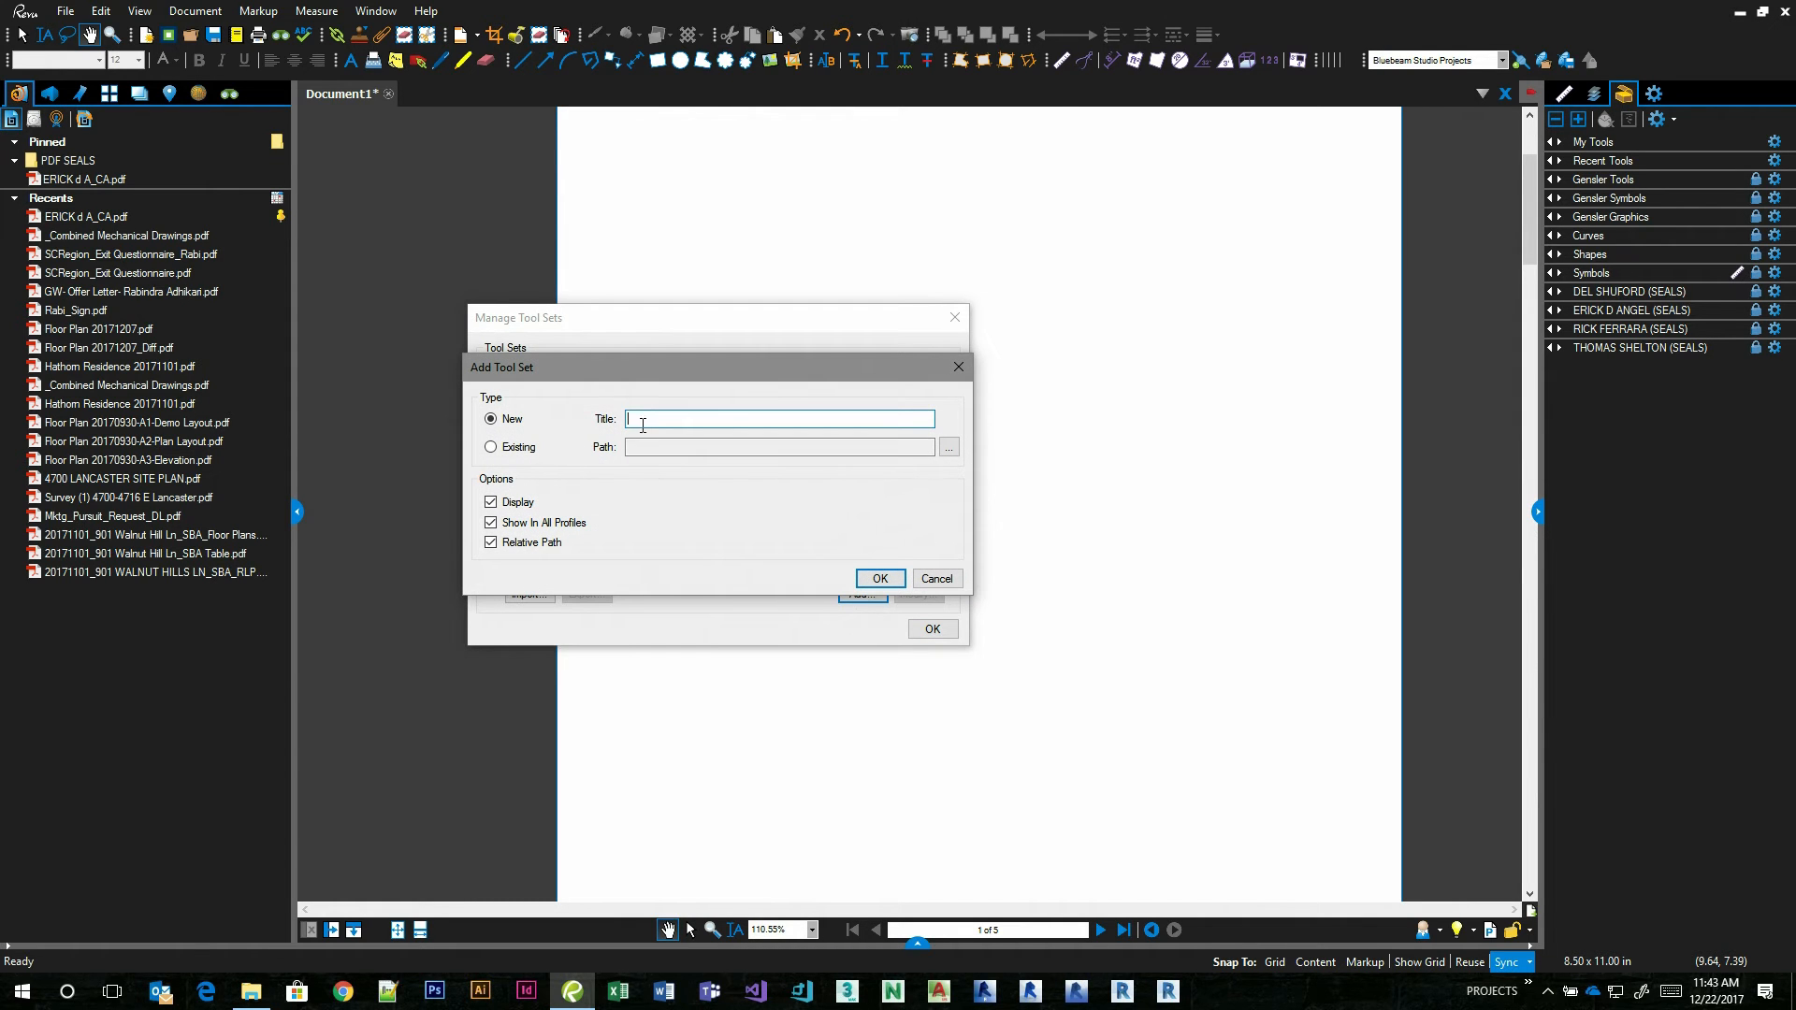
text(My Personal Stamp)
click(666, 449)
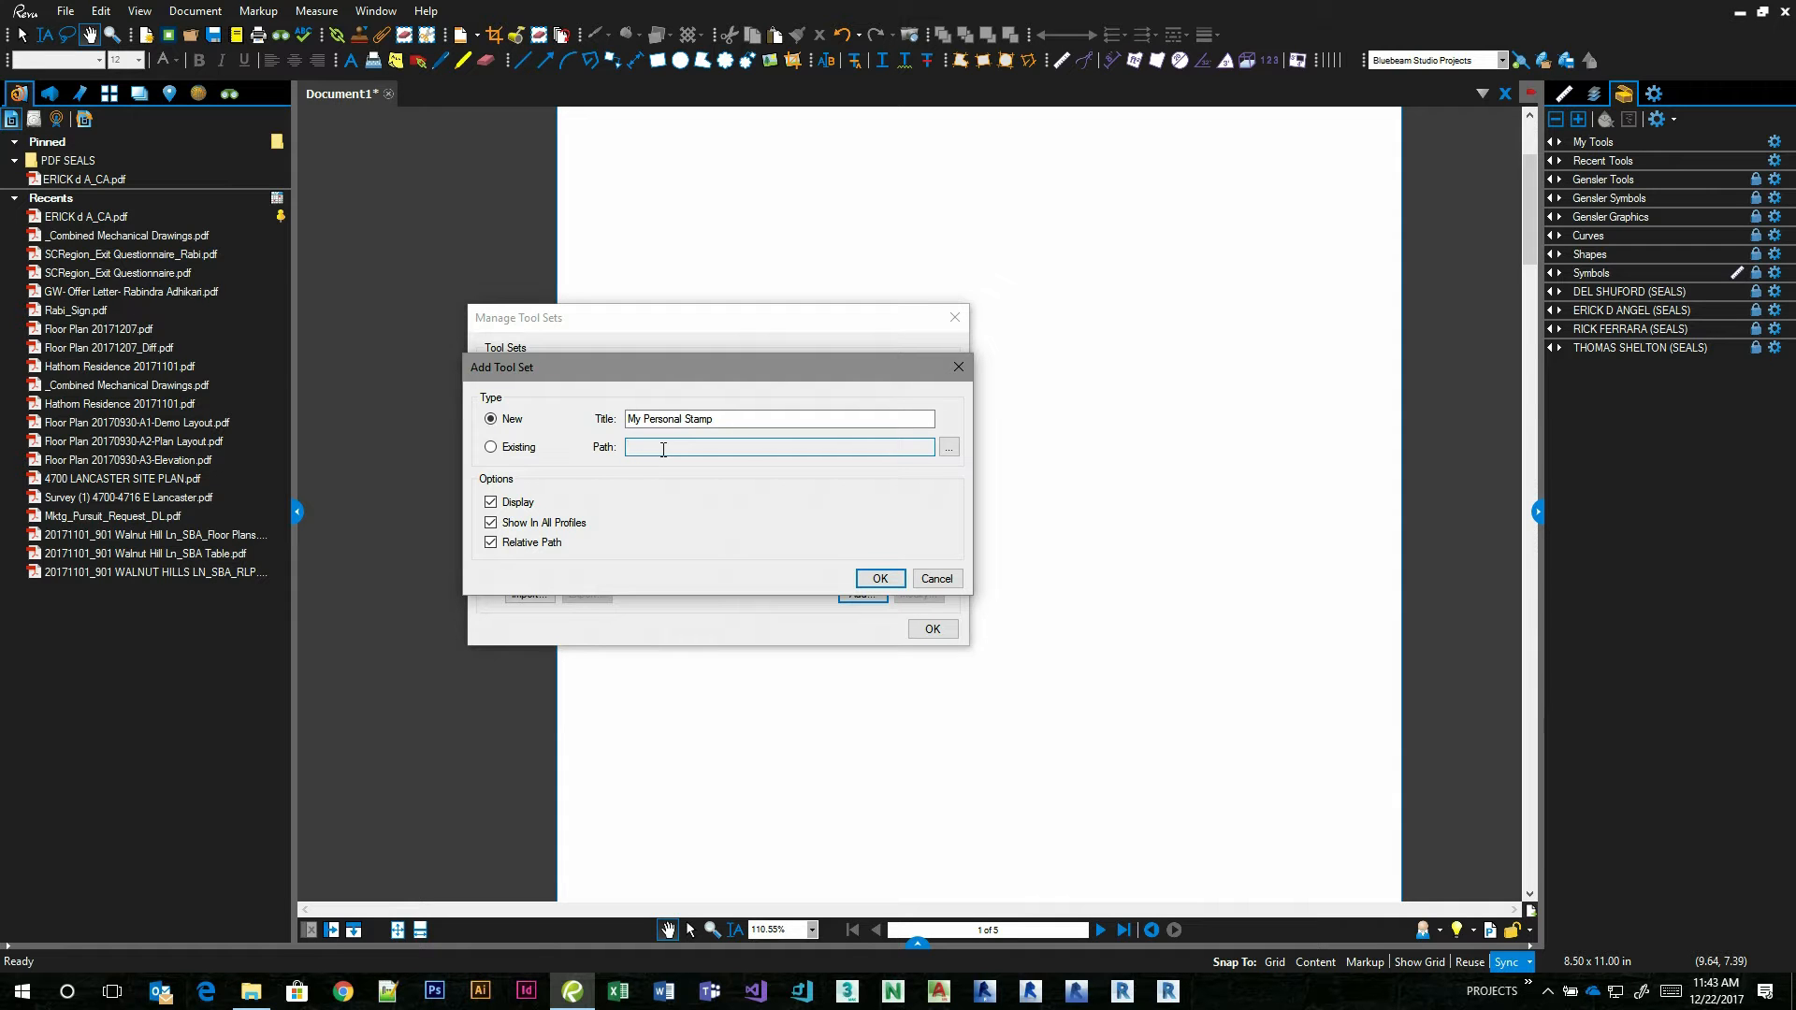
click(950, 448)
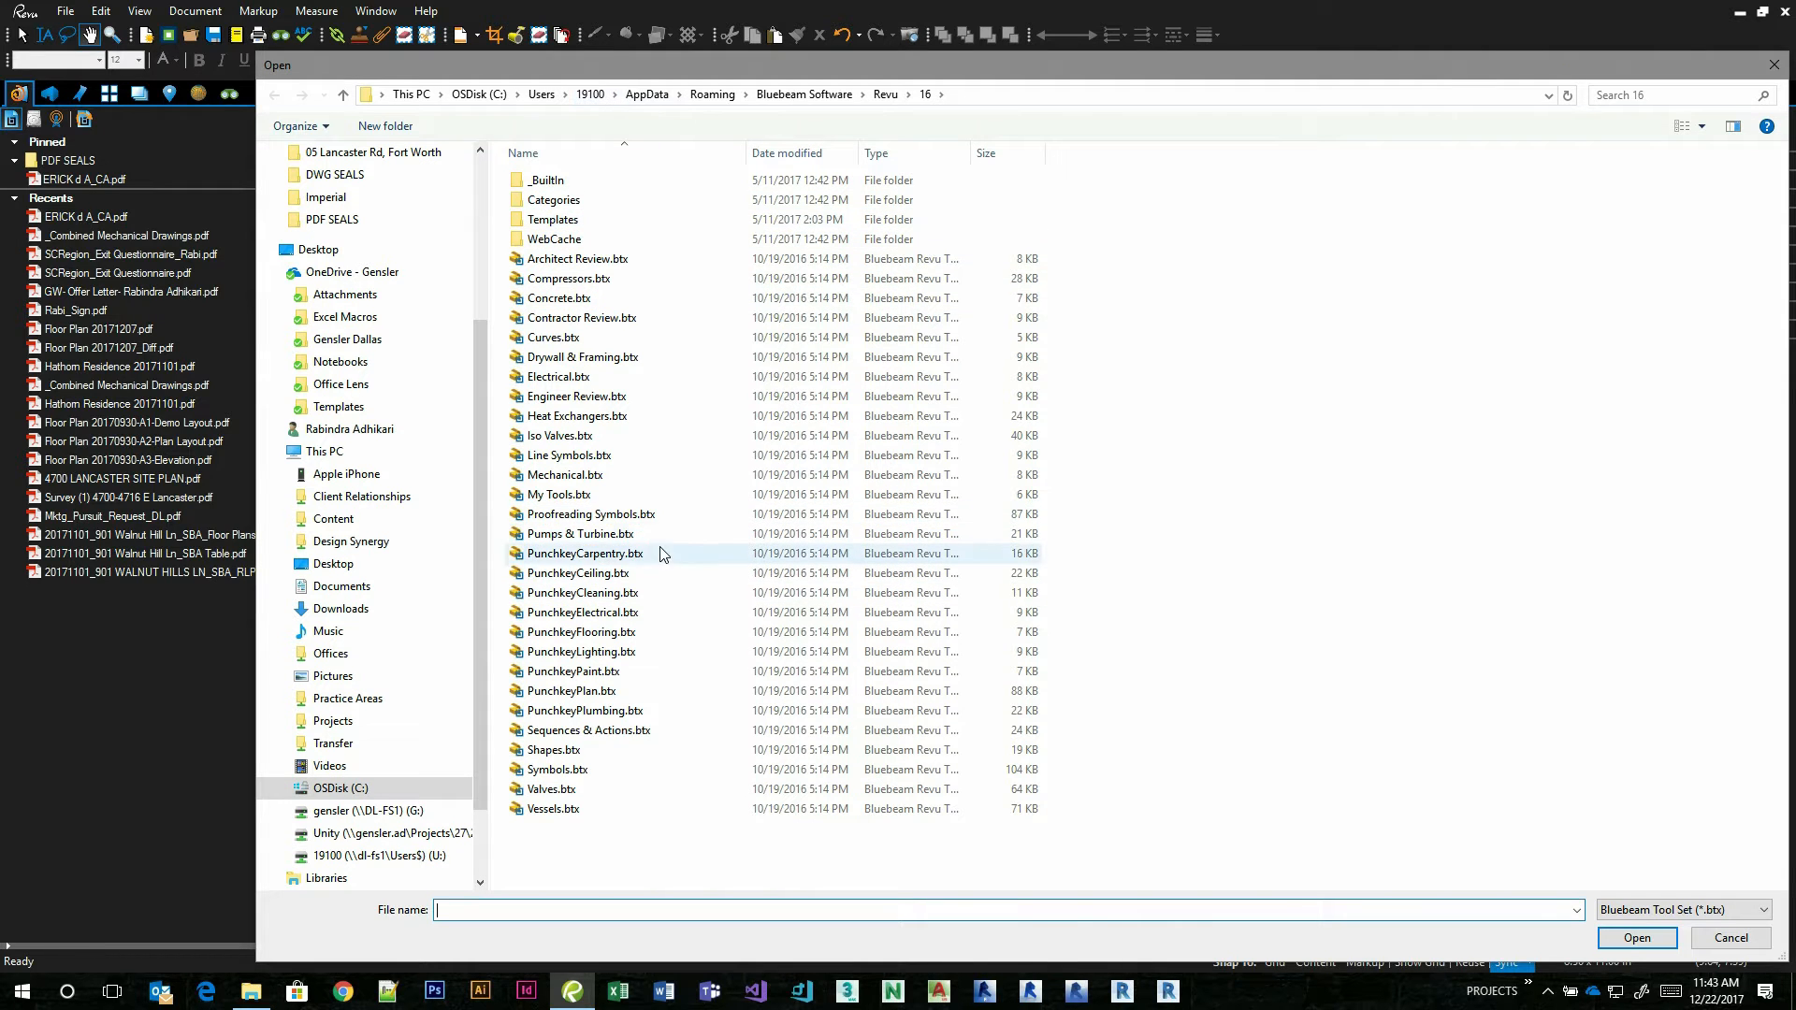
scroll(480, 393, up, 5)
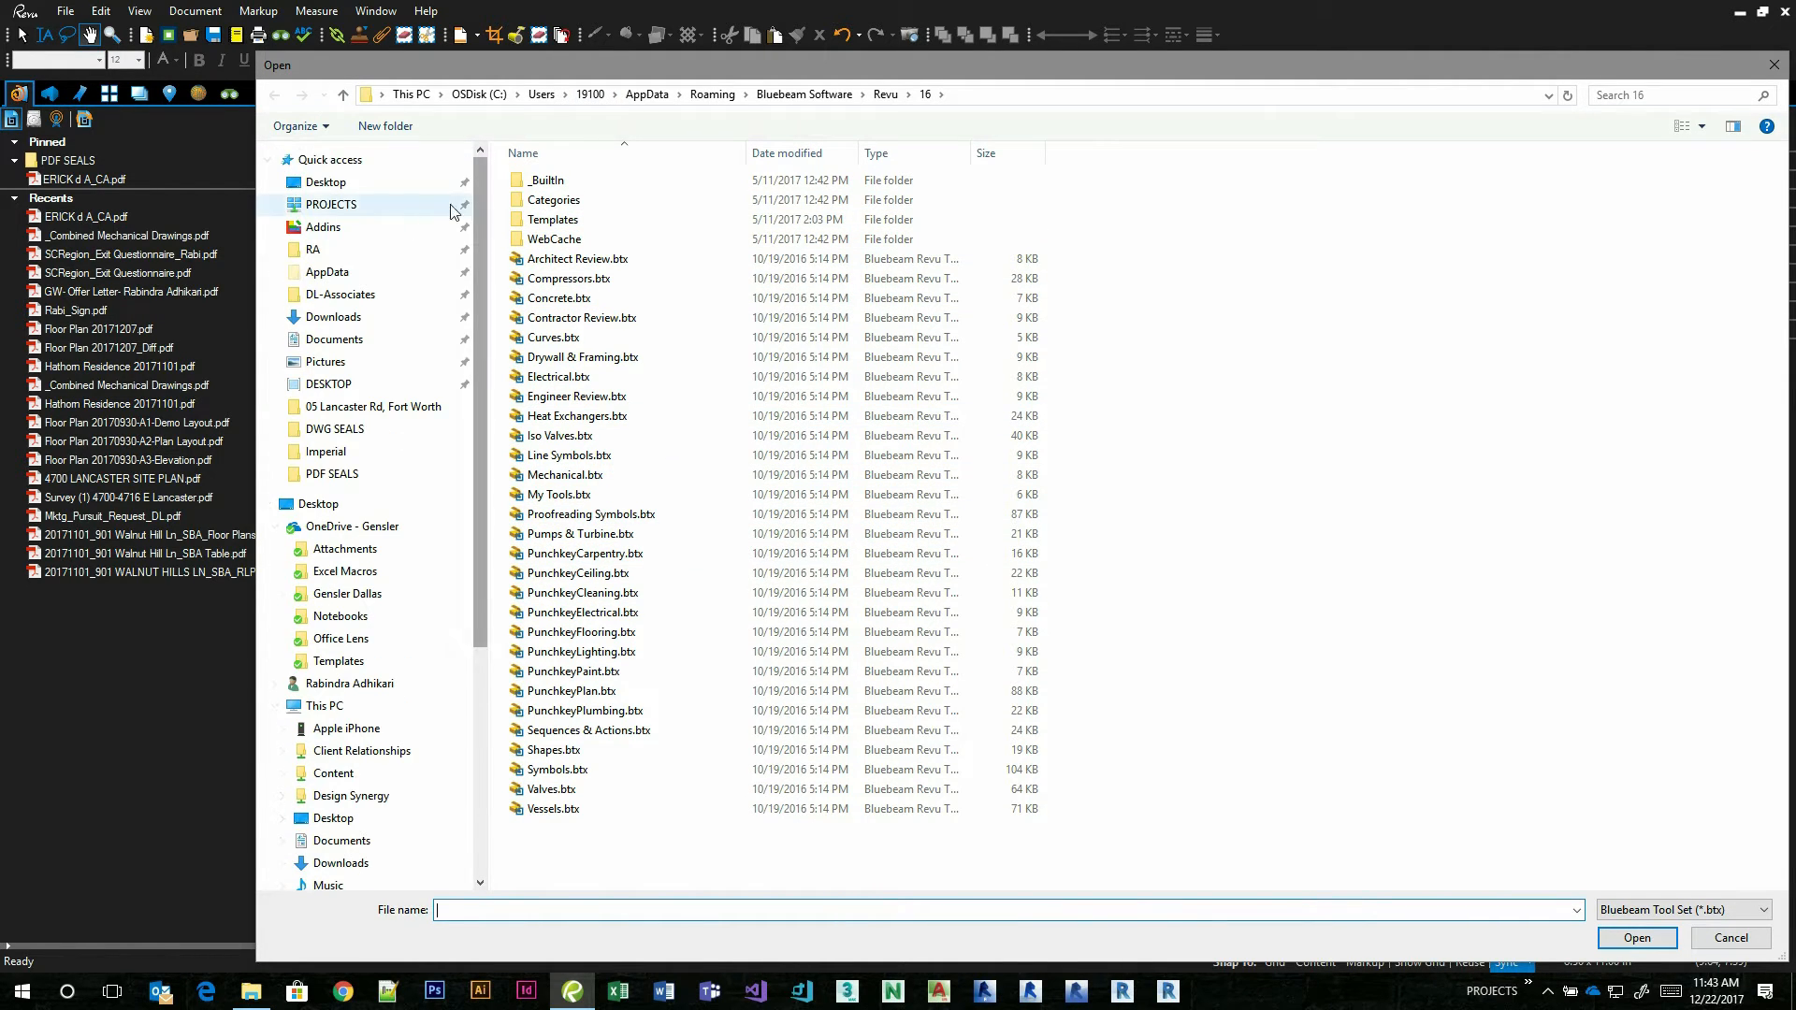
click(328, 184)
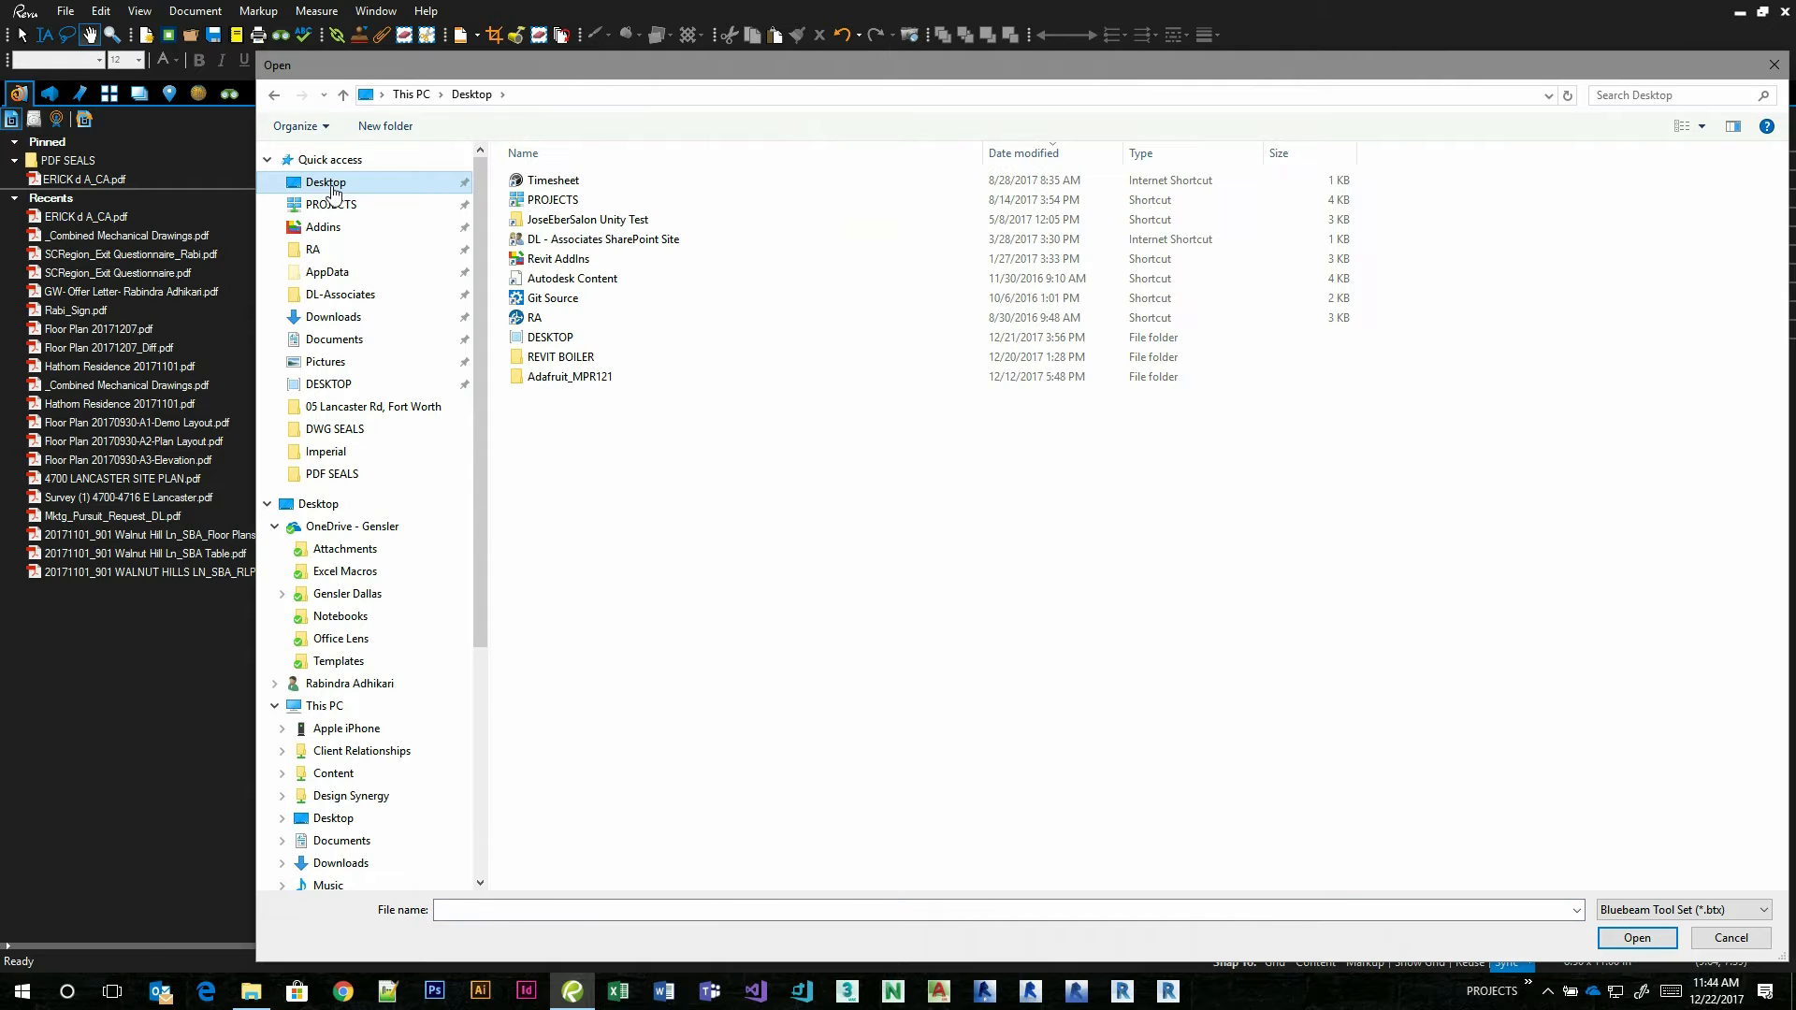
mouse_move(253, 989)
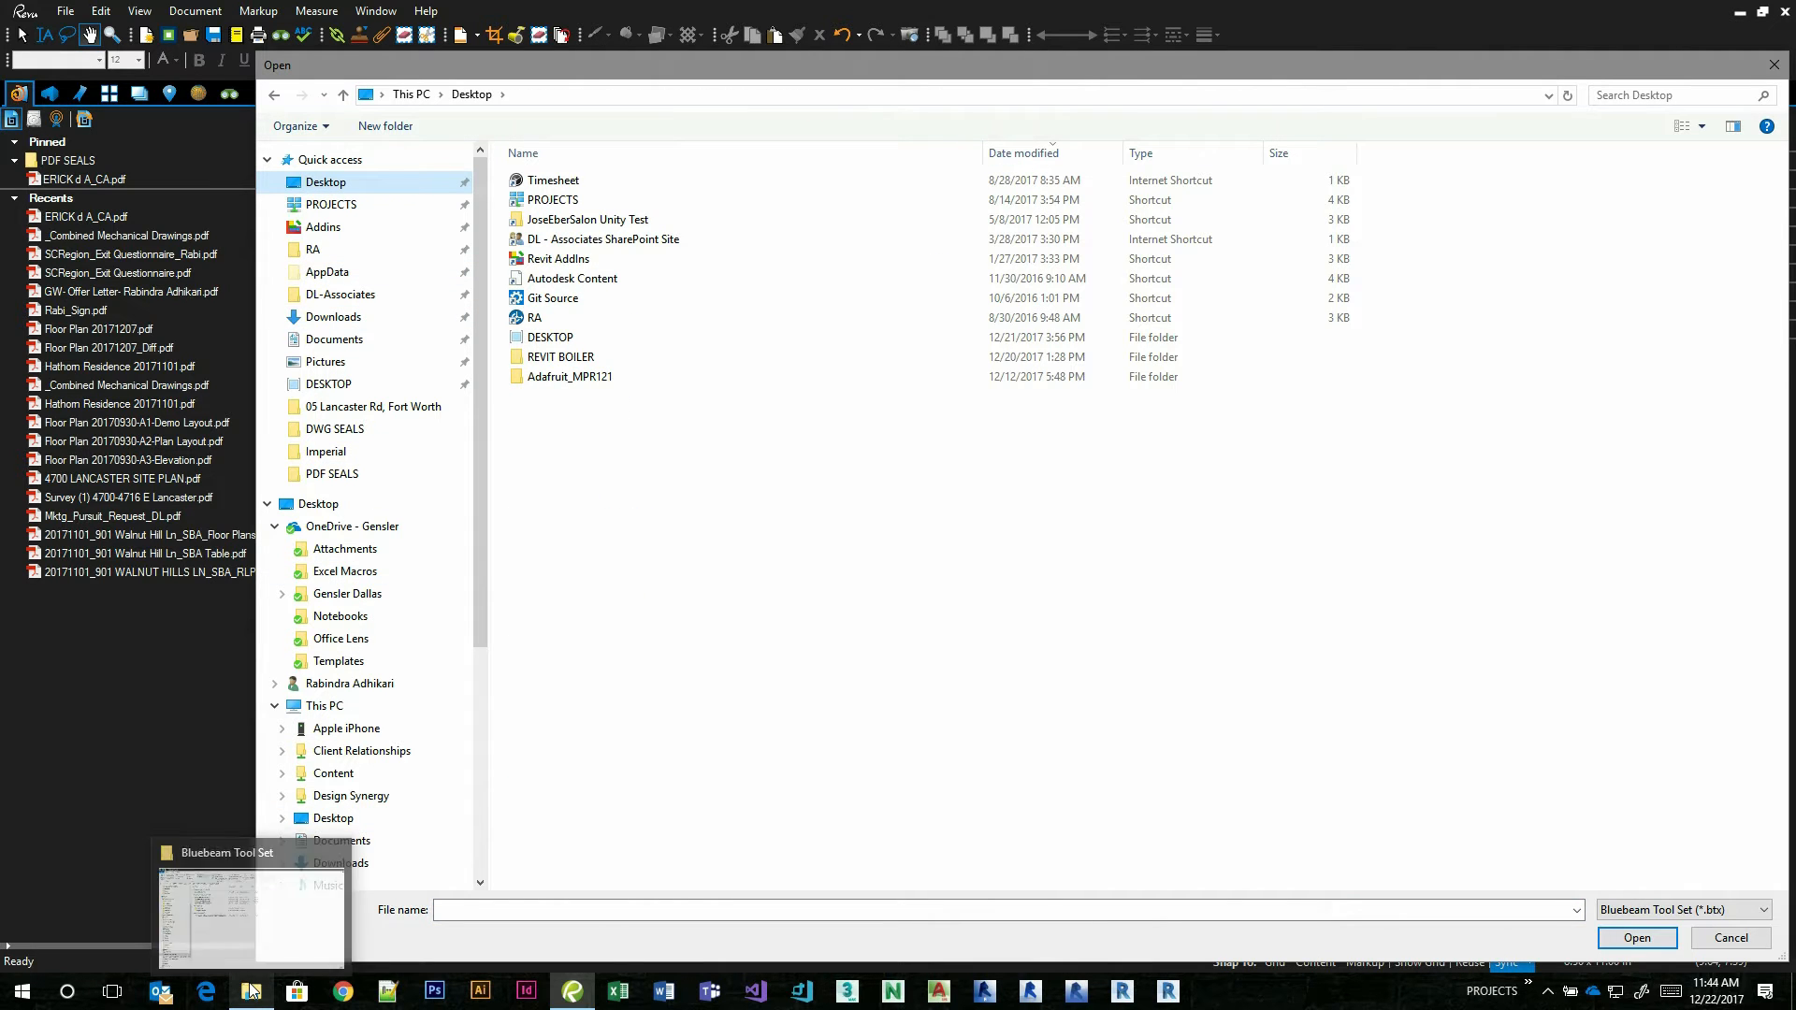
click(254, 910)
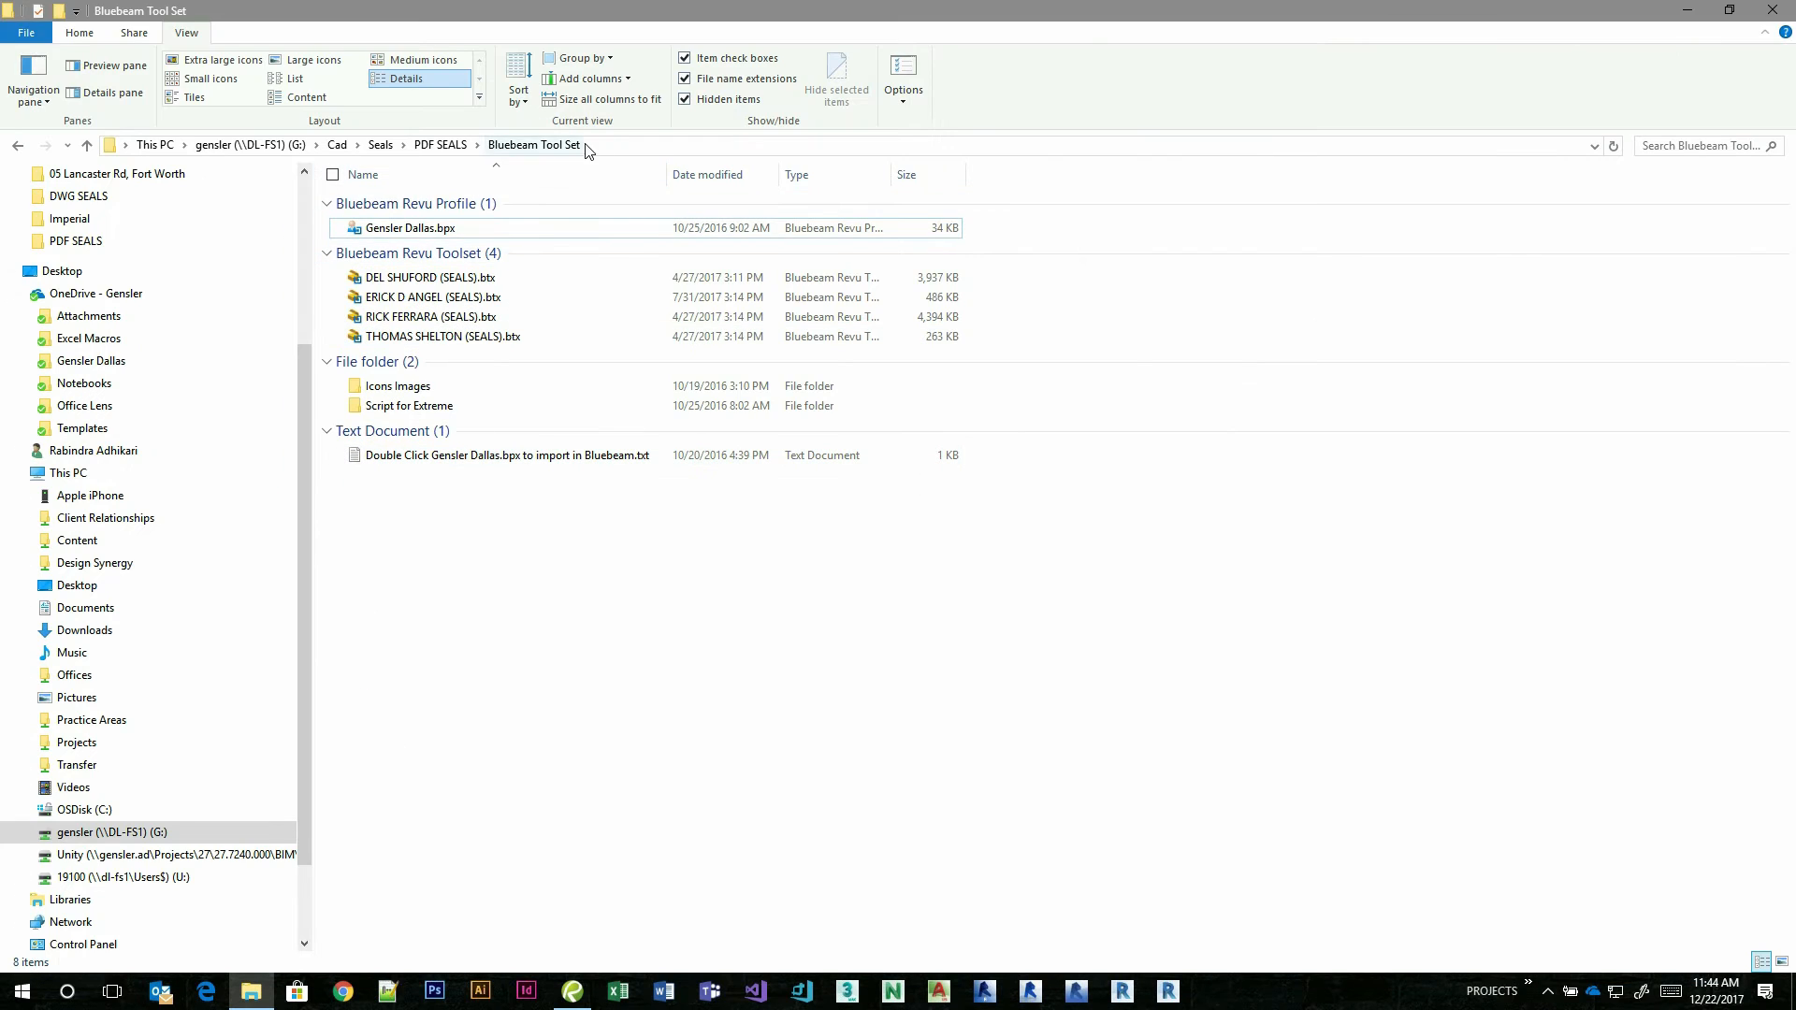
click(618, 146)
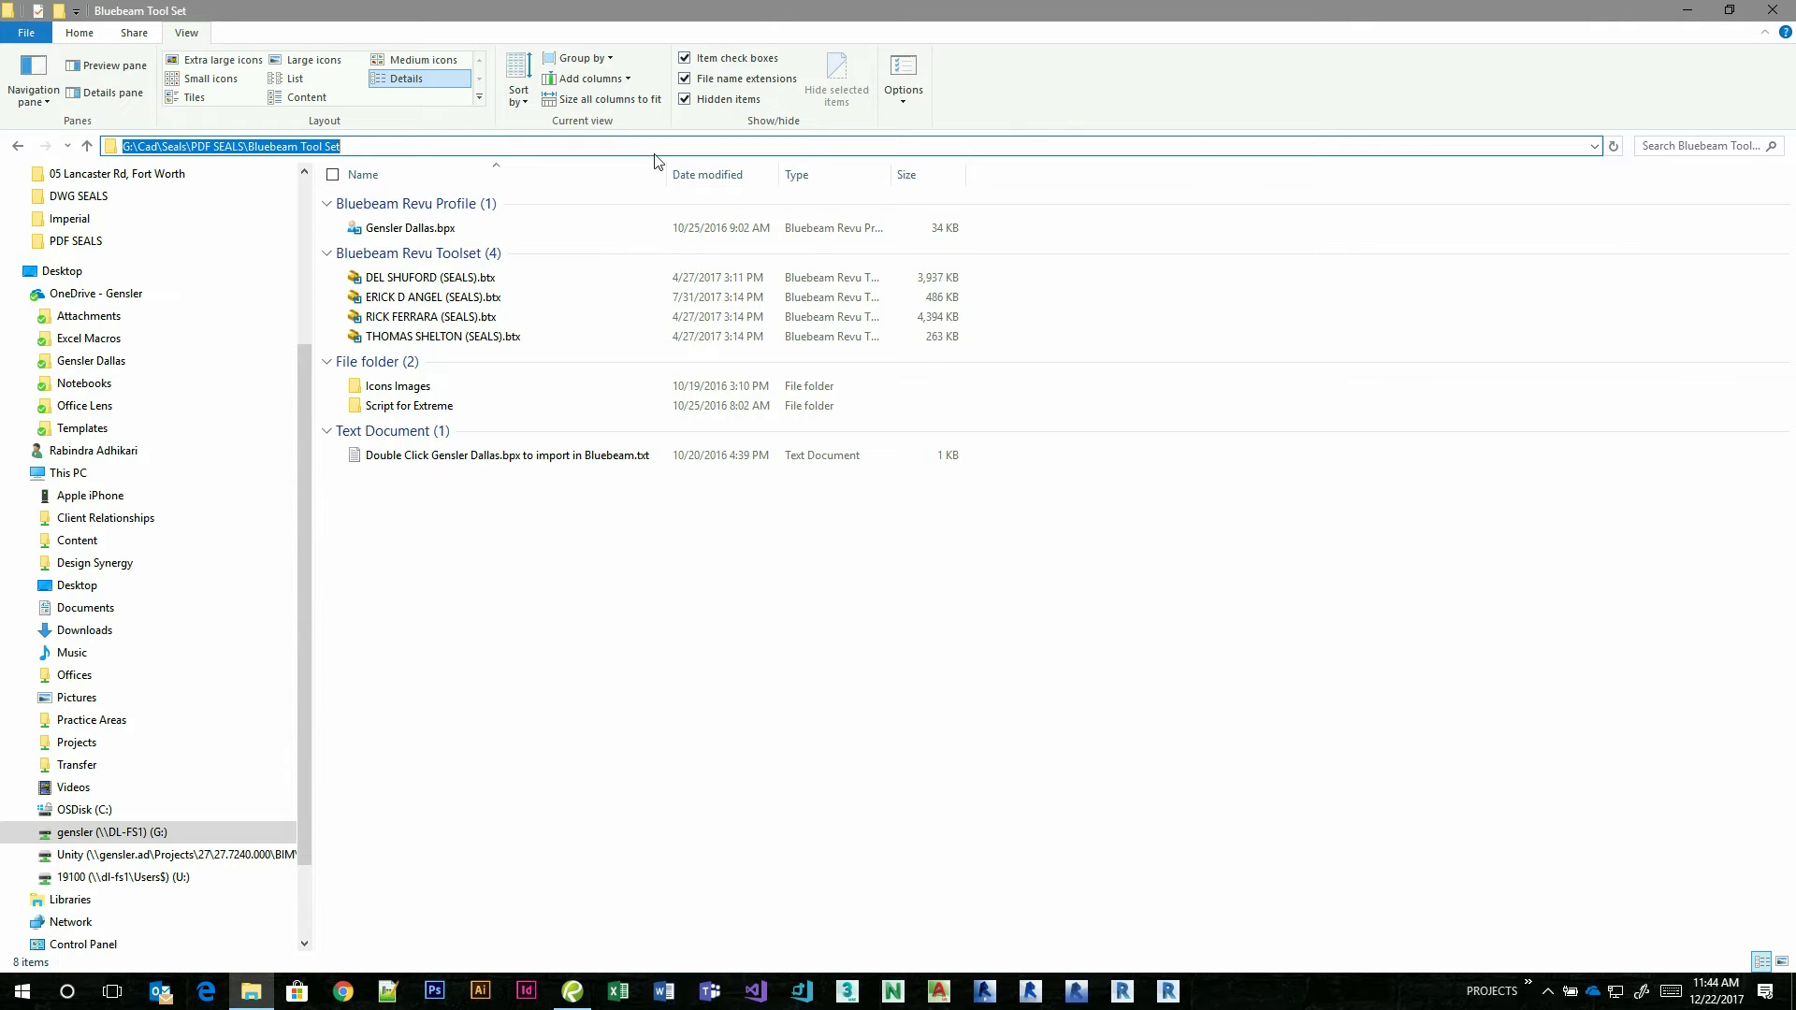
click(1687, 9)
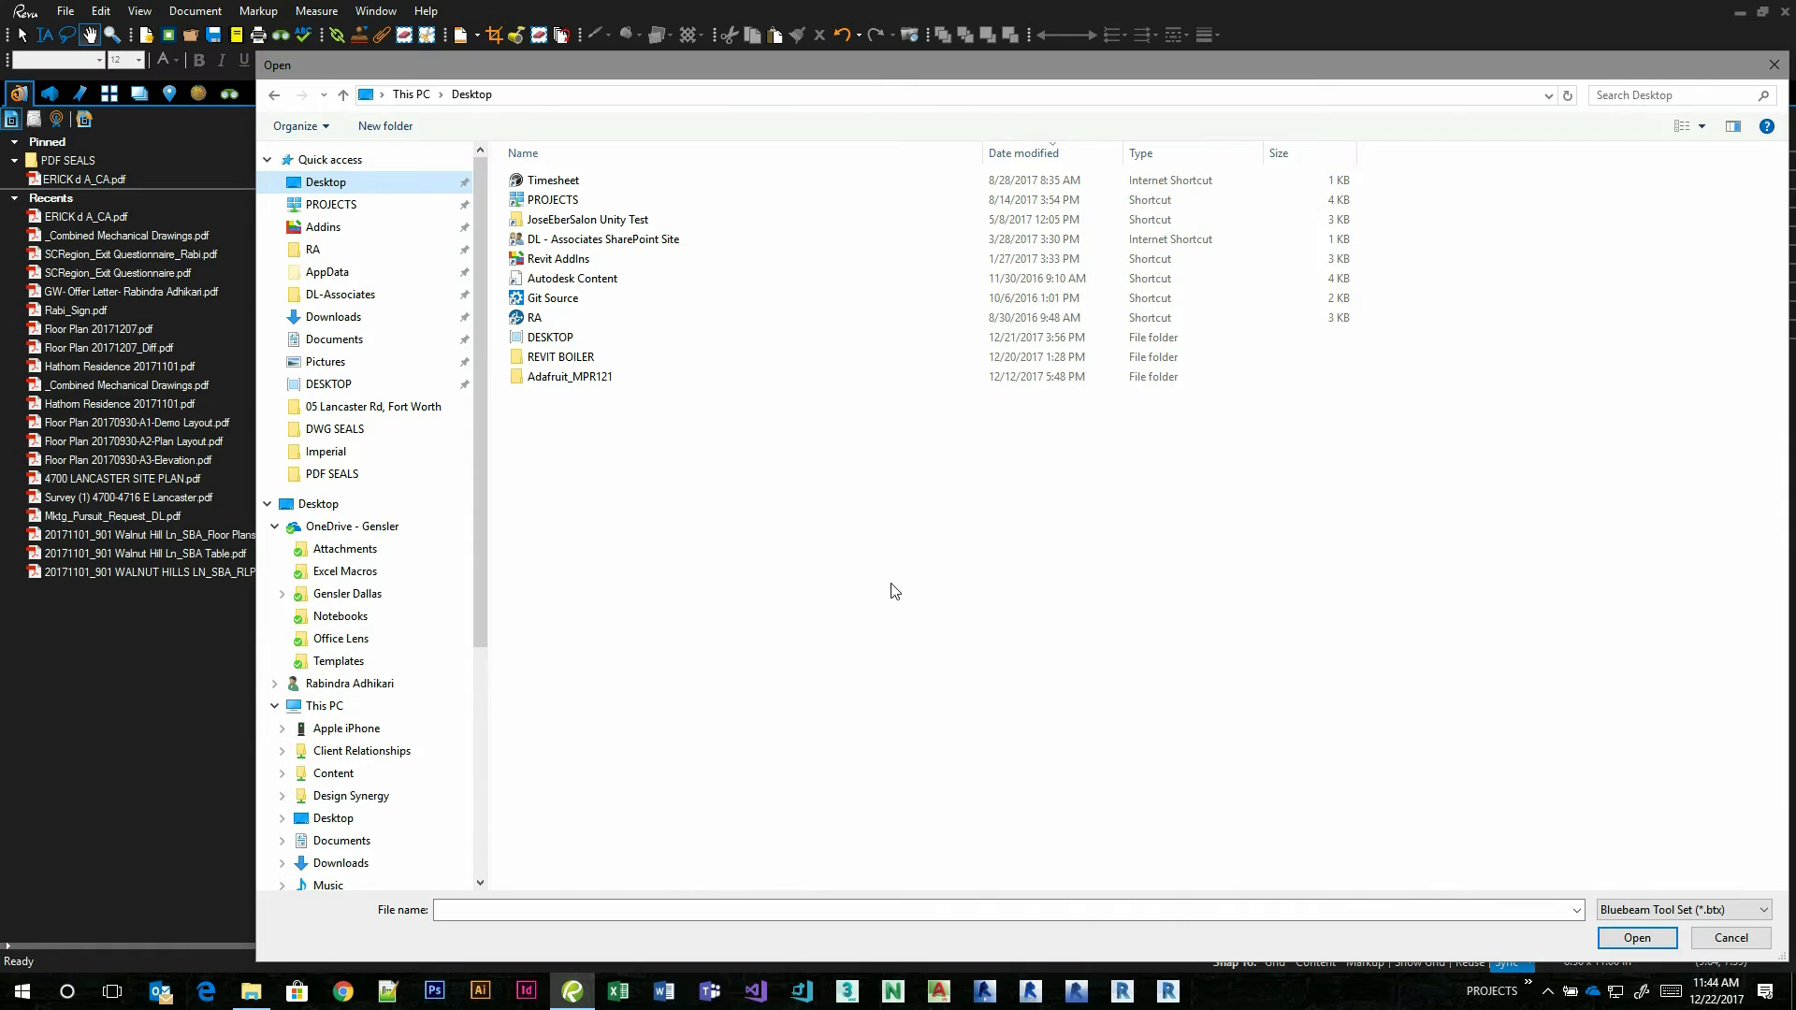
click(1638, 938)
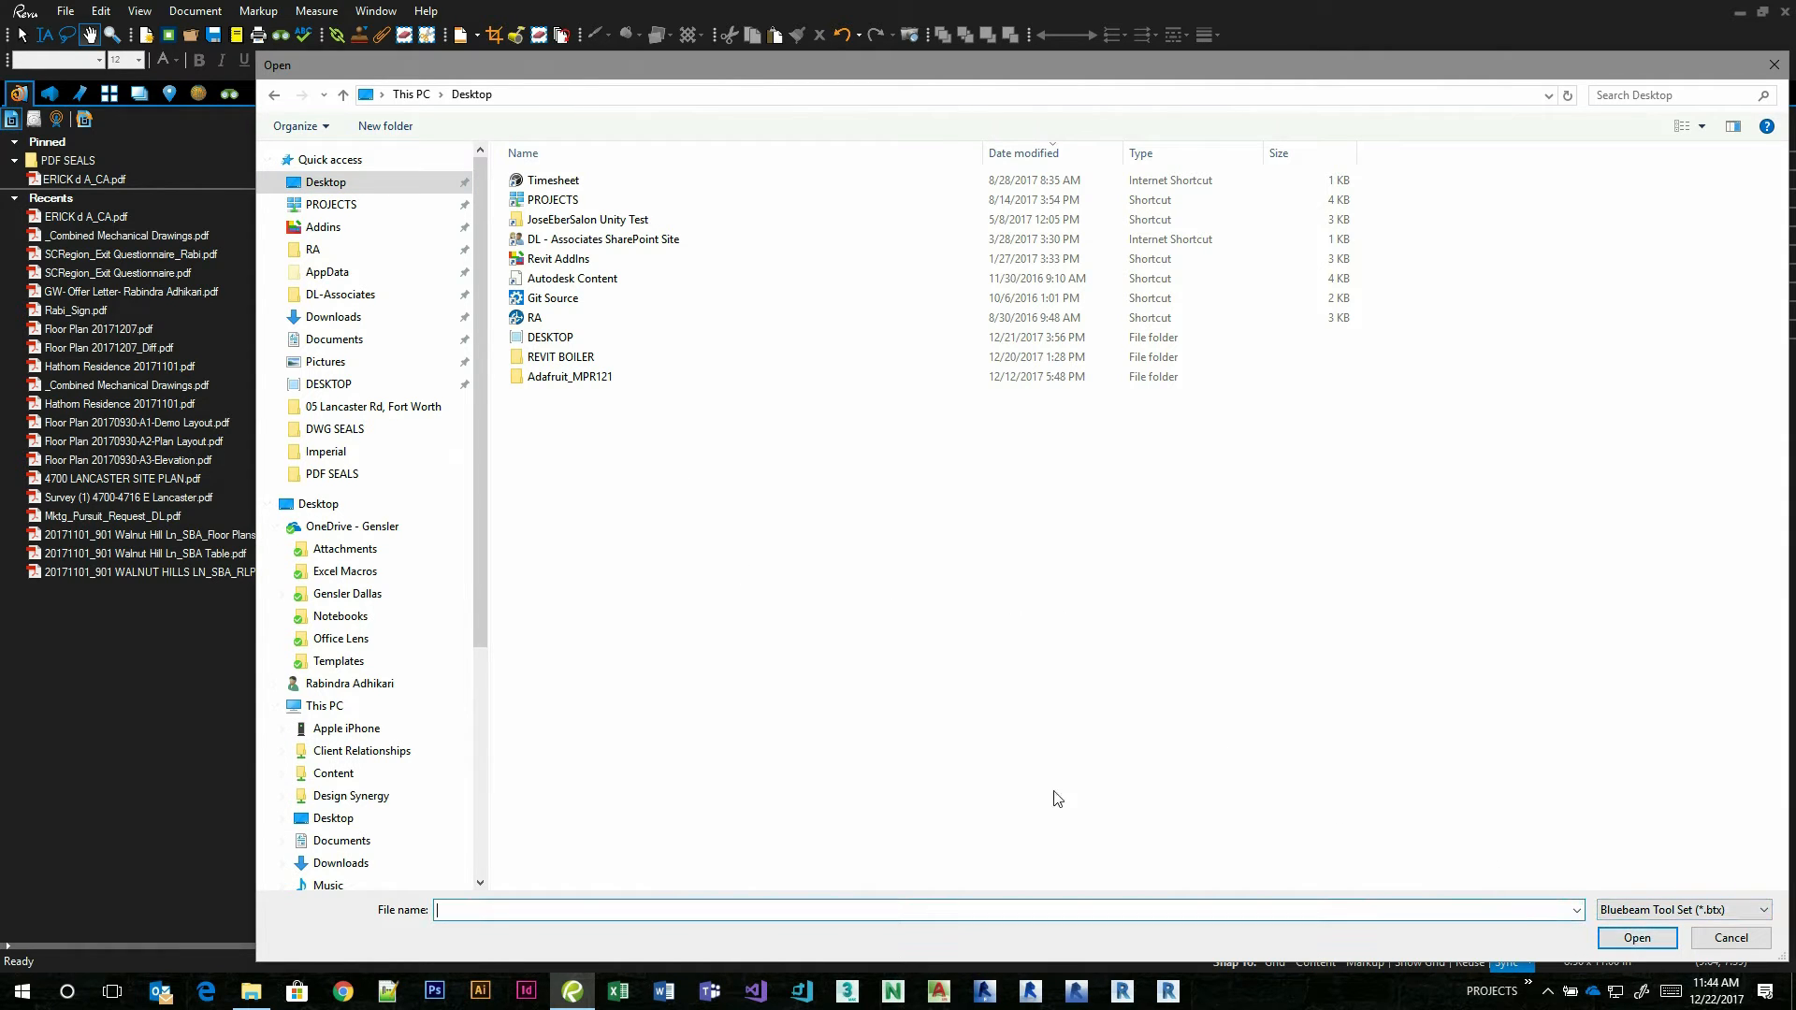
text(Rabi Personal)
click(1637, 938)
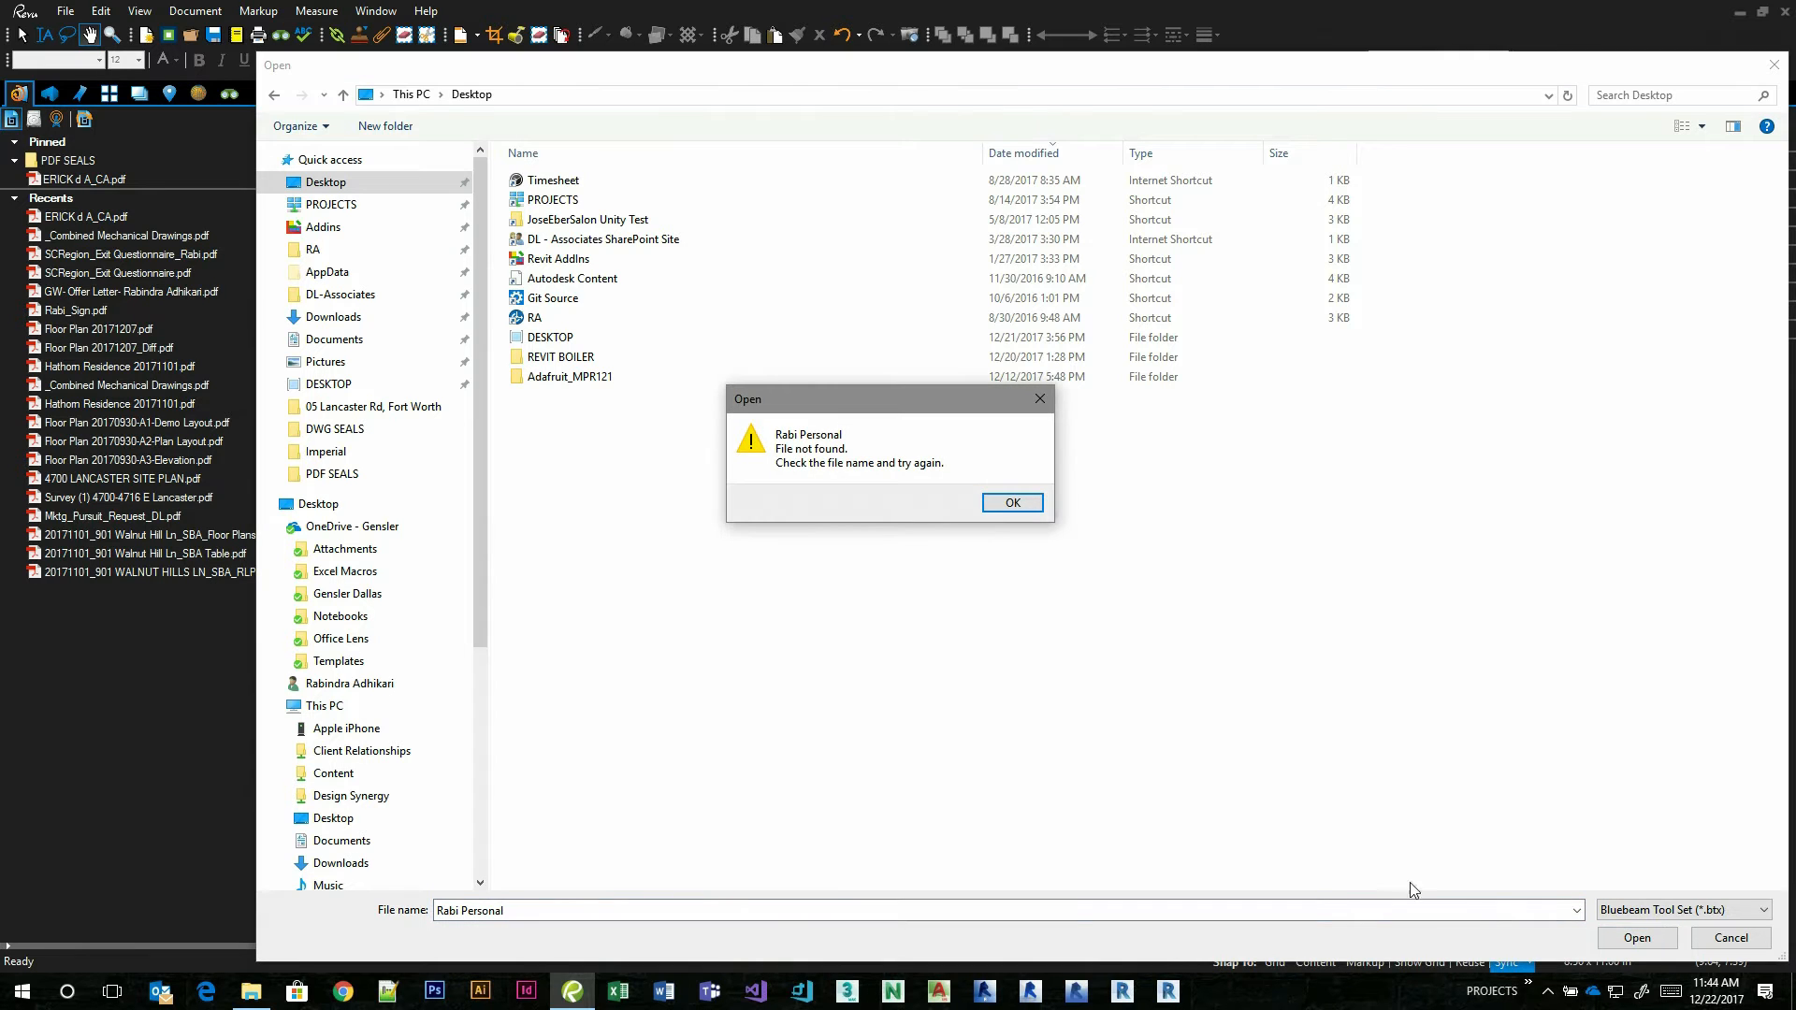
click(1012, 502)
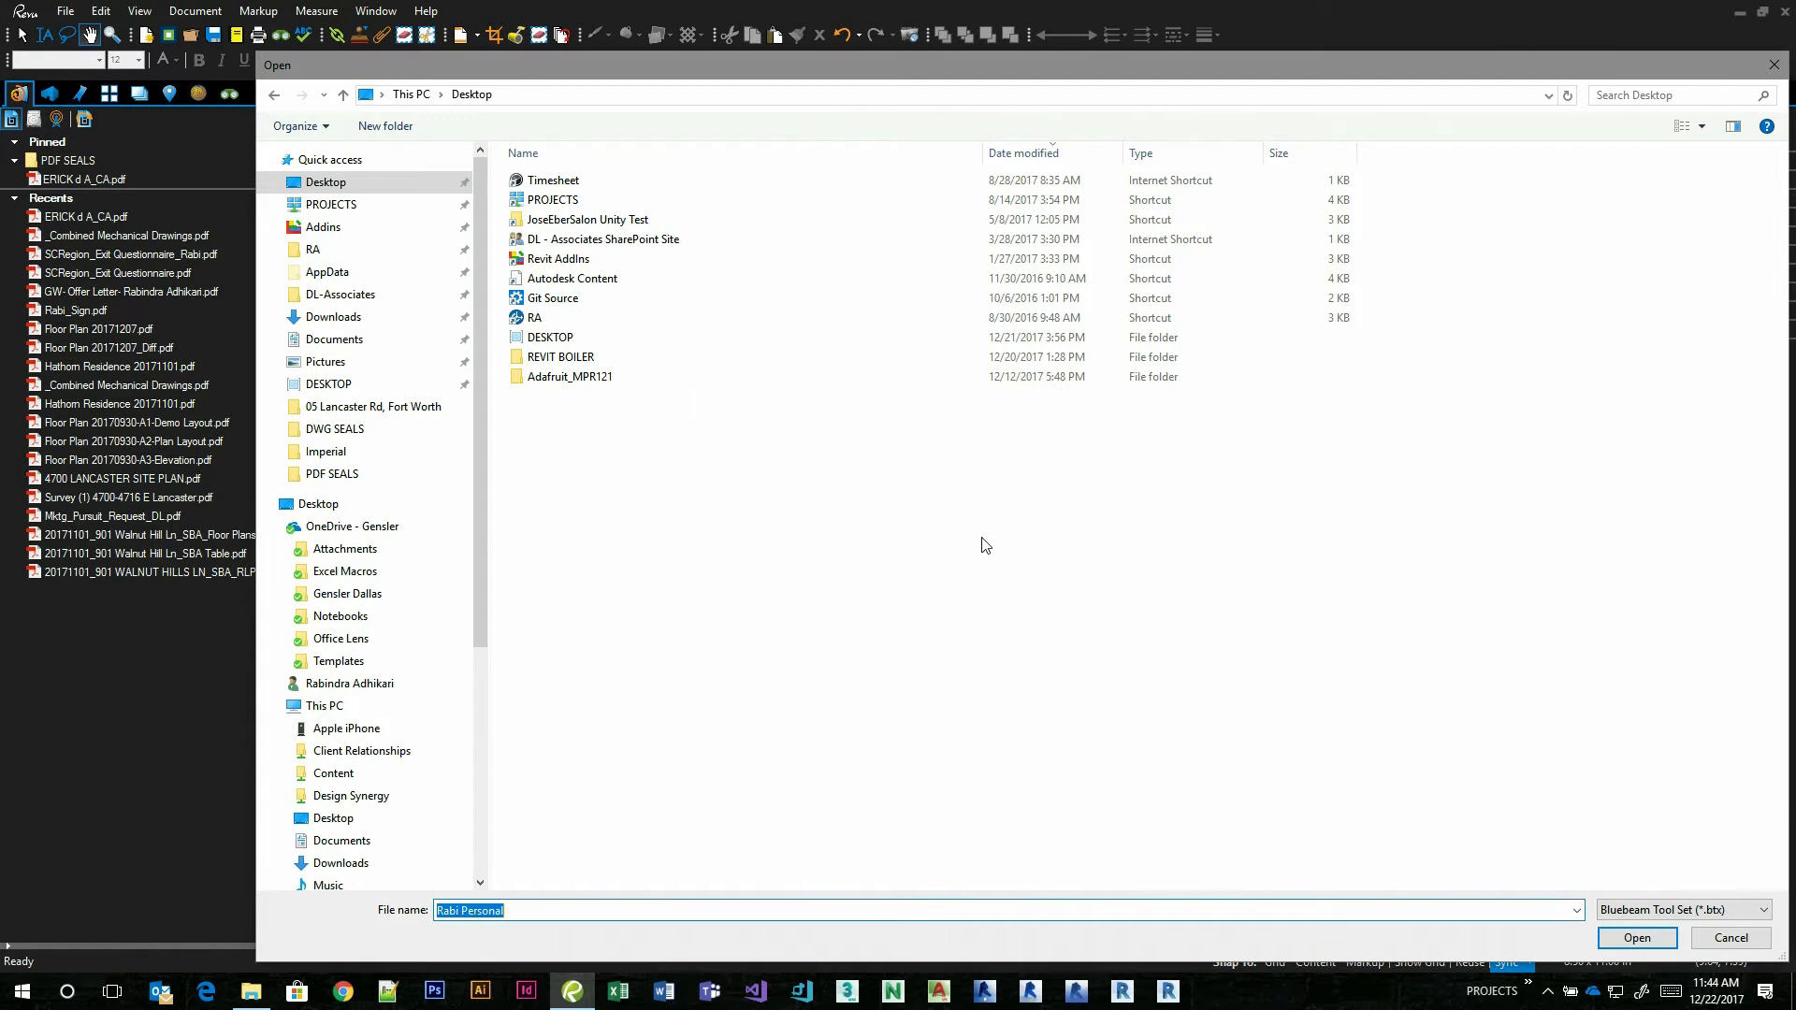
click(1732, 938)
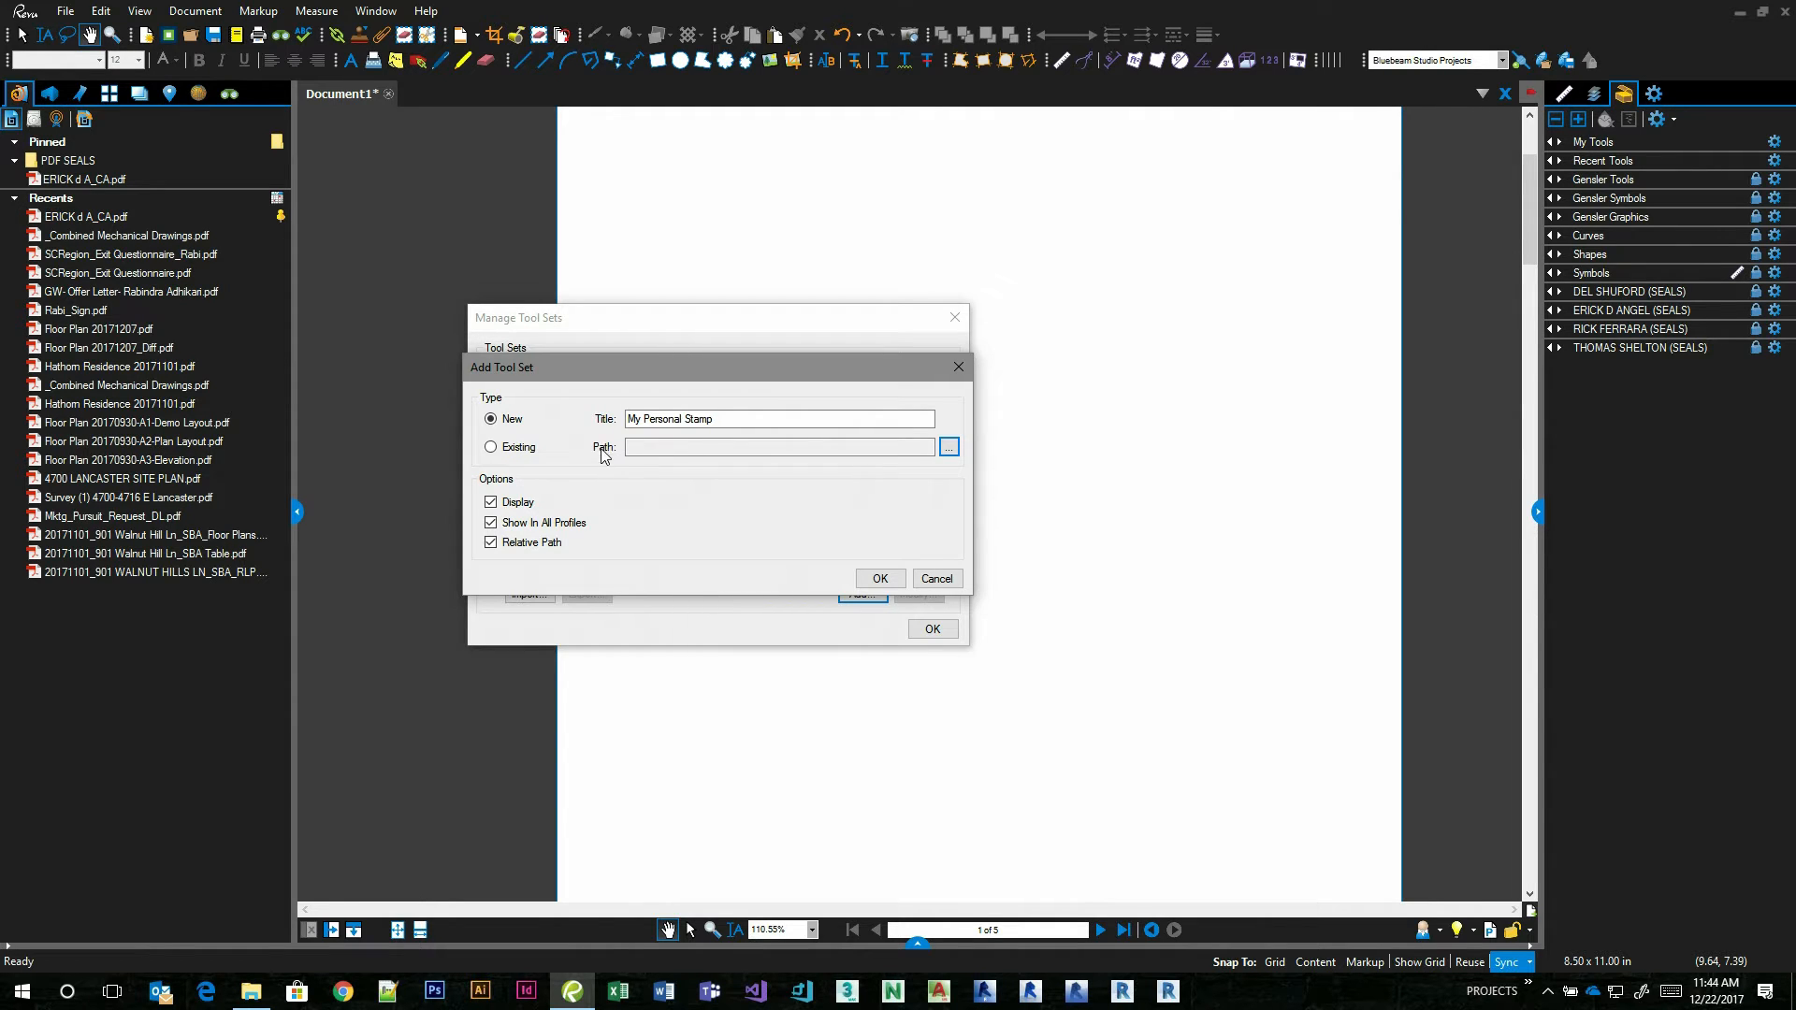
Create the tool set by saving it as My Personal Stamp.btx on the Desktop, and close Manage Tool Sets.
click(880, 580)
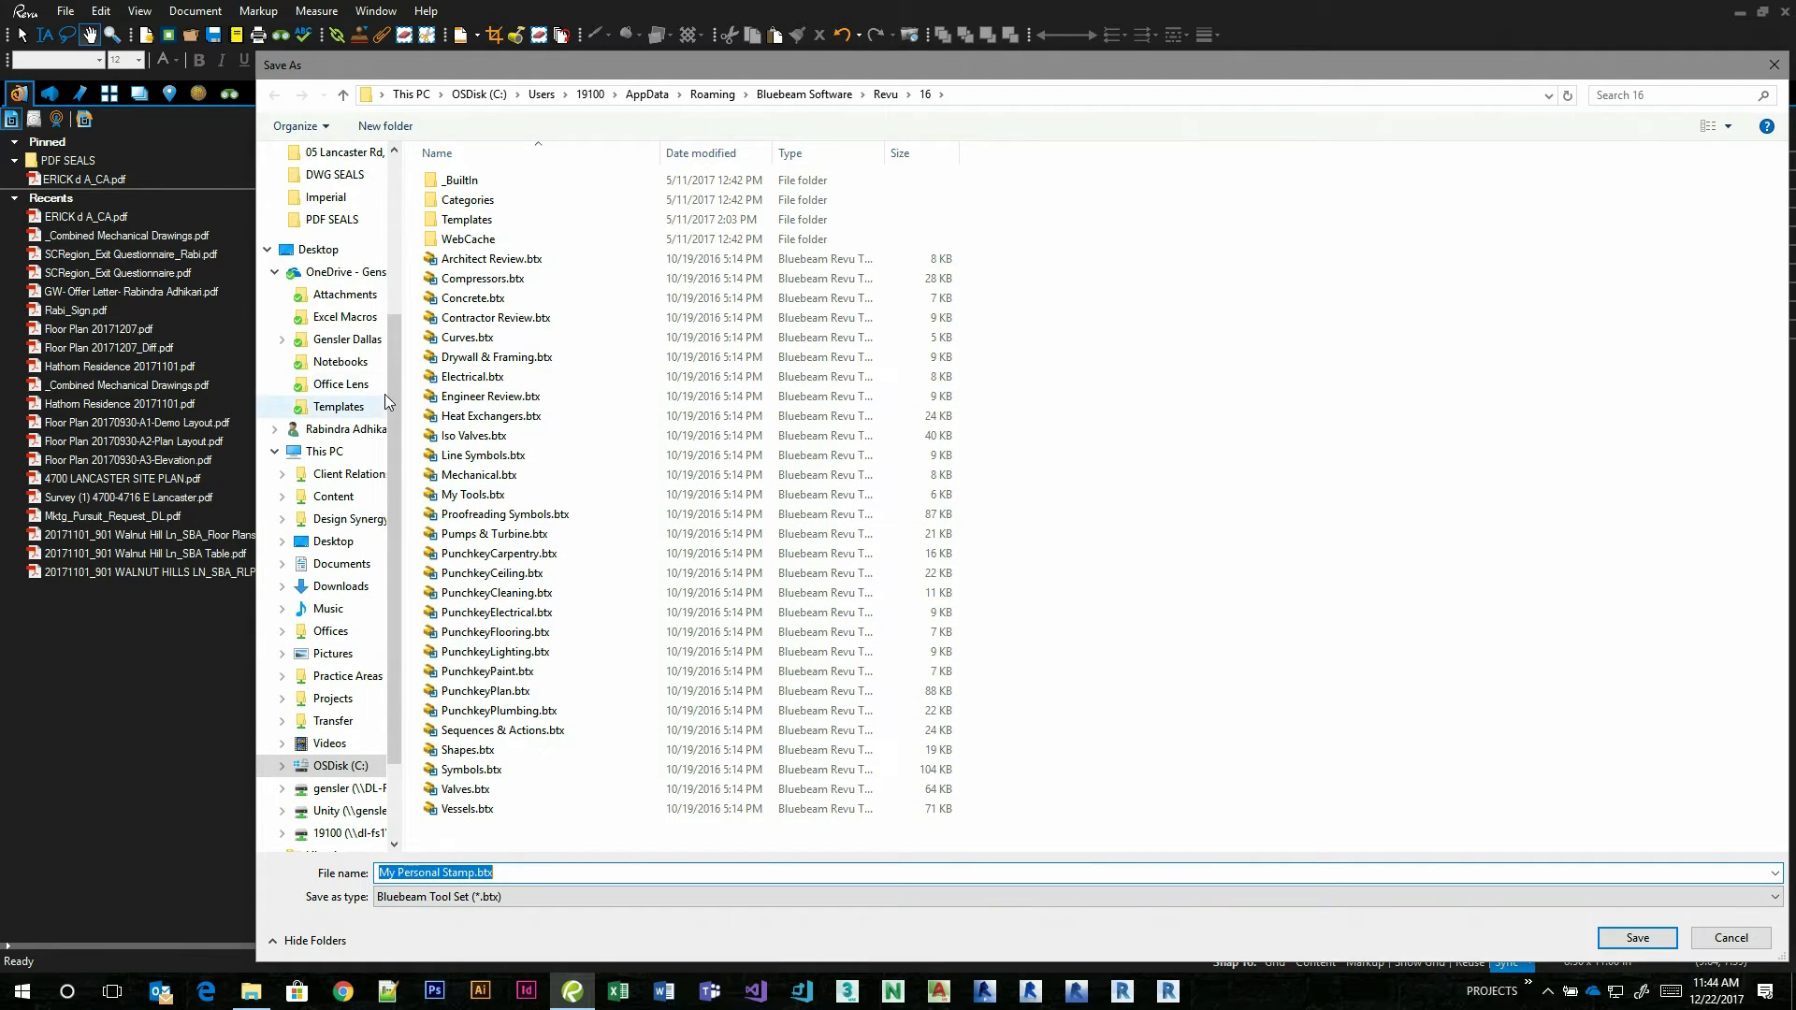
scroll(385, 395, up, 4)
click(339, 193)
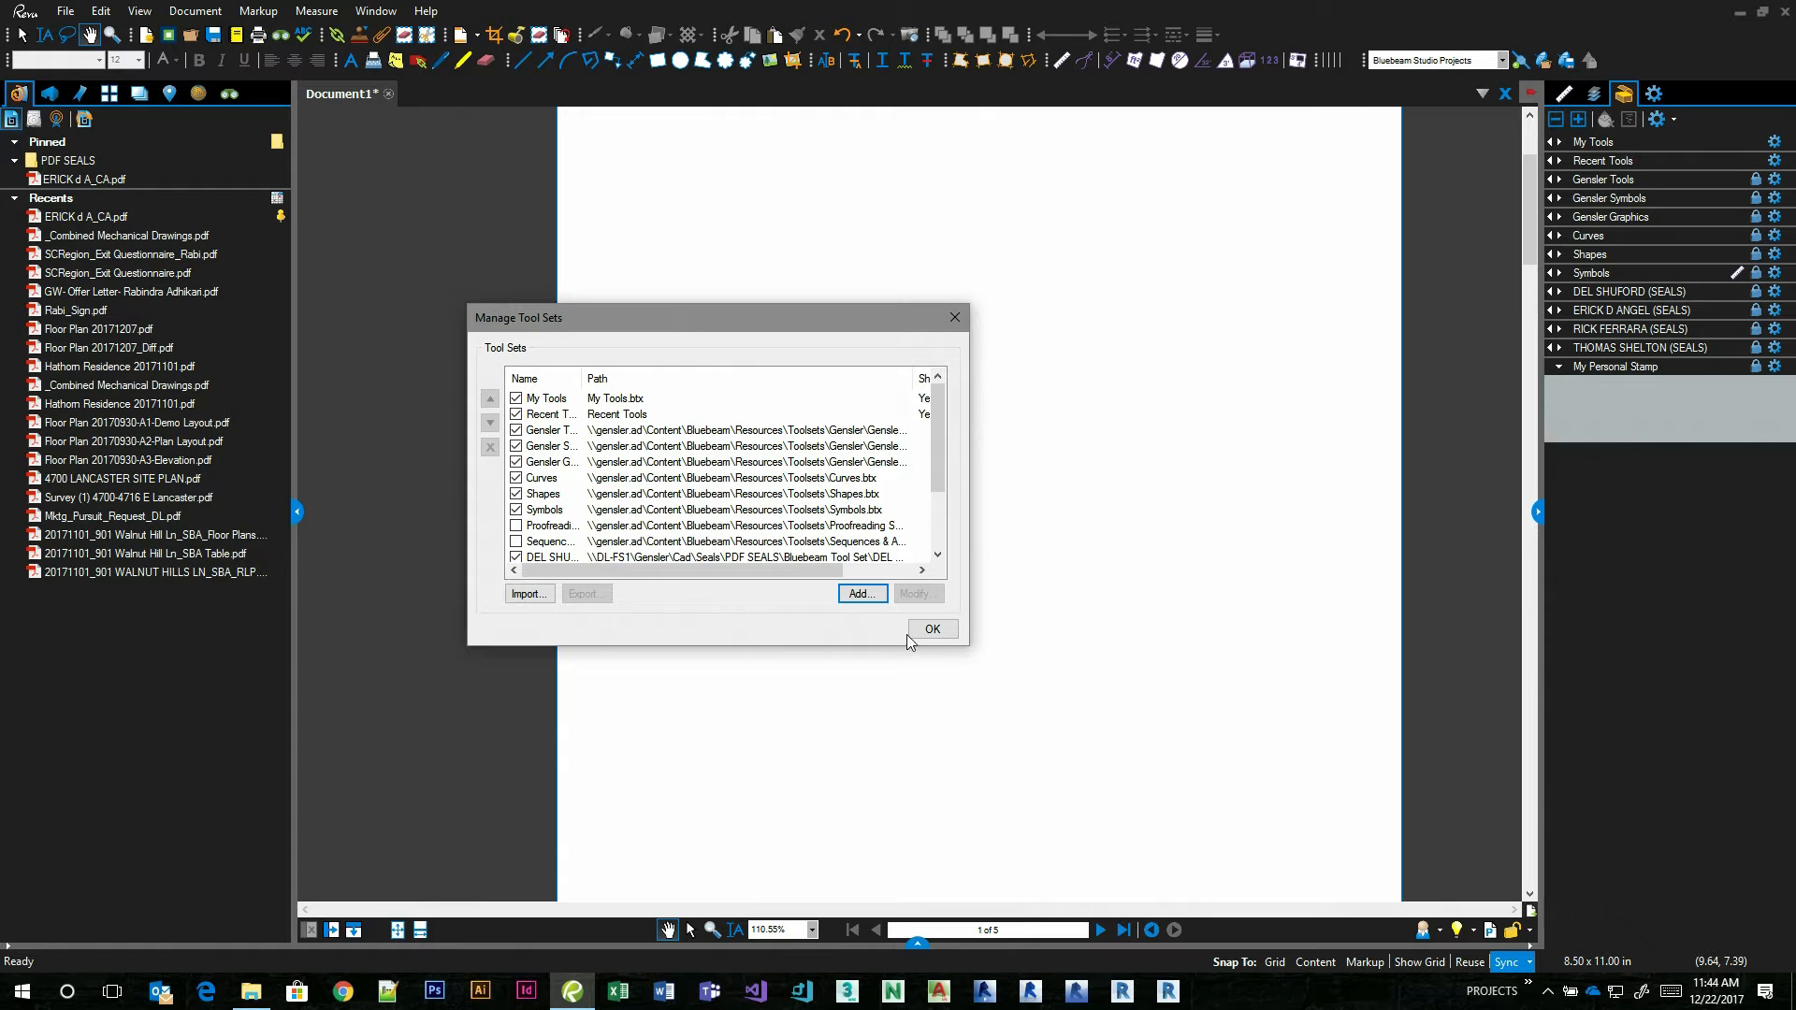
click(932, 629)
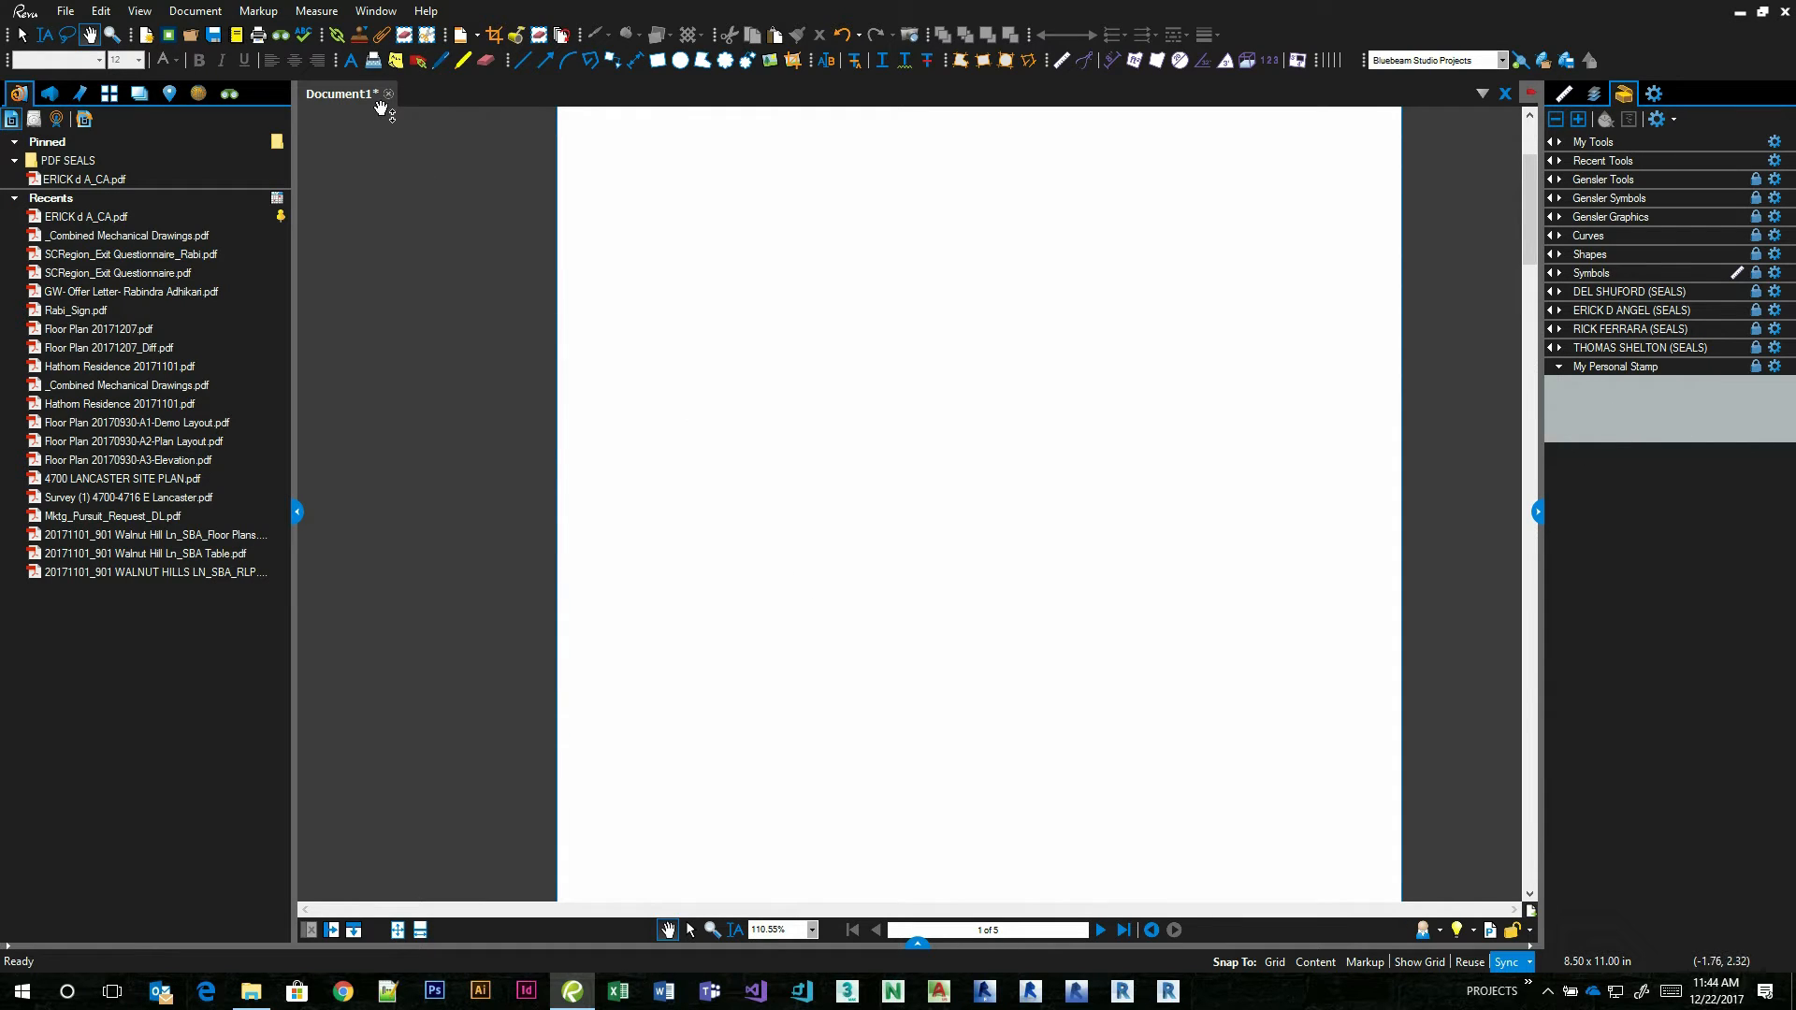
Change the stamp folder to the Sig folder inside MYDOCUMENTS on the U: drive.
click(361, 37)
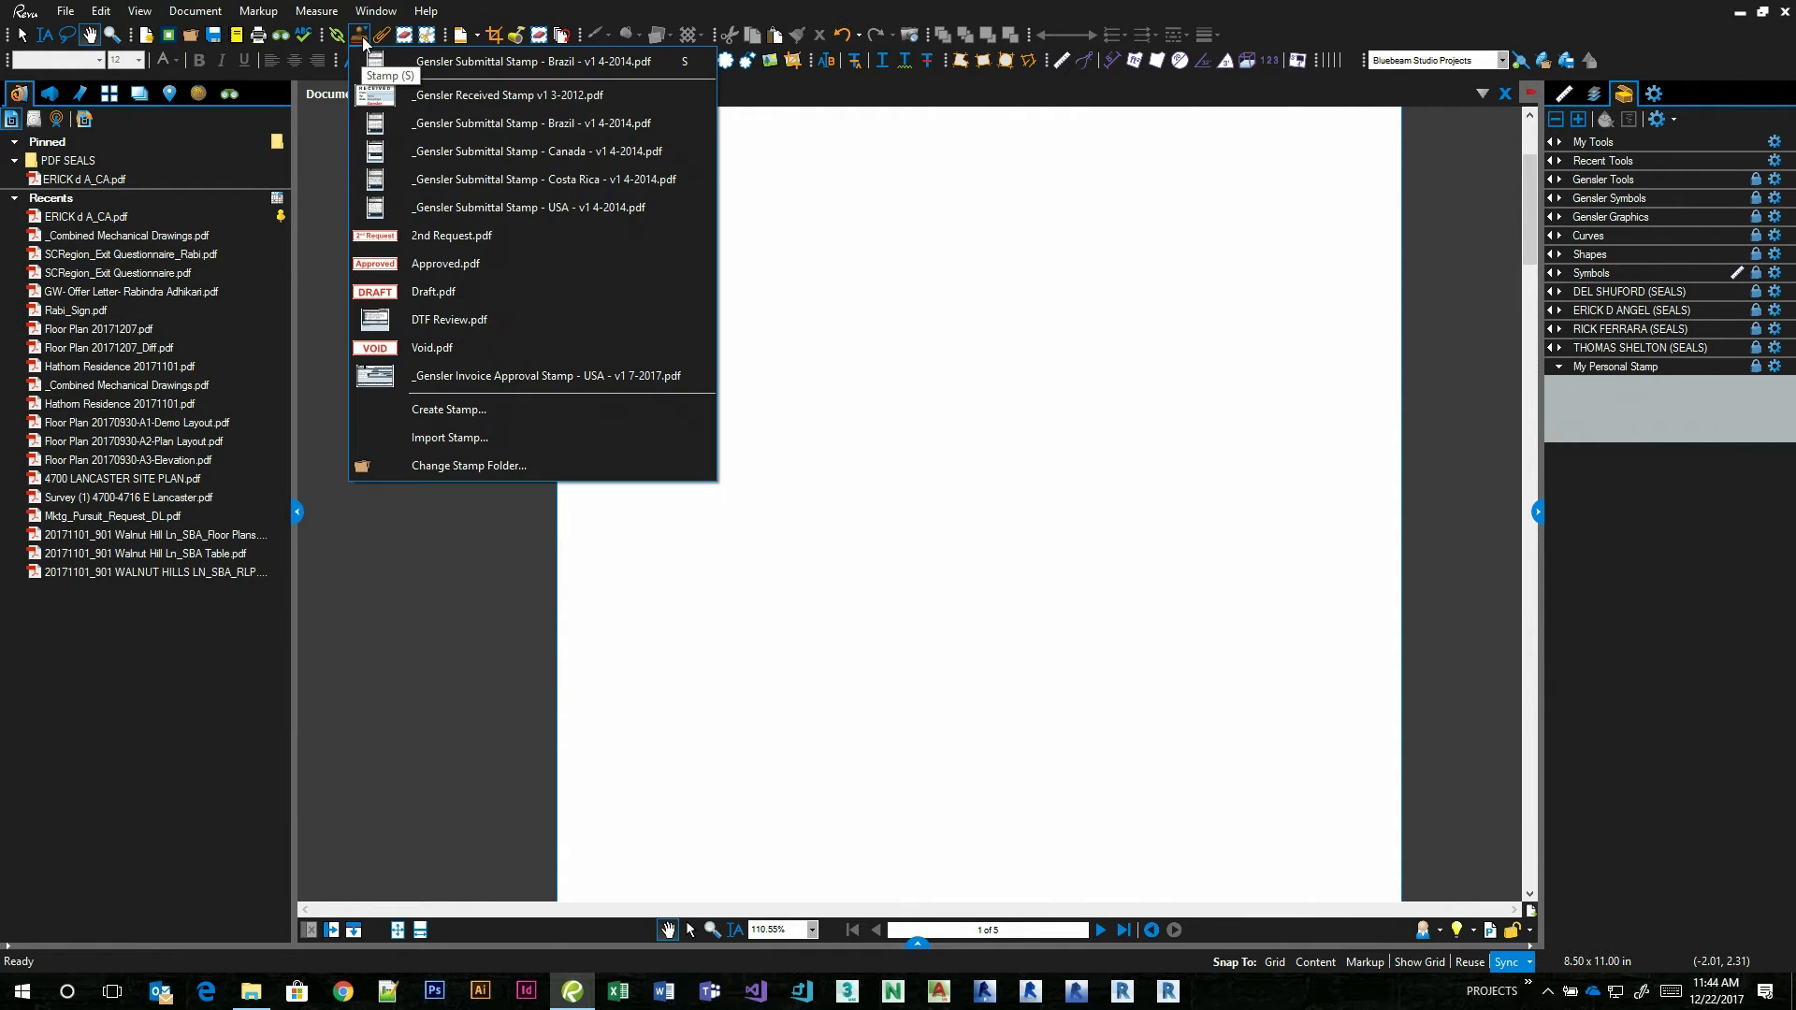
click(463, 470)
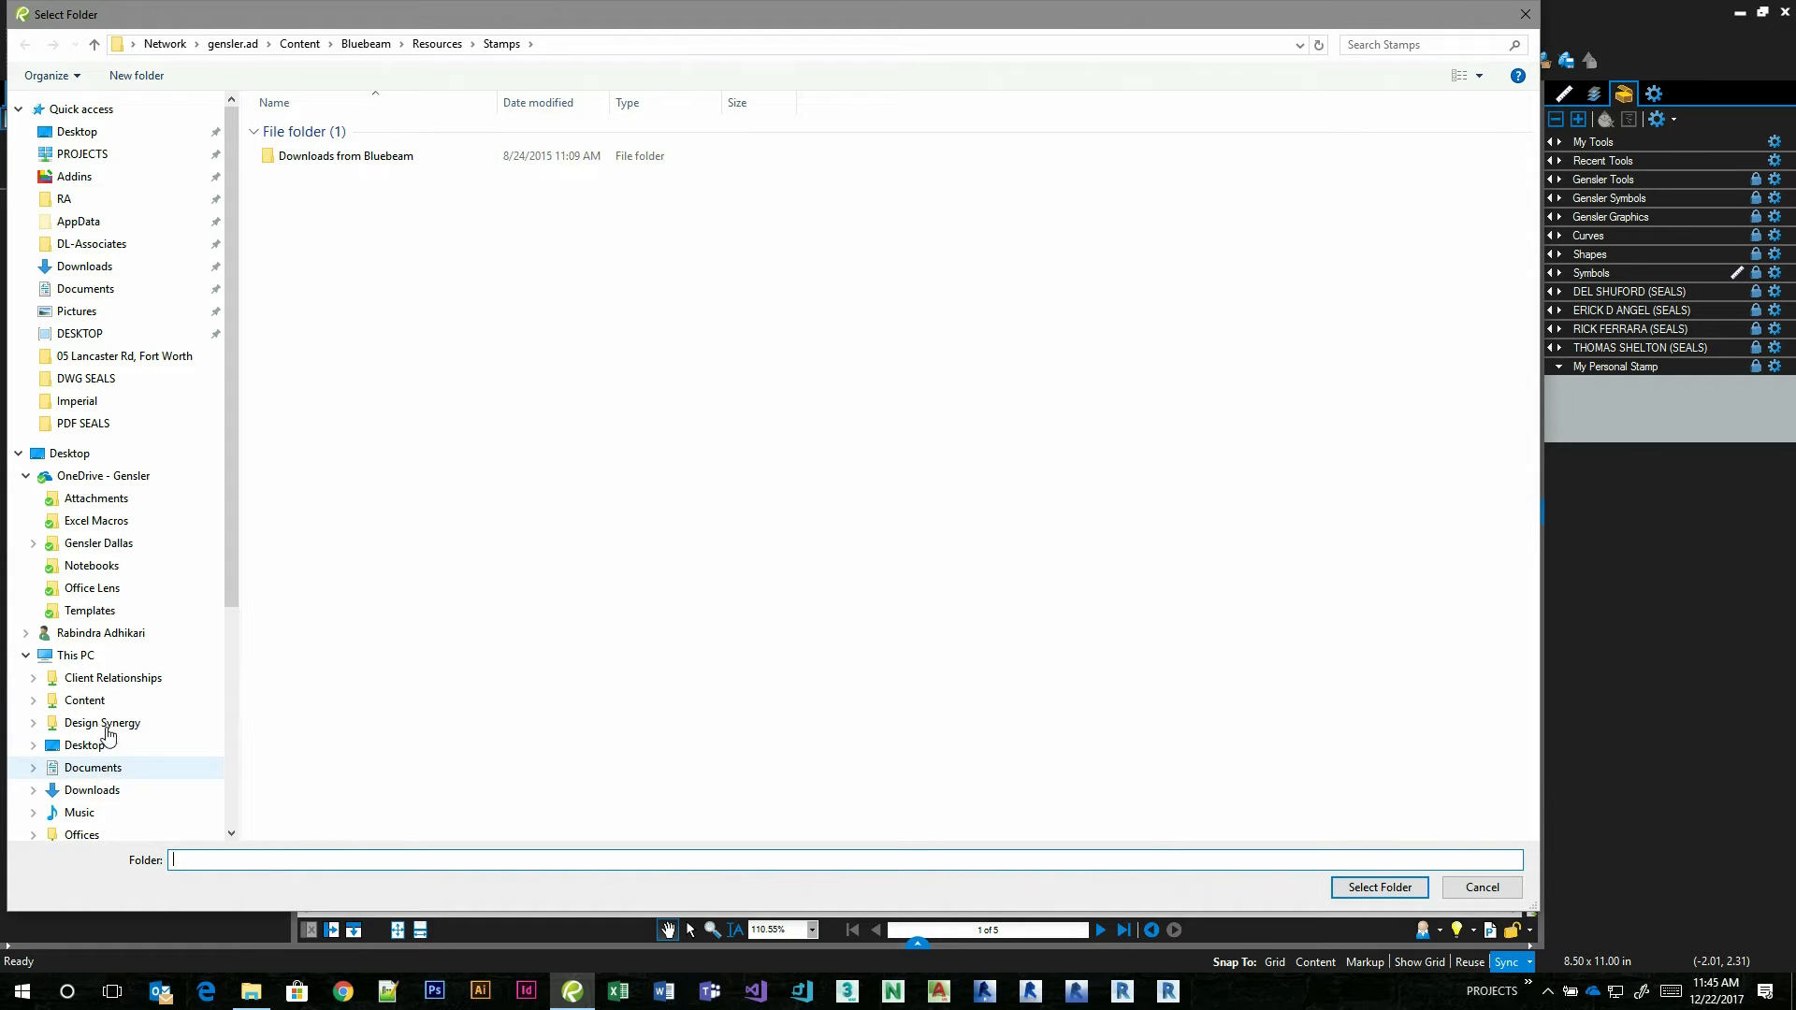
scroll(90, 666, down, 3)
scroll(91, 674, down, 3)
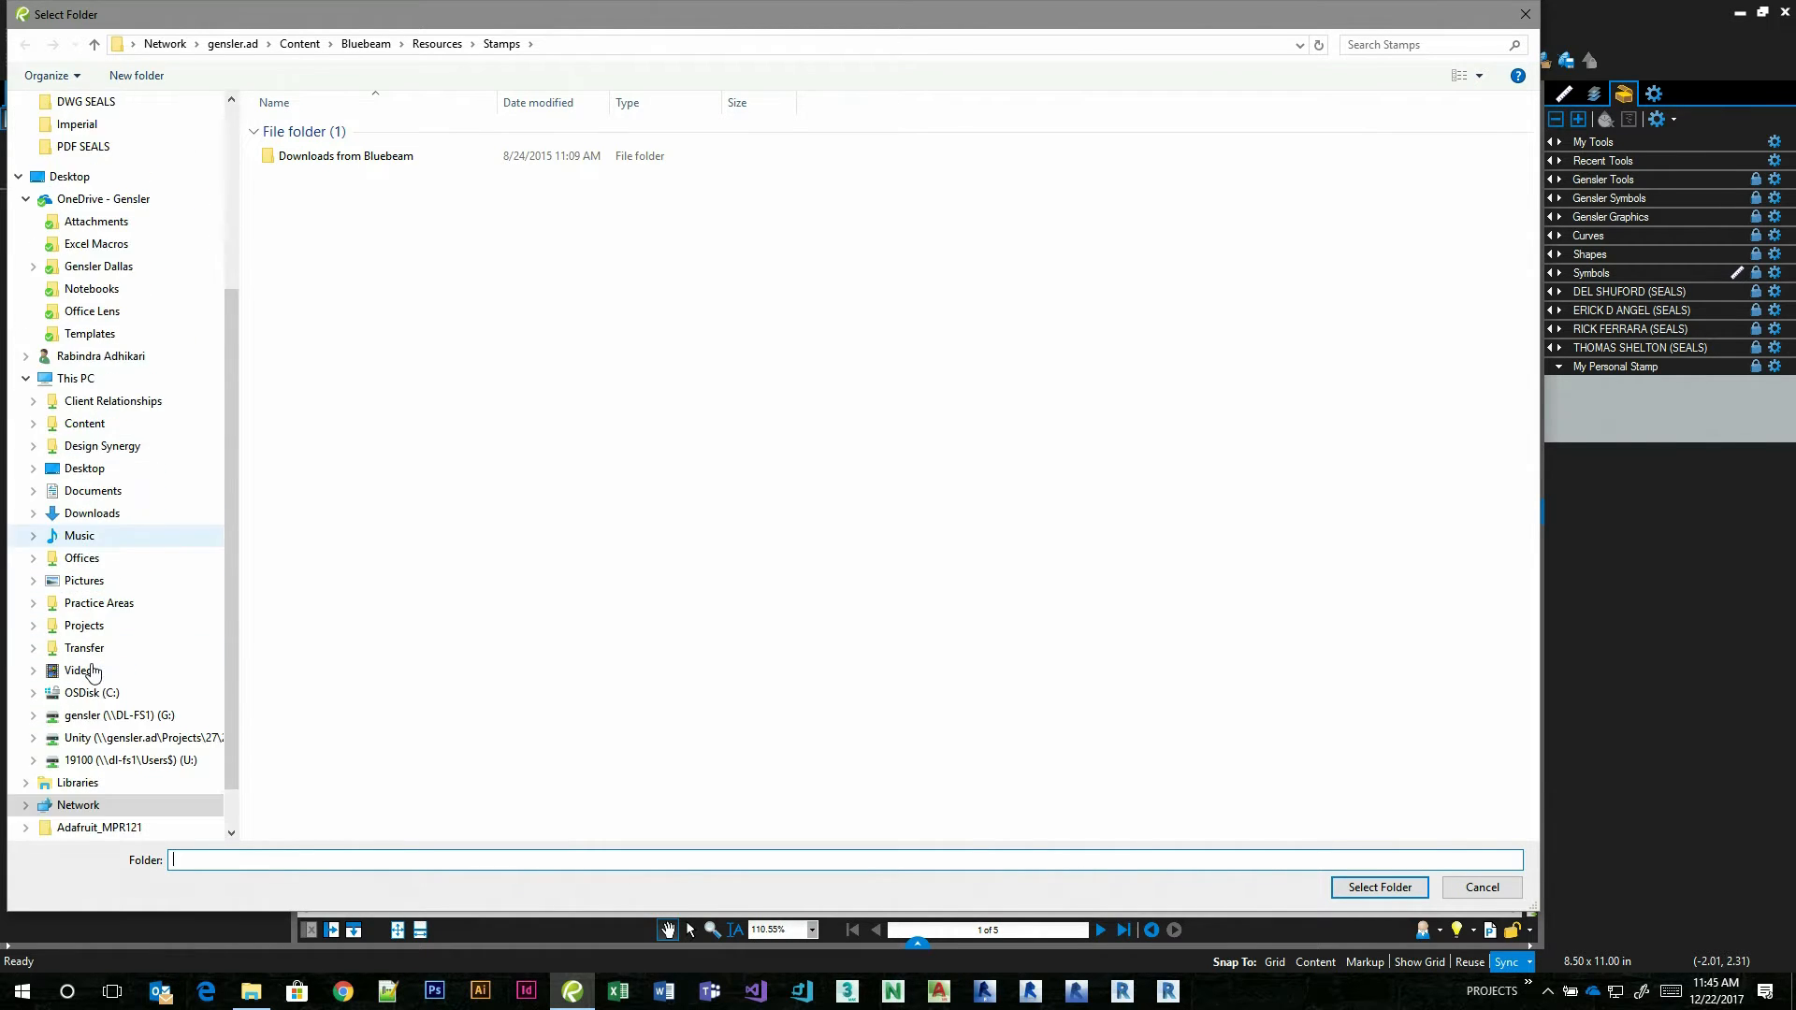
click(96, 671)
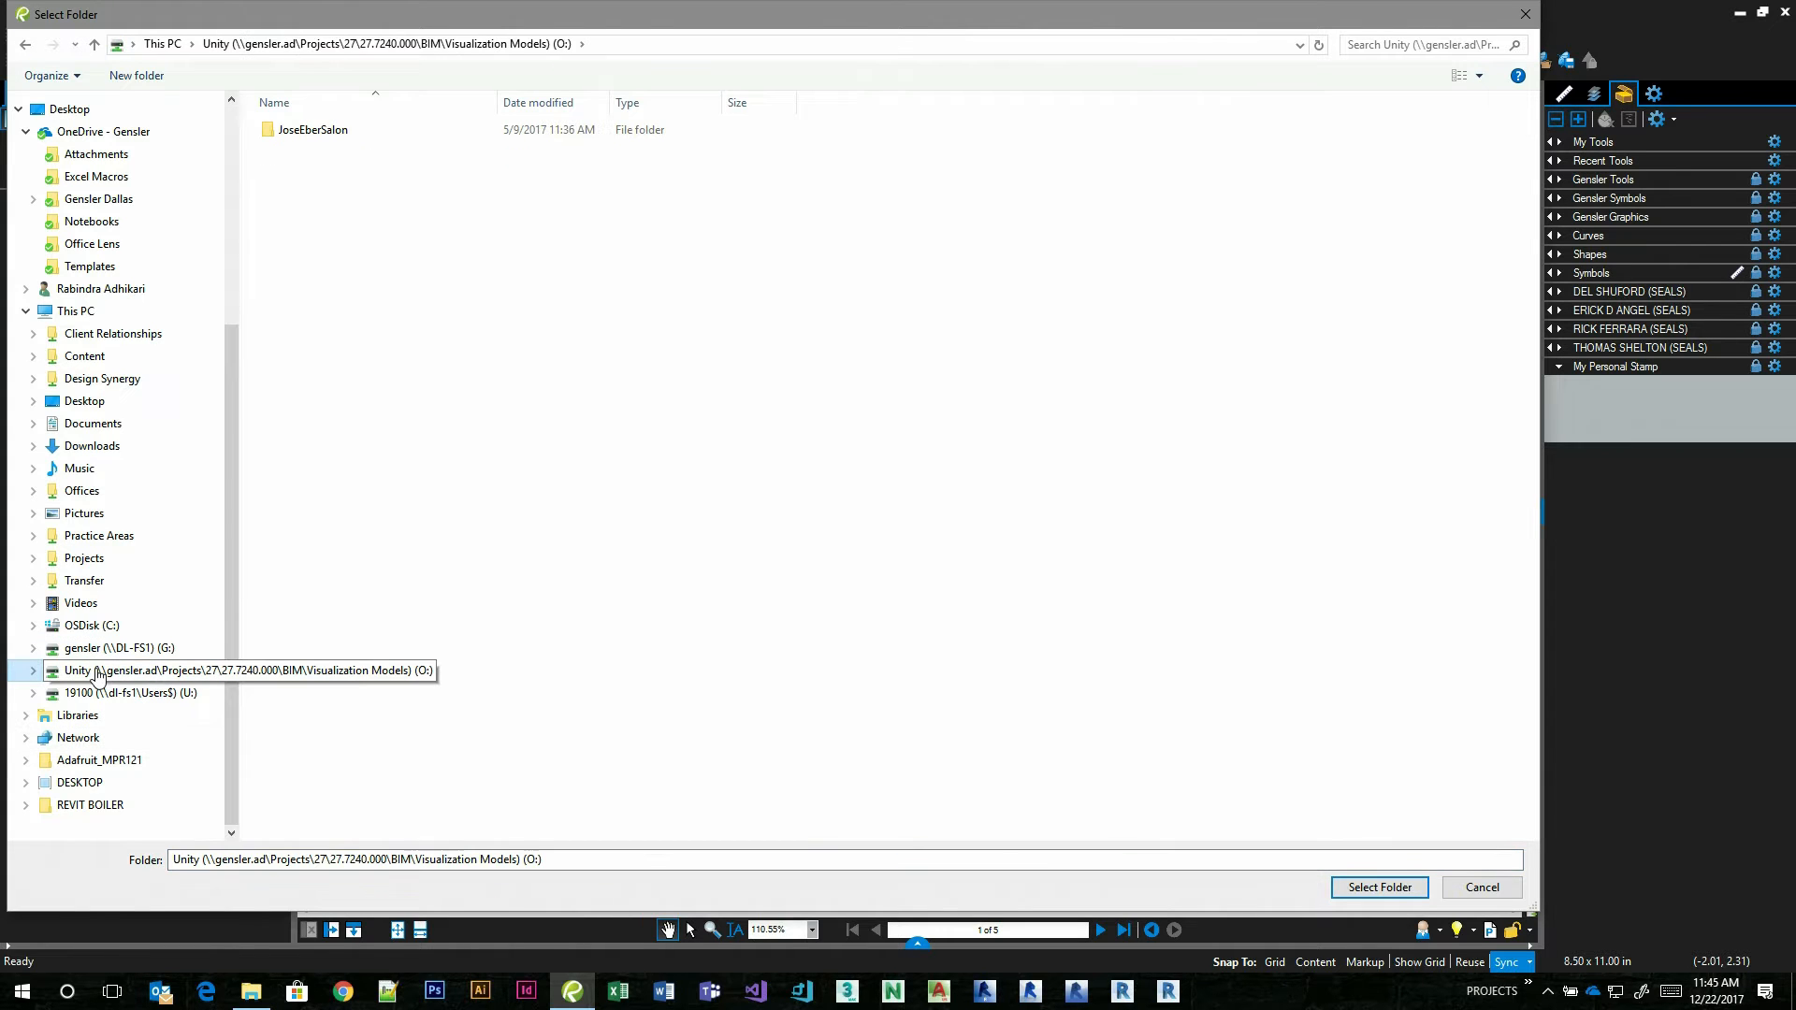
click(103, 693)
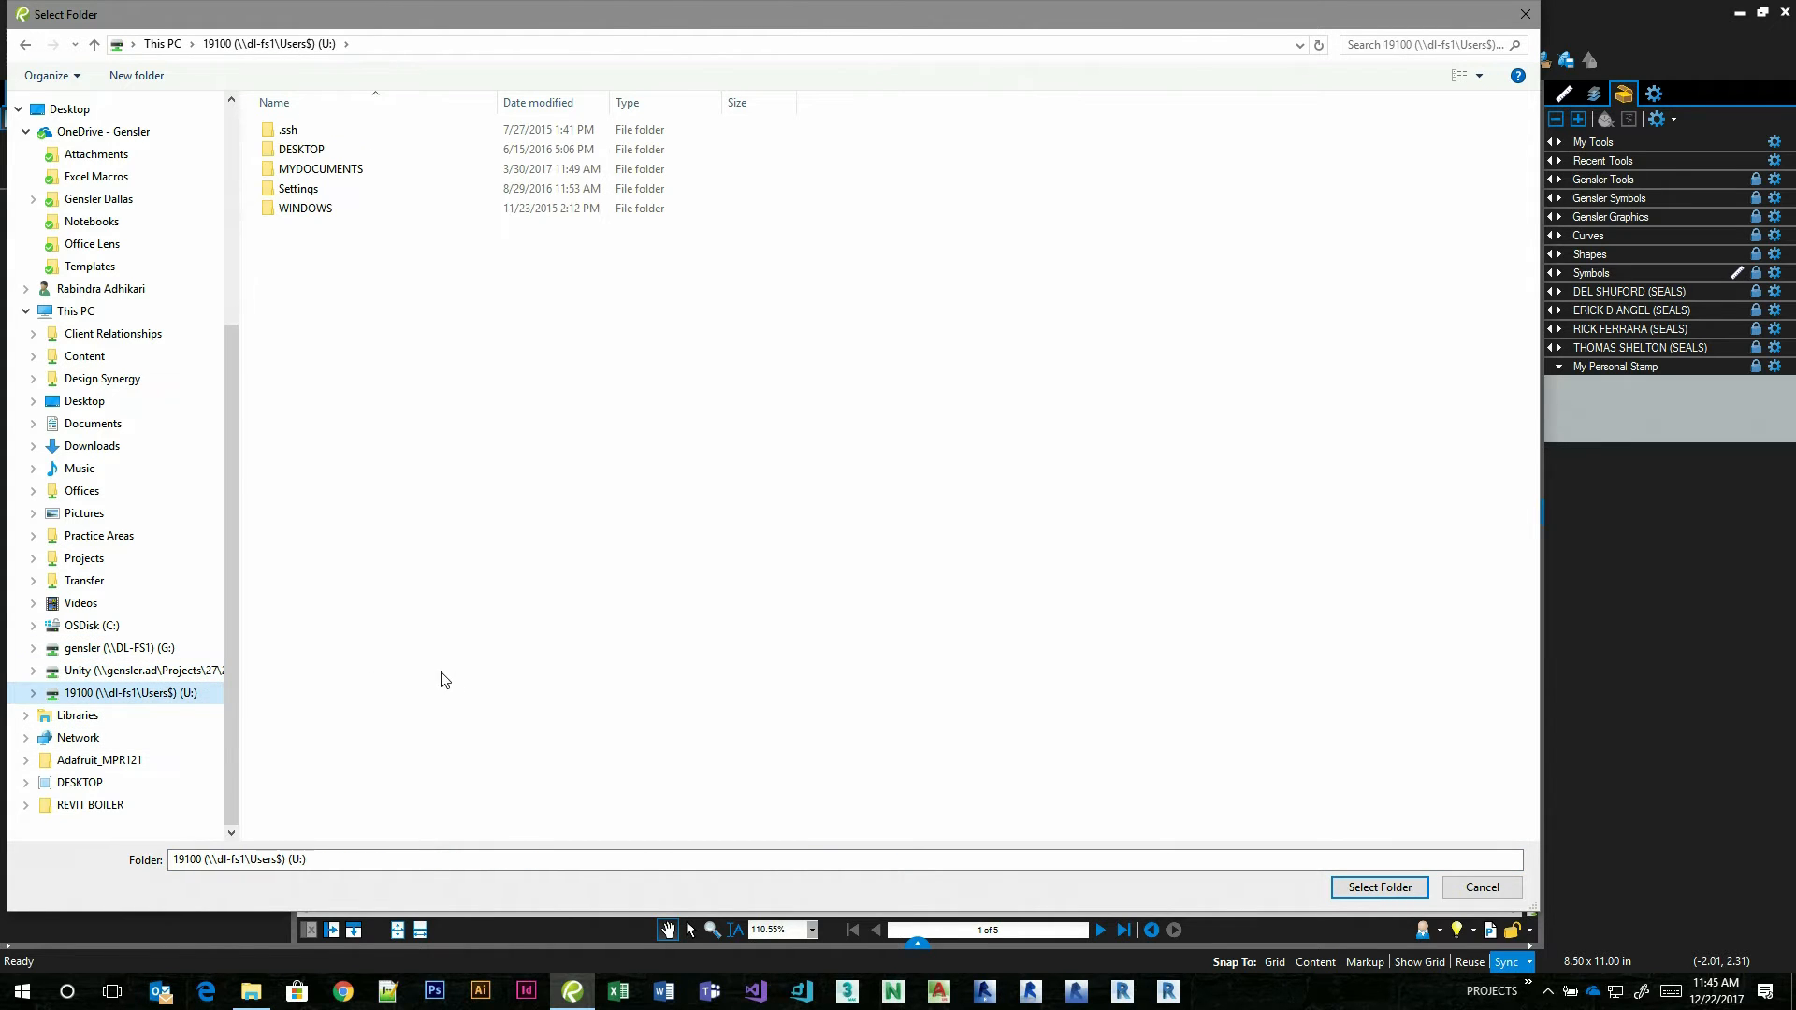
double_click(301, 150)
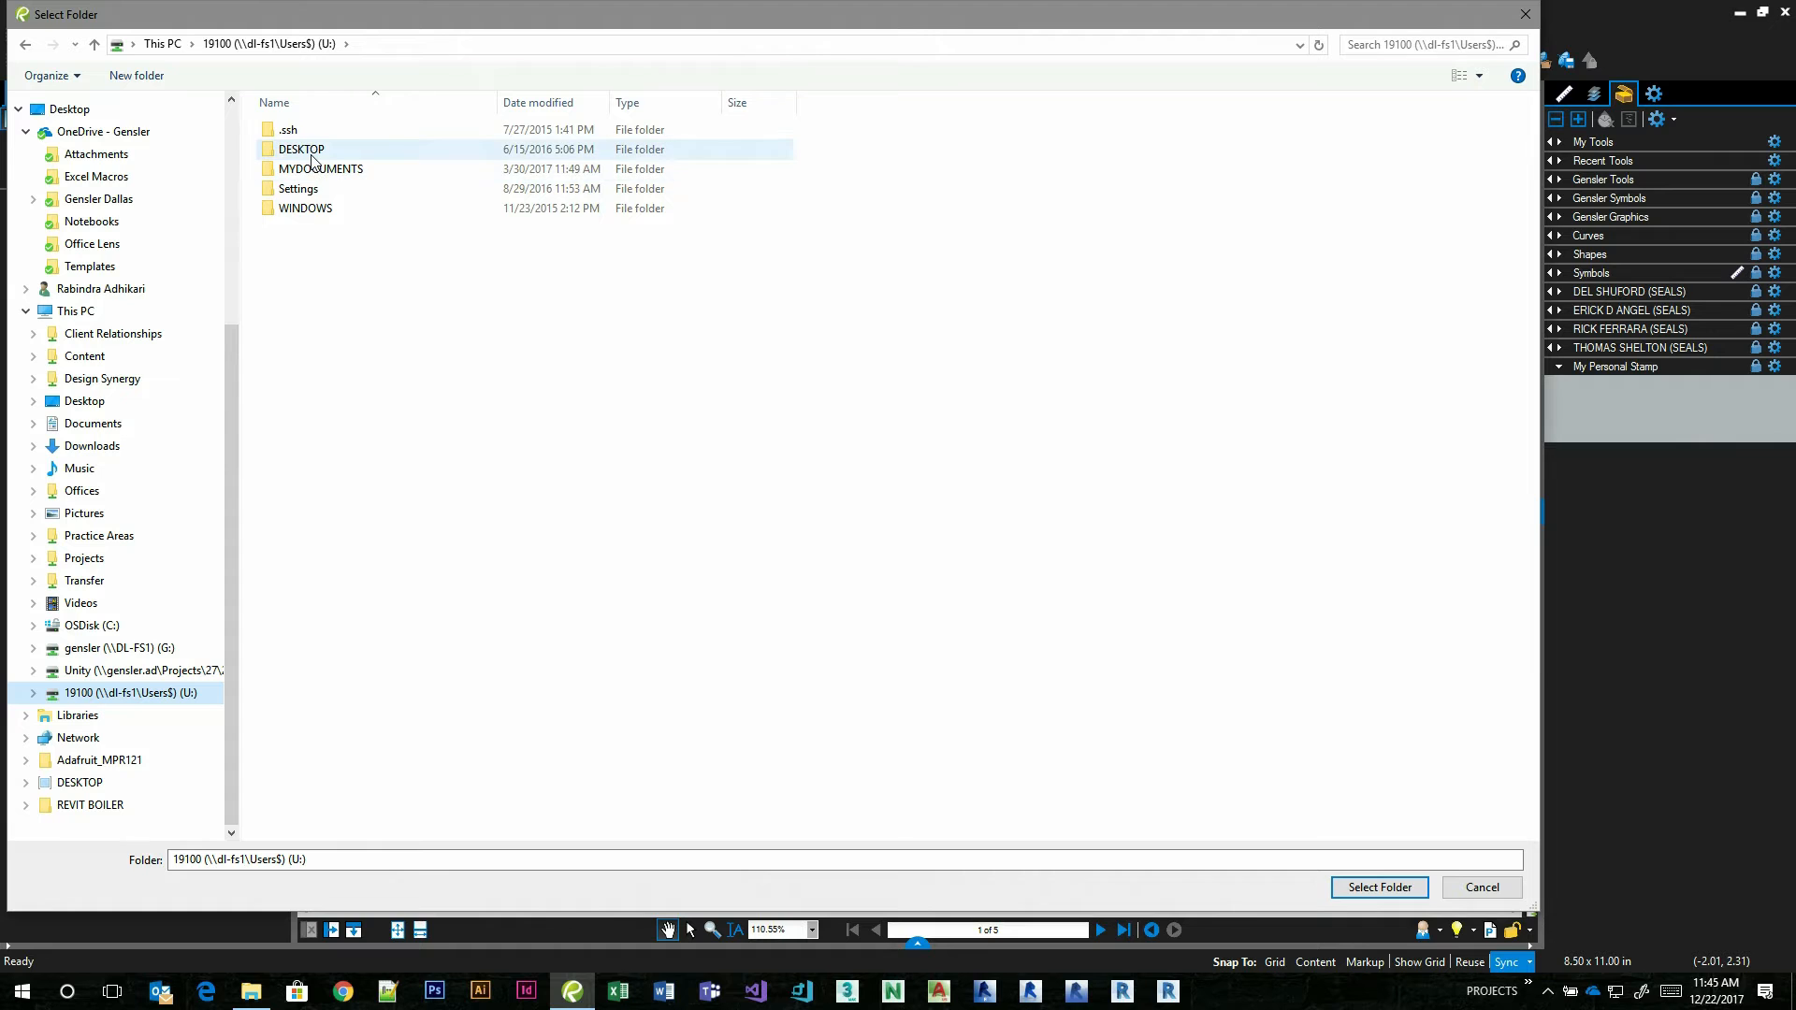
key(alt+Left)
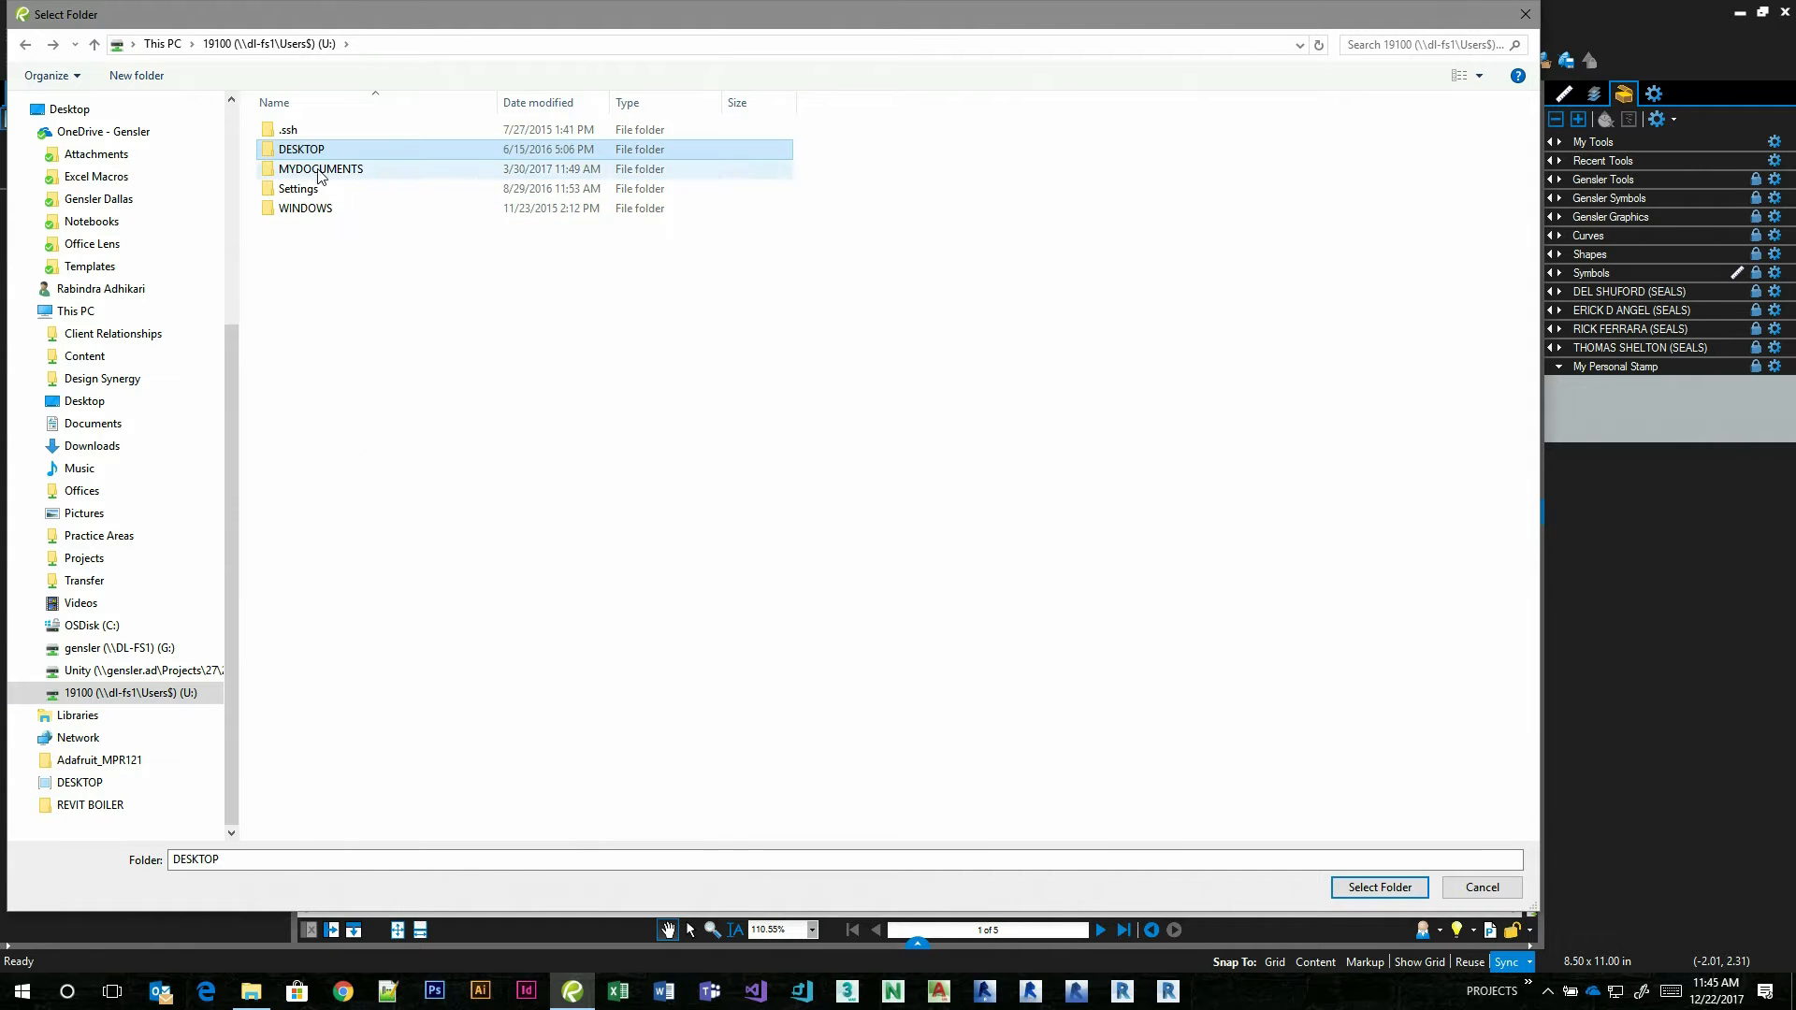
double_click(318, 170)
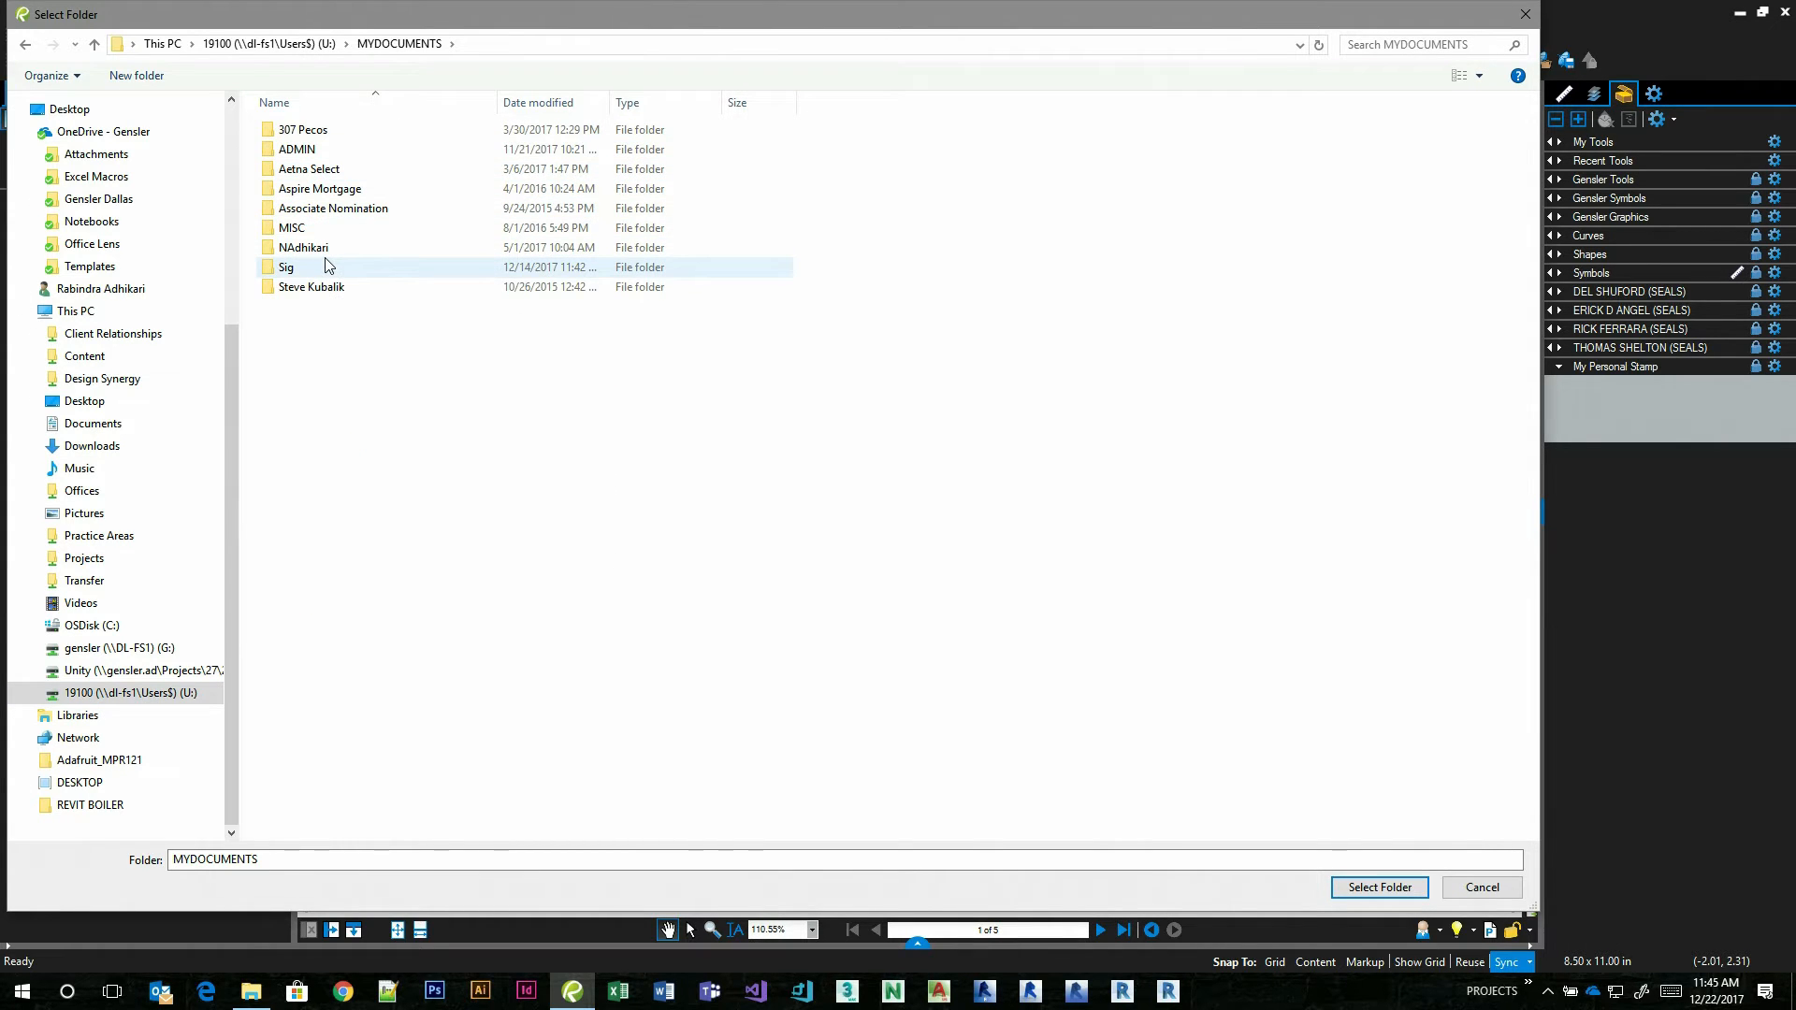
double_click(297, 267)
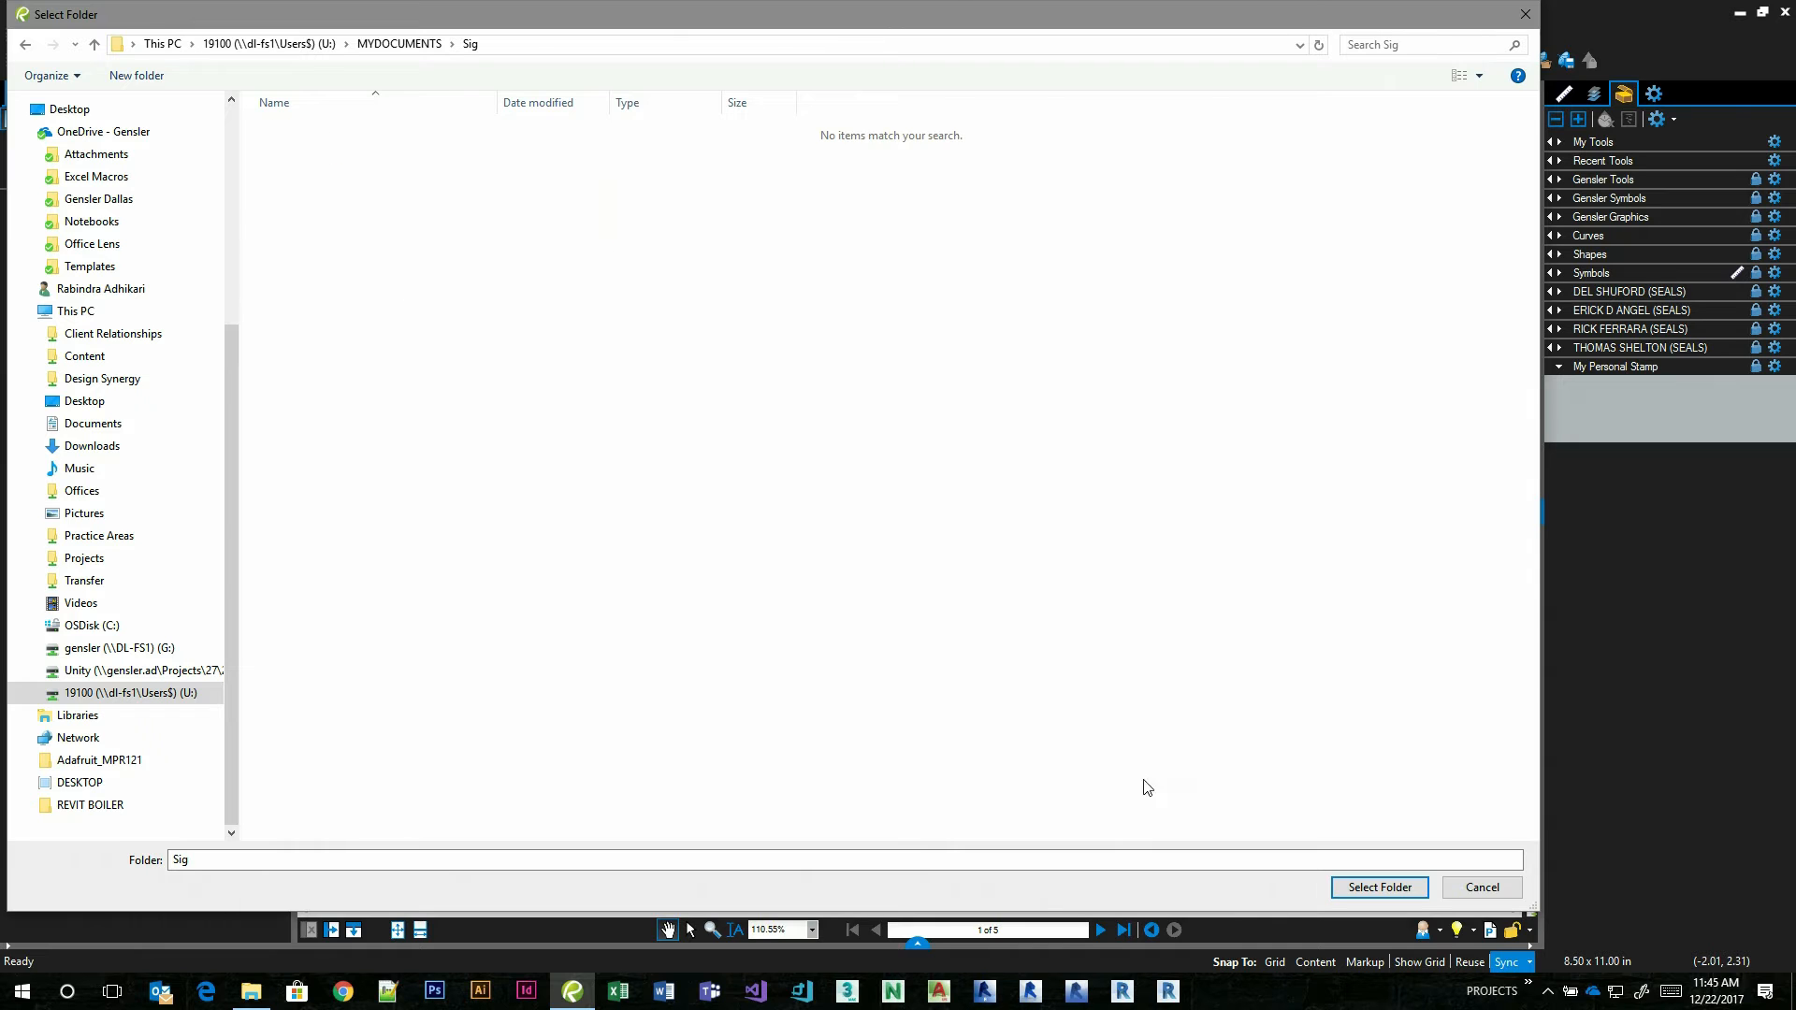
click(1358, 893)
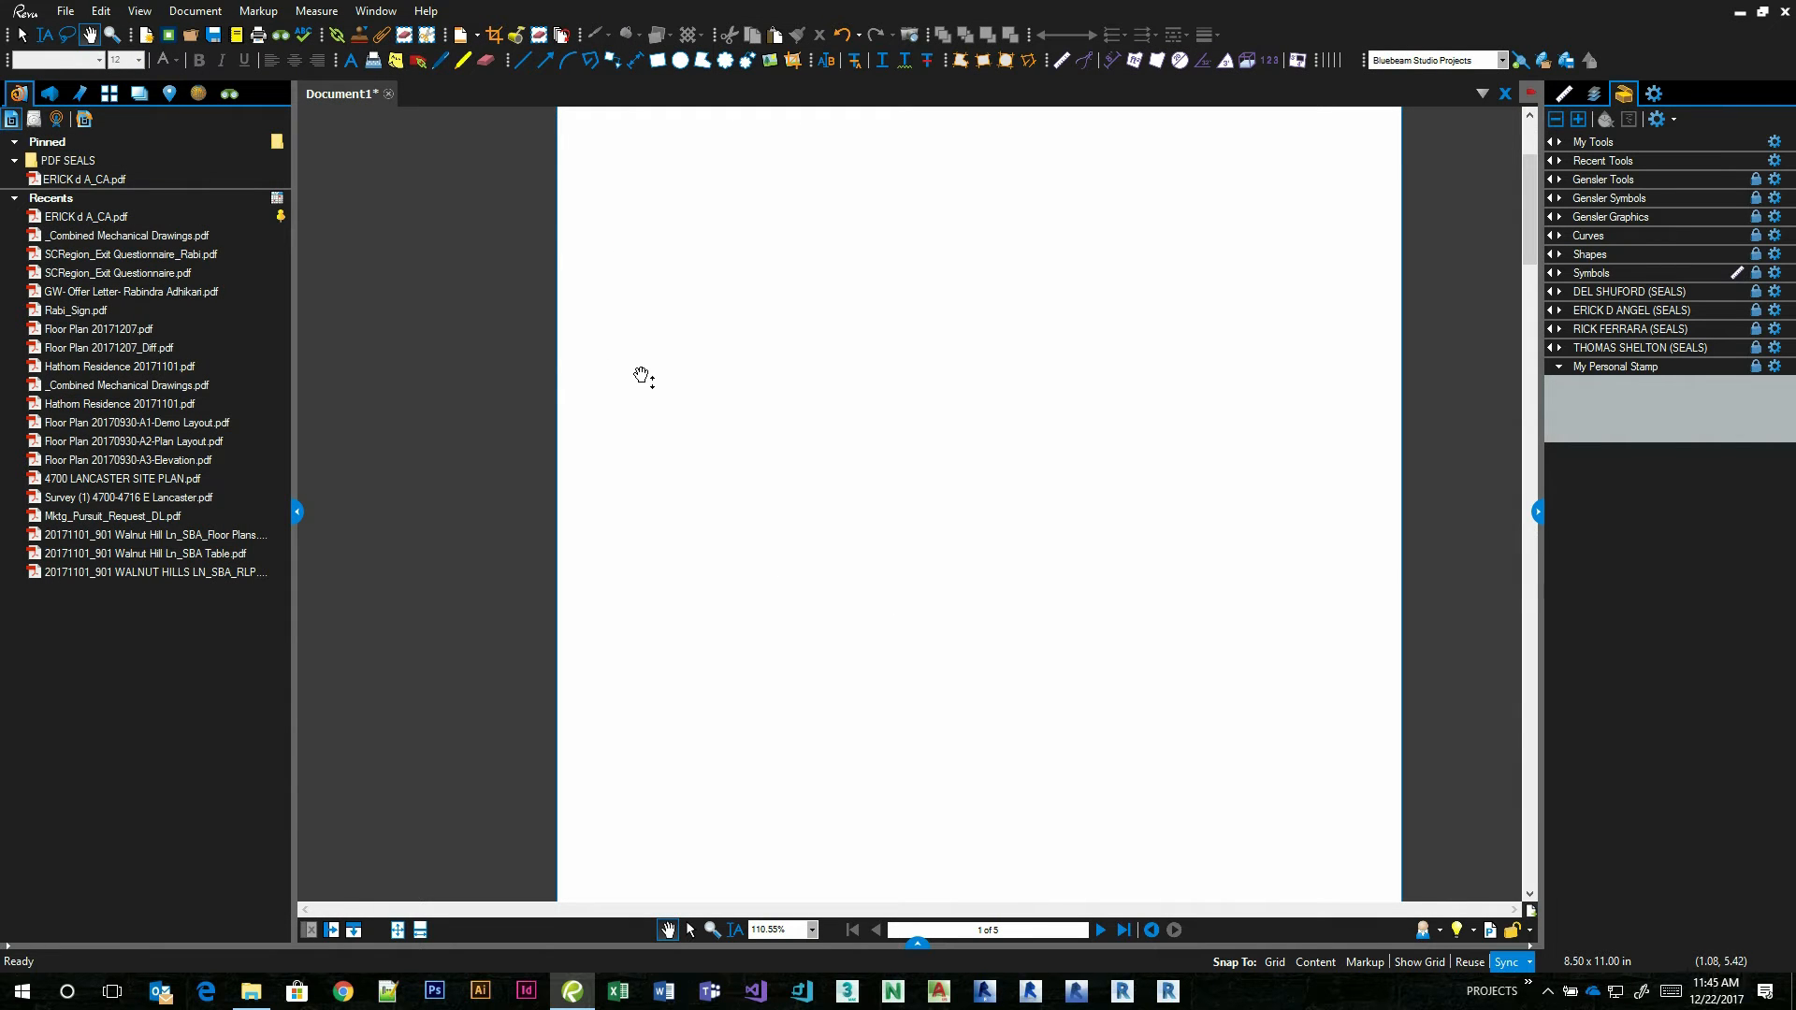
Place the signature stamp from the newly set stamp folder near the middle of the page.
click(202, 12)
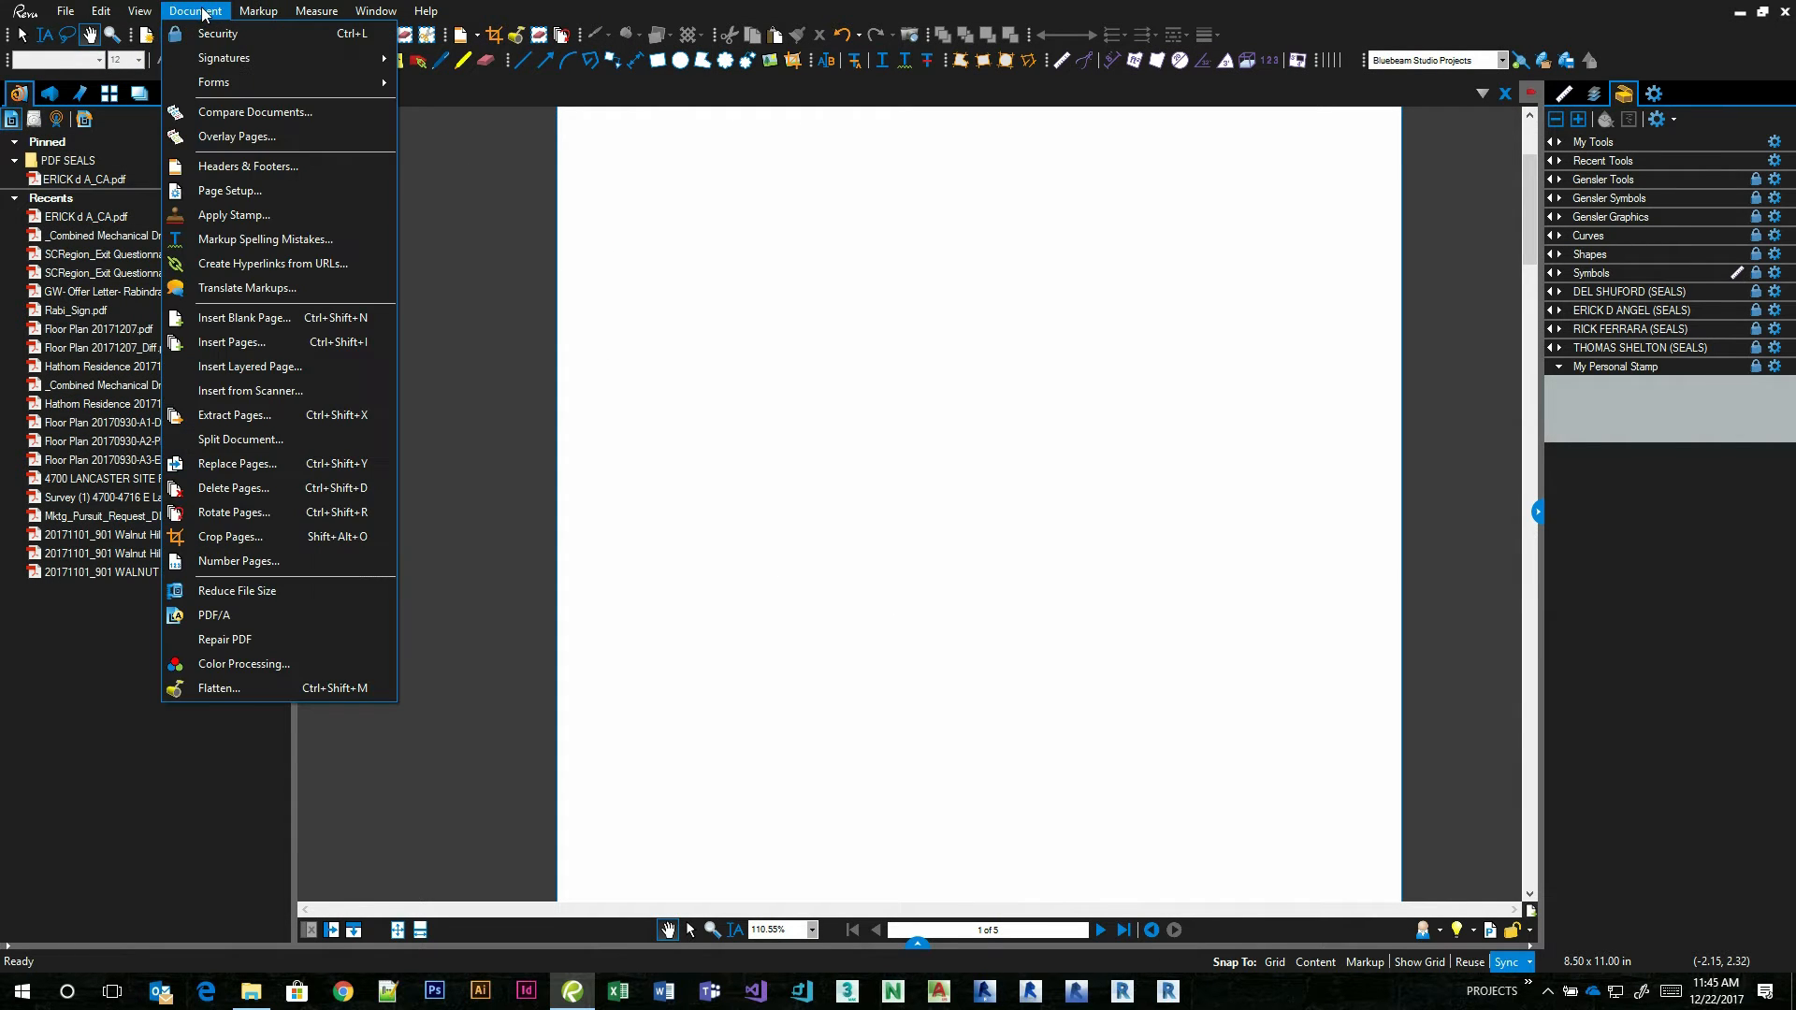
mouse_move(258, 10)
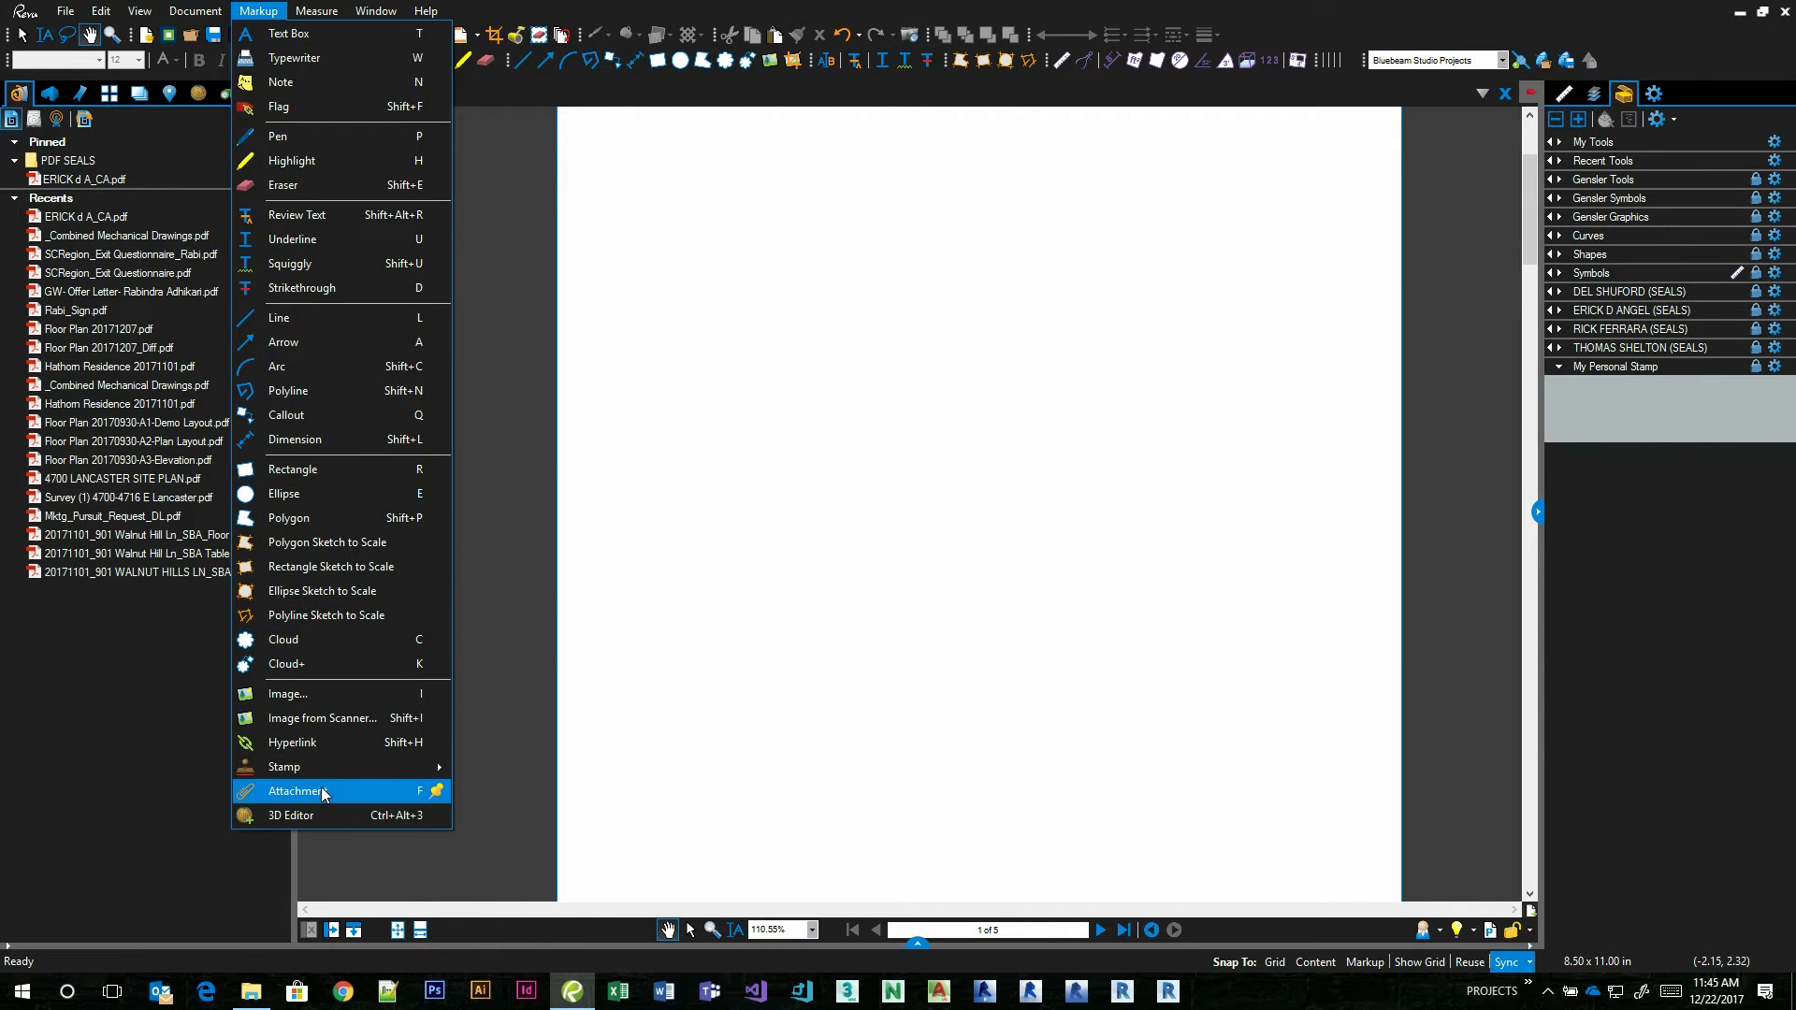
mouse_move(323, 759)
click(777, 804)
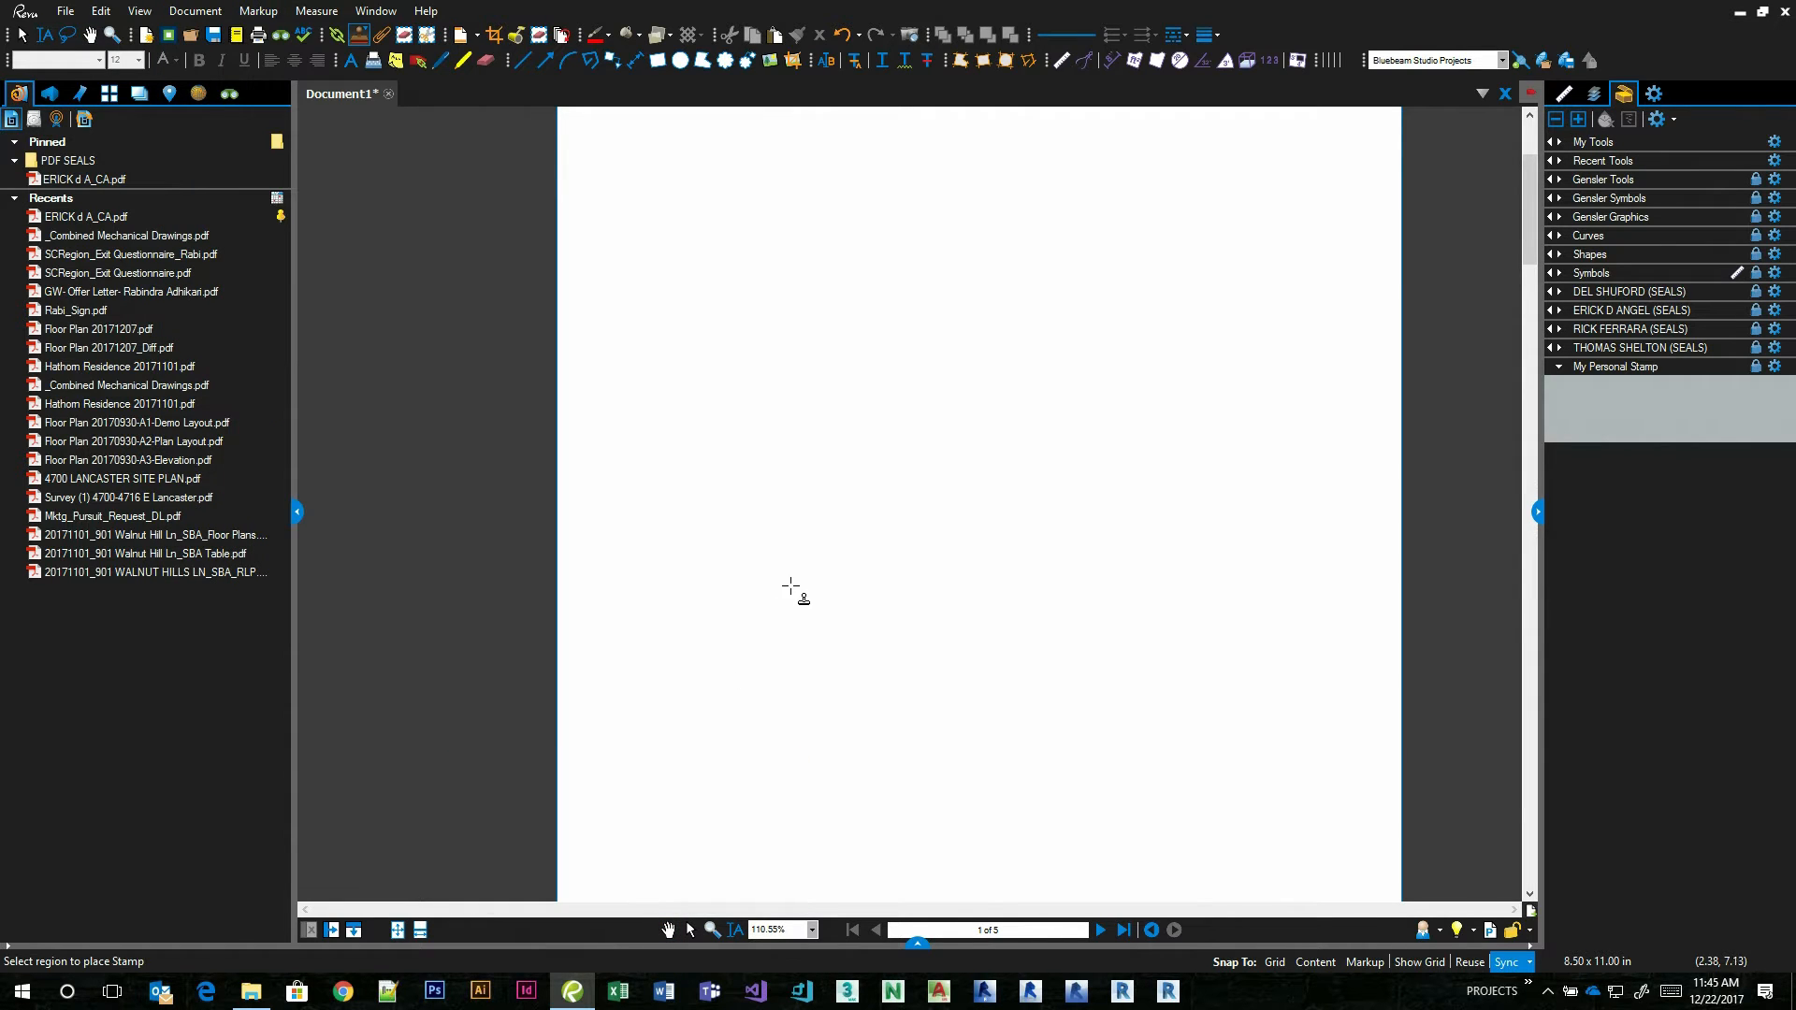
click(806, 547)
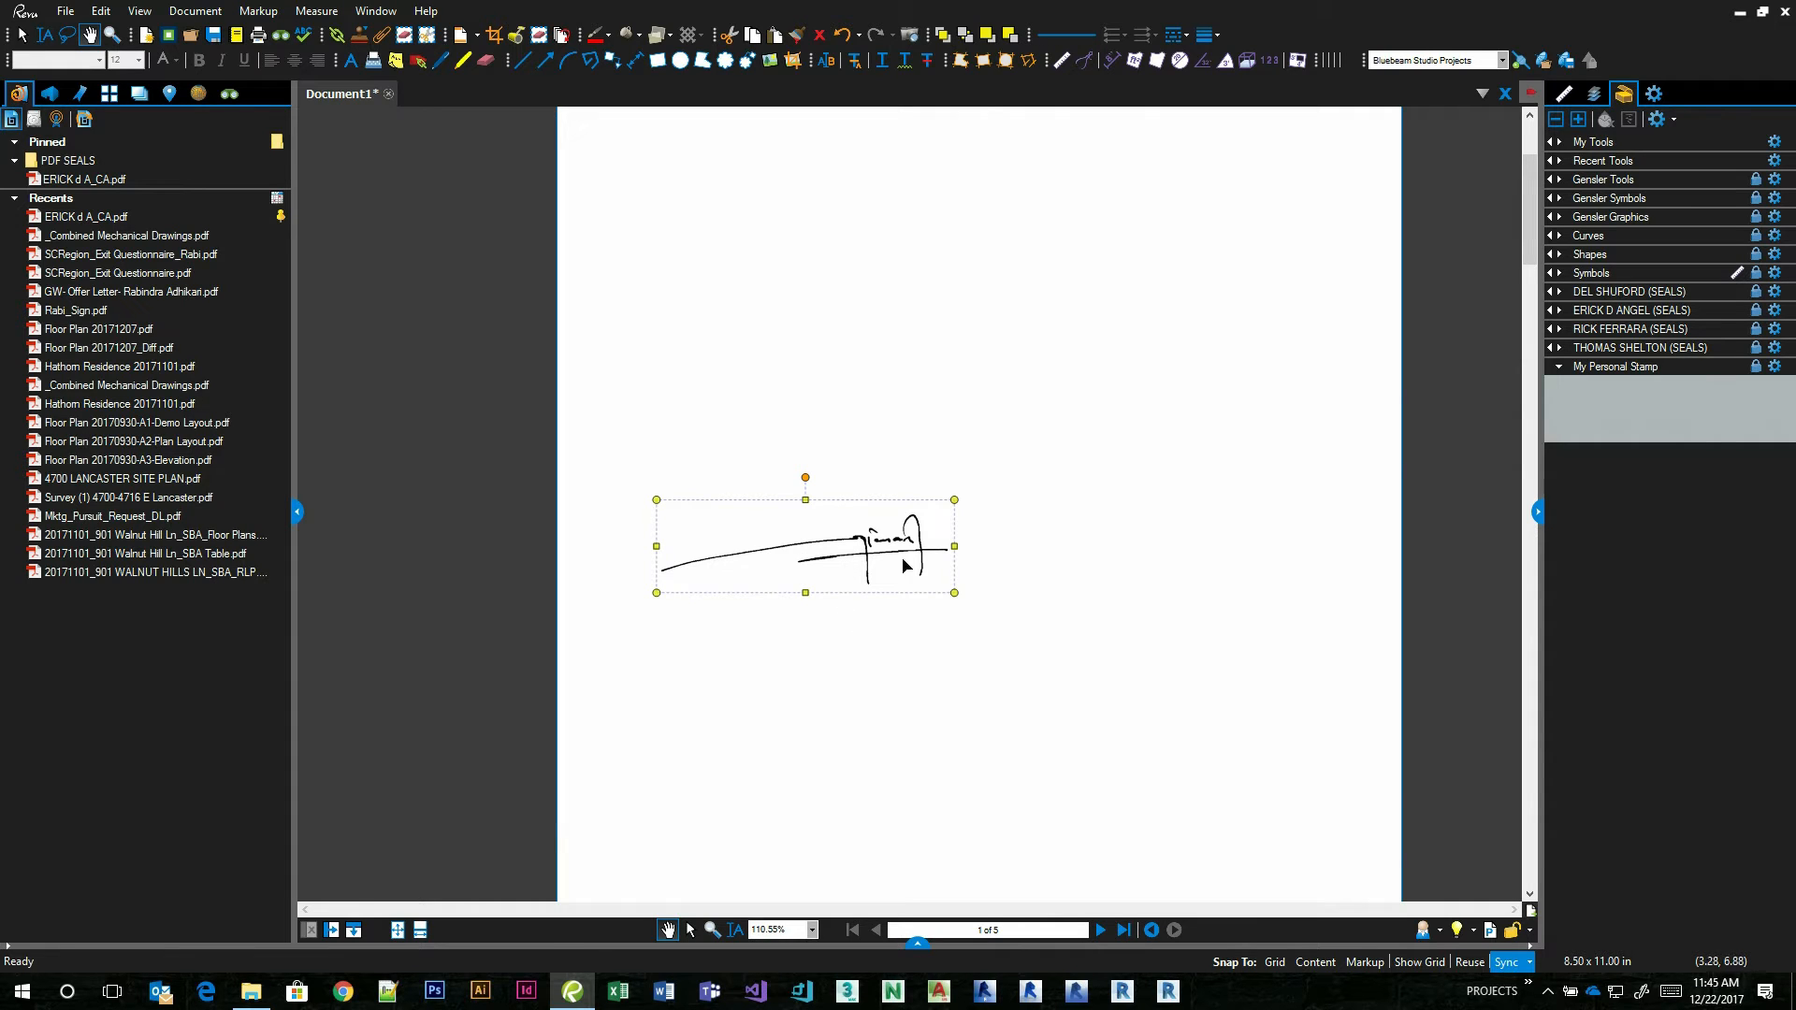
Copy the signature stamp from Recent Tools into the My Personal Stamp tool set, taking the lock on that set.
click(1581, 167)
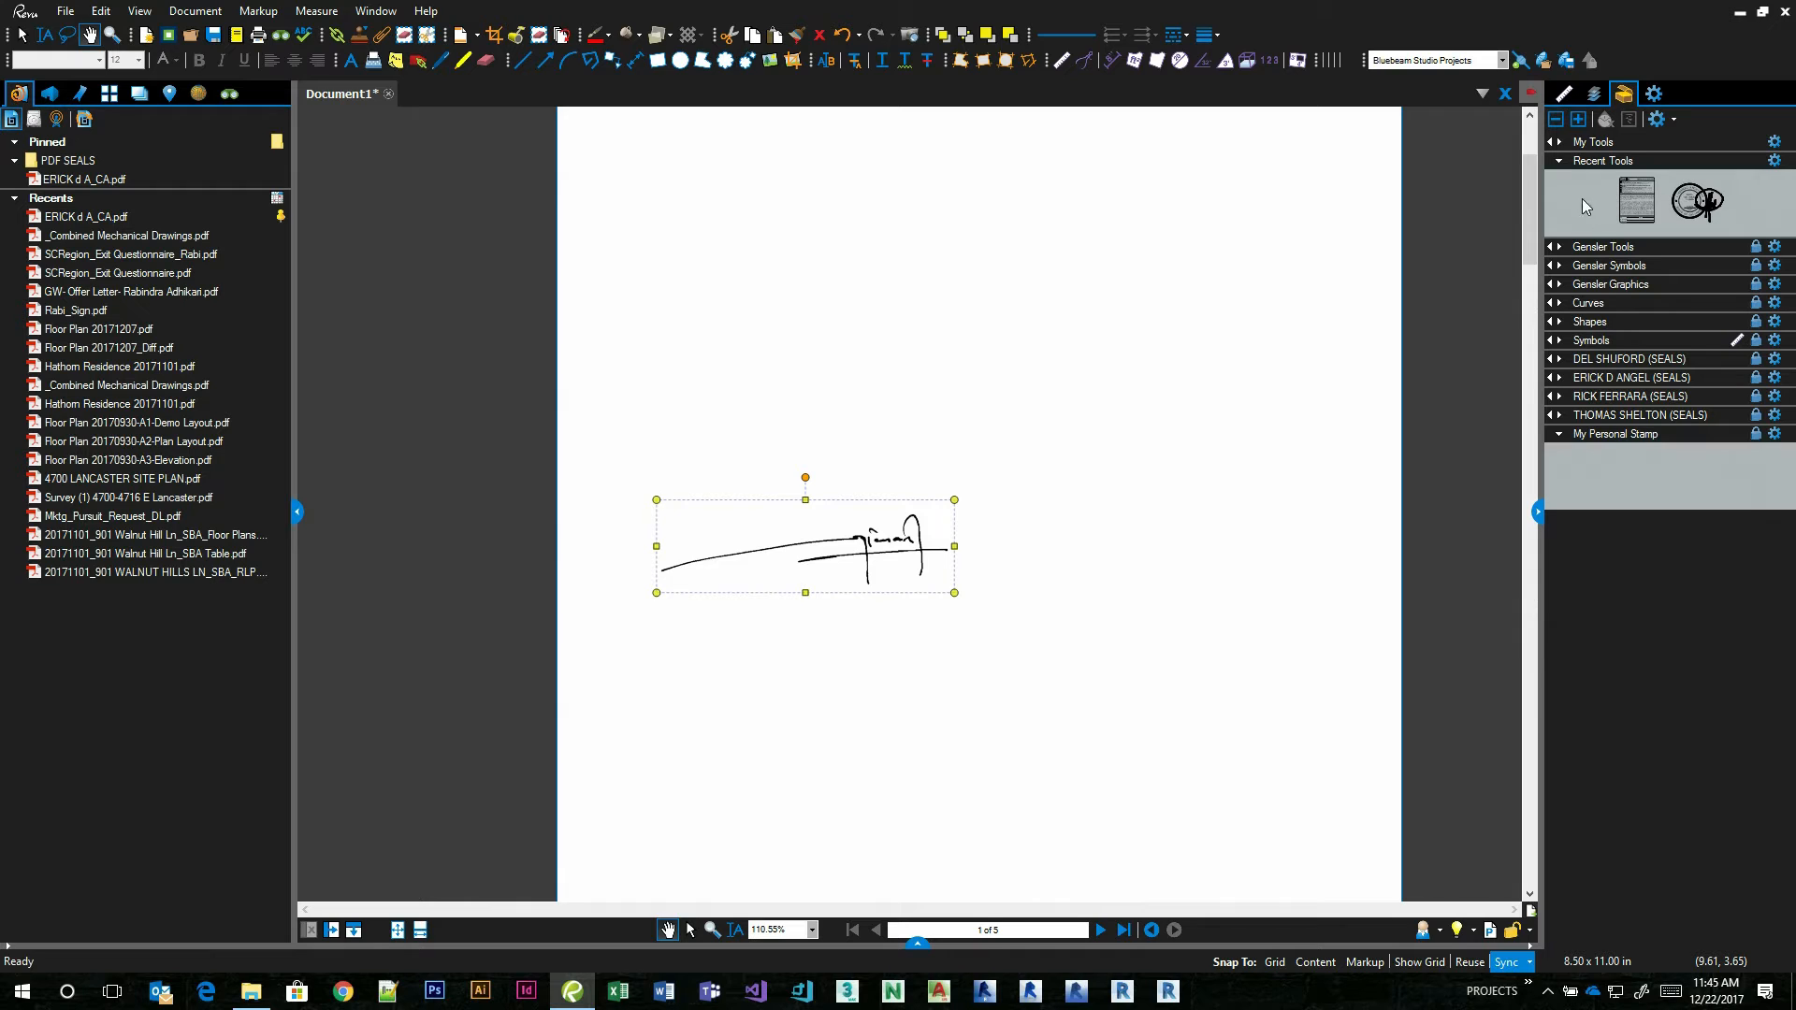
drag(1586, 200, 1599, 478)
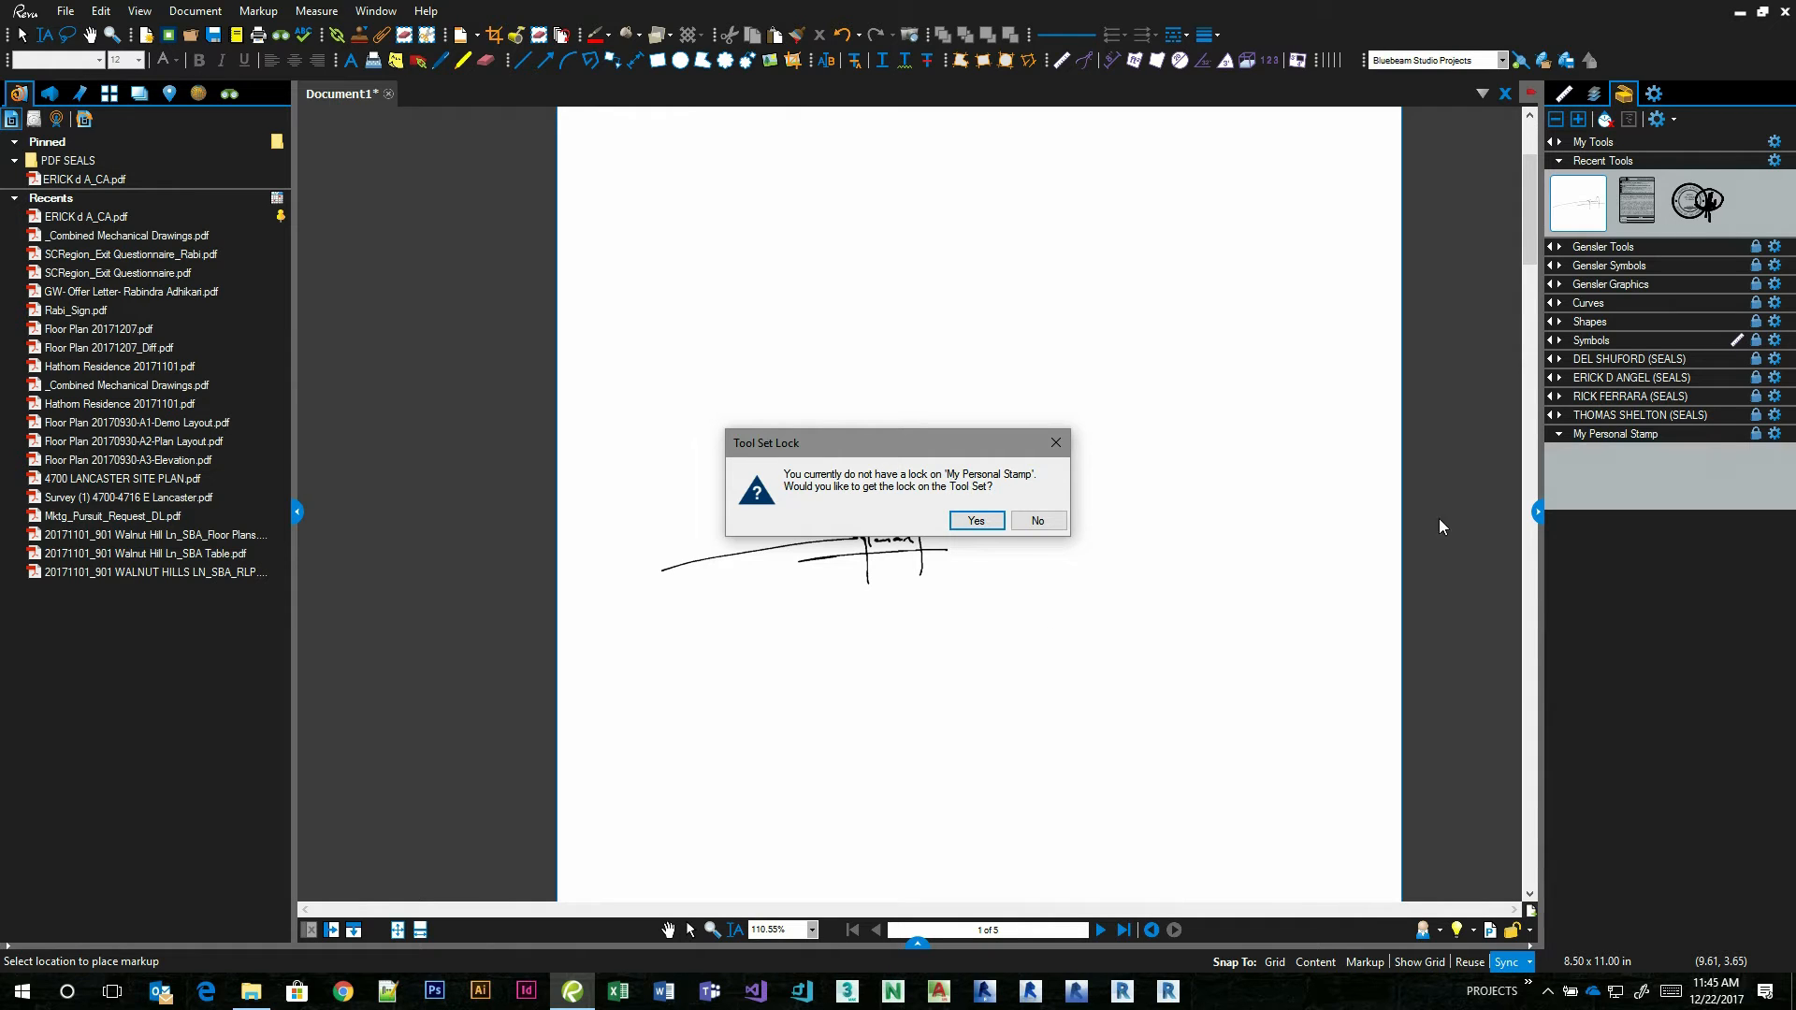
click(976, 521)
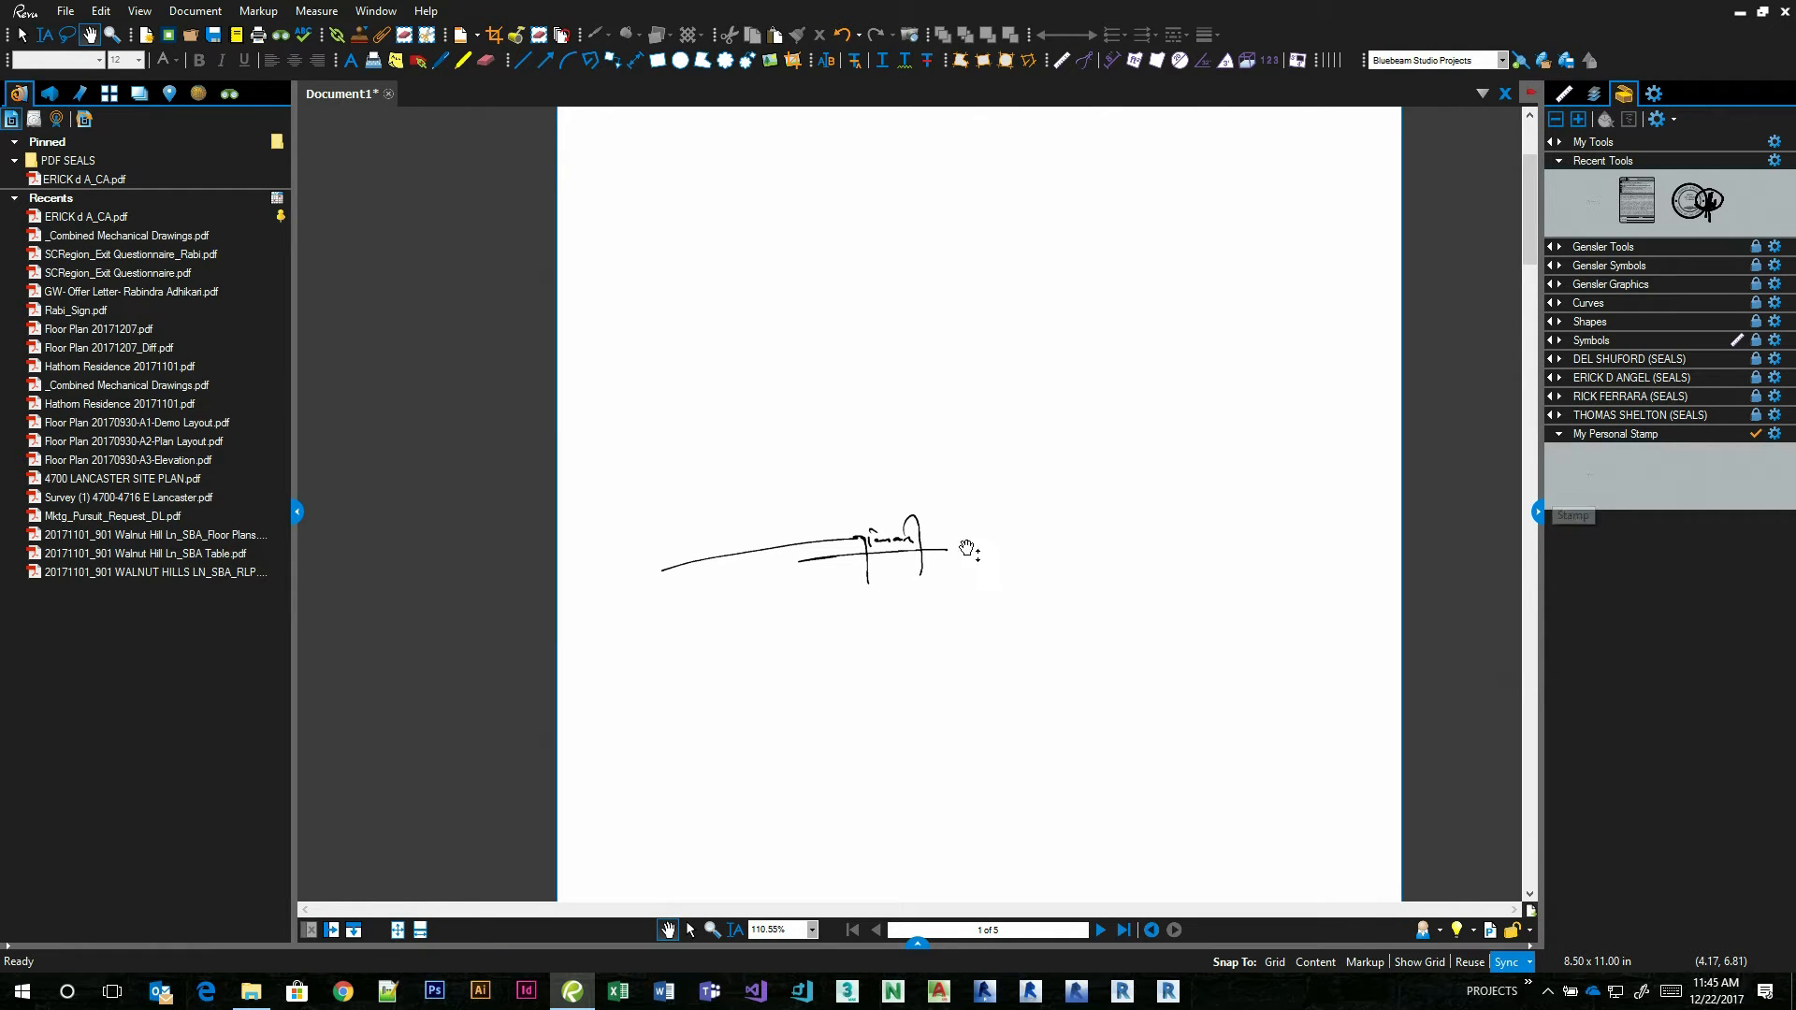
Delete the placed signature from the page and release the lock on the My Personal Stamp tool set.
click(868, 550)
key(Delete)
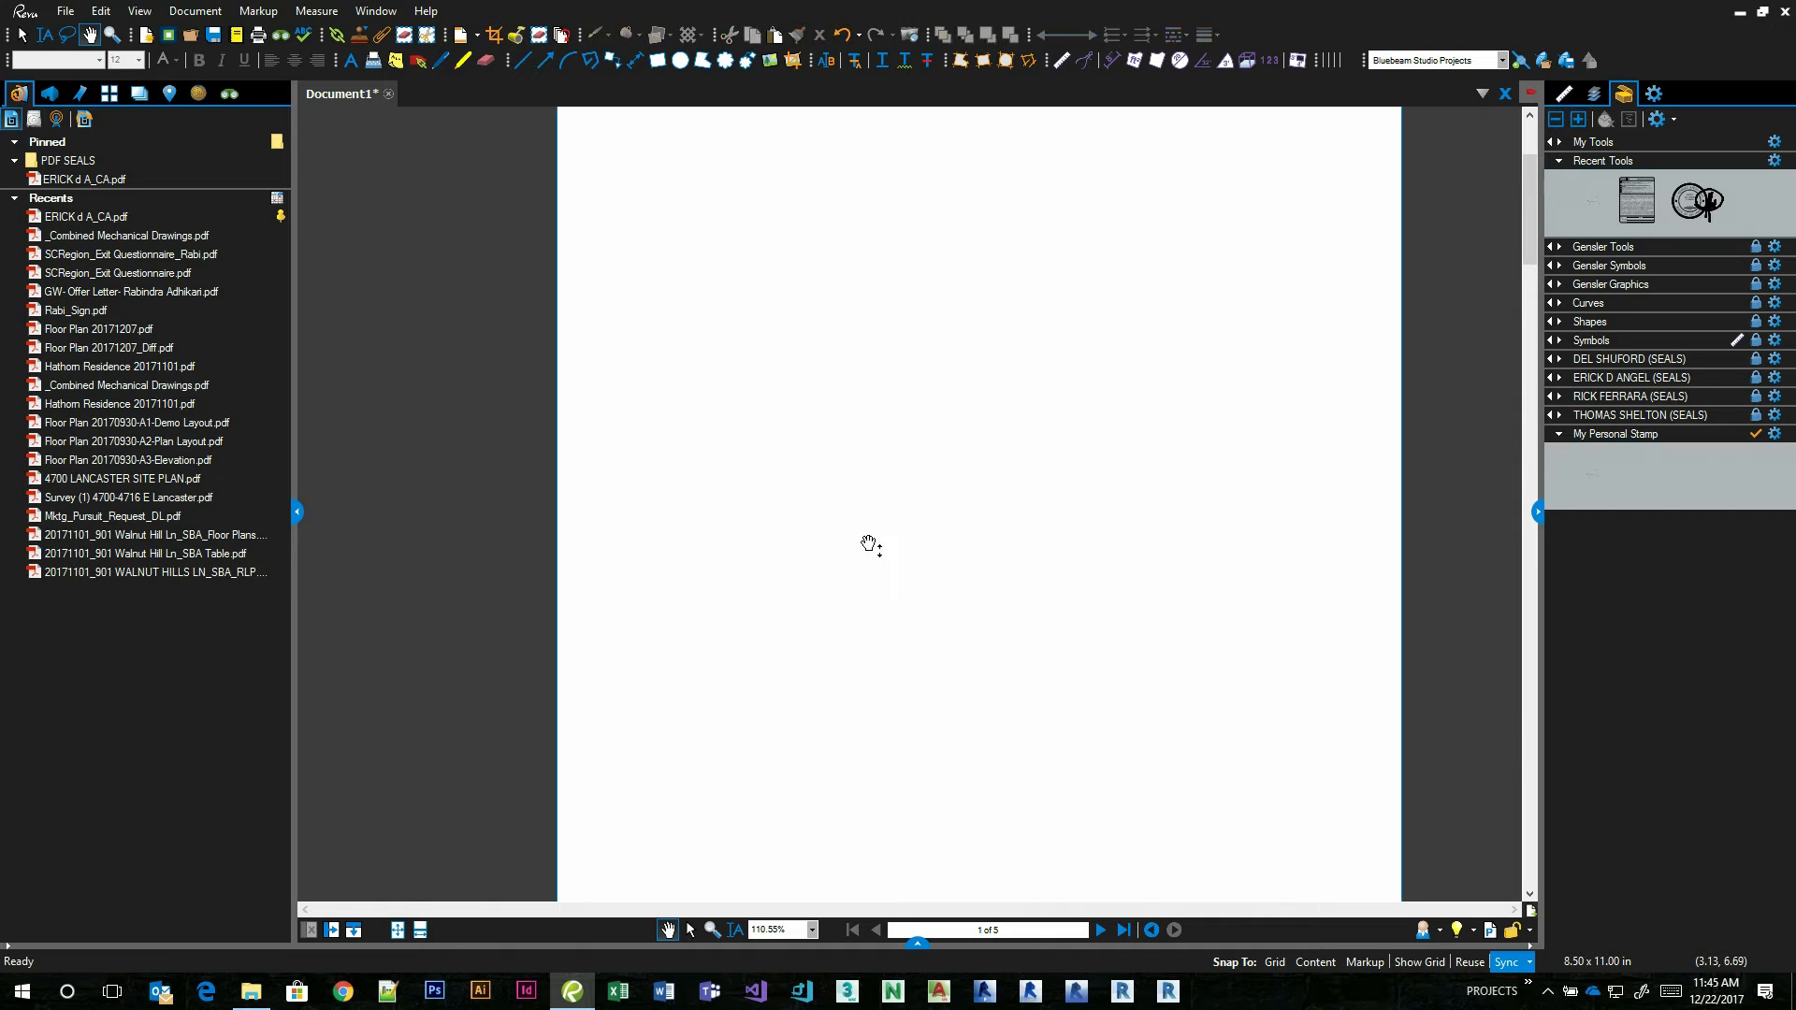
click(1756, 434)
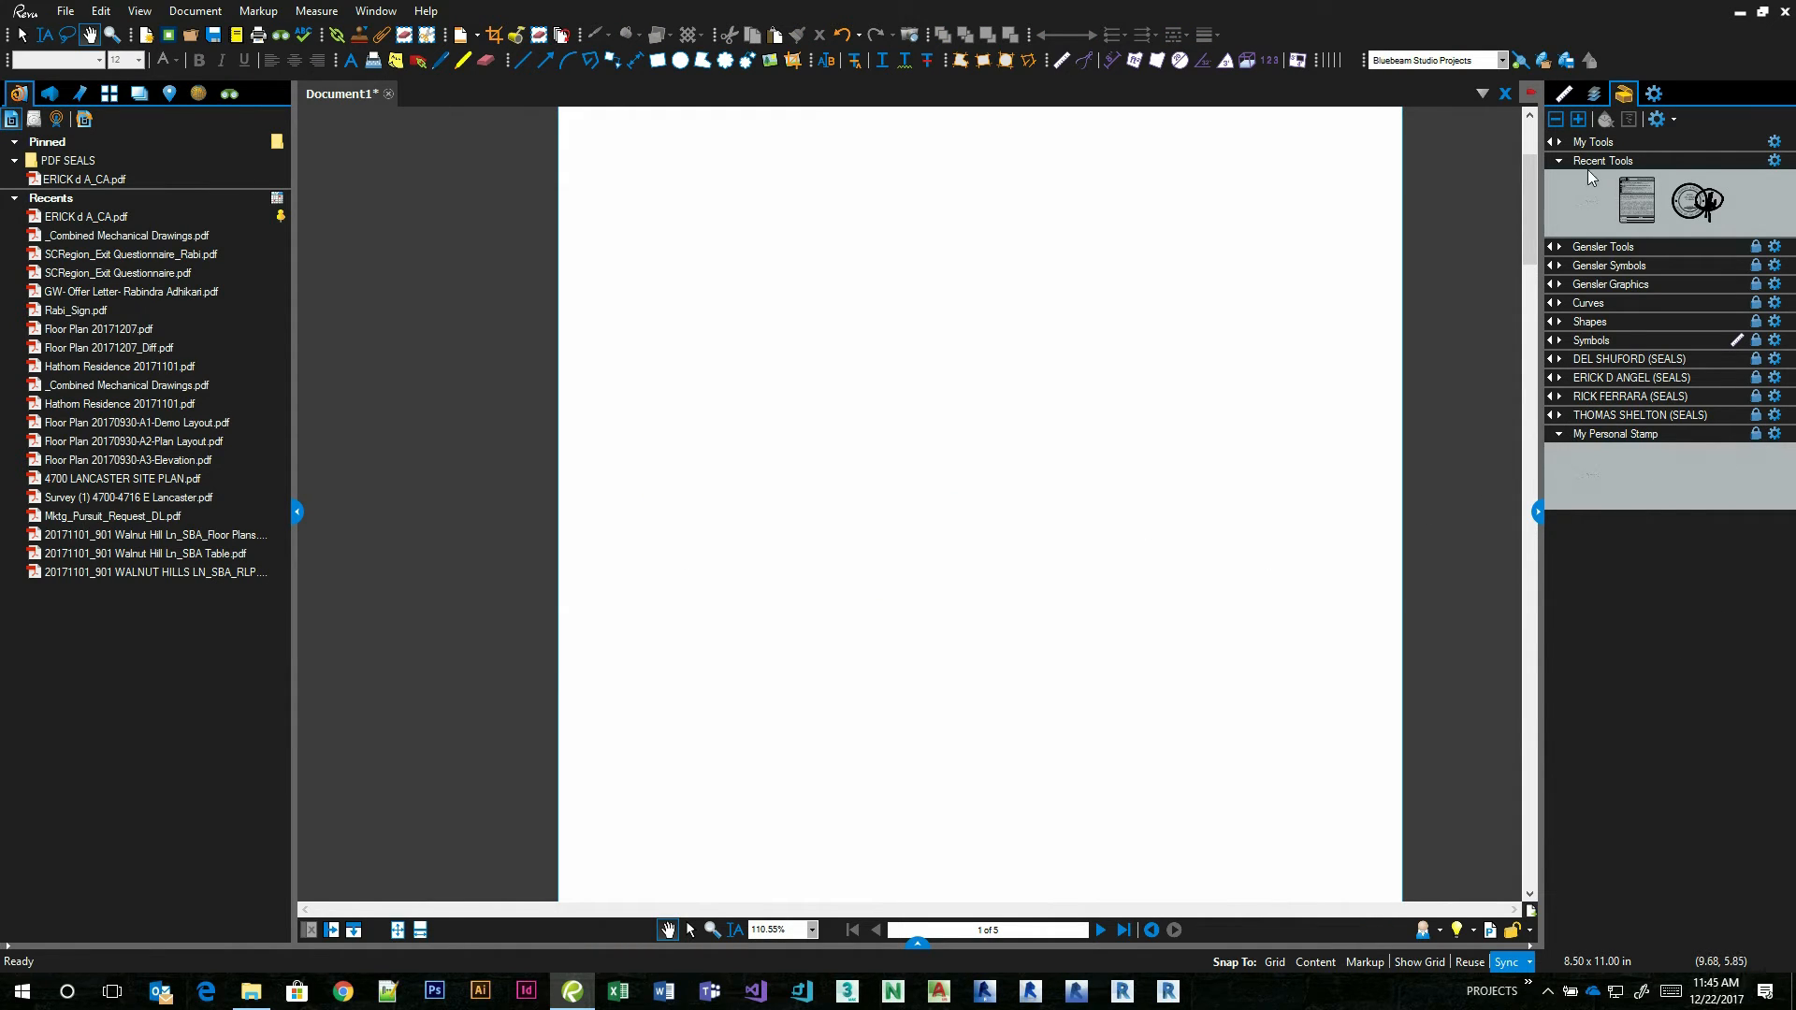
Set the stamp folder back to Content\Bluebeam\Resources\Stamps on the gensler.ad network location.
click(361, 37)
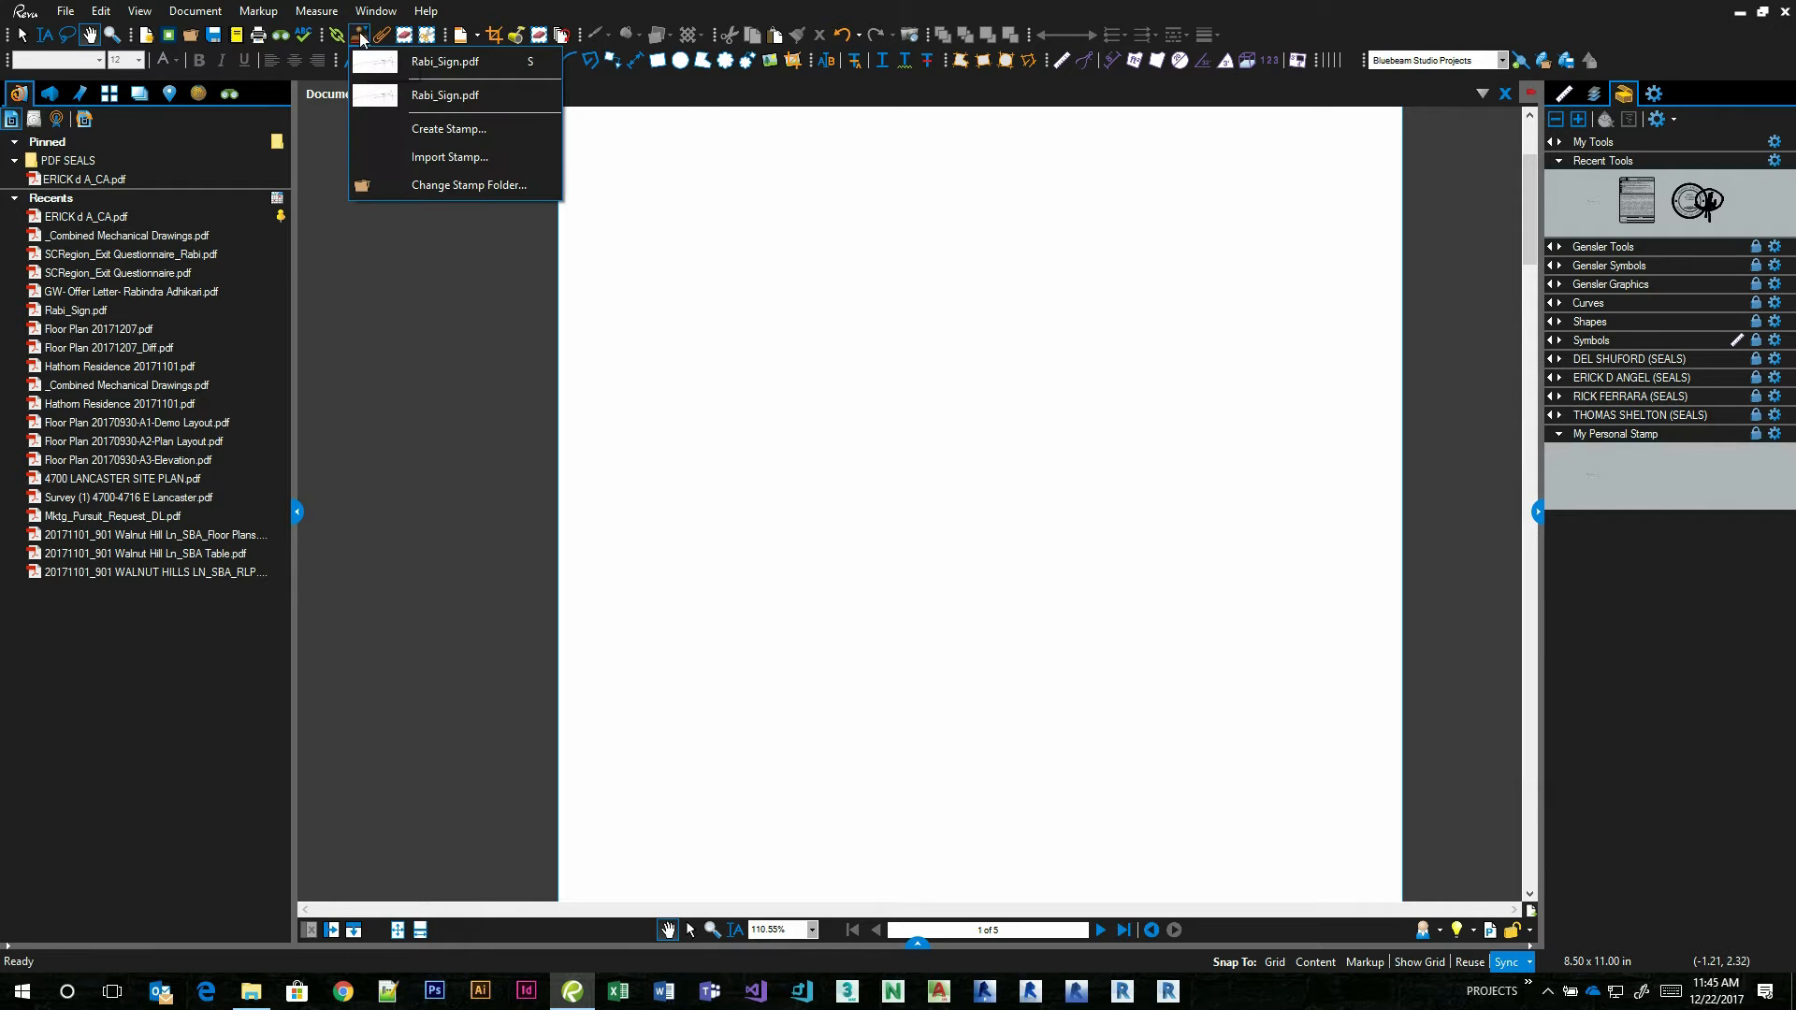
click(445, 187)
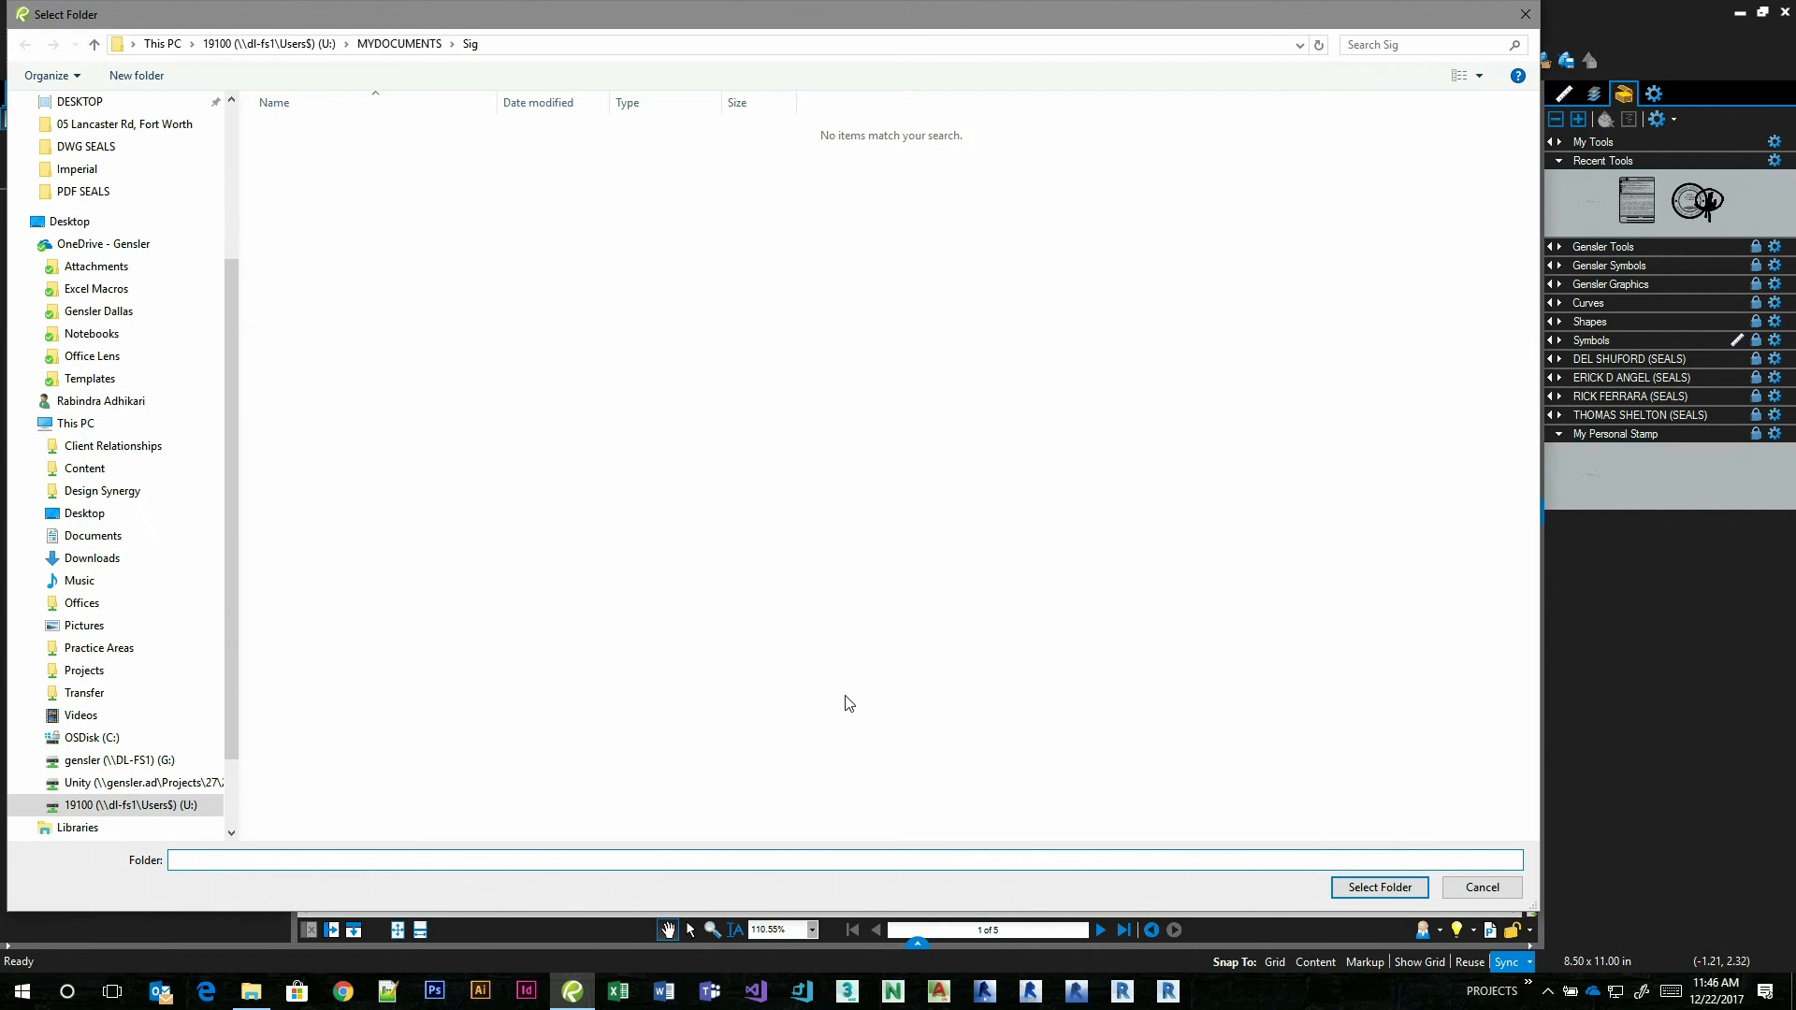
click(89, 468)
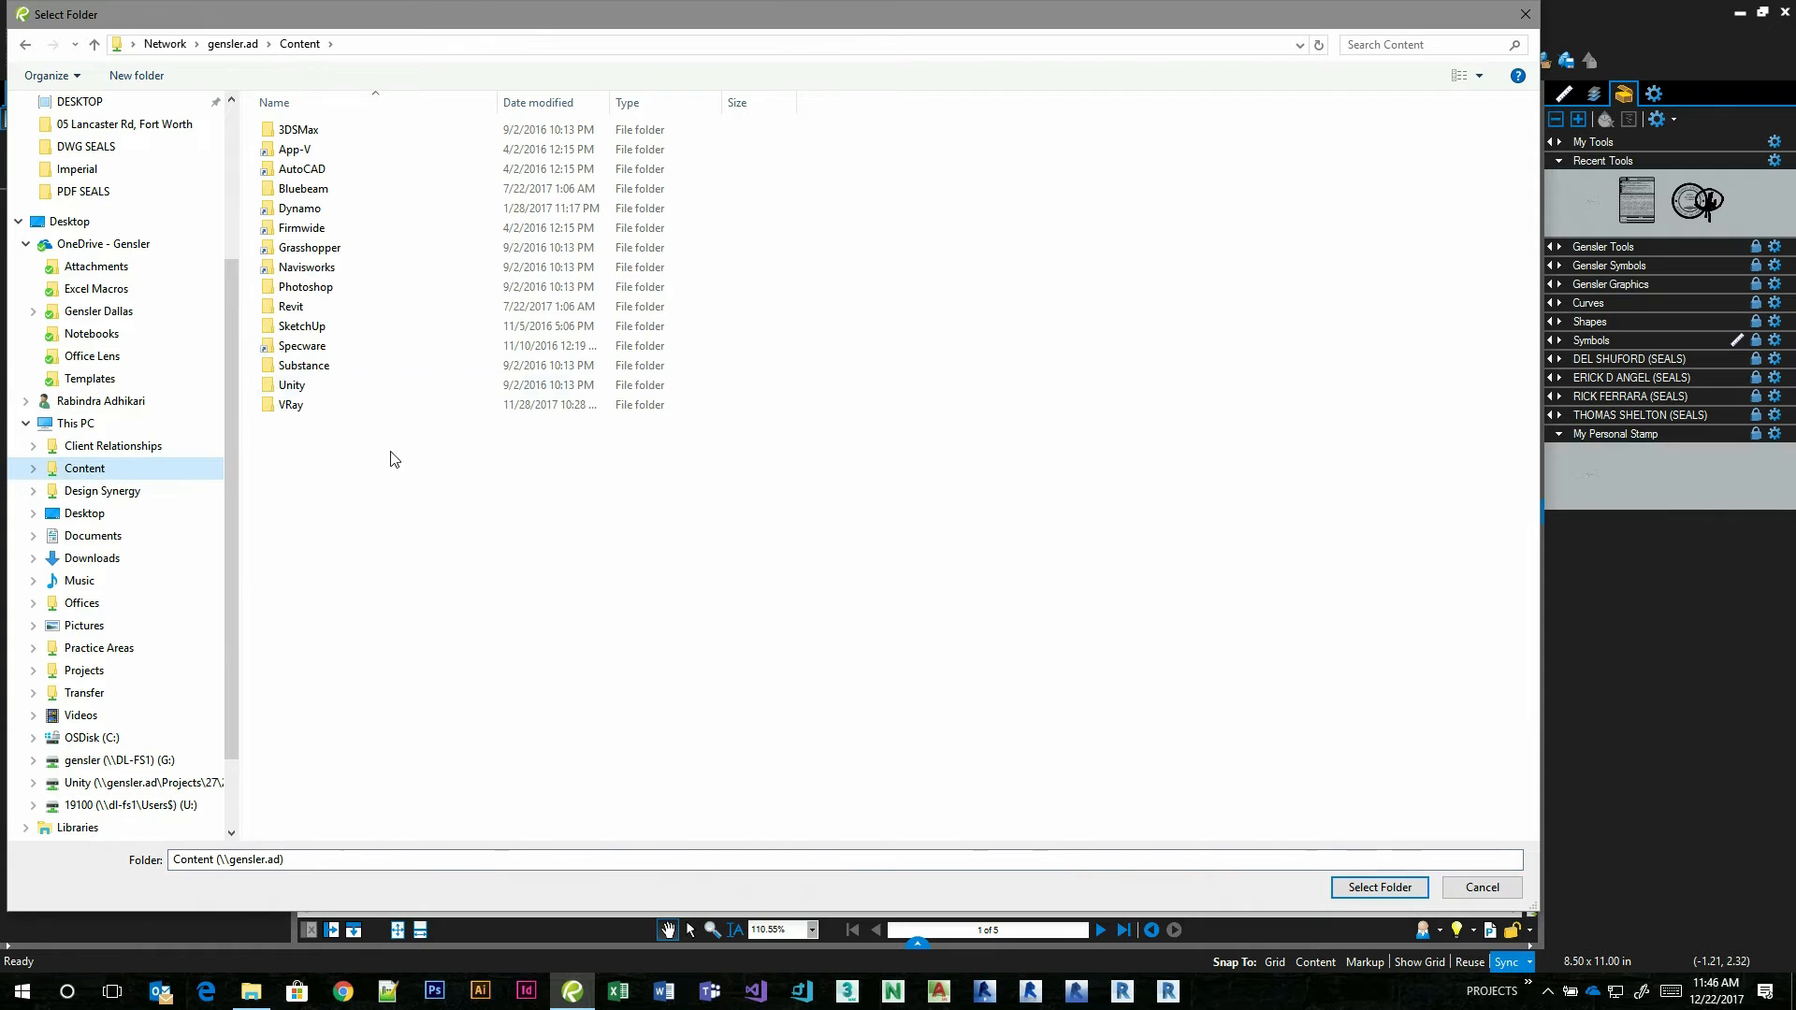
double_click(304, 188)
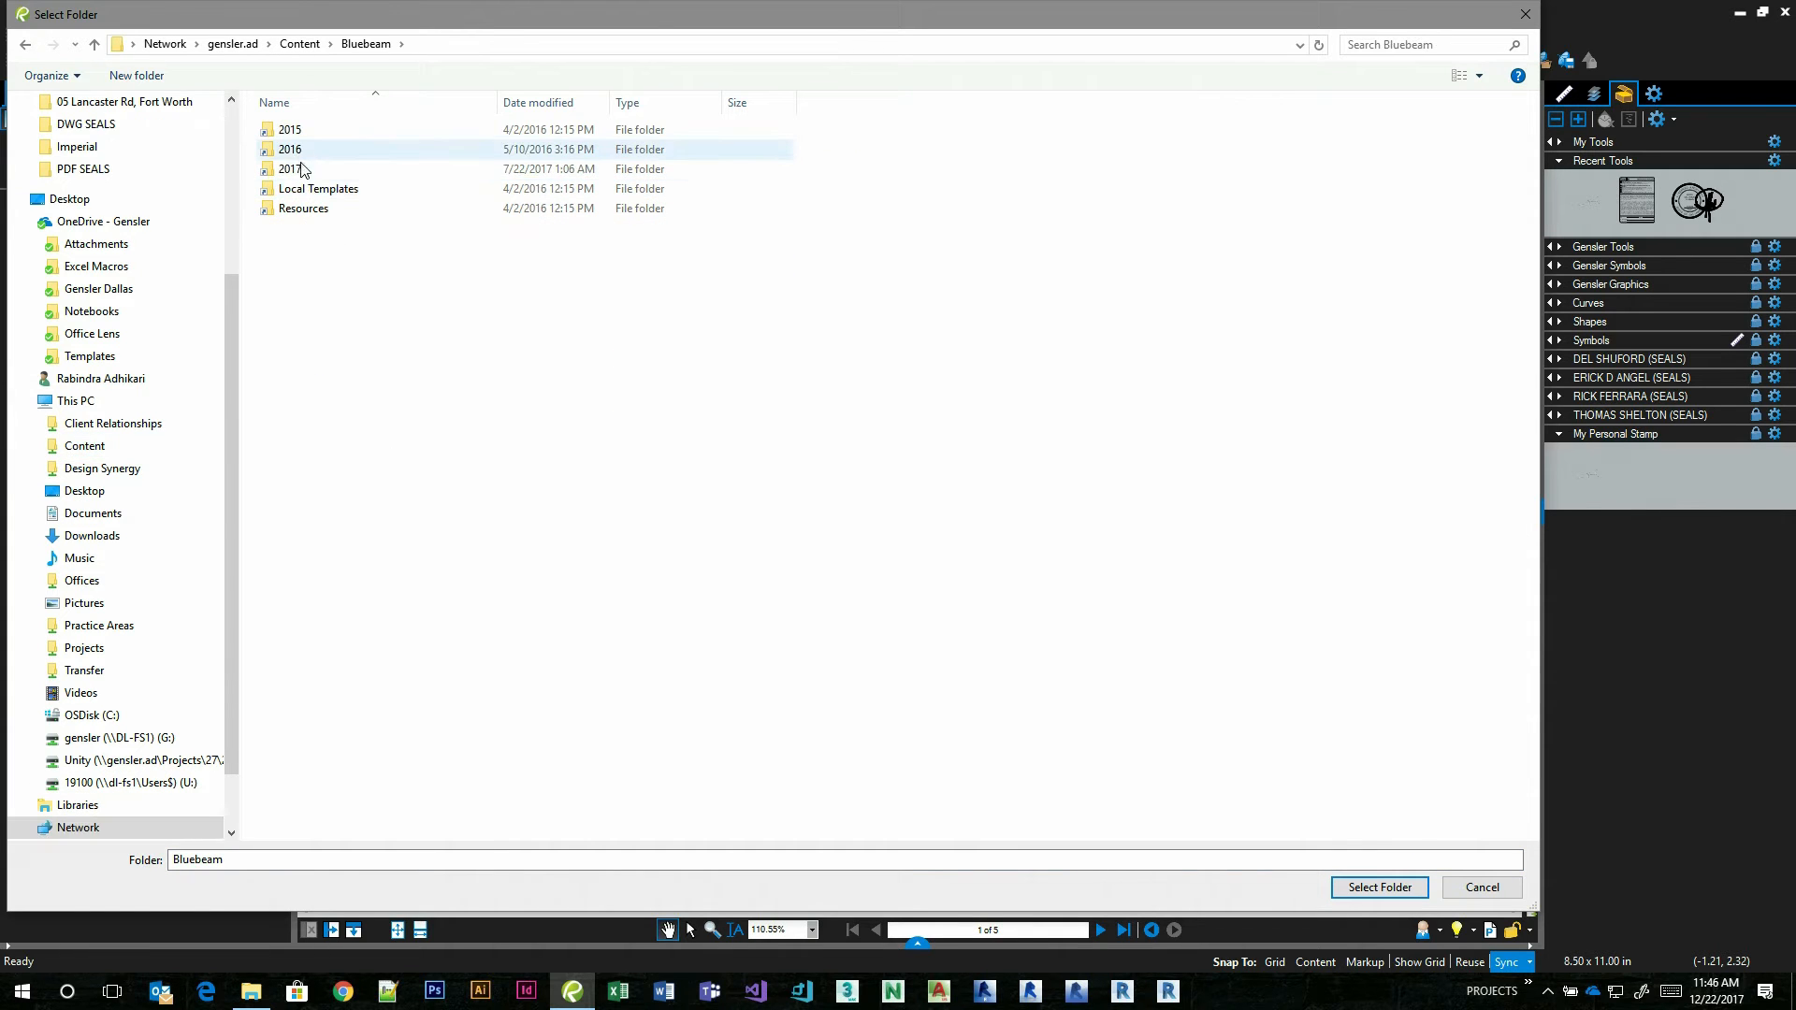
double_click(304, 208)
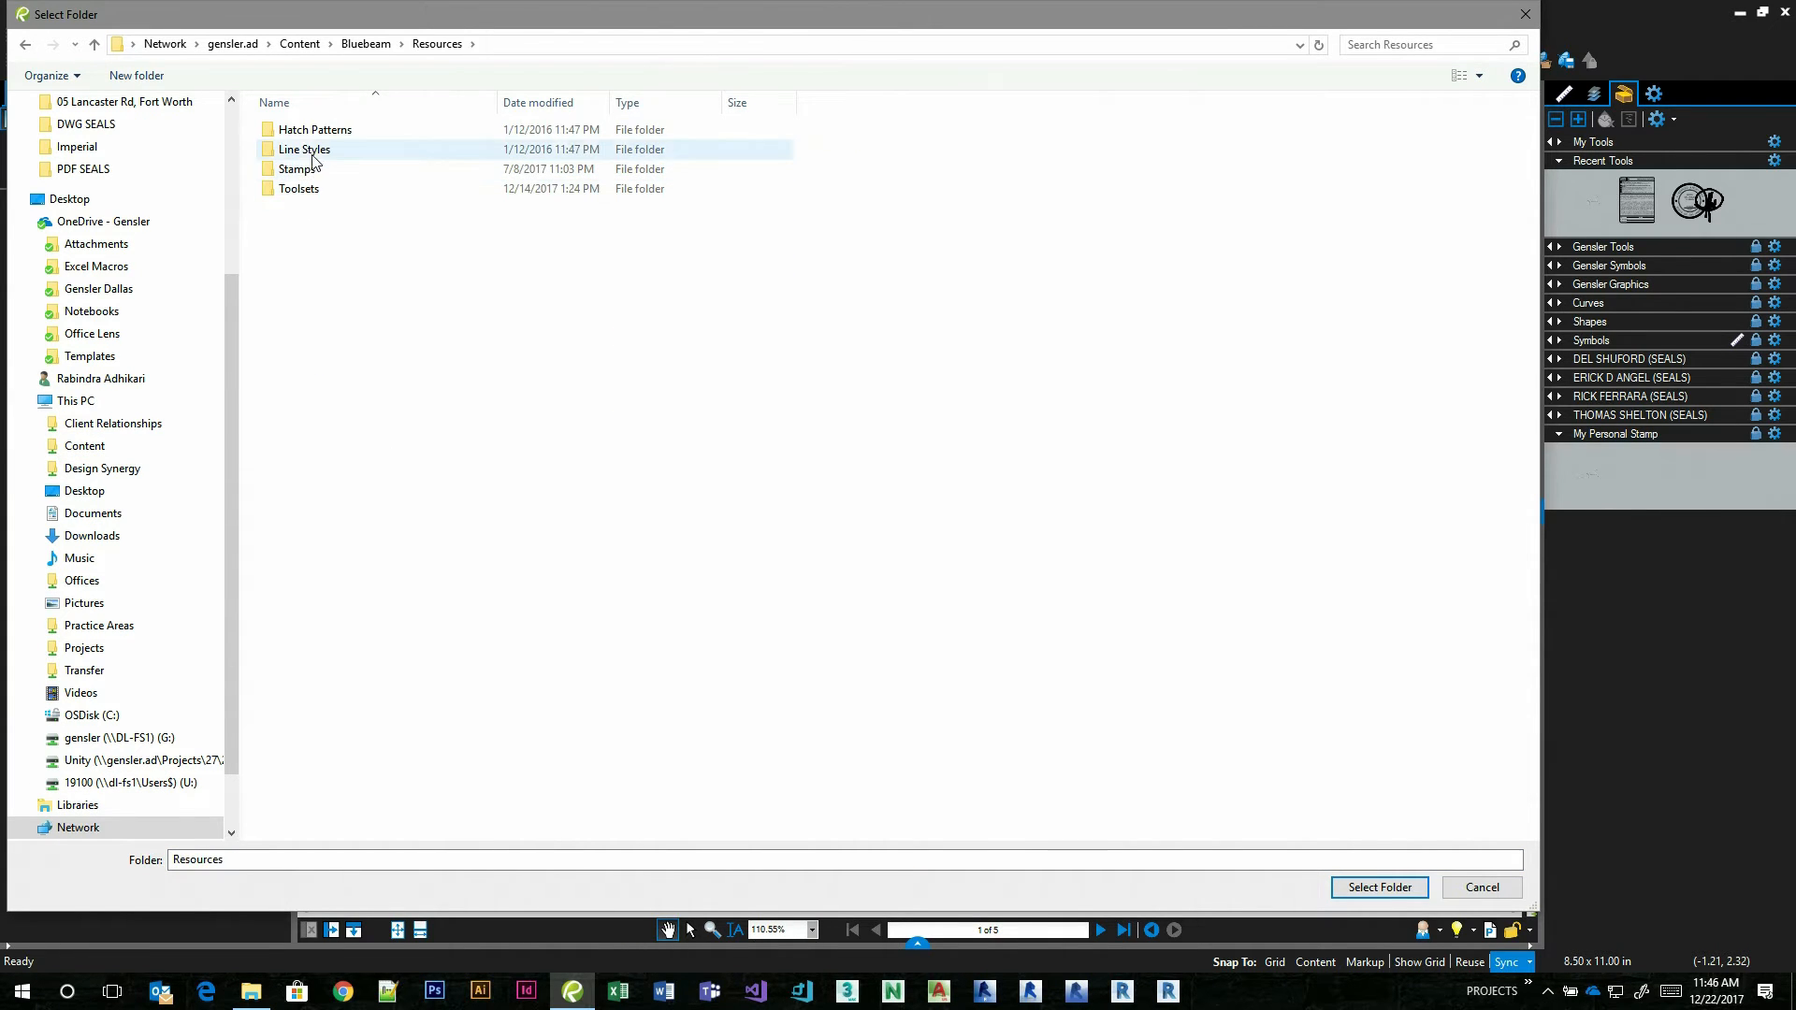
double_click(304, 169)
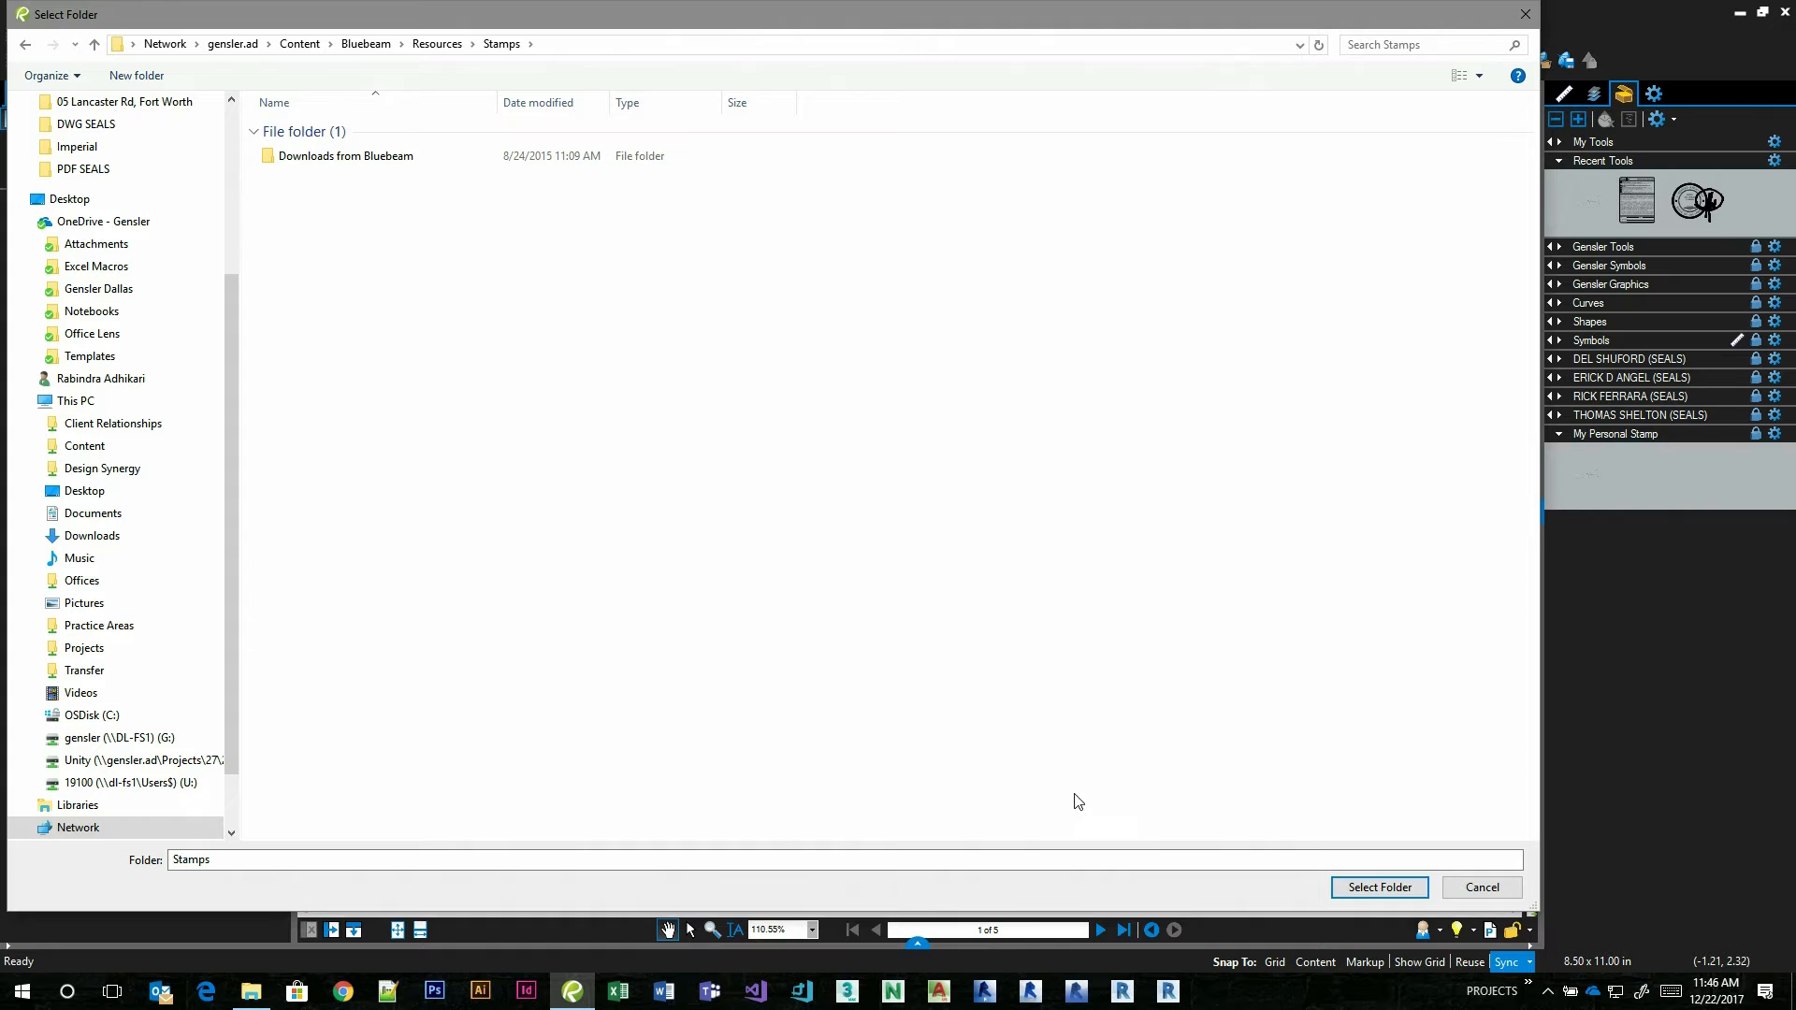
click(1379, 888)
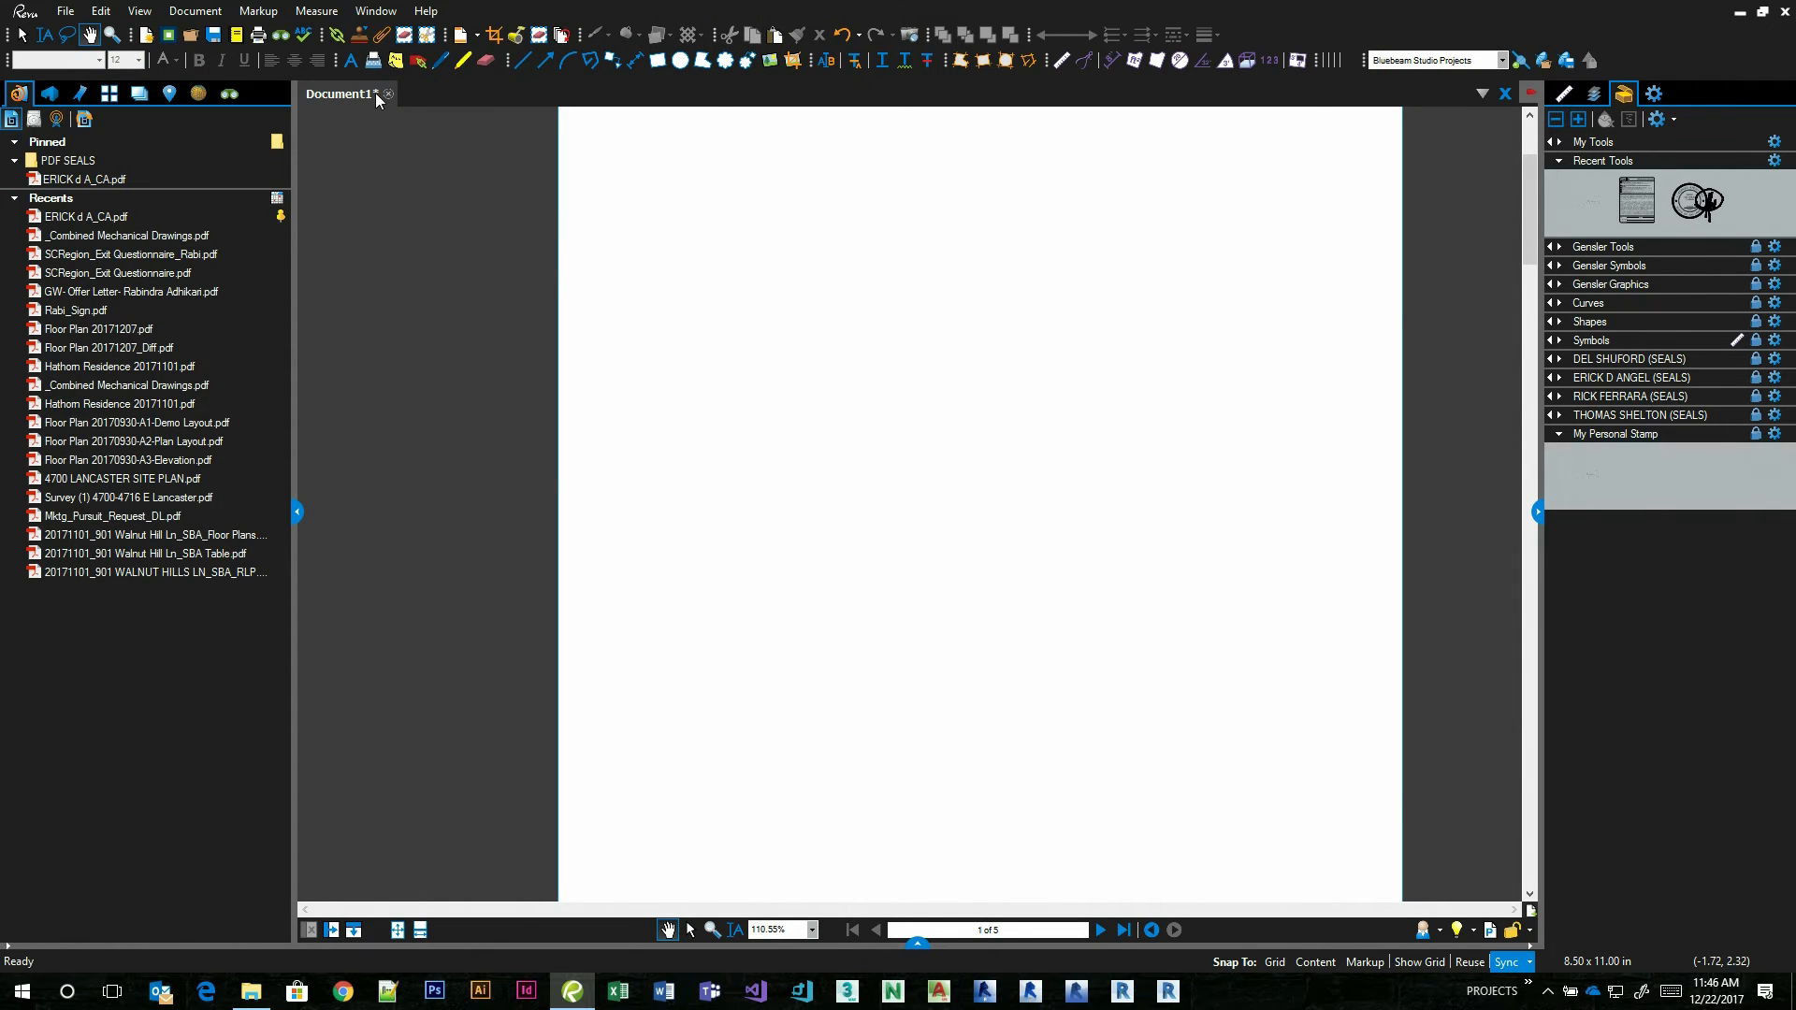
Test the signature from the My Personal Stamp tool set by placing it on the page, and delete it again.
click(361, 39)
click(1029, 412)
click(1583, 469)
click(759, 562)
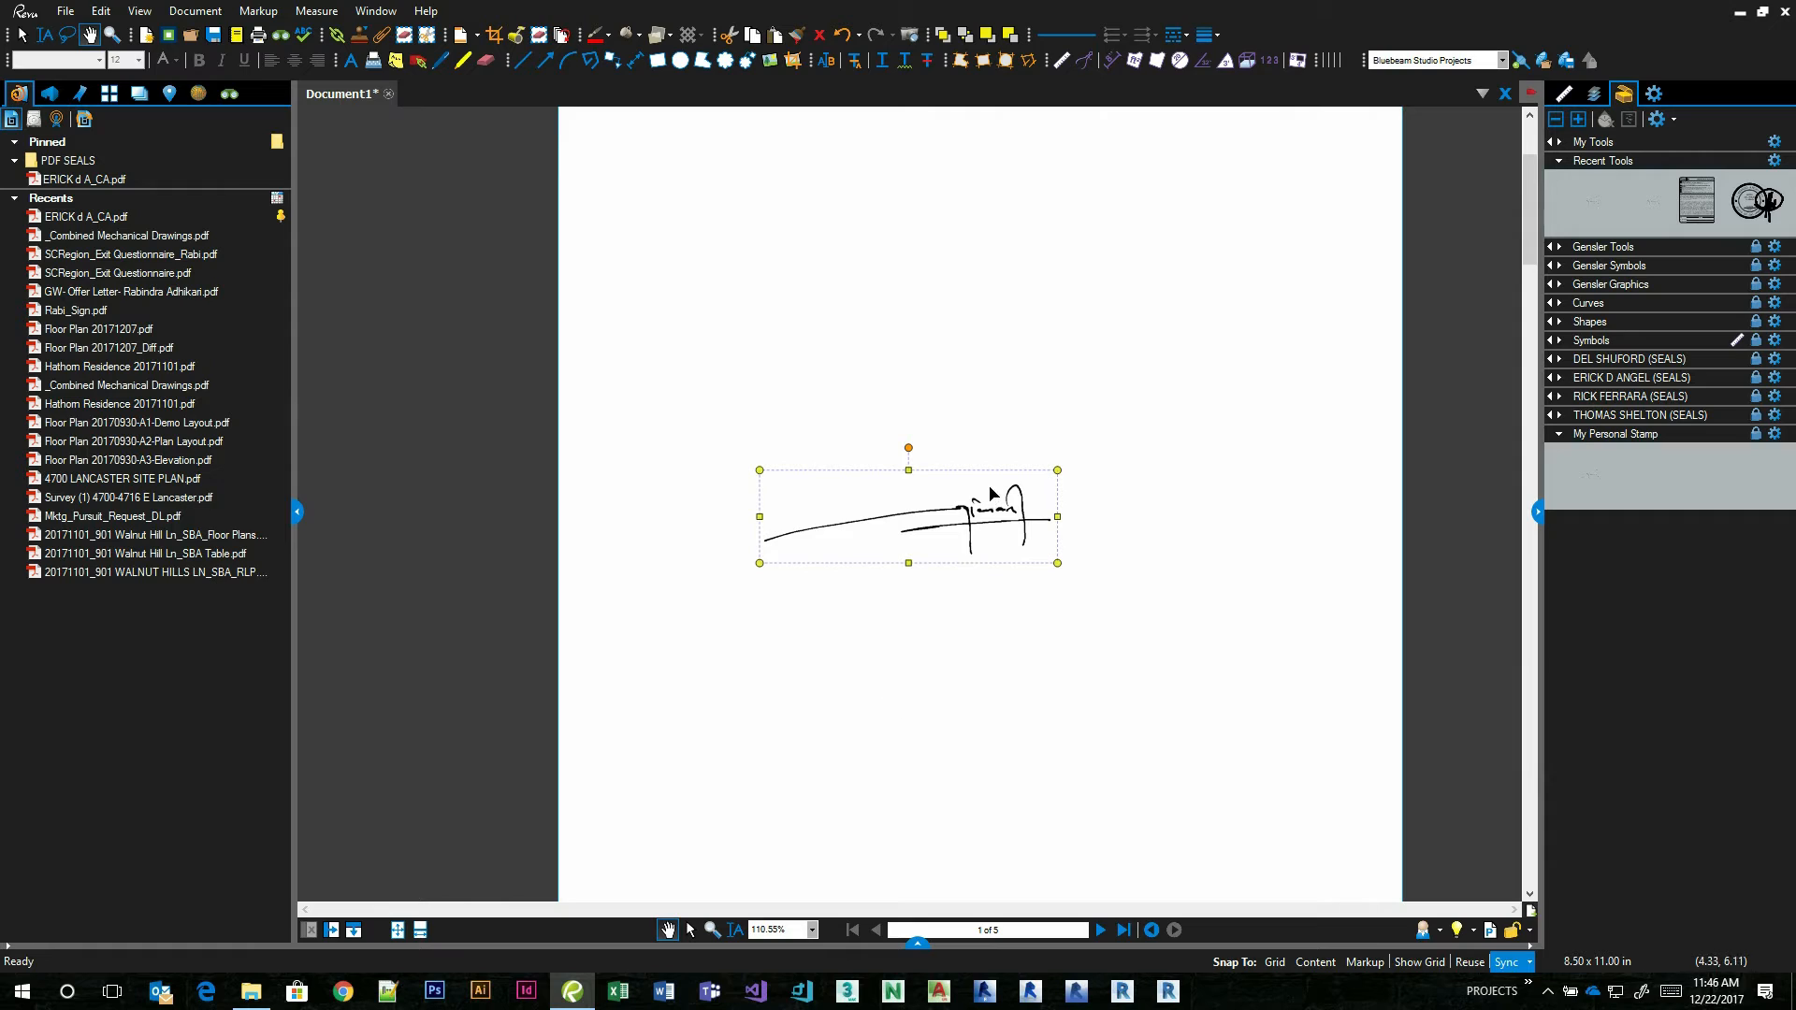
key(Delete)
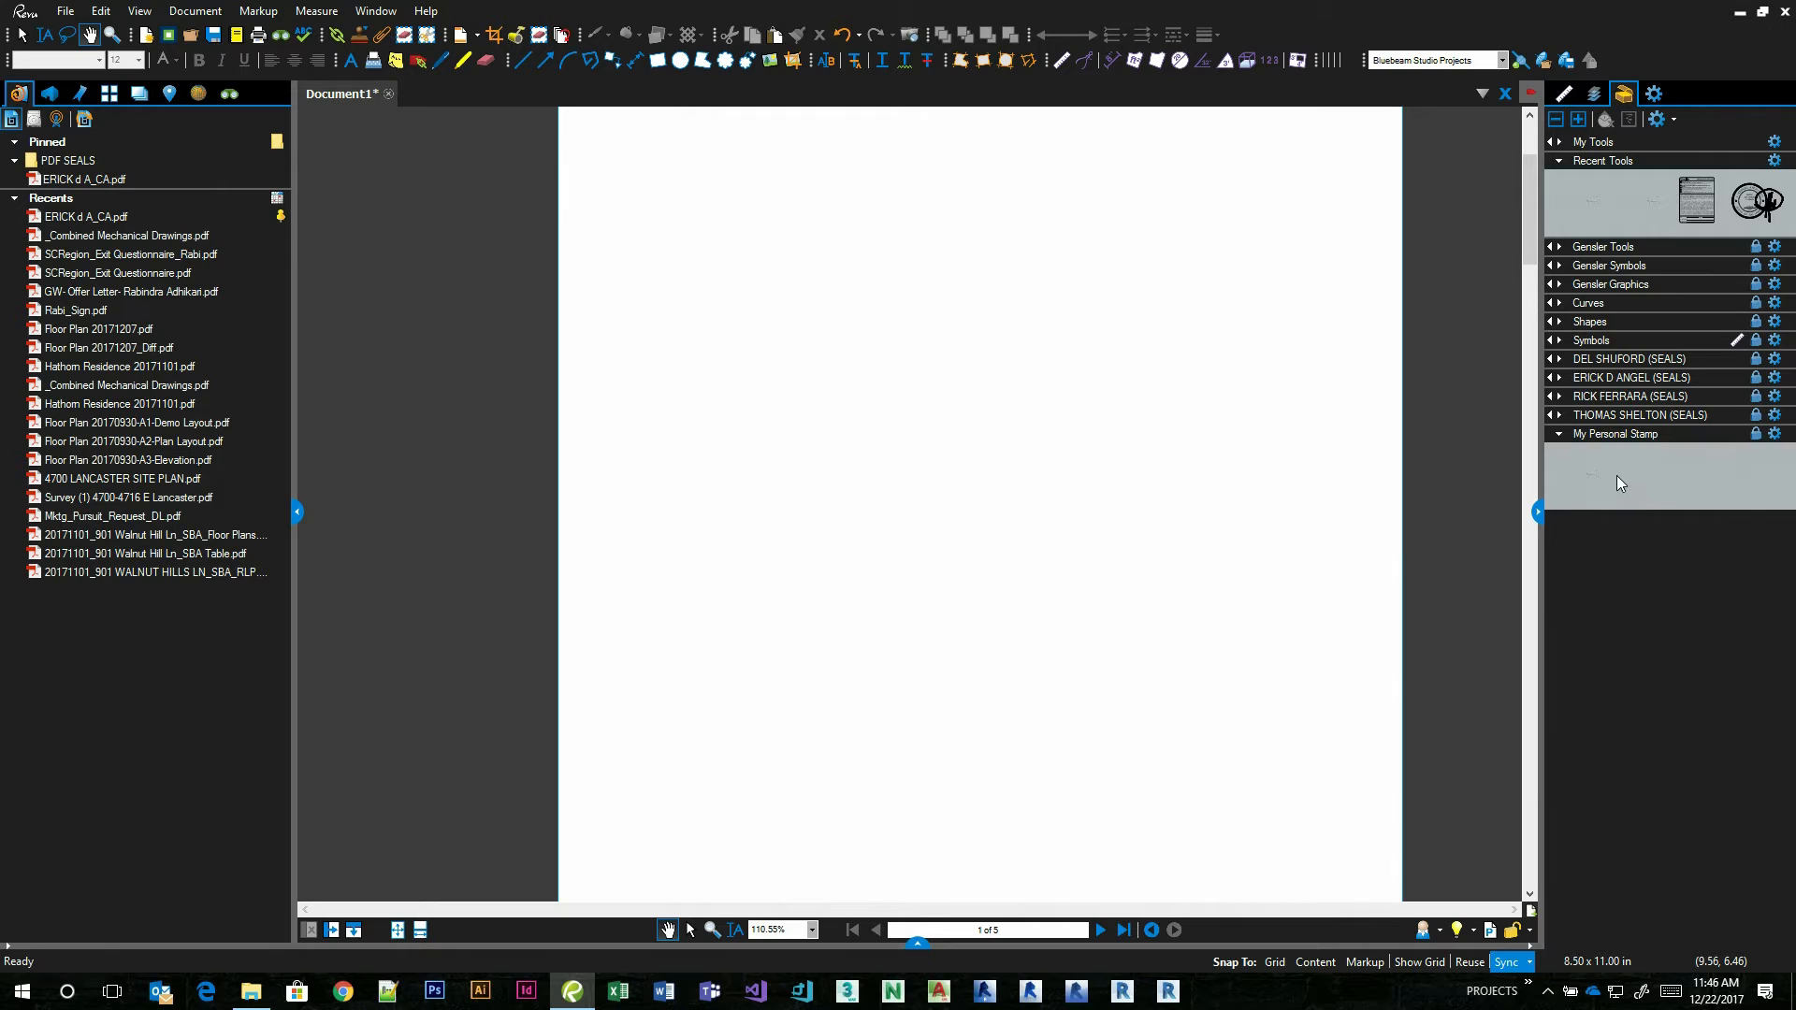
click(1560, 435)
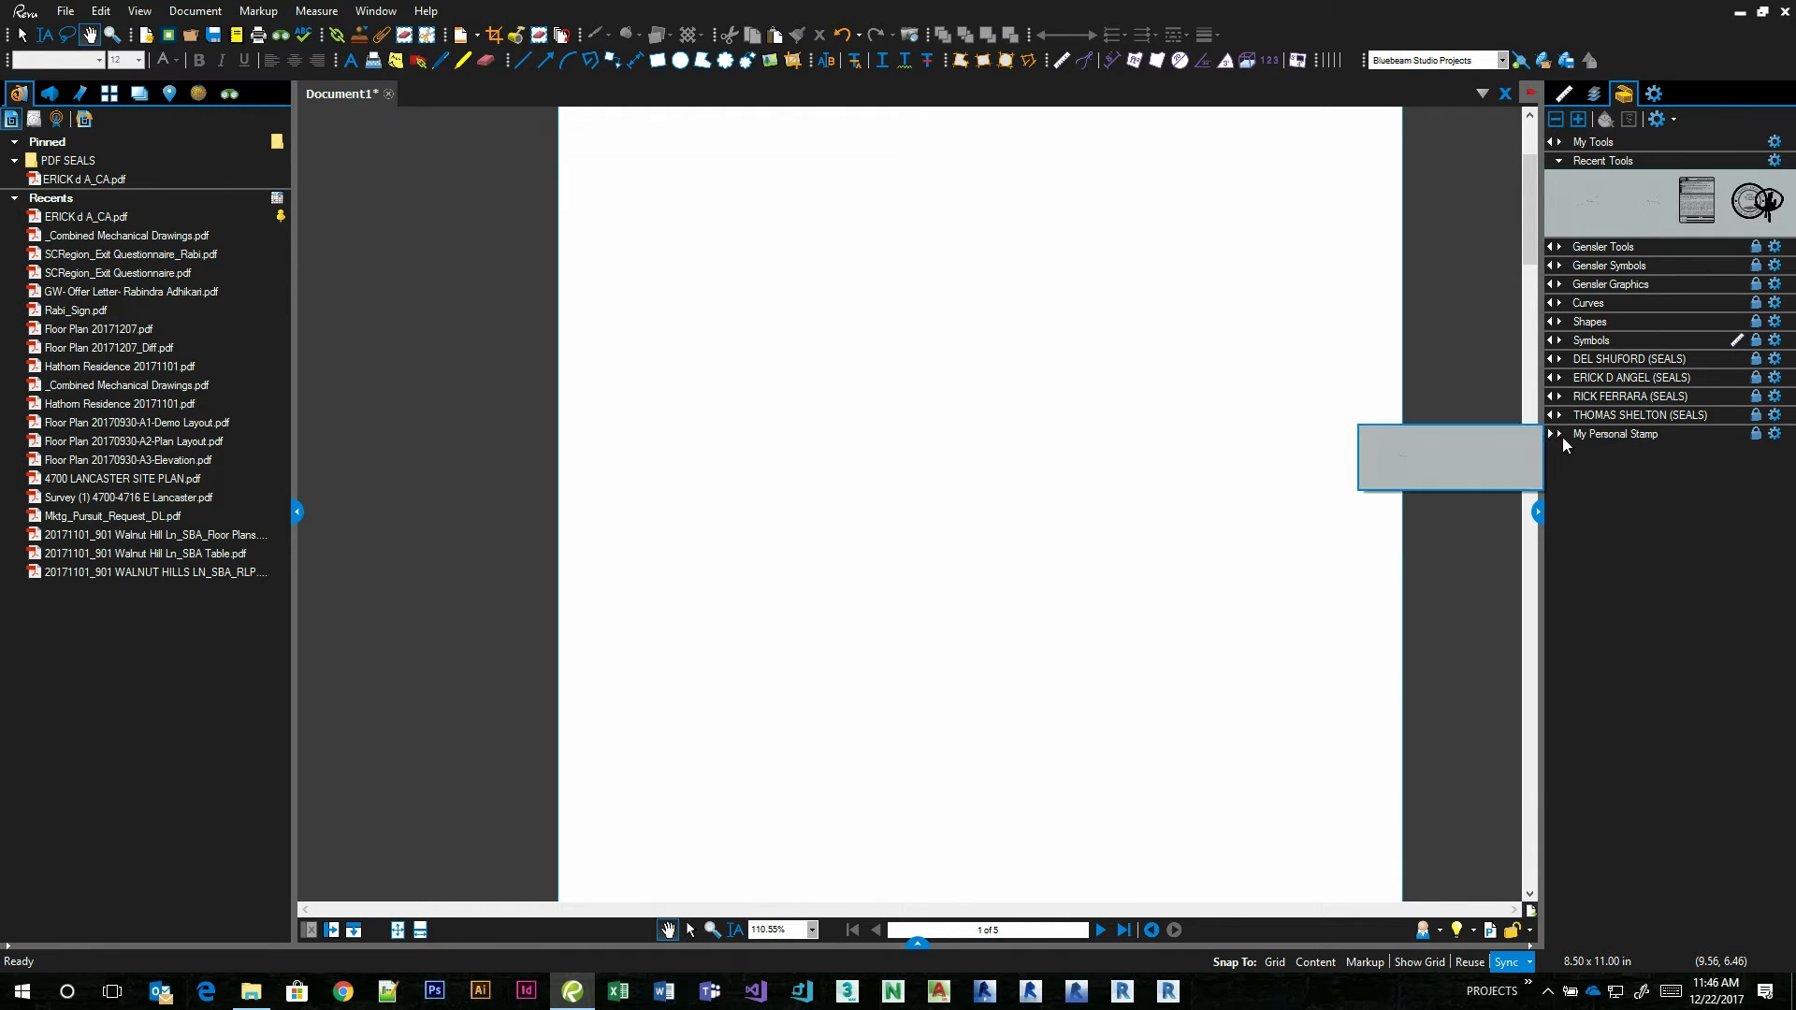
click(1559, 434)
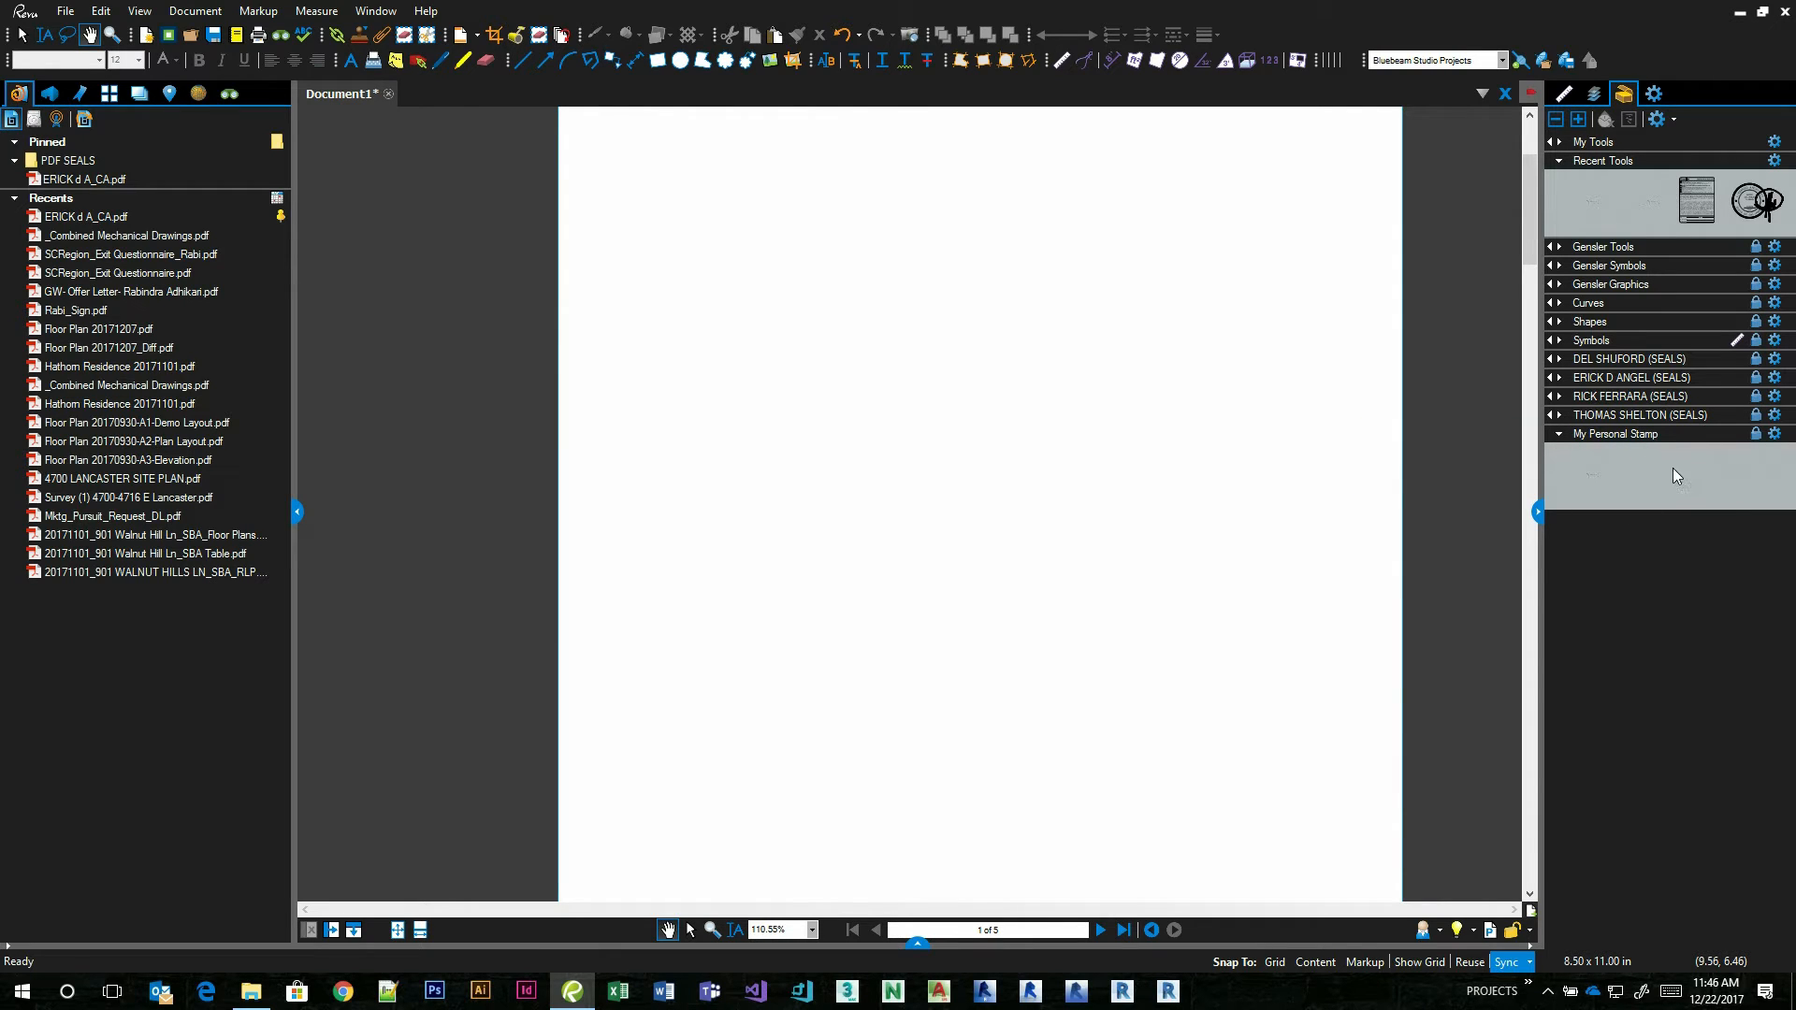
click(1441, 935)
click(1510, 960)
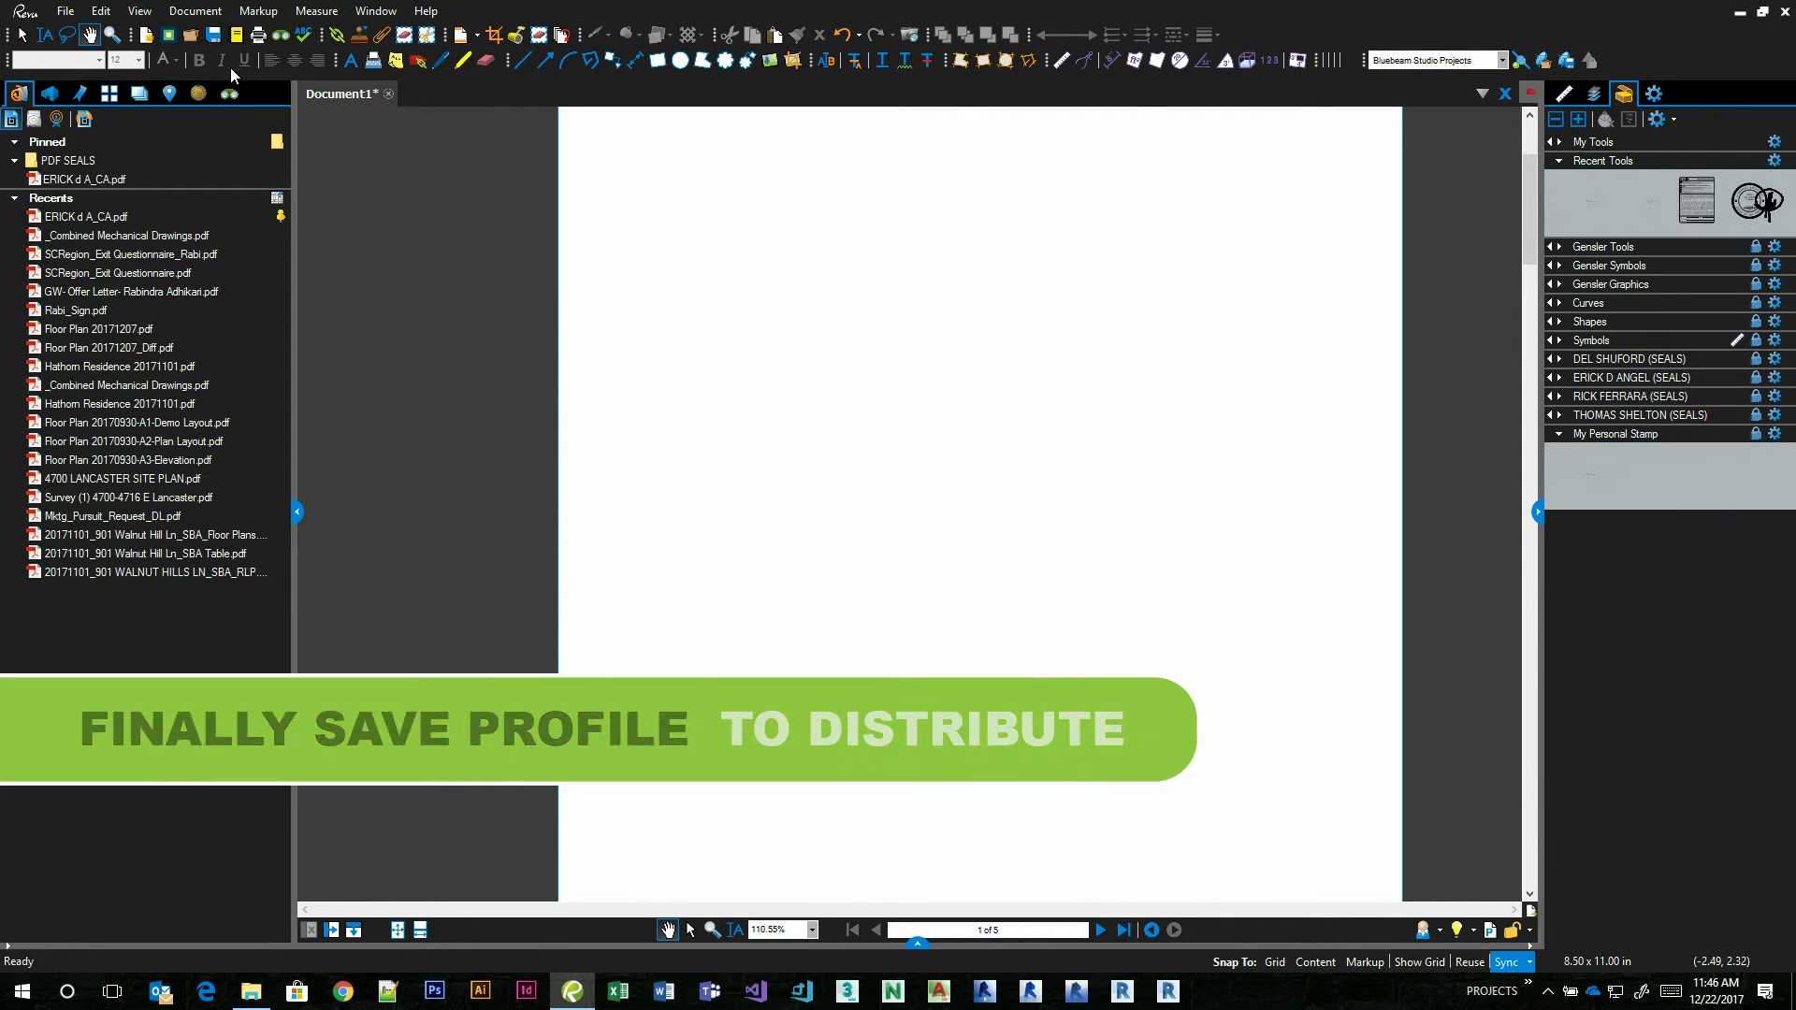
Add a new profile in Manage Profiles, named with the profile owner's first name followed by Custom.
click(103, 13)
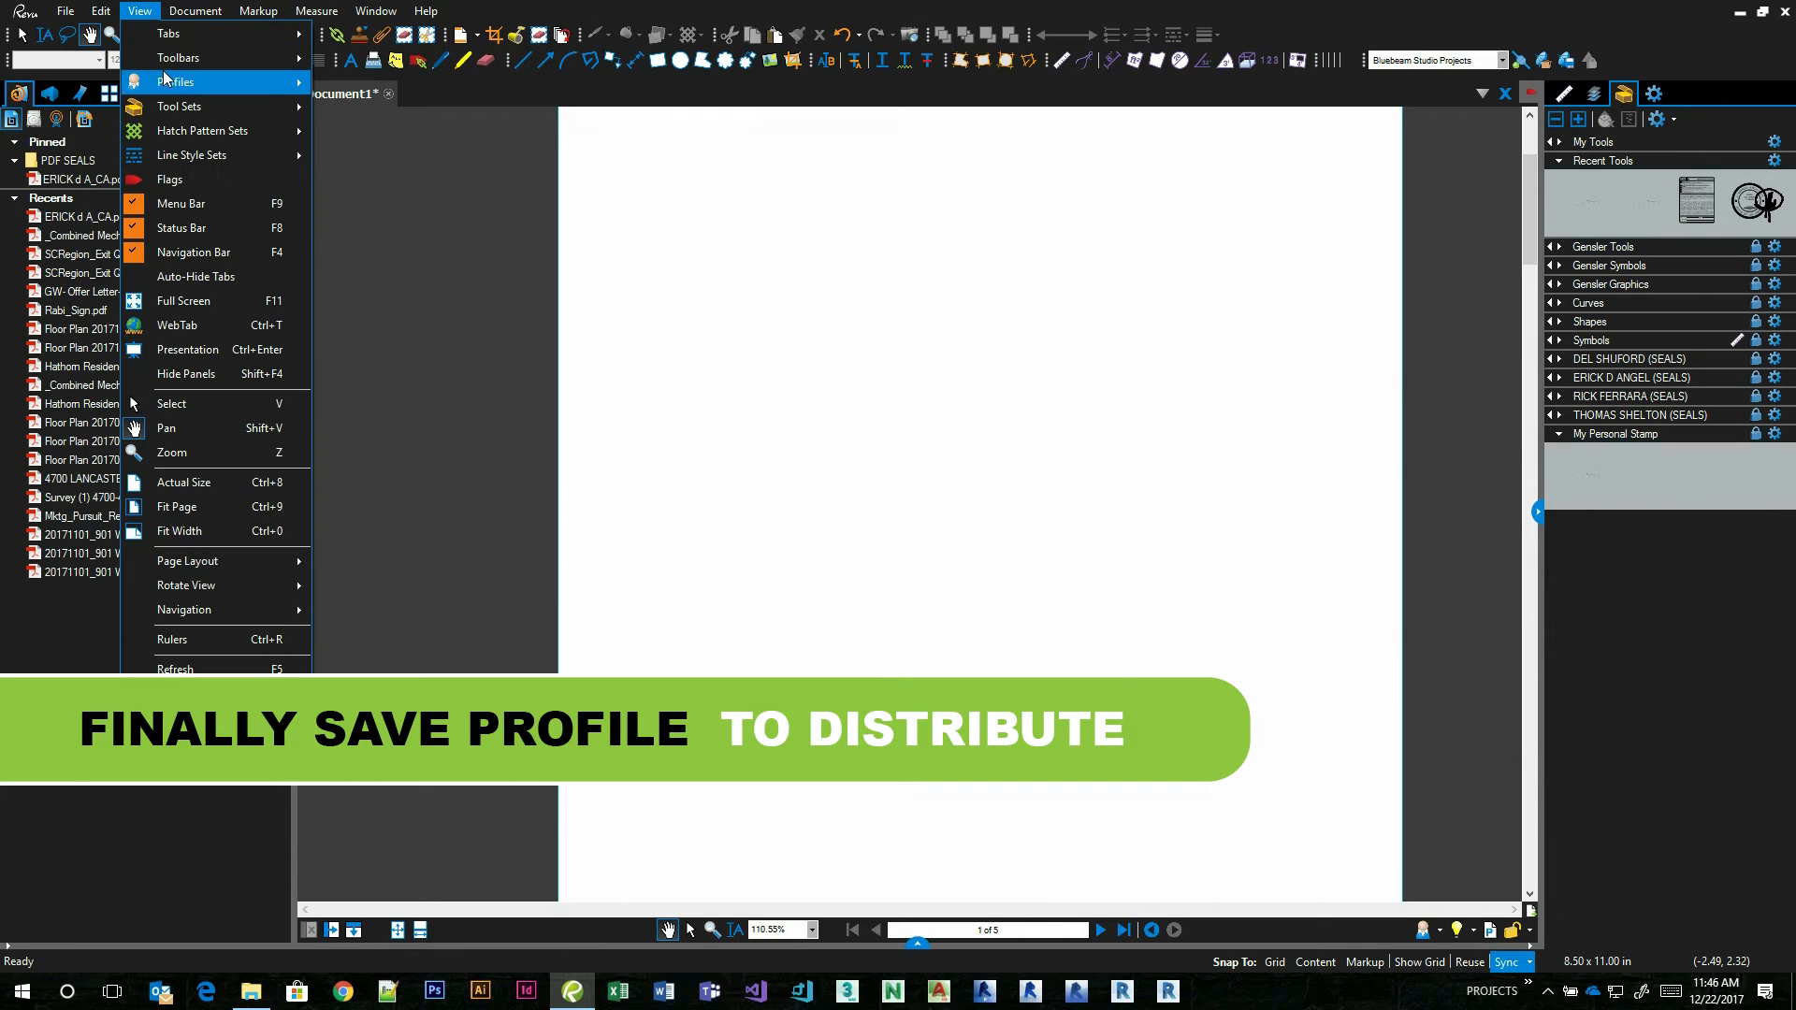
mouse_move(187, 82)
click(372, 462)
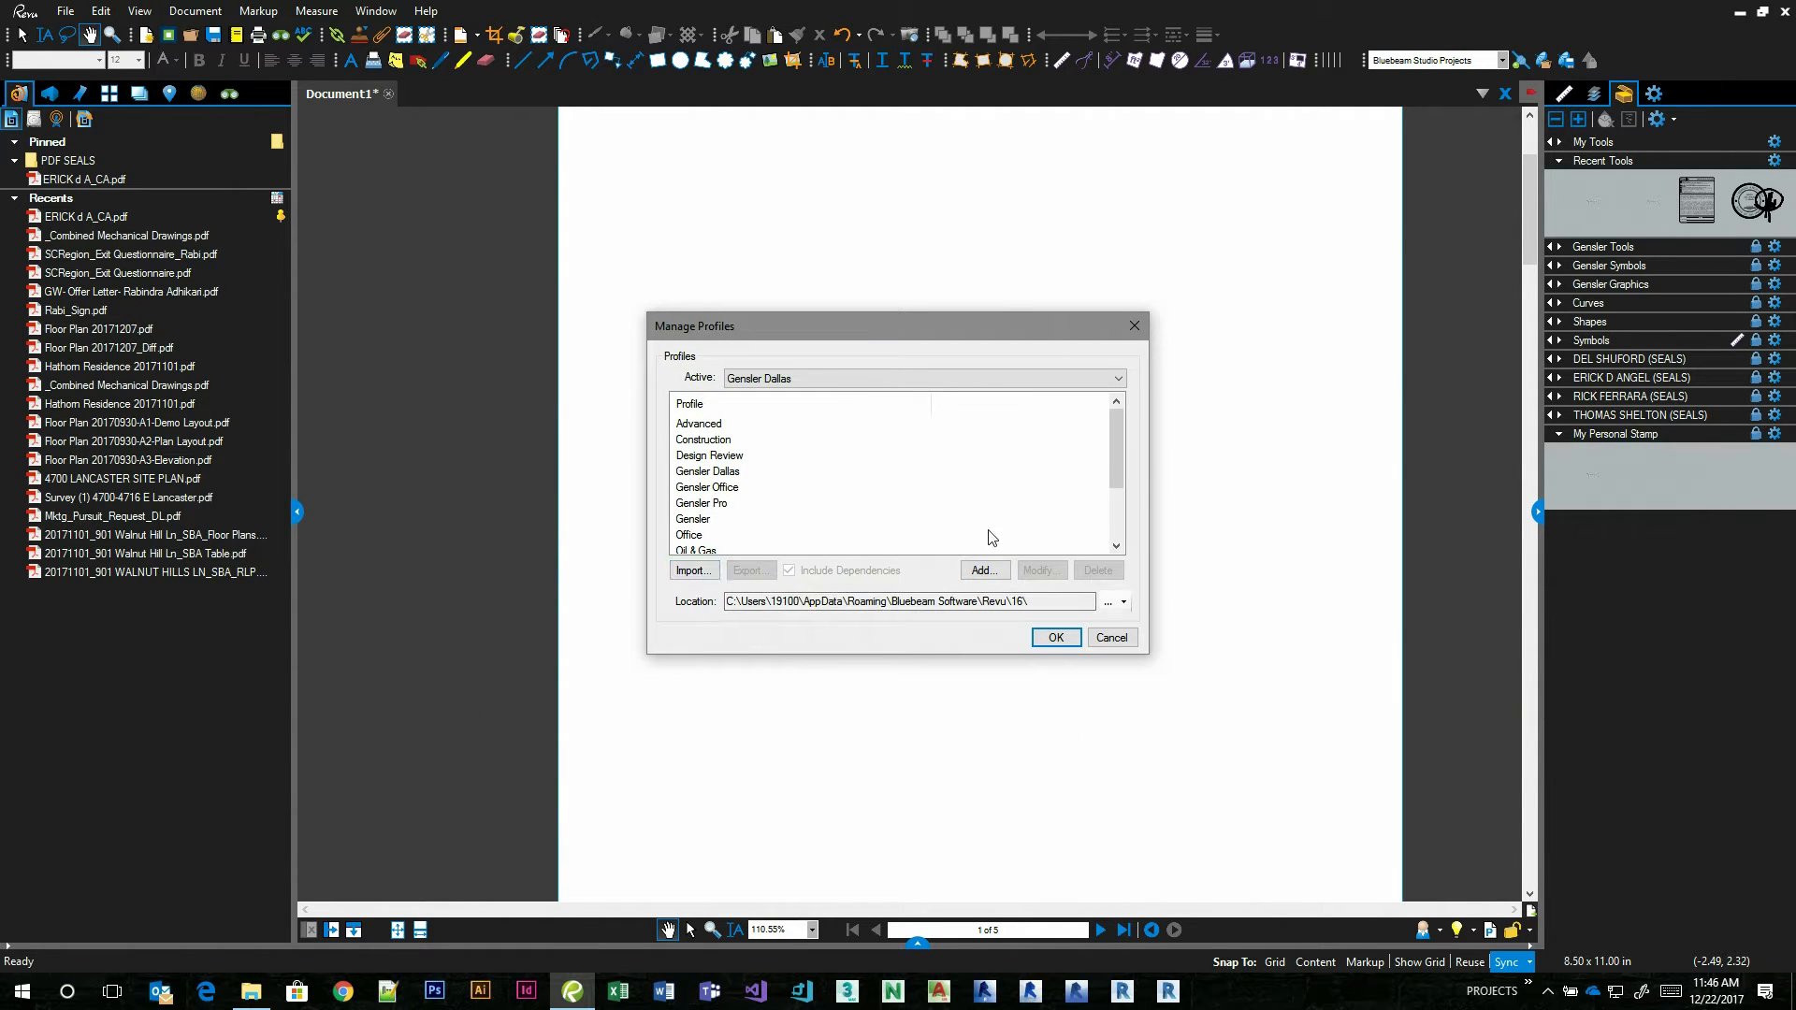
mouse_move(1122, 451)
mouse_down()
mouse_move(1109, 538)
mouse_move(1117, 421)
mouse_up()
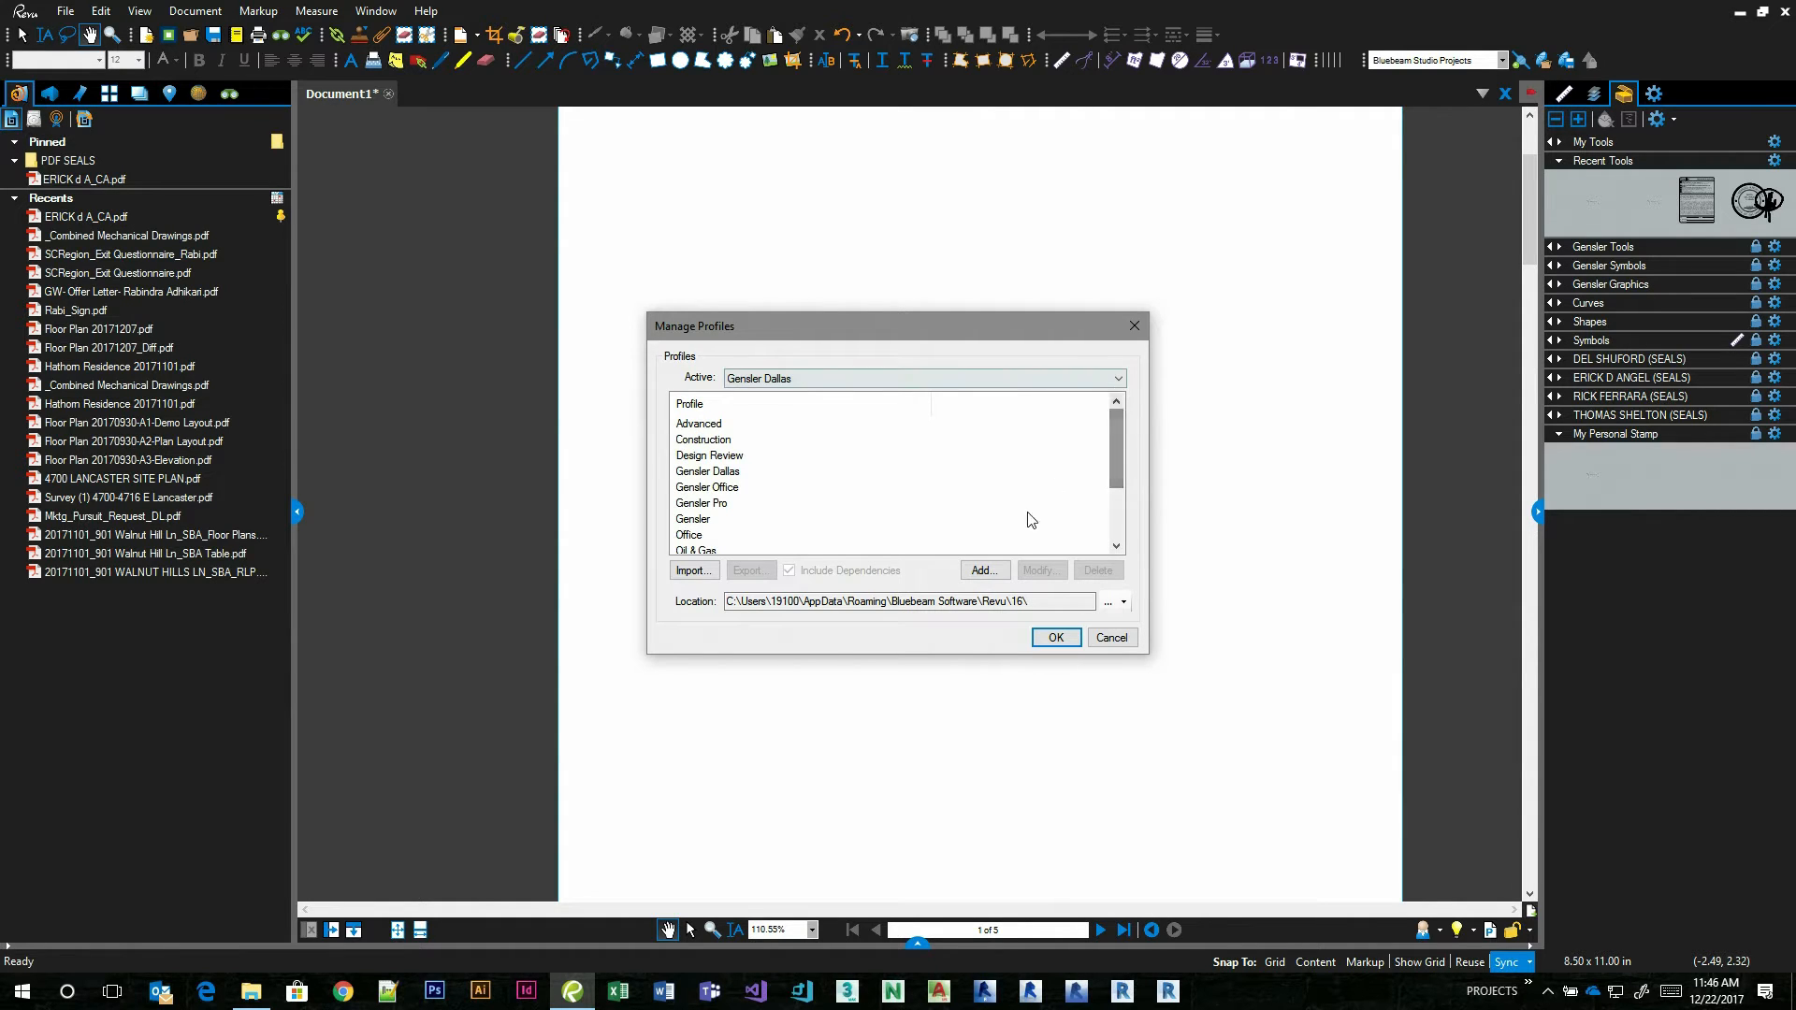
click(990, 570)
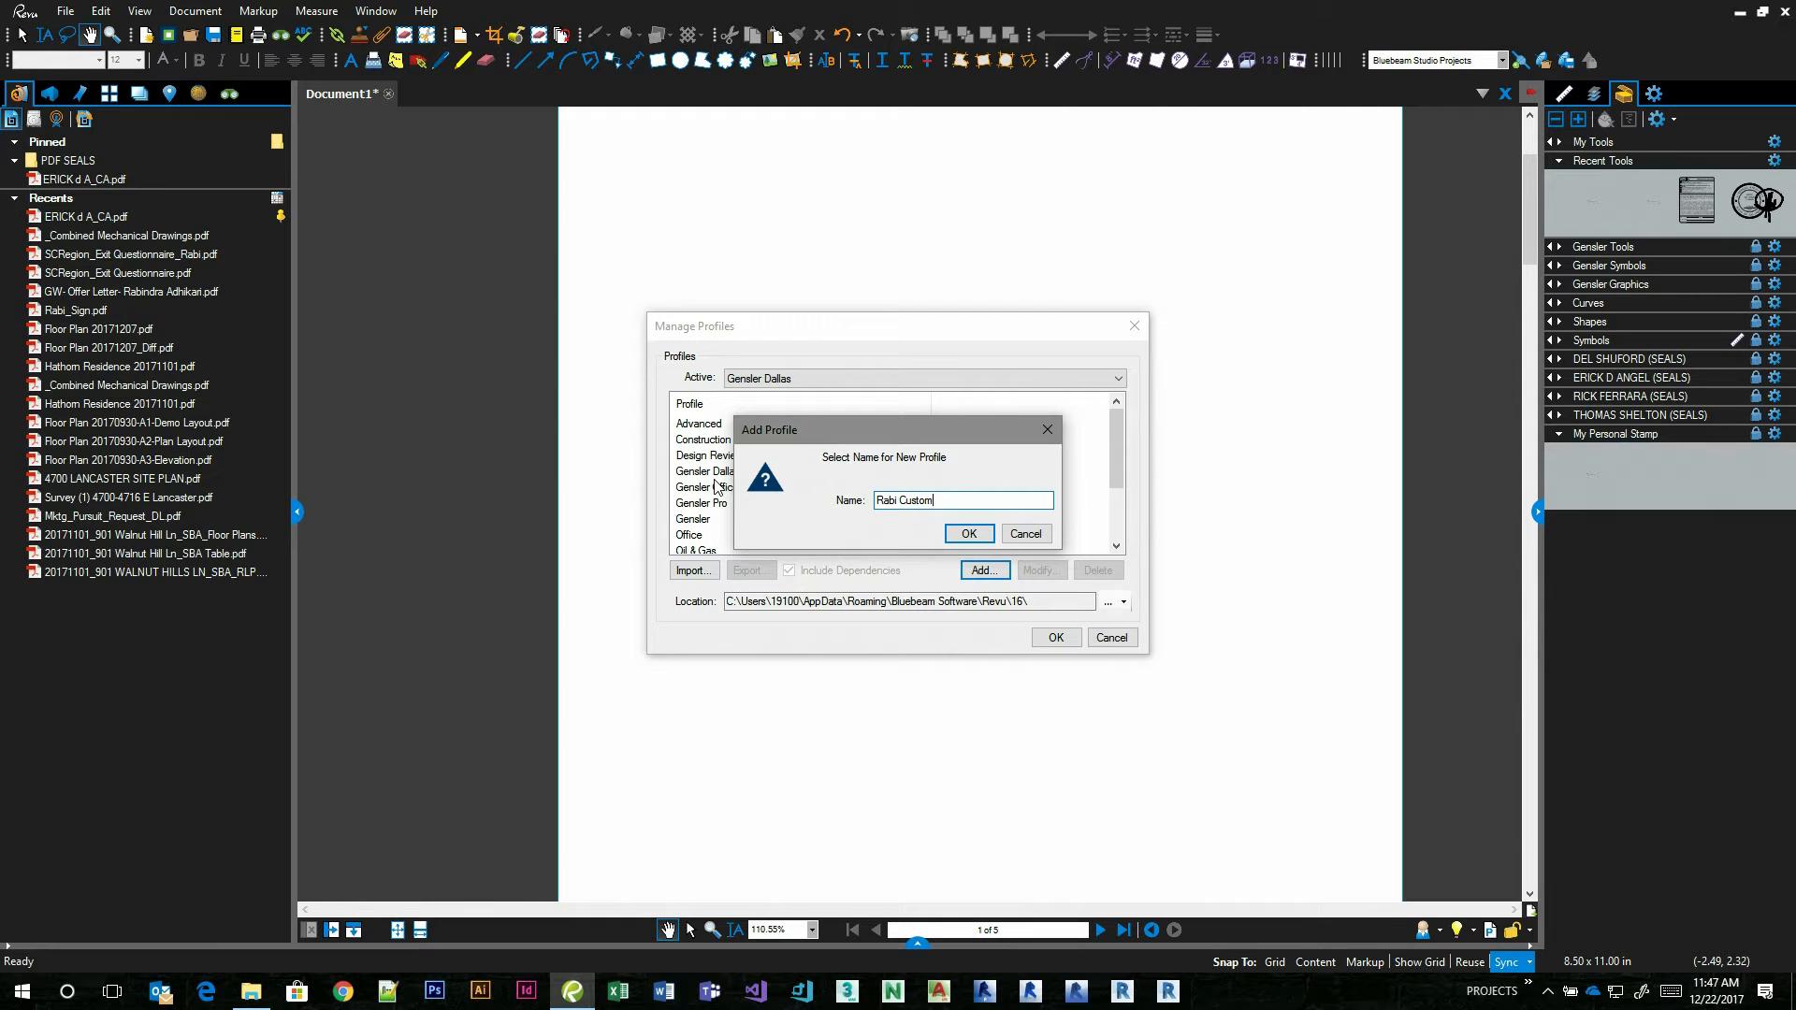
click(965, 534)
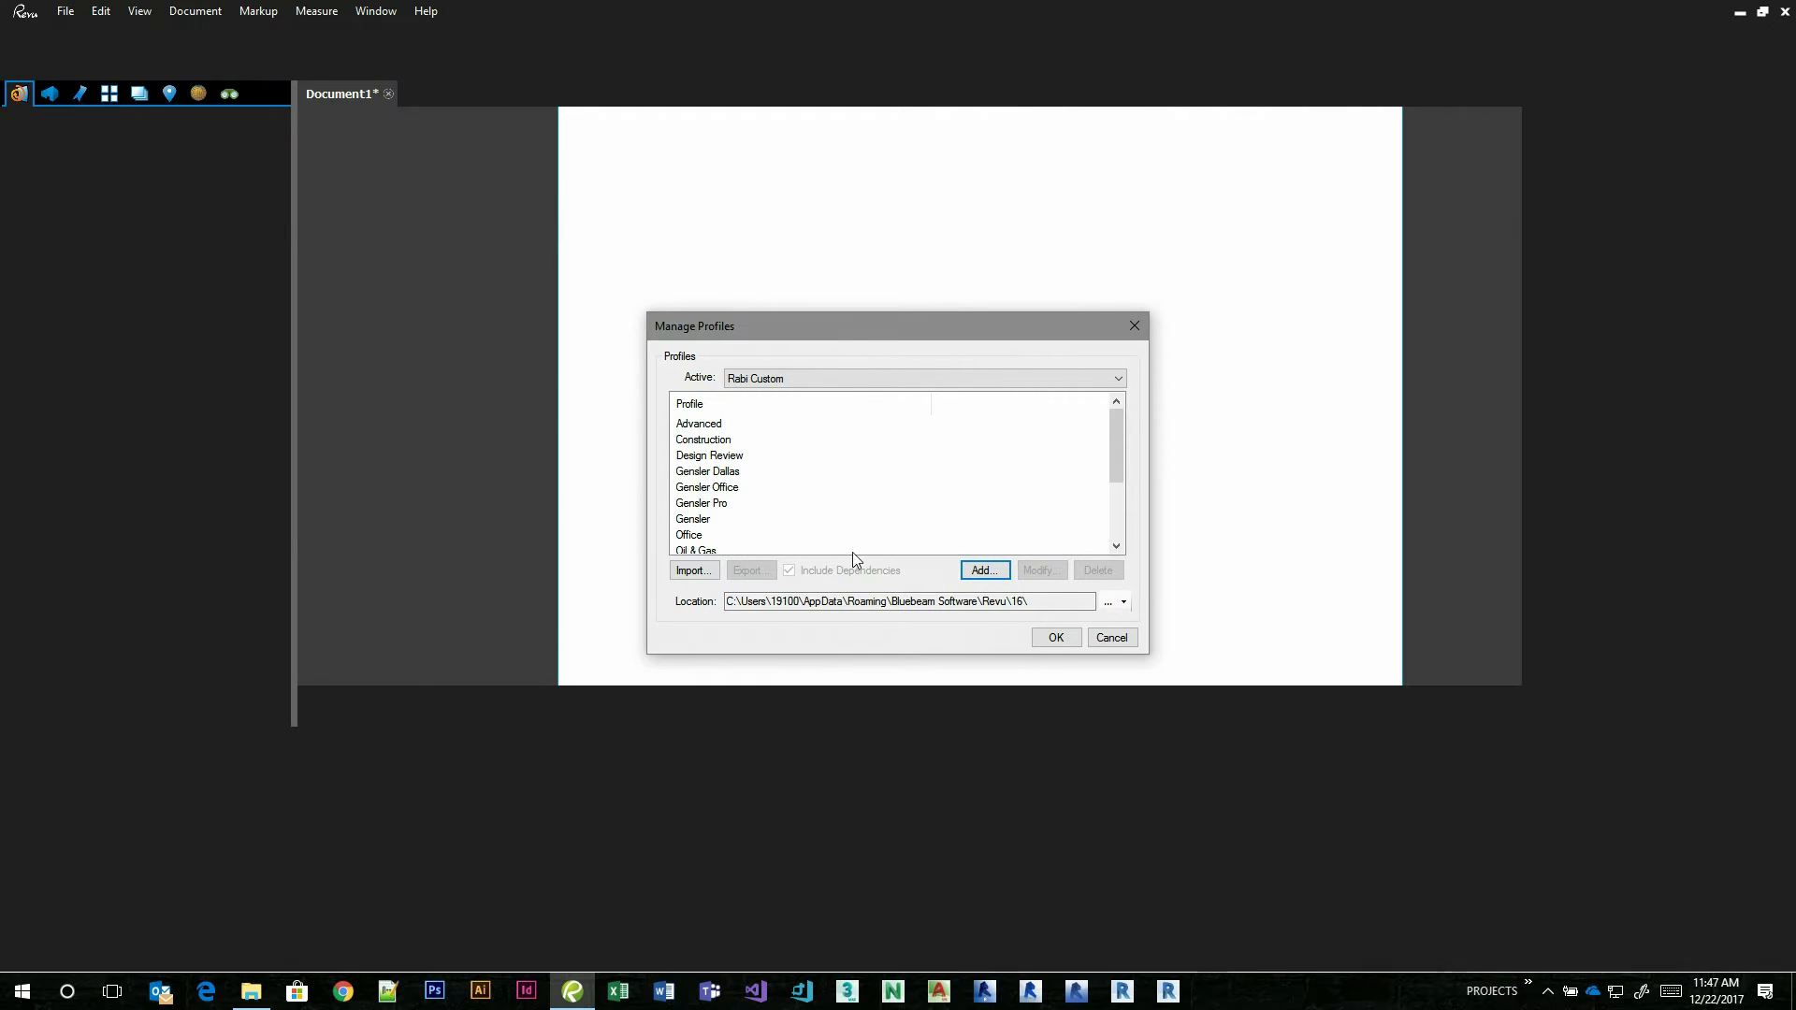
drag(1113, 443, 1115, 511)
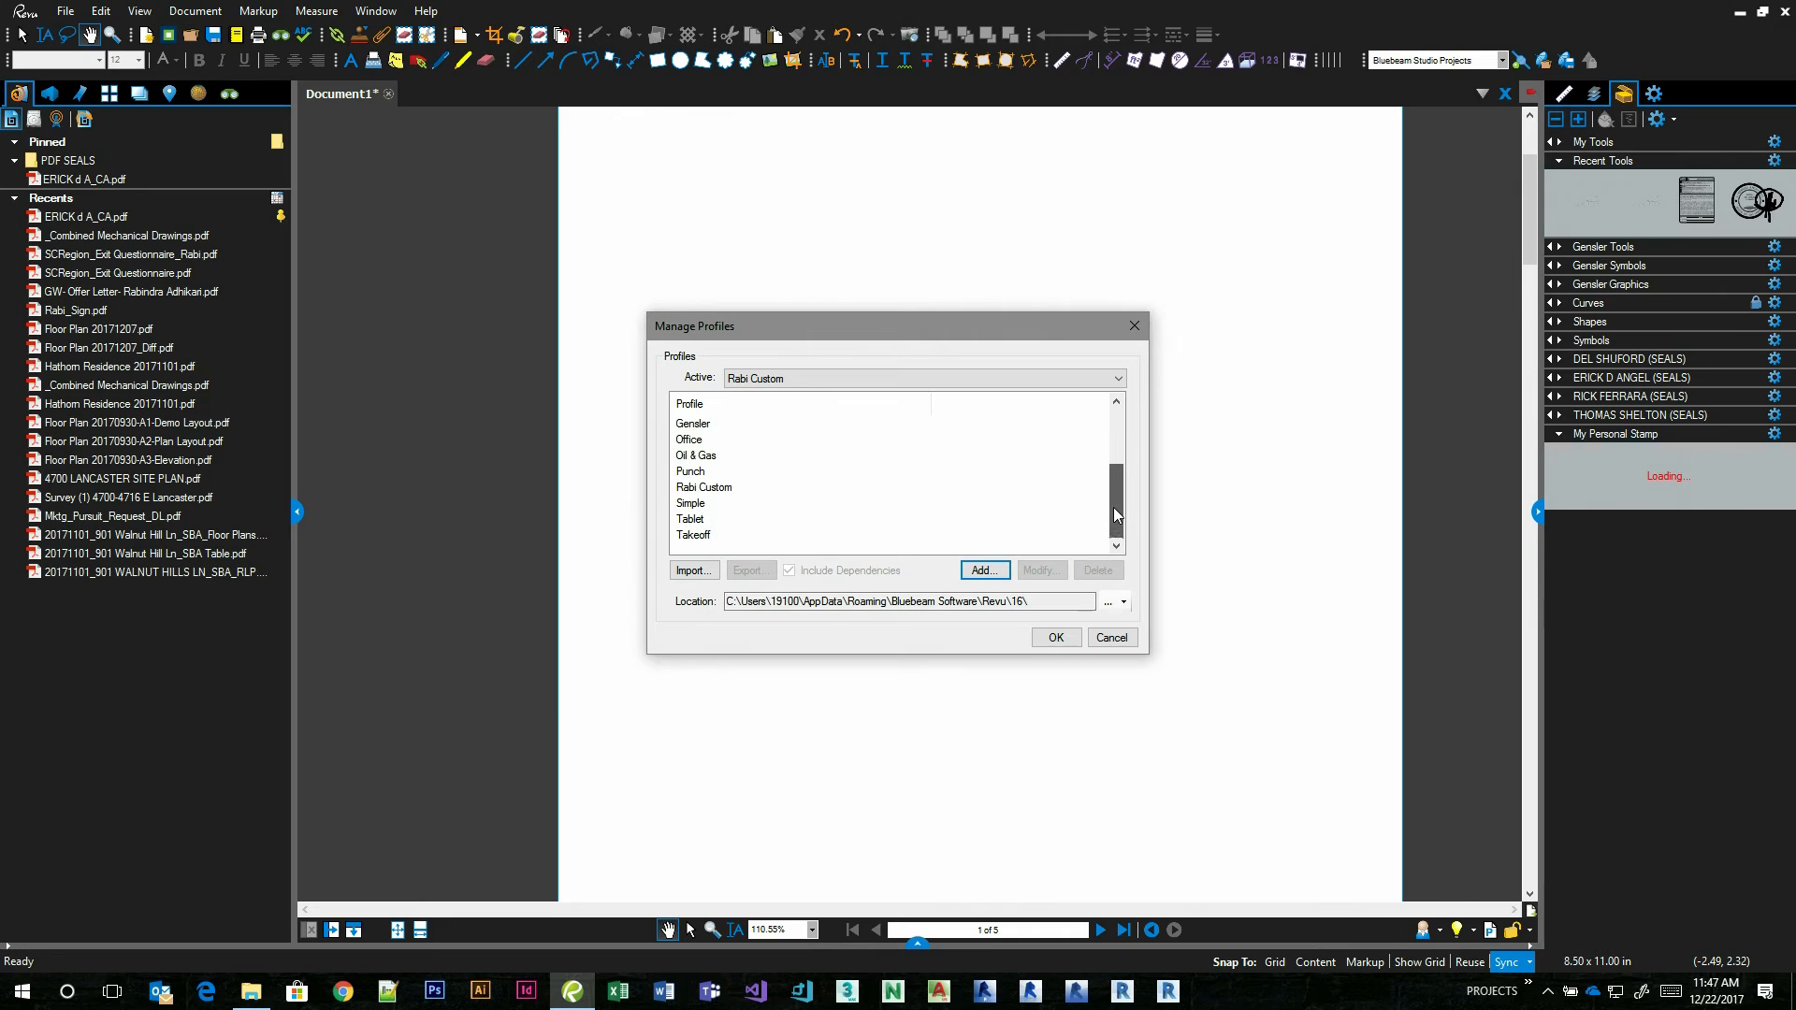
scroll(747, 500, up, 2)
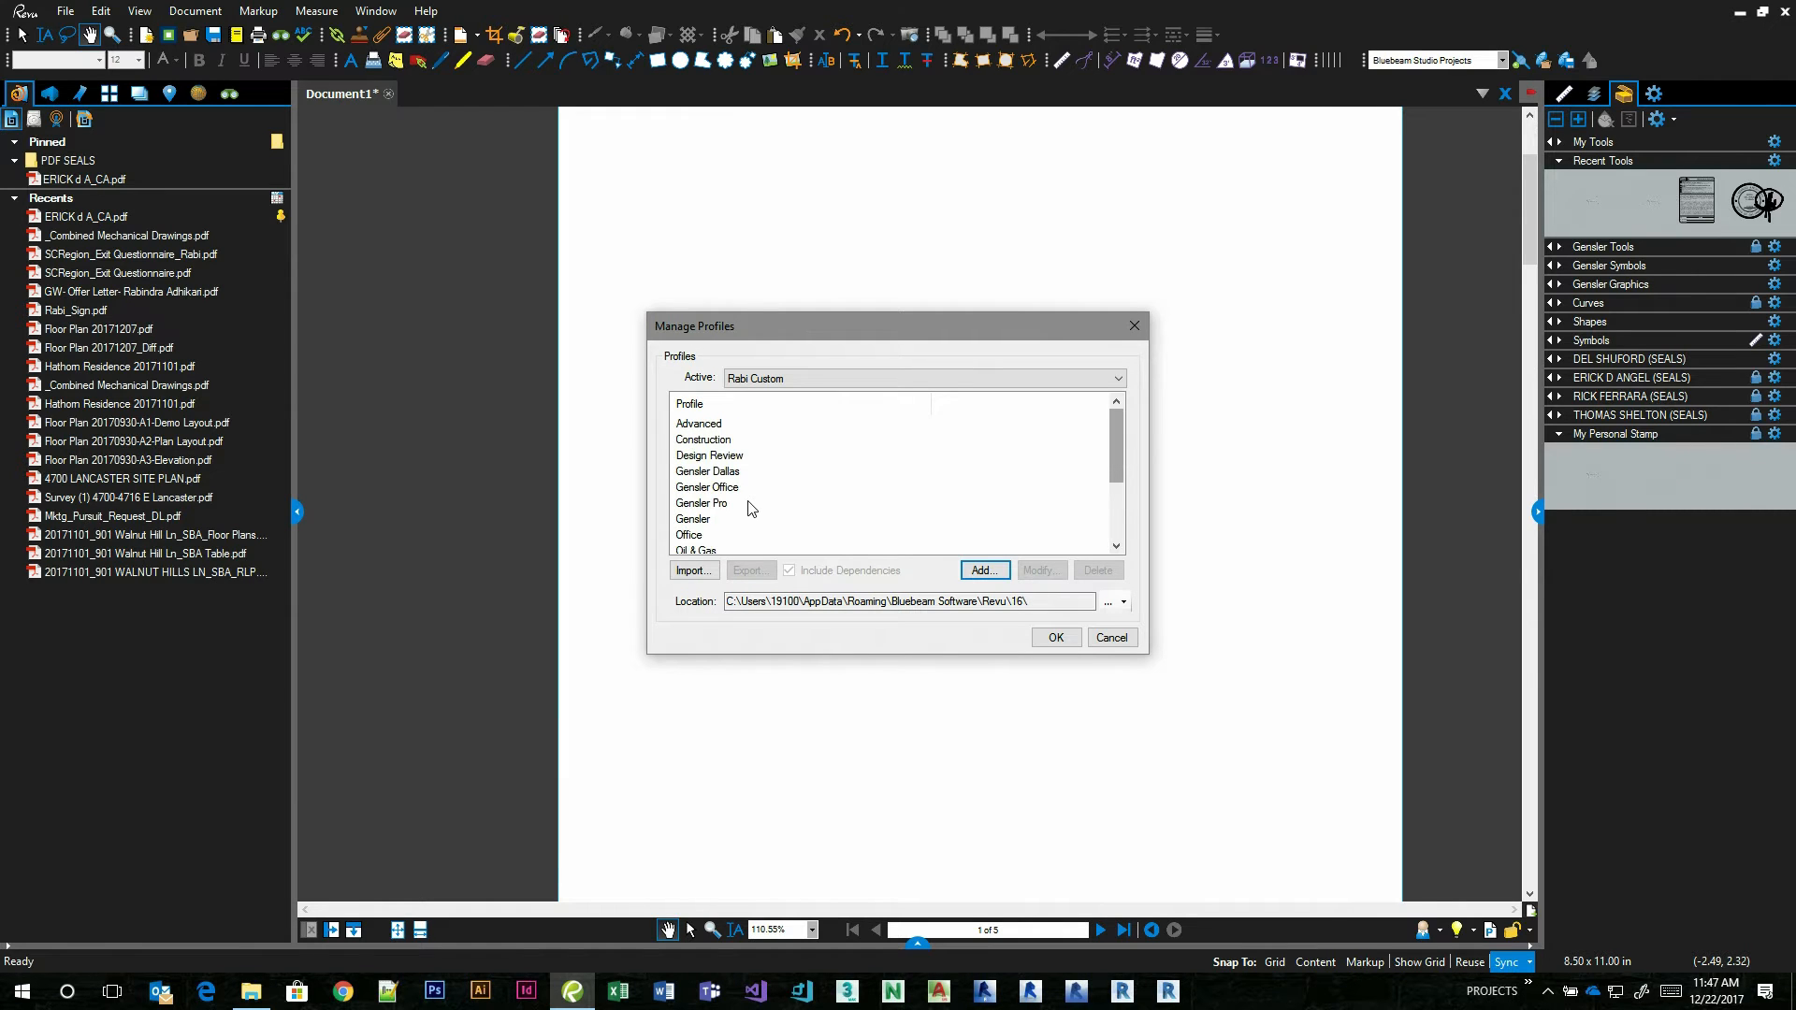
scroll(751, 502, down, 2)
click(704, 488)
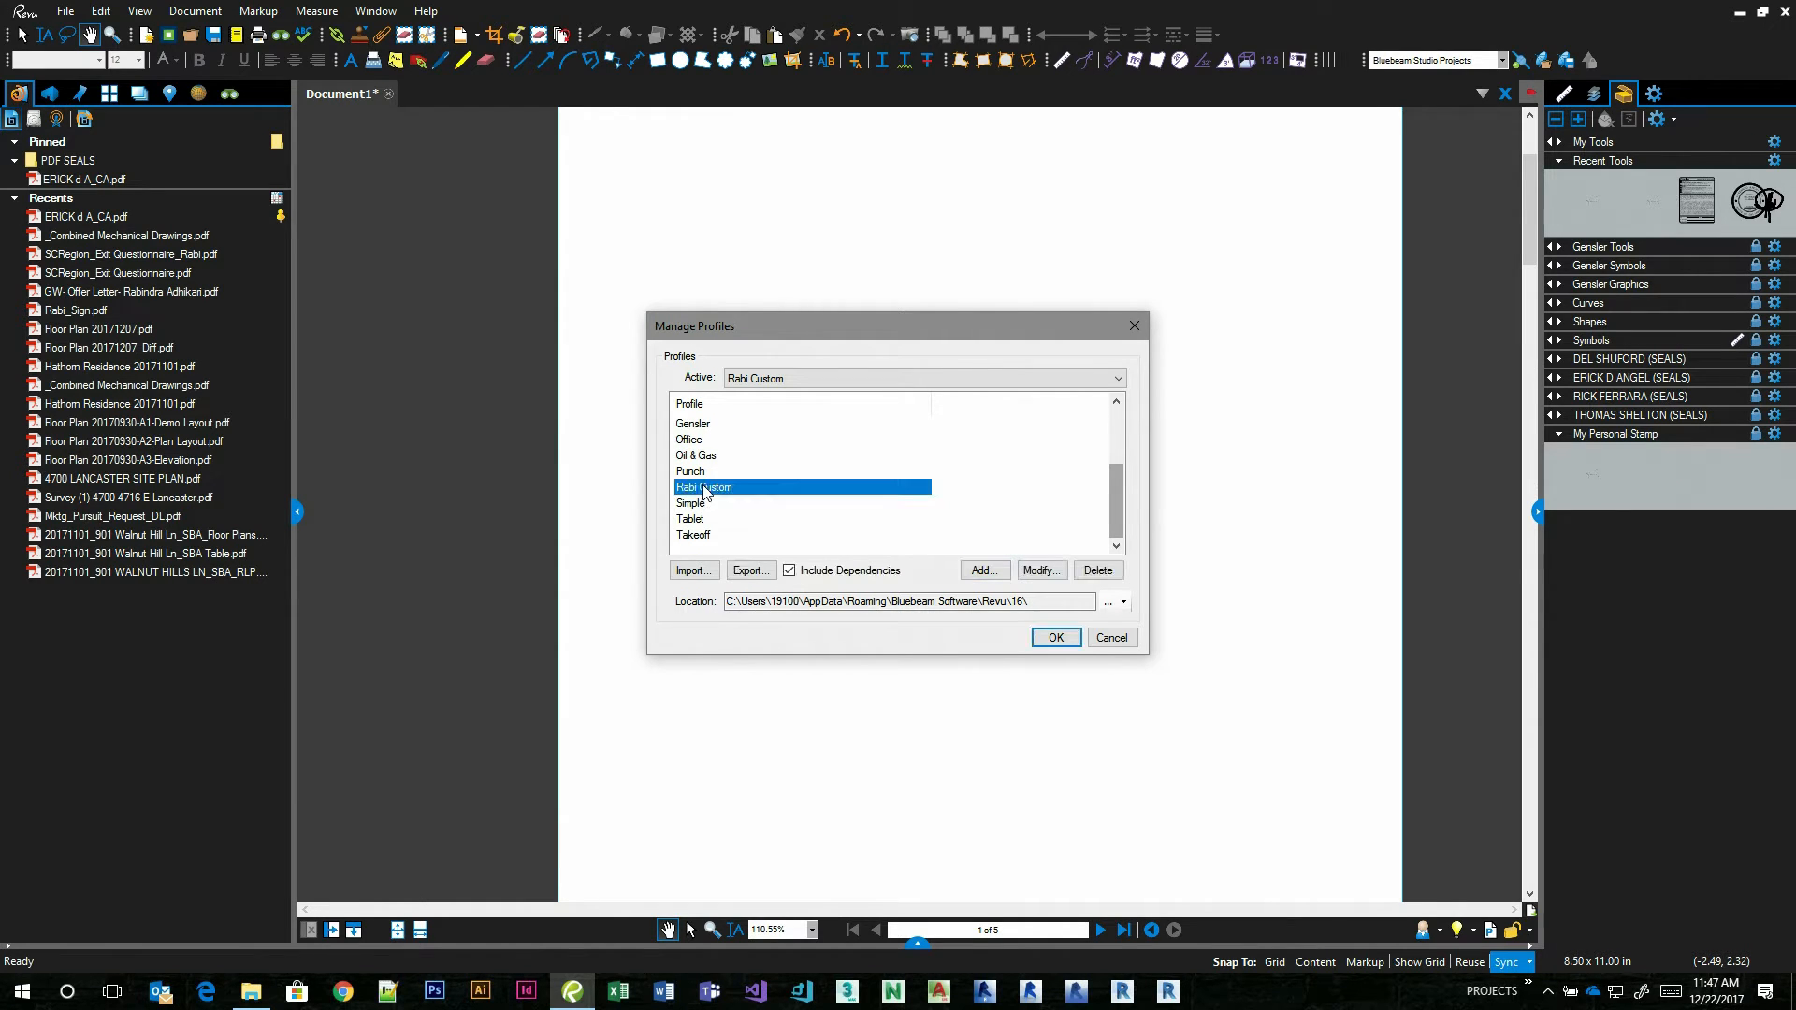
click(749, 570)
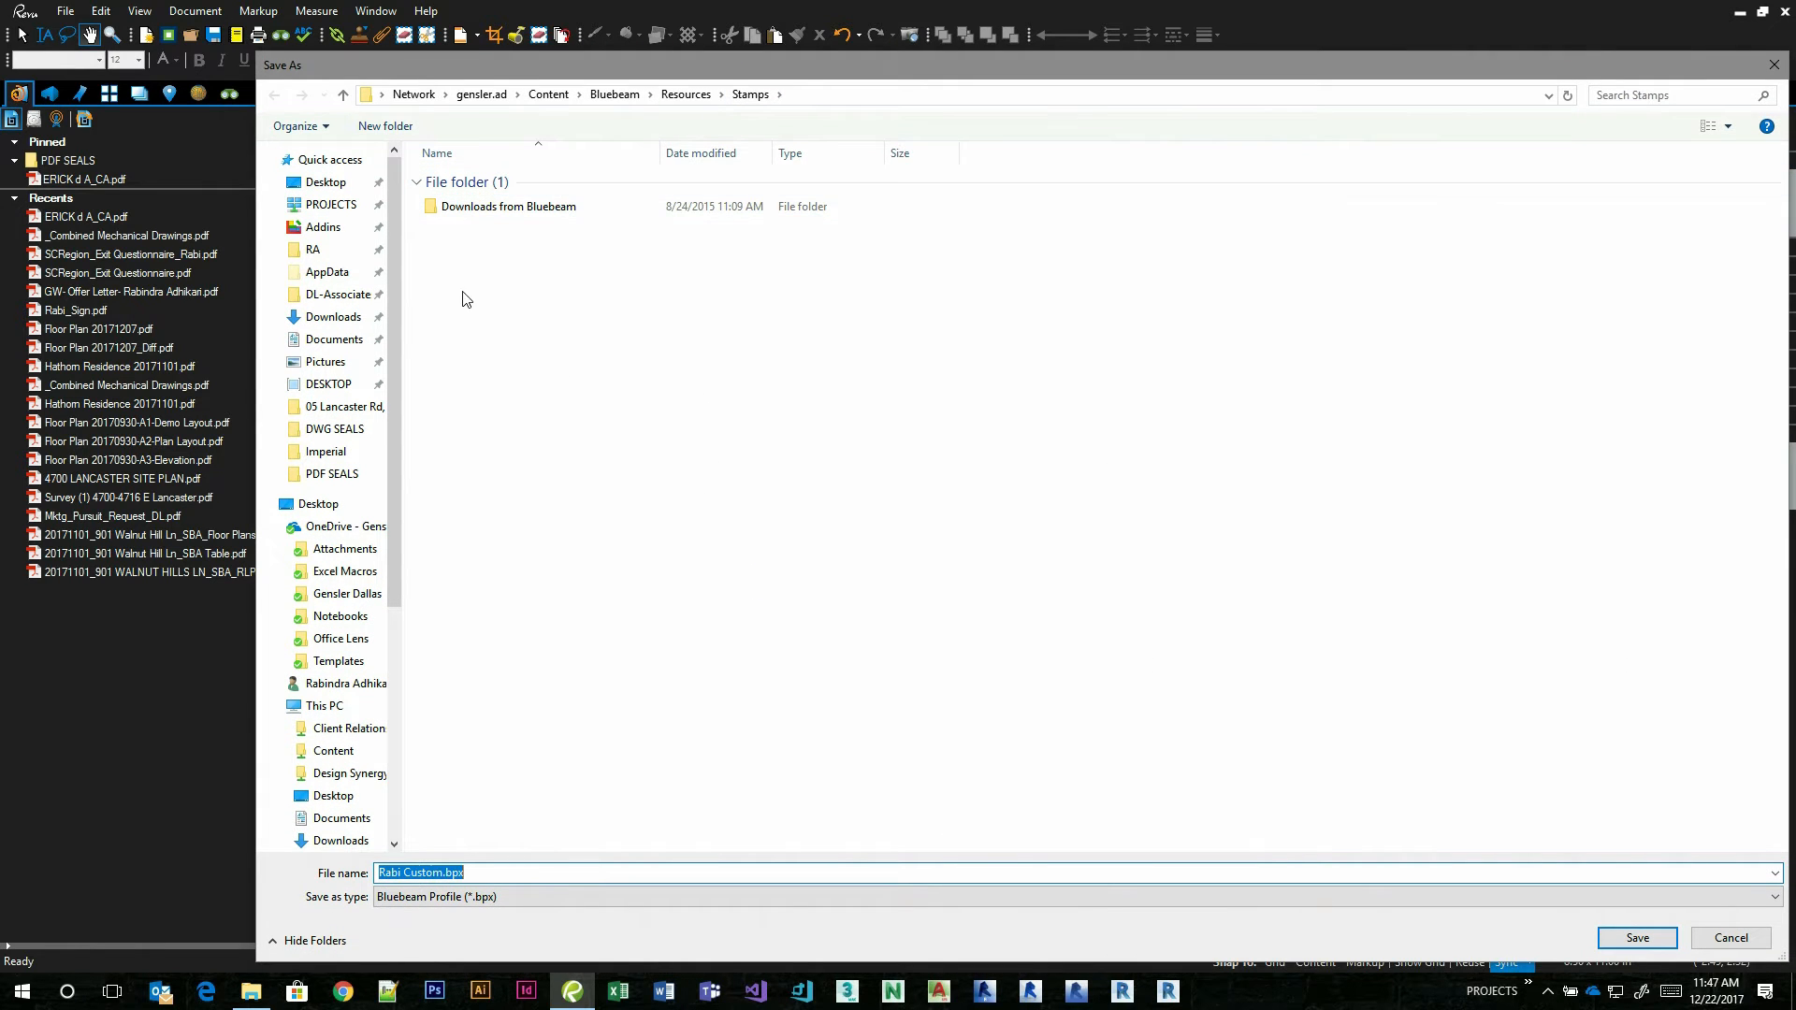
click(251, 991)
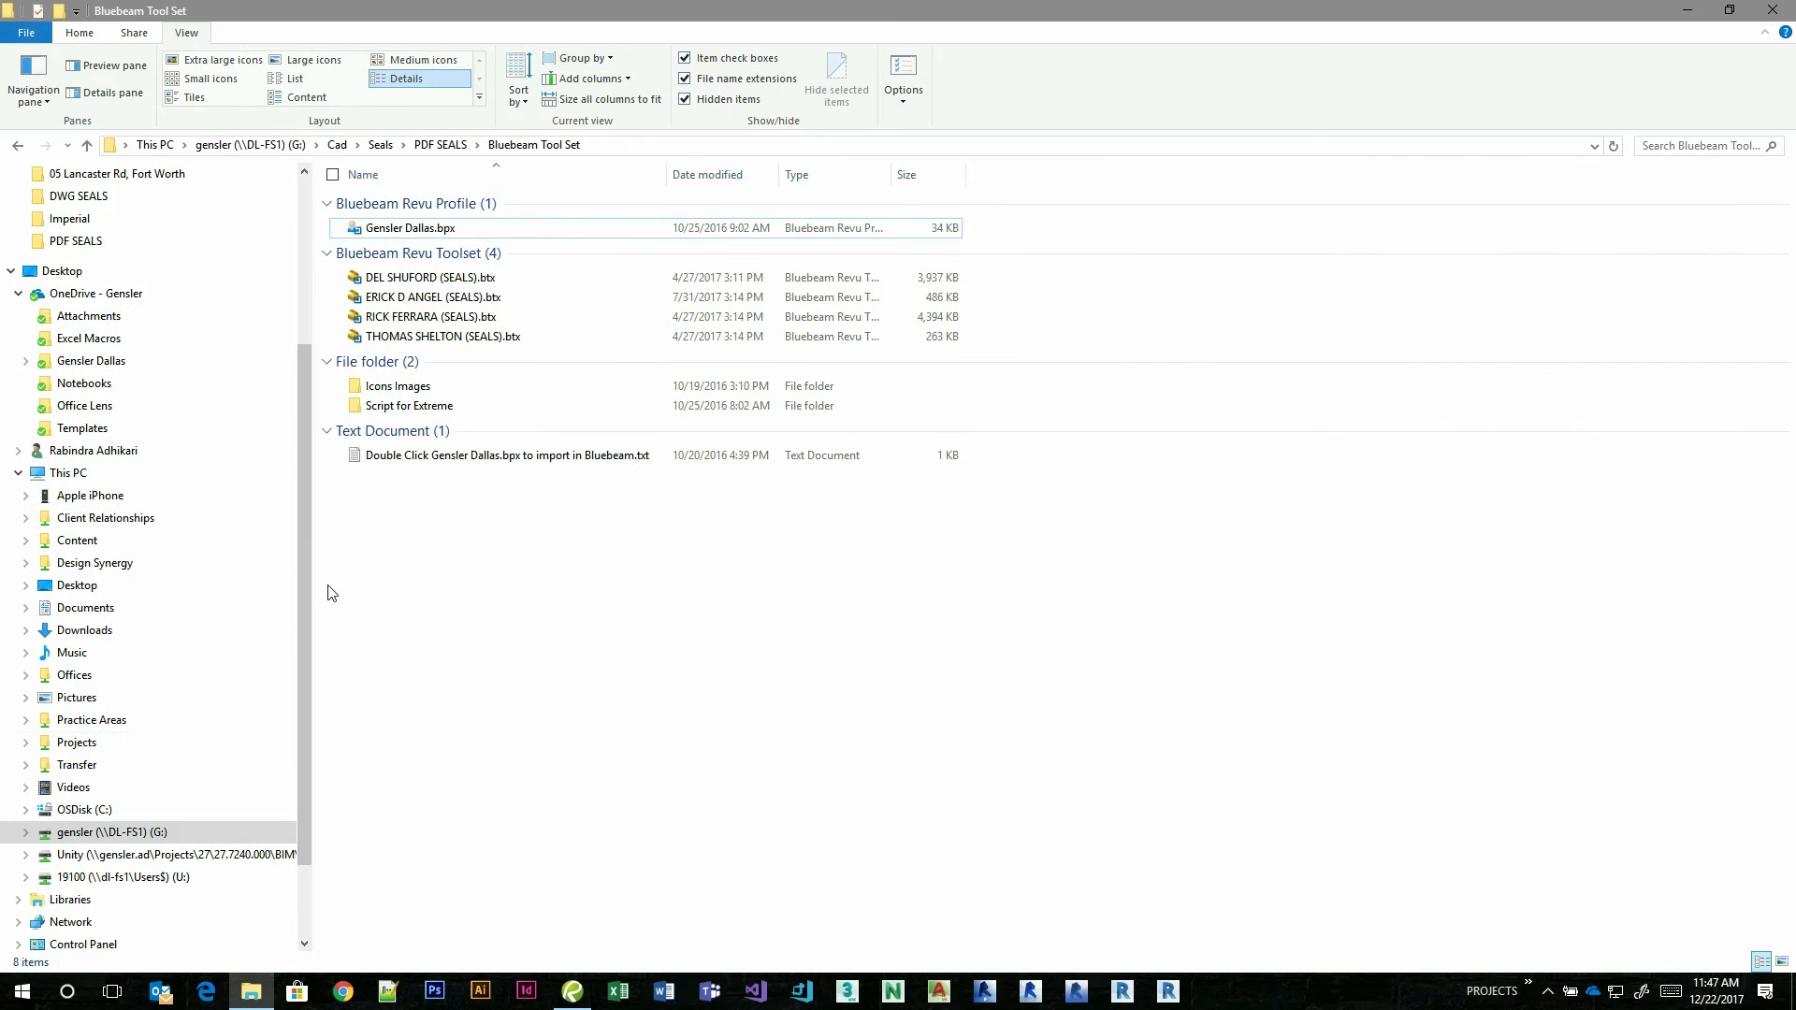
click(412, 228)
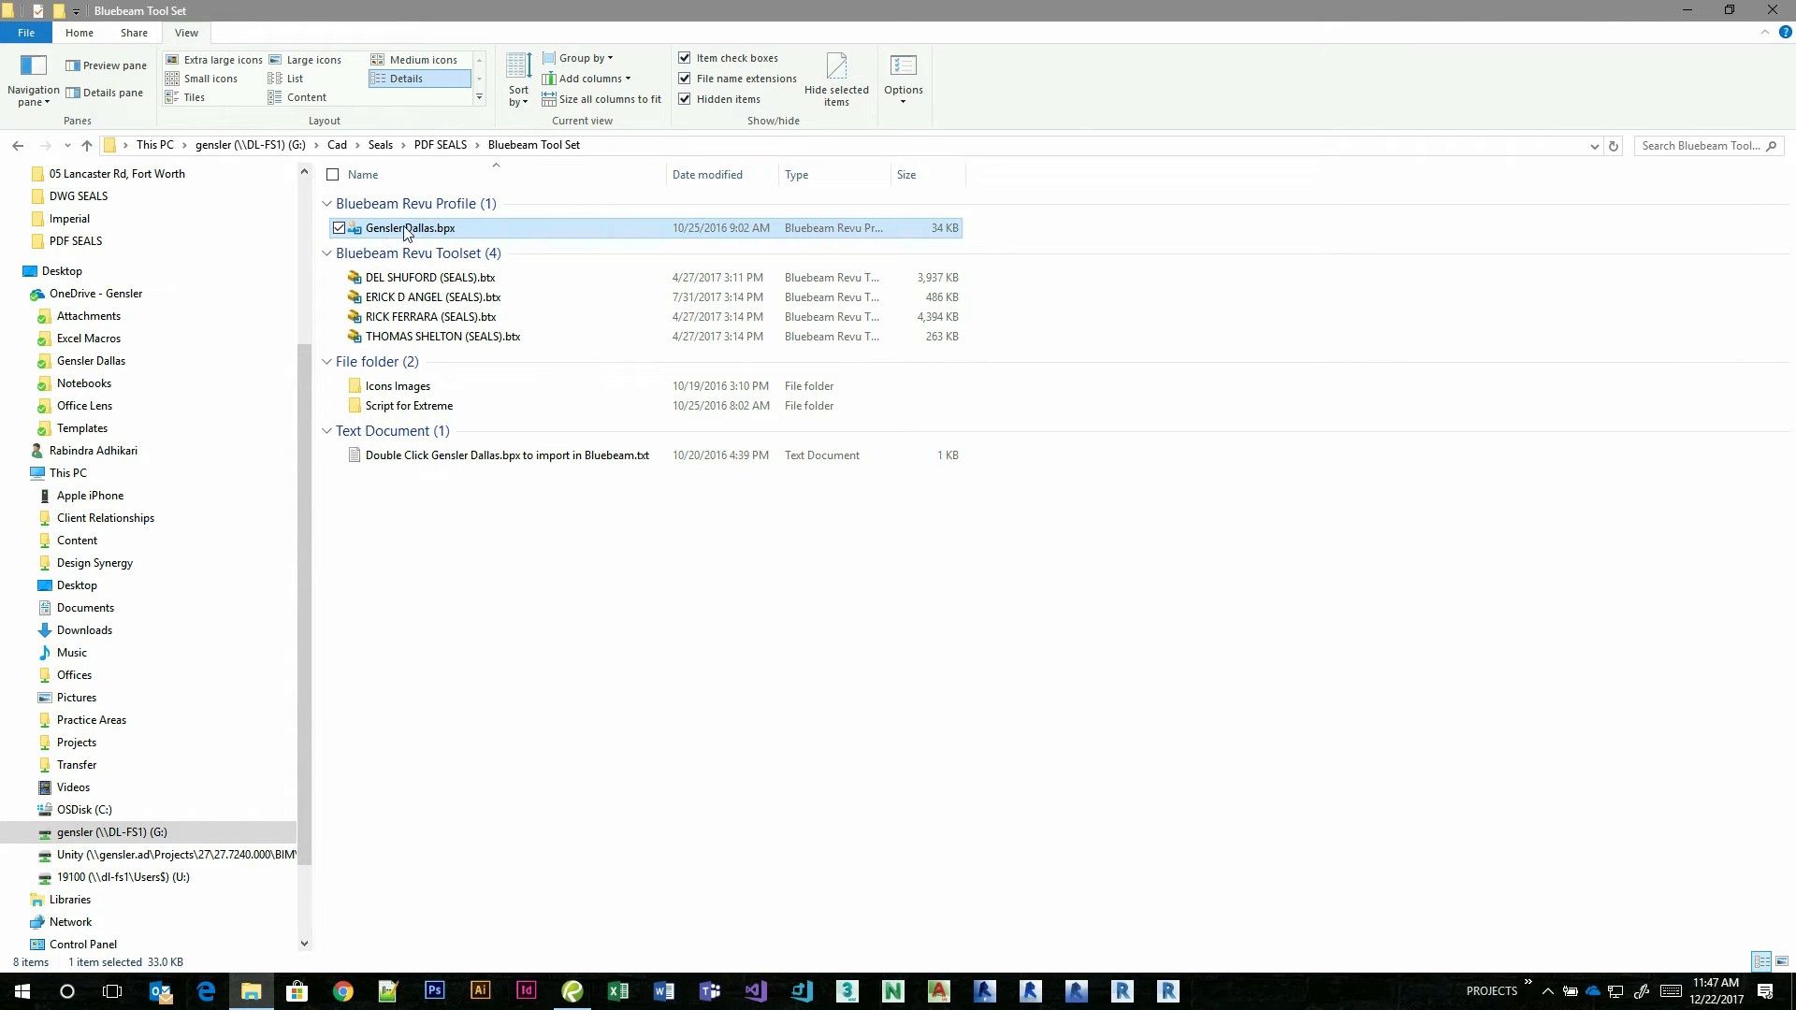
click(1772, 10)
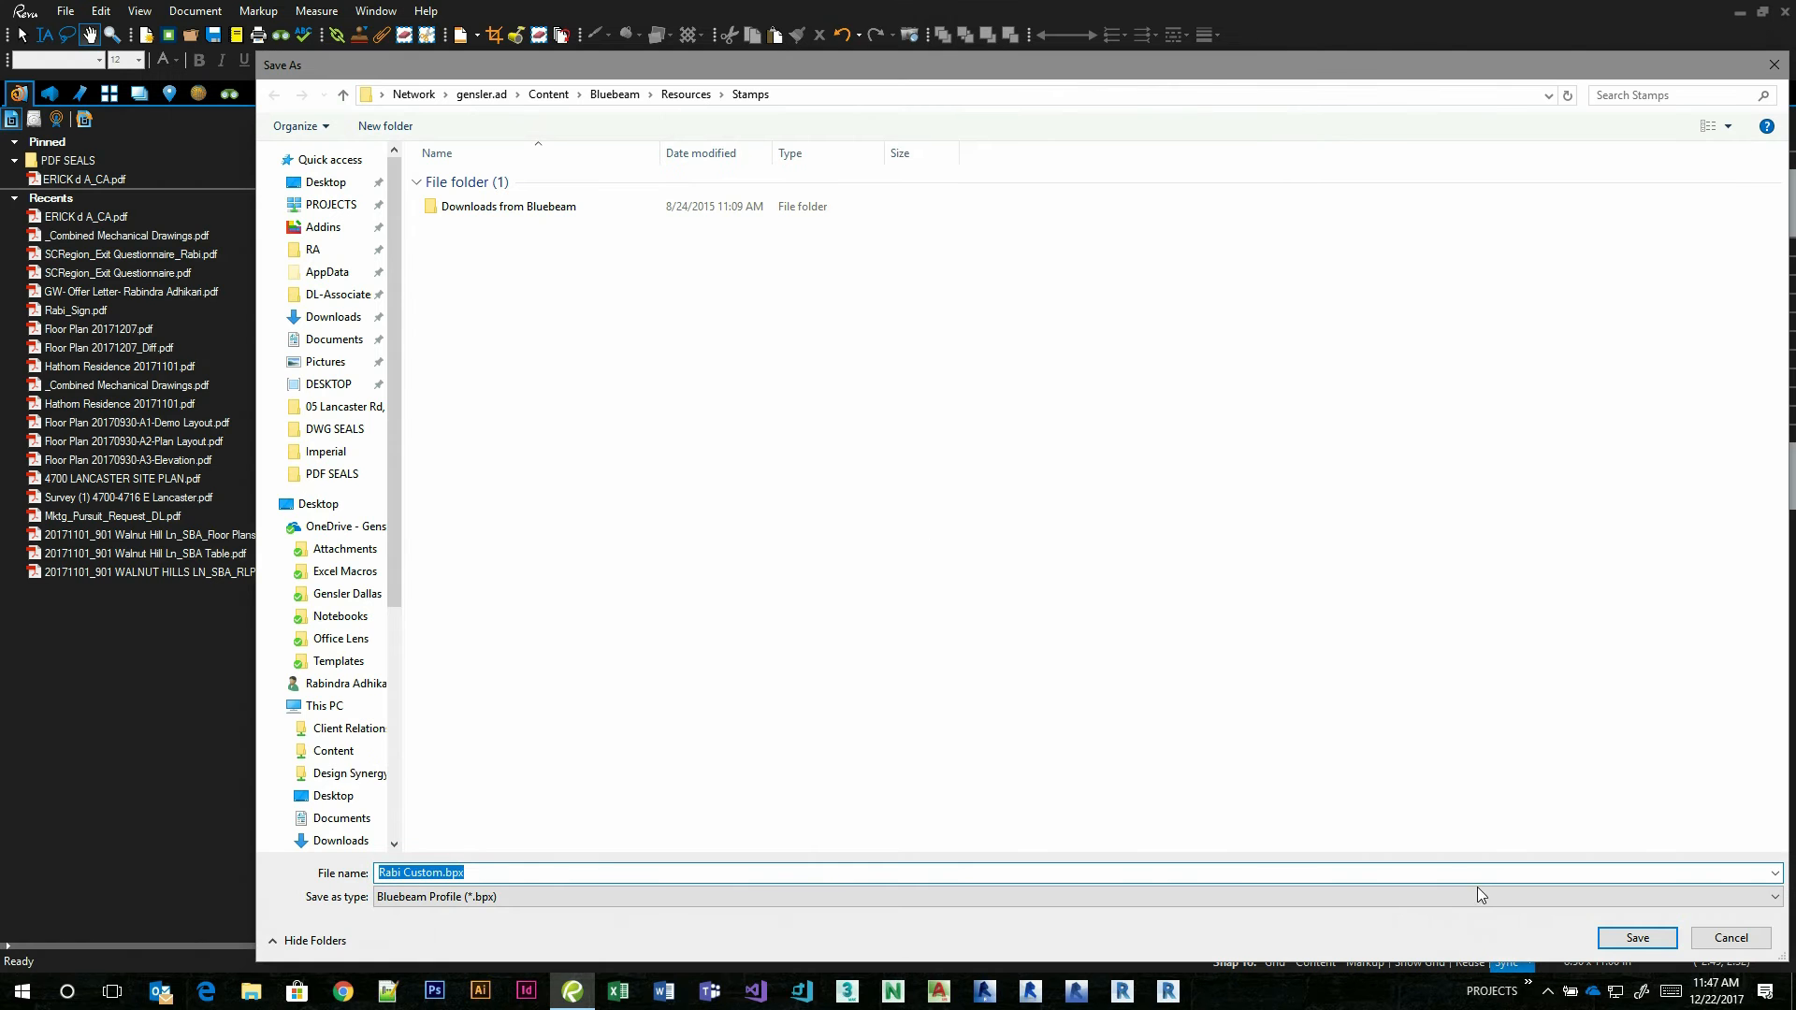
click(1733, 938)
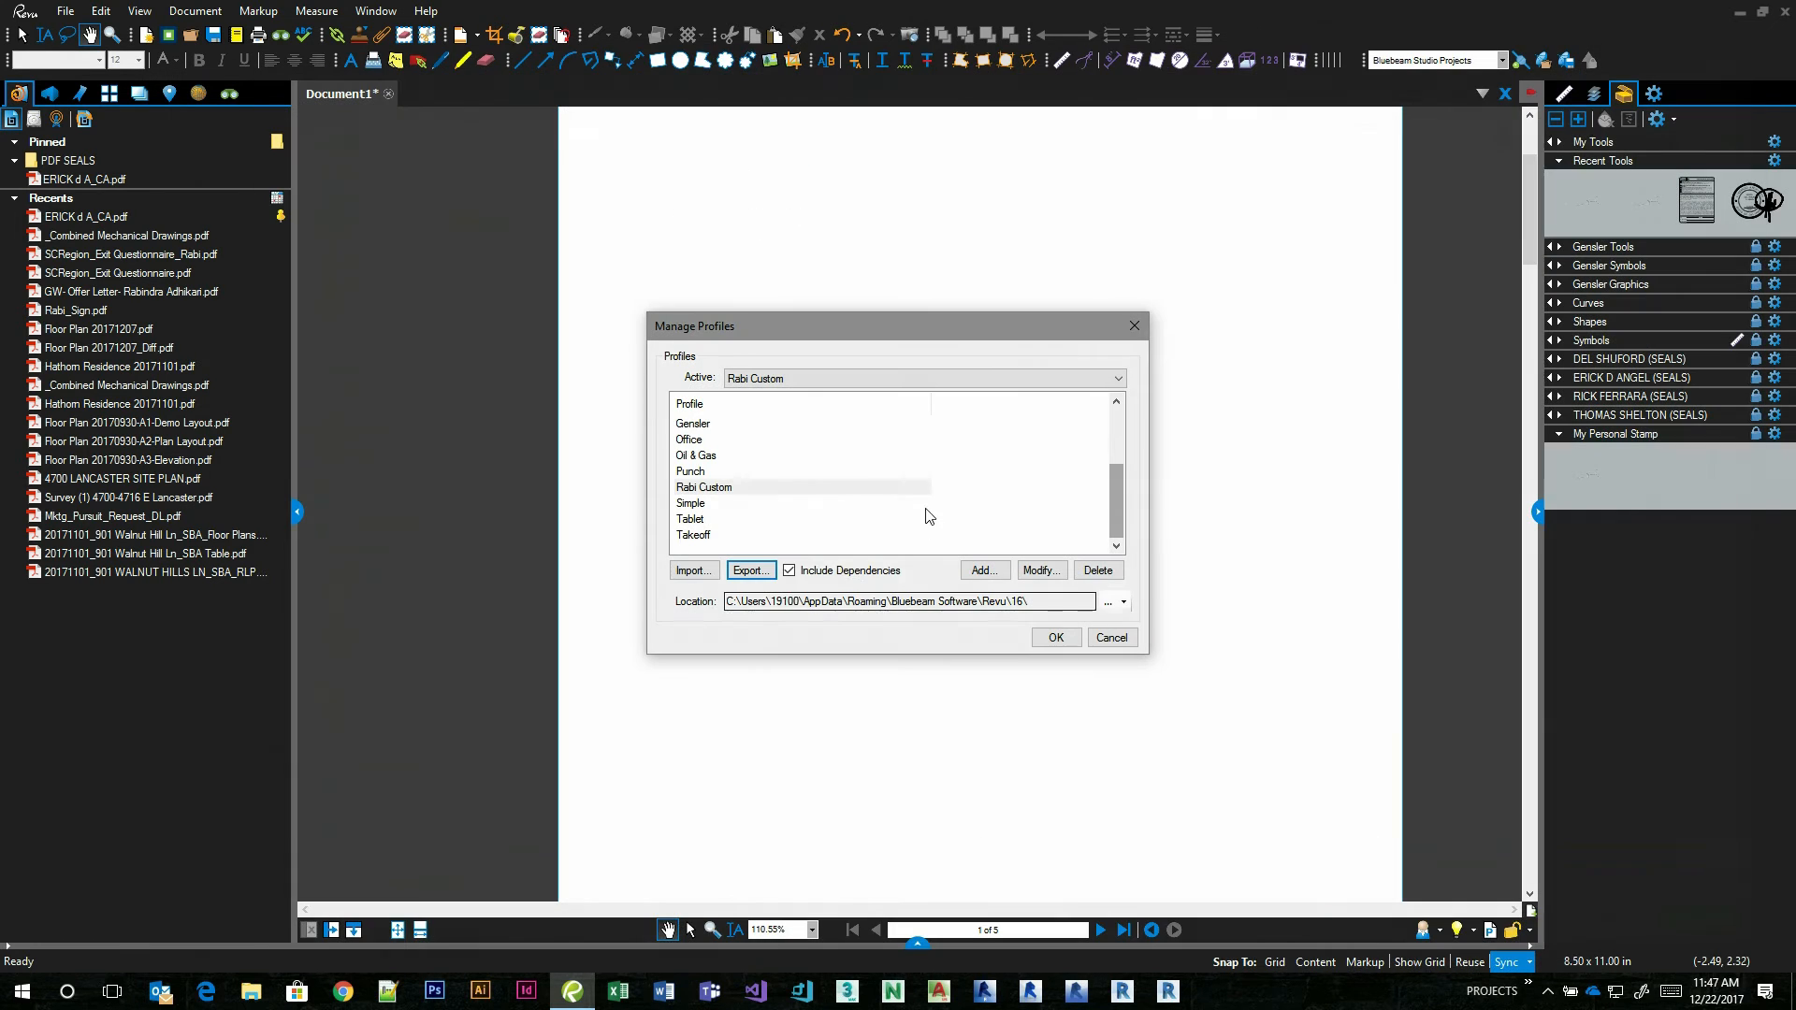
click(1119, 640)
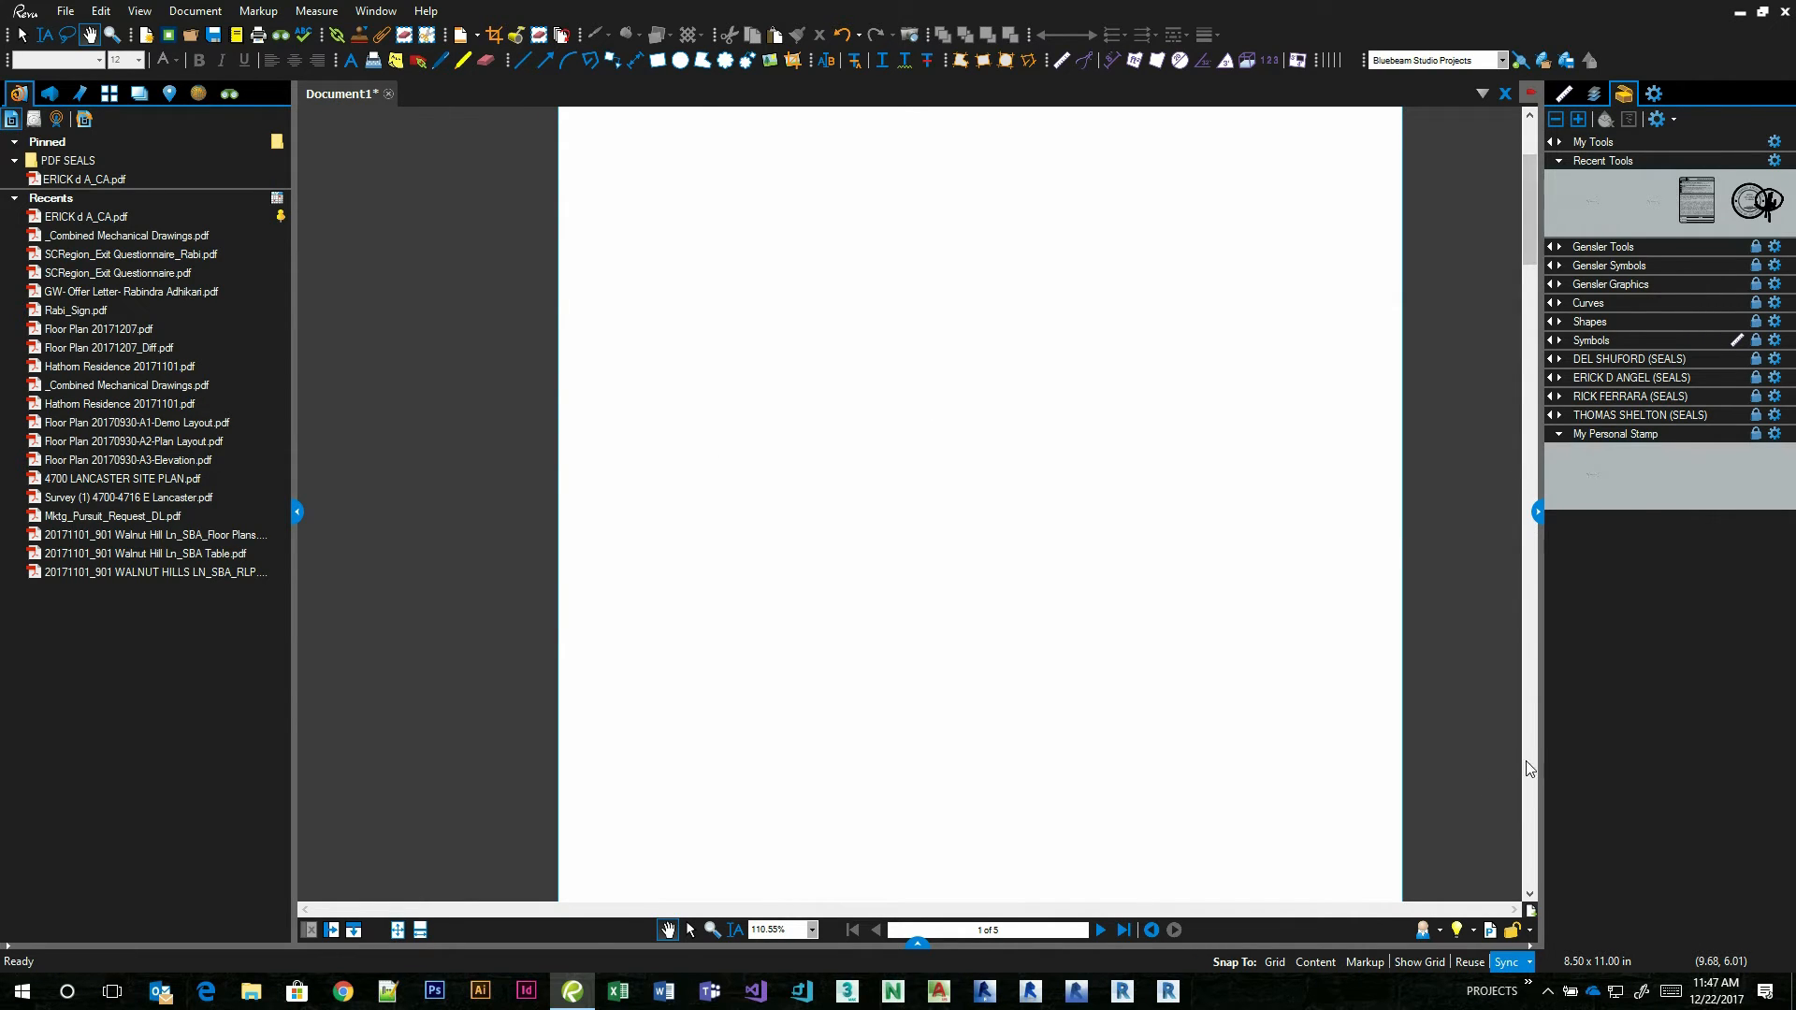
Switch the active profile to Gensler Dallas and check its architects' seal tool sets in the Tool Chest.
click(1440, 930)
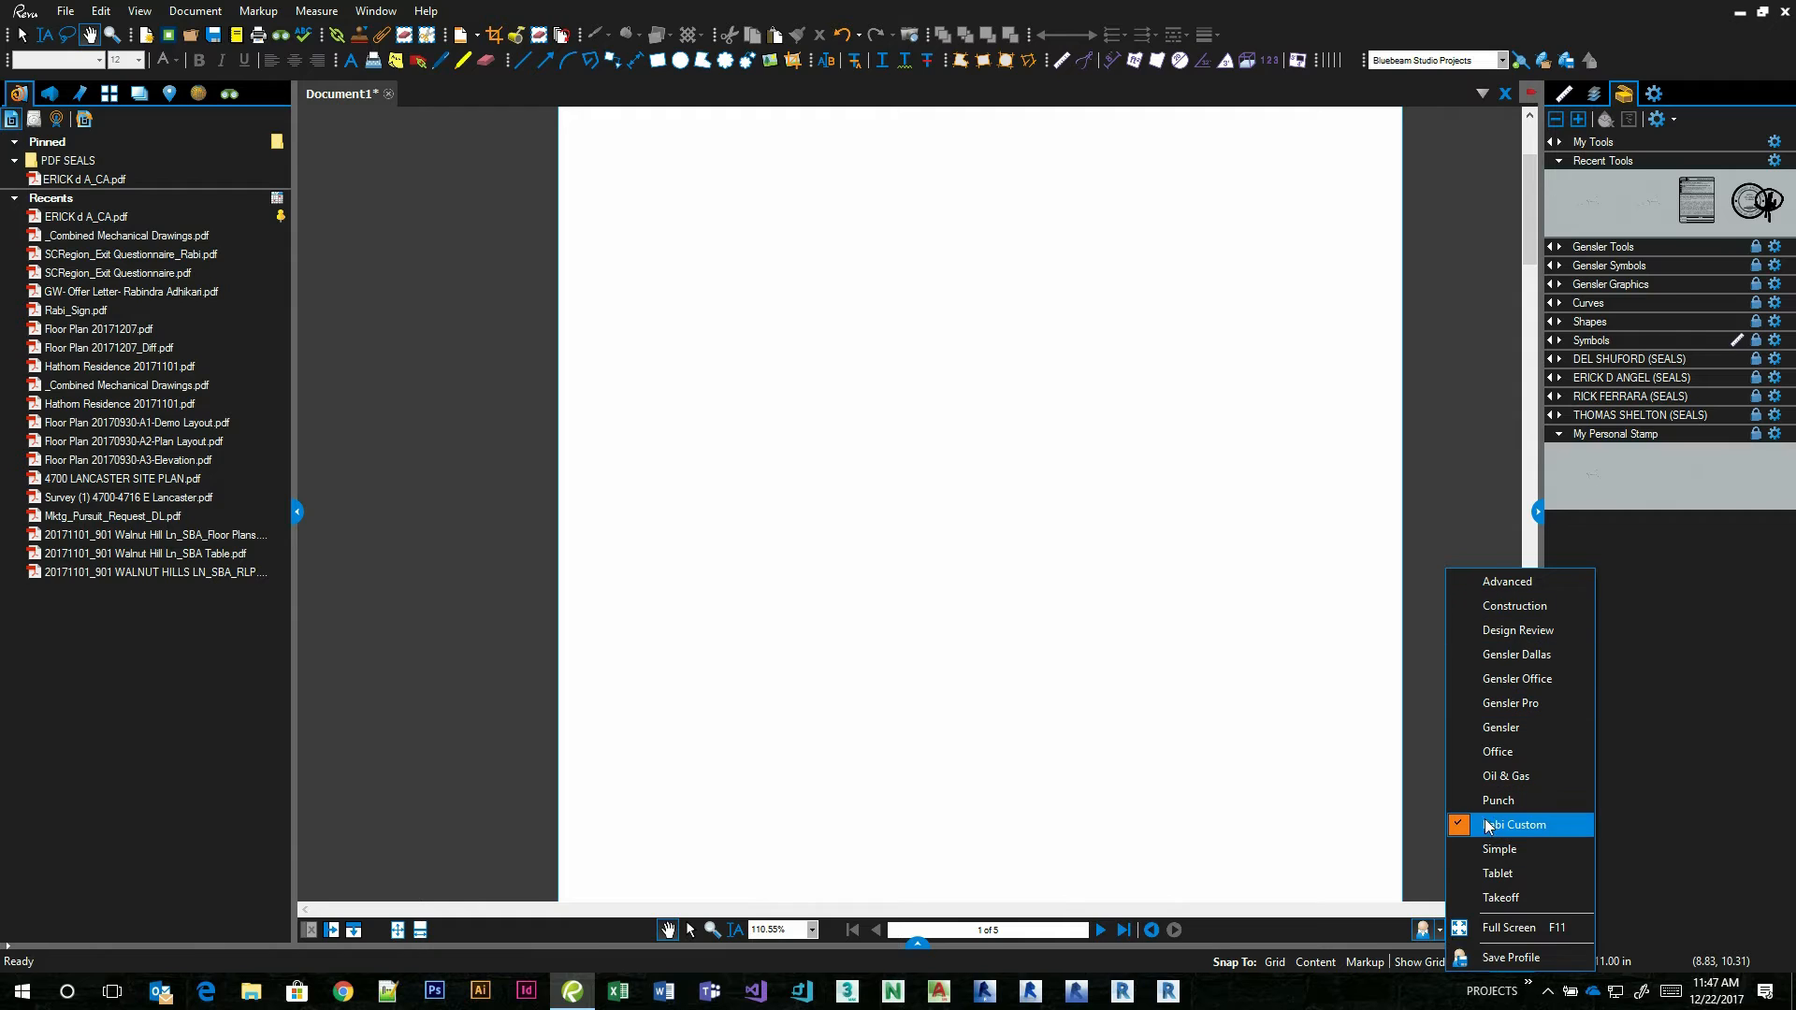
click(1519, 661)
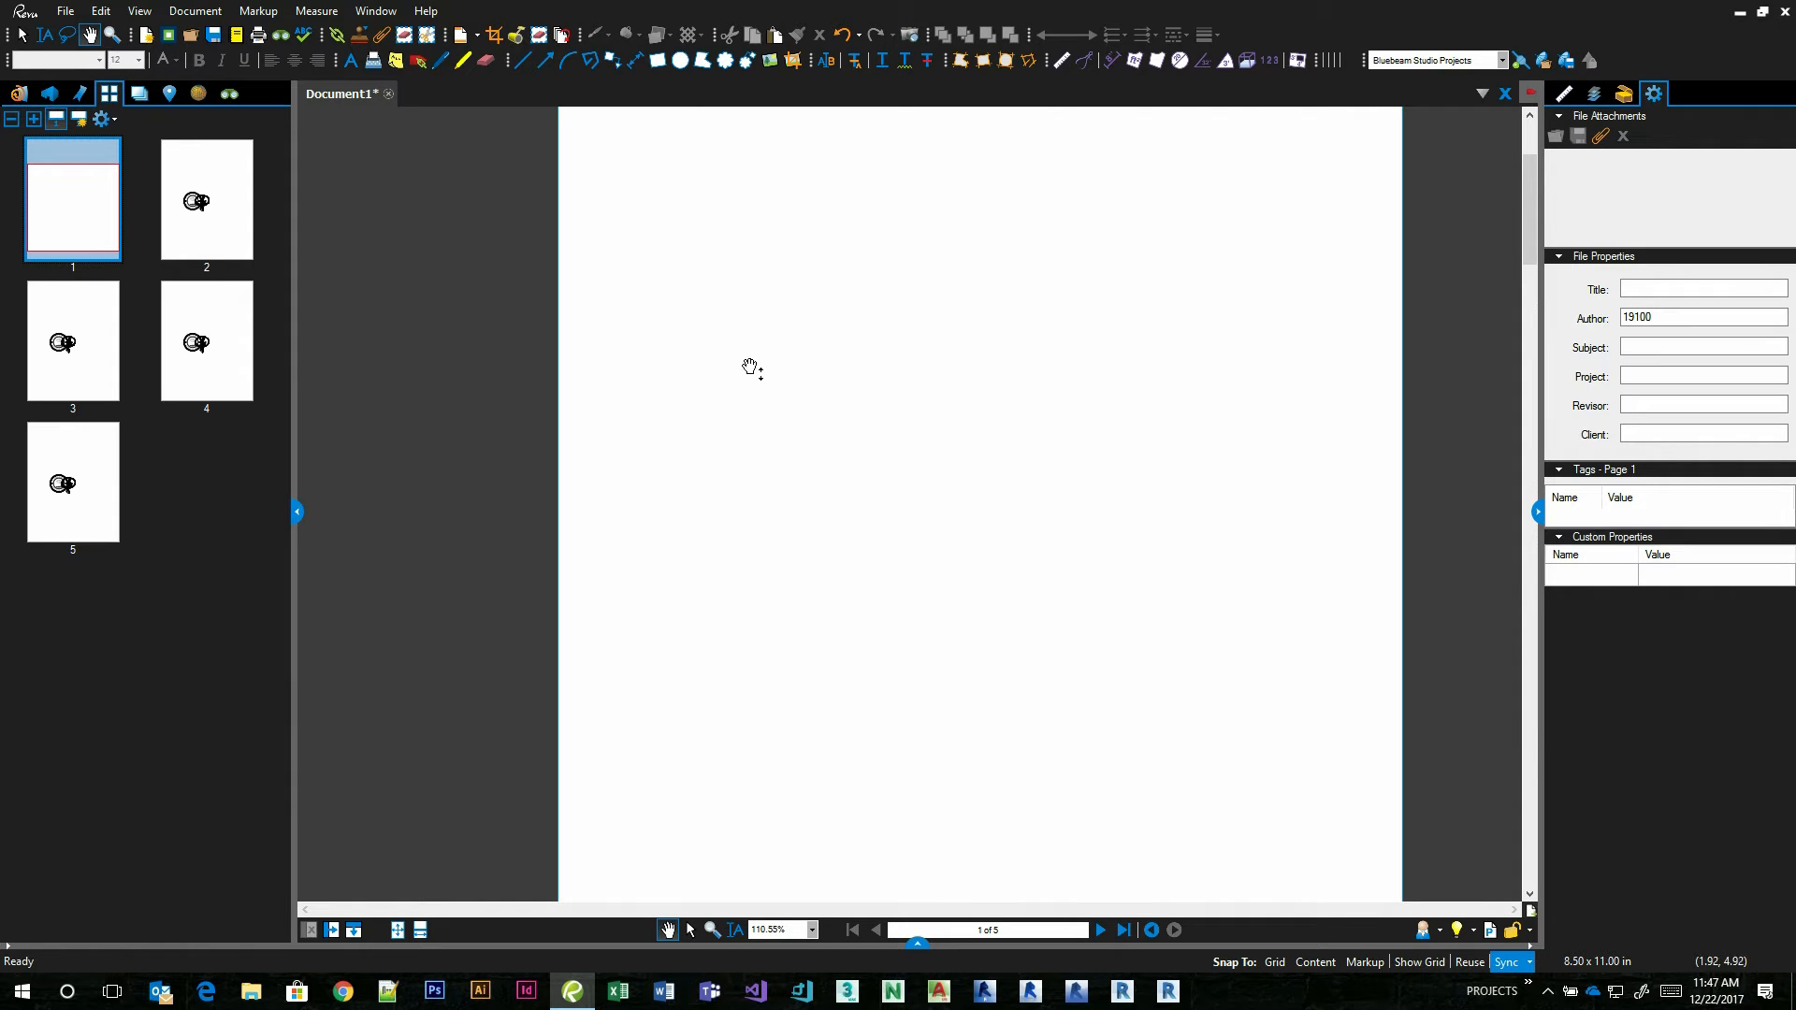
click(1623, 94)
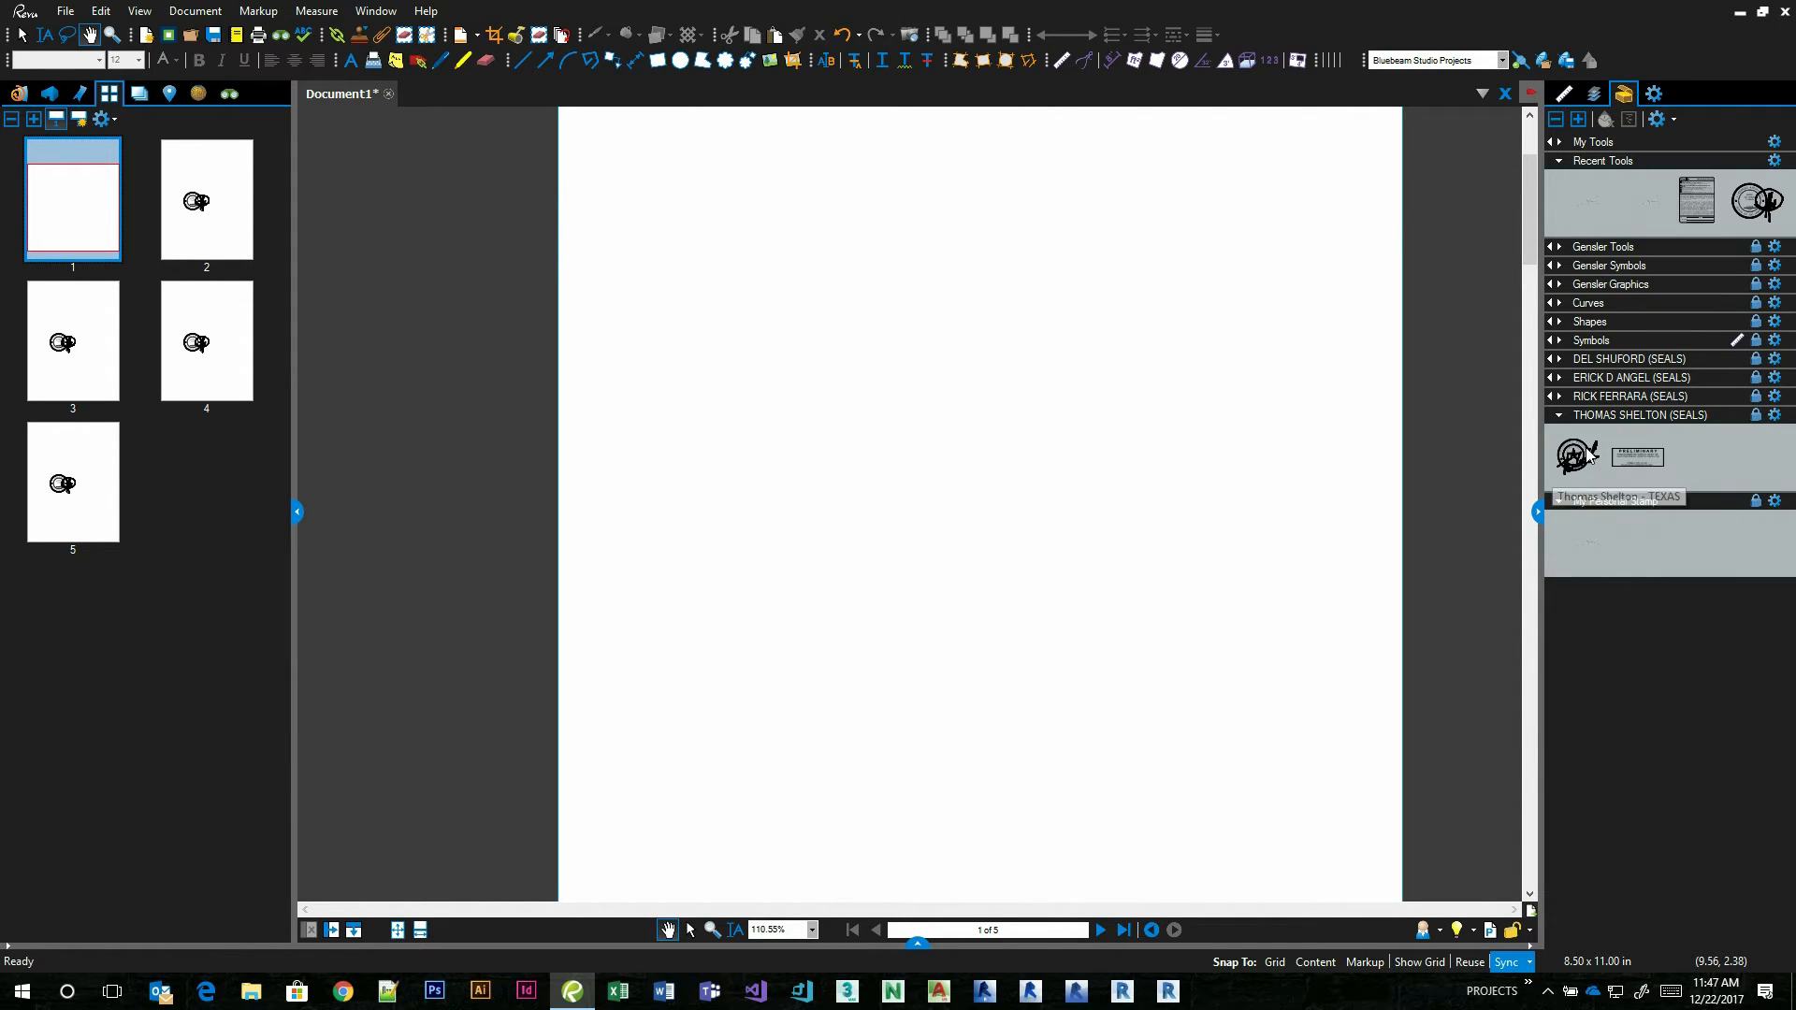
click(1578, 415)
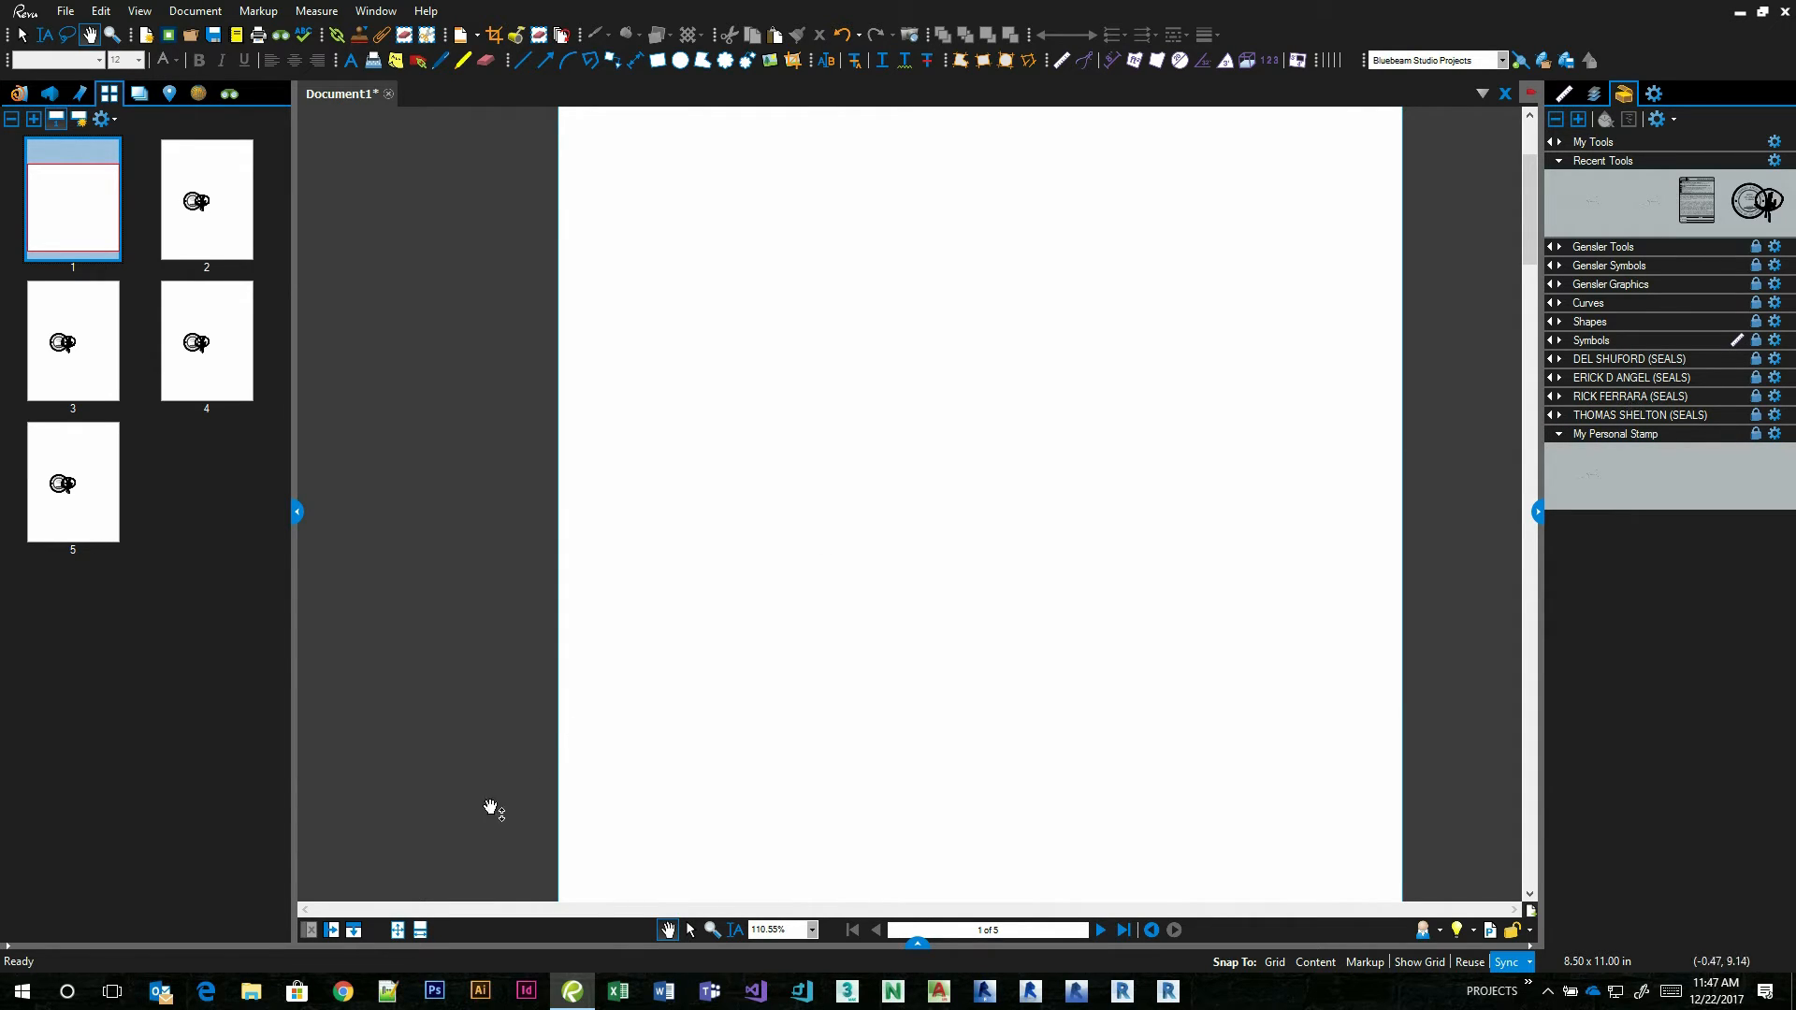
Switch to File Explorer and open the Cad\Seals\PDF SEALS\Bluebeam Tool Set folder on the G: drive.
click(260, 999)
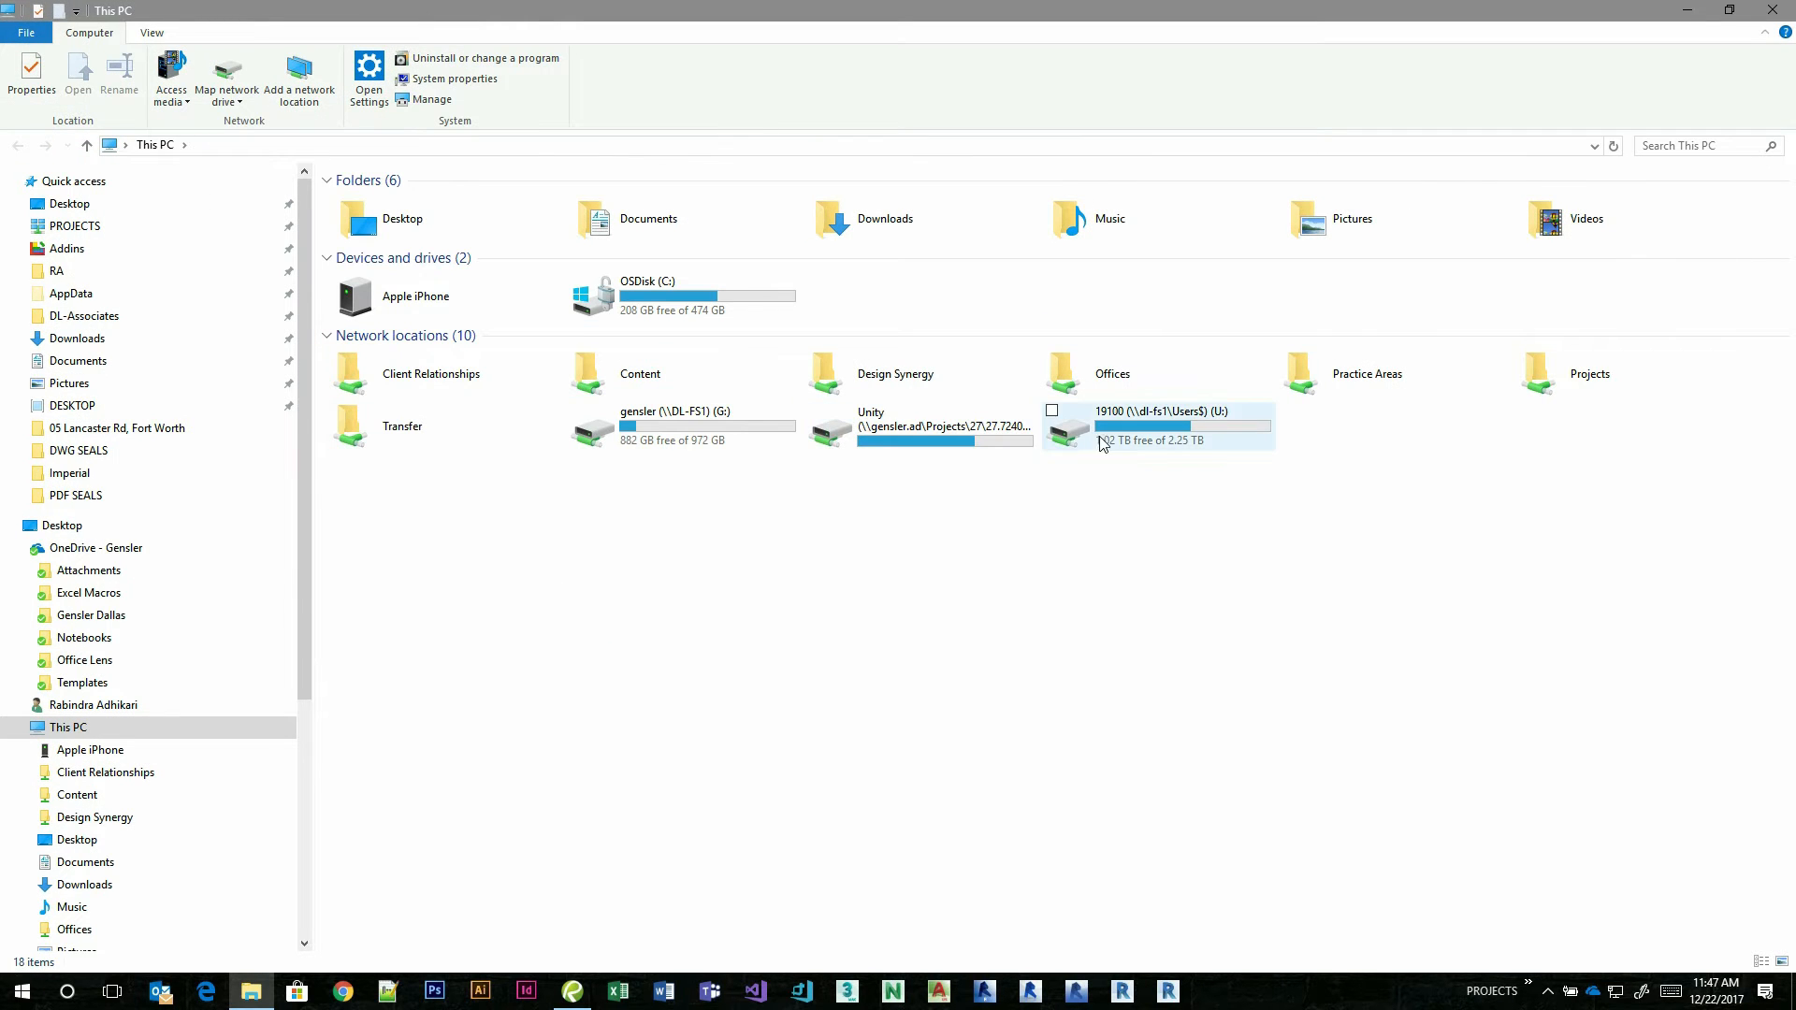
double_click(710, 436)
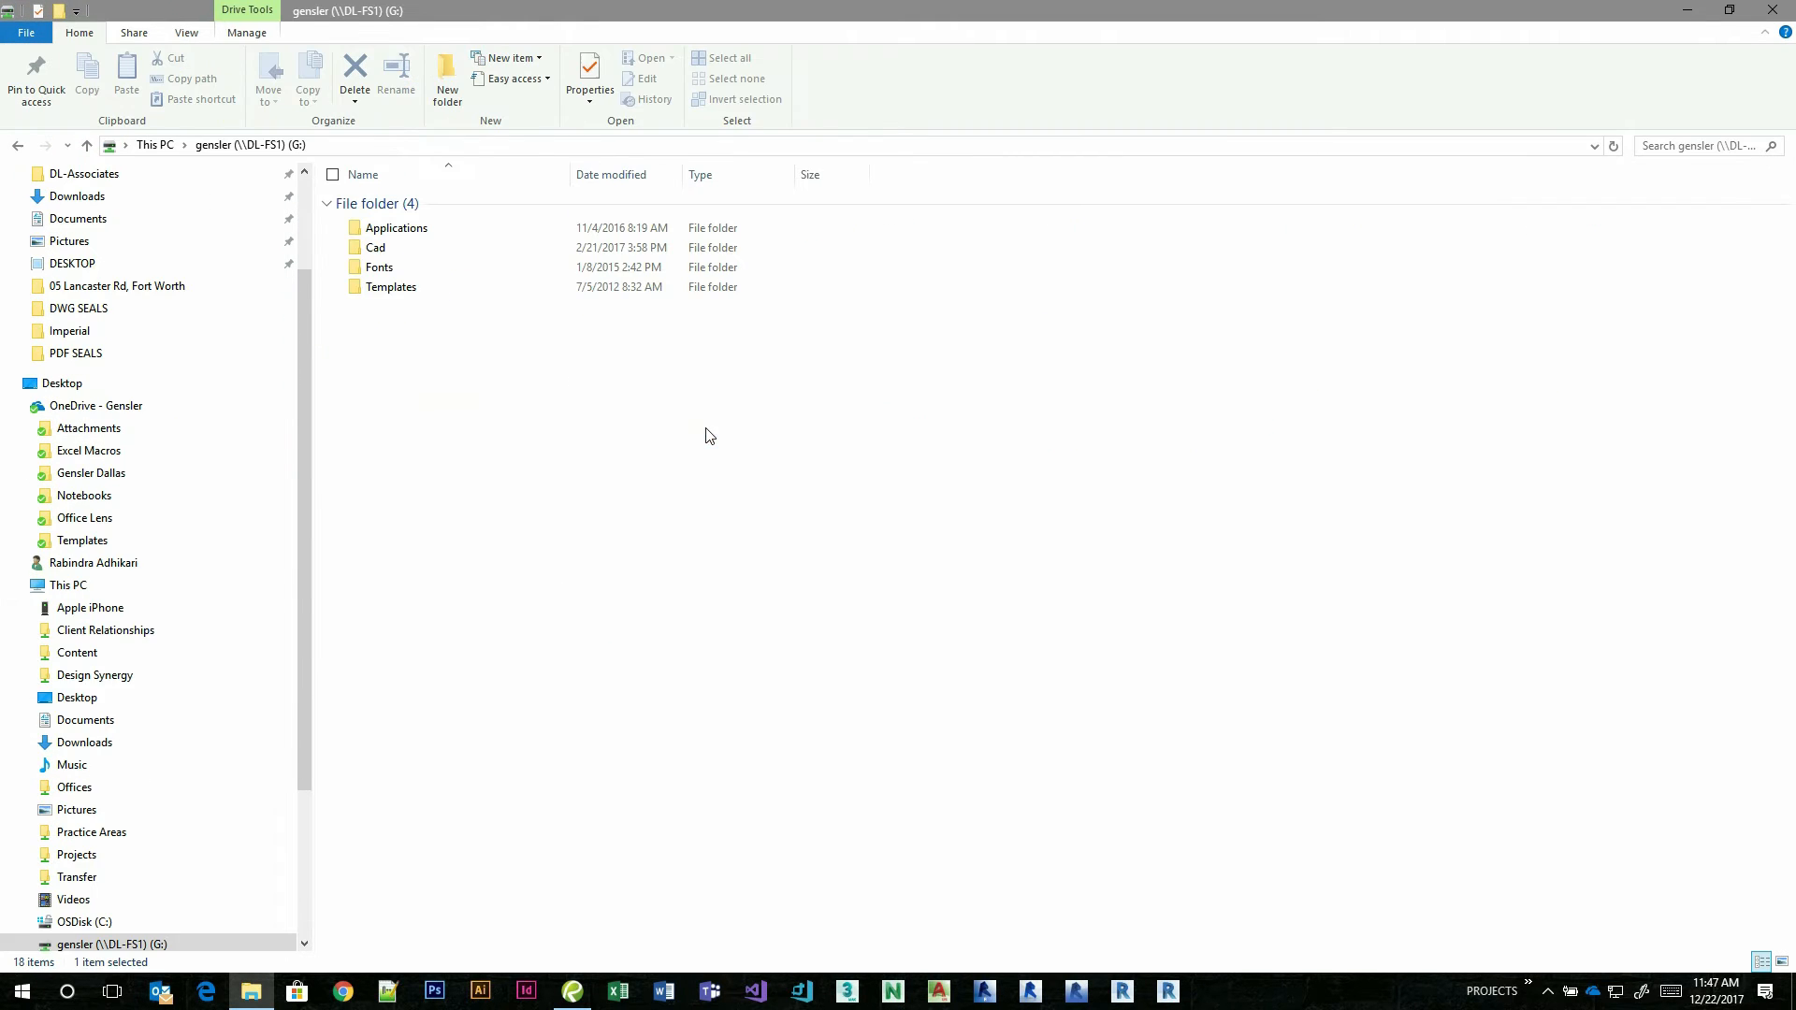
double_click(385, 249)
click(389, 408)
double_click(391, 413)
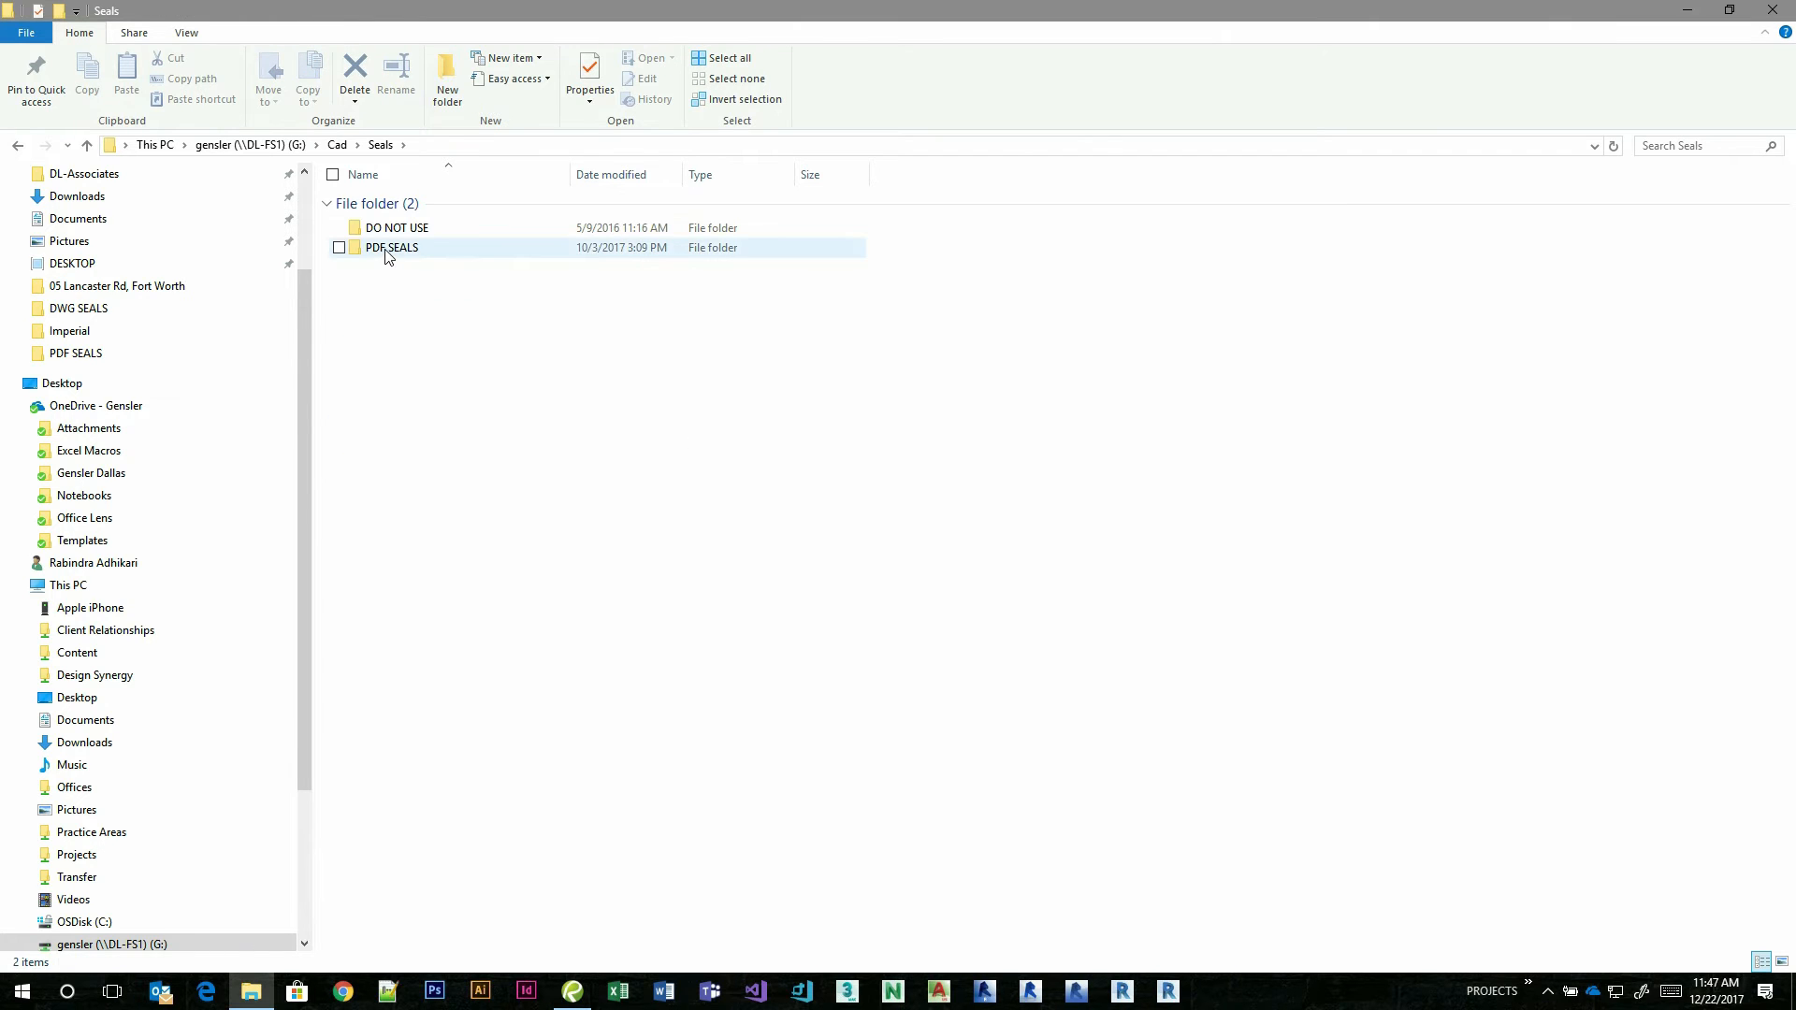
double_click(386, 251)
double_click(410, 631)
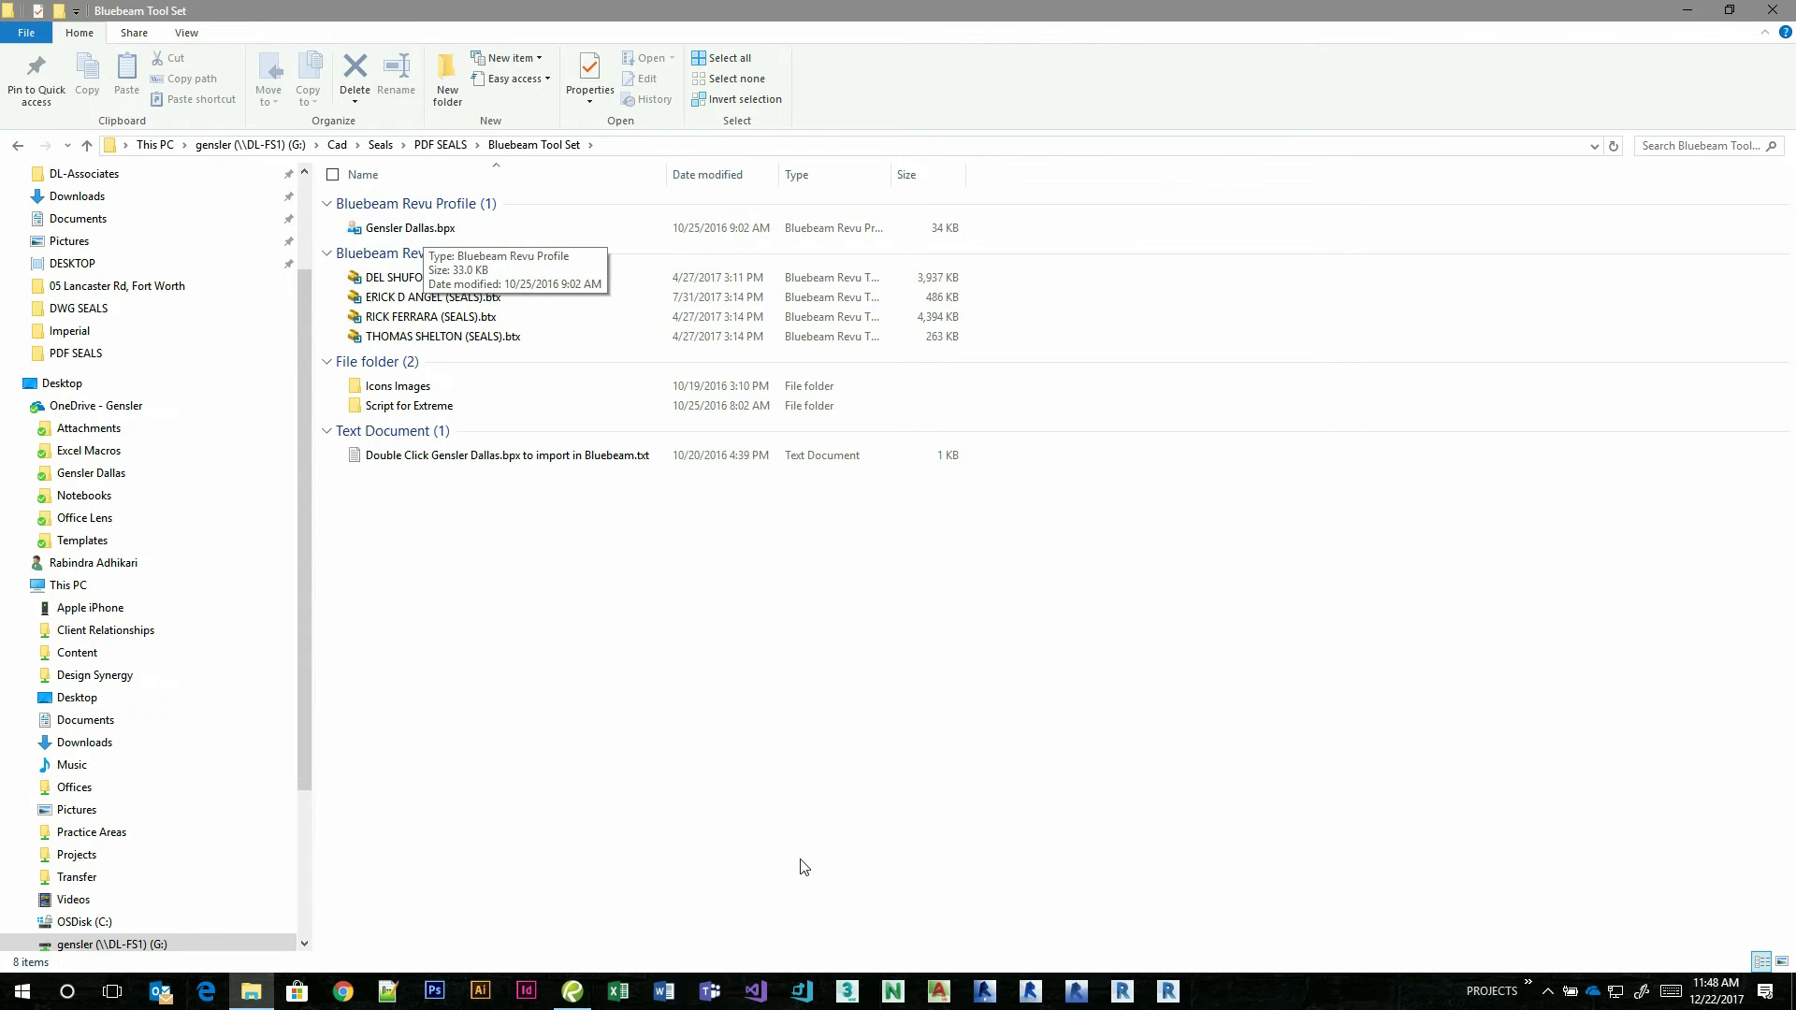
Switch back to Revu and examine the names and paths of the architects' seal tool sets in Manage Tool Sets.
click(569, 994)
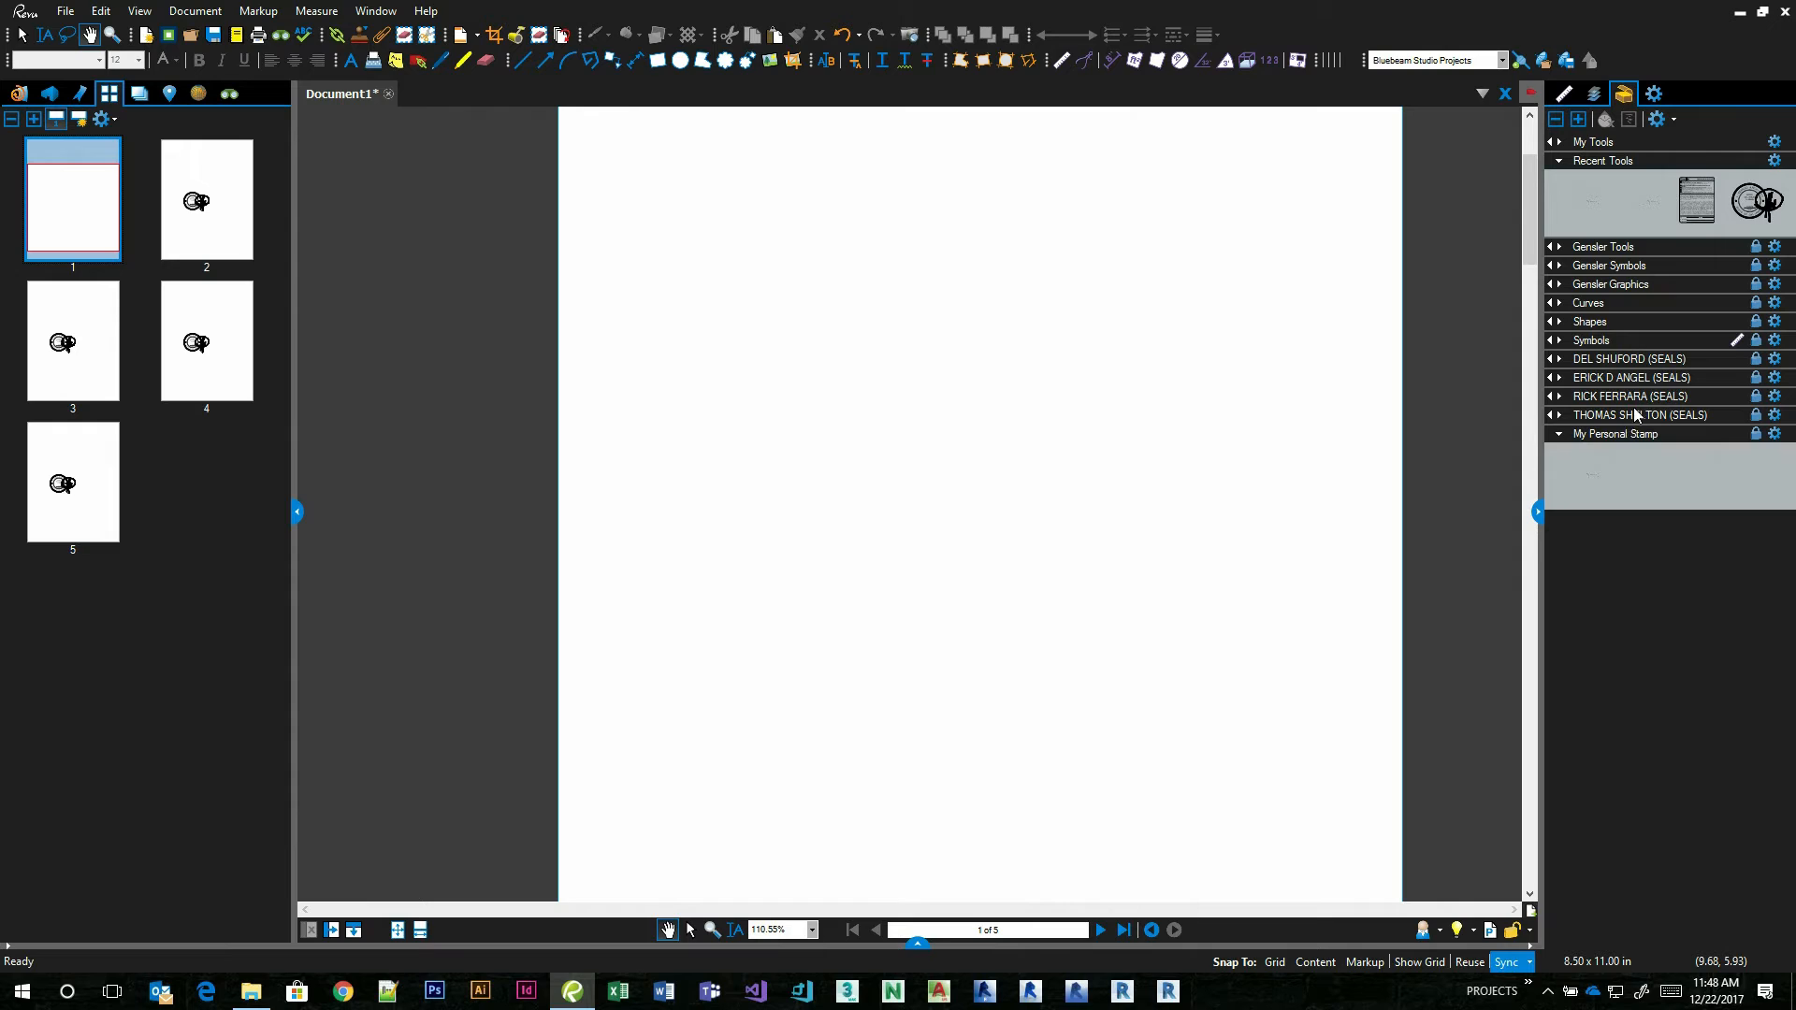
right_click(1661, 367)
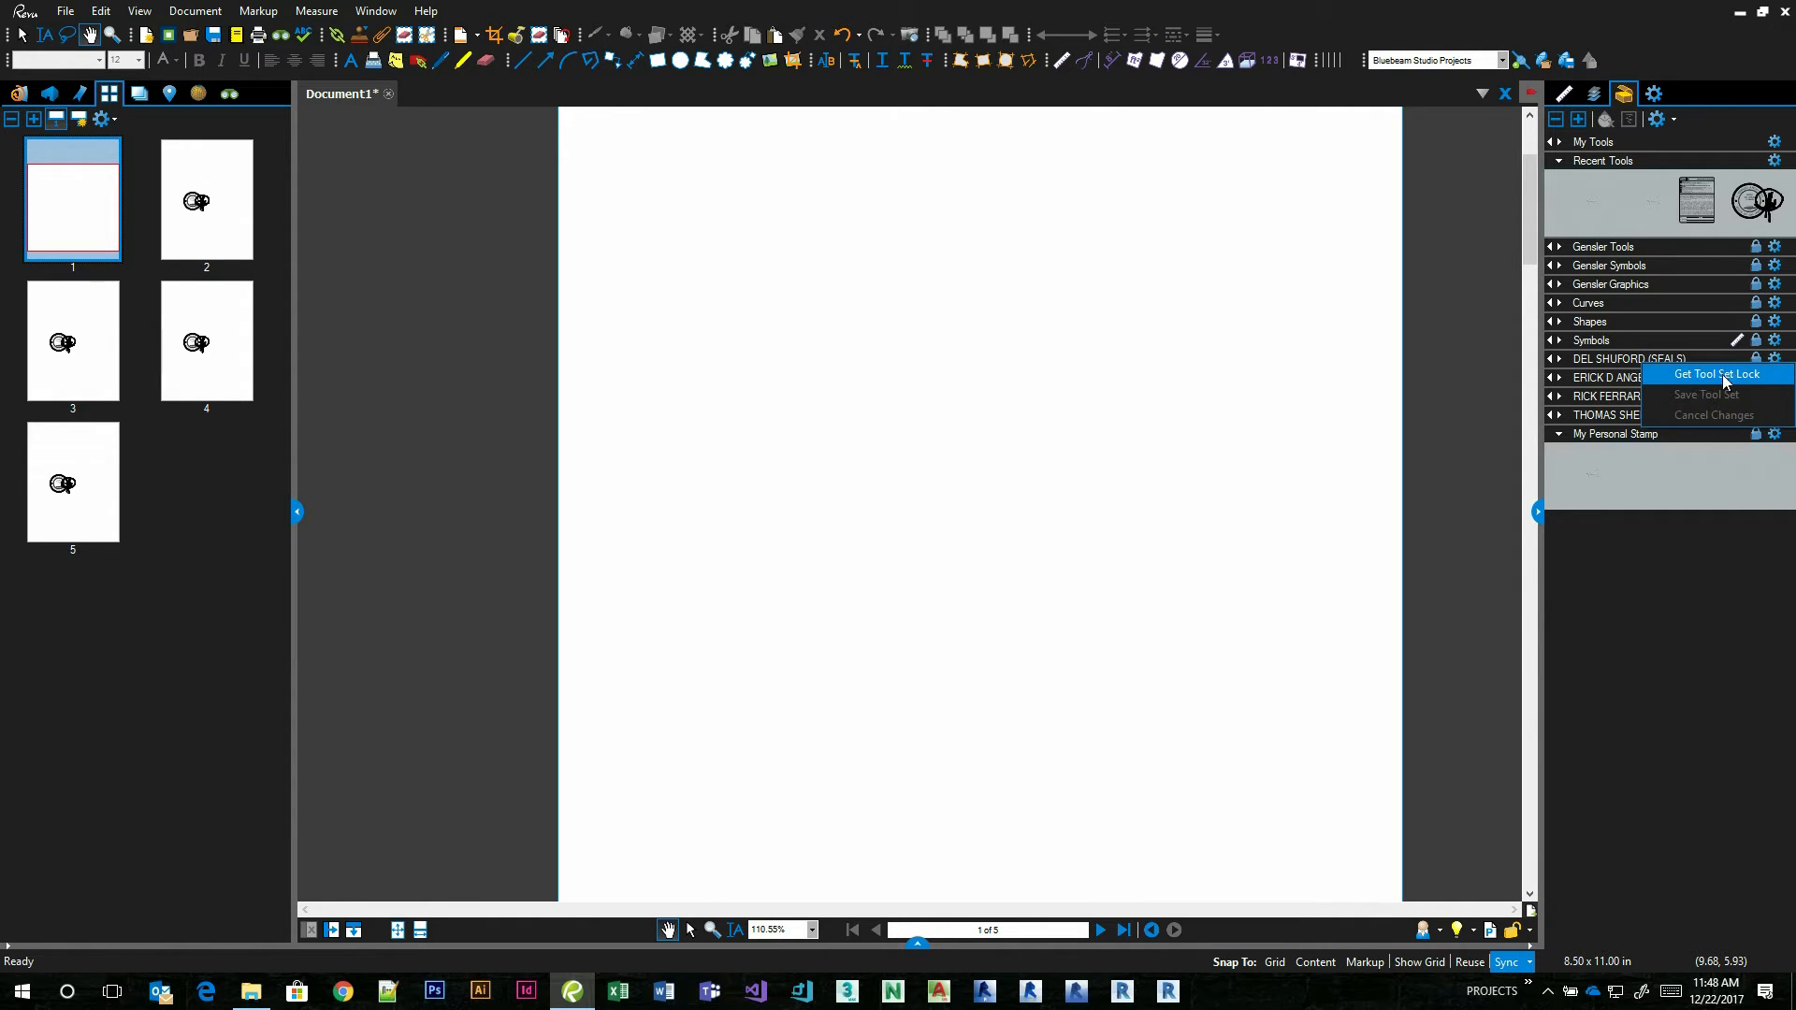
click(1777, 368)
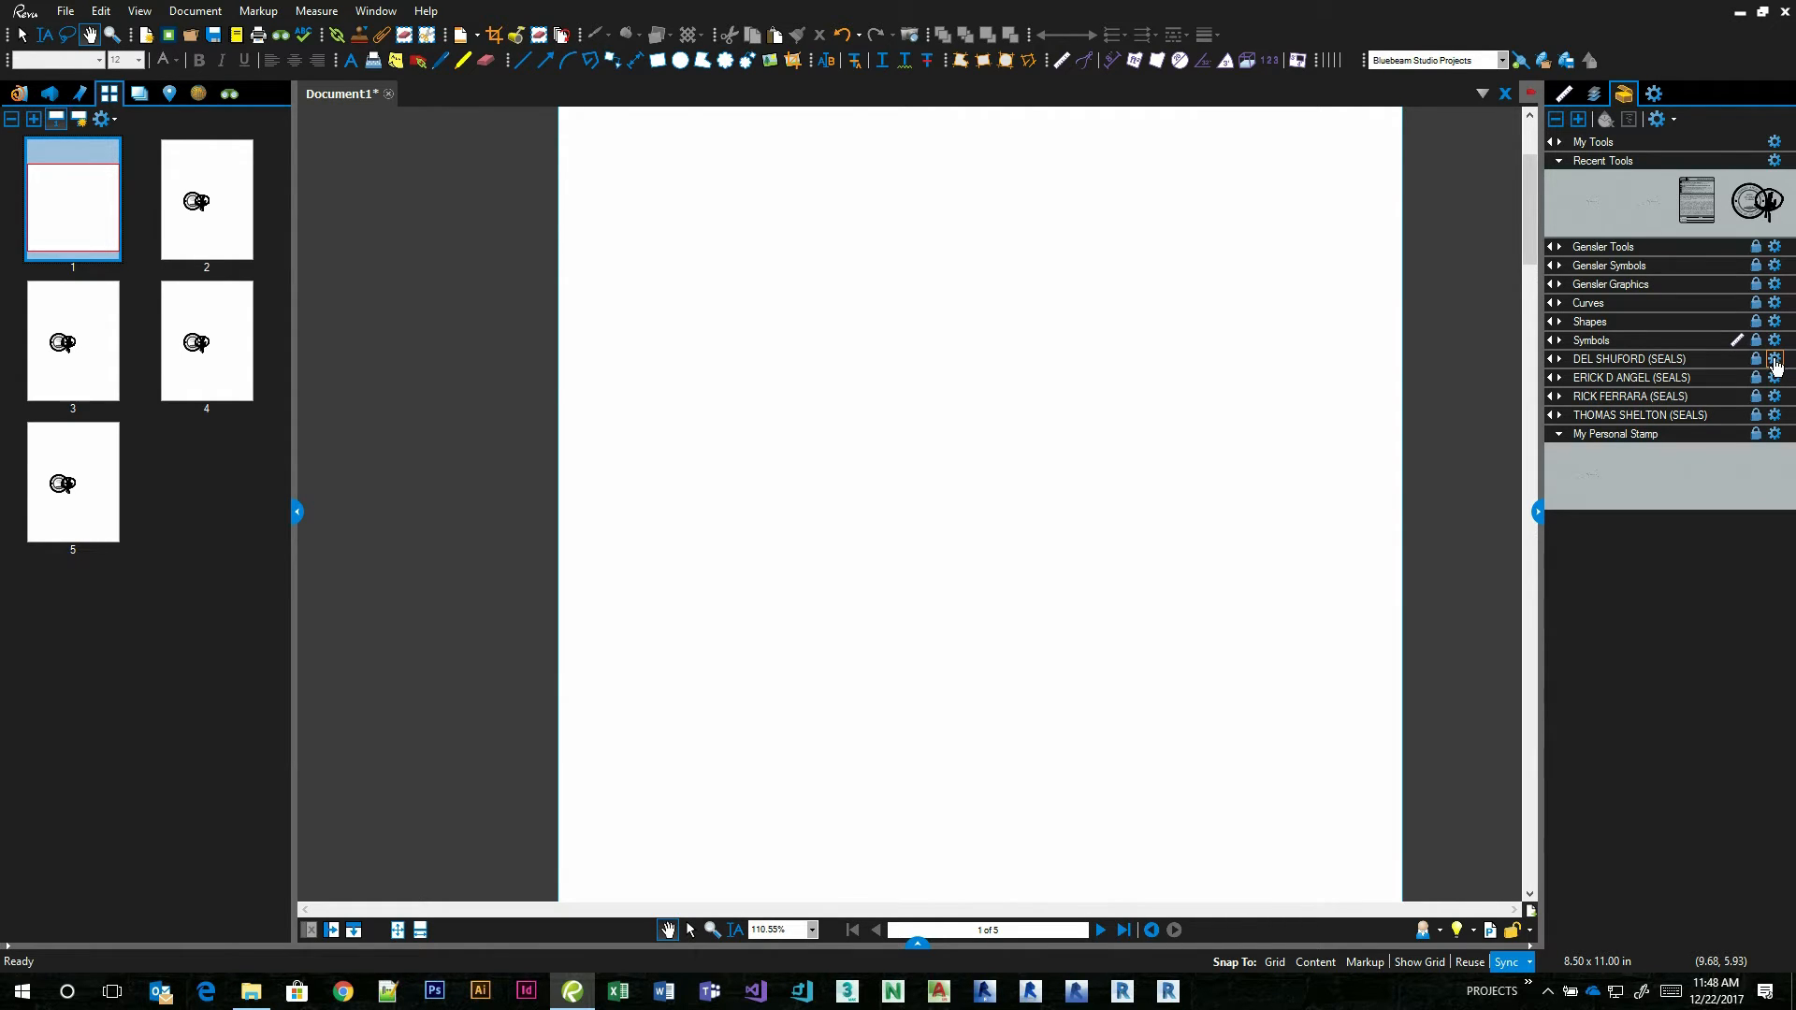
click(1662, 125)
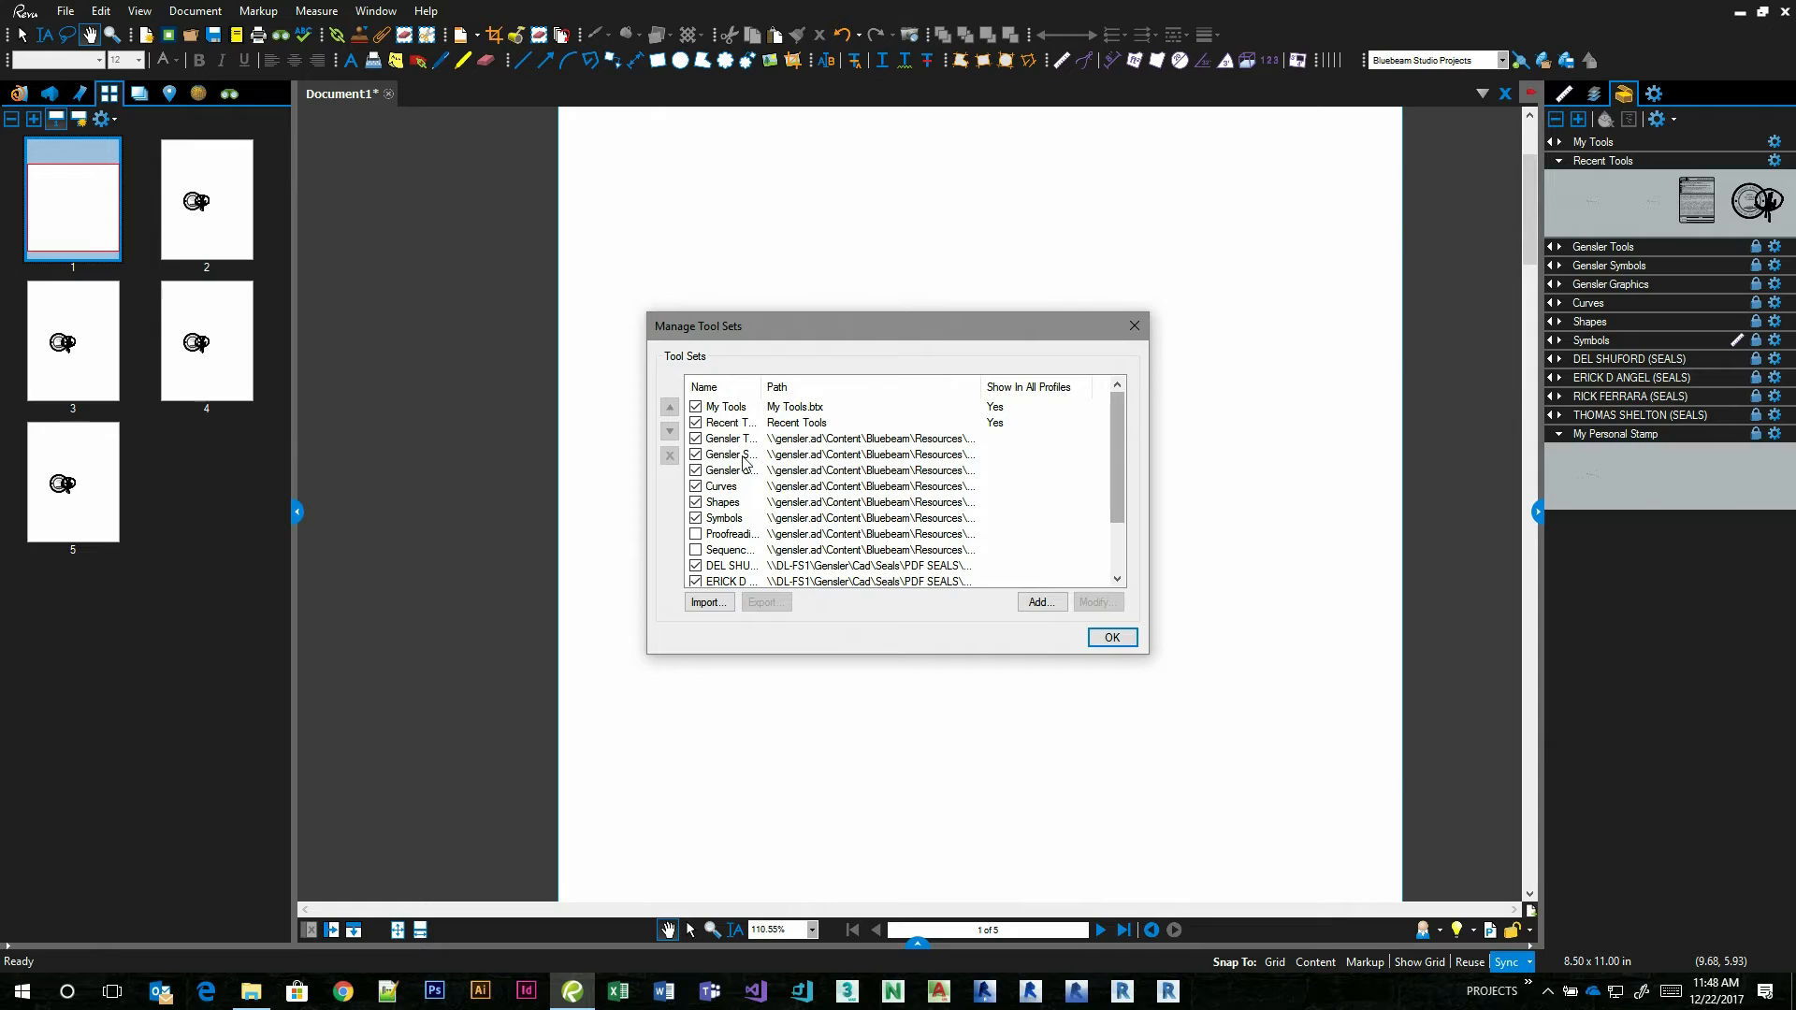
drag(759, 380, 878, 389)
scroll(835, 538, down, 2)
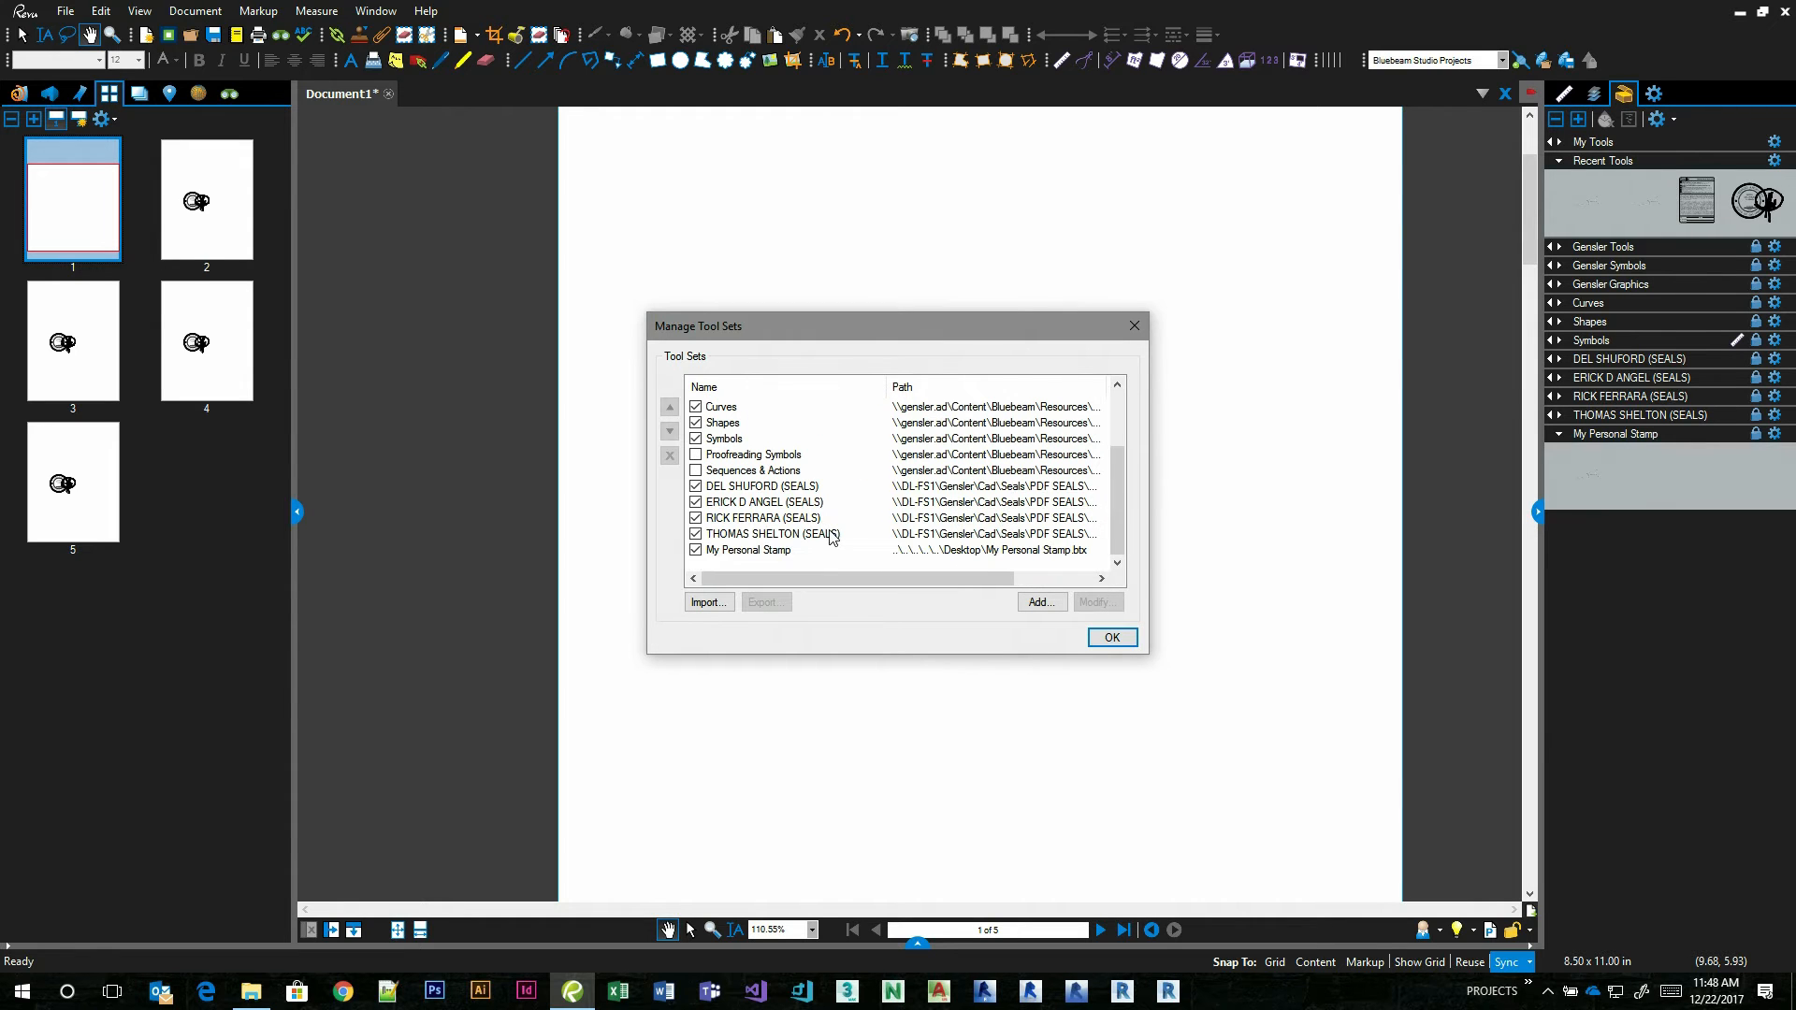
click(766, 492)
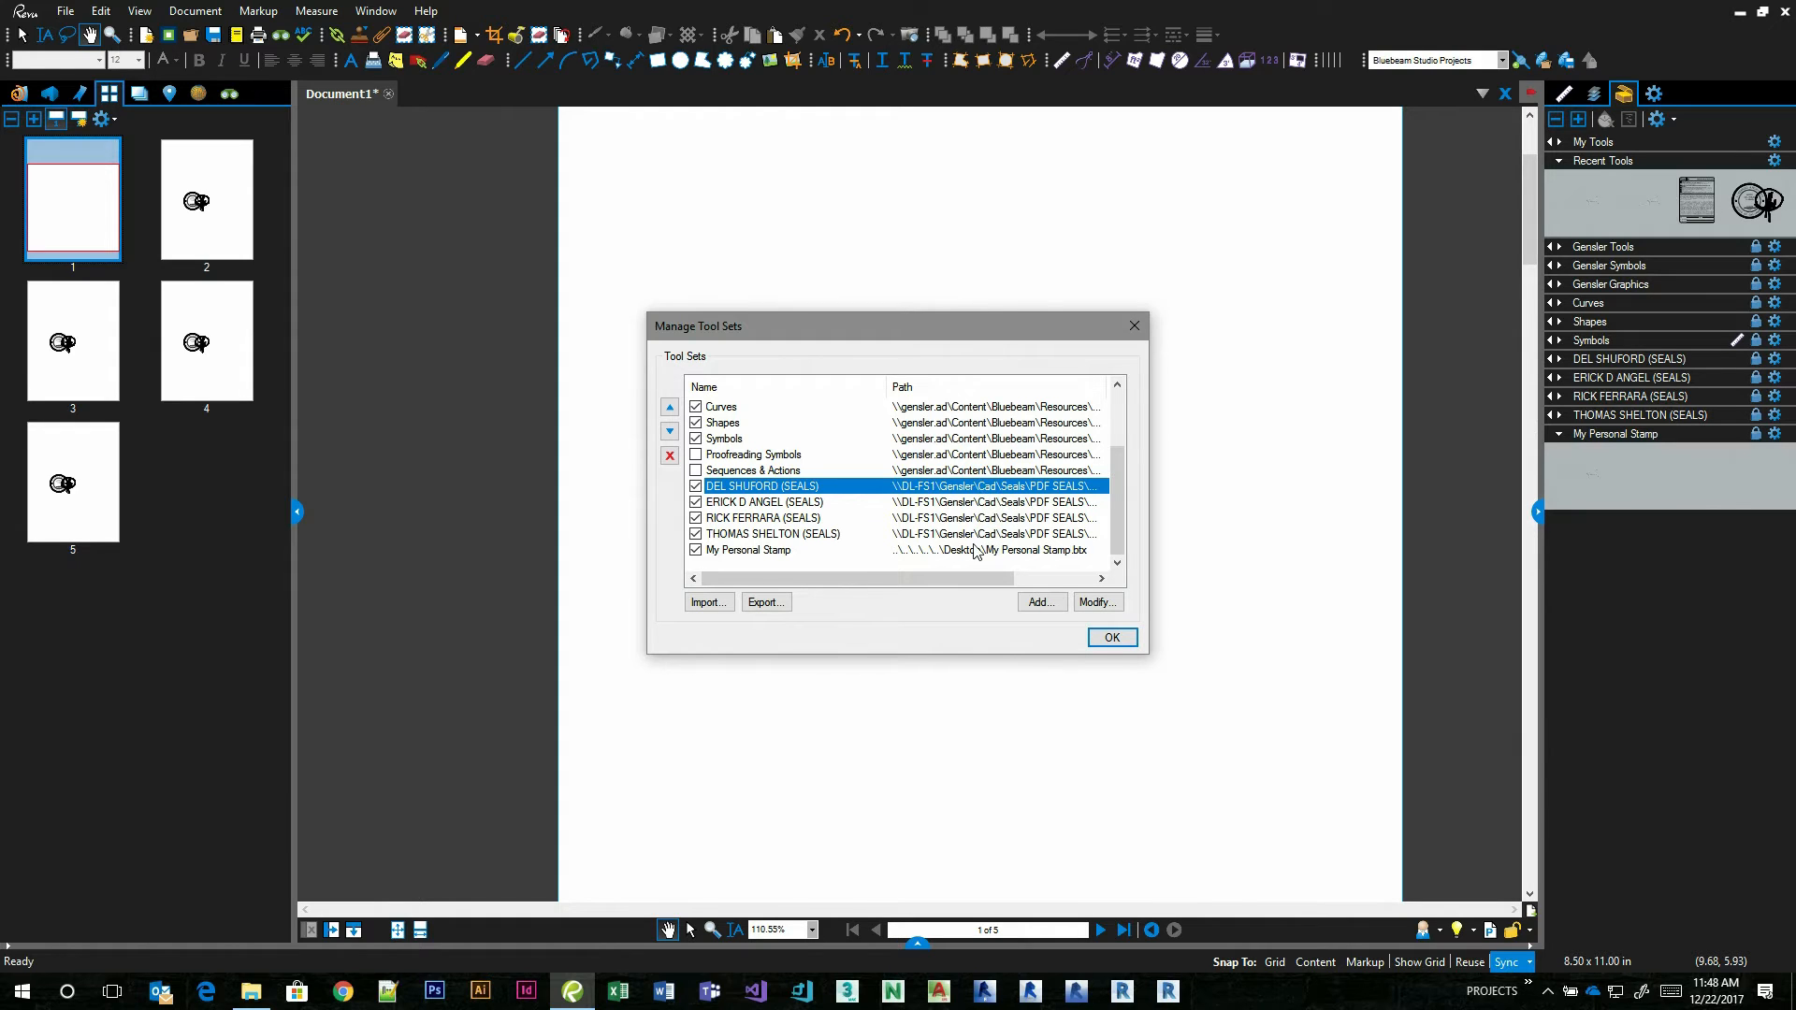
click(1113, 637)
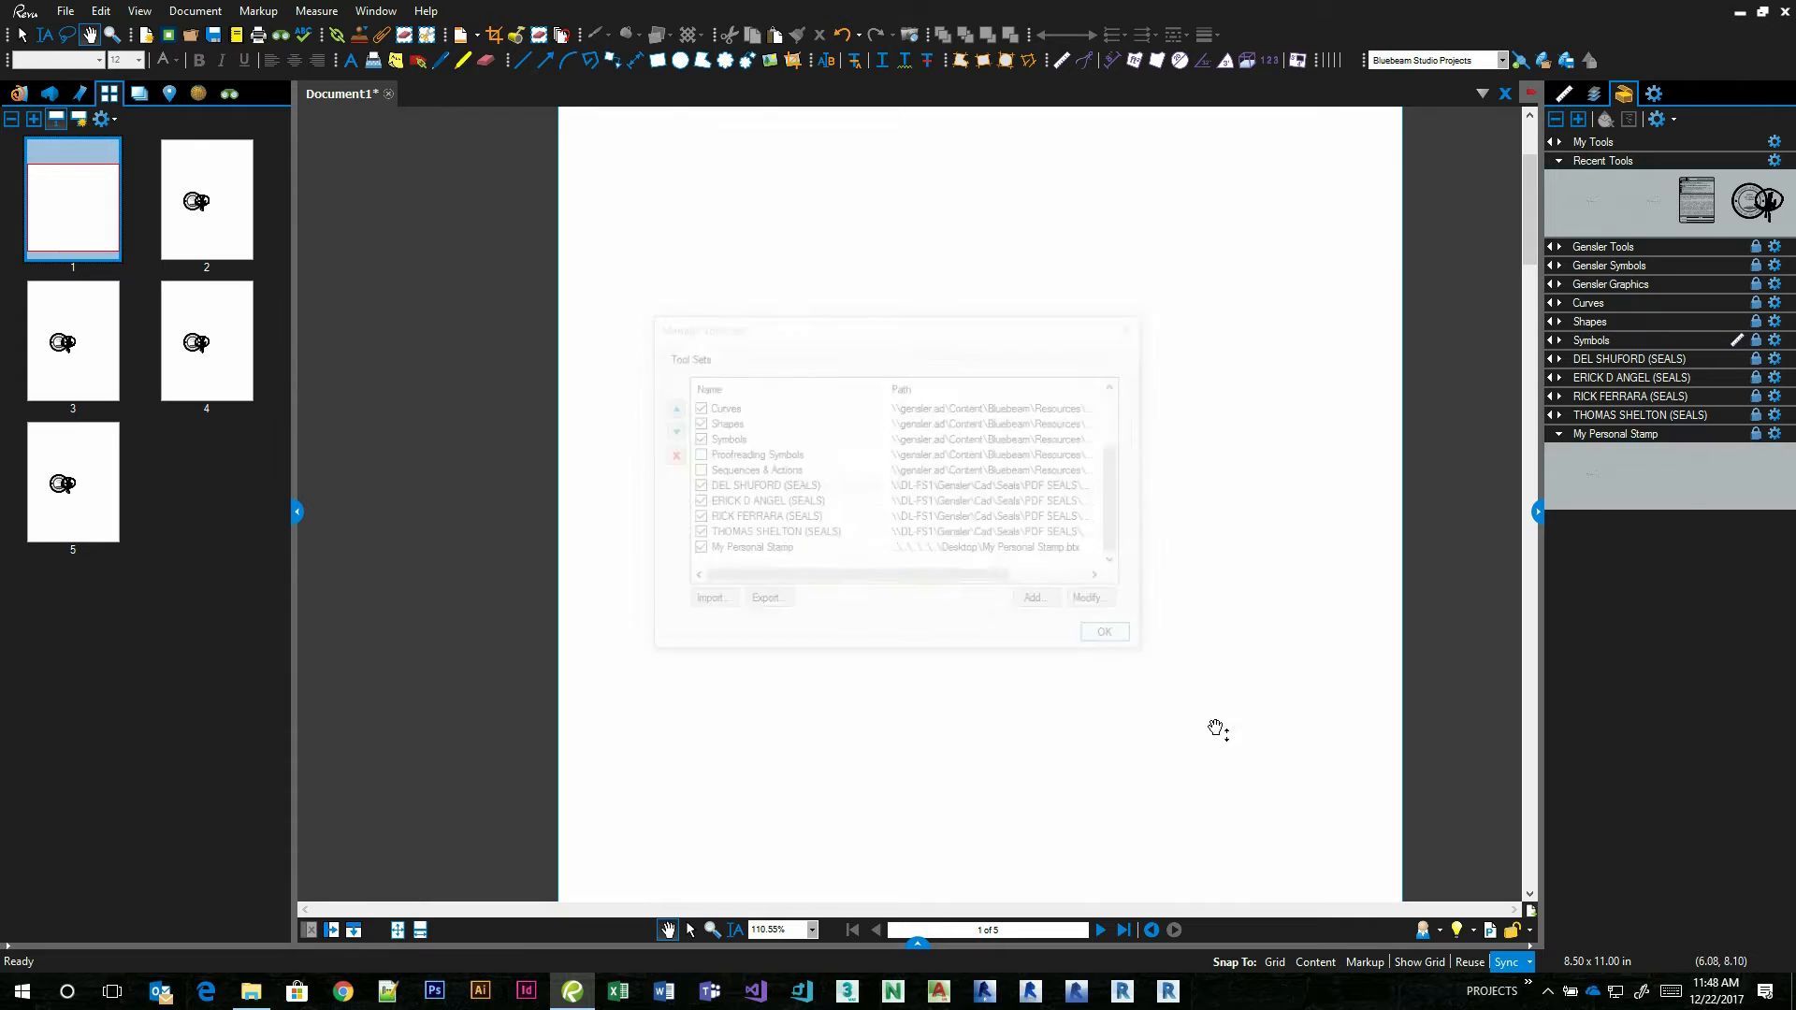
Save the Gensler Dallas profile and collapse the Recent Tools set in the Tool Chest.
click(1441, 932)
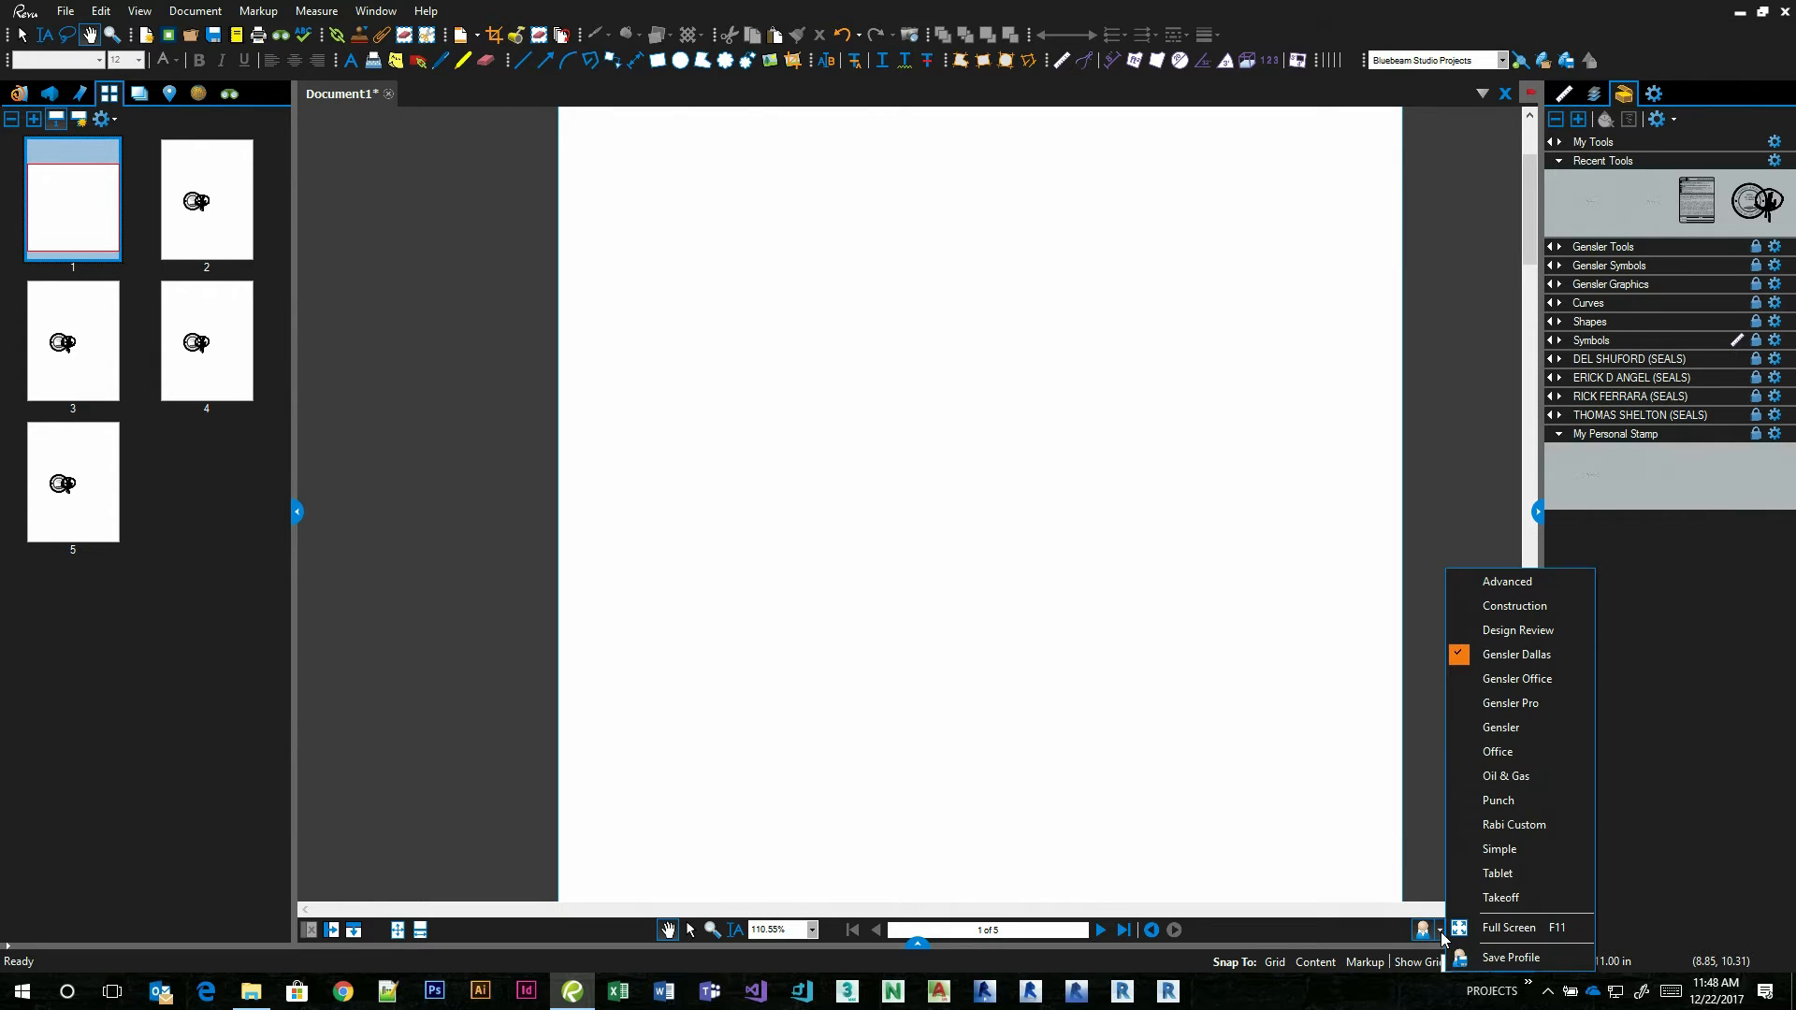
click(1511, 959)
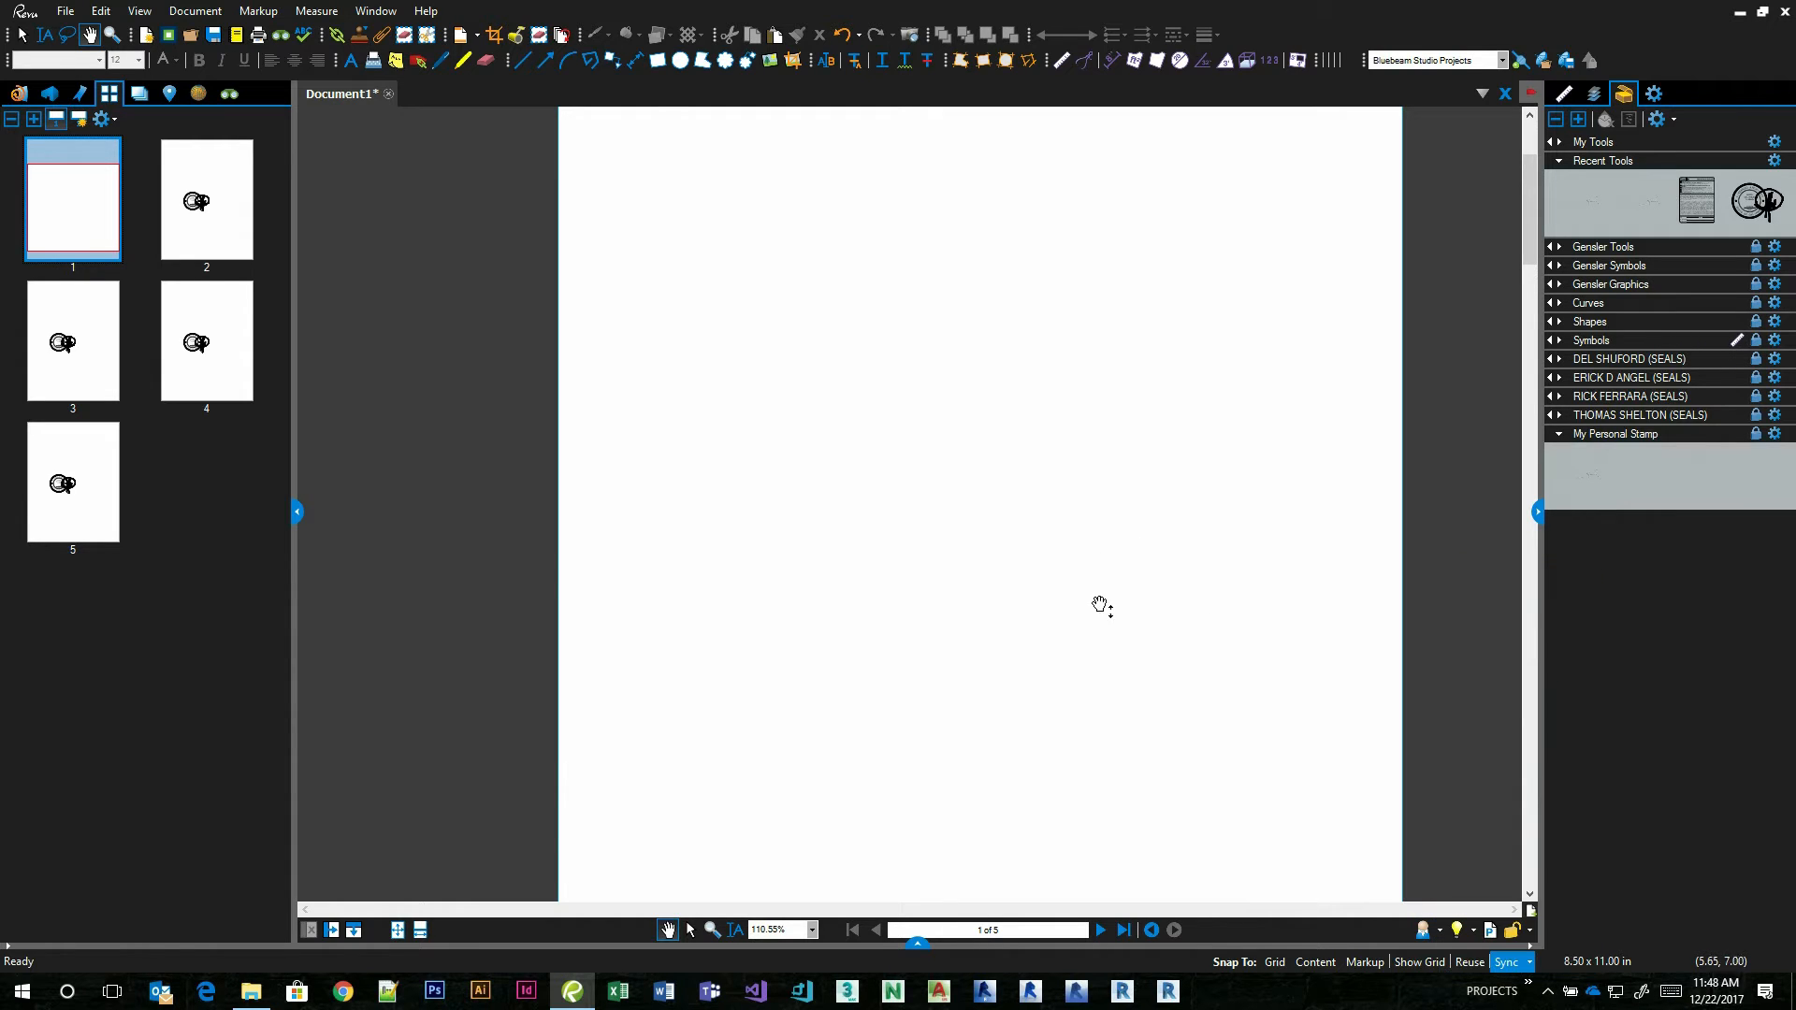
click(1564, 163)
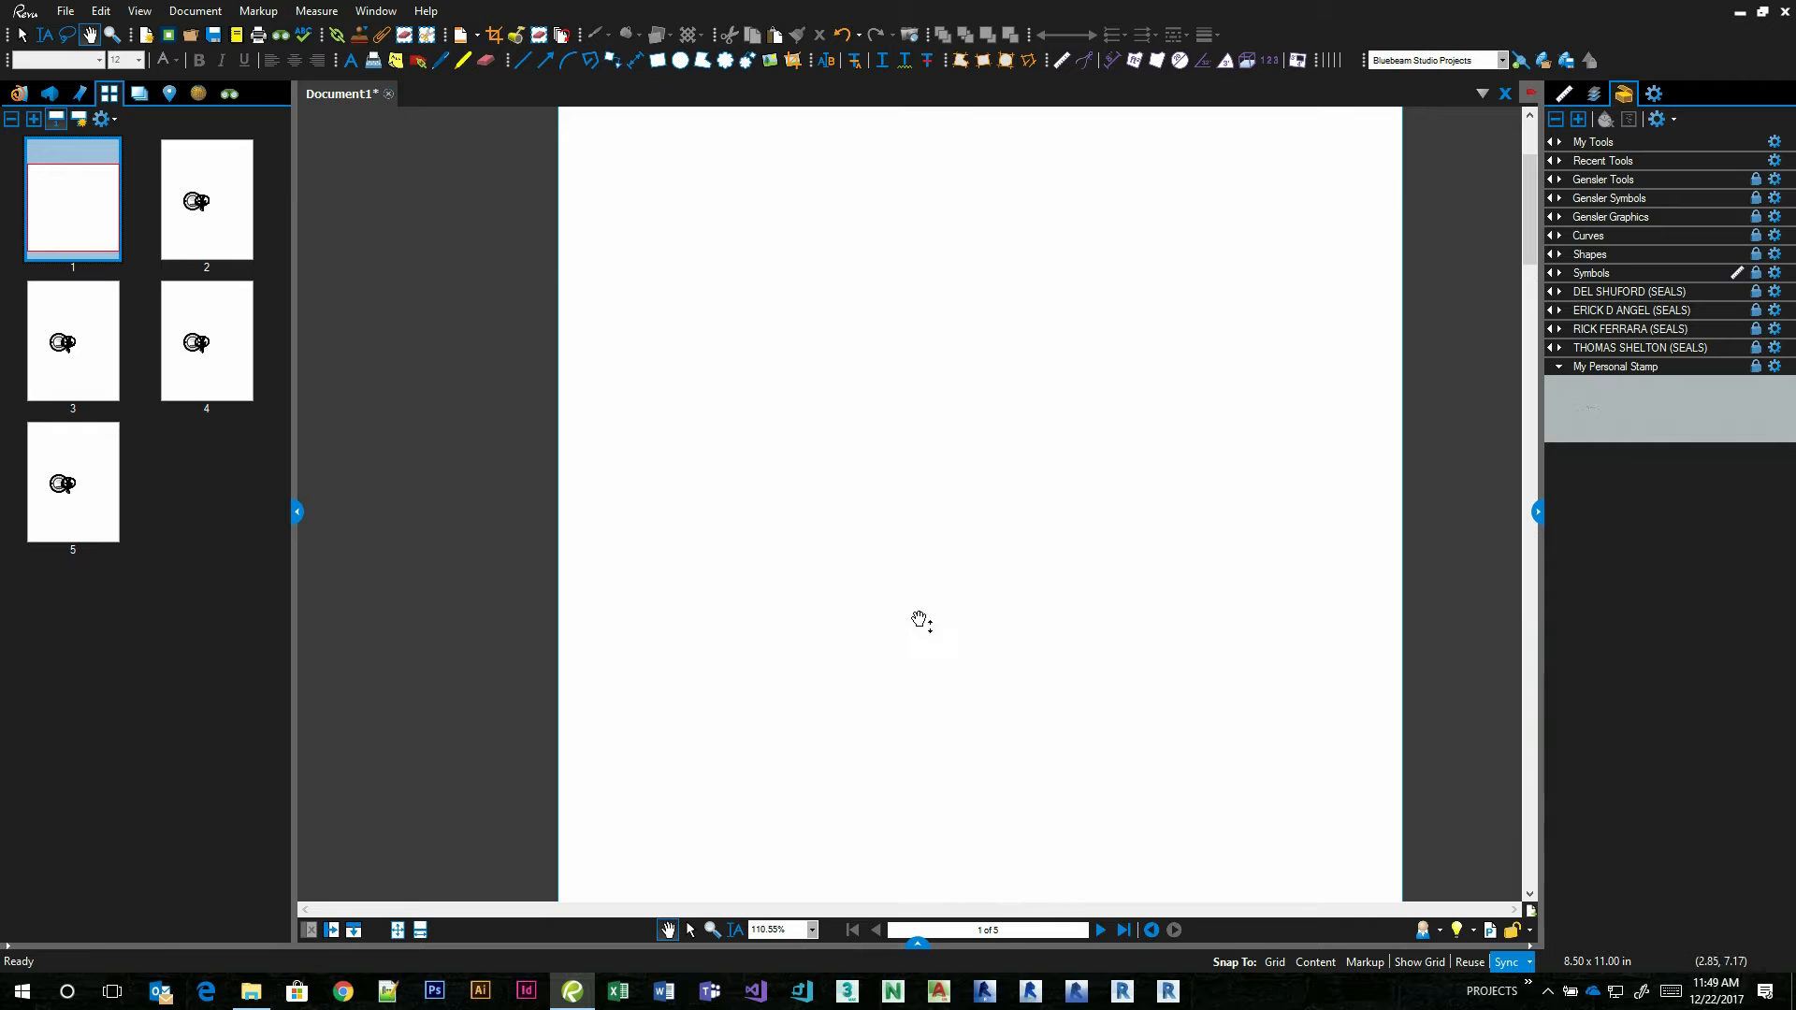
Examine the export and dependency options for the Gensler Dallas profile in Manage Profiles, and leave without making changes.
click(187, 11)
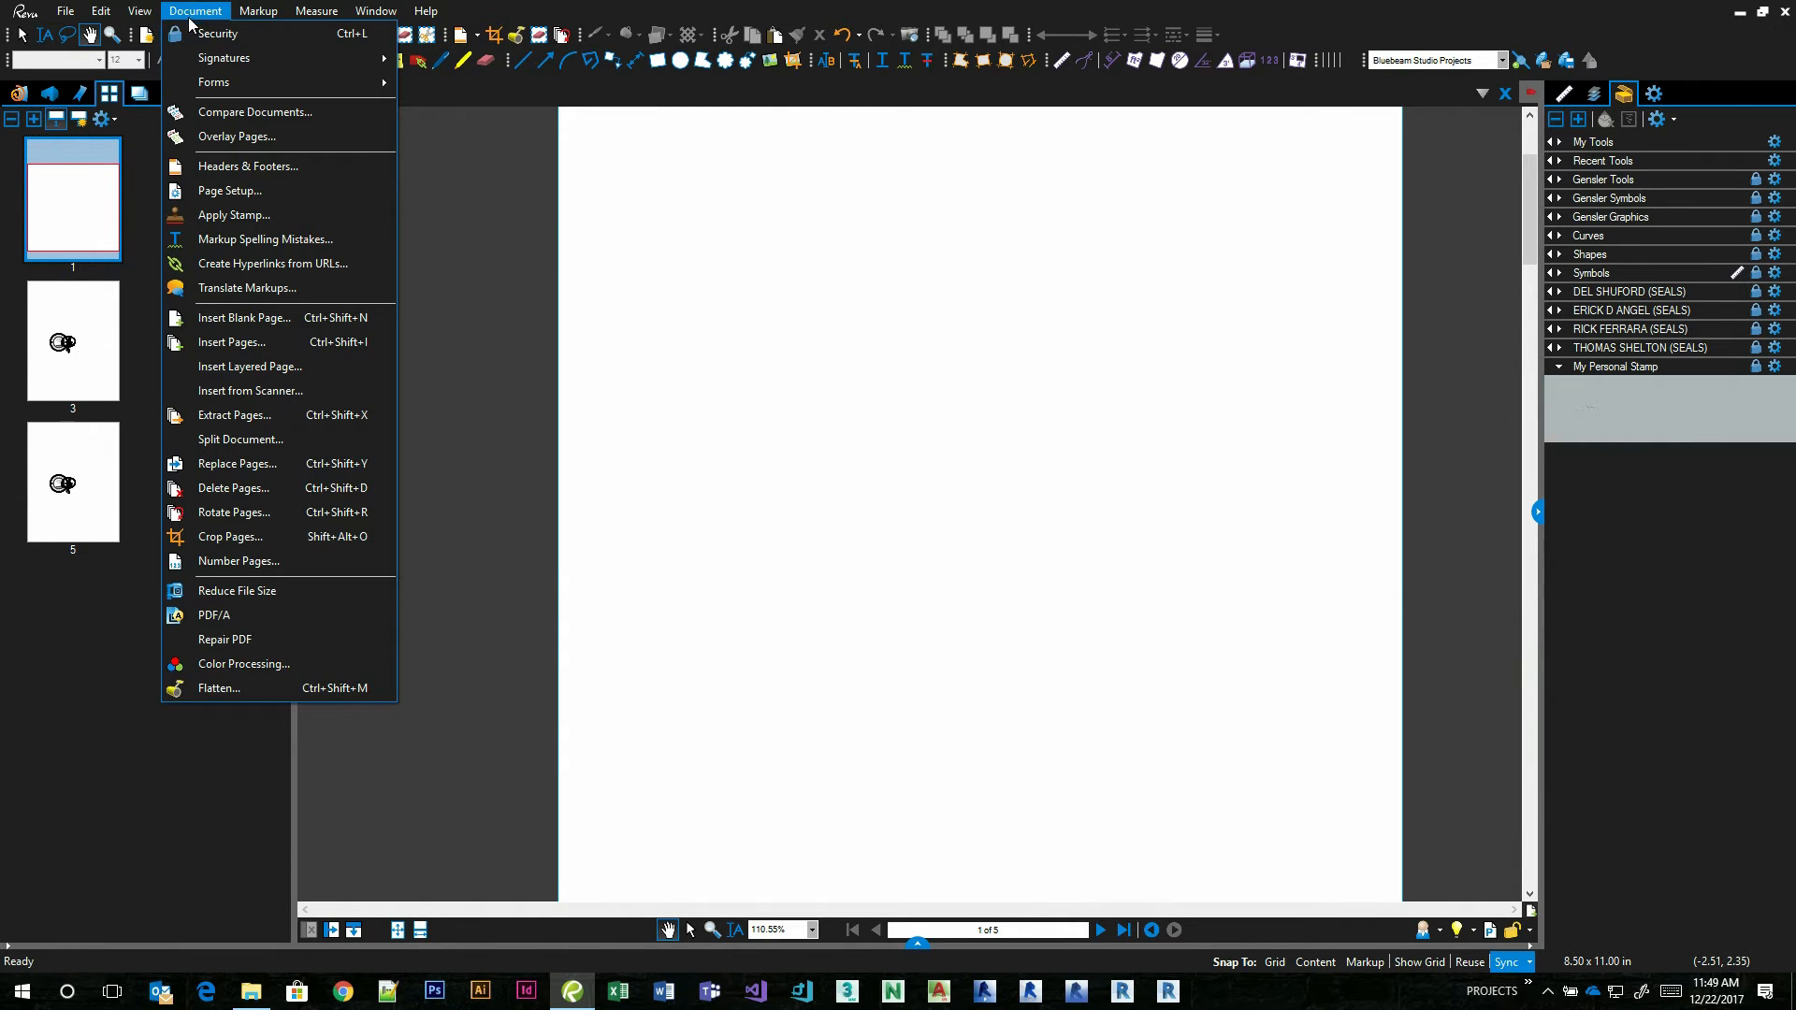
click(187, 11)
click(140, 11)
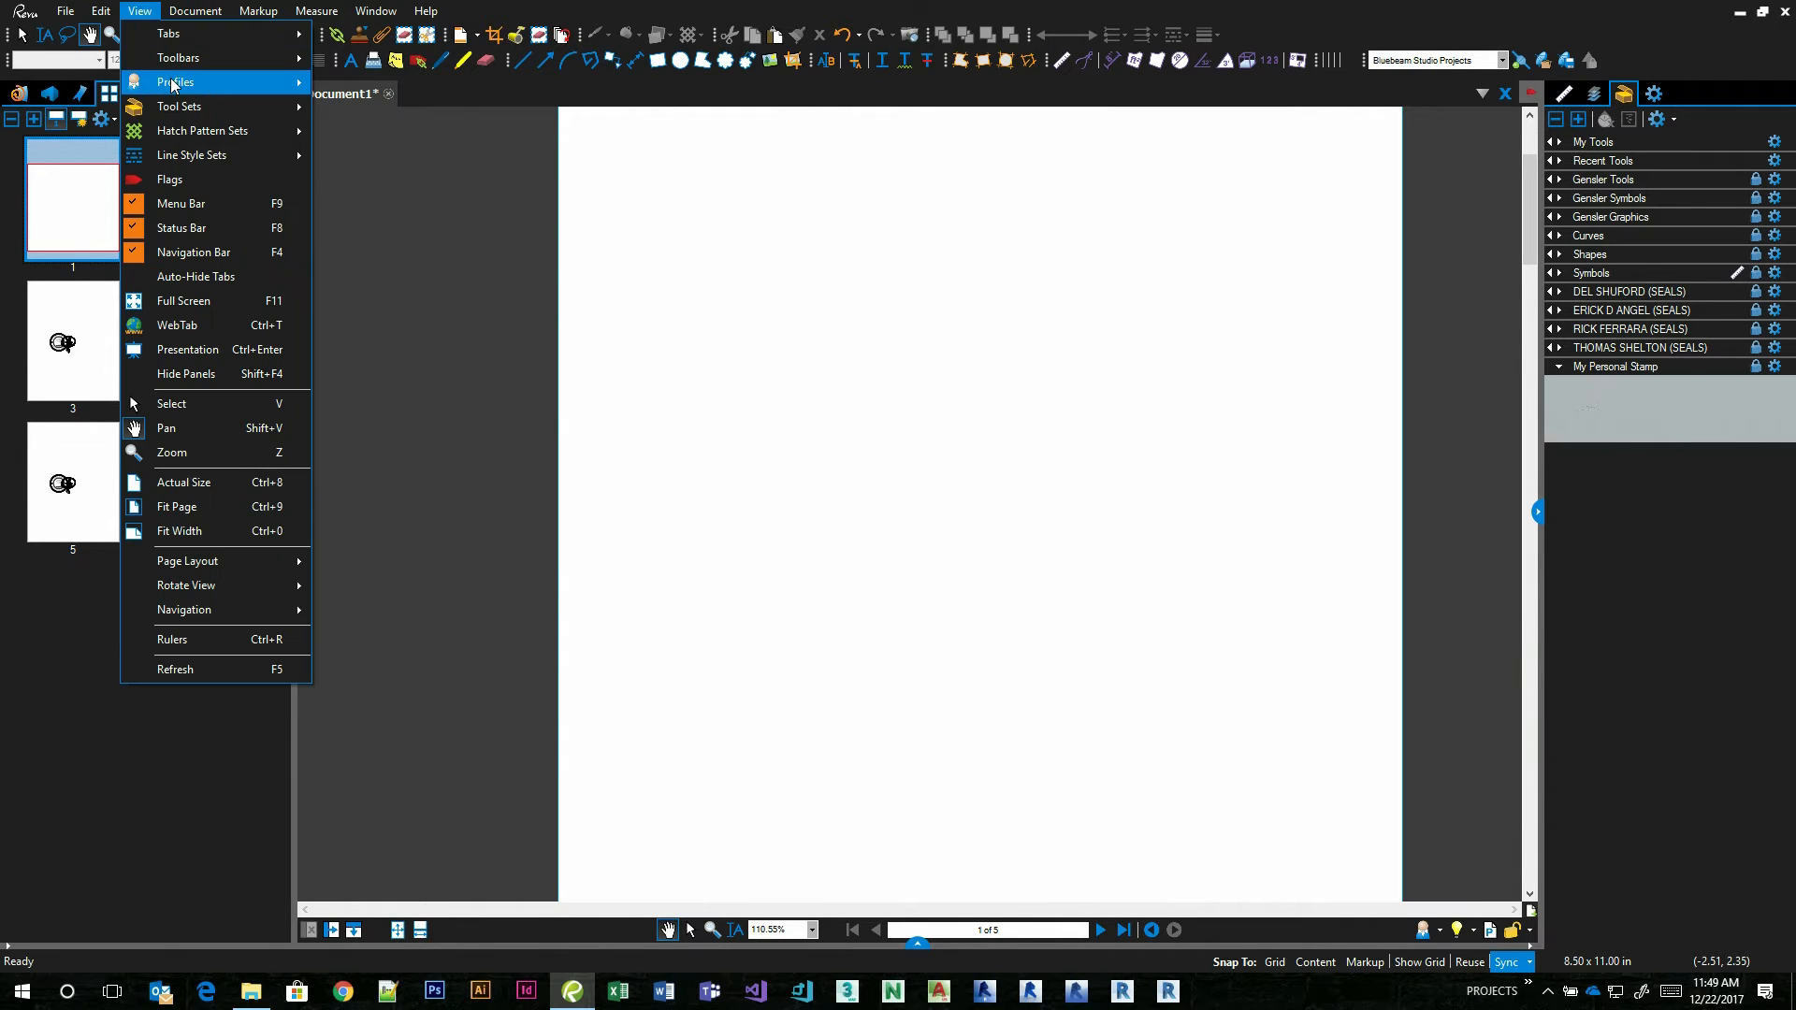
mouse_move(178, 83)
click(391, 491)
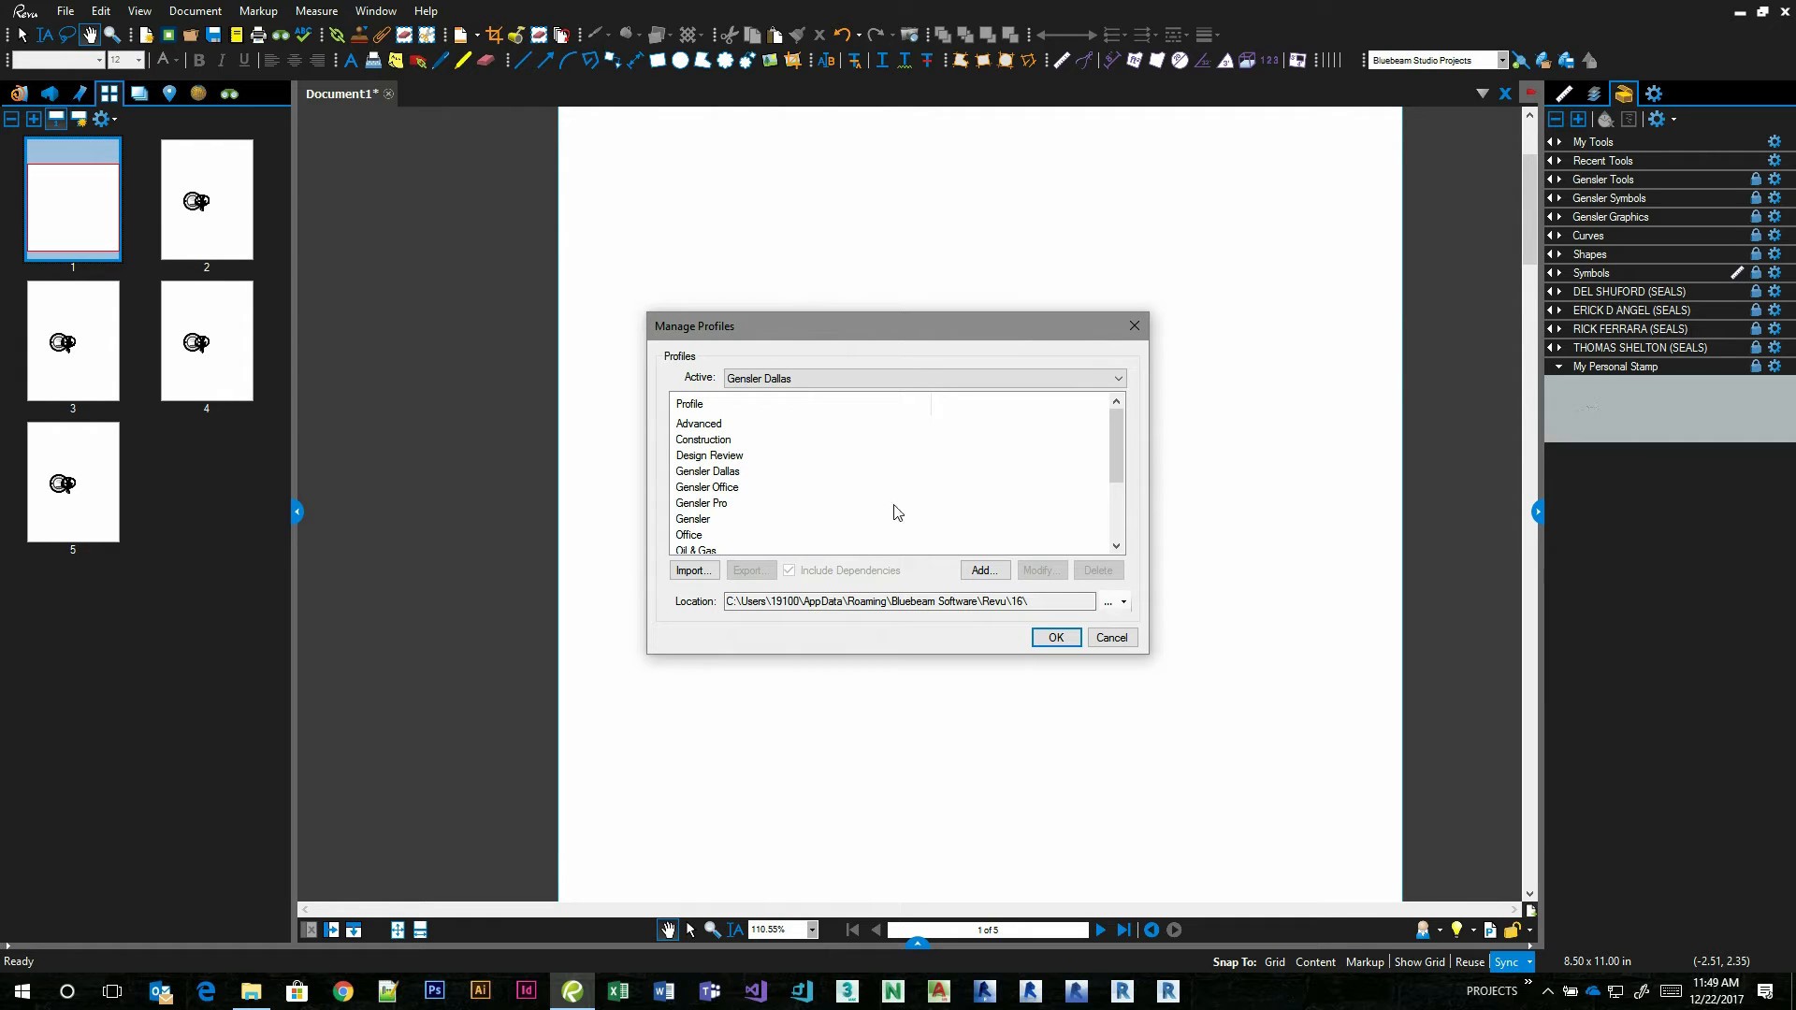
click(709, 472)
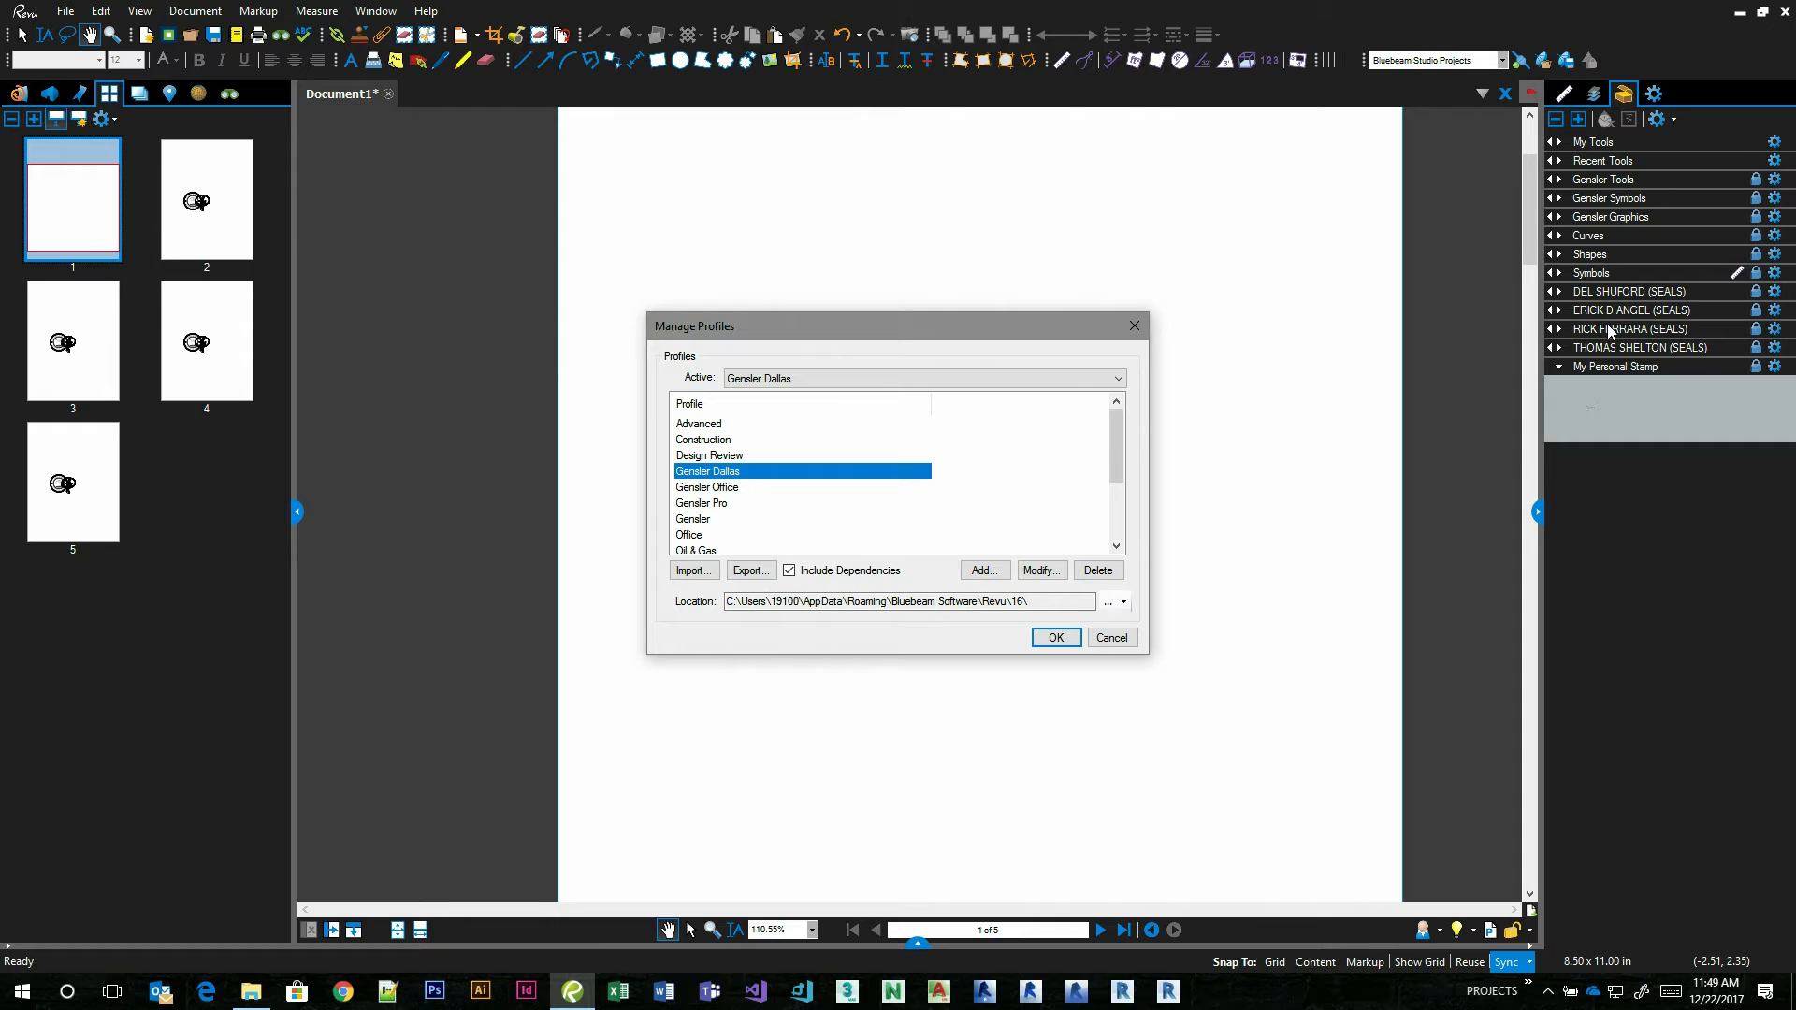
click(1108, 634)
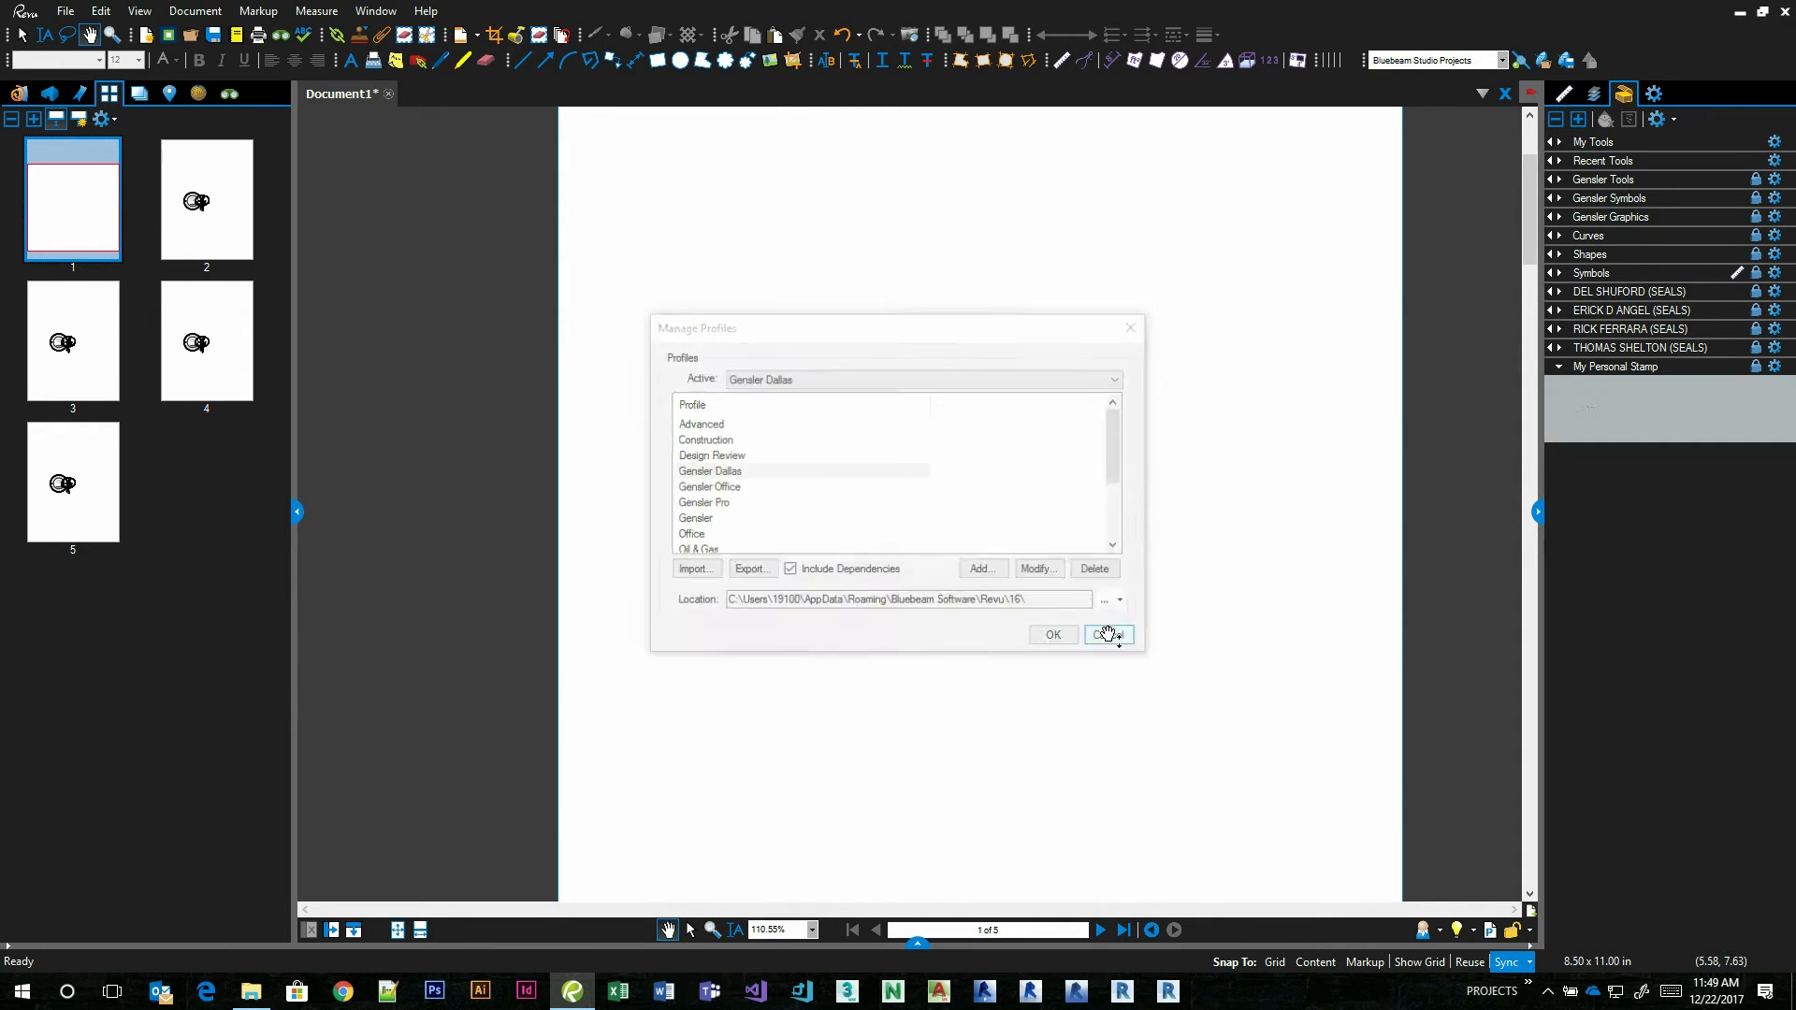
Close Document1 without saving it and exit Revu.
click(388, 93)
click(977, 582)
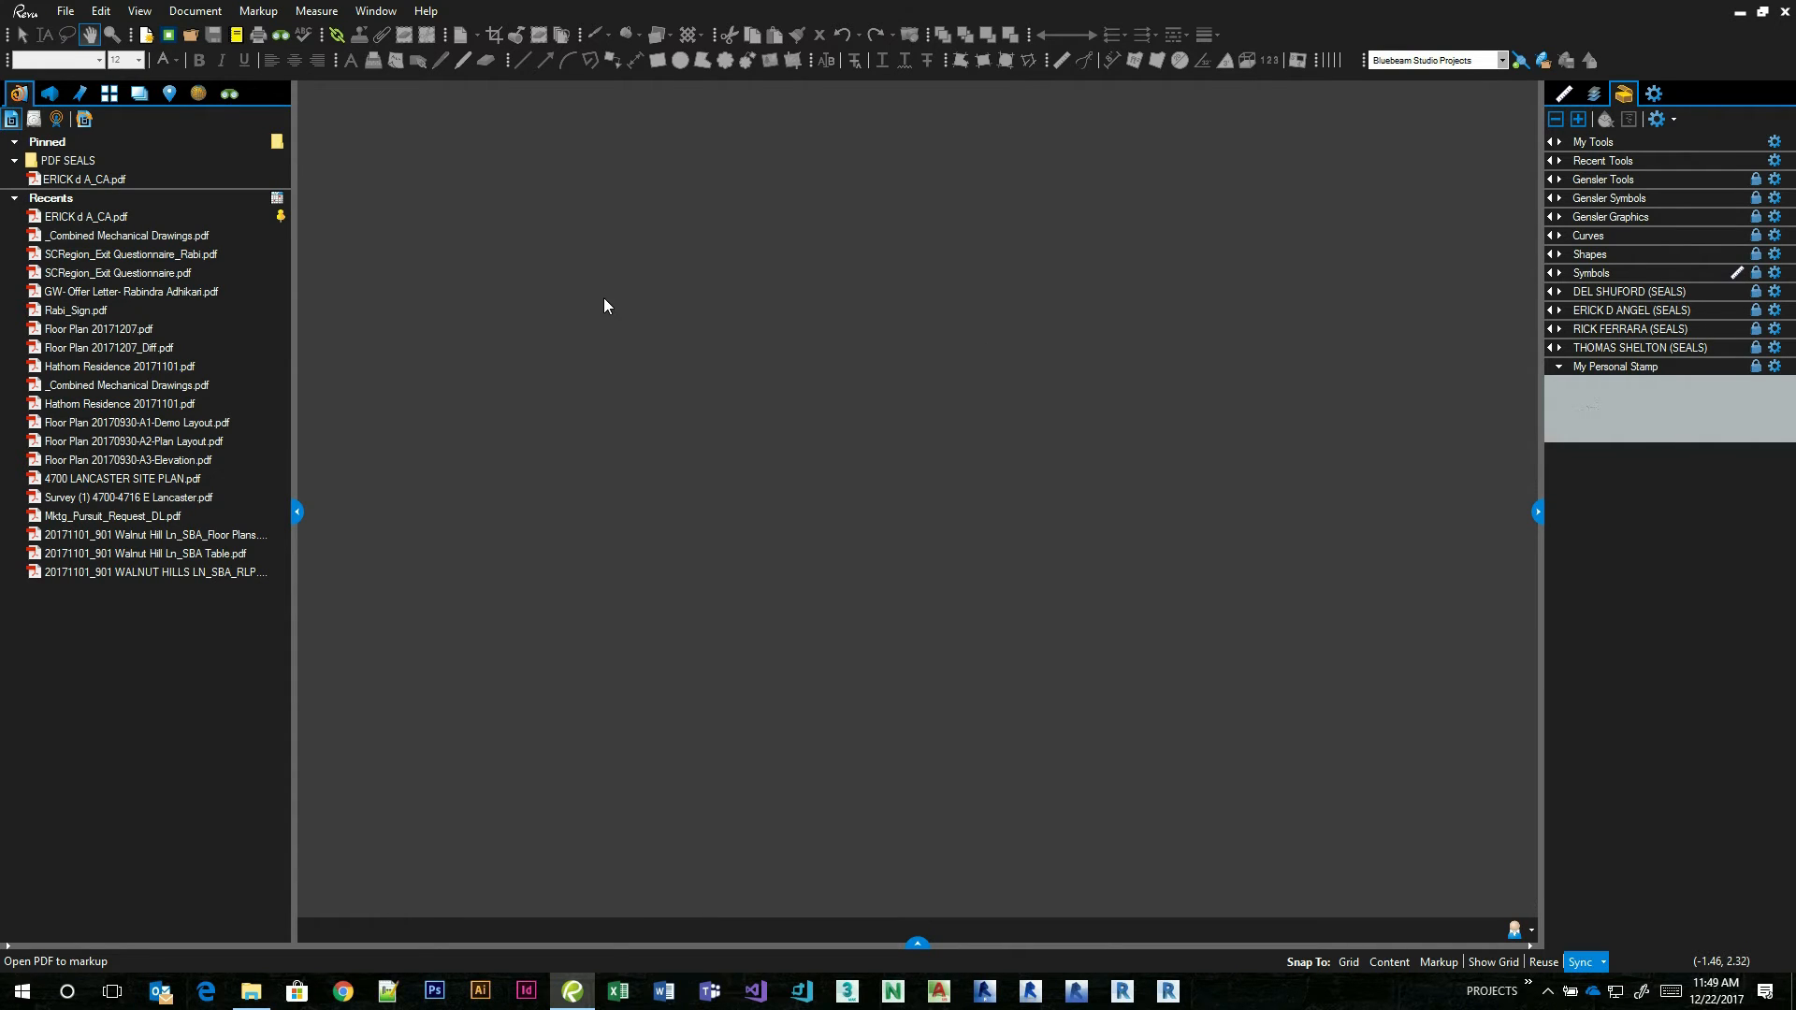
click(65, 13)
click(112, 512)
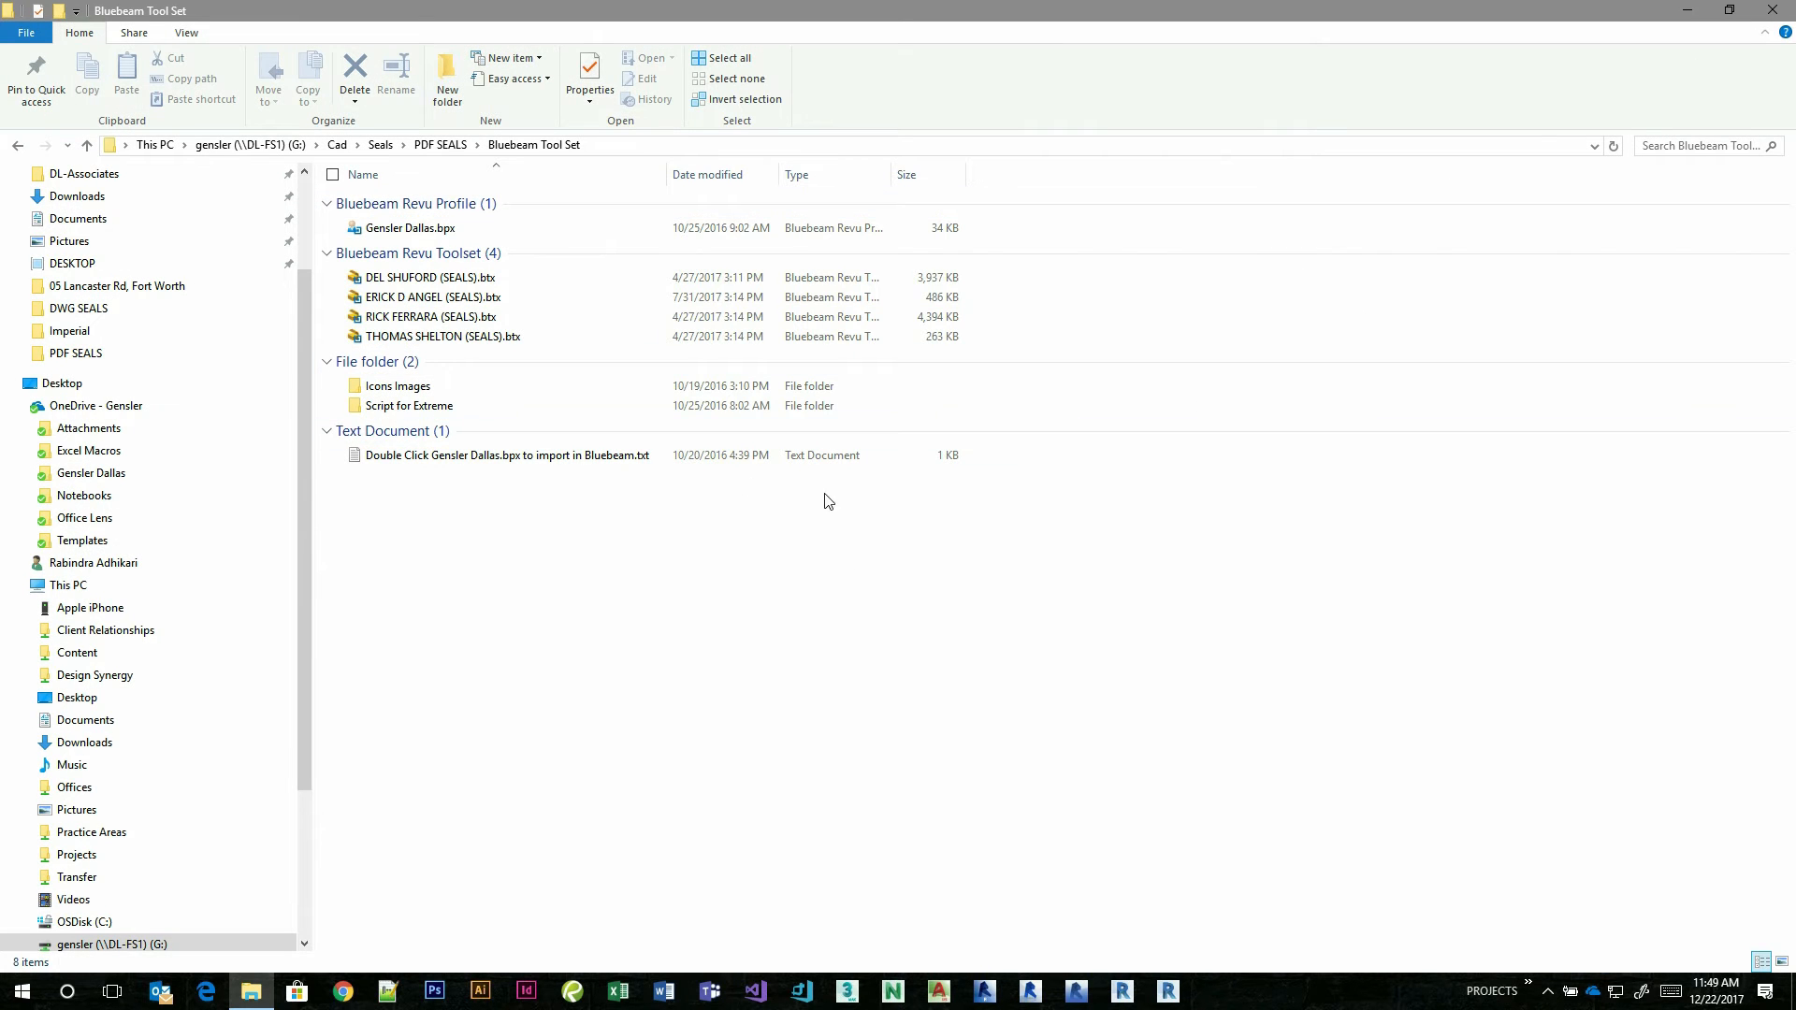
Select the Script for Extreme folder inside Bluebeam Tool Set in File Explorer.
click(393, 412)
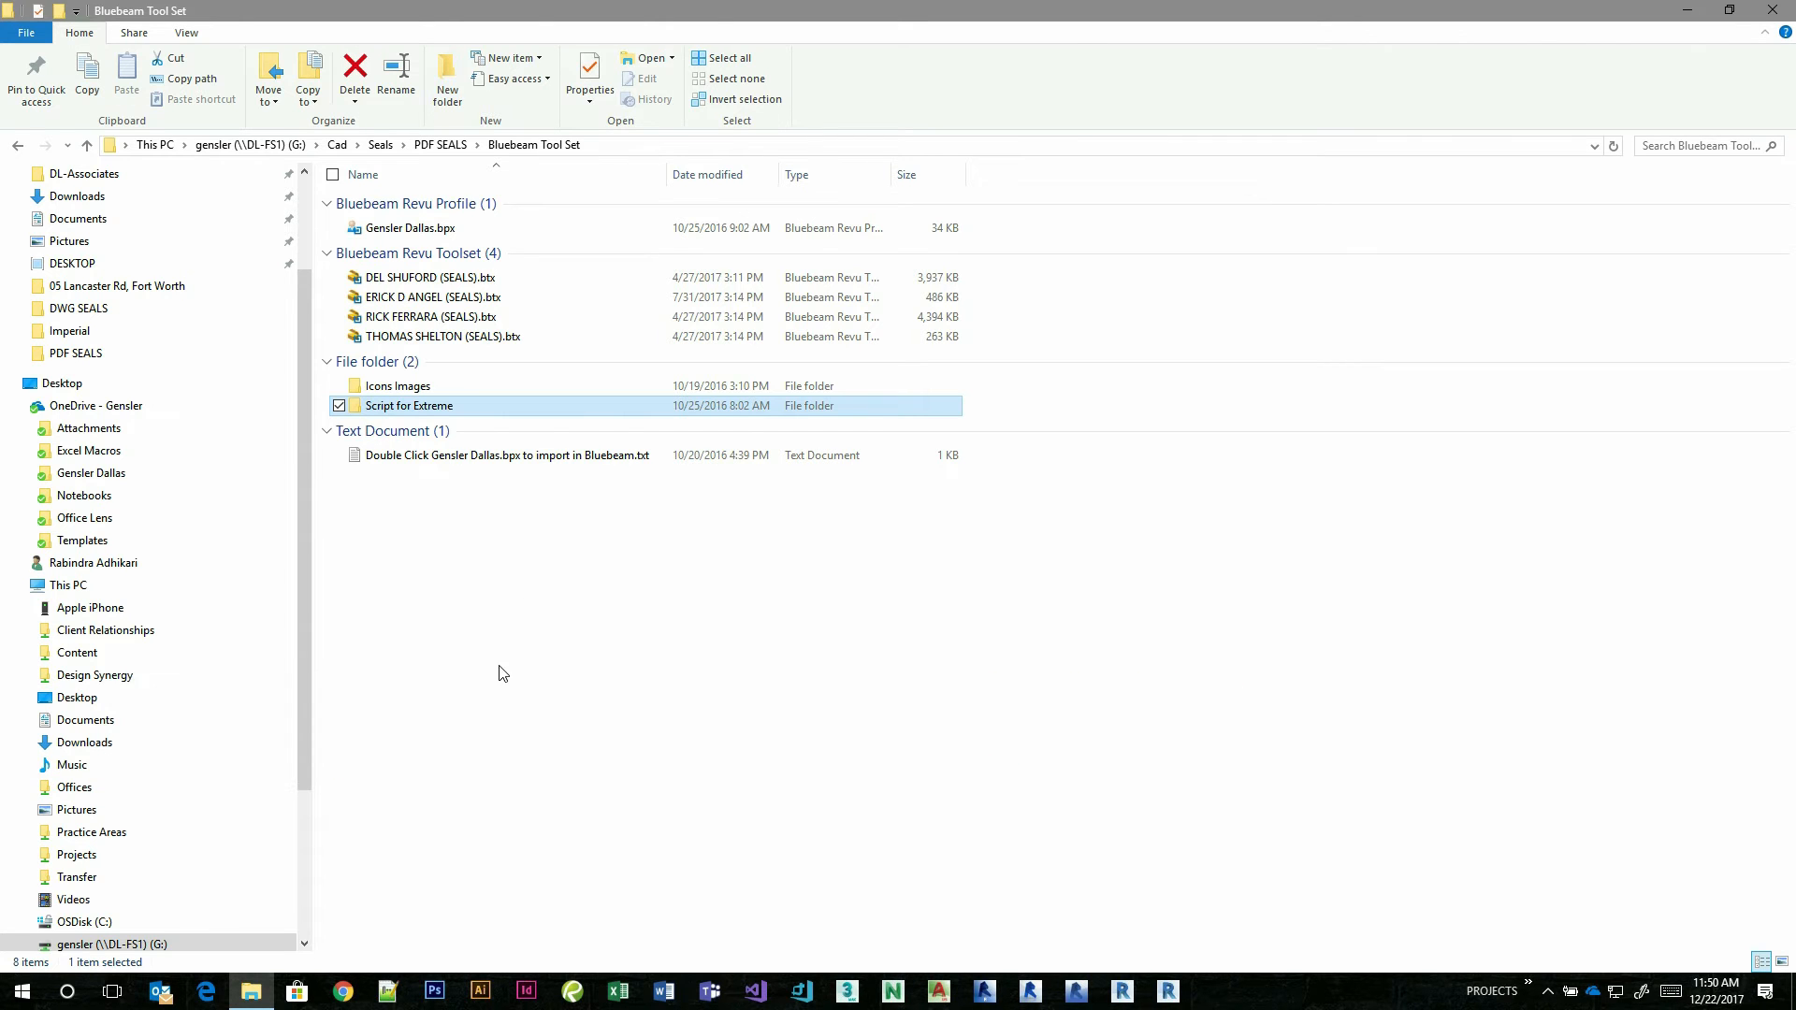
click(21, 994)
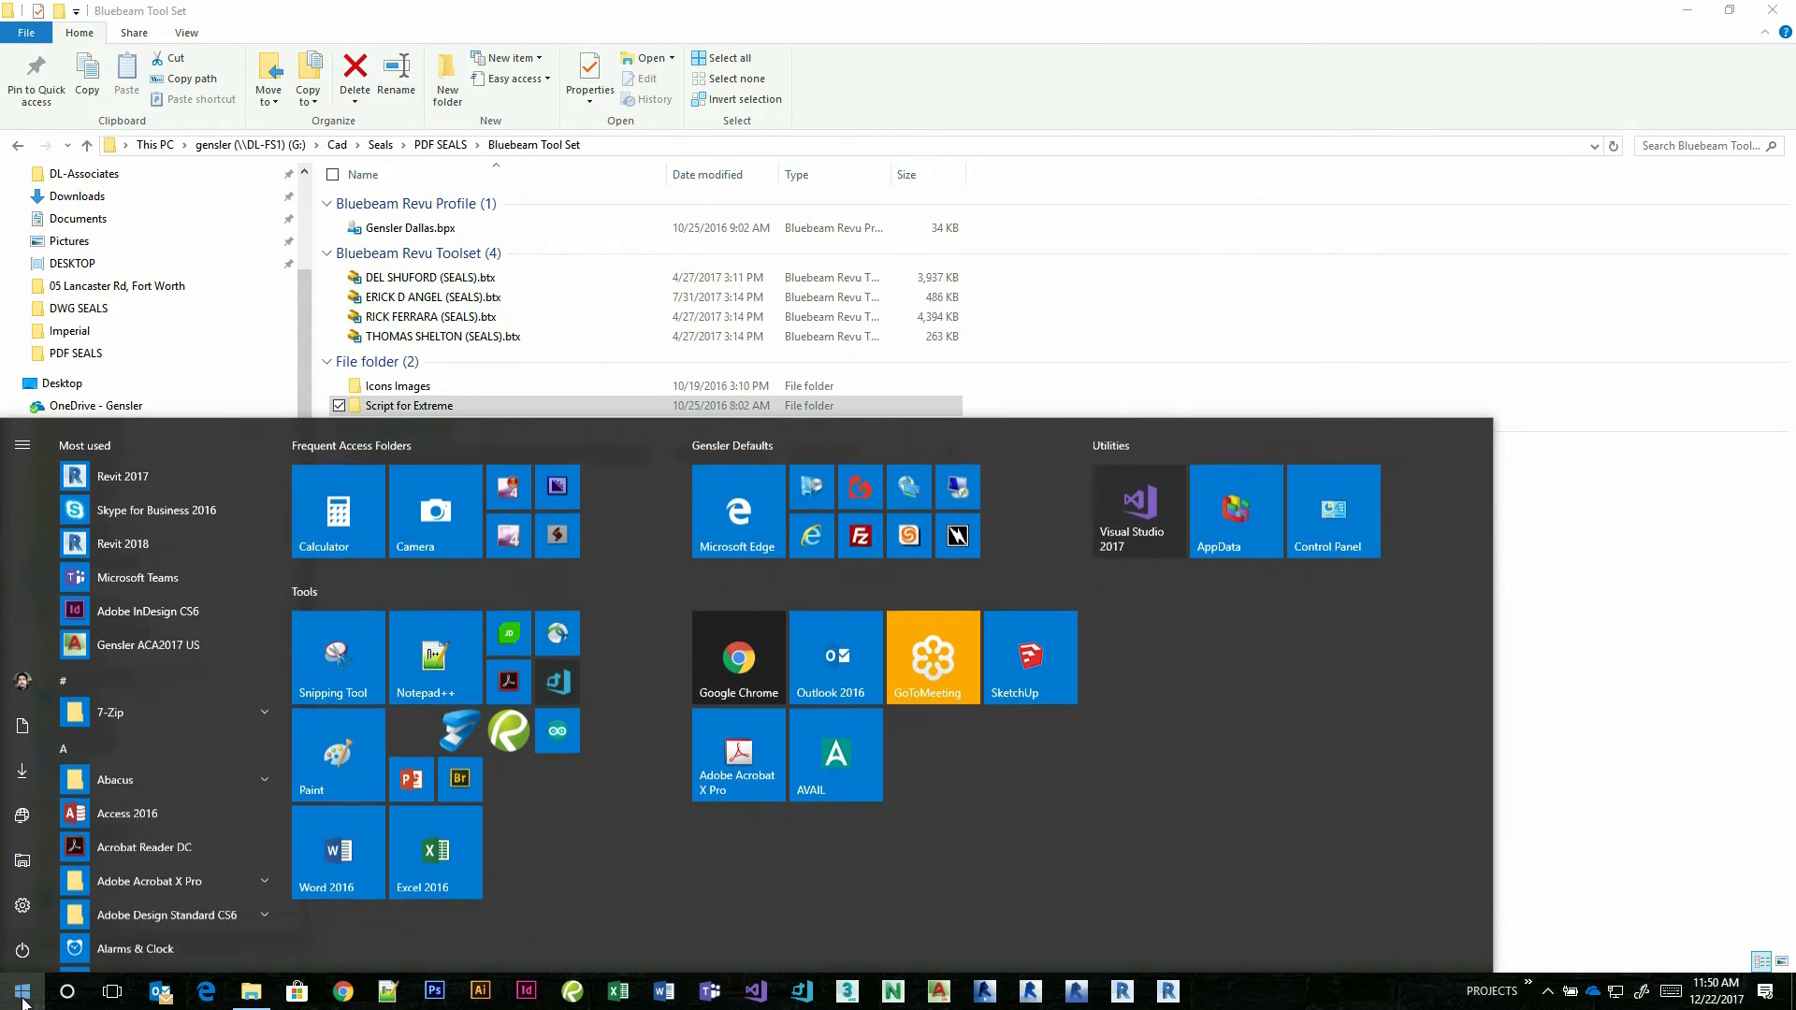
scroll(156, 767, down, 2)
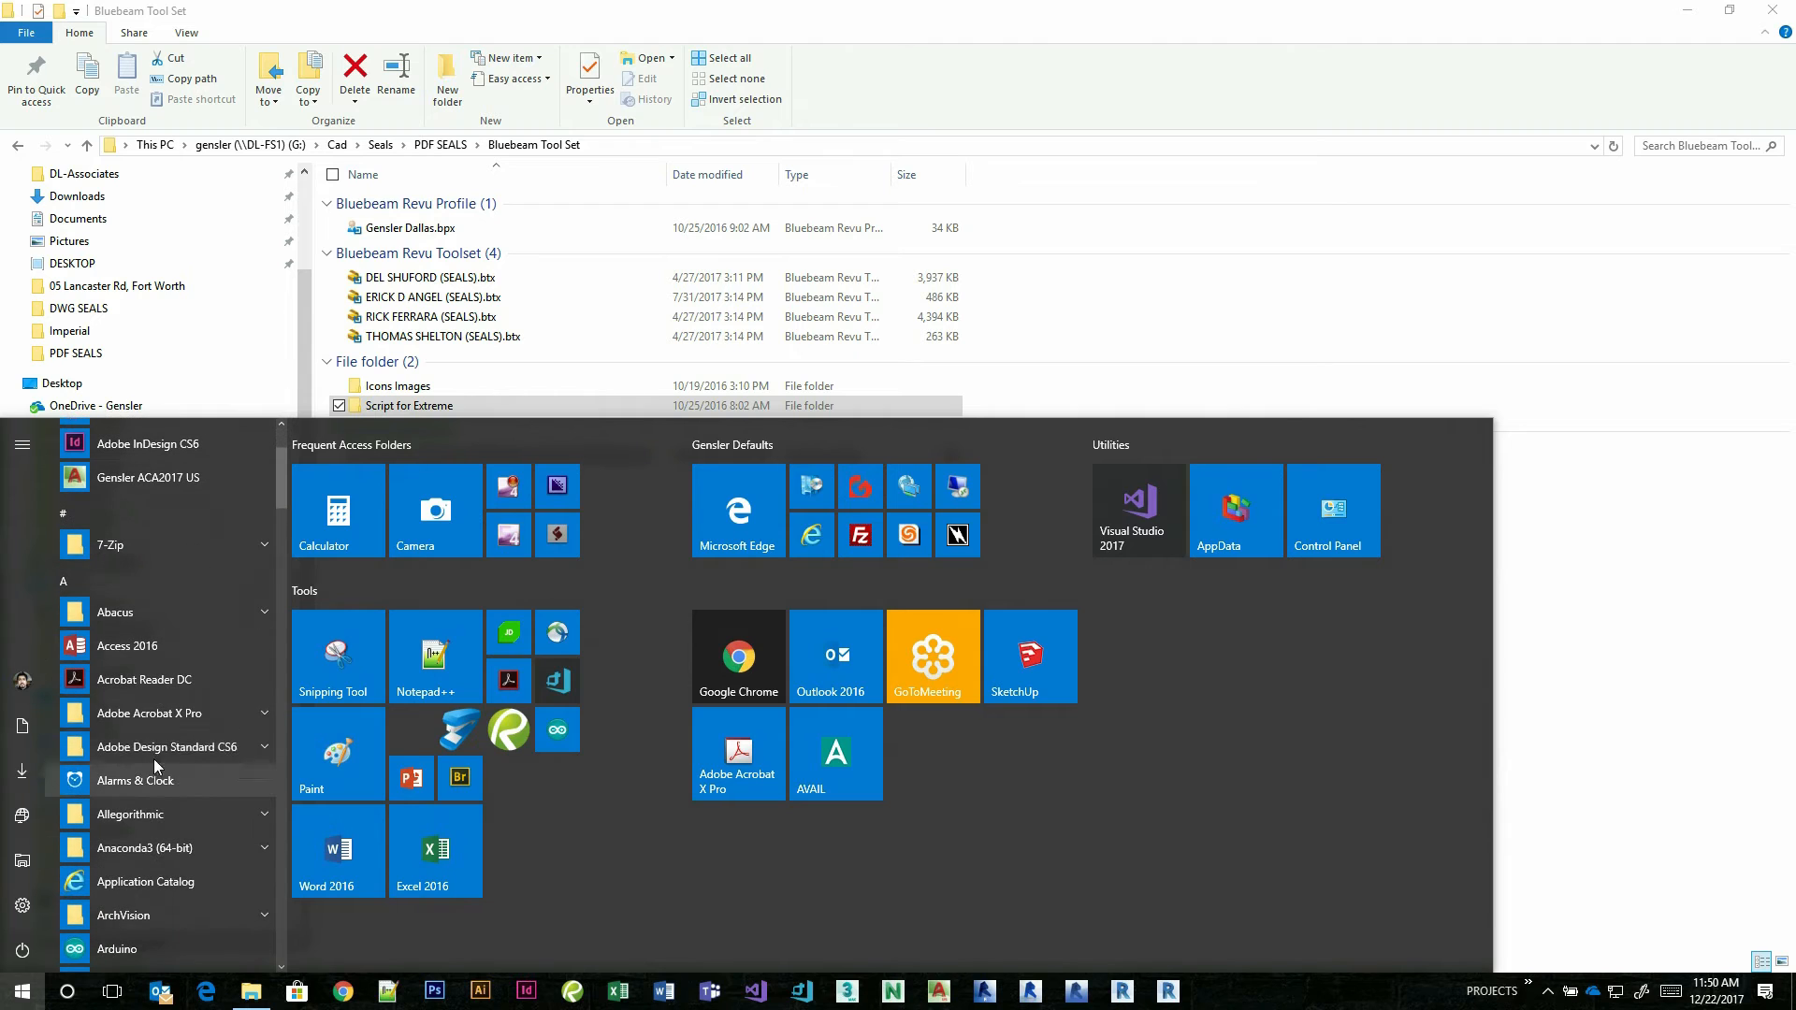
click(147, 715)
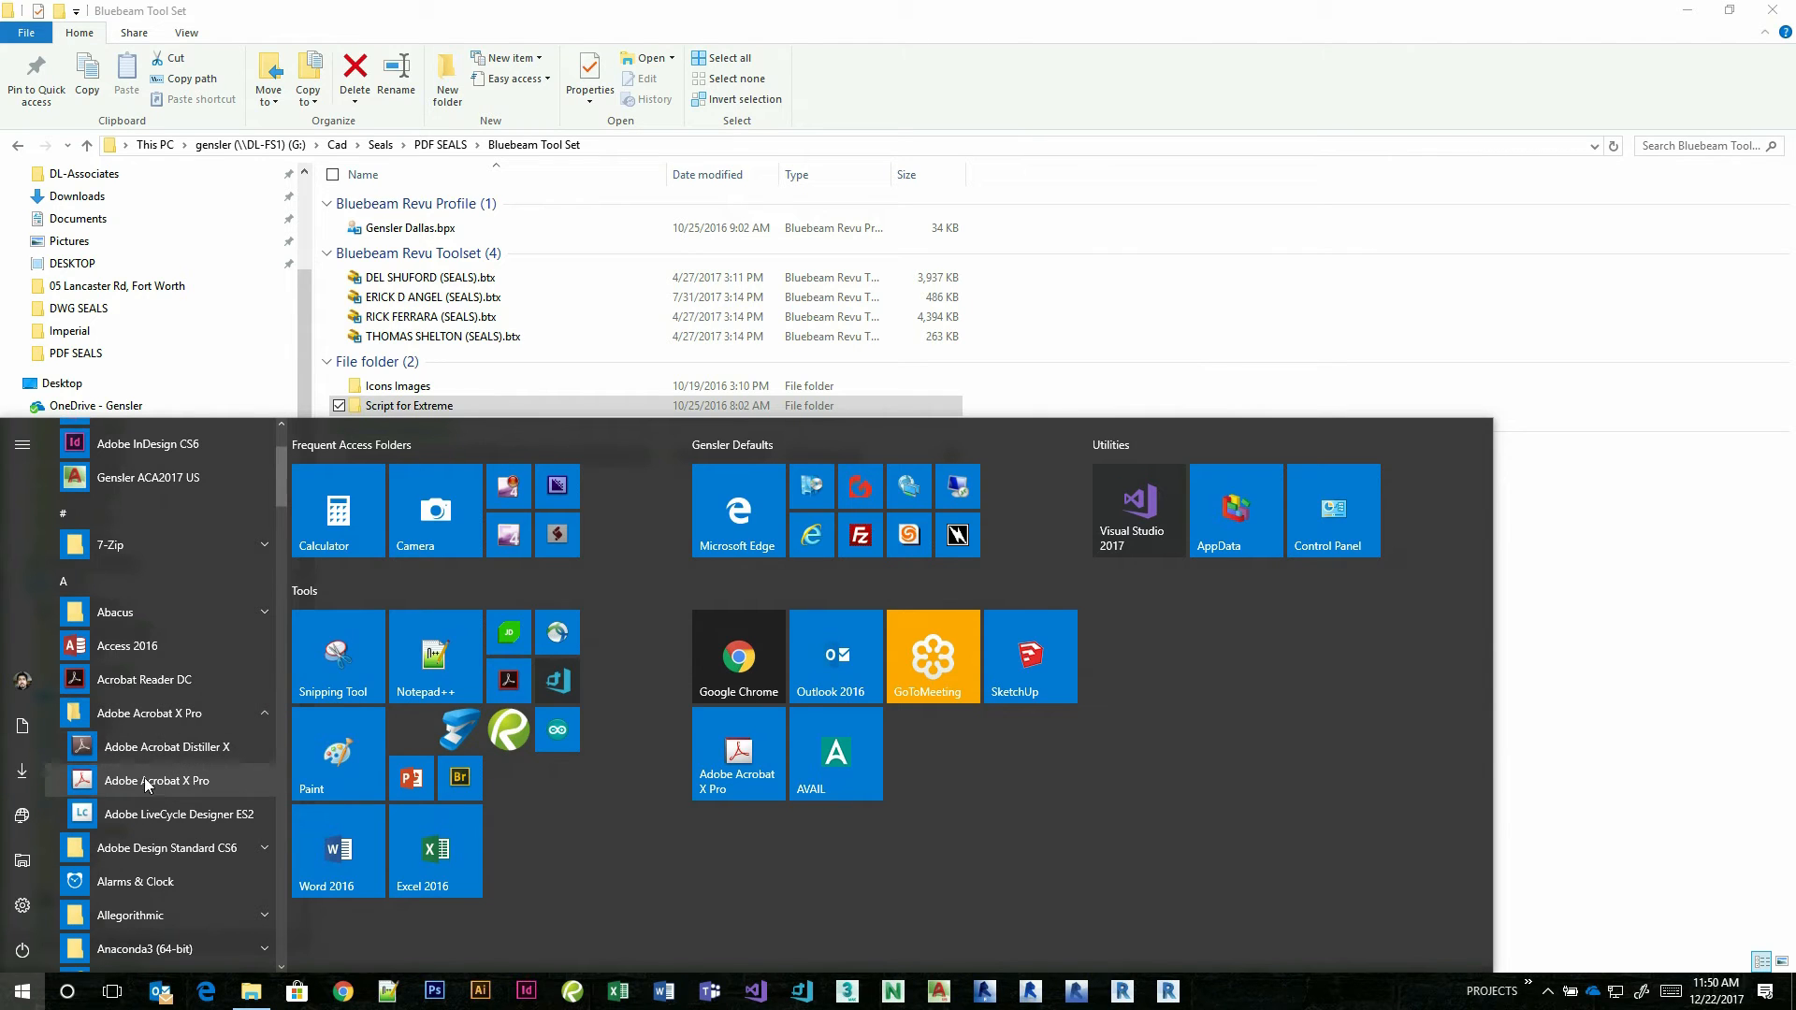
click(171, 782)
click(676, 618)
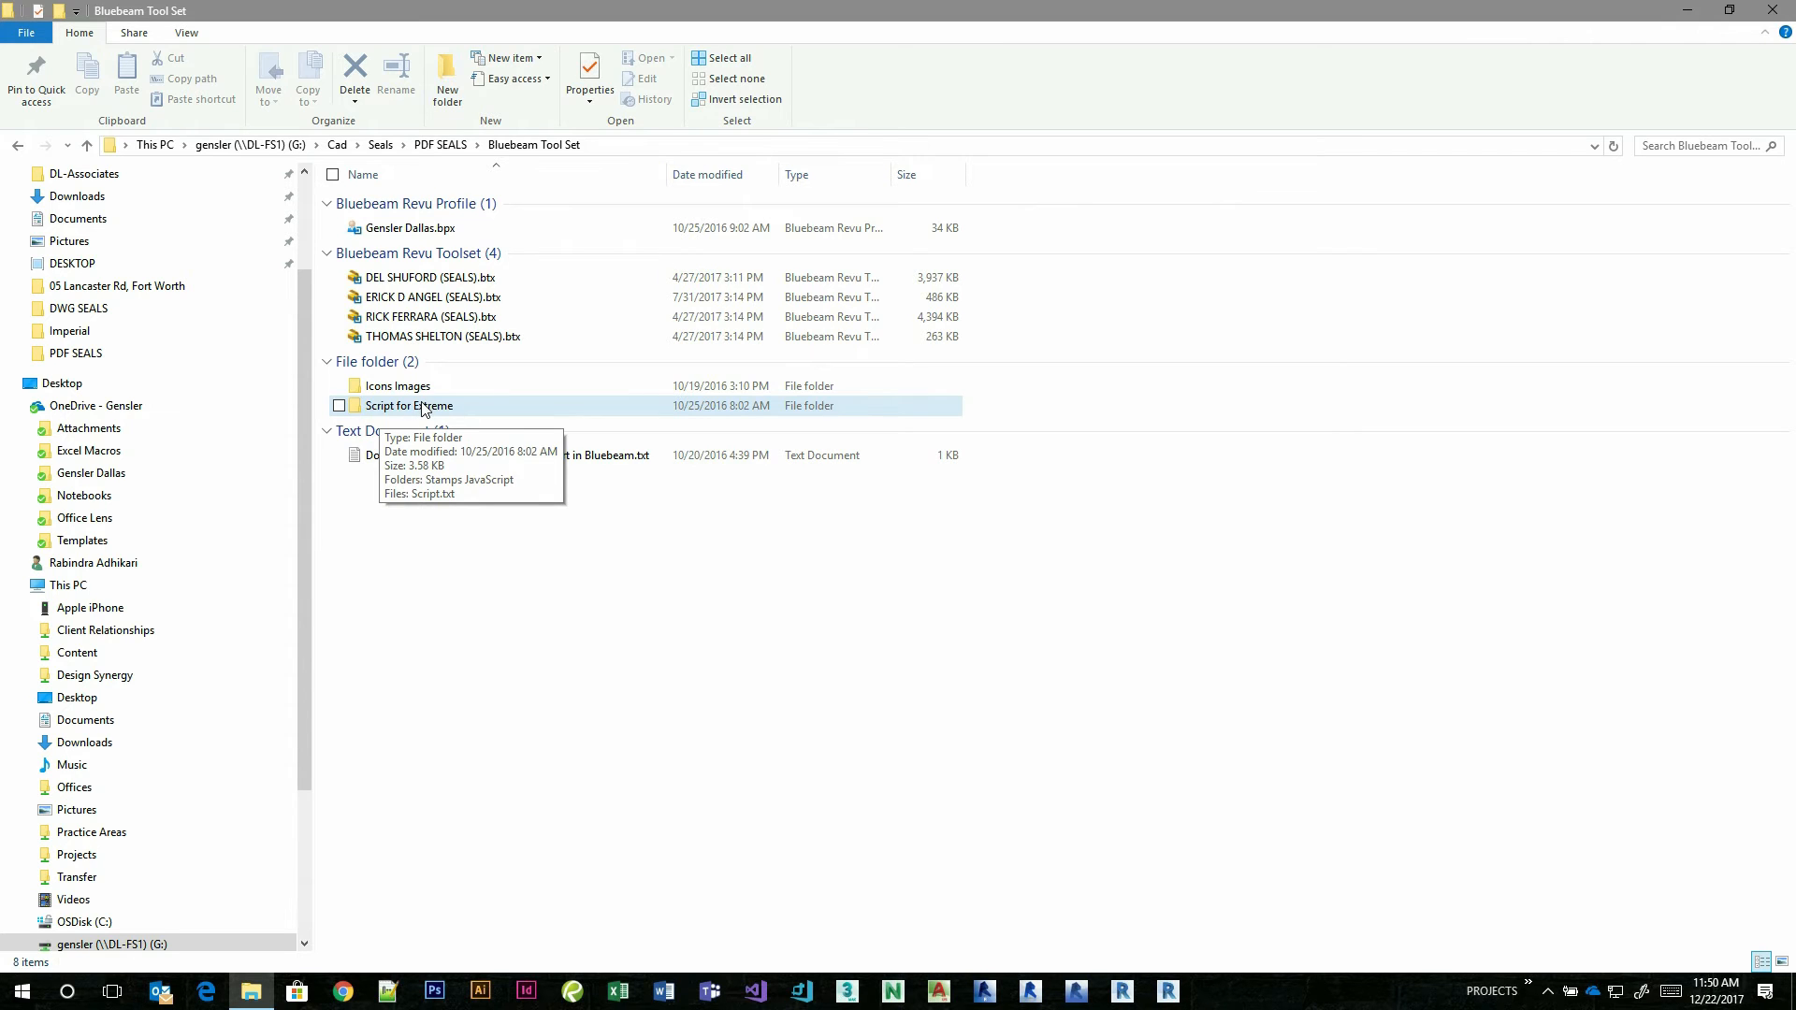
Open the Stamps JavaScript folder inside Script for Extreme.
double_click(422, 407)
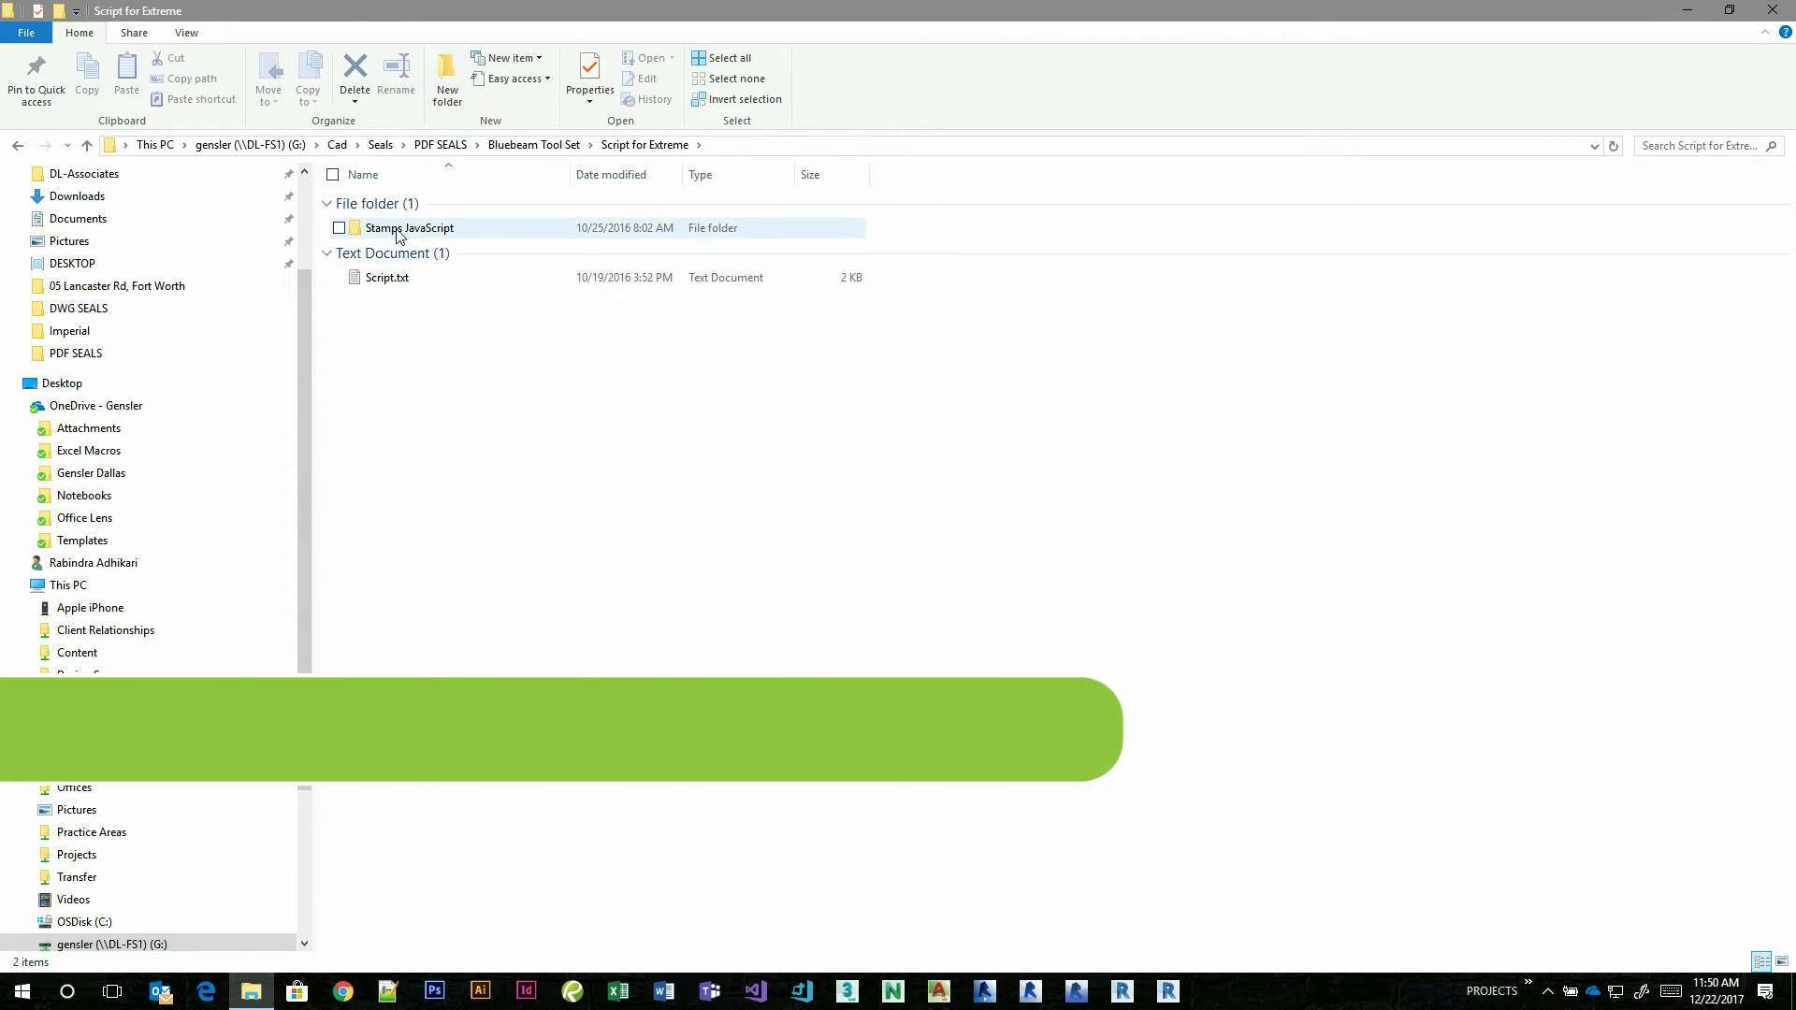
double_click(396, 230)
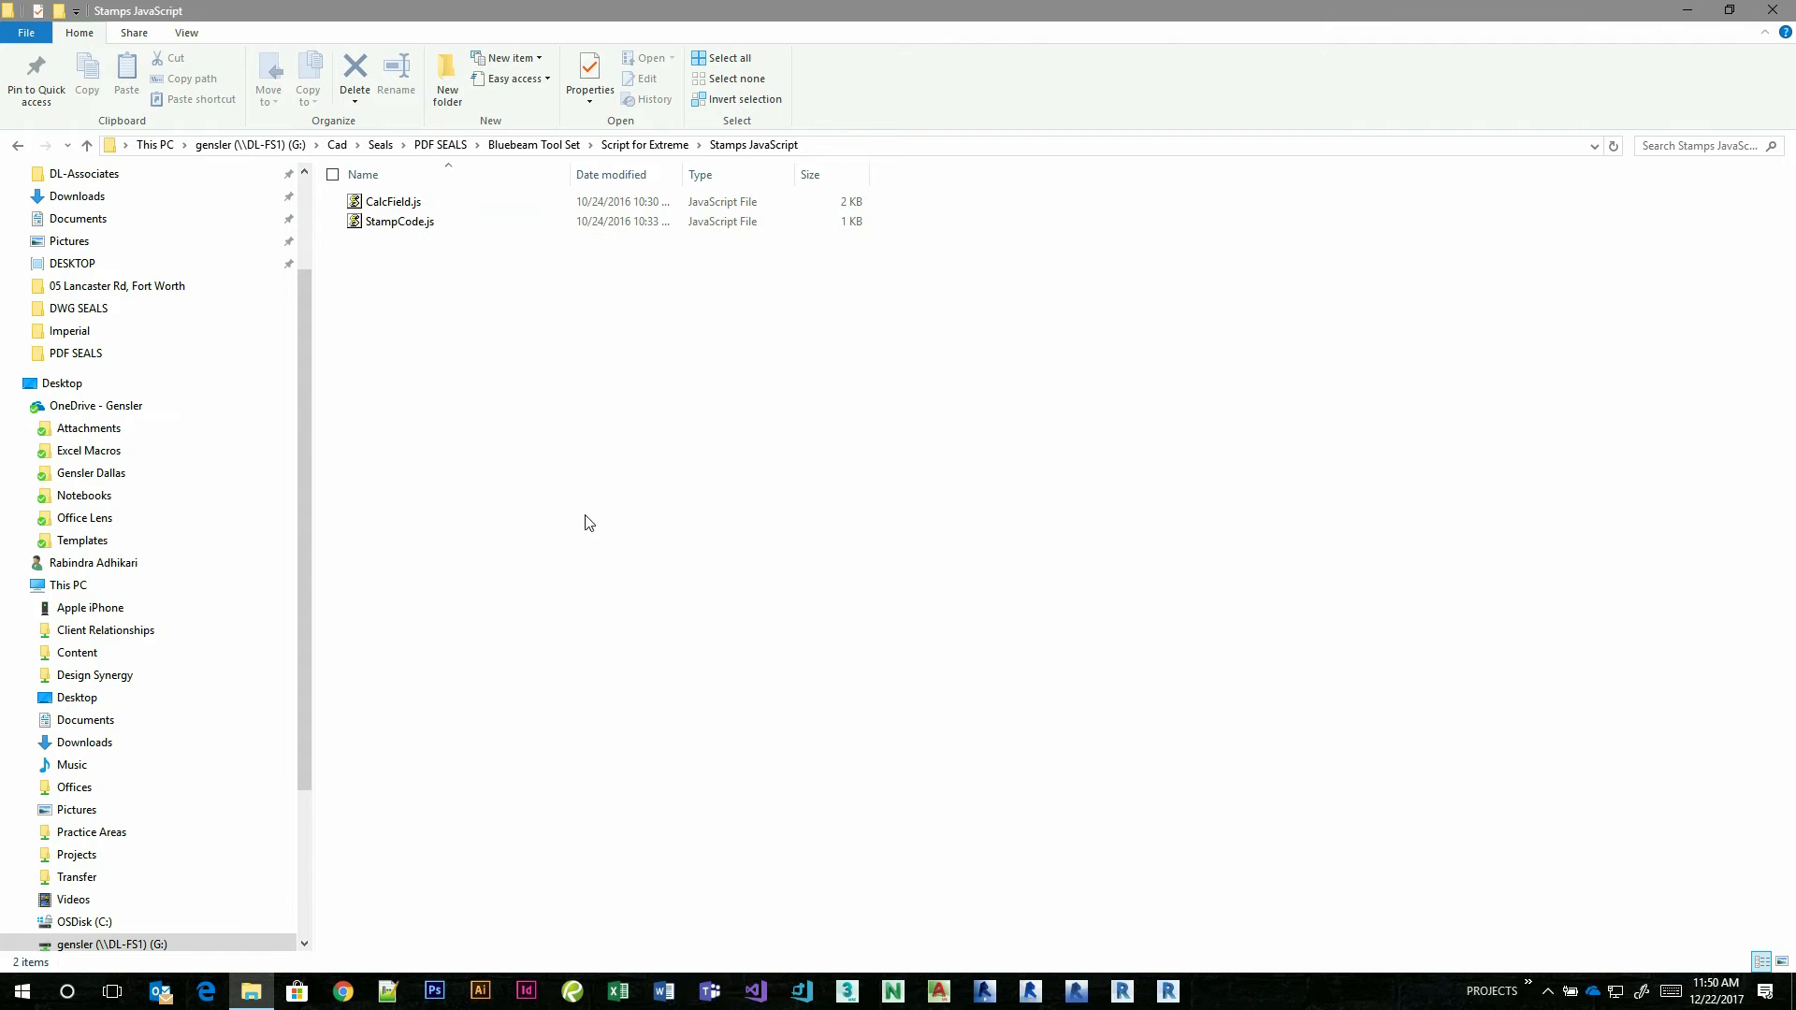
Open the Shared Computers folder and start the remote desktop connection to the Bluebeam Extreme computer.
click(25, 993)
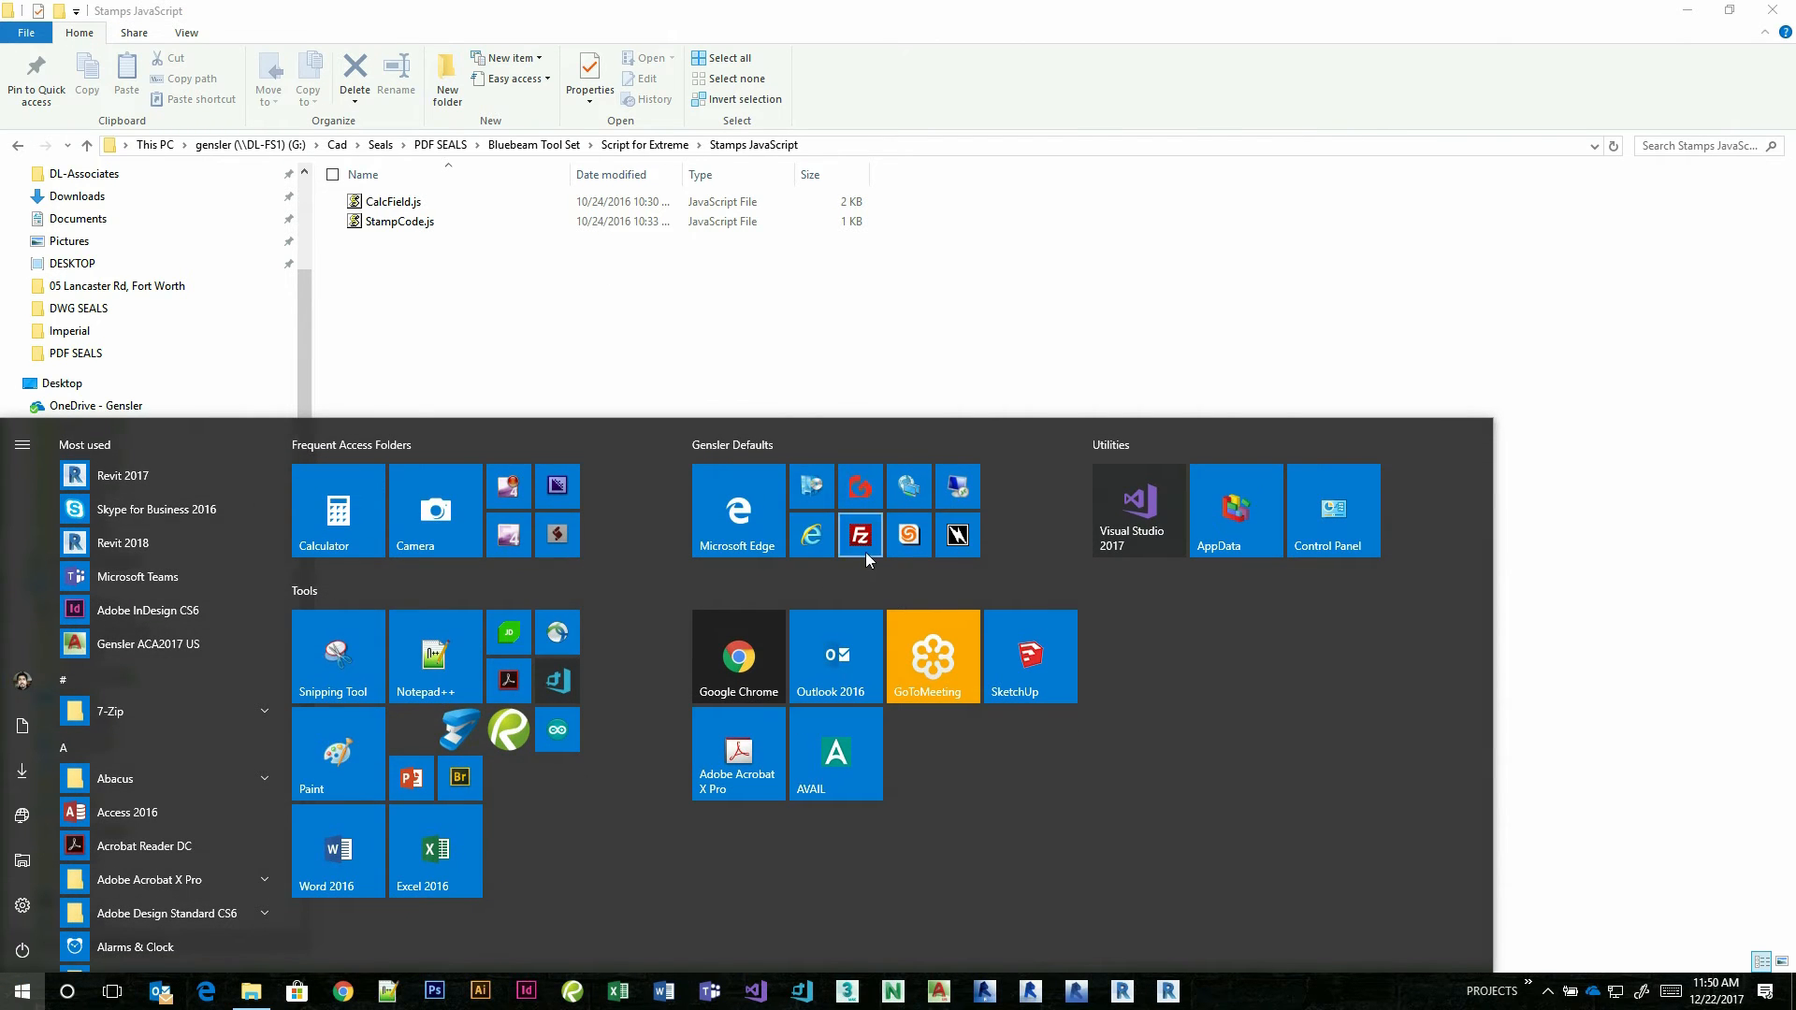
click(910, 496)
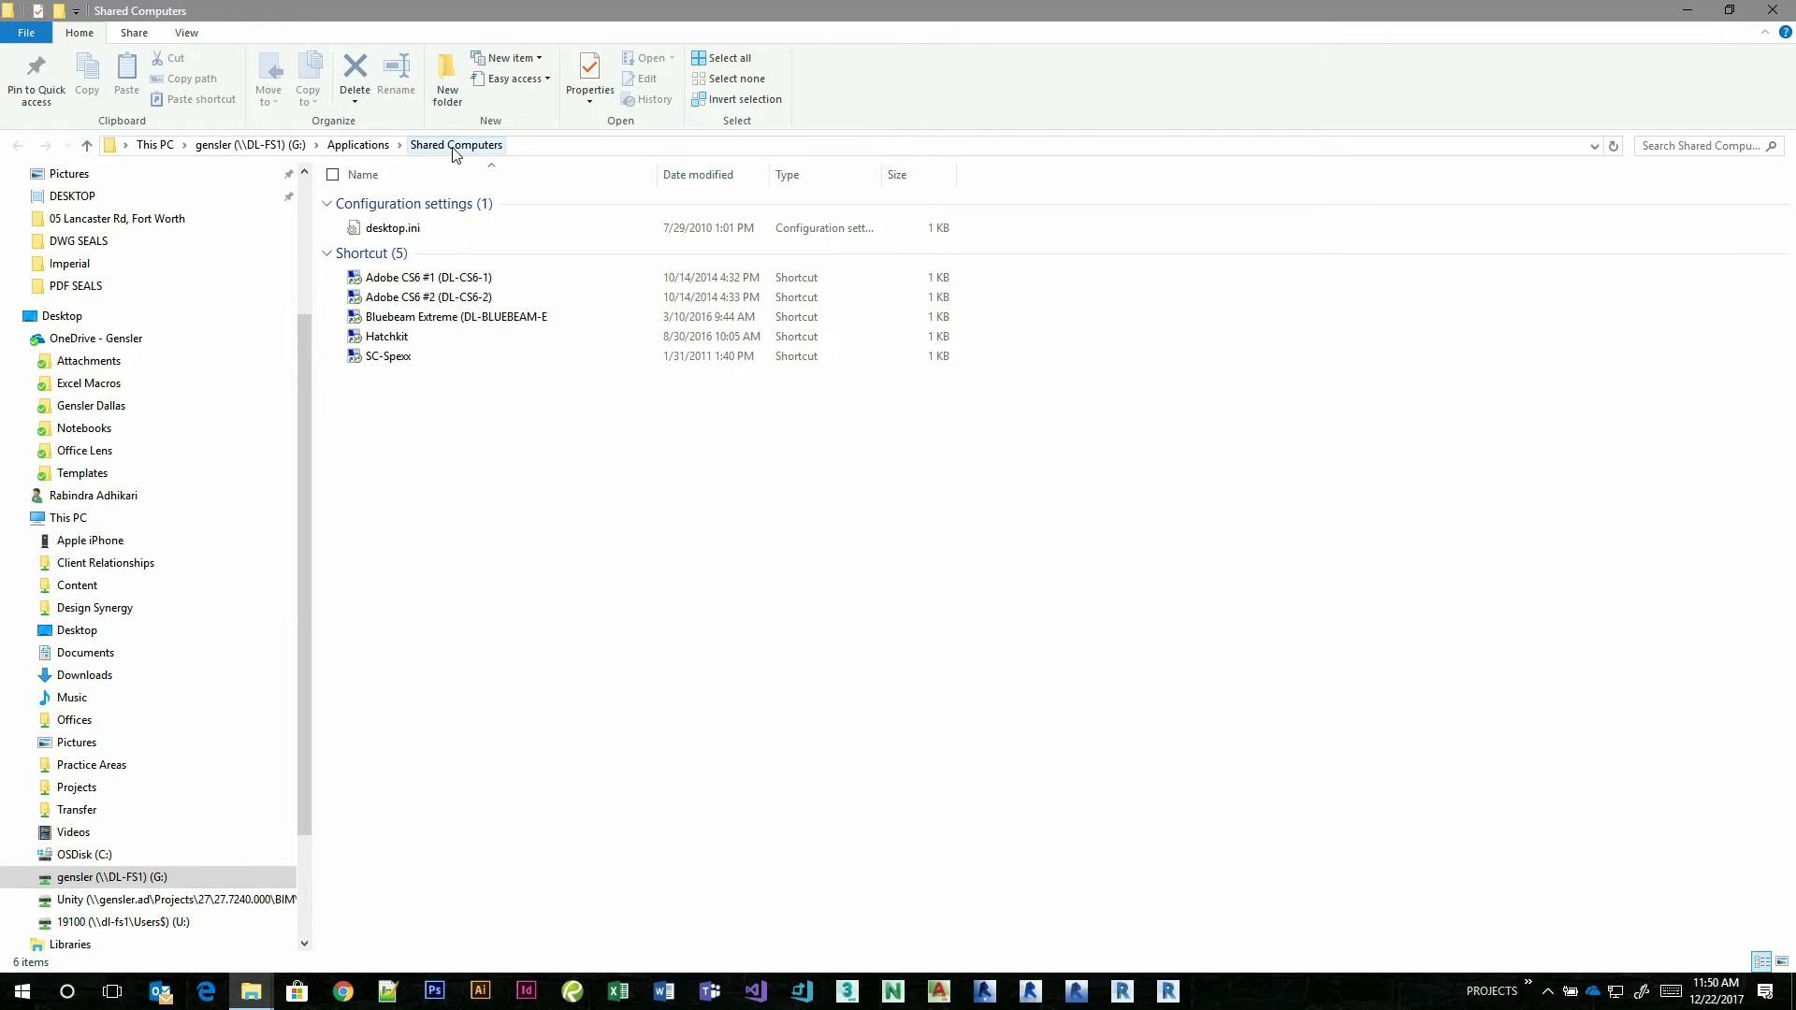
click(423, 319)
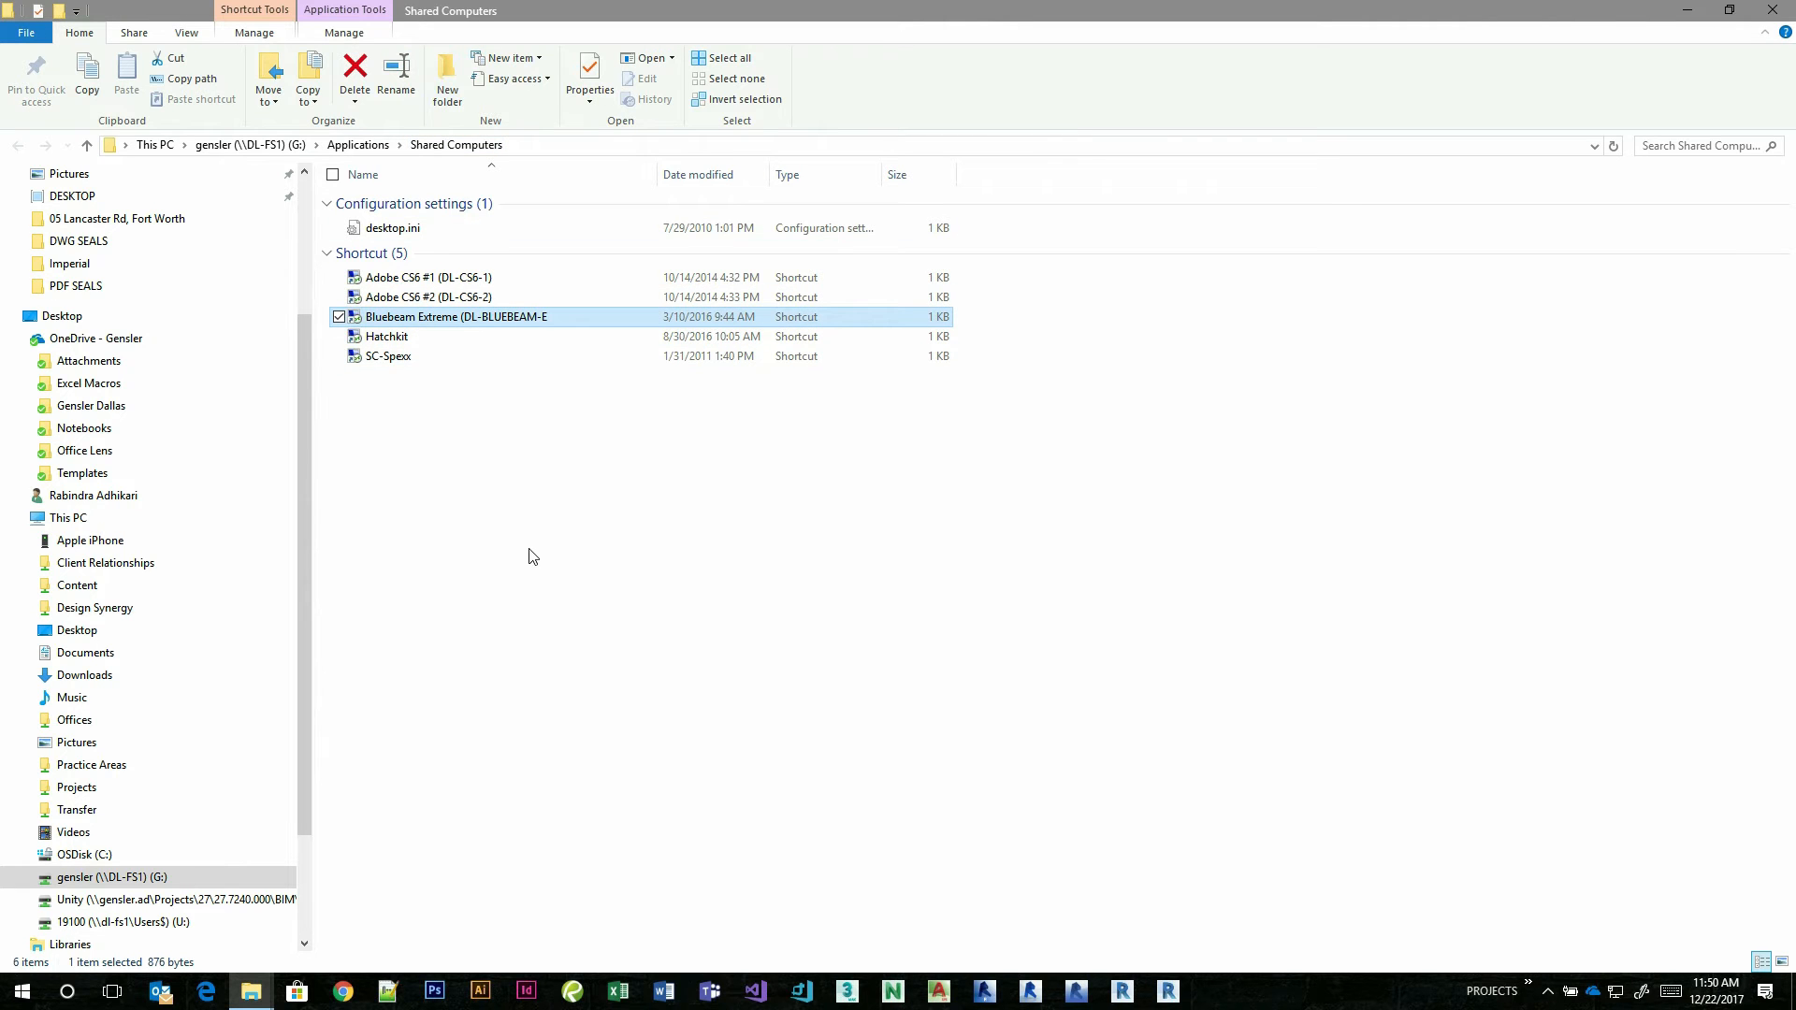
double_click(448, 321)
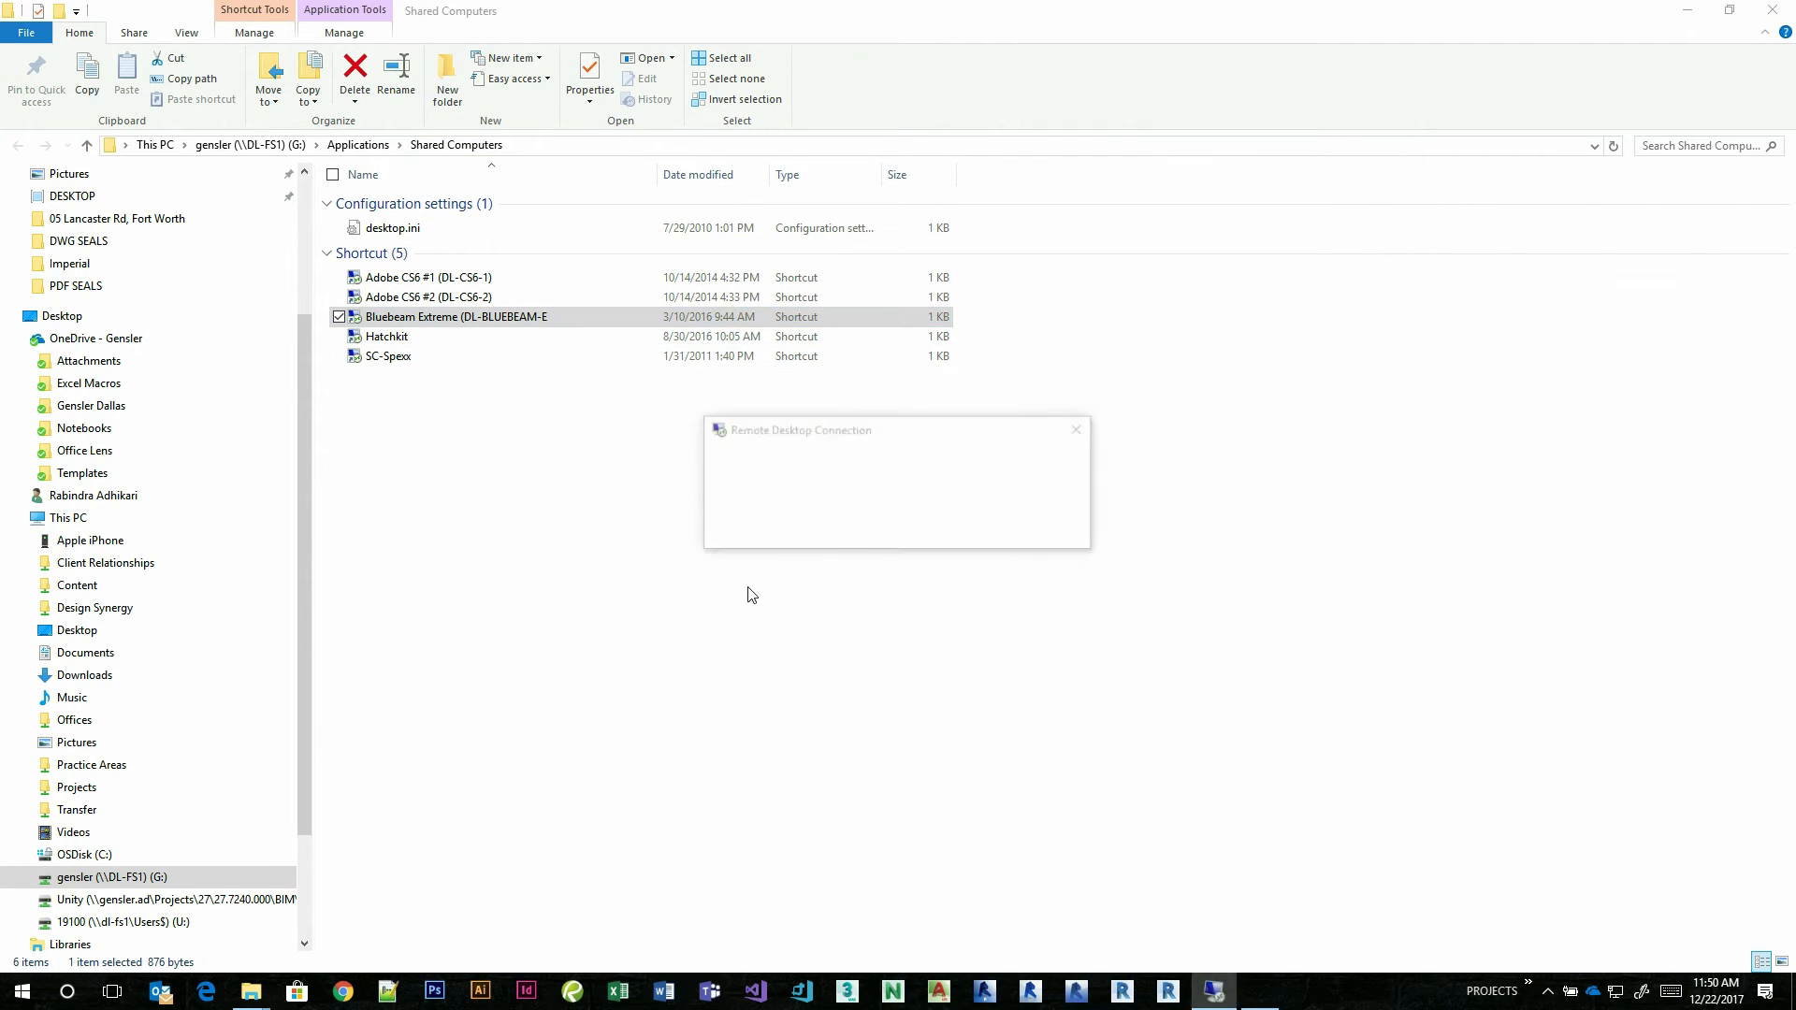
Enter the account password in the Windows Security prompt and sign in to the remote computer.
text(••••••••••••••••)
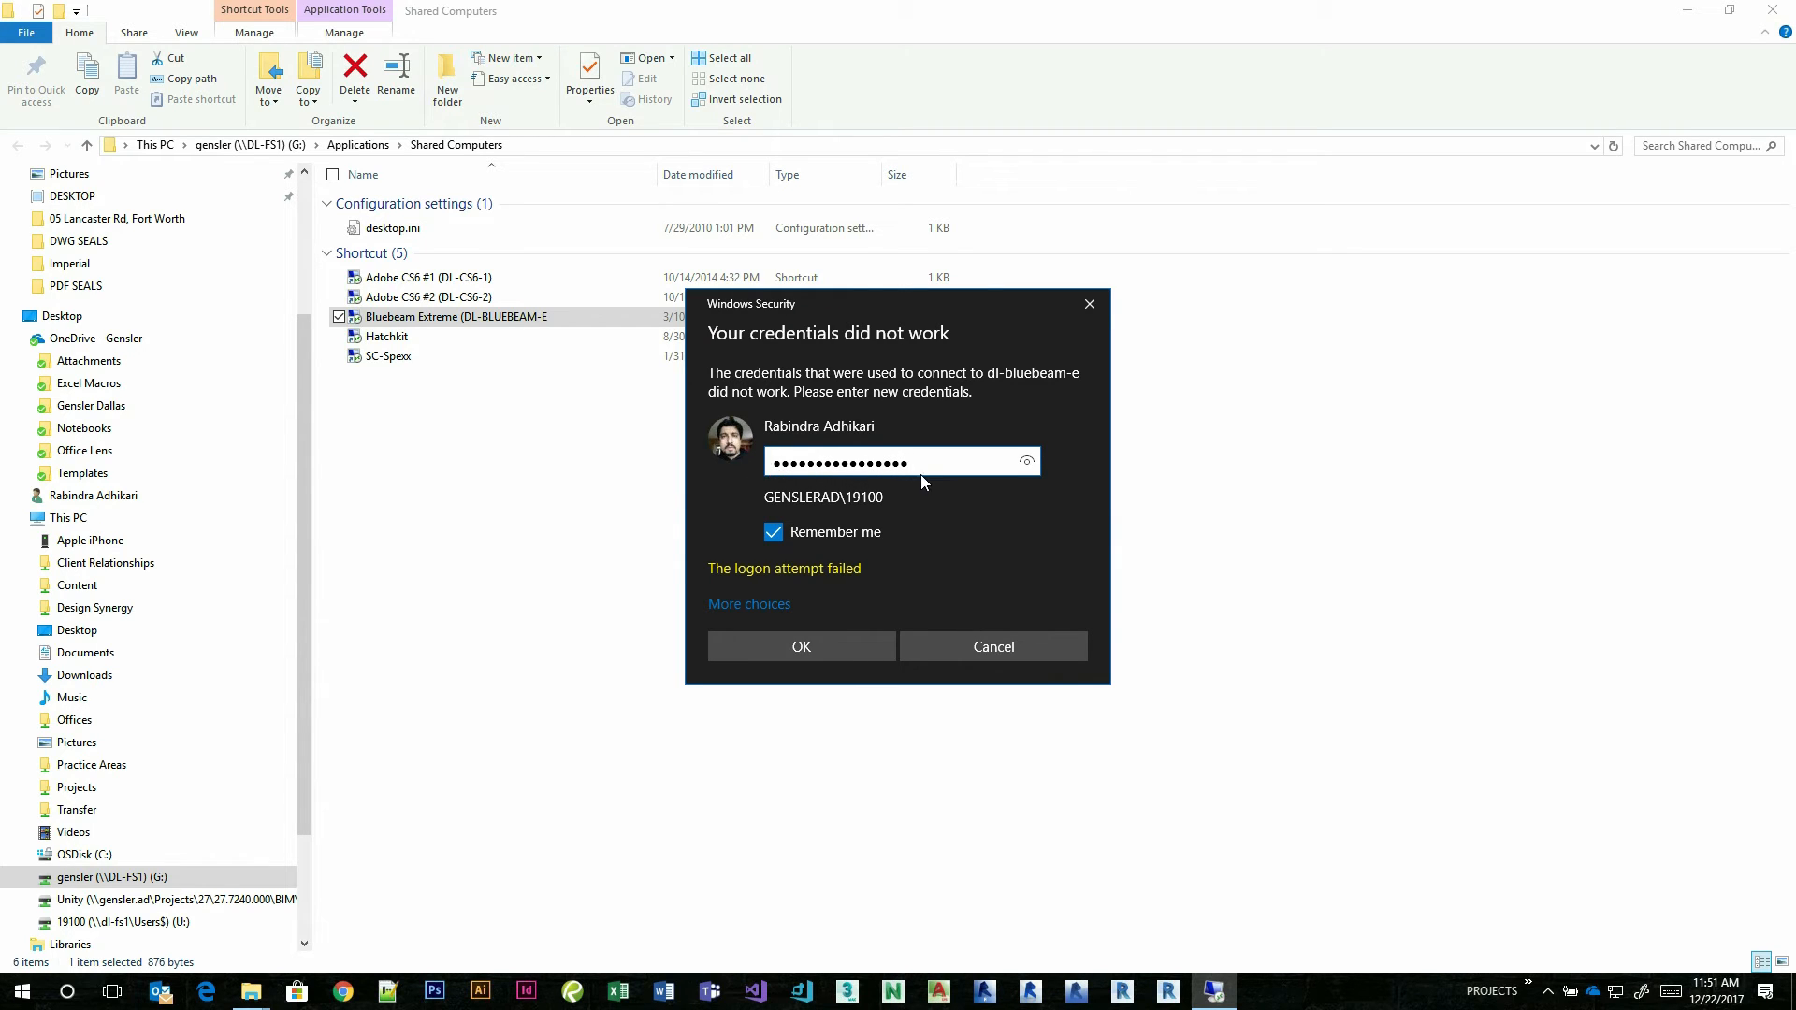
click(819, 647)
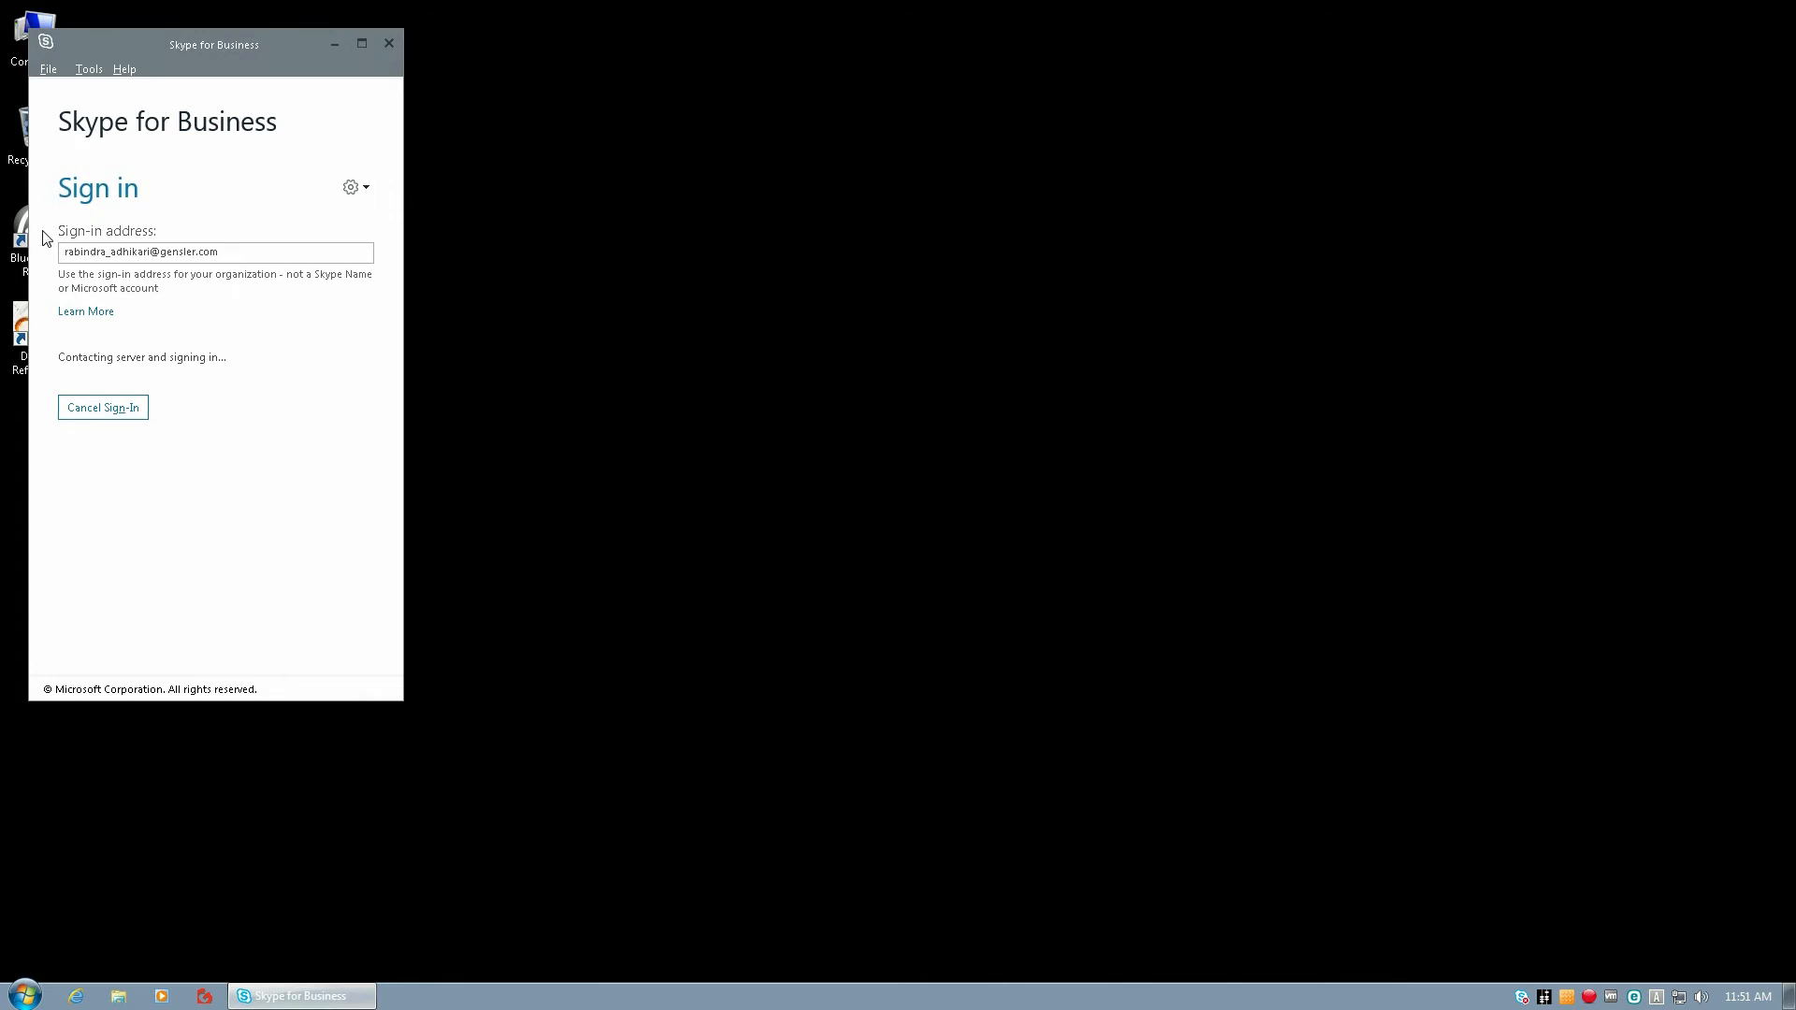
Close the Skype for Business sign-in window on the remote desktop and quit the program completely.
click(390, 42)
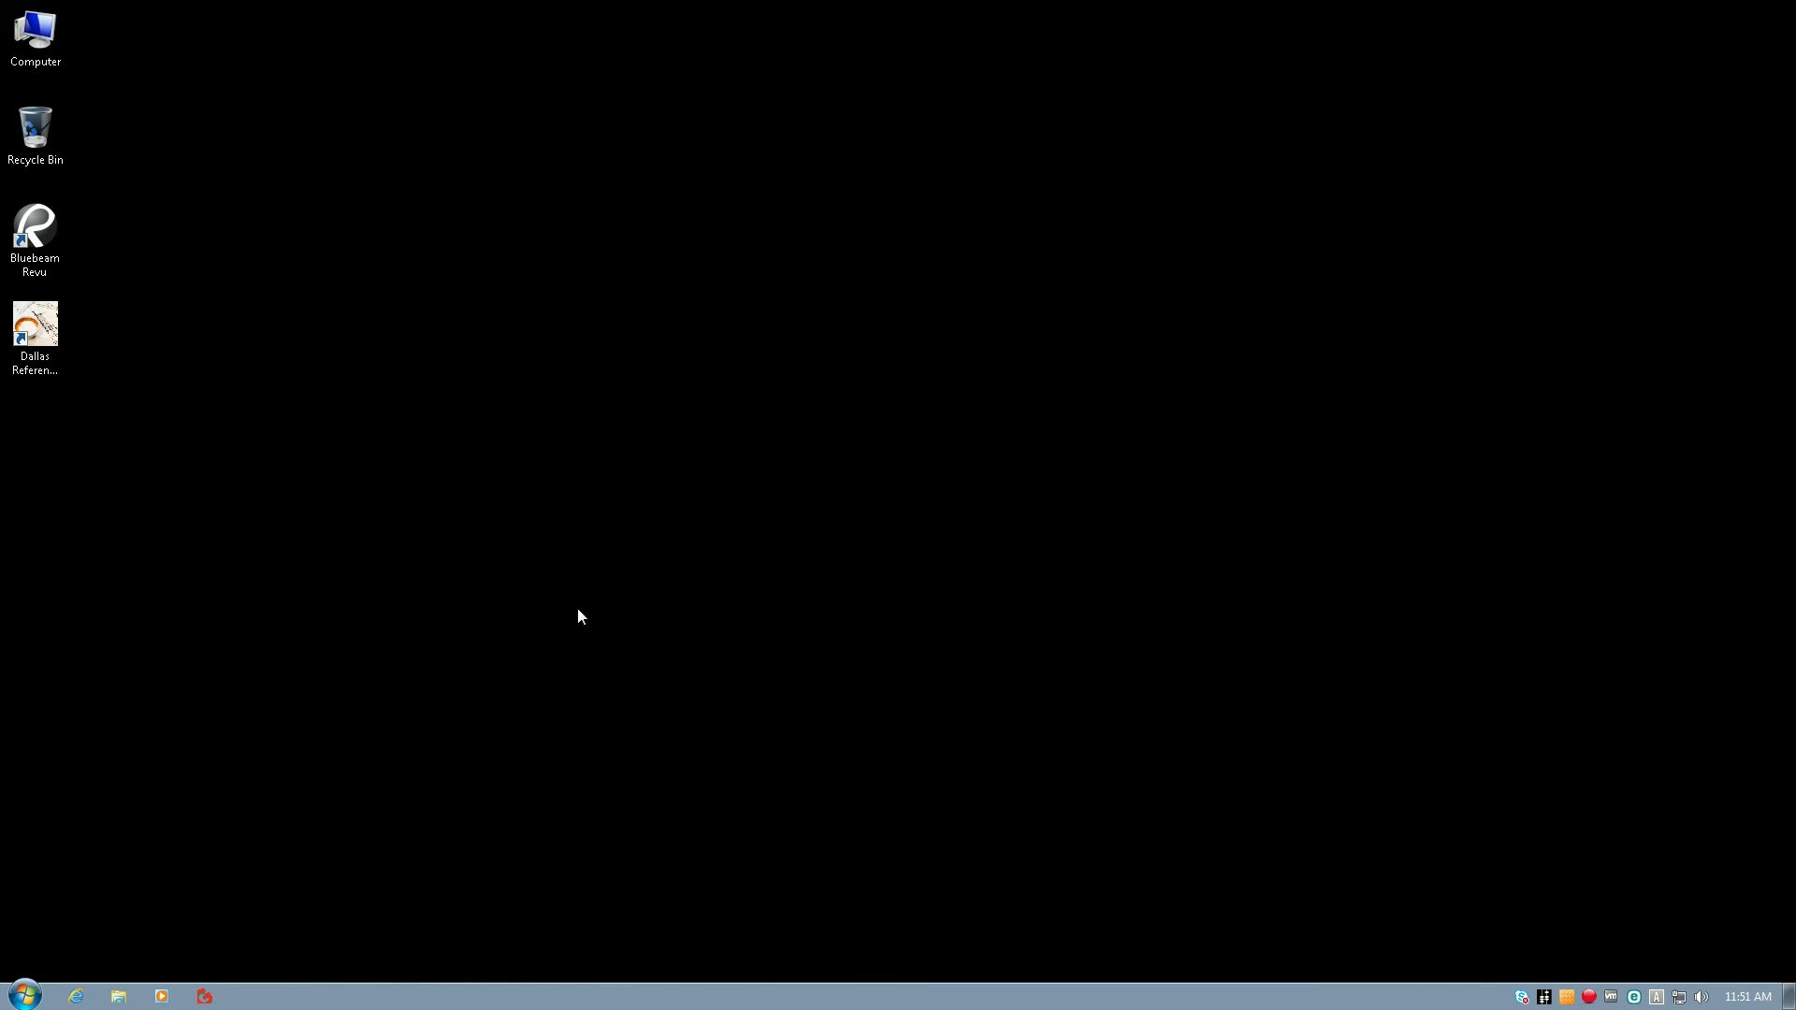
right_click(1521, 998)
click(1417, 982)
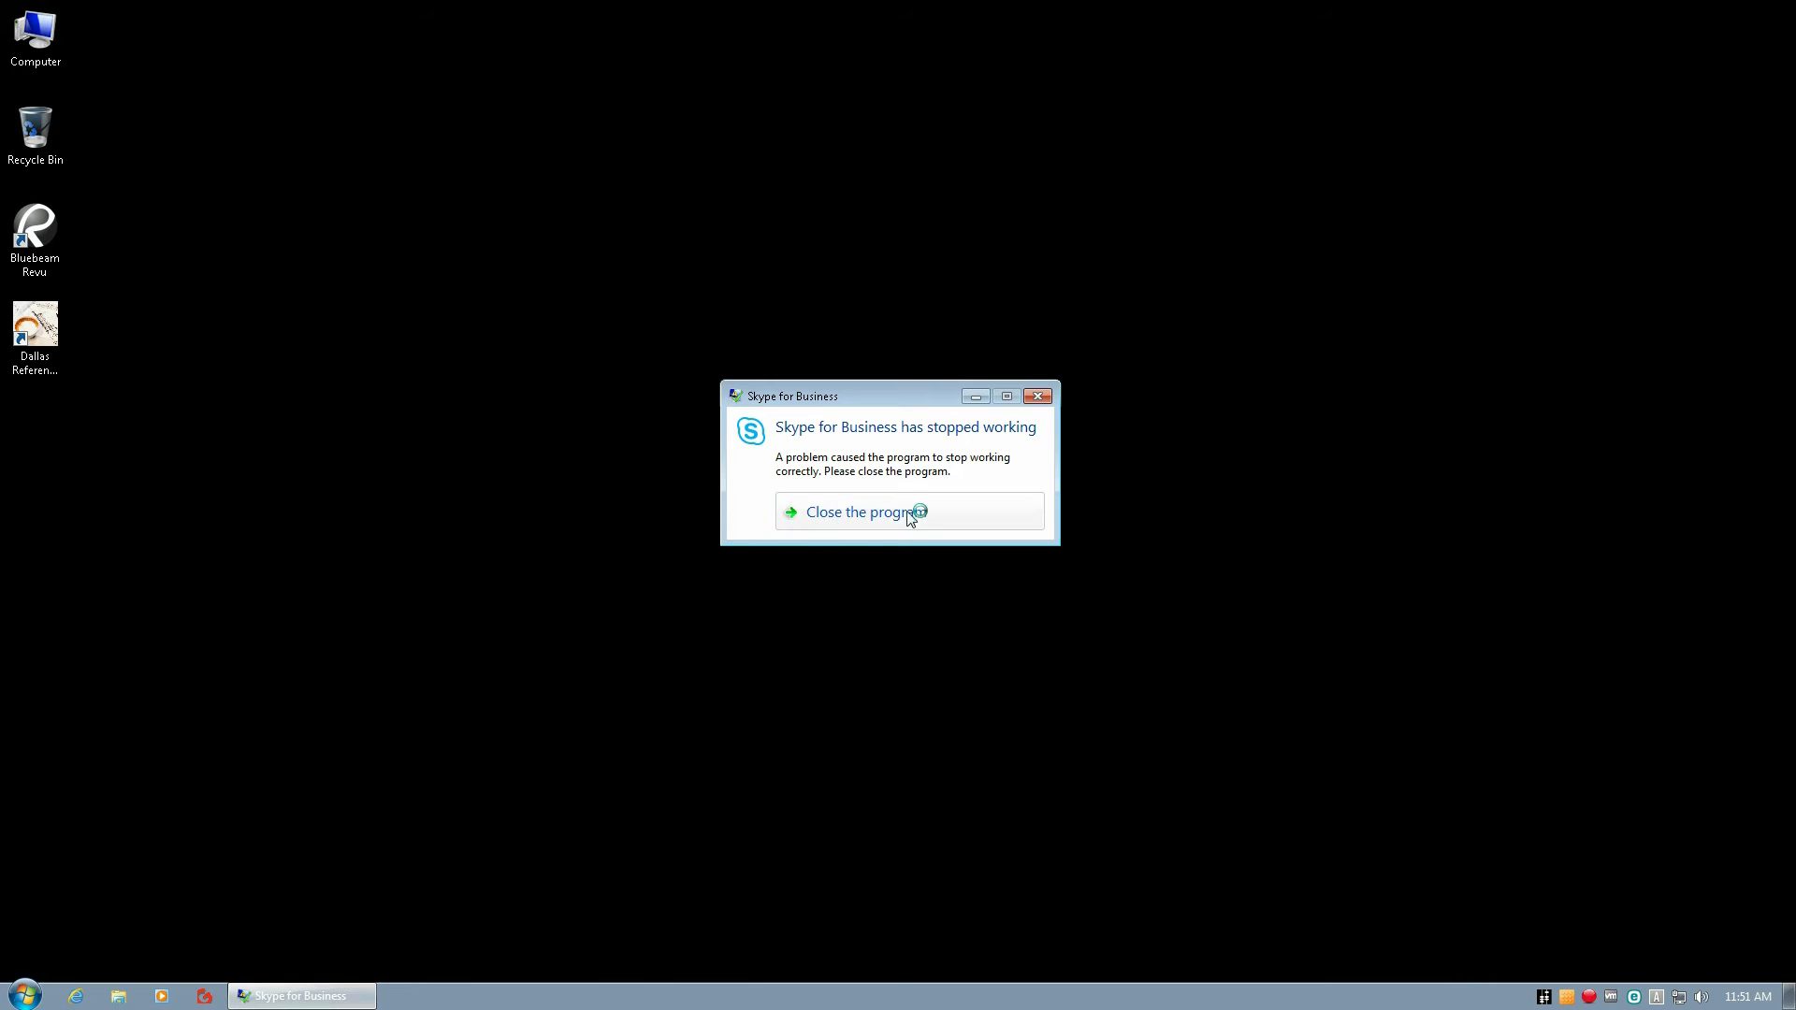
click(917, 515)
Launch Bluebeam Revu on the remote desktop, switch from the JavaScript console to the markups list, and collapse that panel.
double_click(36, 229)
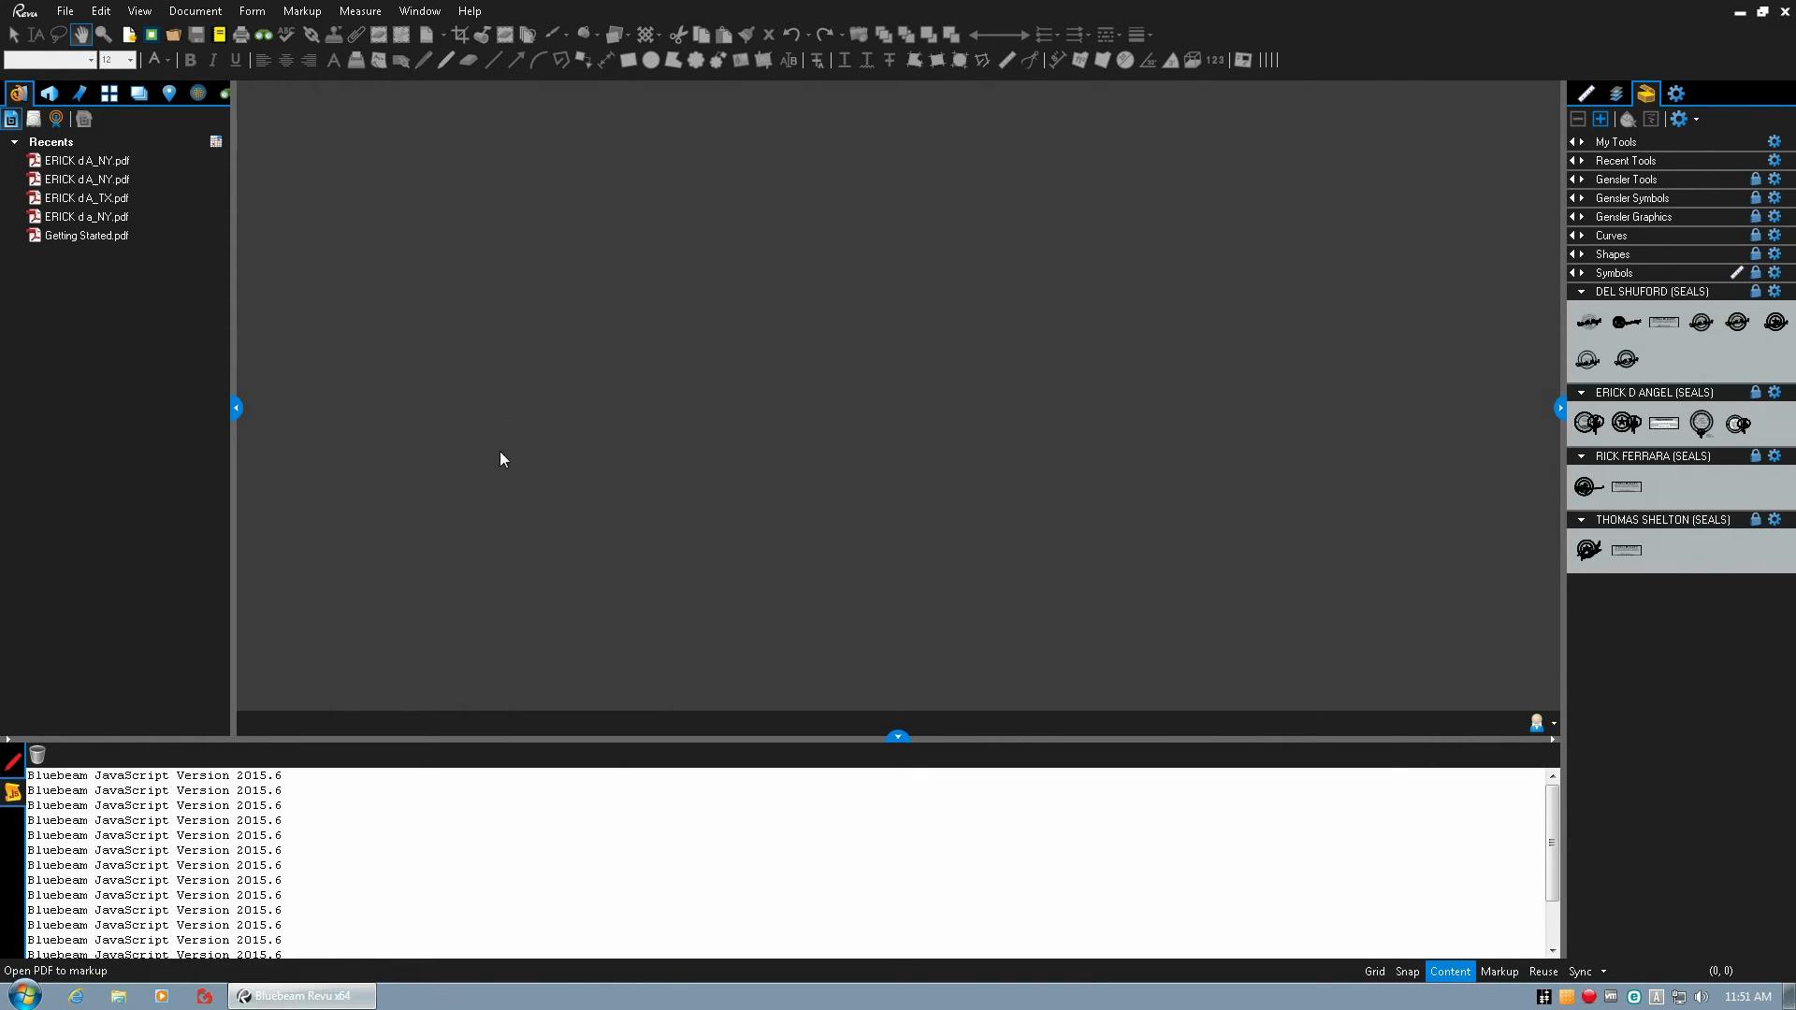
click(14, 763)
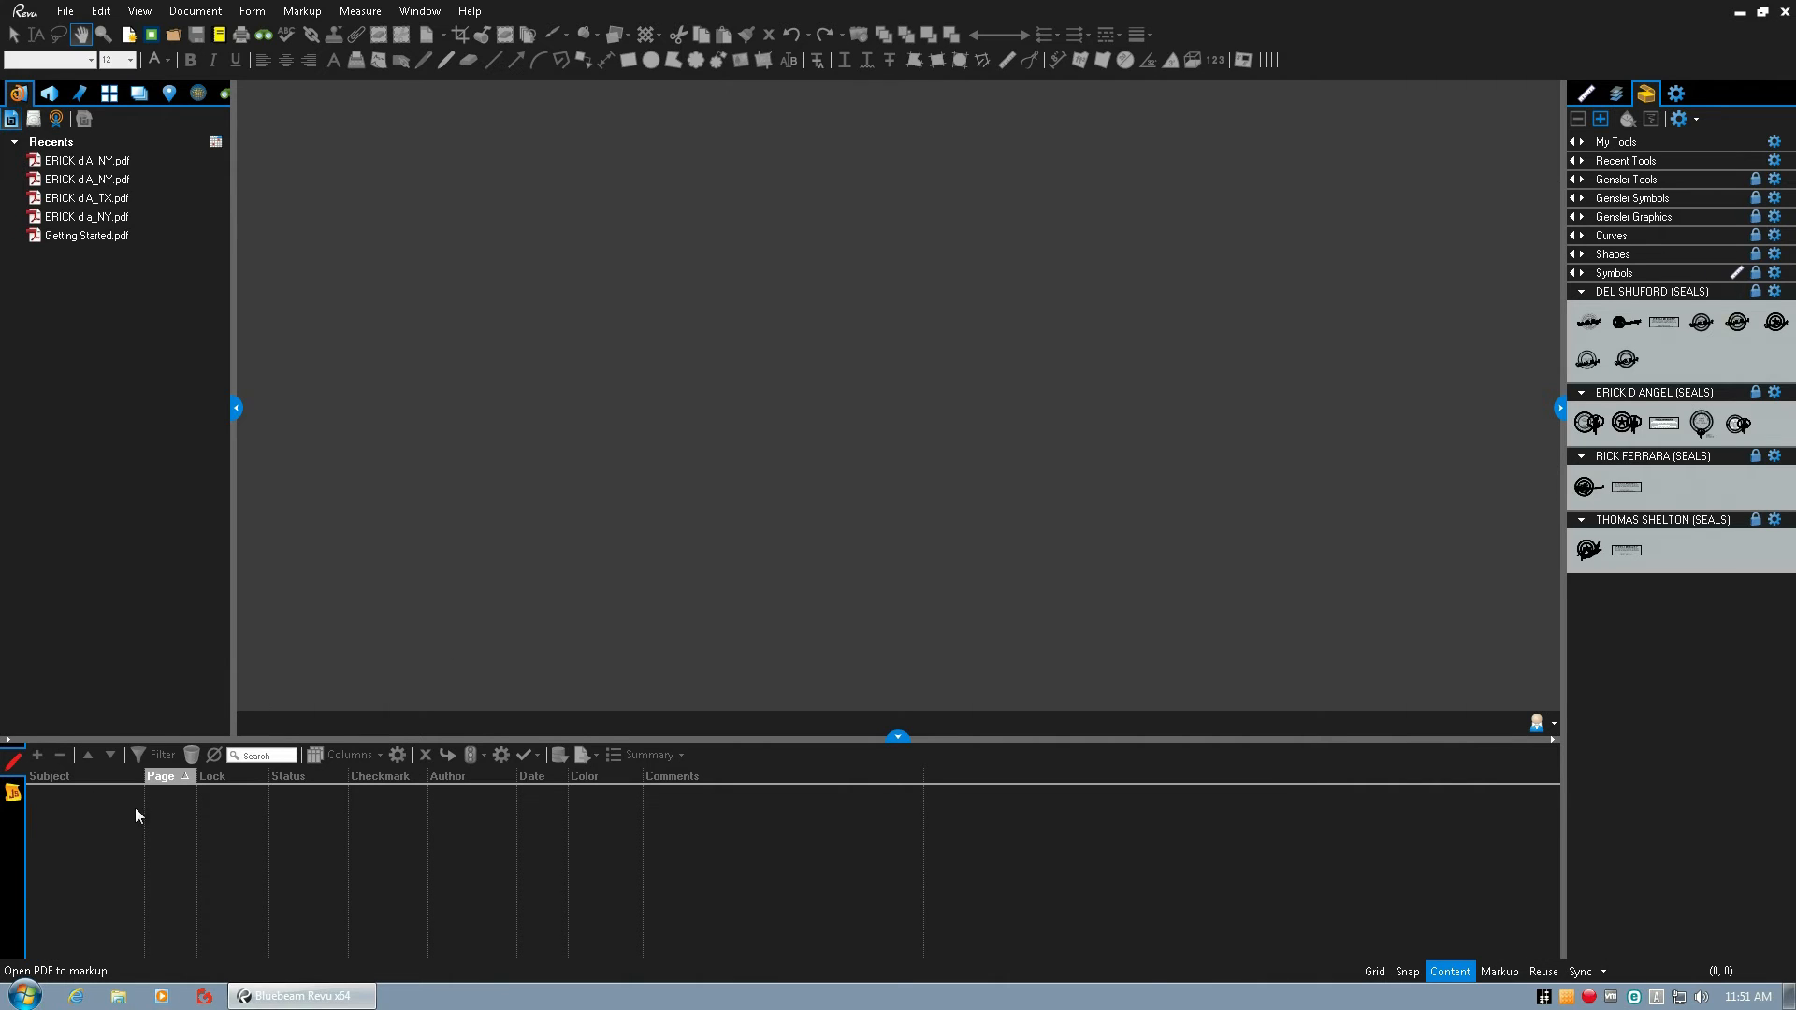
click(898, 738)
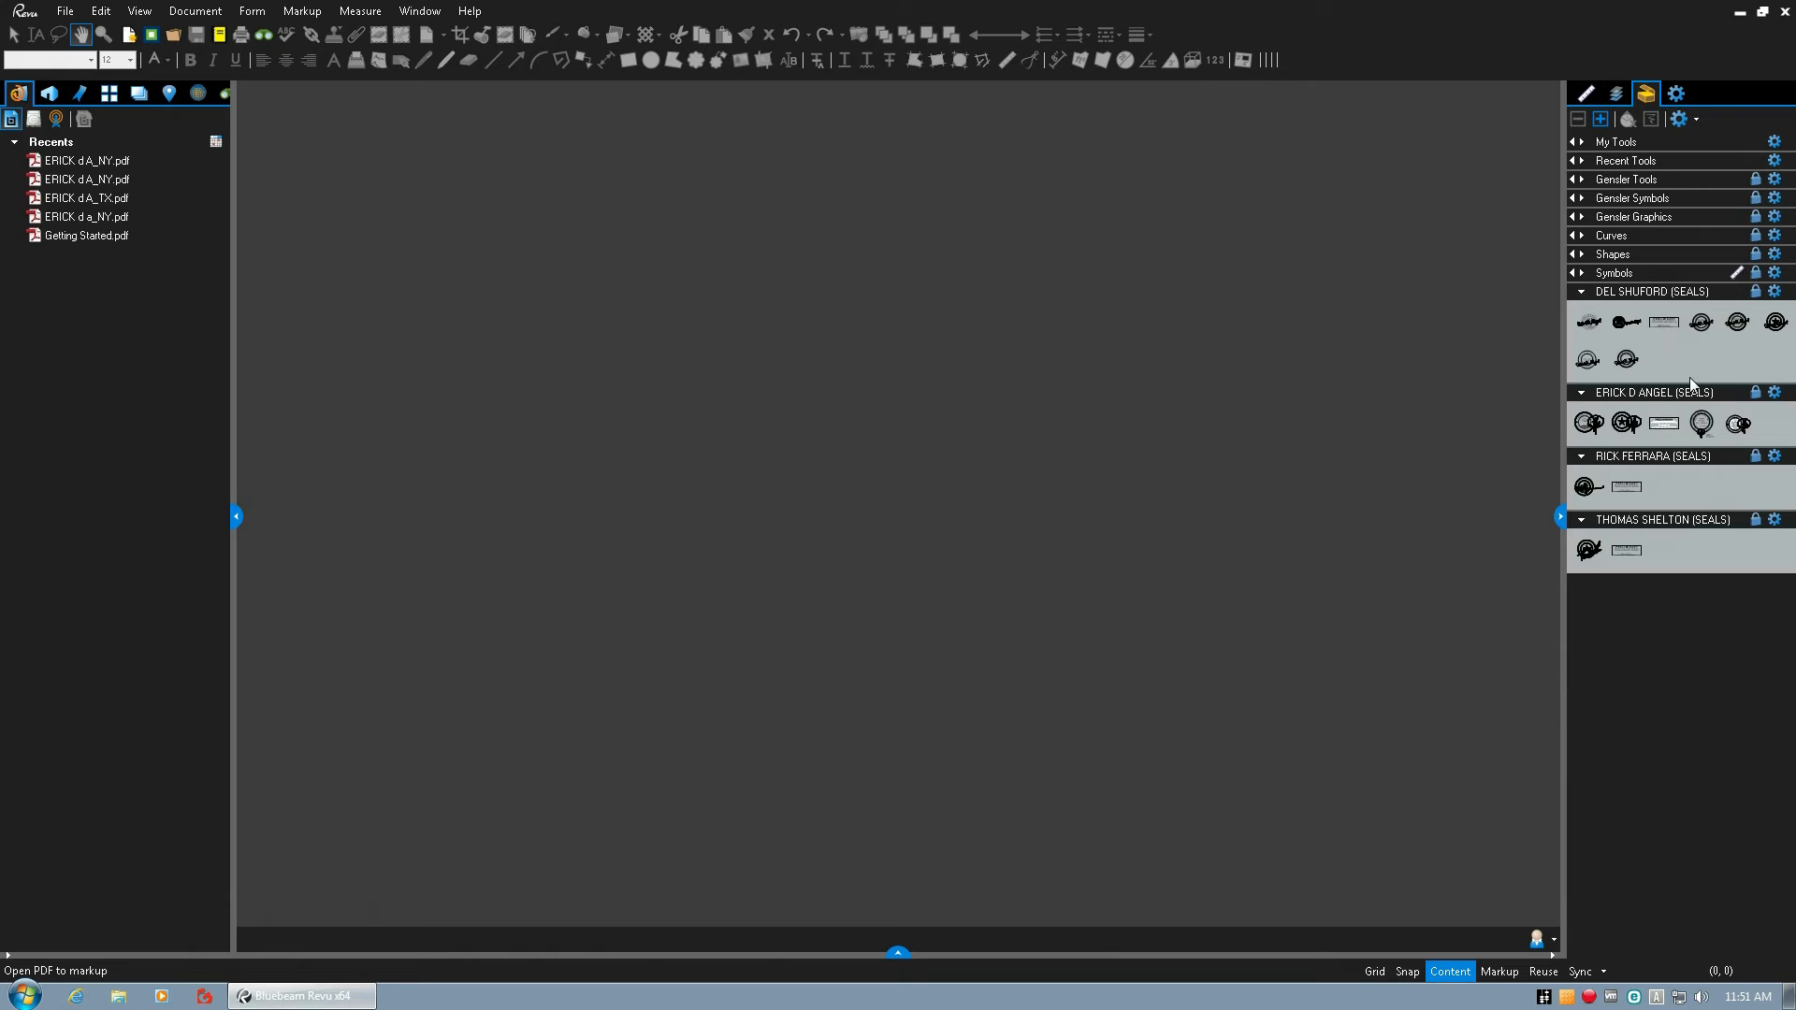
Look over the form and JavaScript commands available in Revu Extreme without choosing any.
click(196, 13)
mouse_move(249, 13)
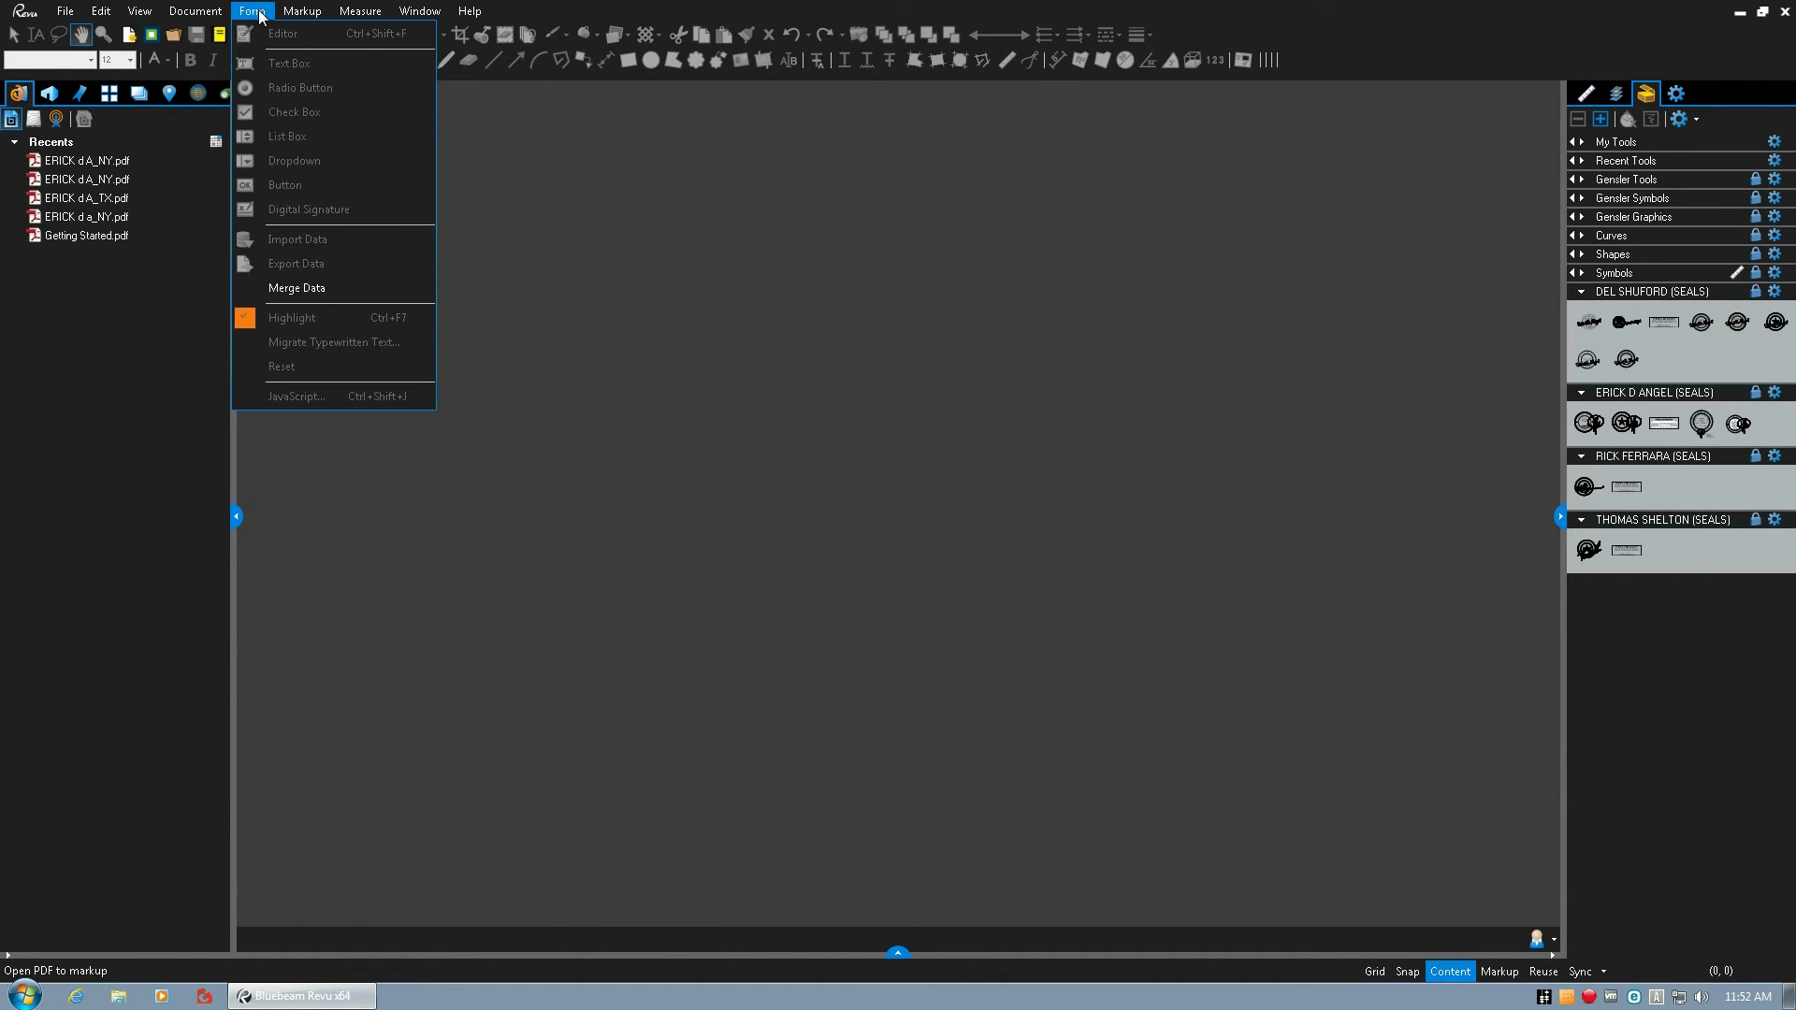
click(635, 328)
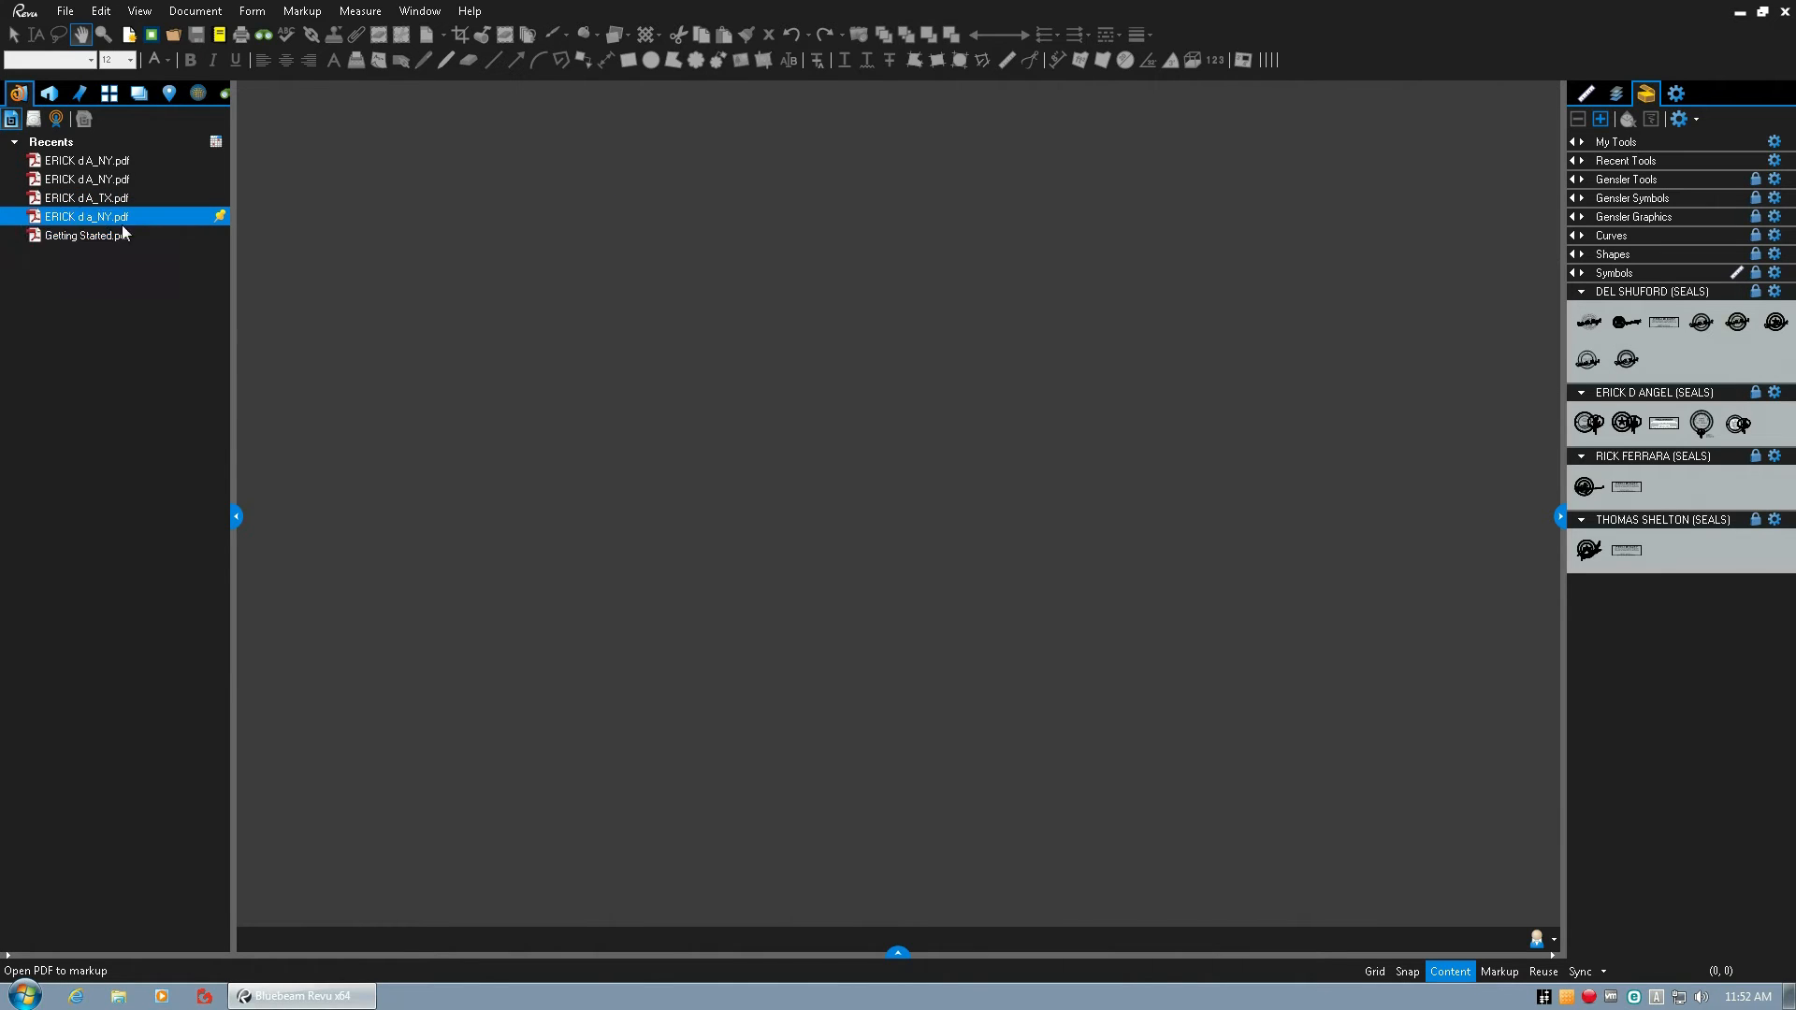
Open the New York architect seal PDF from the recent files and inspect its seal and signature up close.
mouse_move(71, 165)
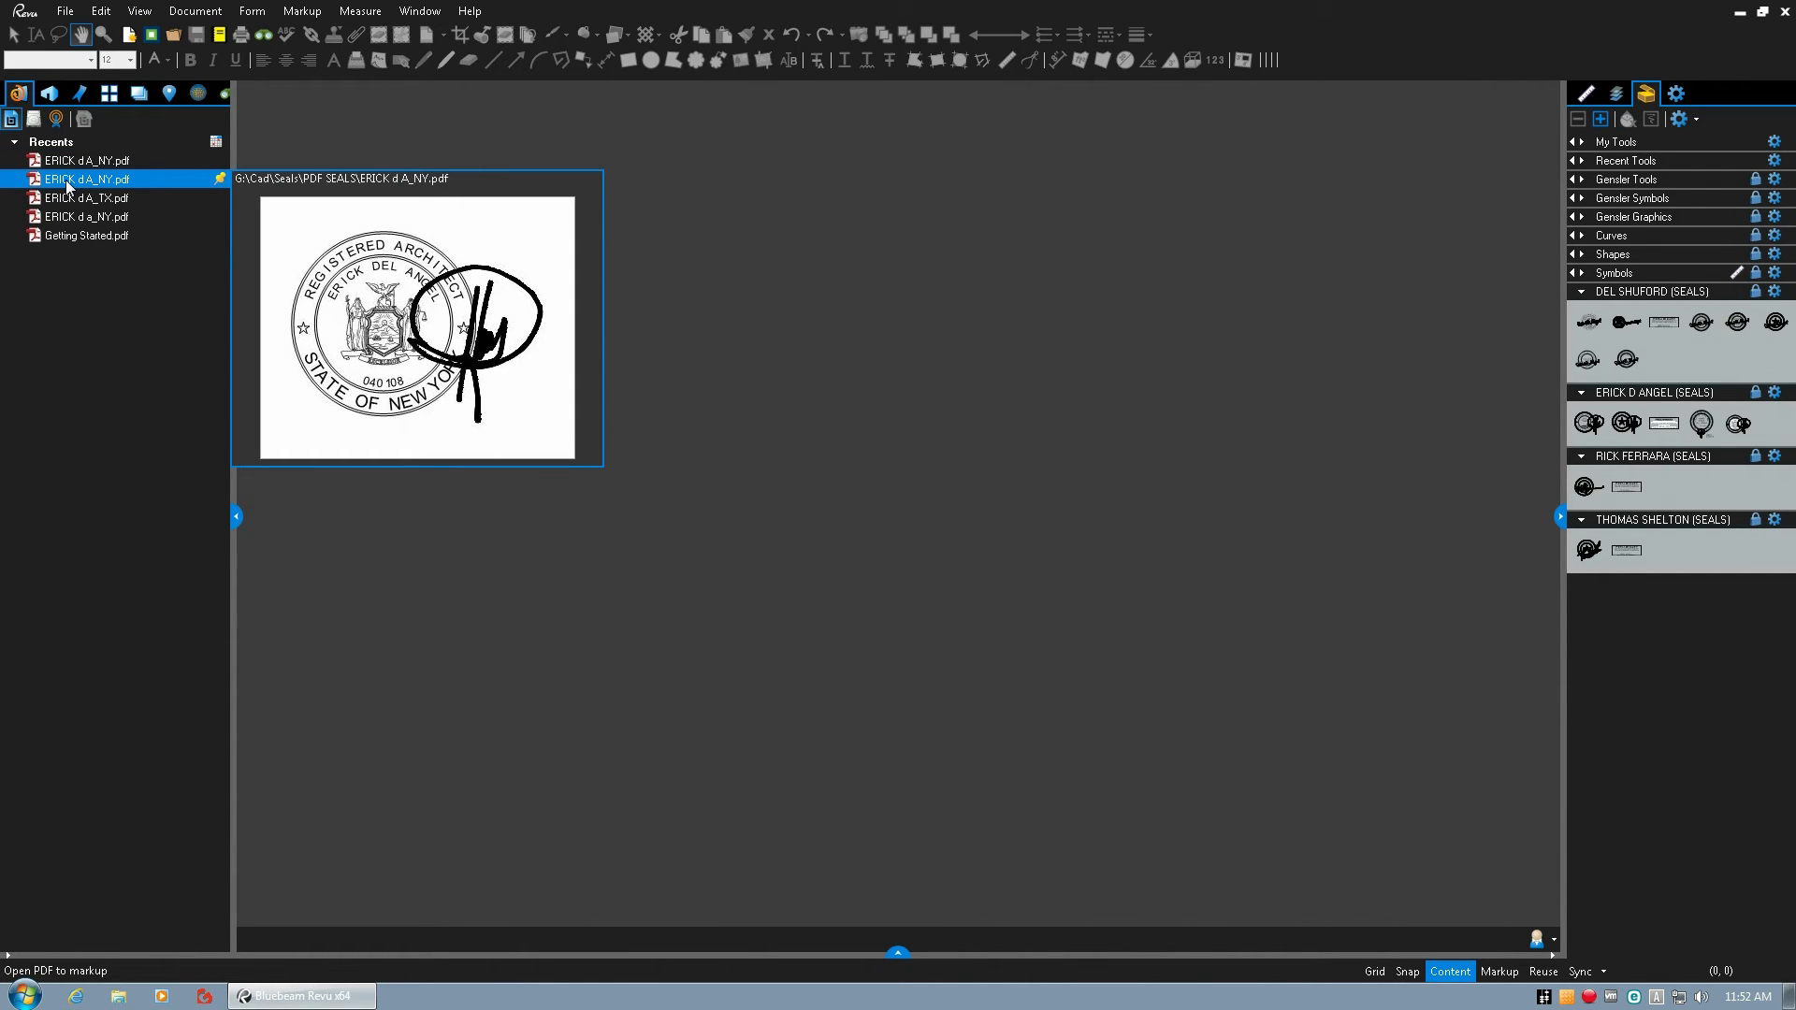
click(68, 187)
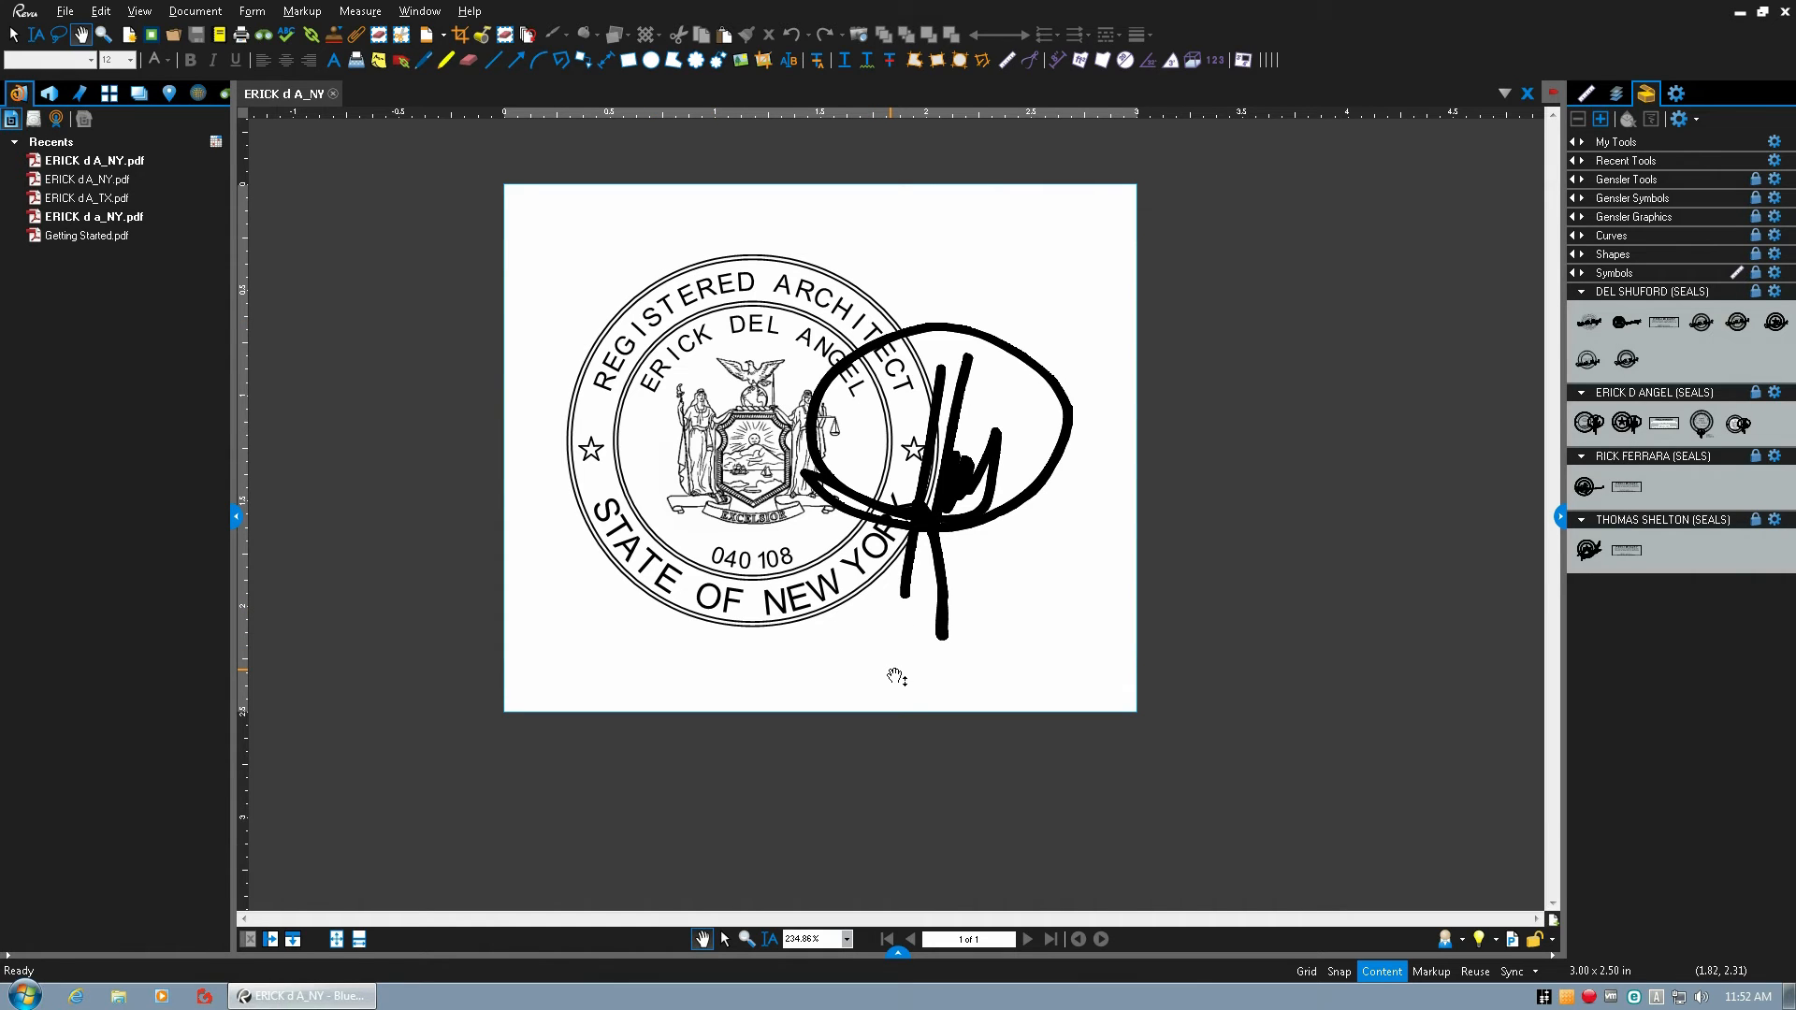
scroll(894, 644, down, 6)
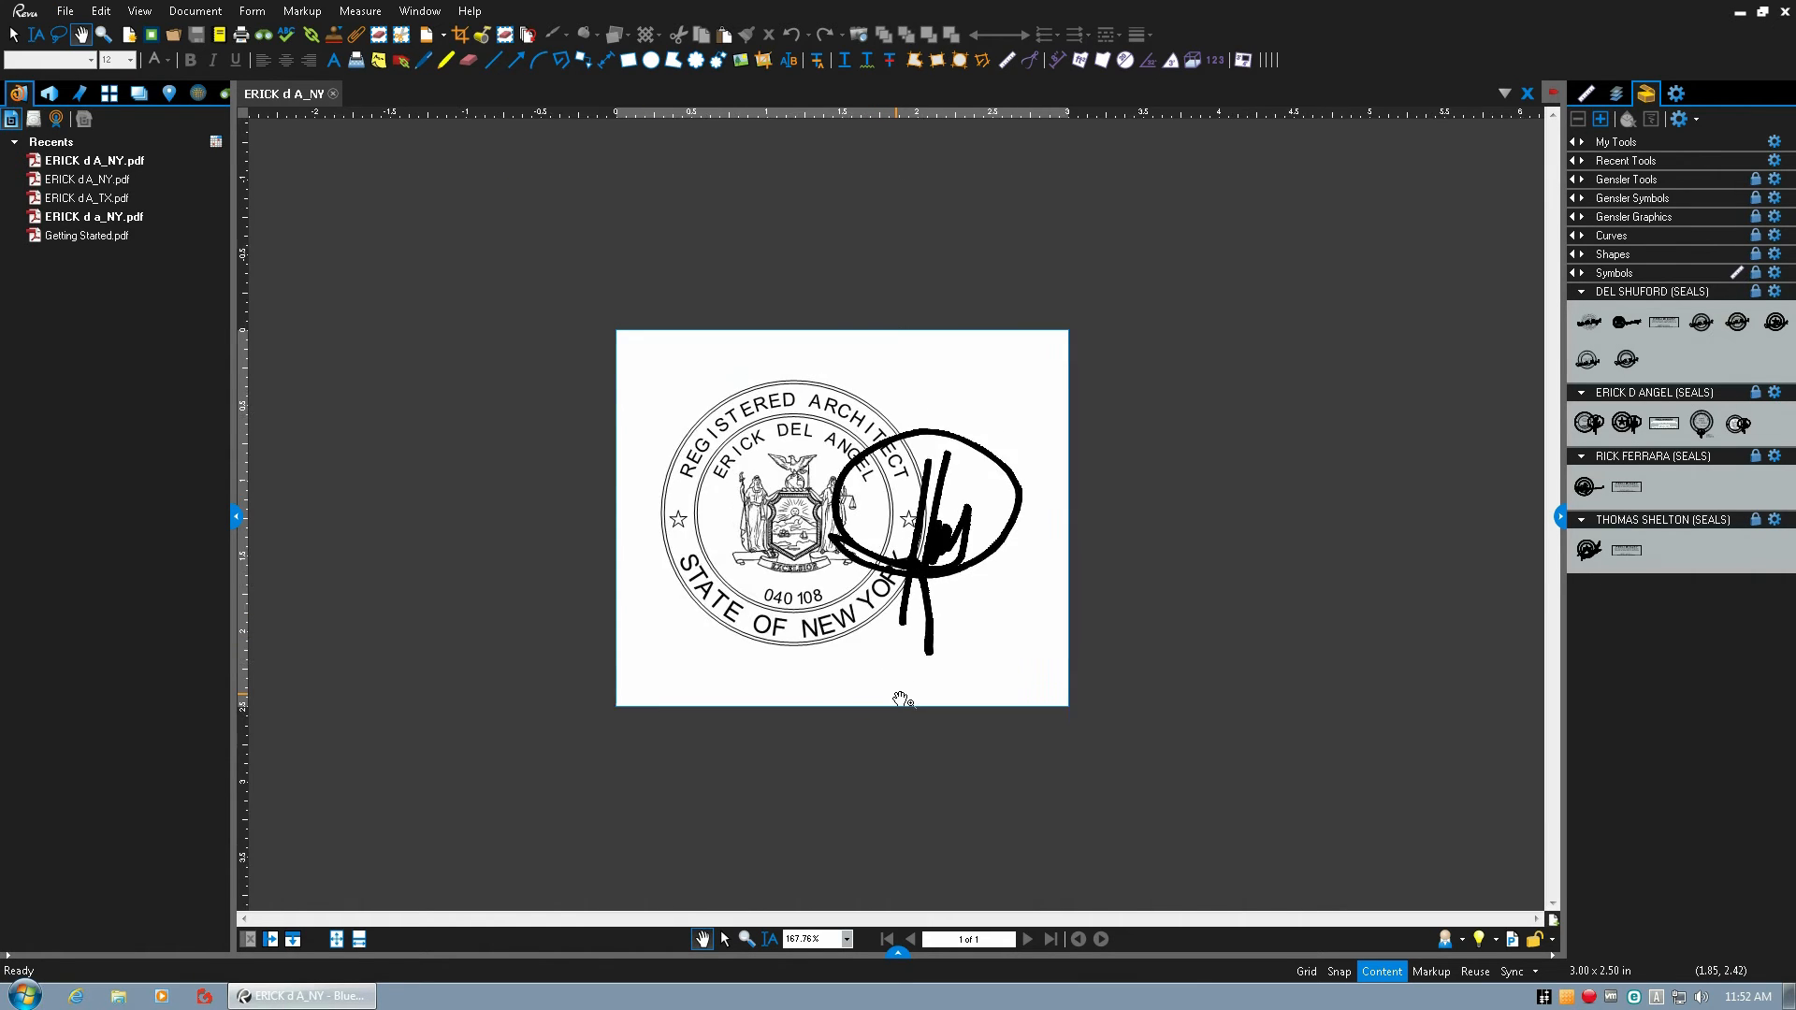
scroll(899, 695, up, 2)
scroll(906, 735, up, 4)
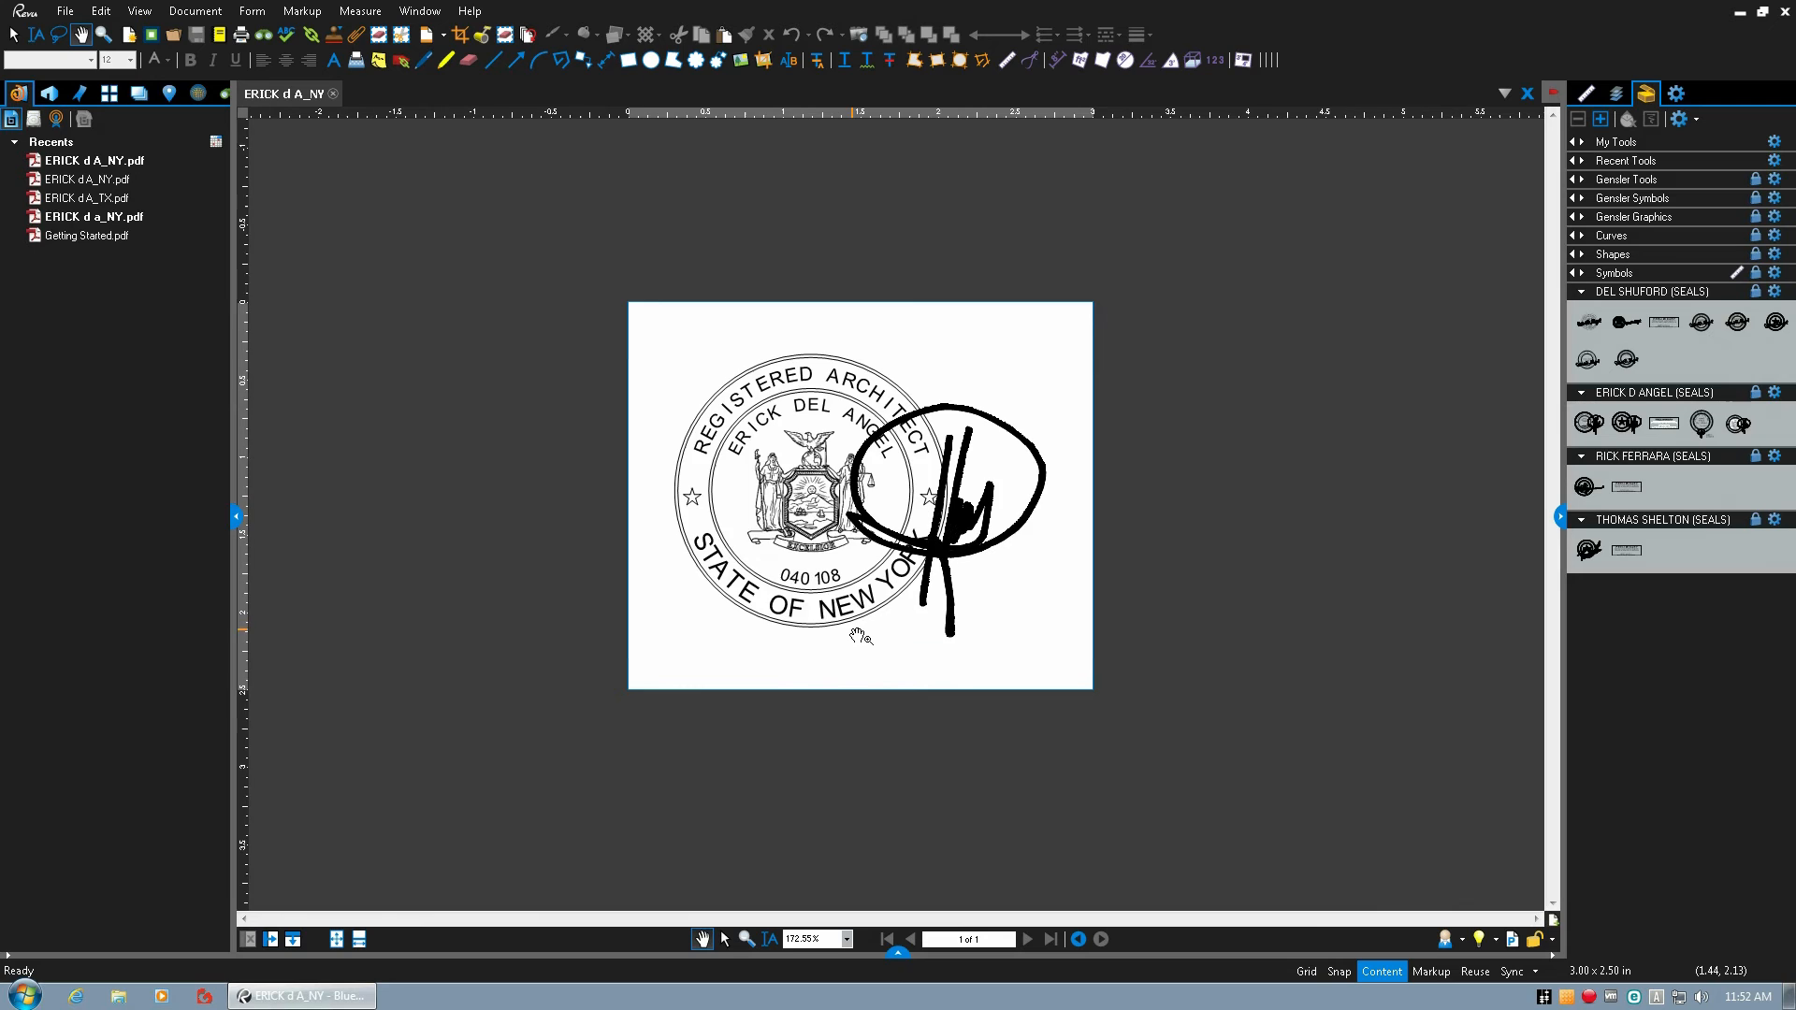
scroll(800, 580, up, 1)
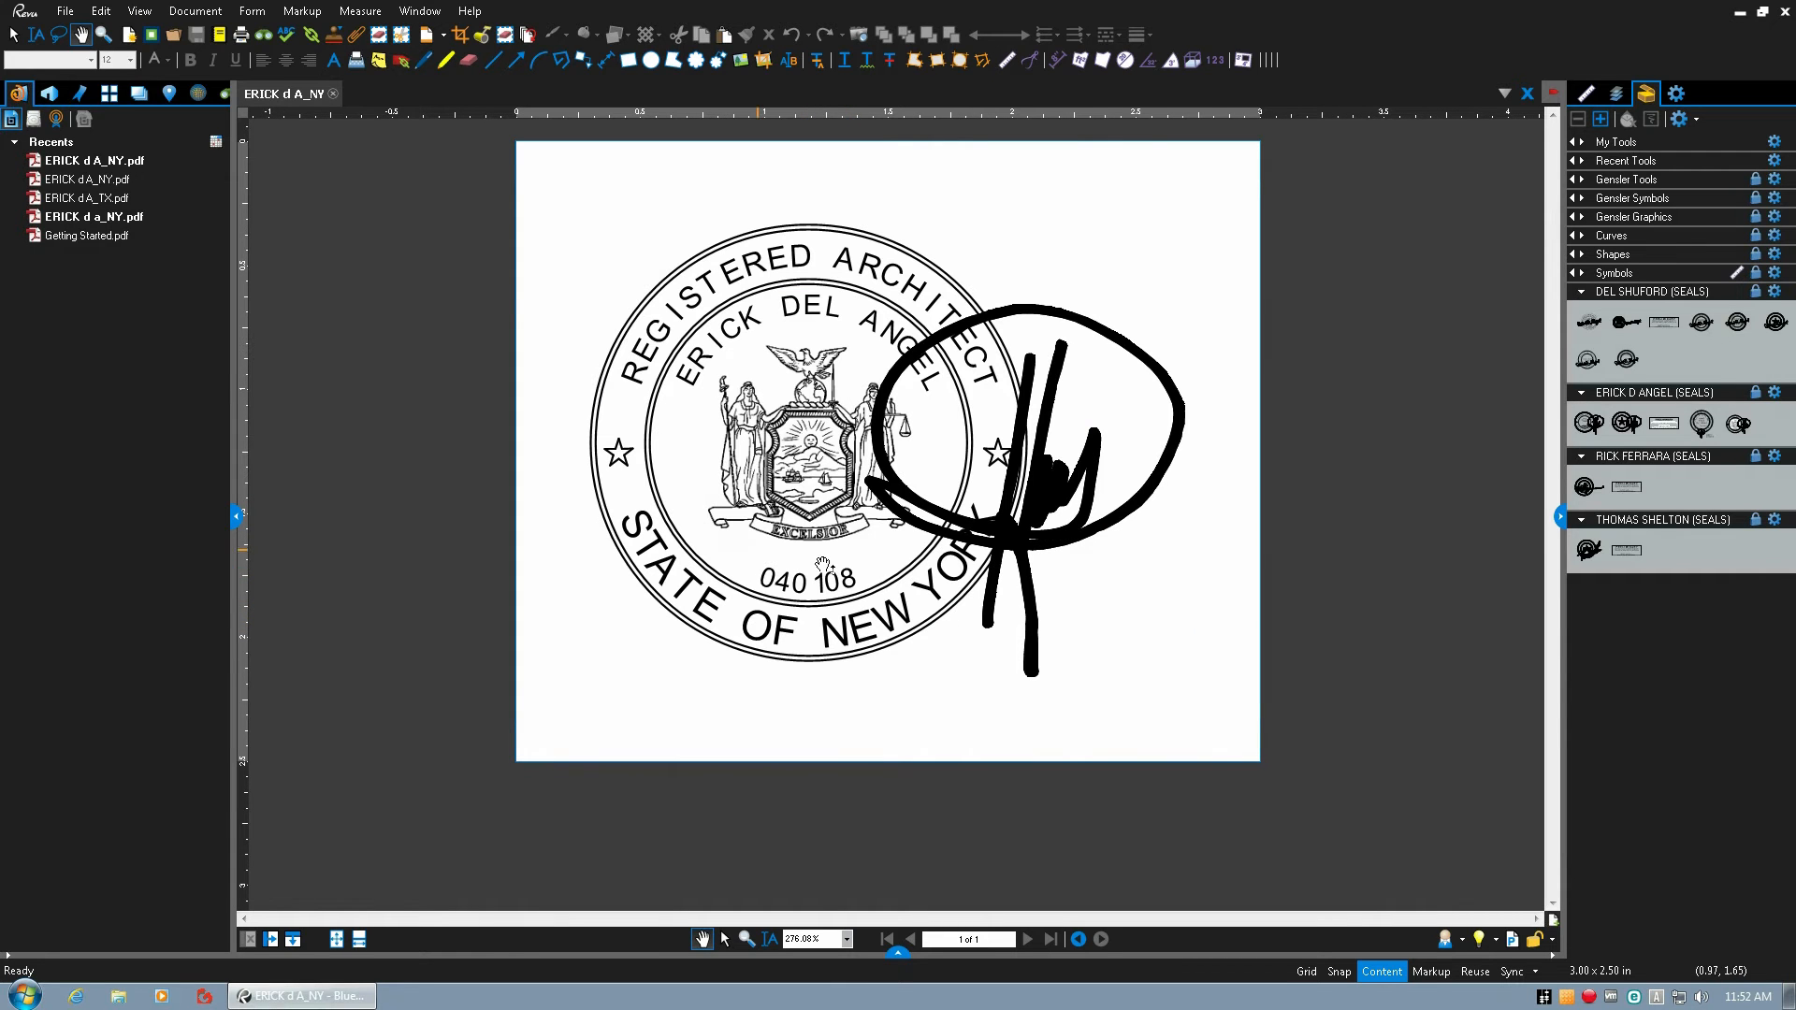
scroll(863, 663, down, 3)
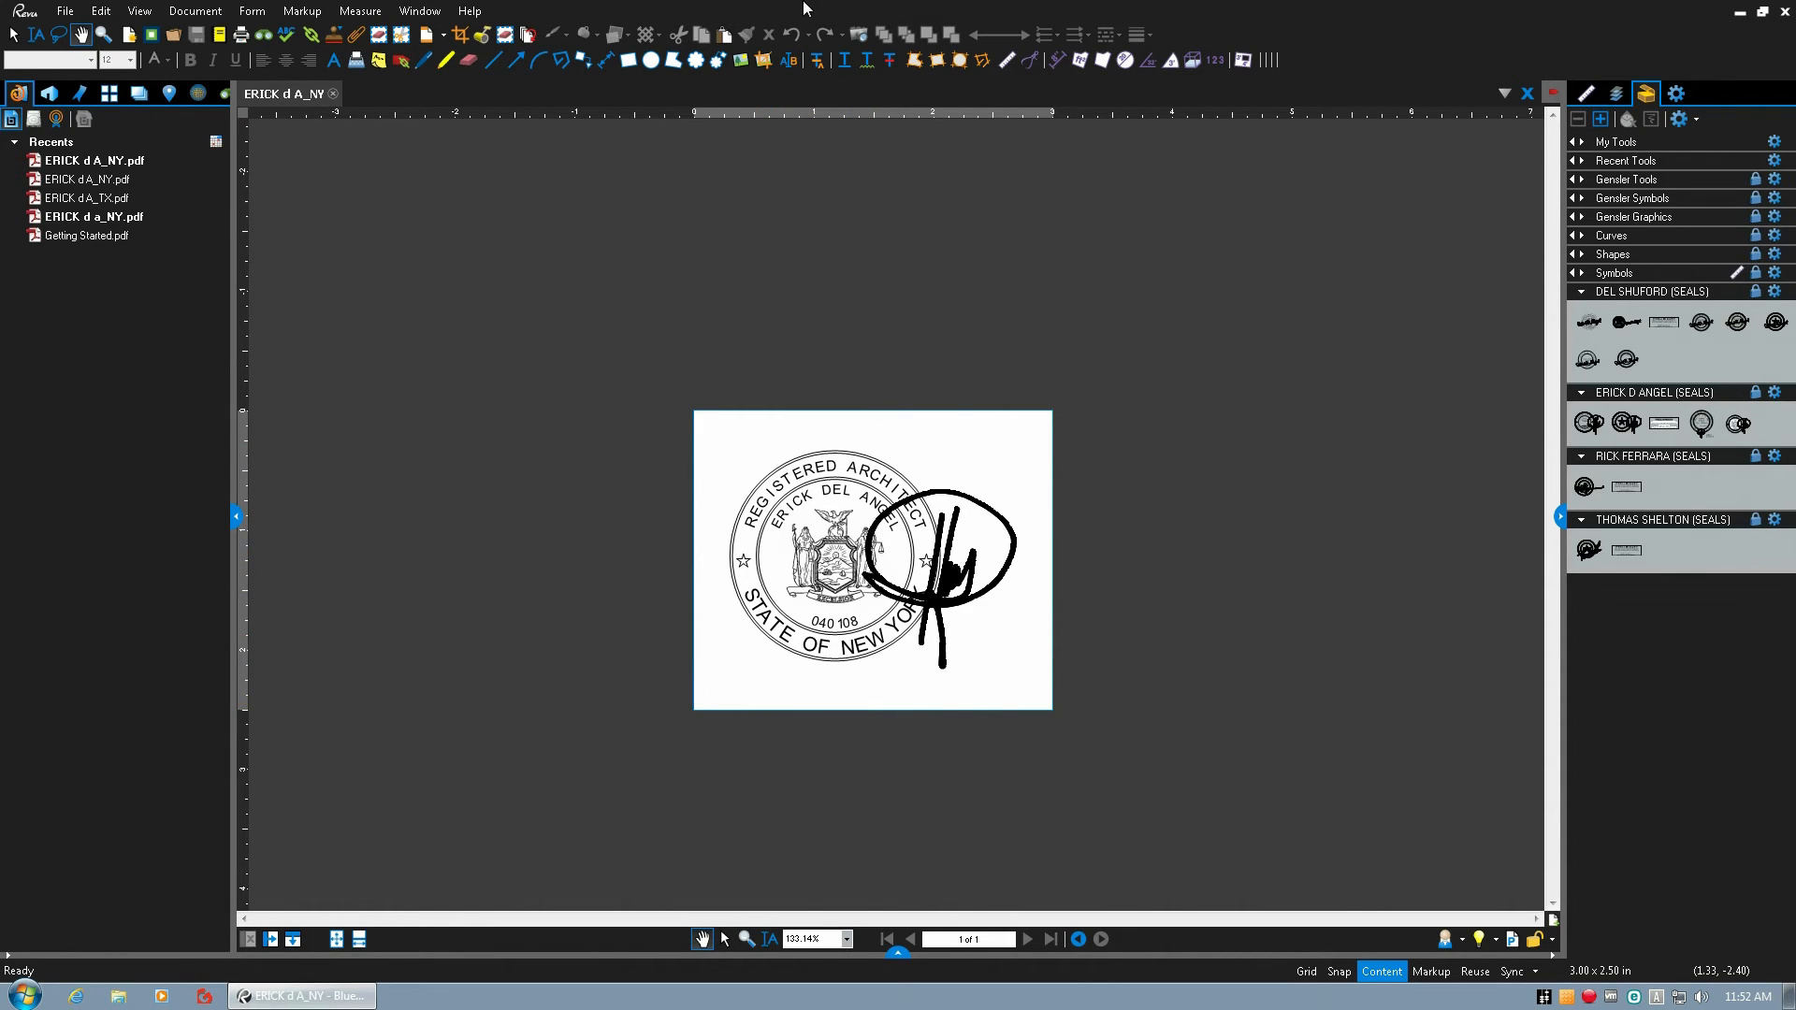
Minimize the remote desktop session and close the Shared Computers folder window.
click(1120, 11)
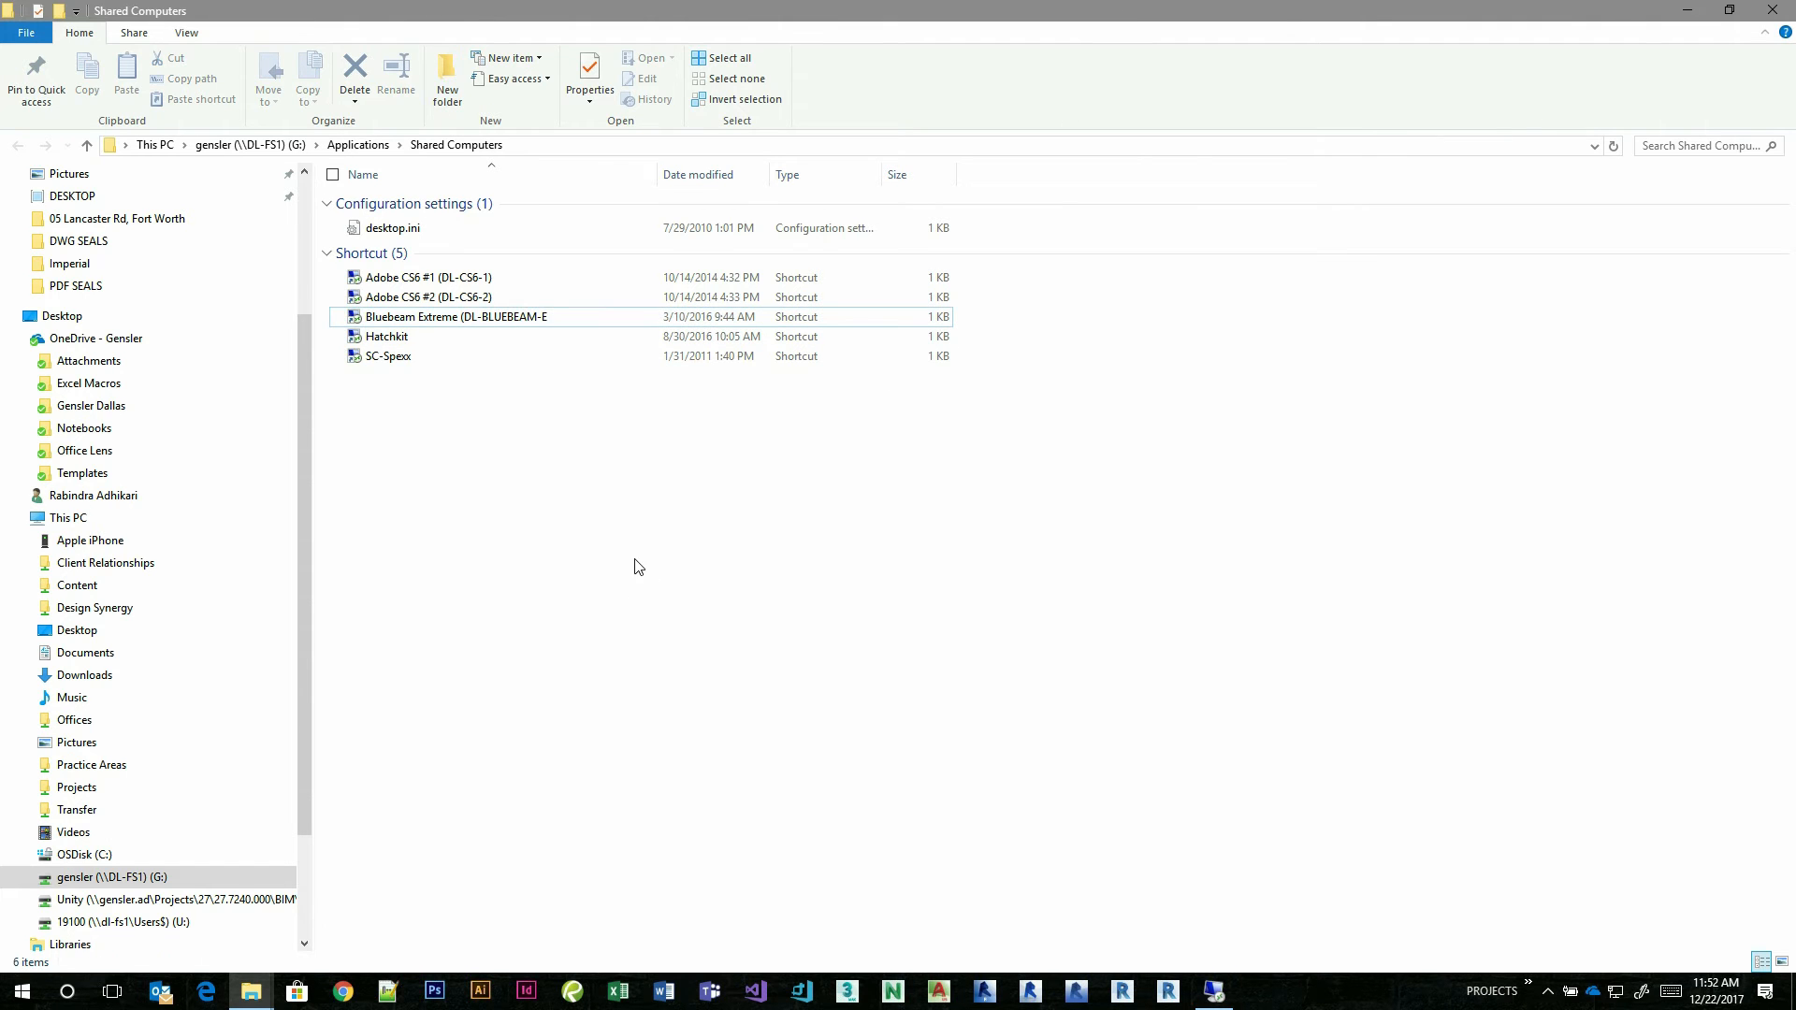
click(1773, 9)
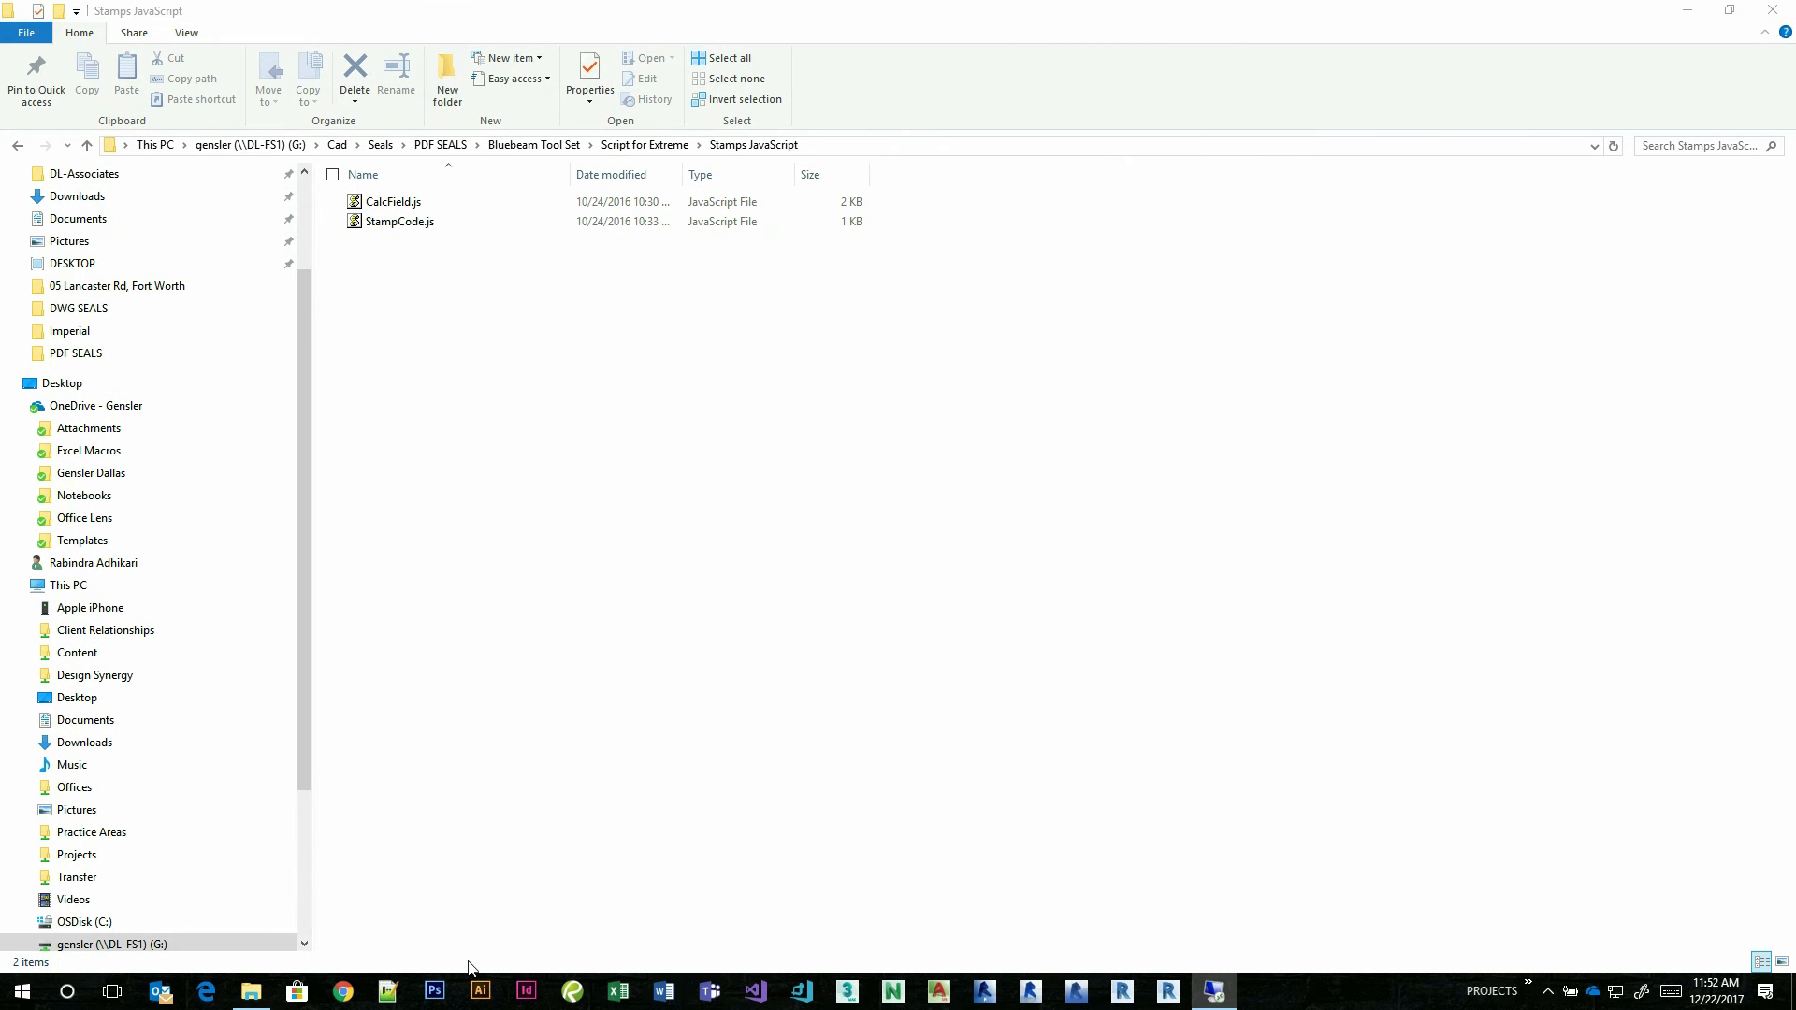
Switch to Revu on the local computer and create a blank one-page portrait document, 8.5 by 11 inches.
click(573, 990)
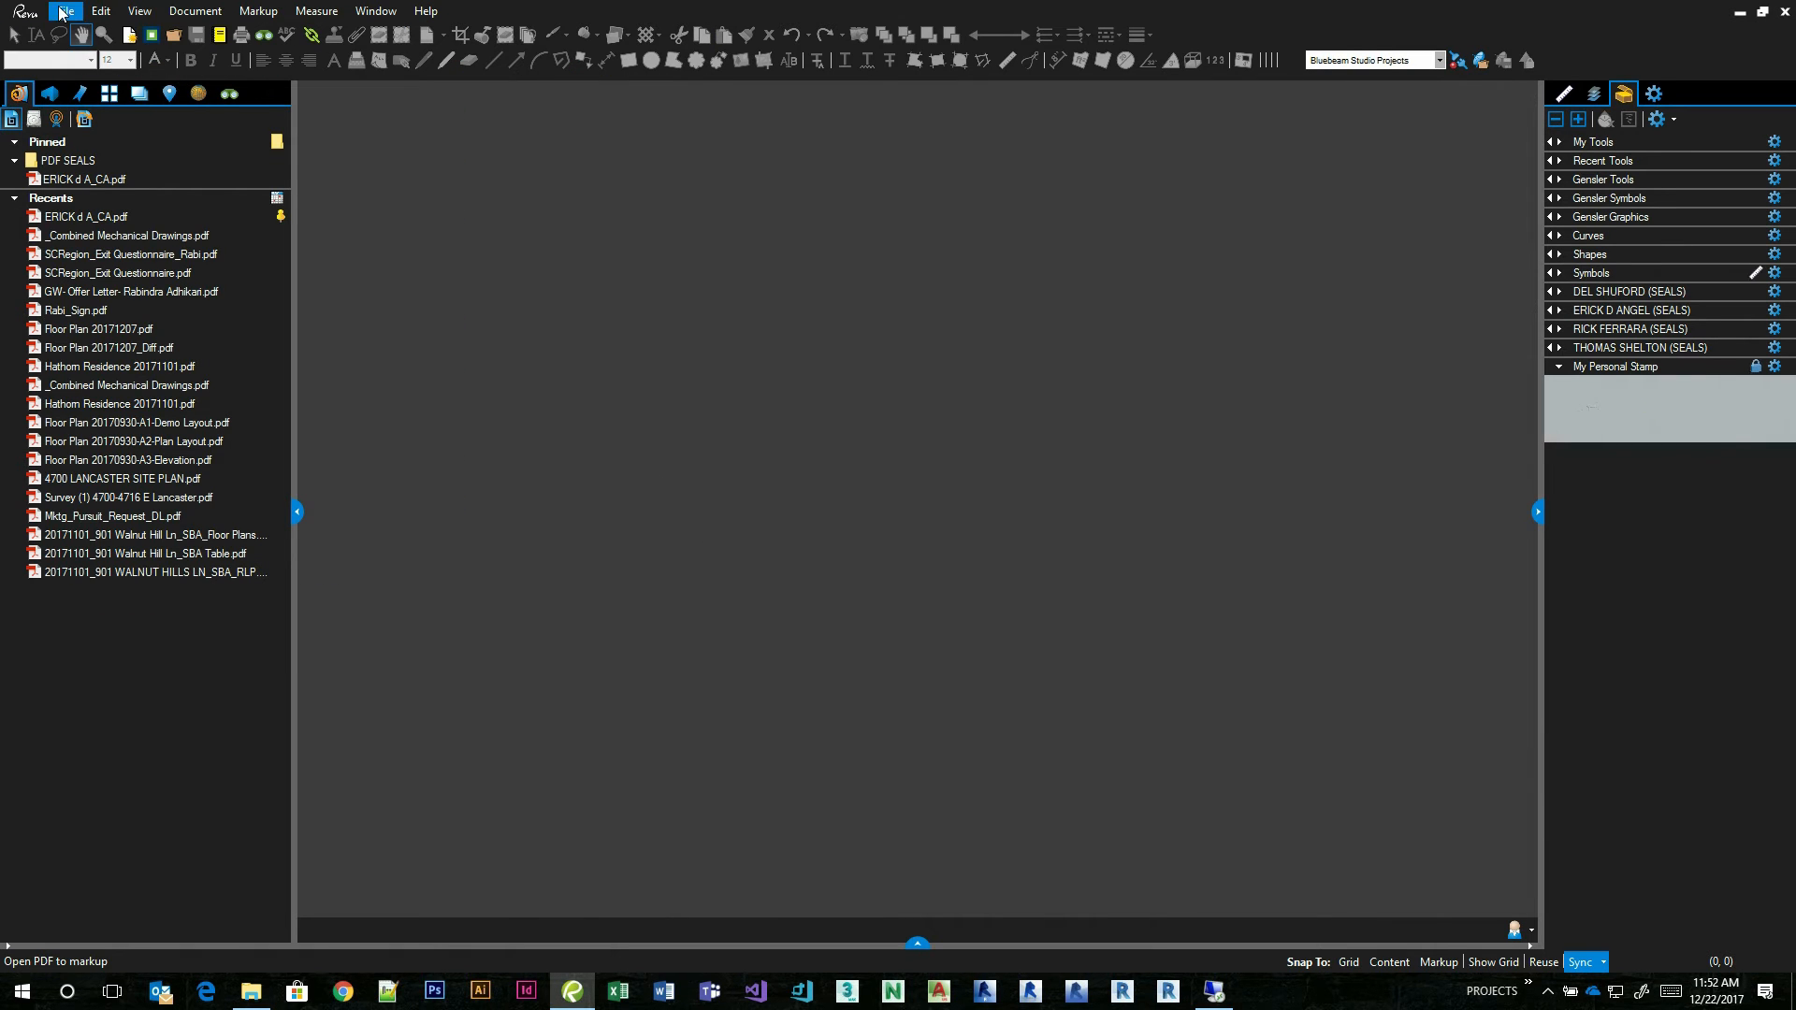
click(66, 10)
click(91, 30)
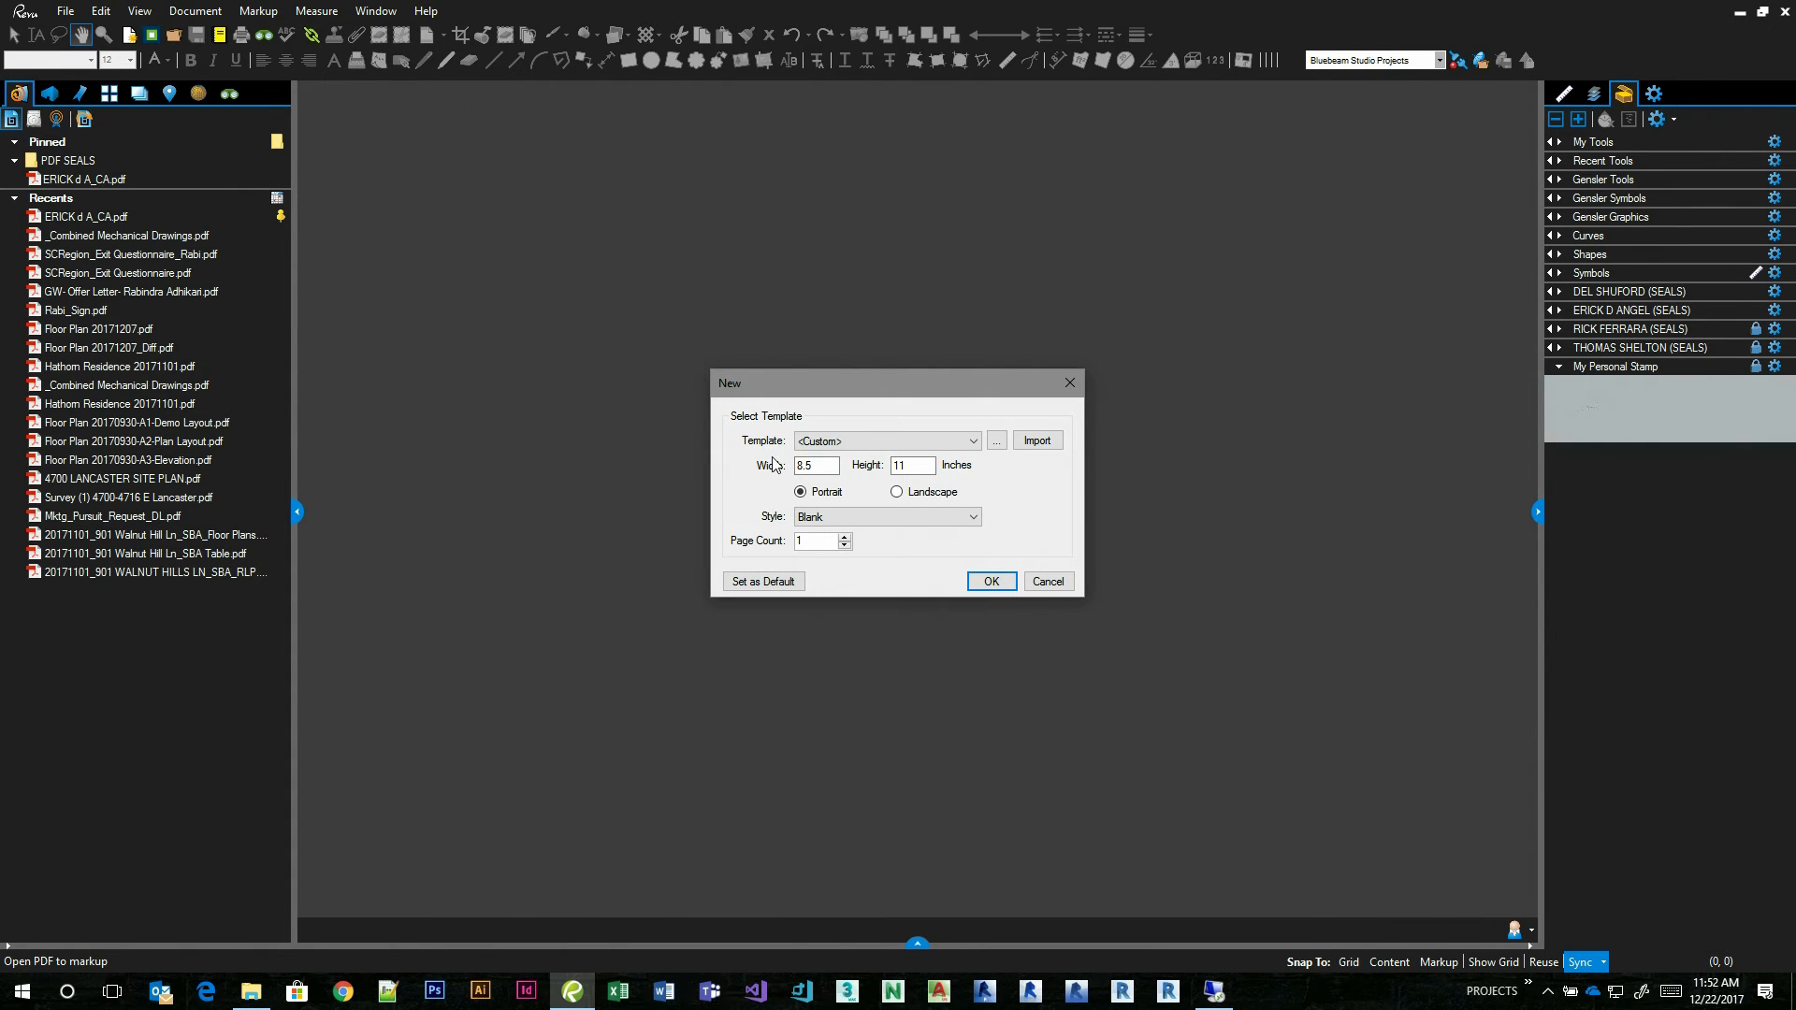
click(990, 581)
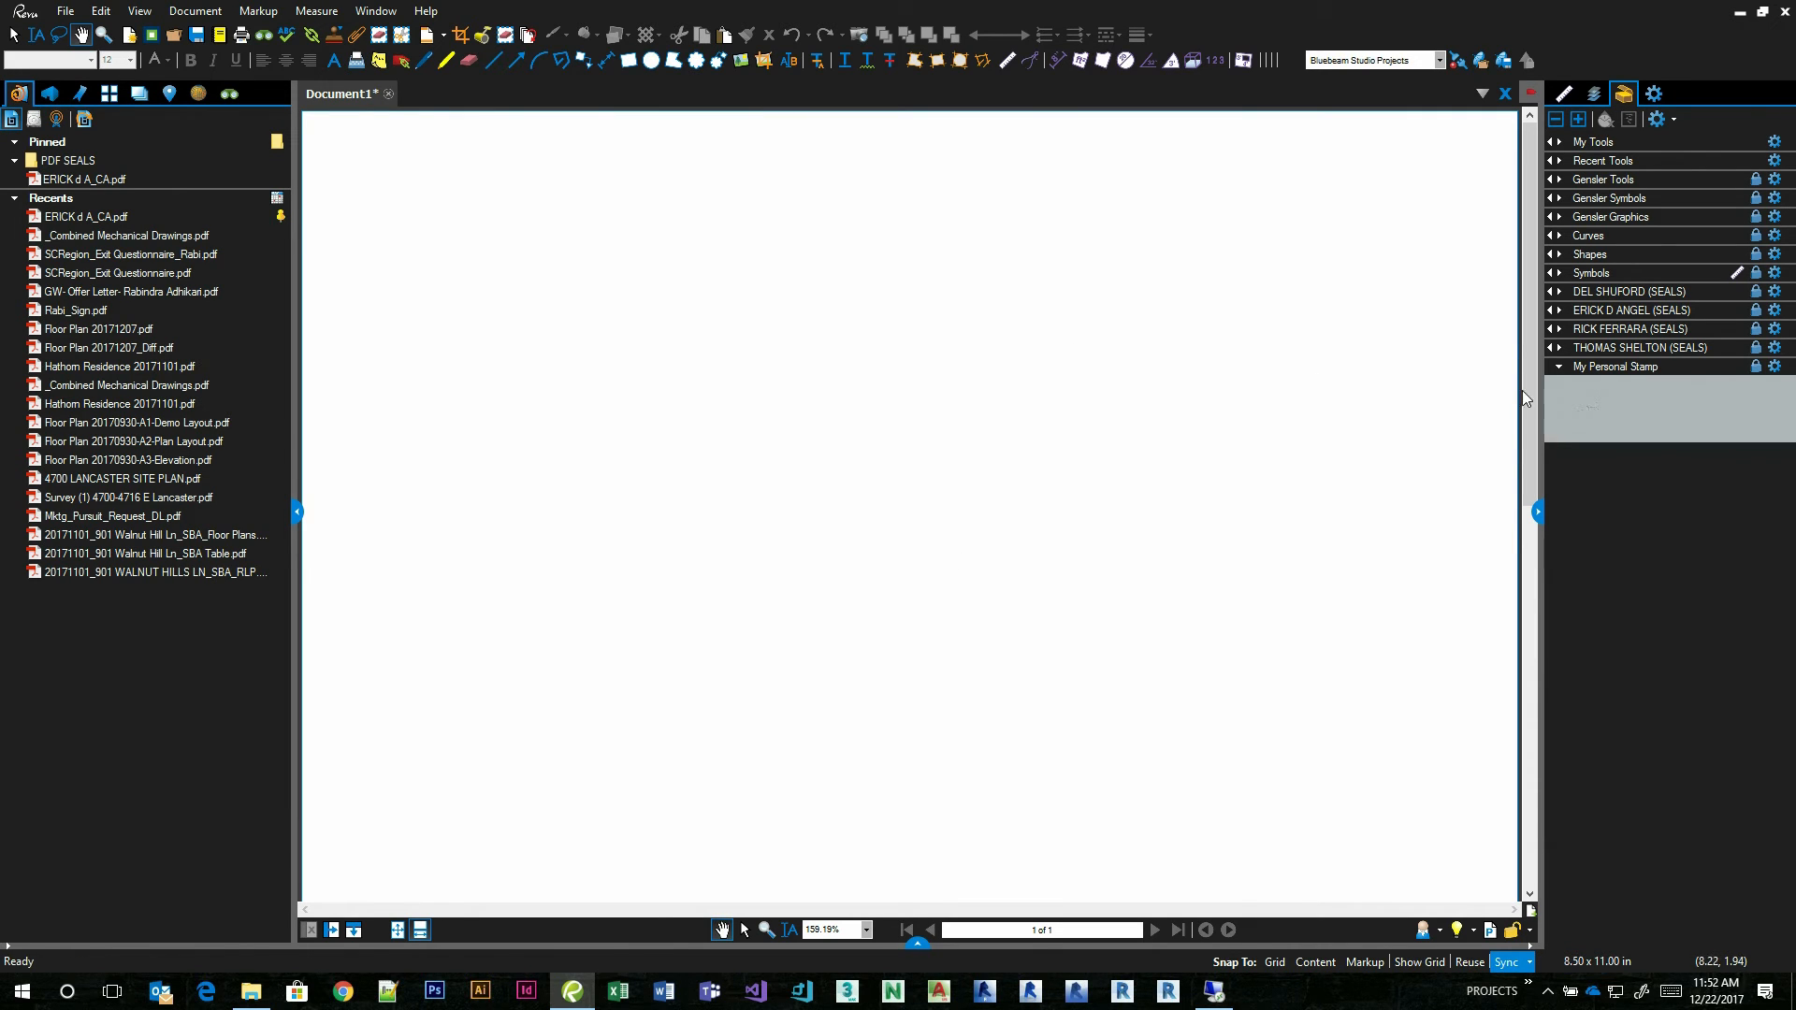
Place the signed State of New York seal from the architect's seals tool set on the blank page, and delete it.
click(1621, 314)
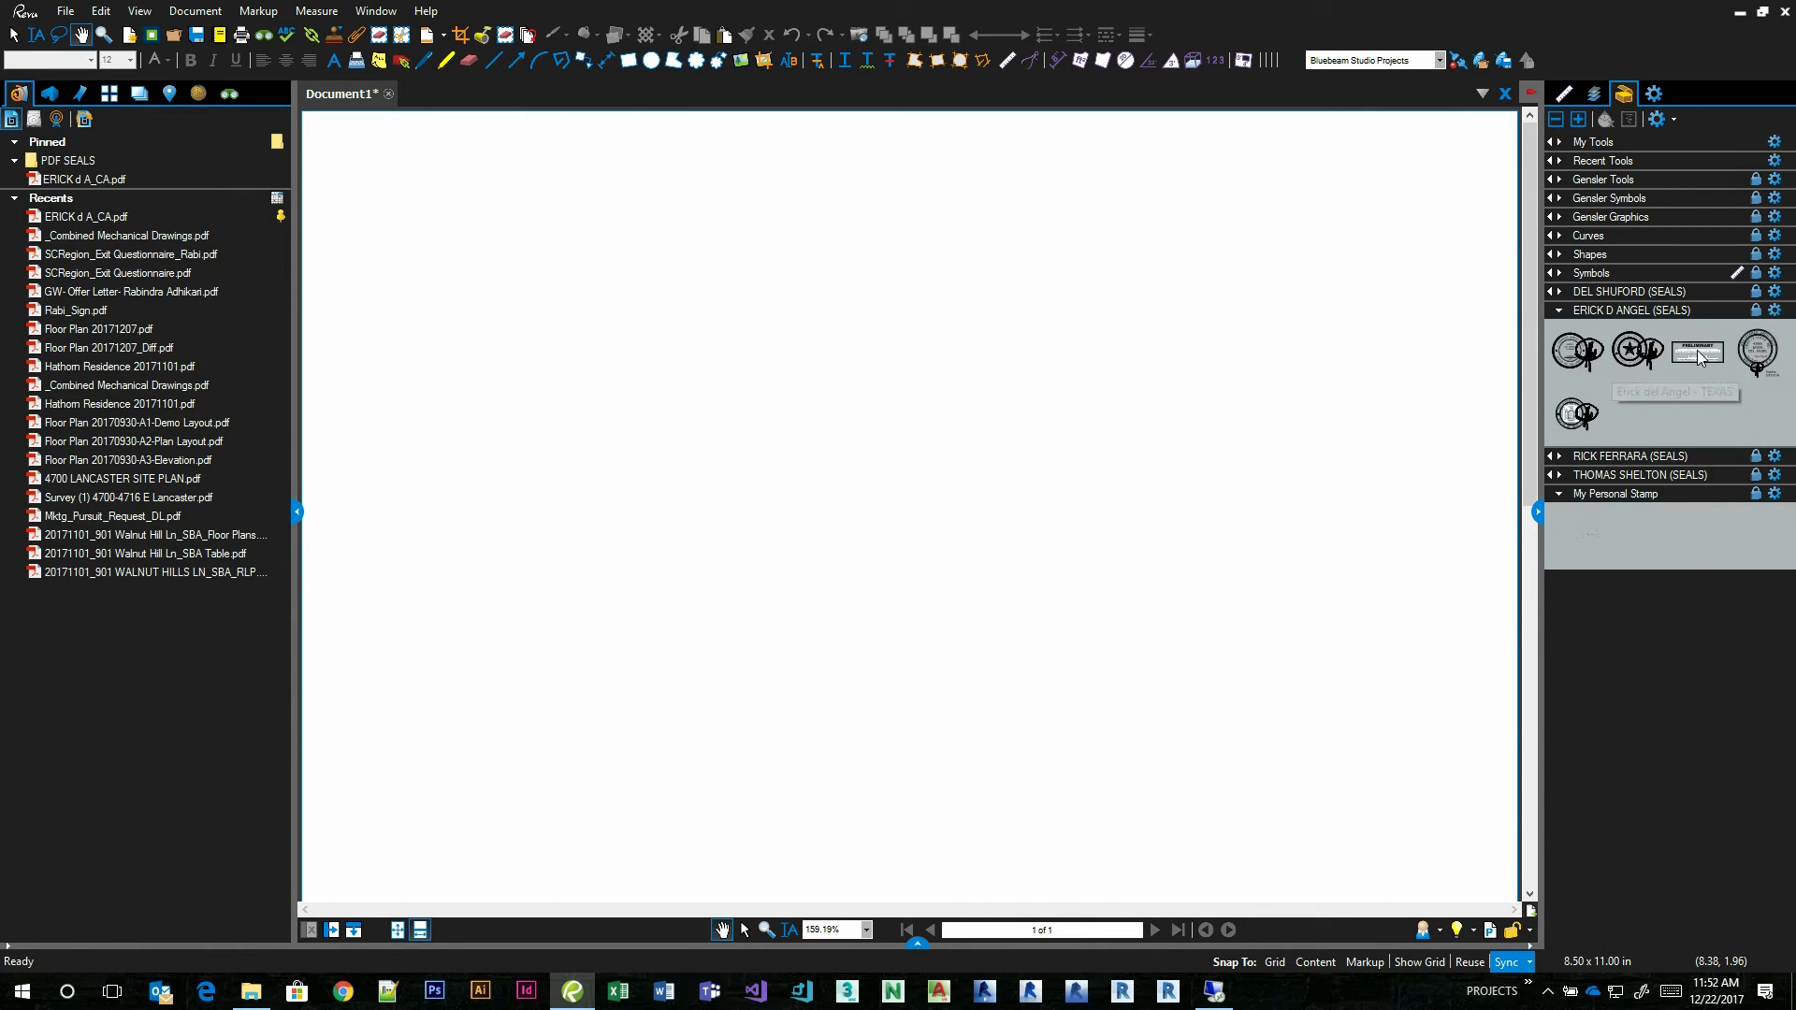
click(1579, 416)
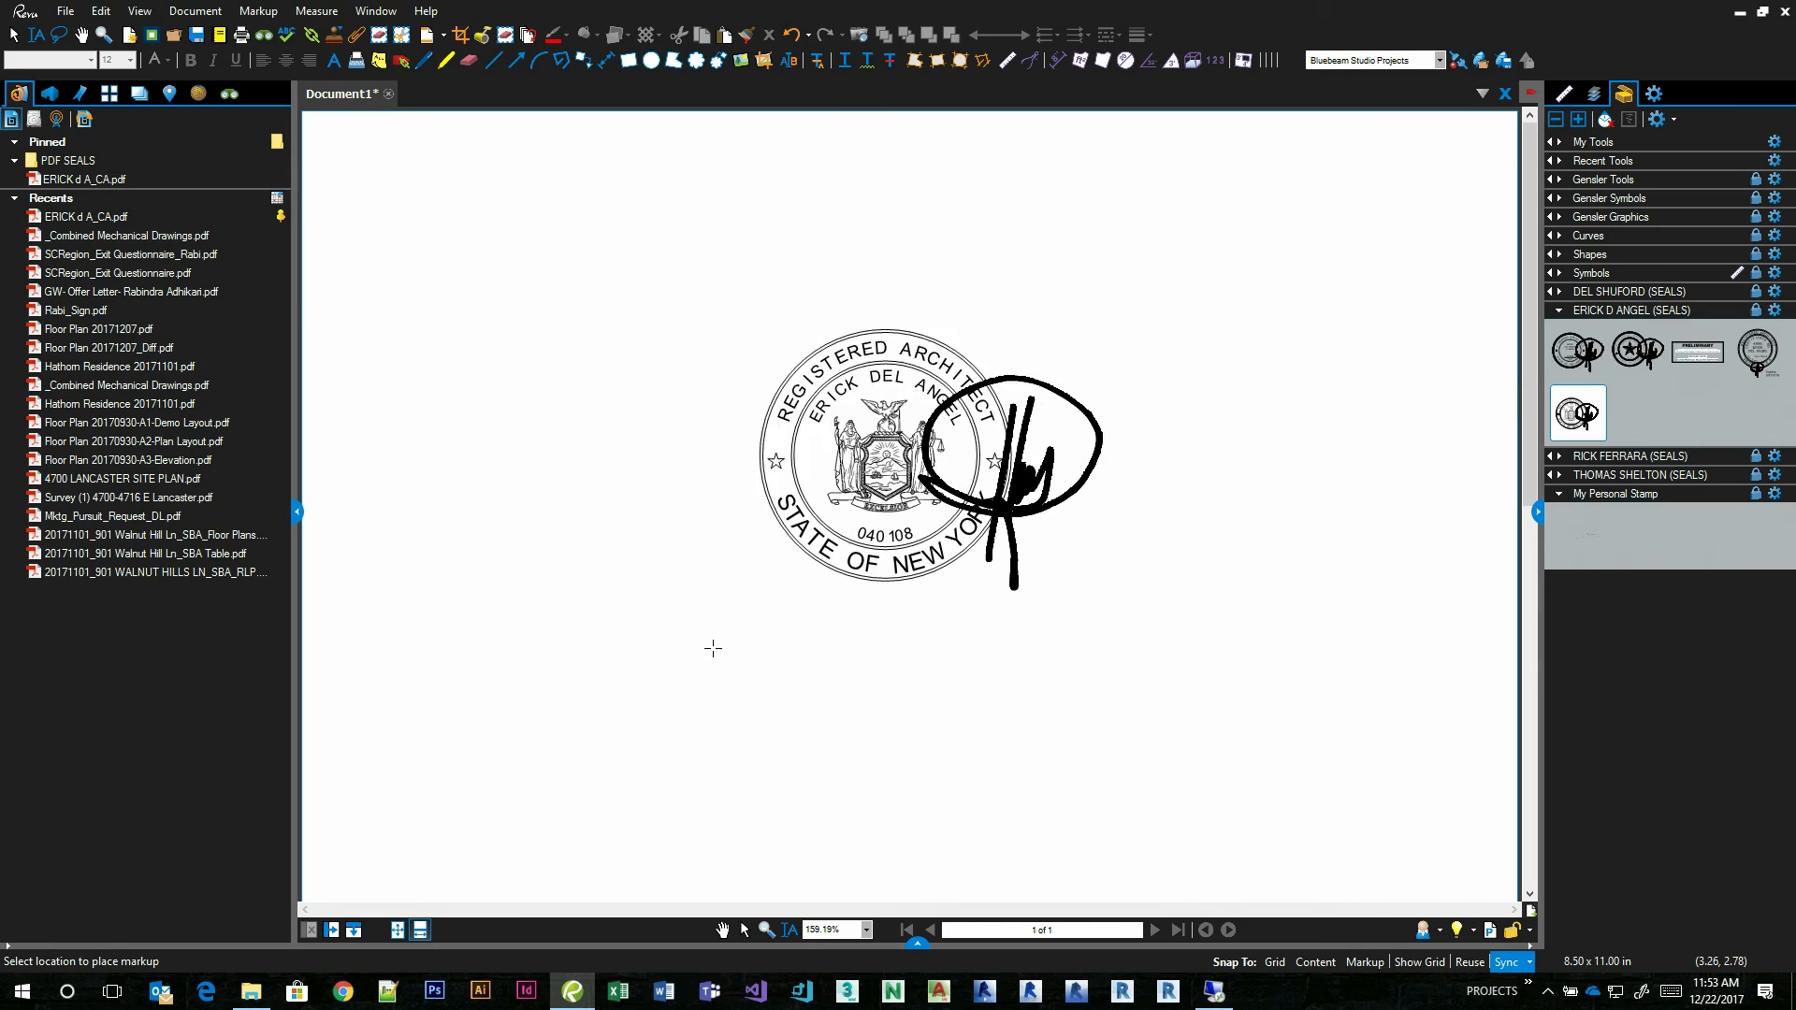
click(629, 670)
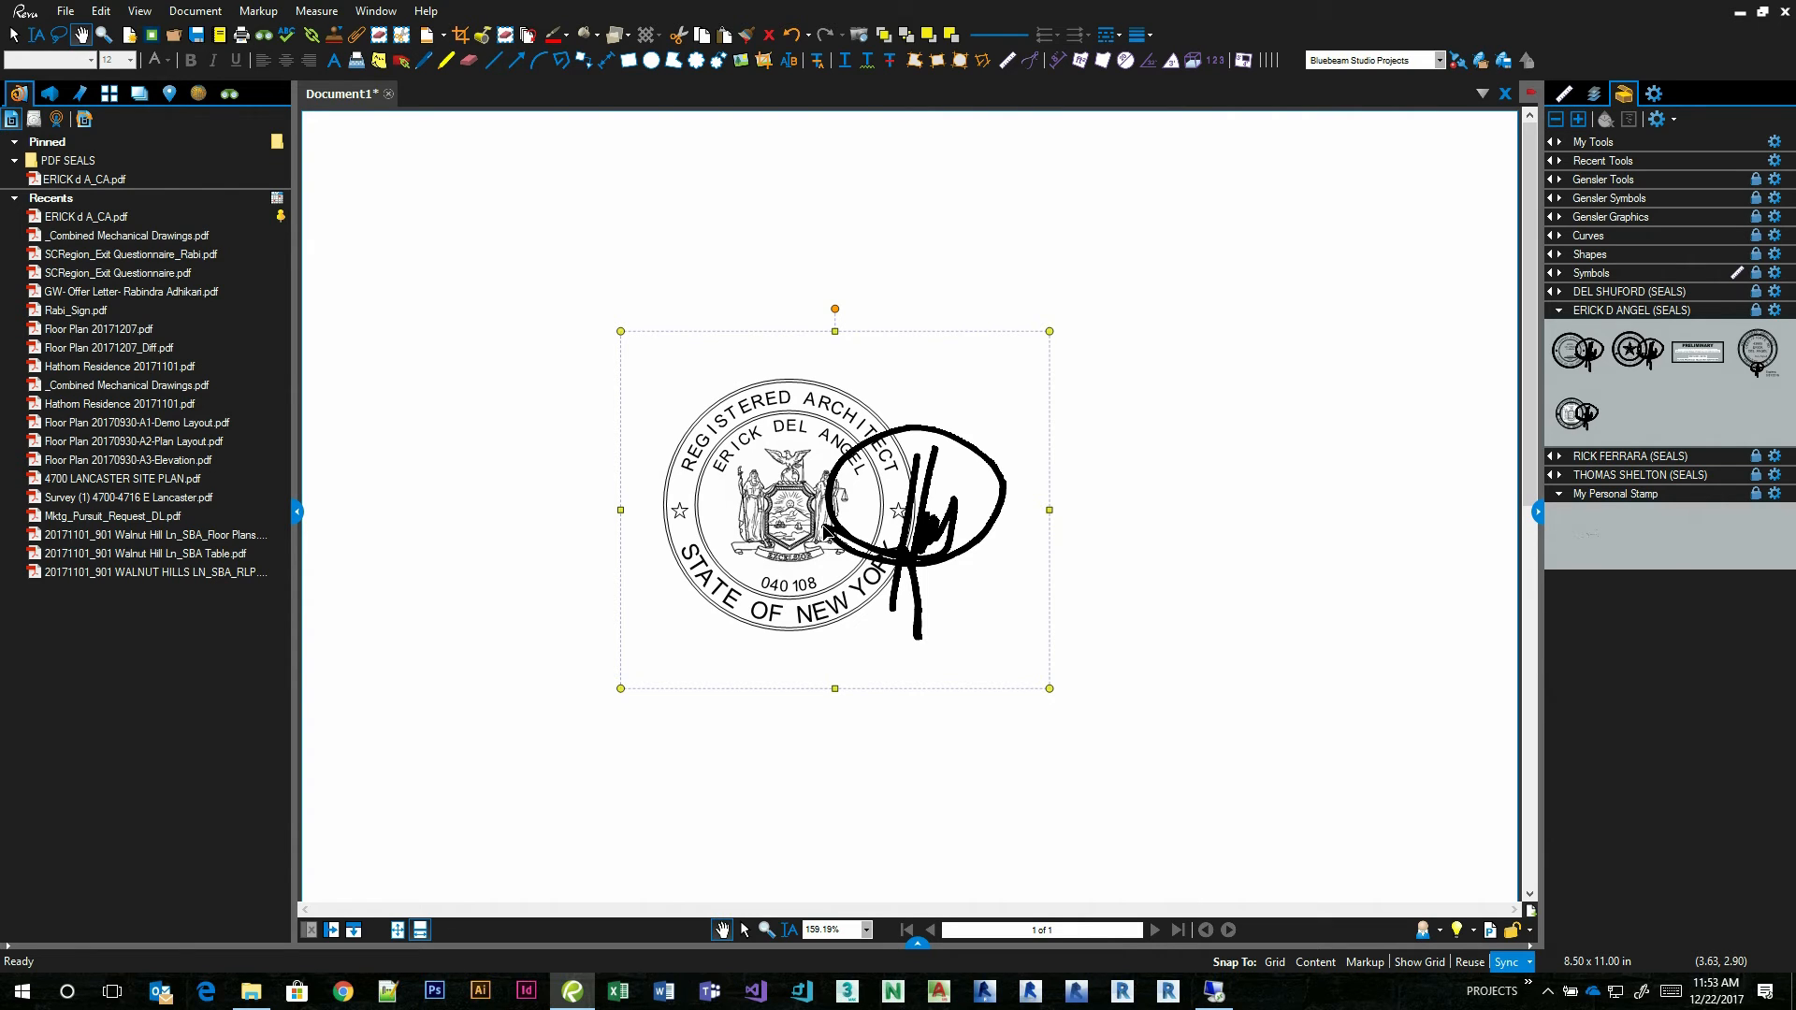
key(Delete)
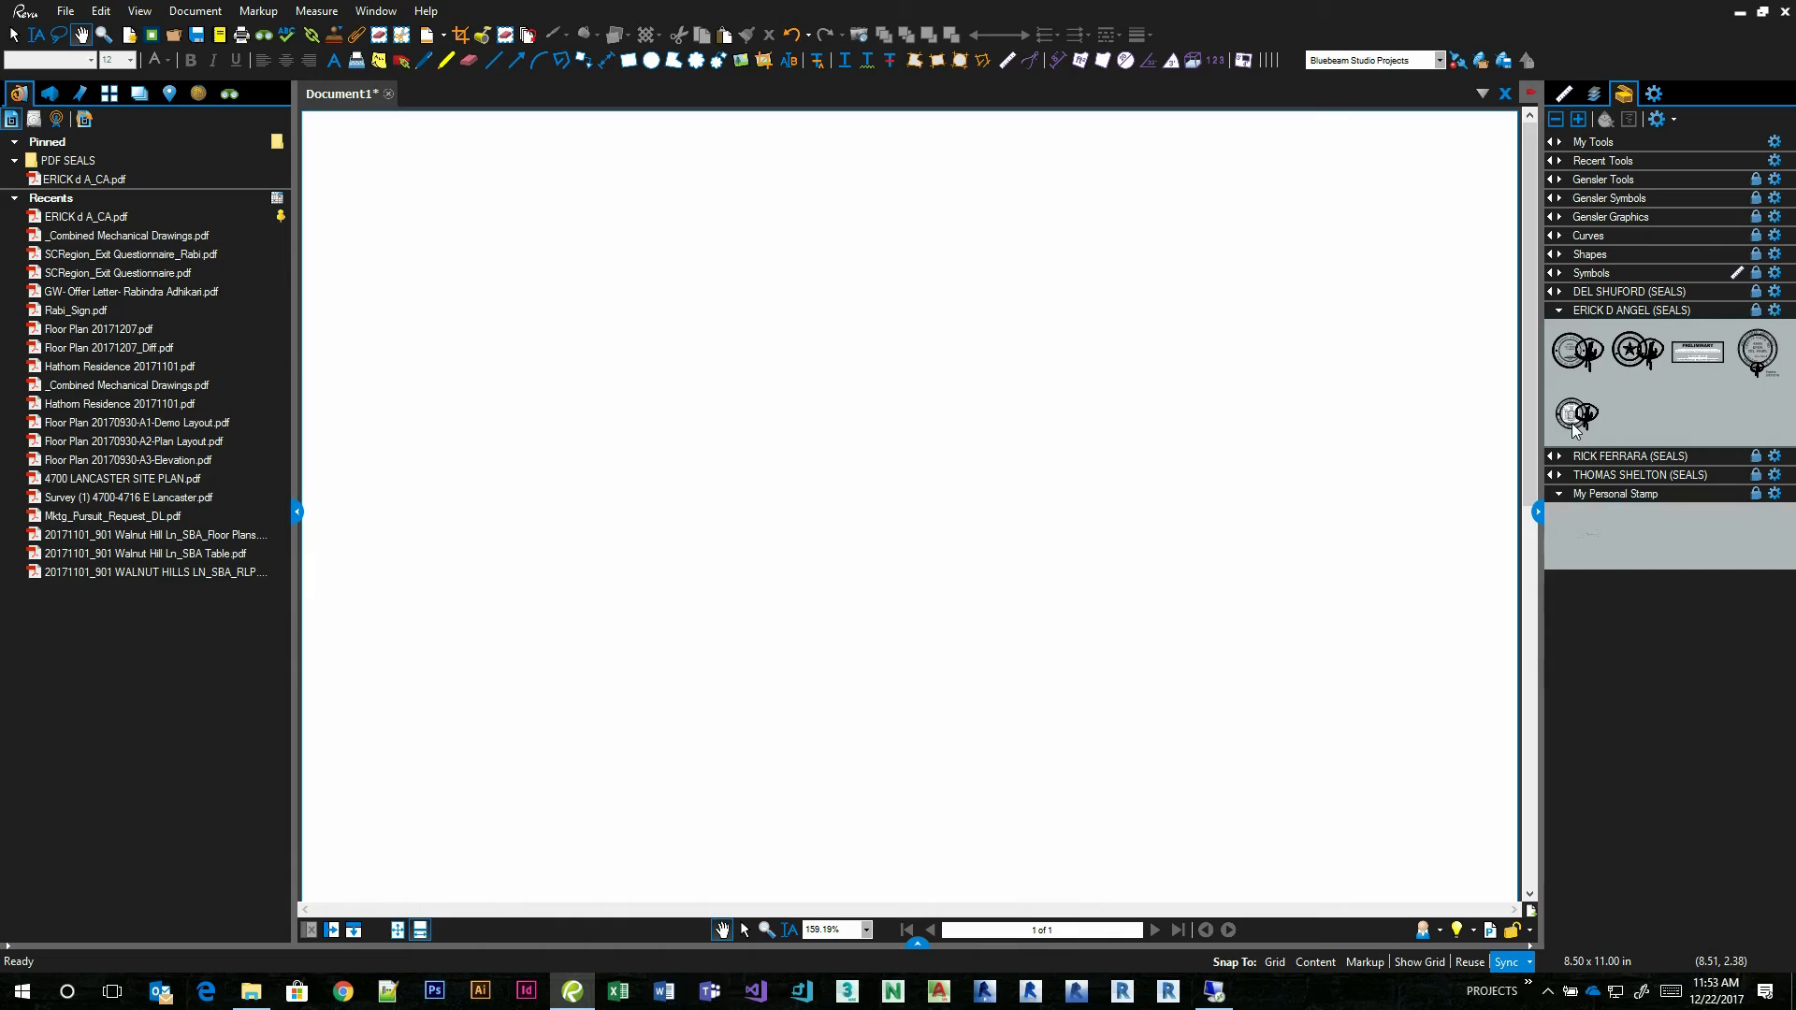
Close Revu on the local computer without saving the blank document, and minimize the Stamps JavaScript folder window.
click(1784, 11)
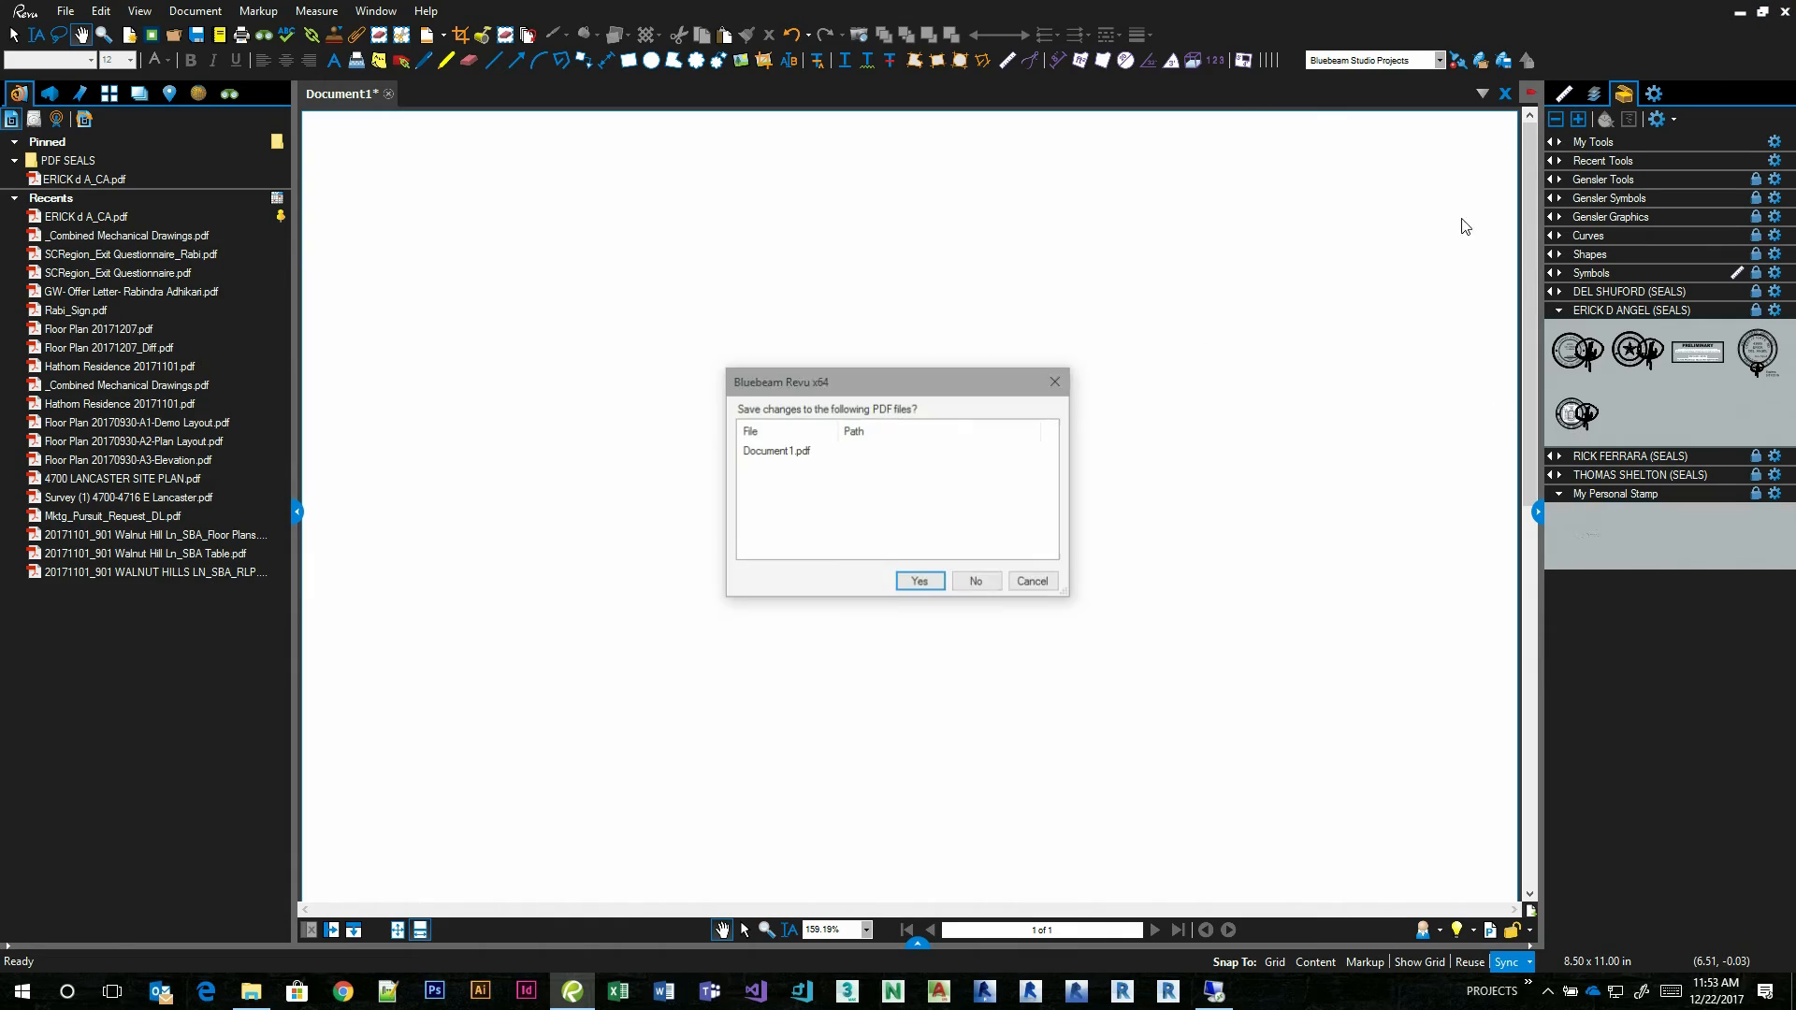
click(974, 579)
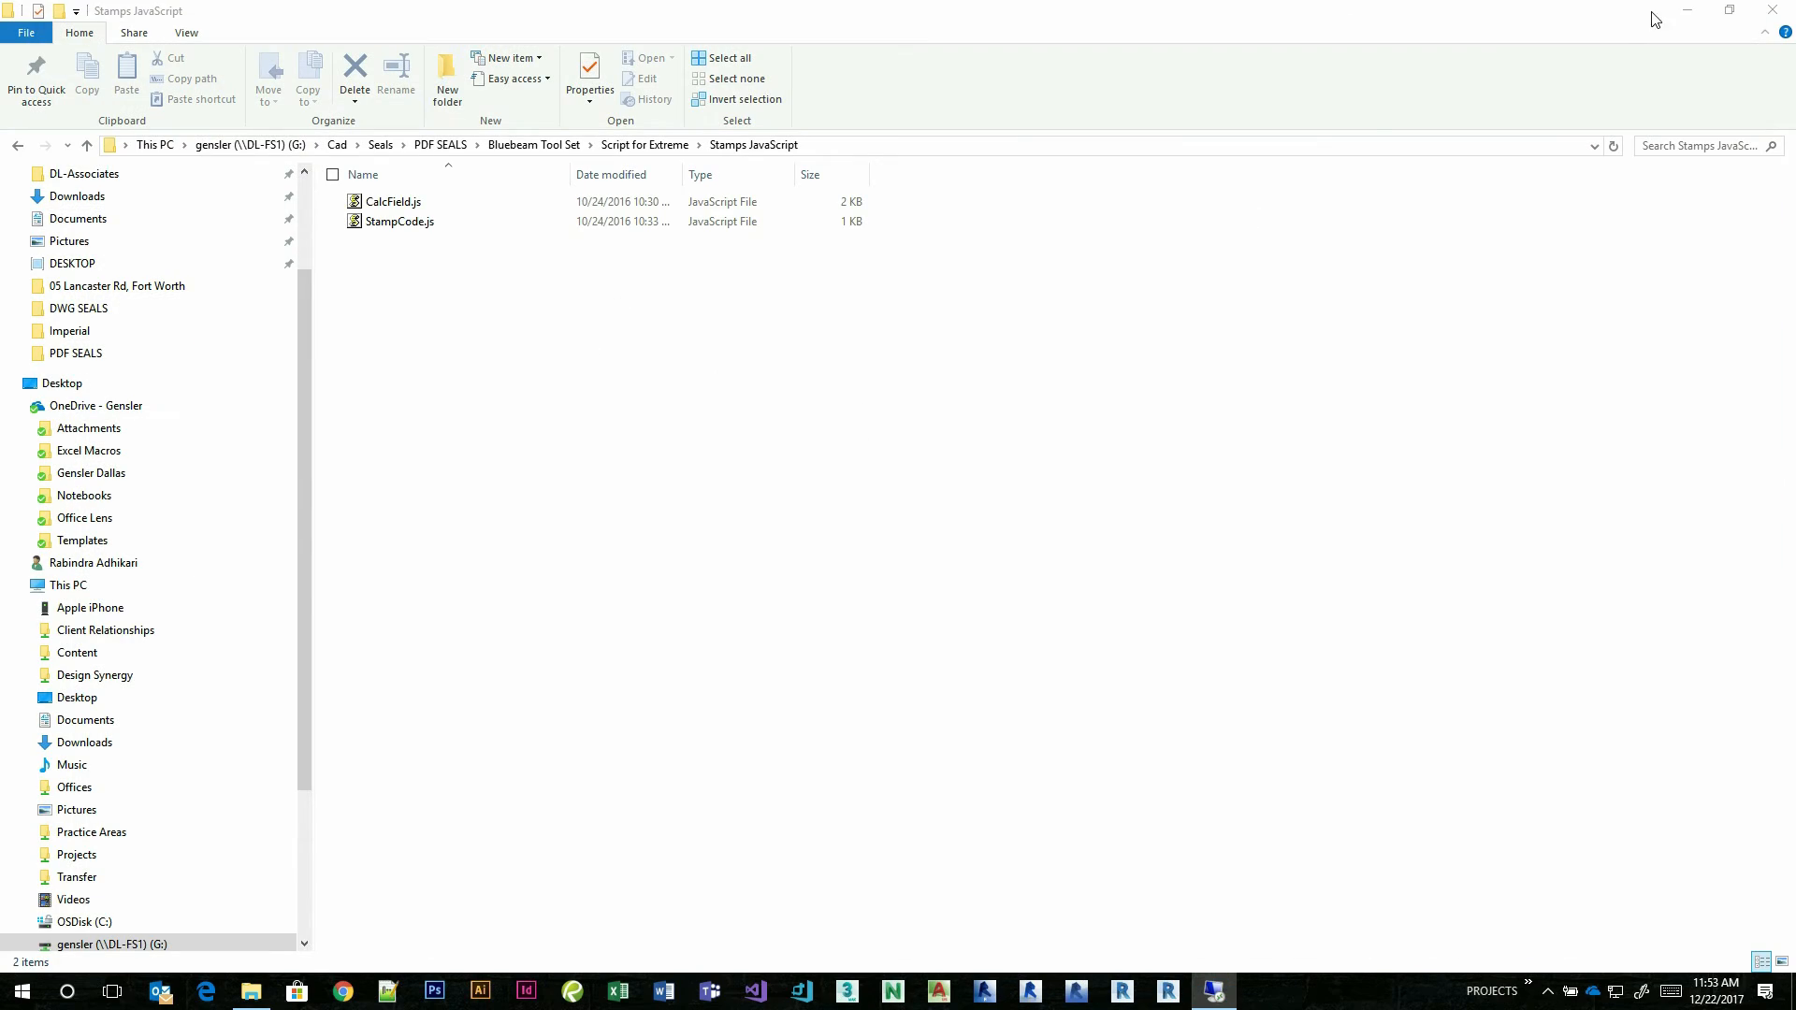
click(1687, 10)
Return to the dl-bluebeam-e remote desktop session and examine the signed State of New York seal up close.
click(1214, 991)
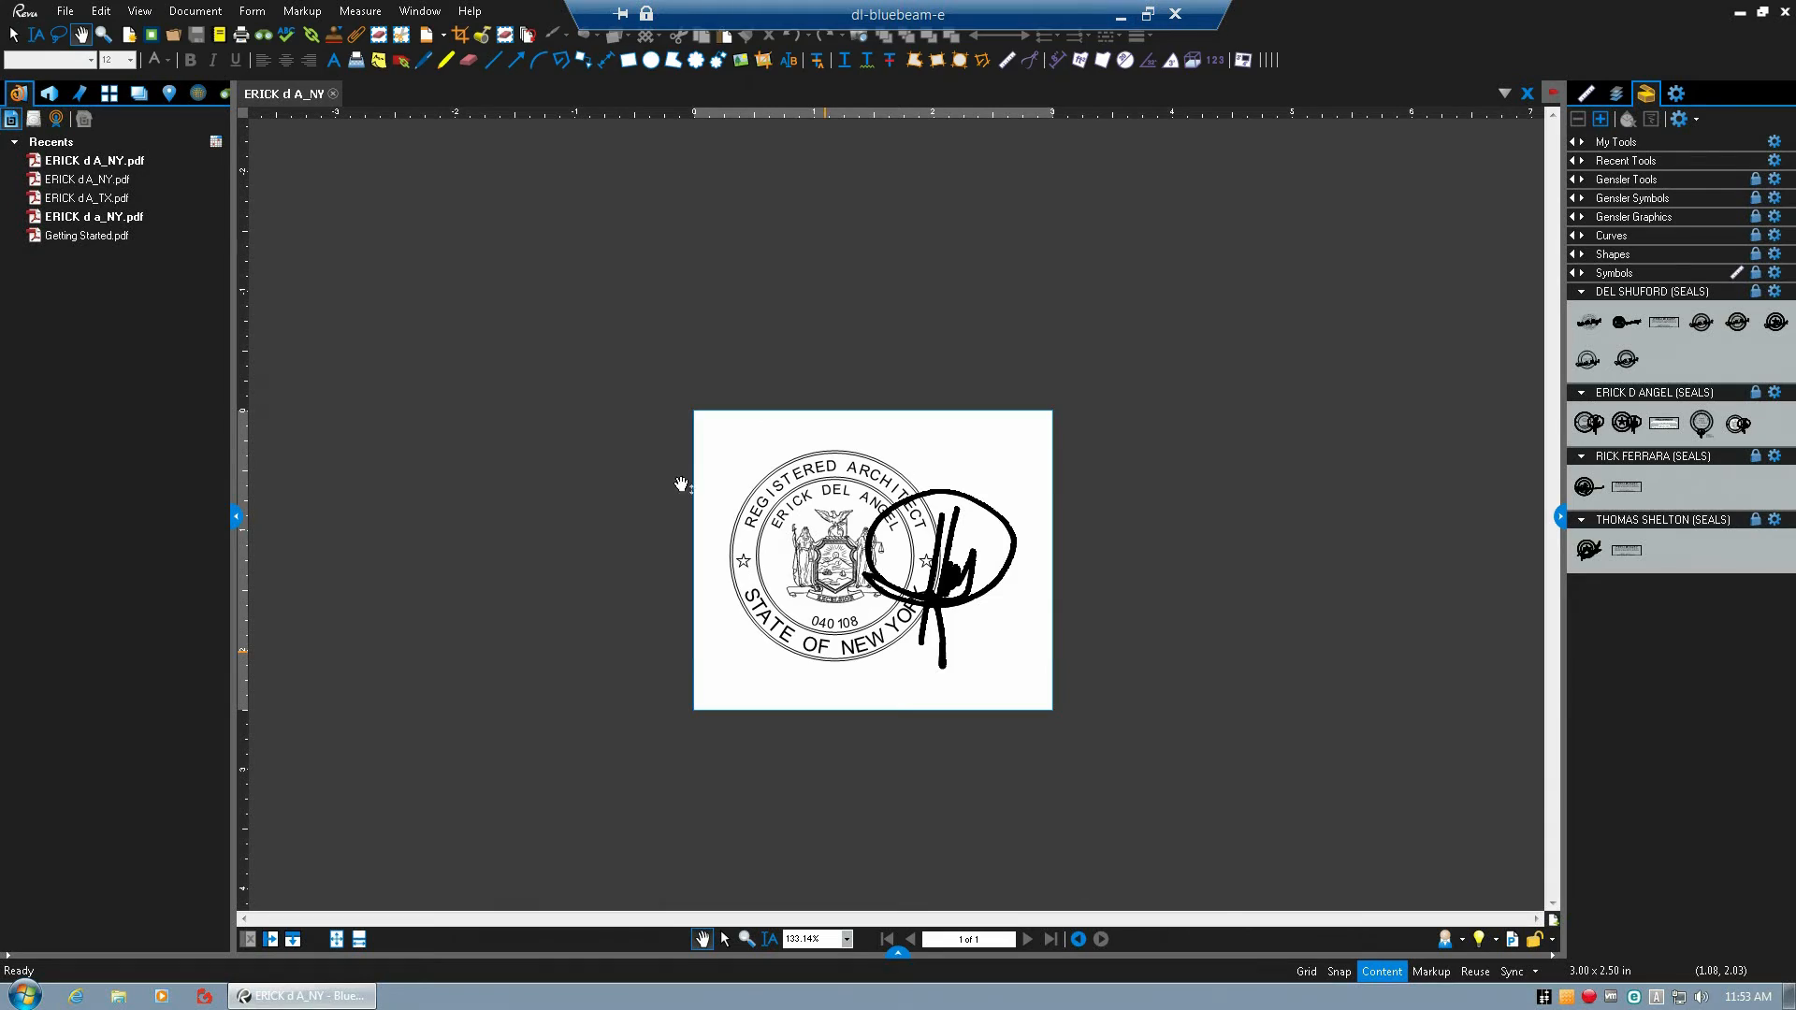
key(alt)
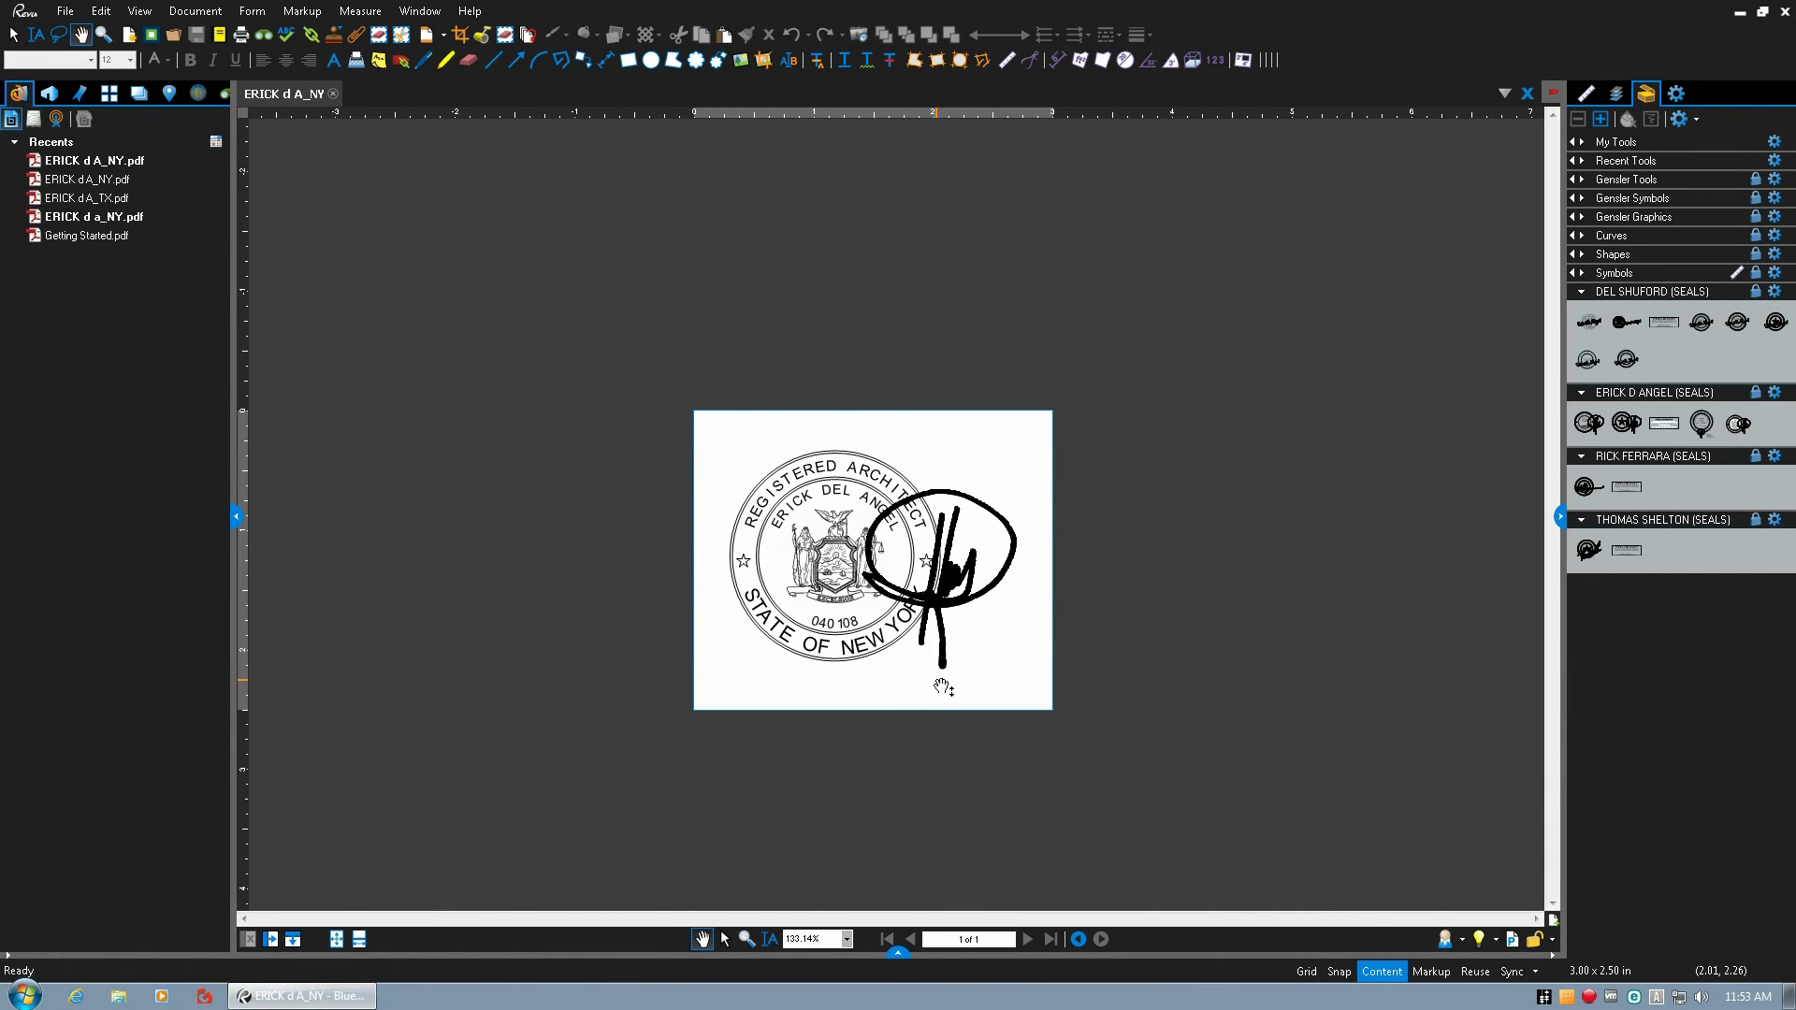
scroll(938, 686, up, 2)
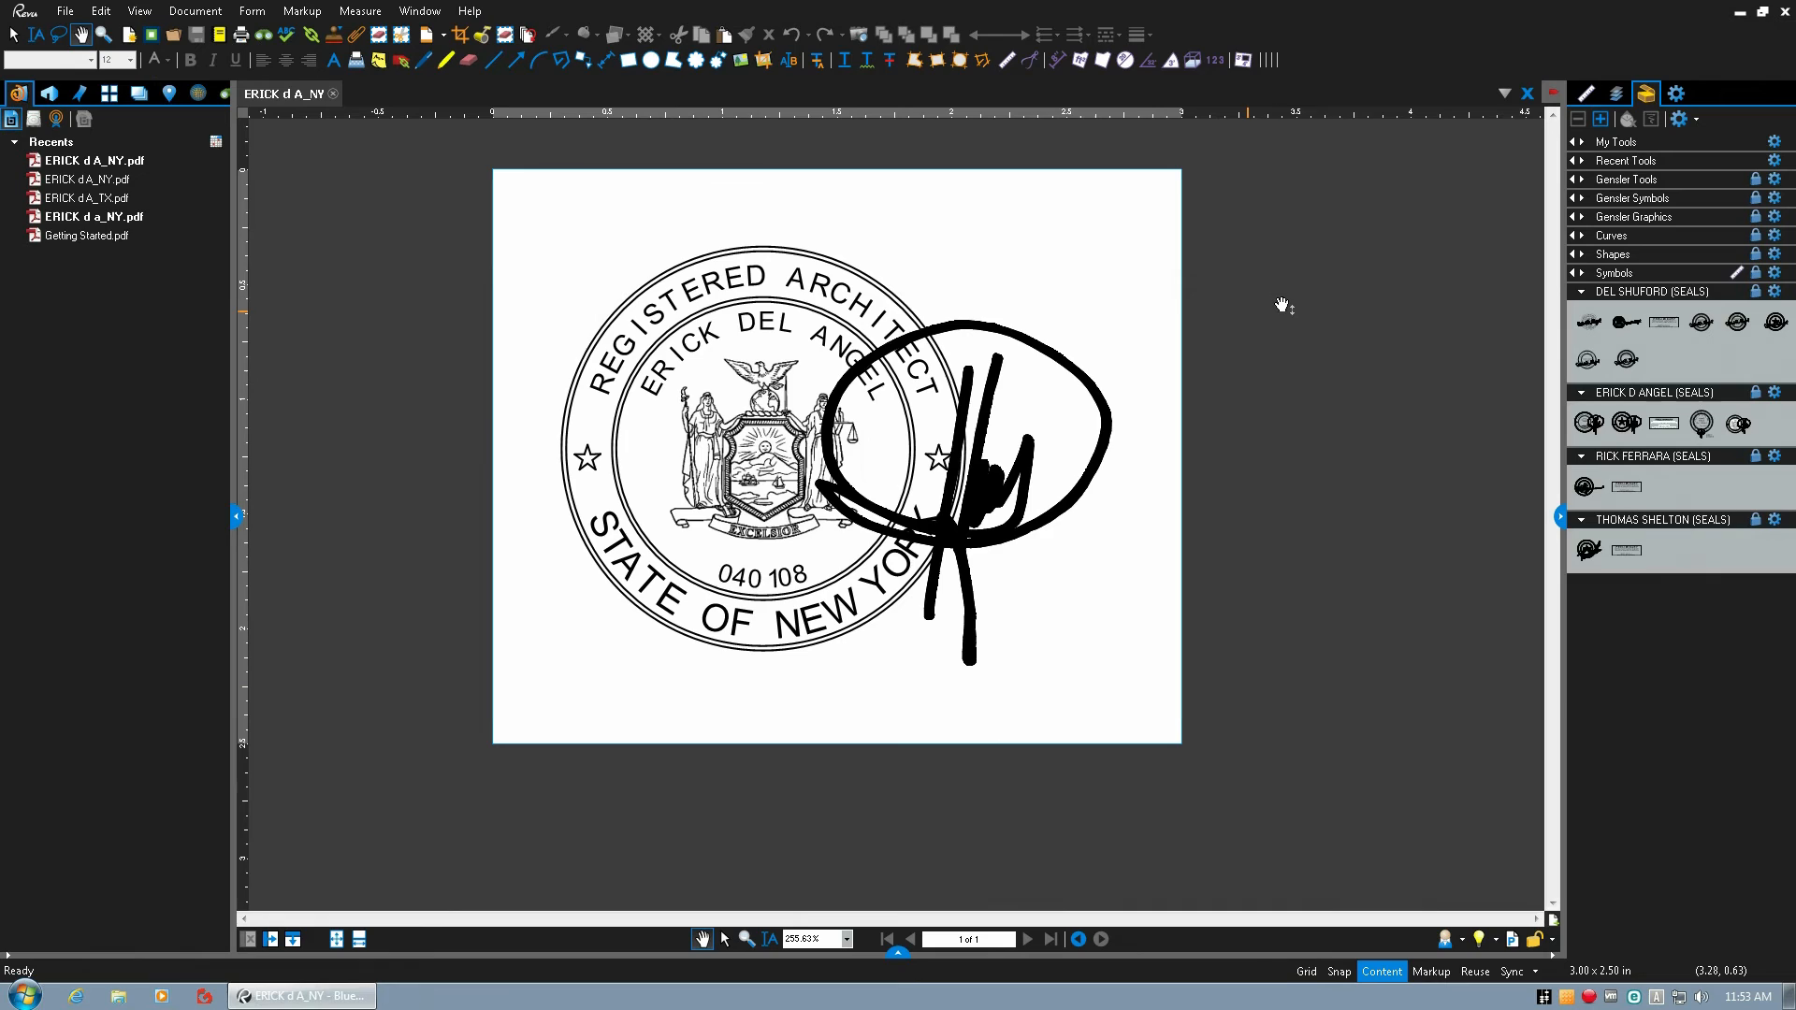
Collapse the four architects' seals tool sets and display the seal PDF's file properties.
click(1582, 293)
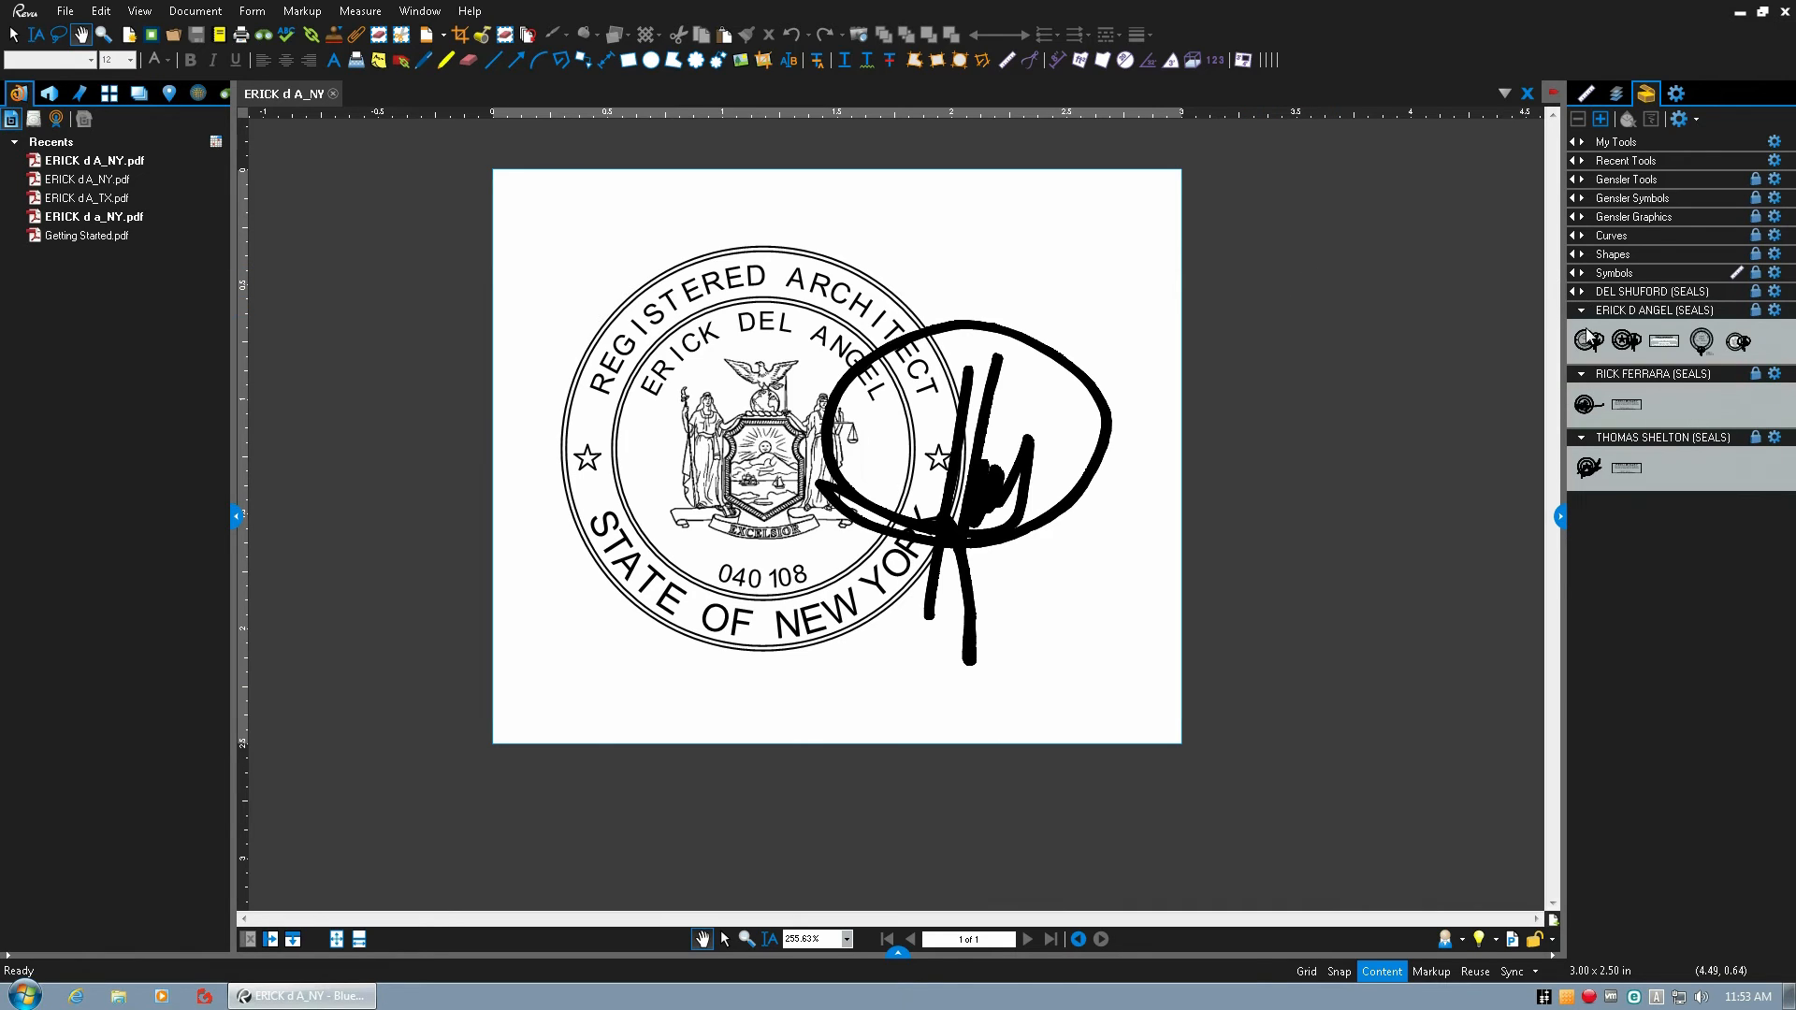
click(1582, 310)
click(1584, 330)
click(1582, 349)
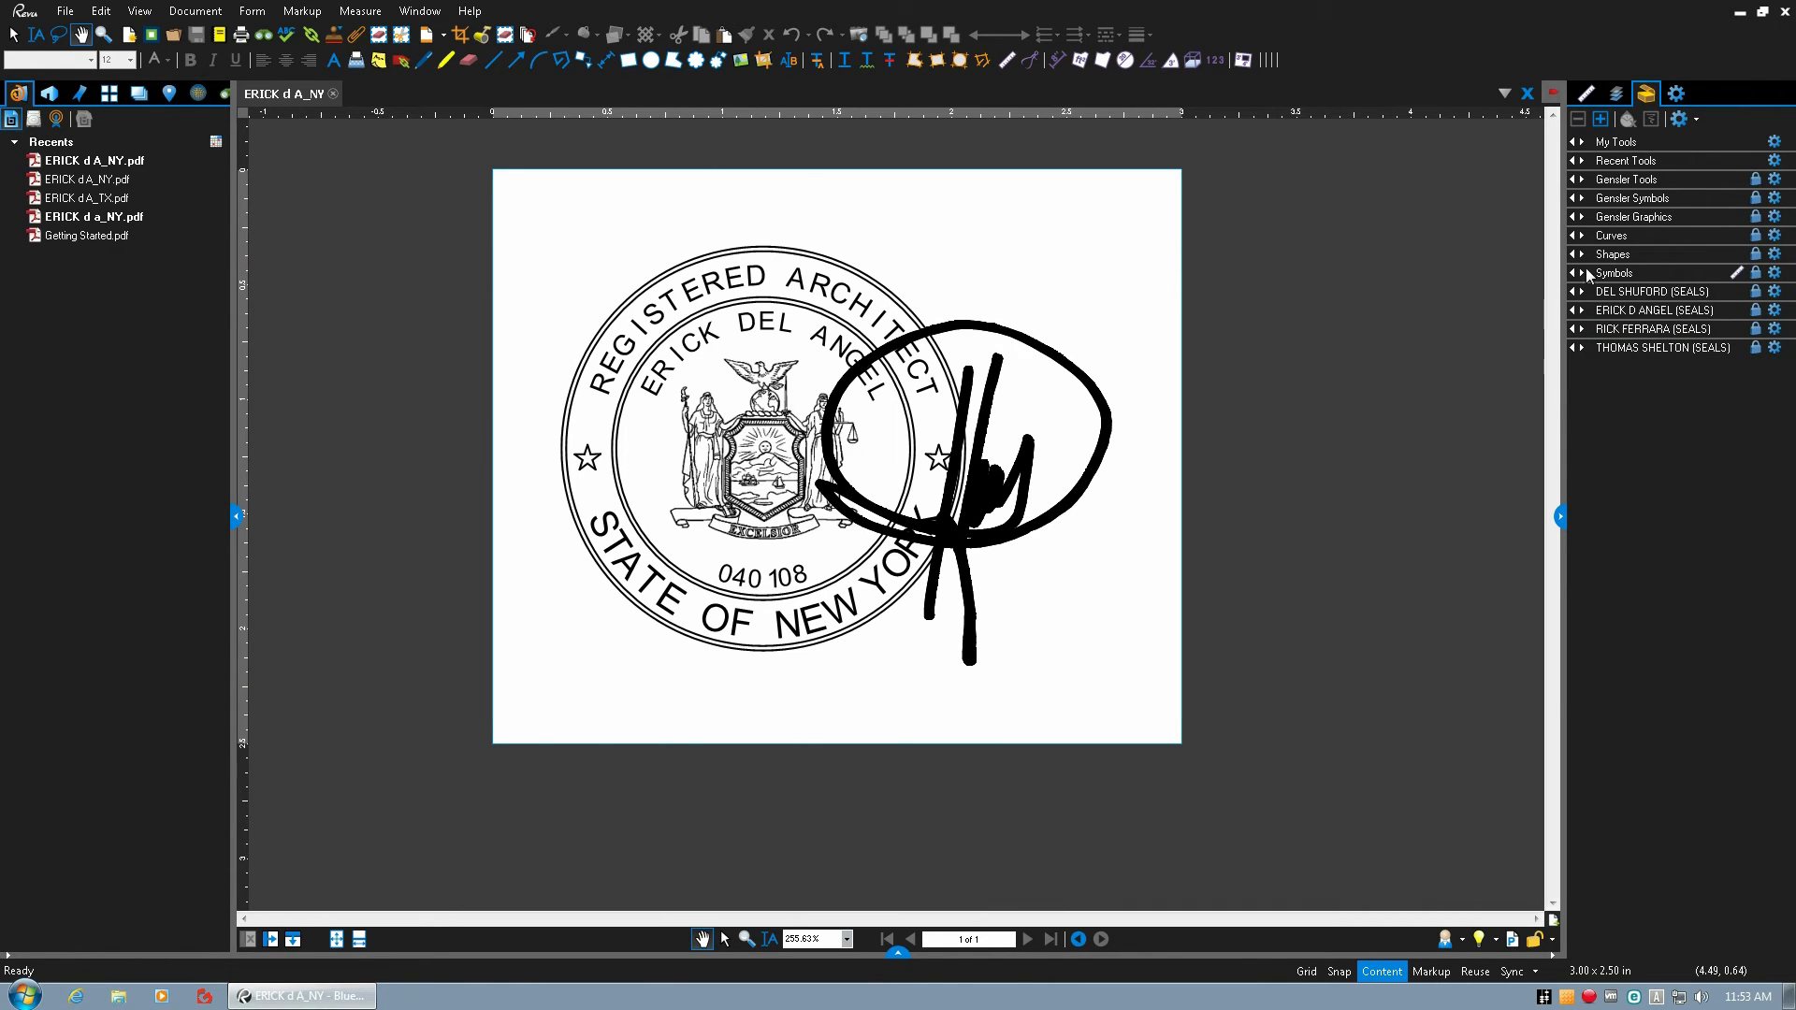
click(1676, 94)
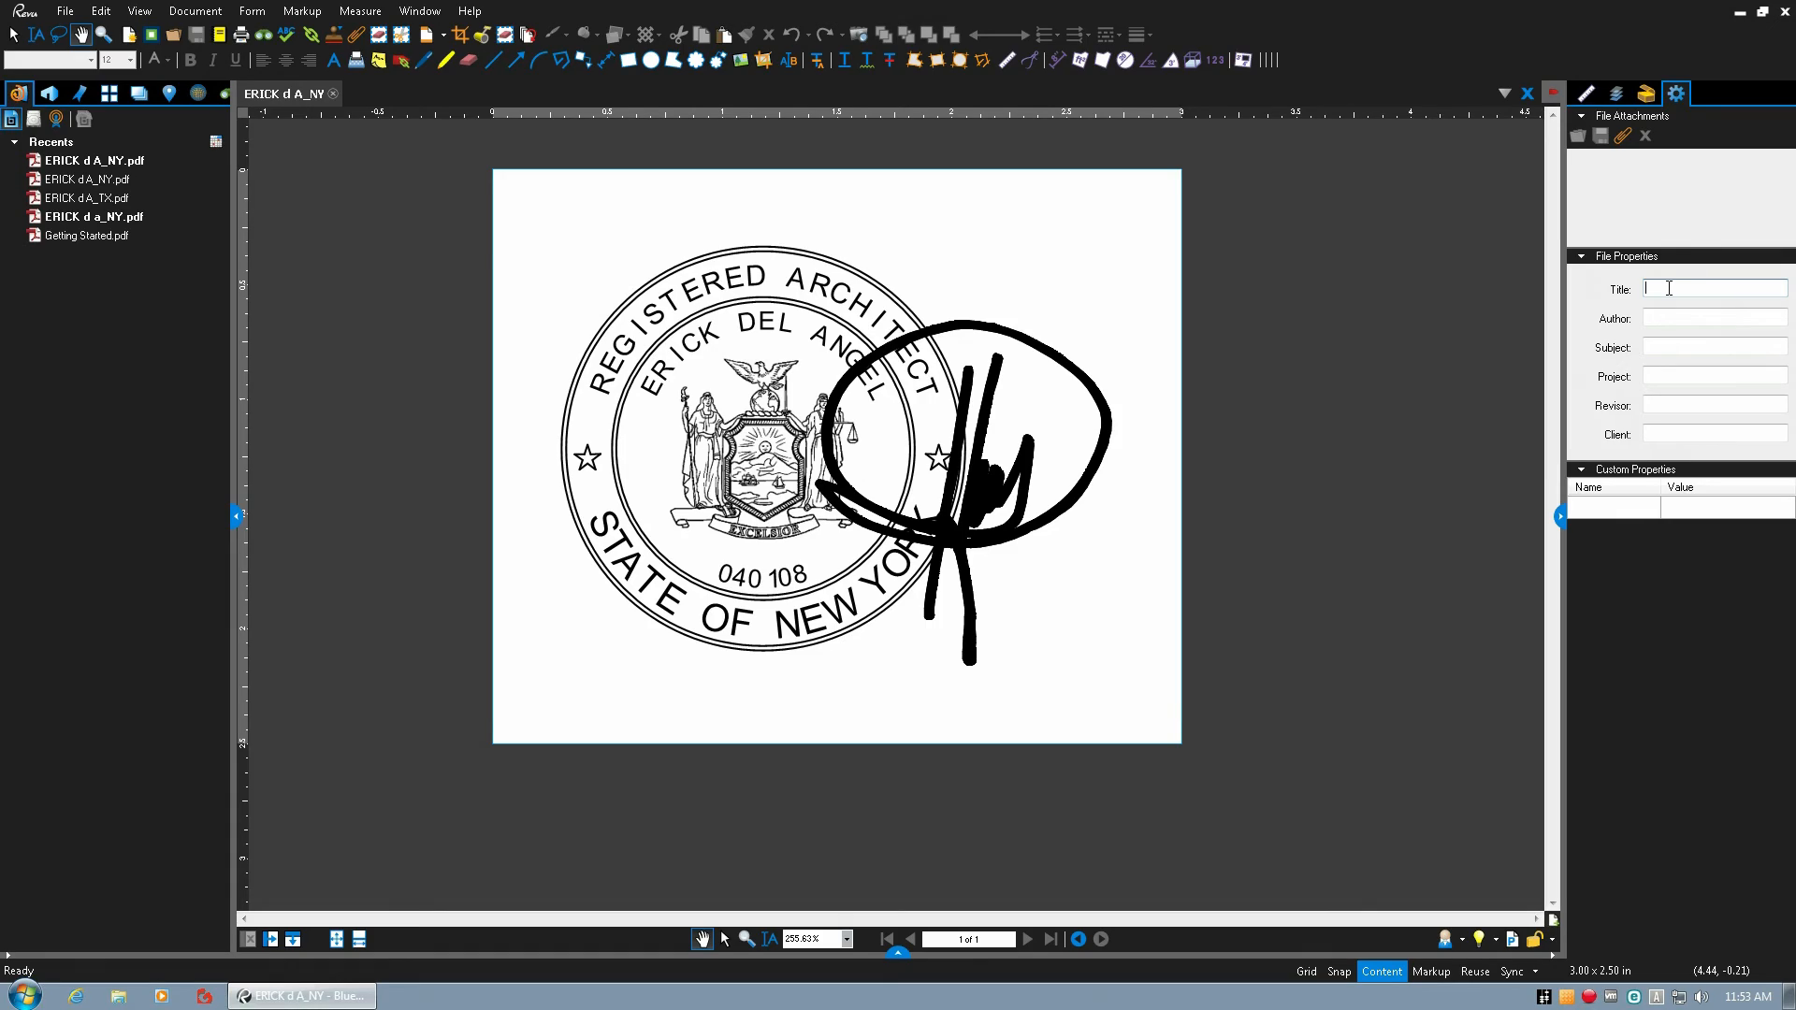
Minimize the remote desktop session, relaunch Revu on the local computer and create a blank 8.5 by 11 inch document.
mouse_move(861, 4)
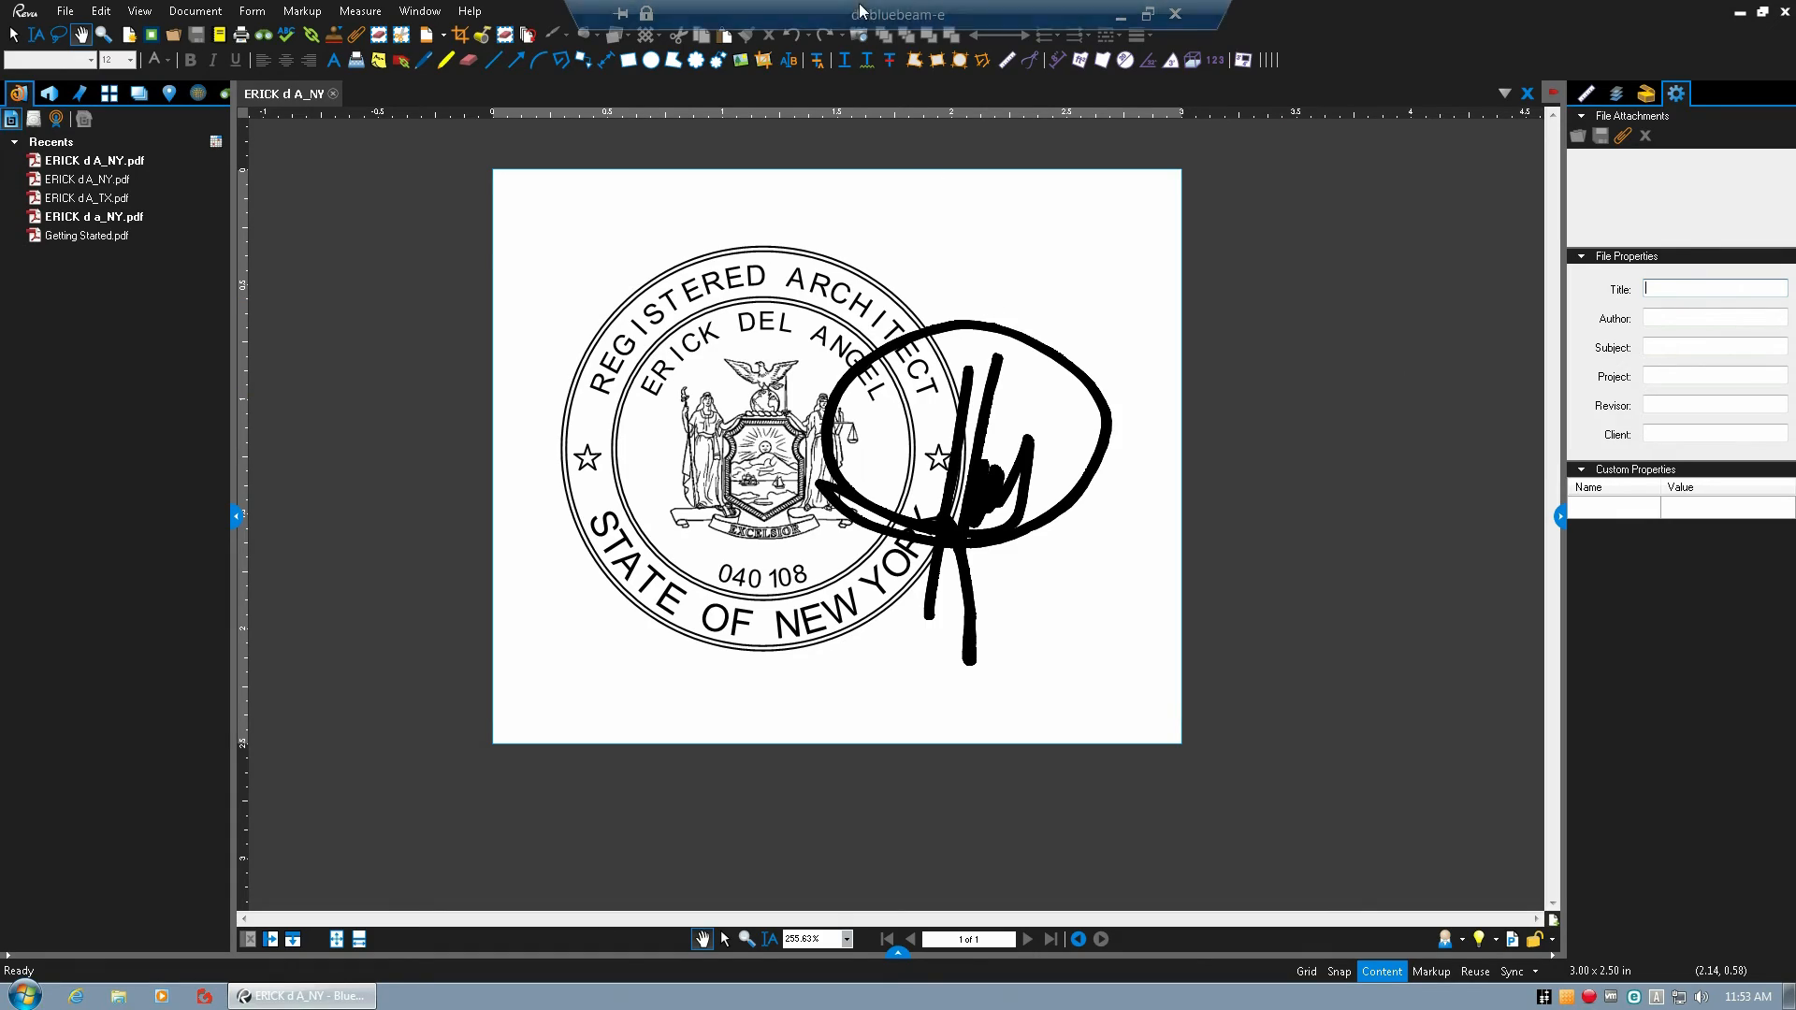
click(1121, 16)
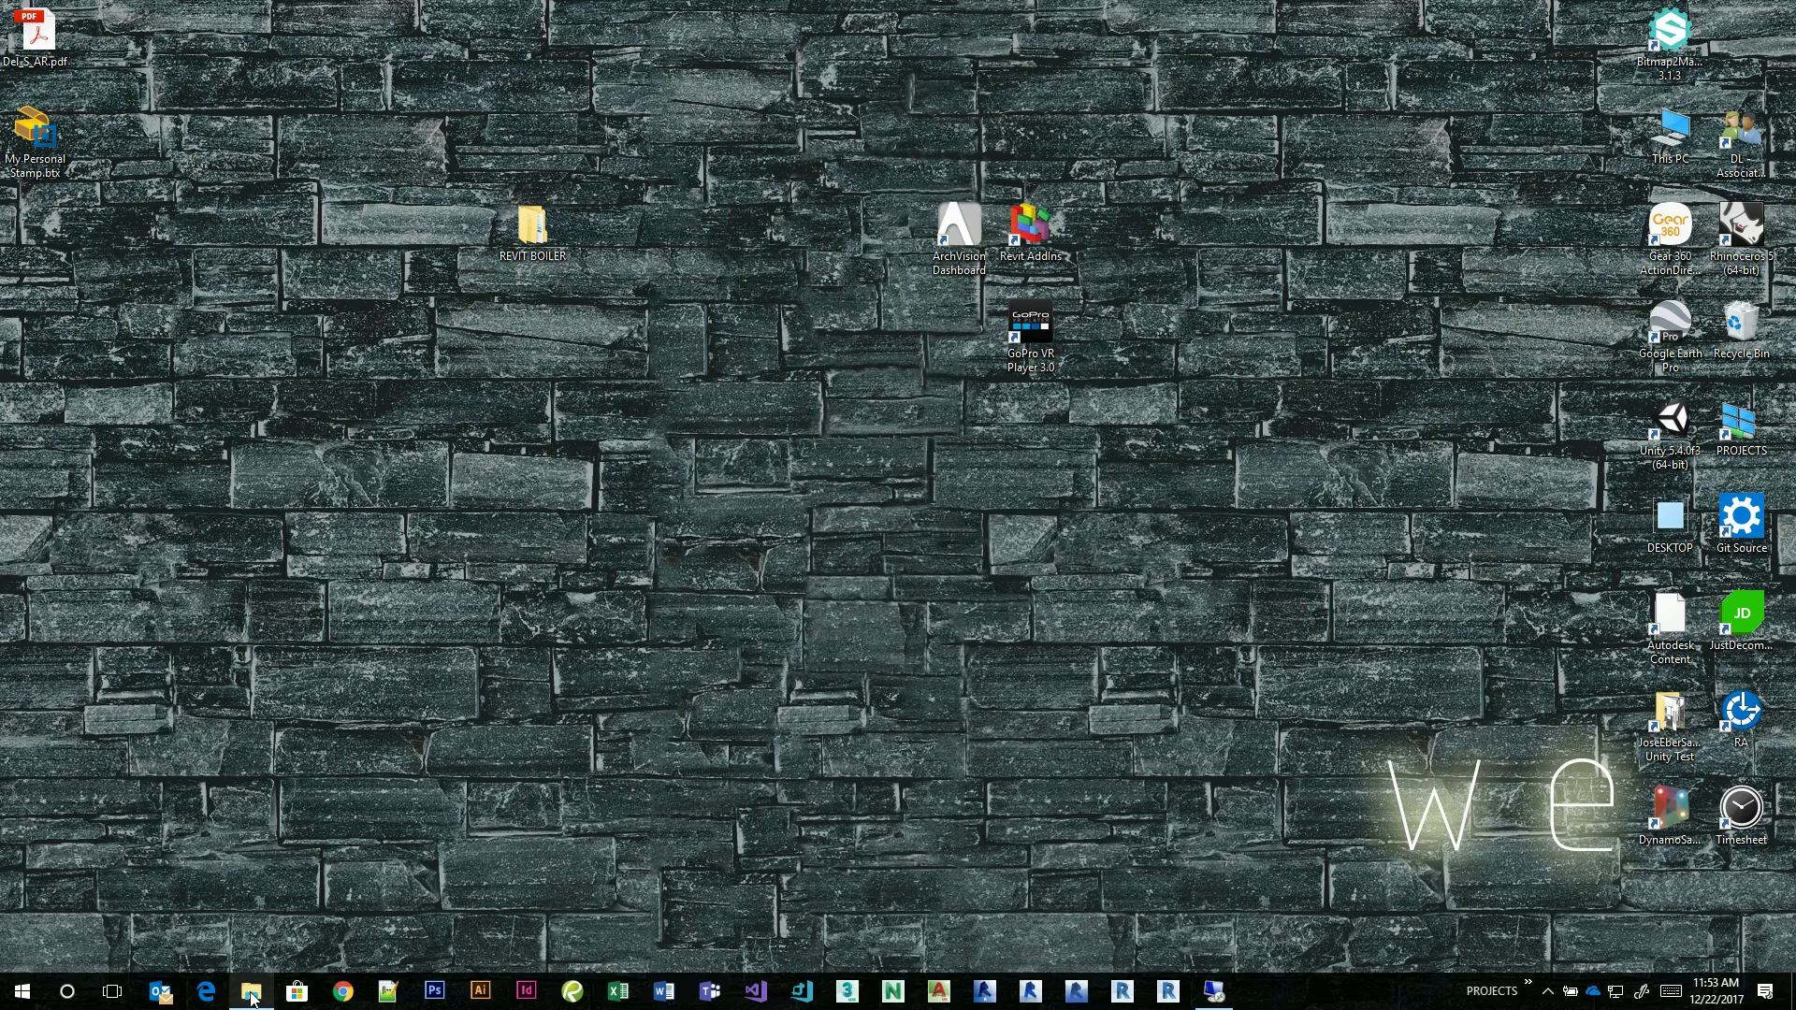
click(573, 994)
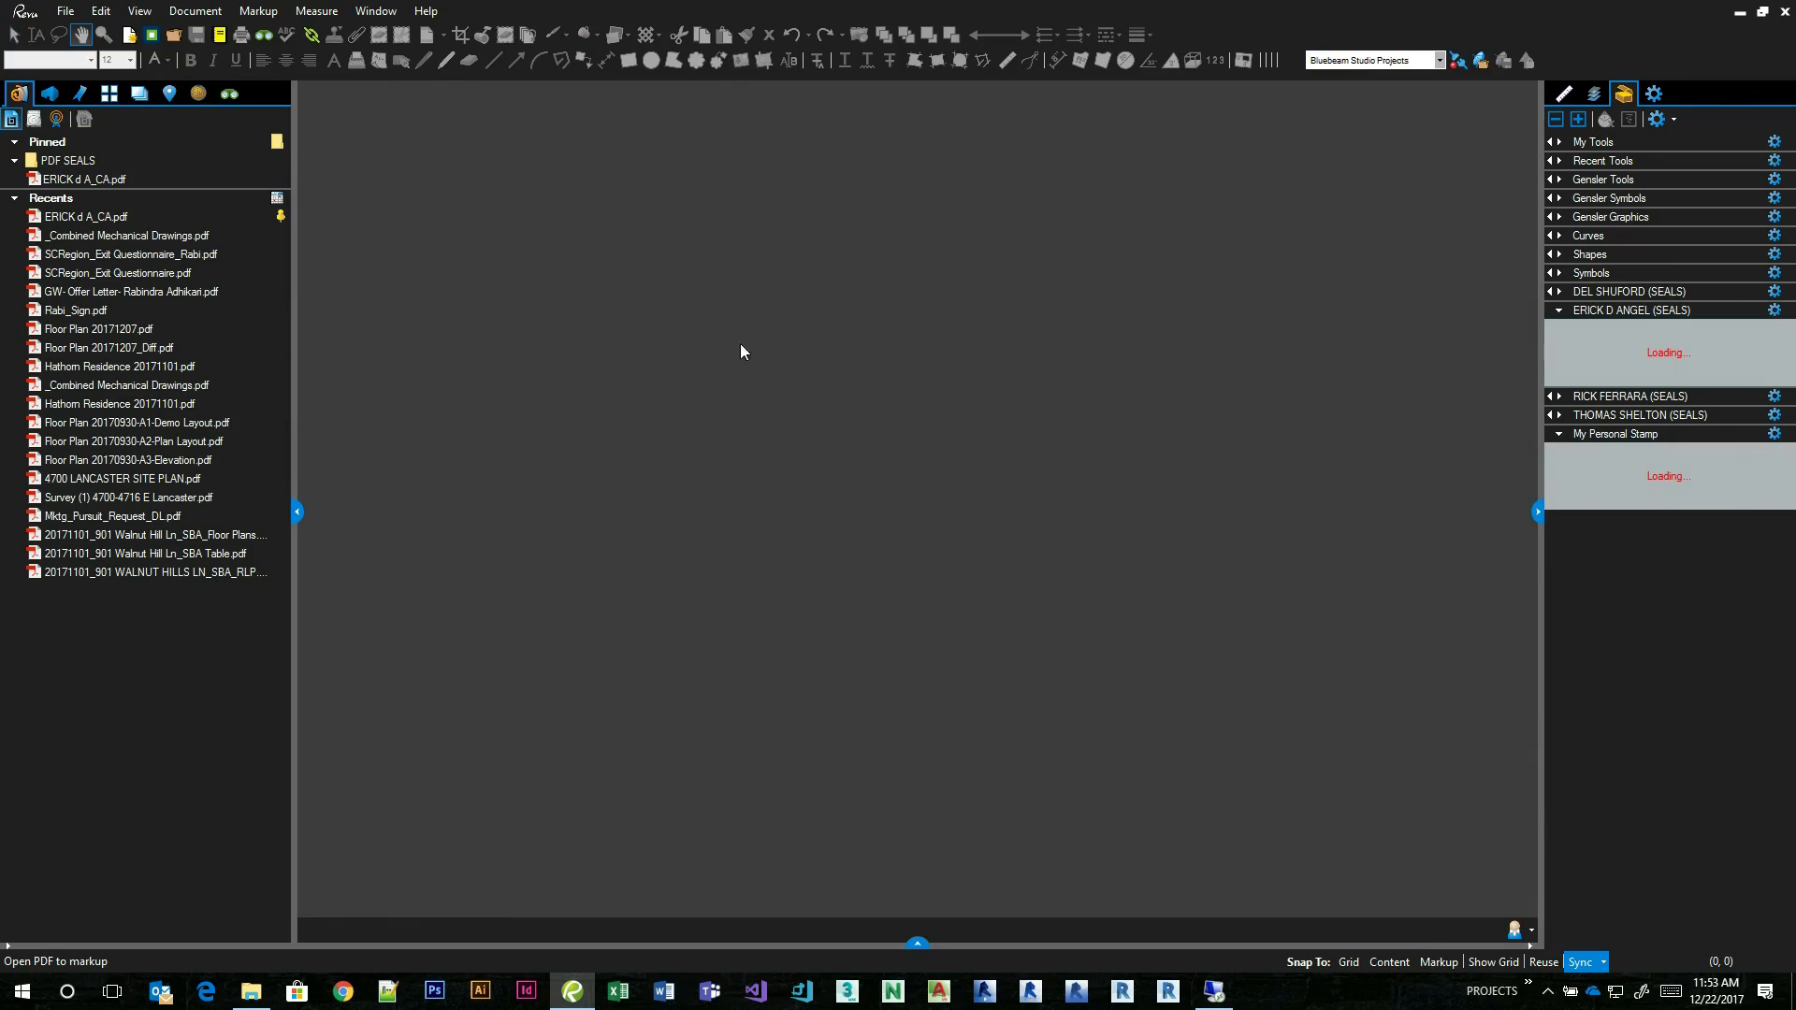
click(66, 11)
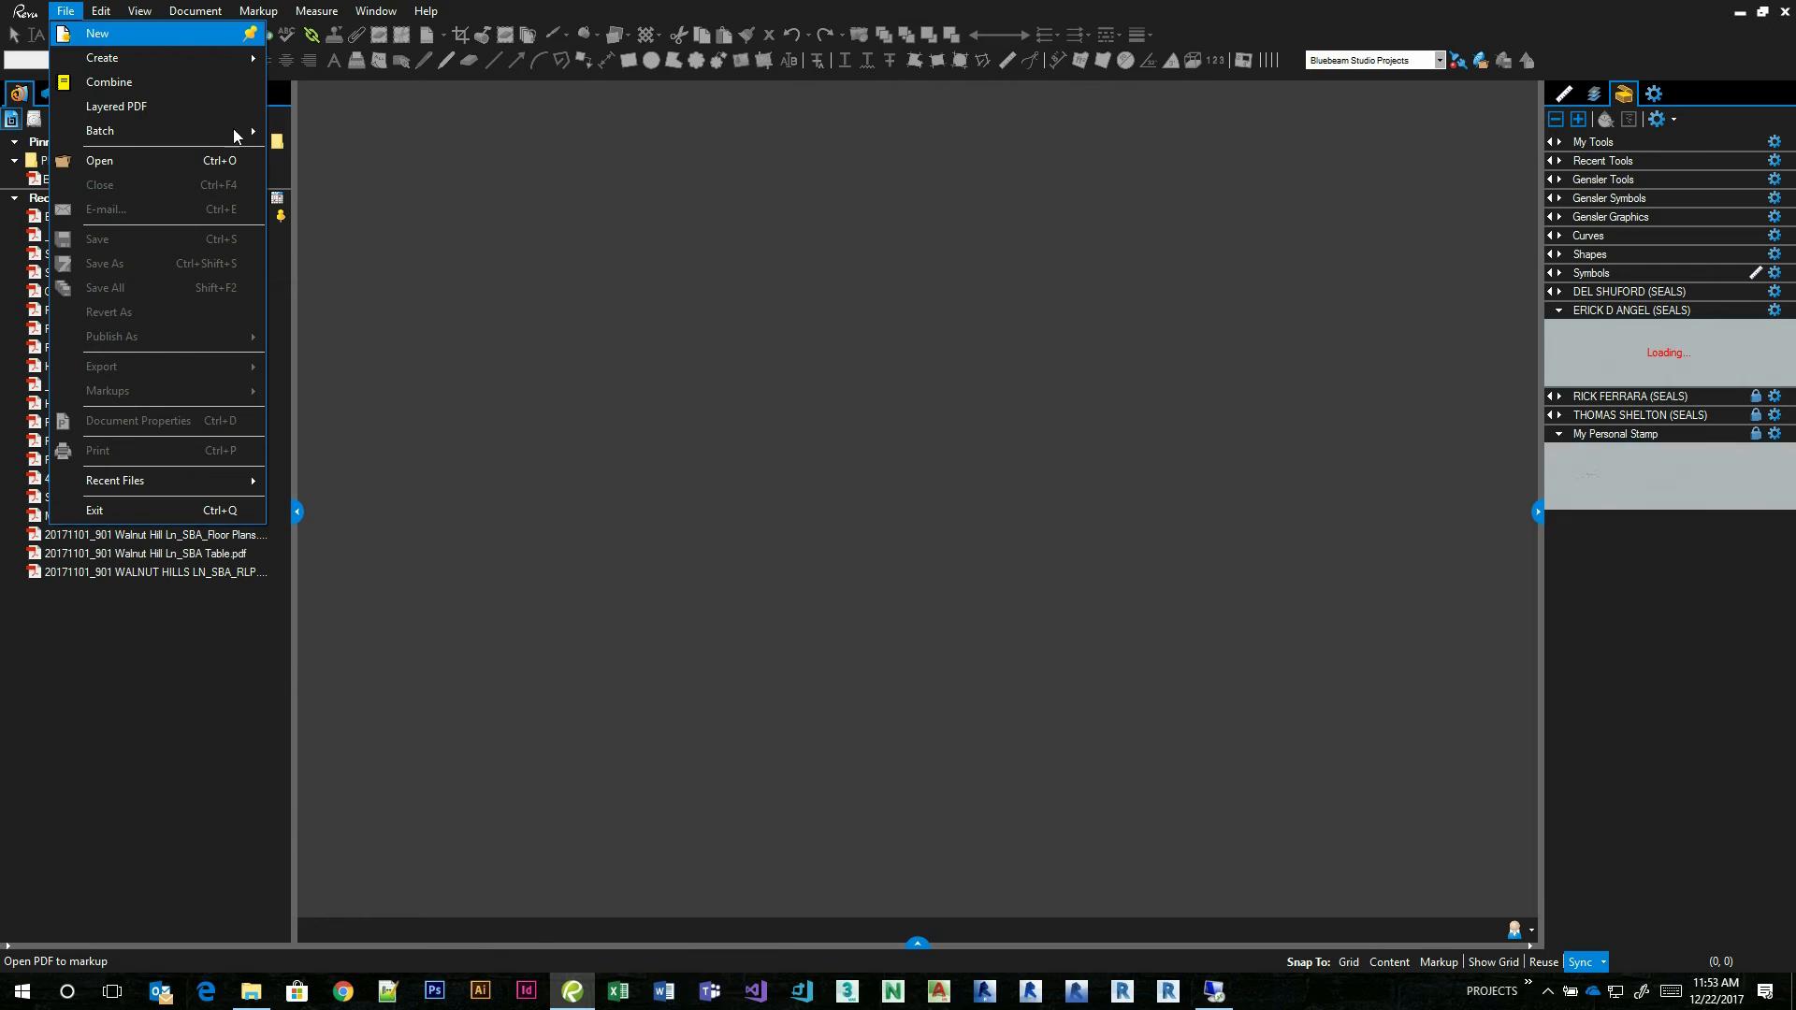
click(70, 29)
click(992, 581)
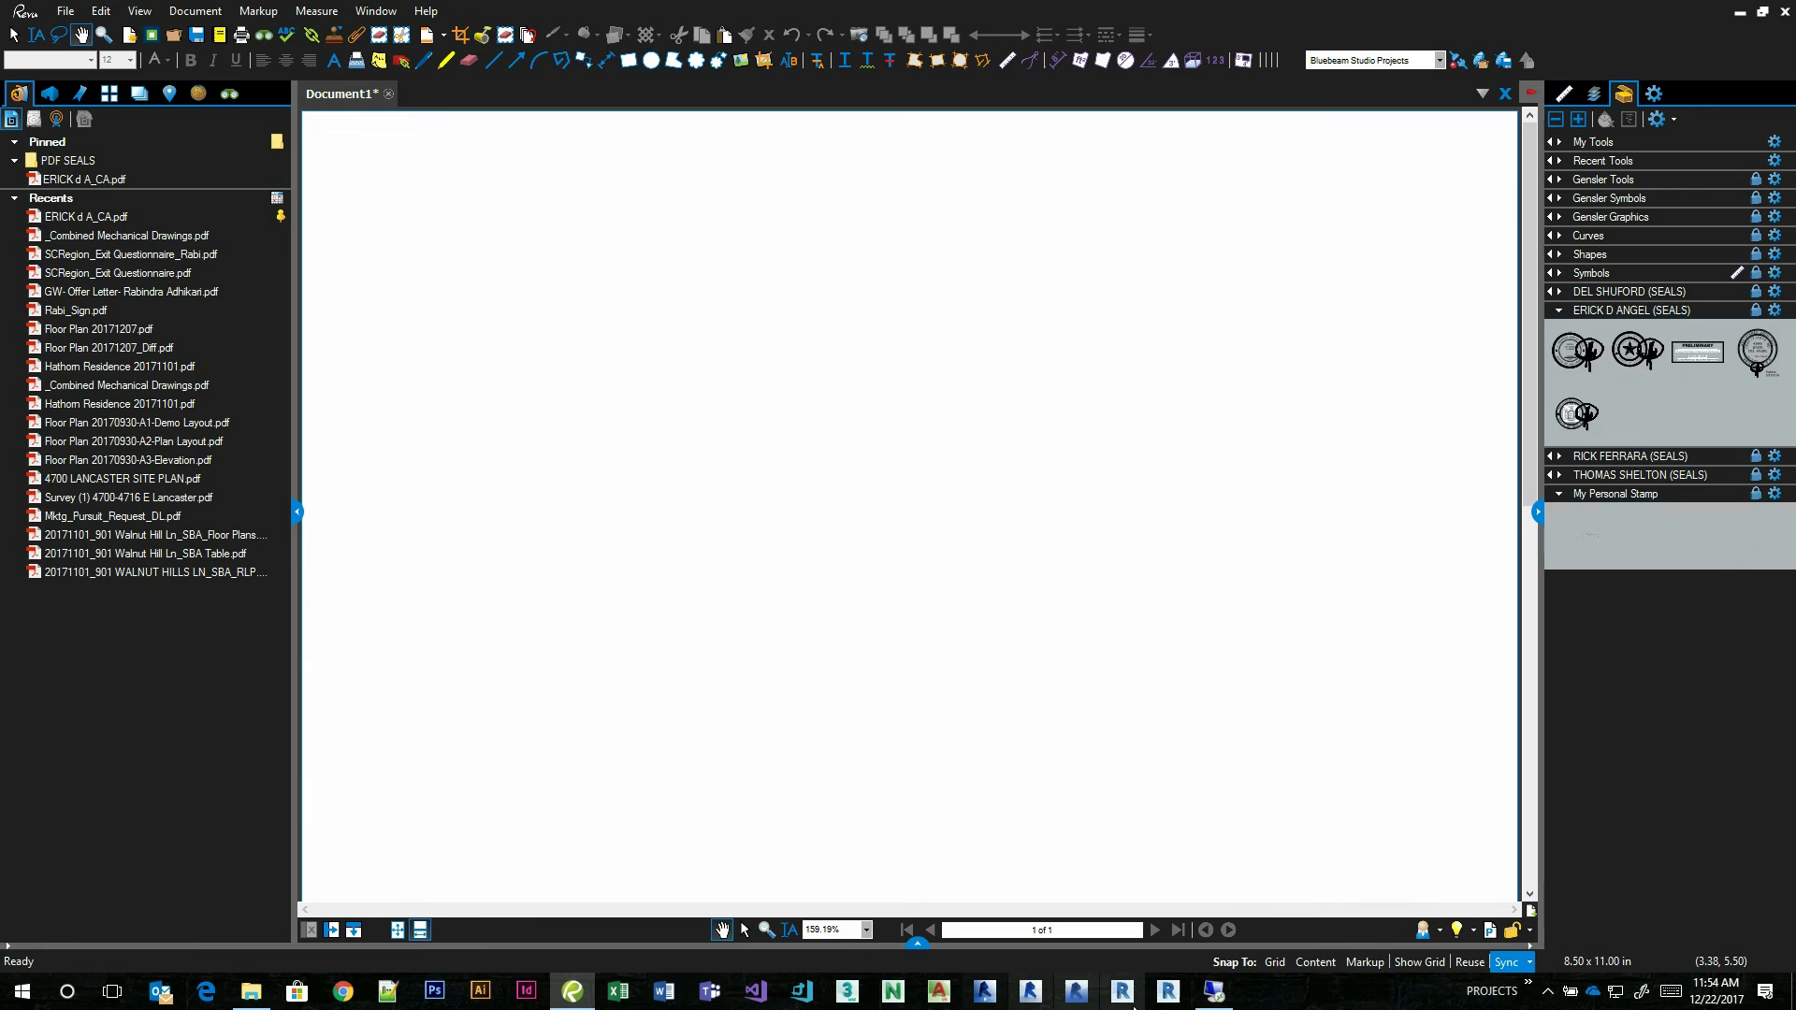
Switch back to the dl-bluebeam-e remote desktop session with the New York seal PDF.
click(1218, 996)
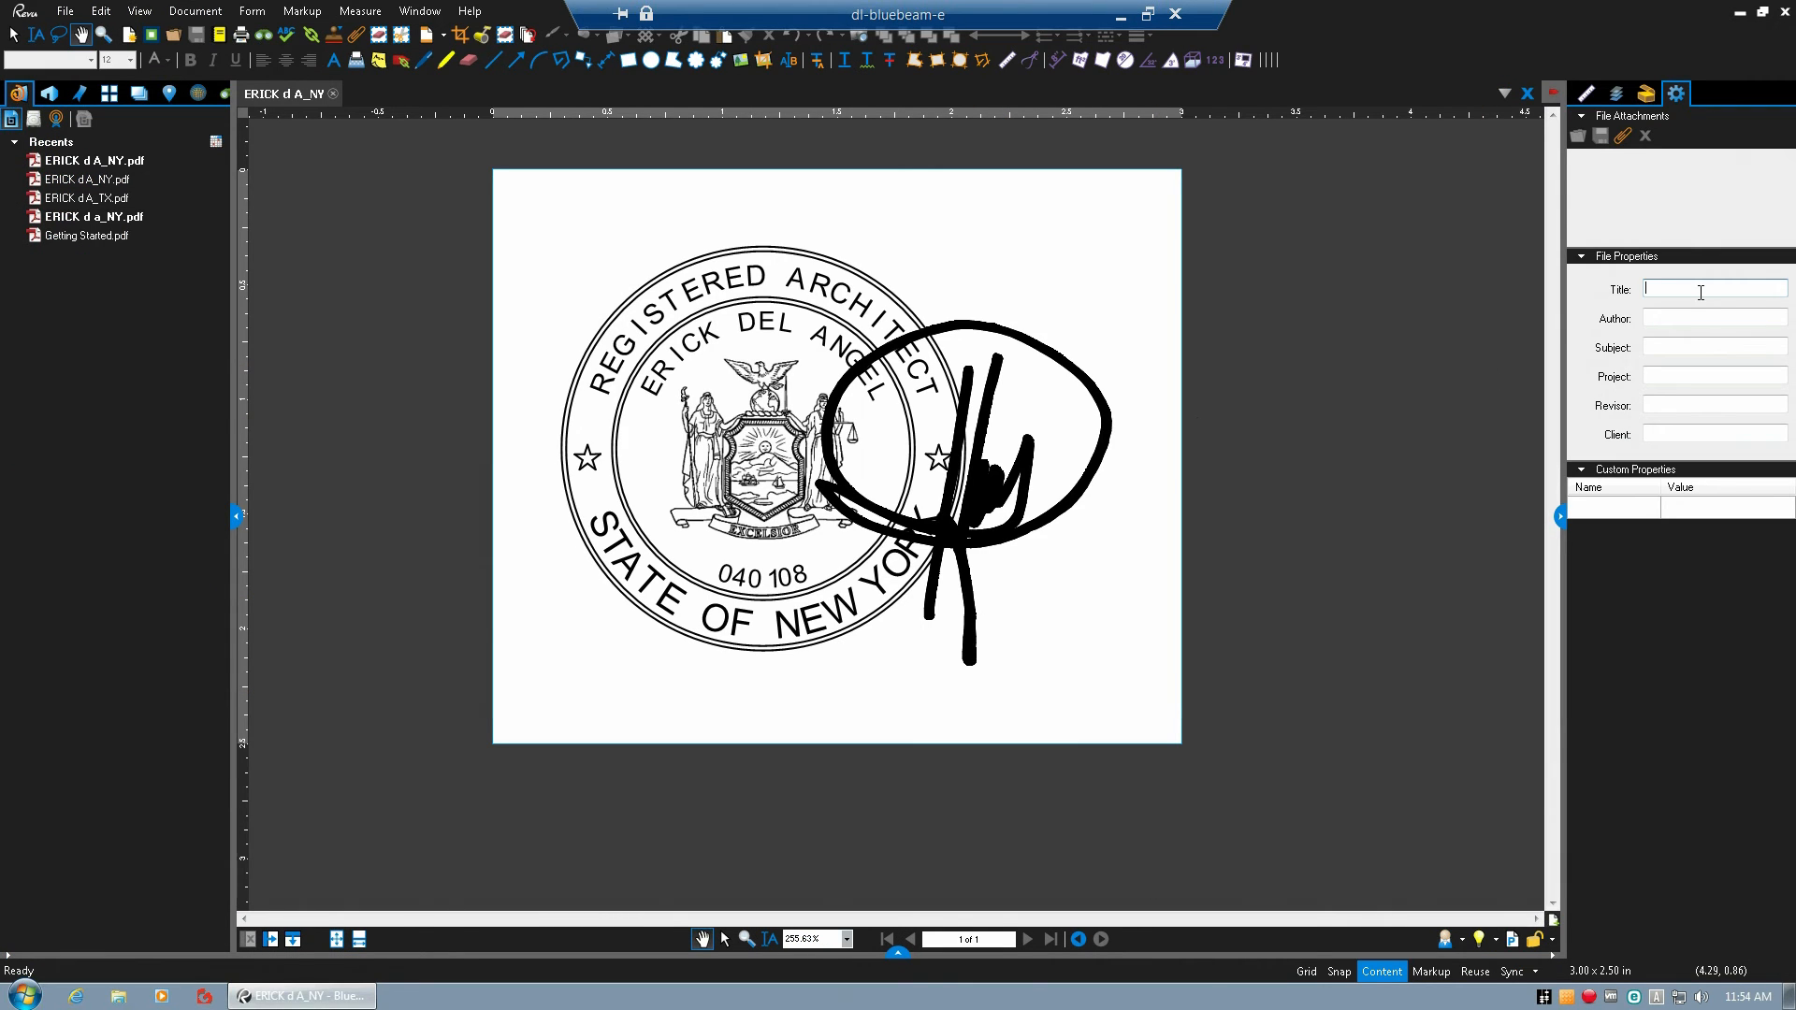
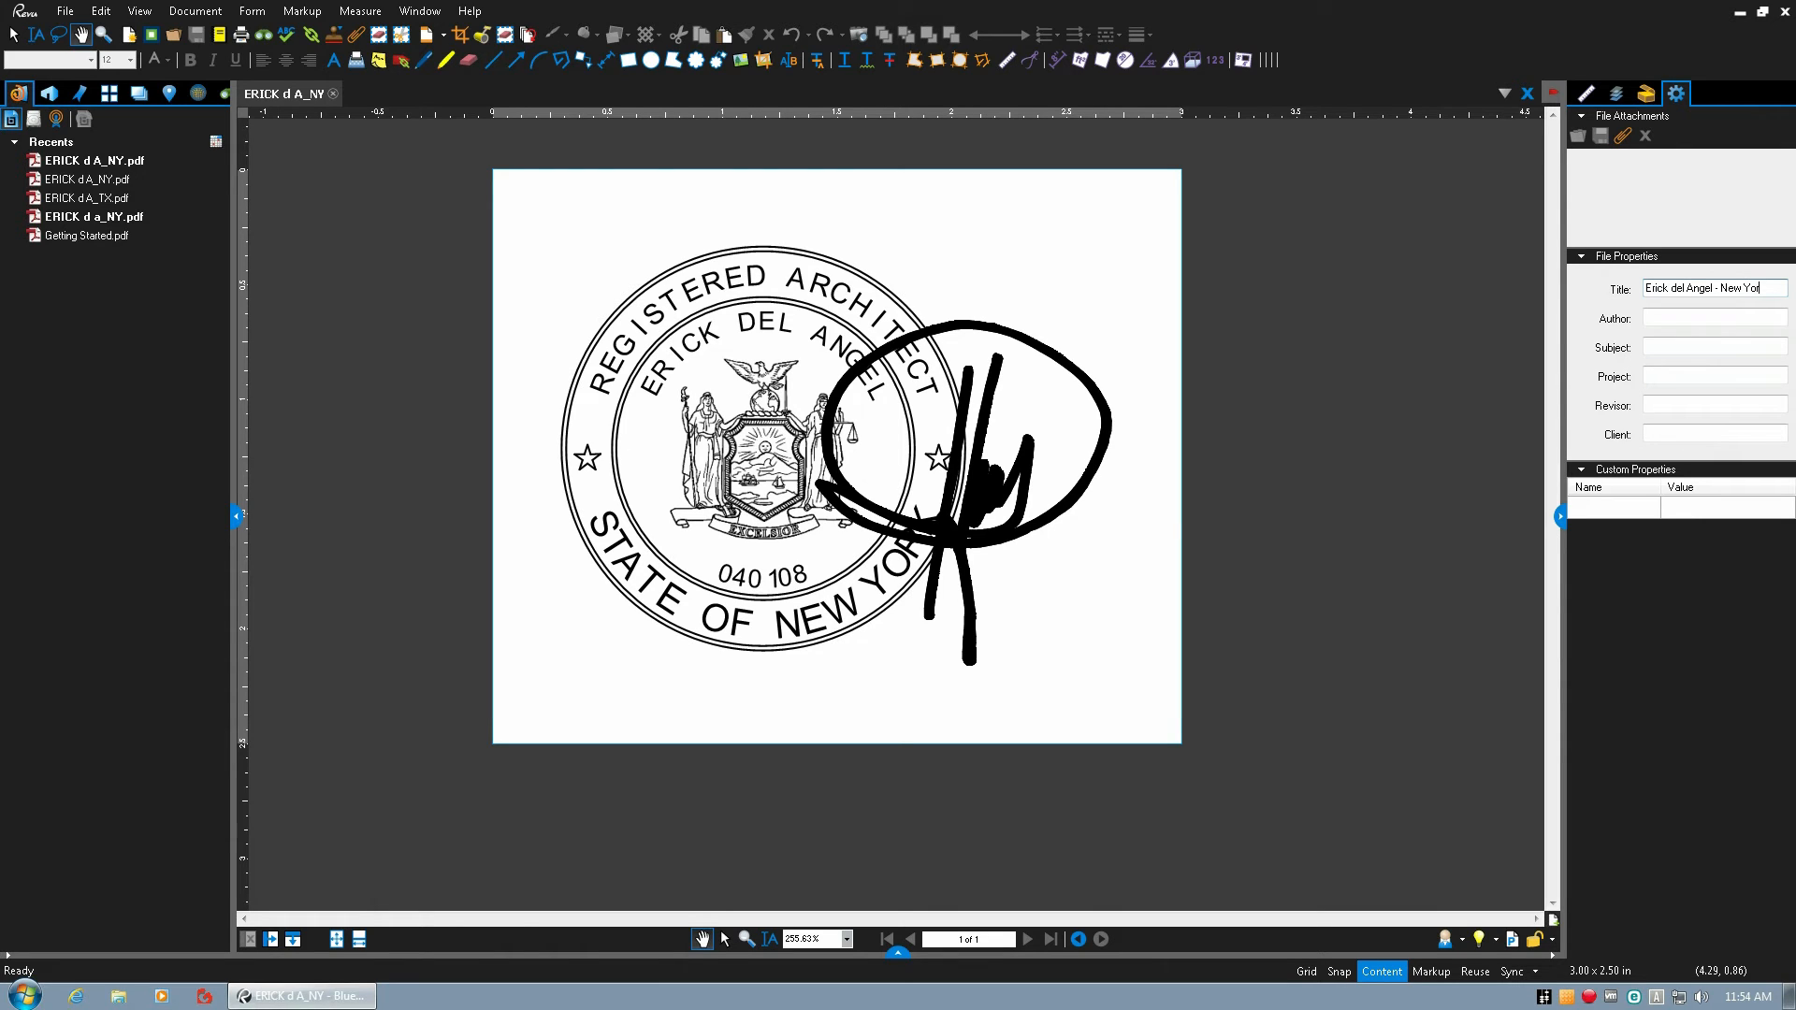
Leave the Subject property empty and save the New York seal PDF with its architect-and-state title.
click(1671, 348)
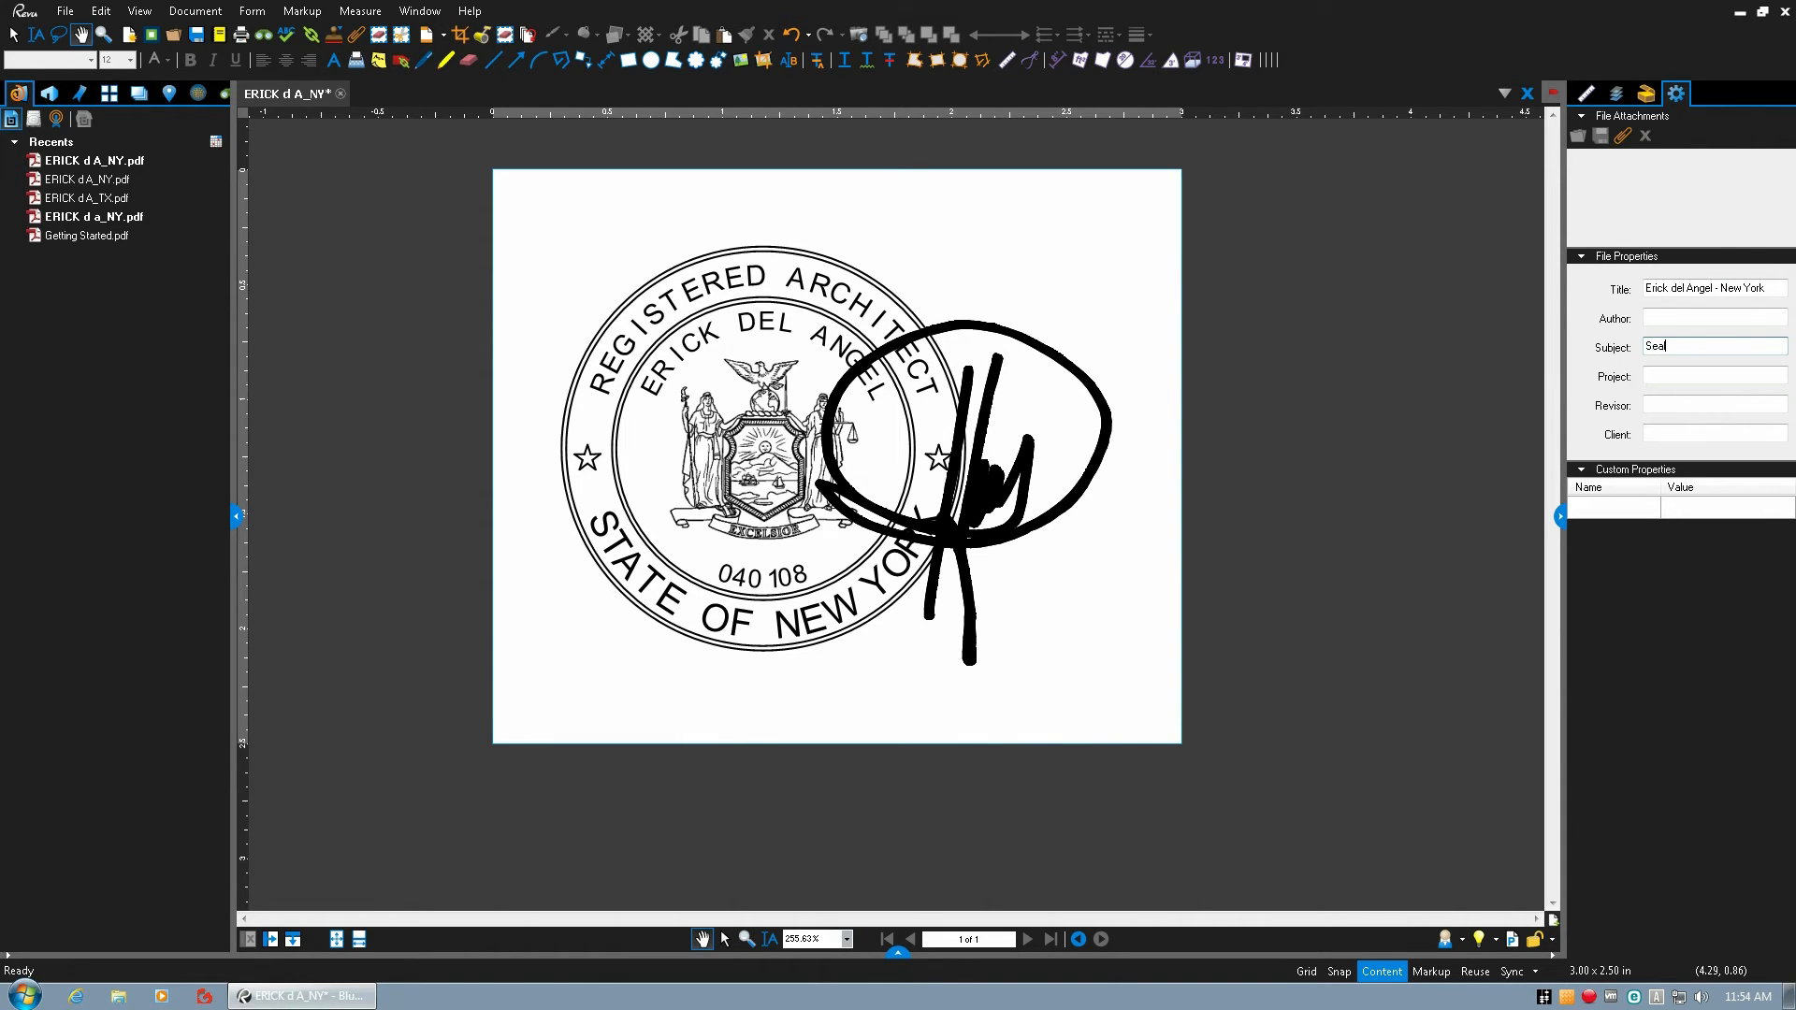
double_click(1685, 346)
key(BackSpace)
click(1089, 320)
click(199, 37)
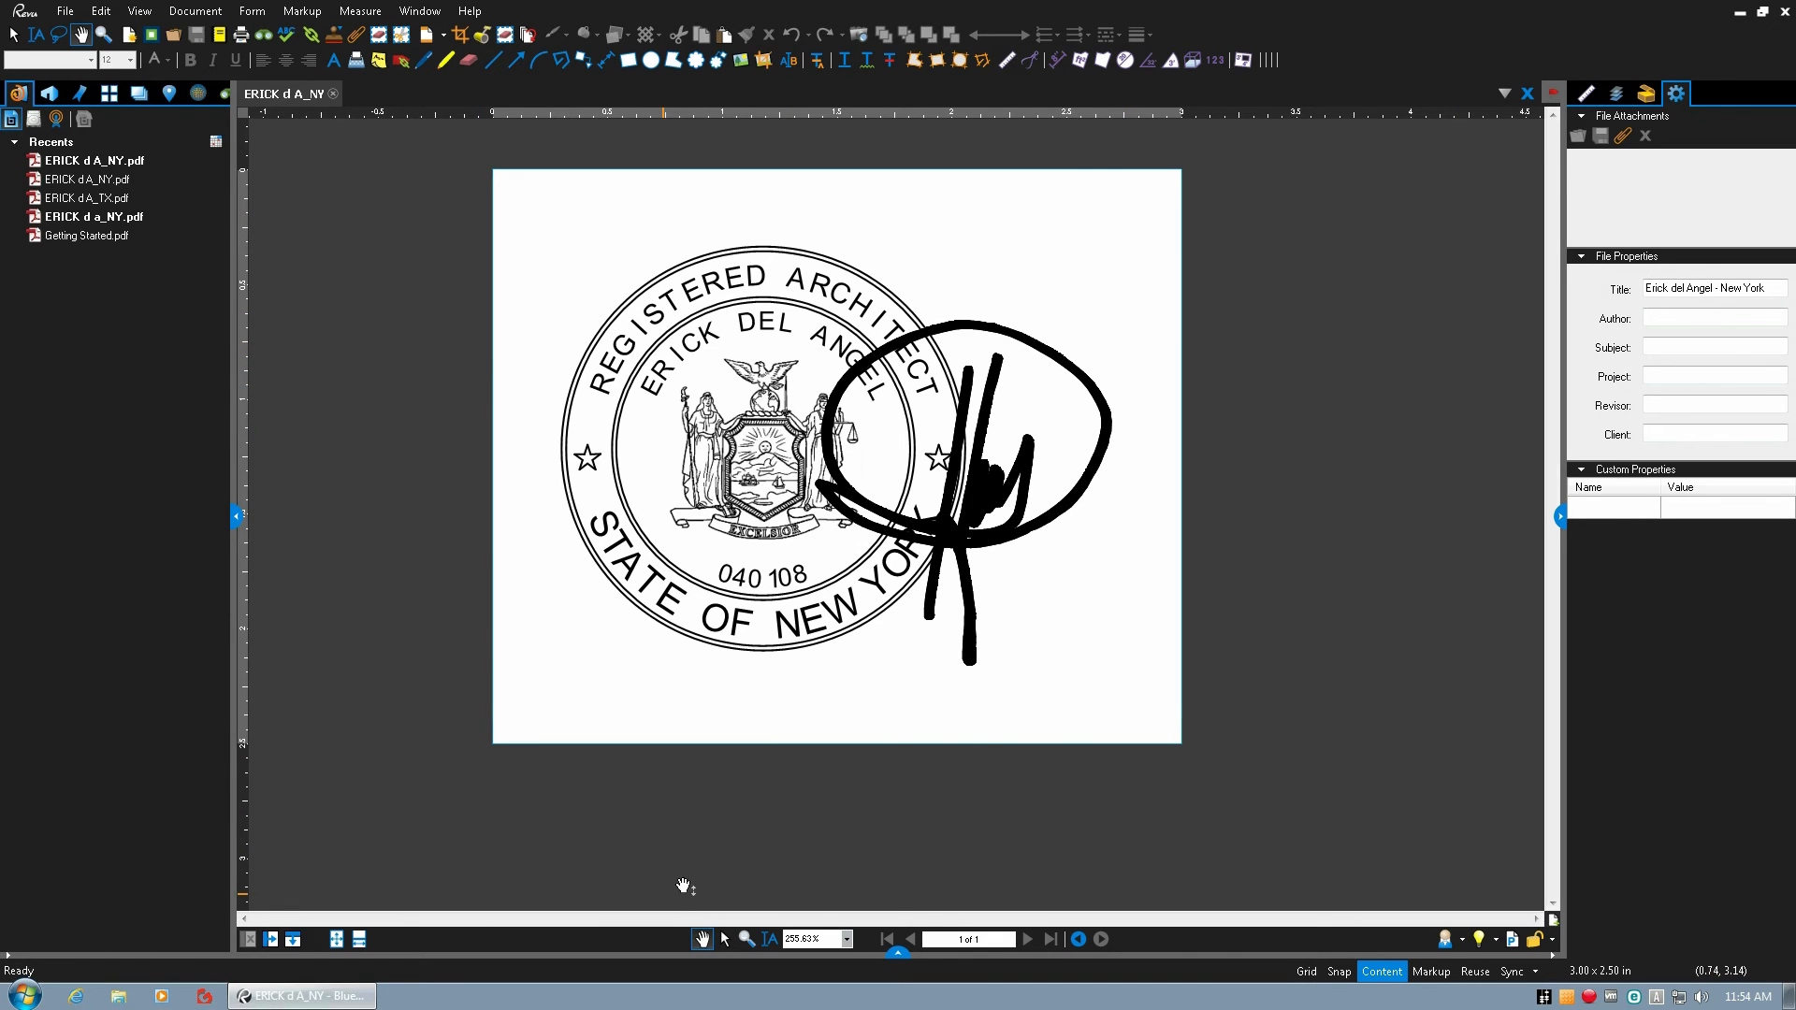
Minimize the remote desktop session and close Revu on the local computer without saving the blank document.
mouse_move(982, 10)
click(1121, 15)
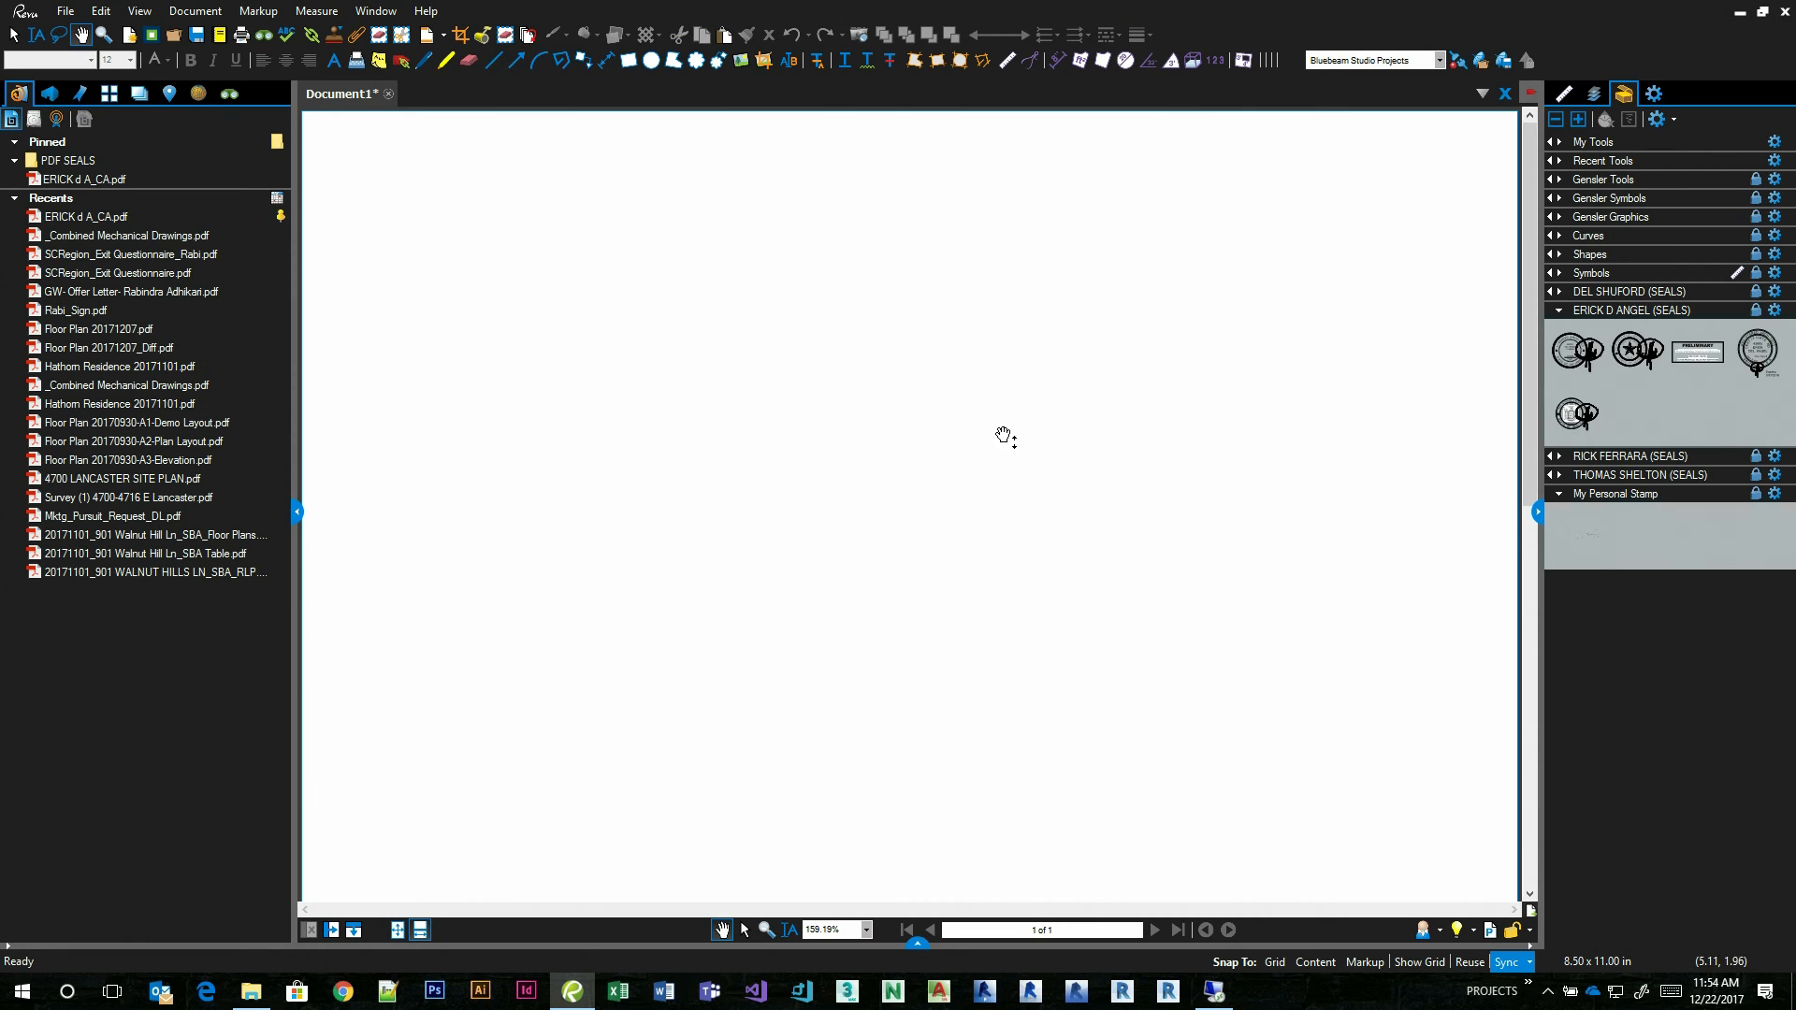
click(1785, 13)
click(978, 583)
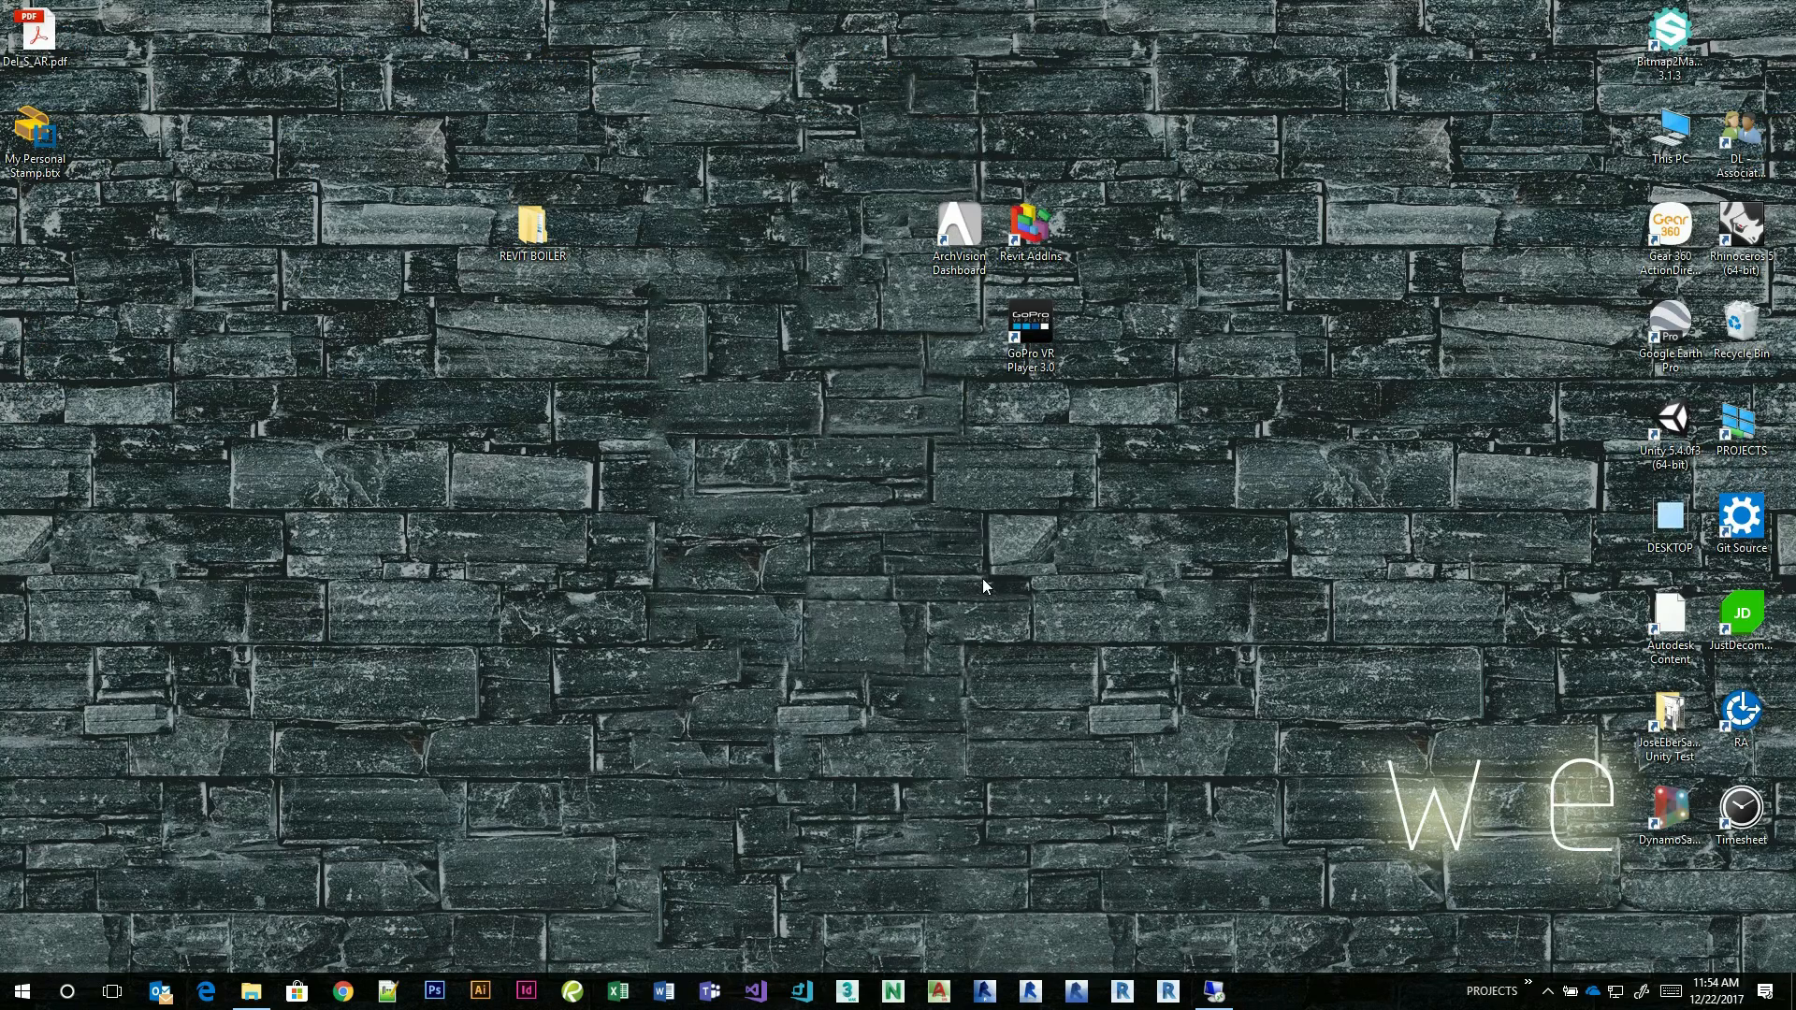
Relaunch Revu on the local computer and create a one-page blank portrait document, 8.5 by 11 inches.
right_click(717, 501)
click(608, 557)
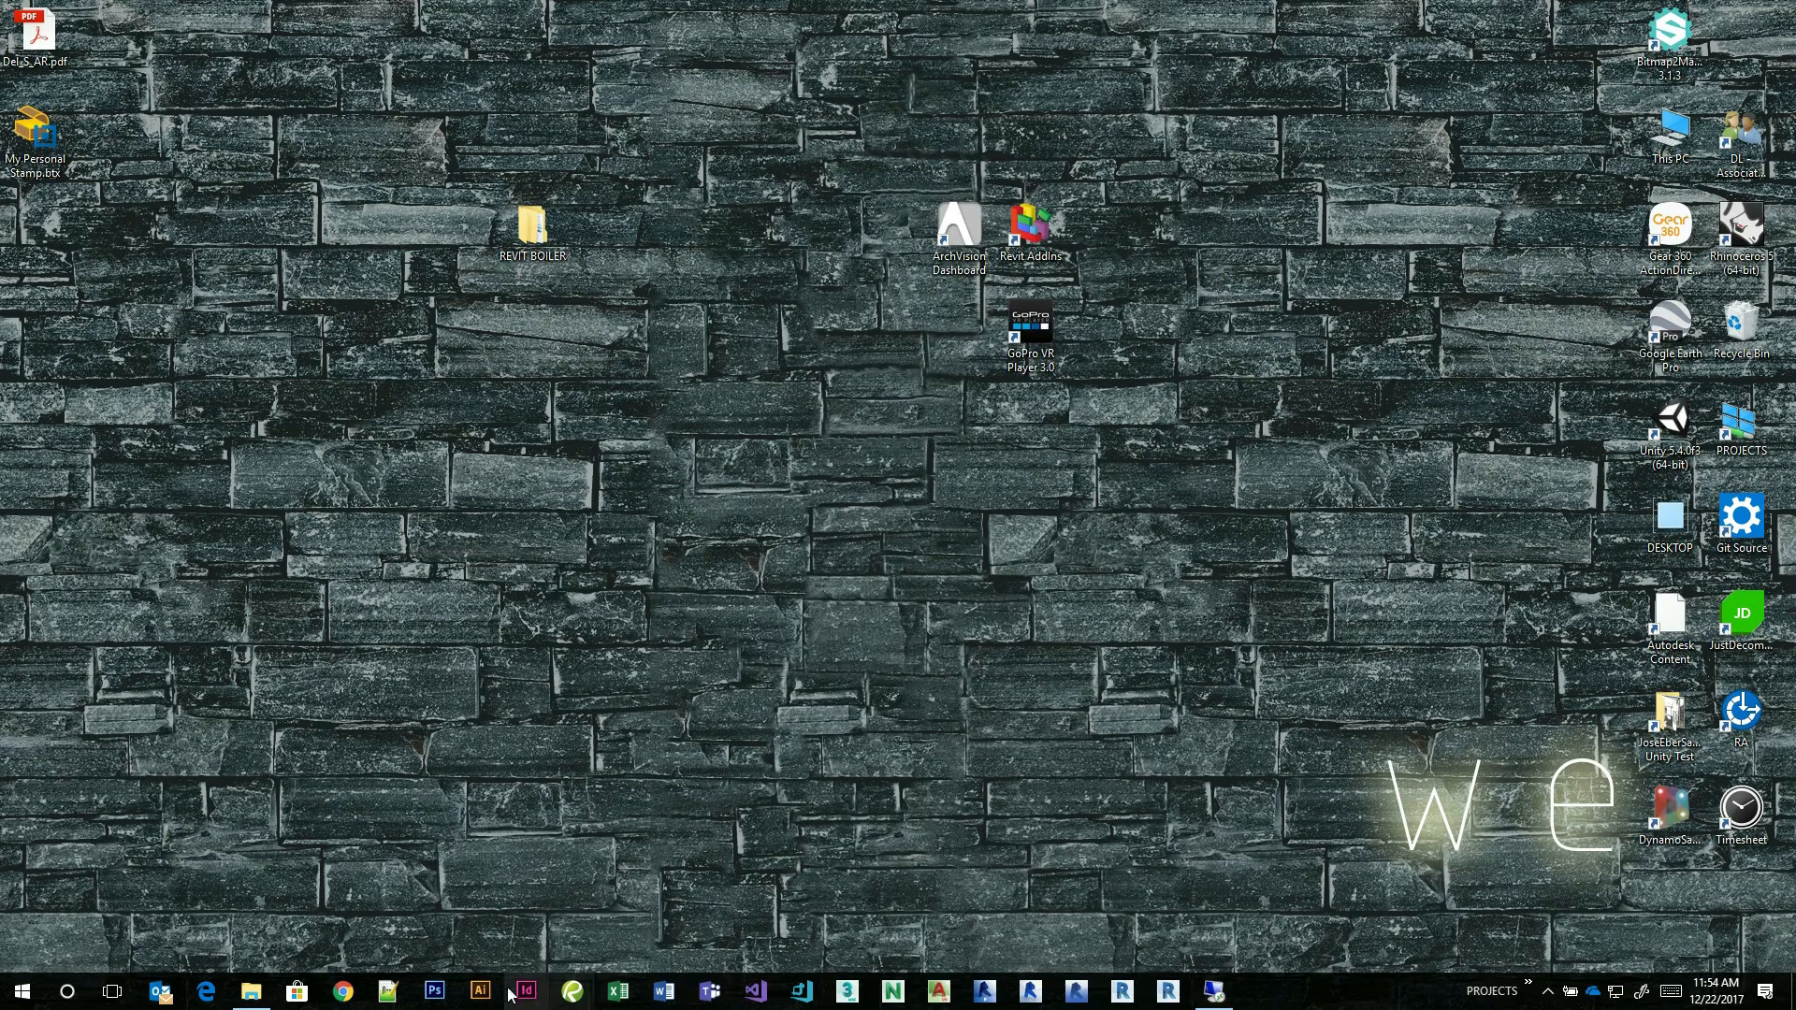
click(573, 991)
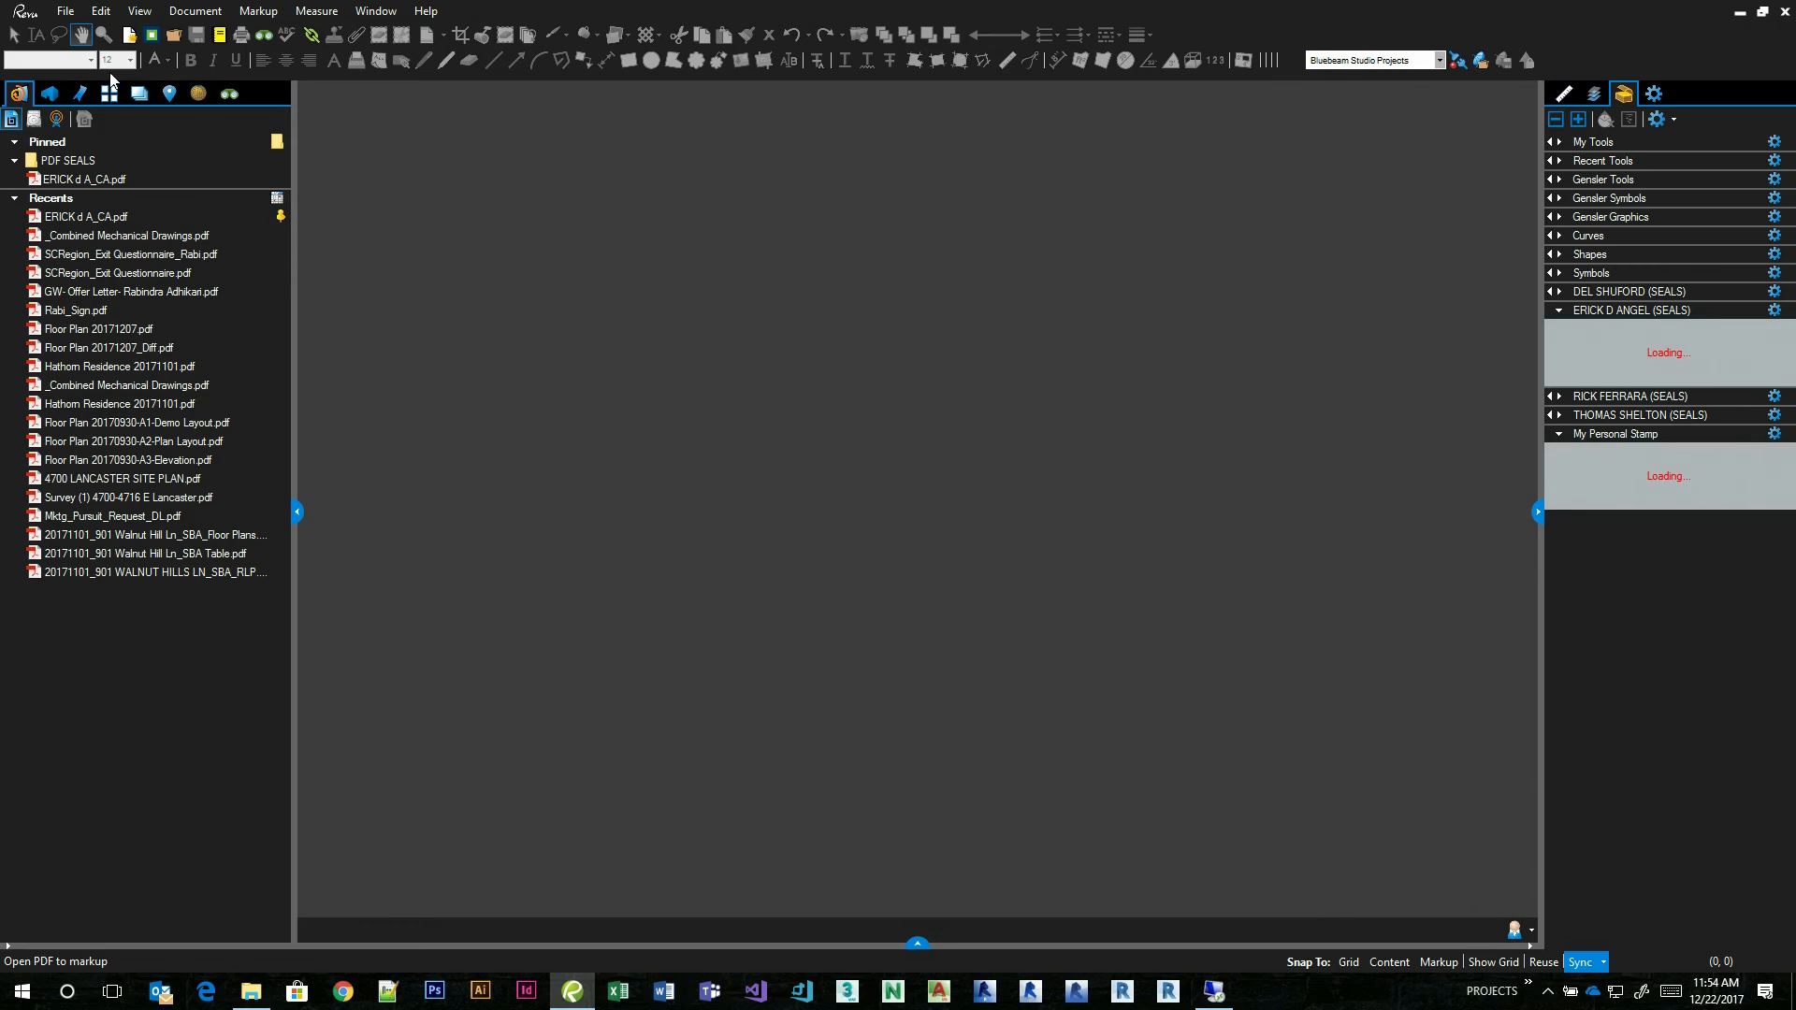
click(70, 15)
click(75, 30)
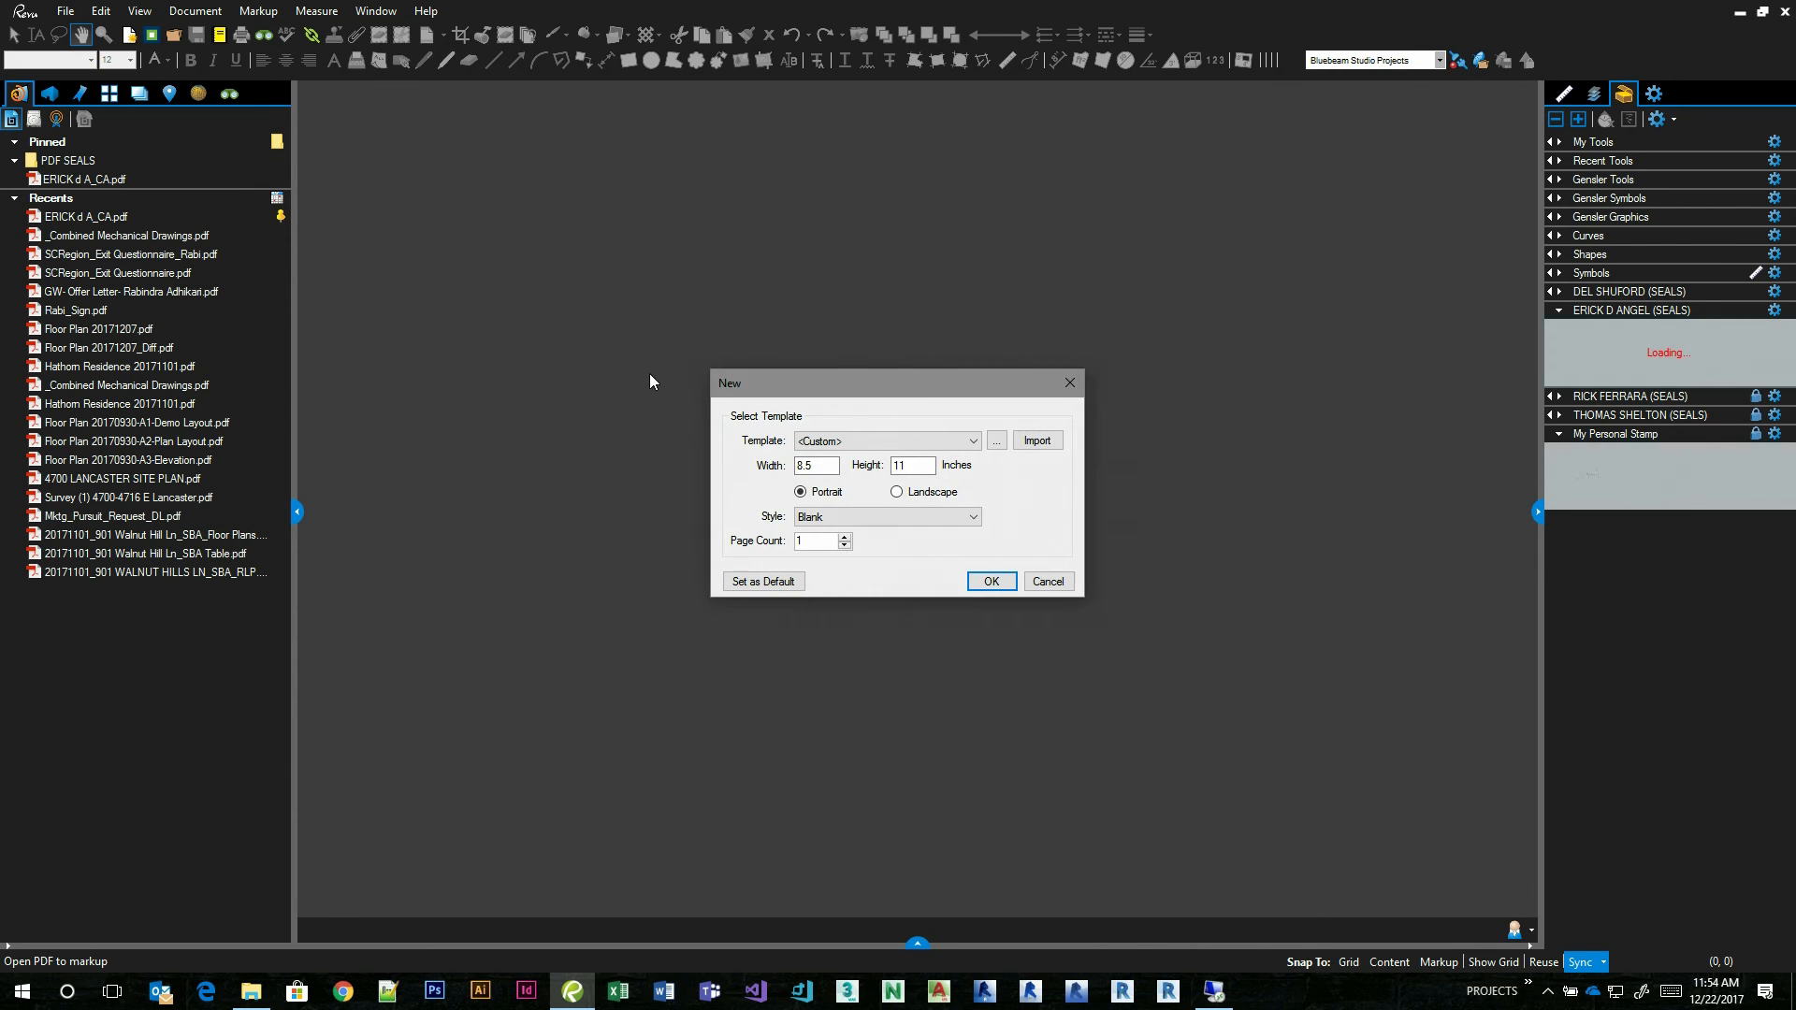
click(991, 581)
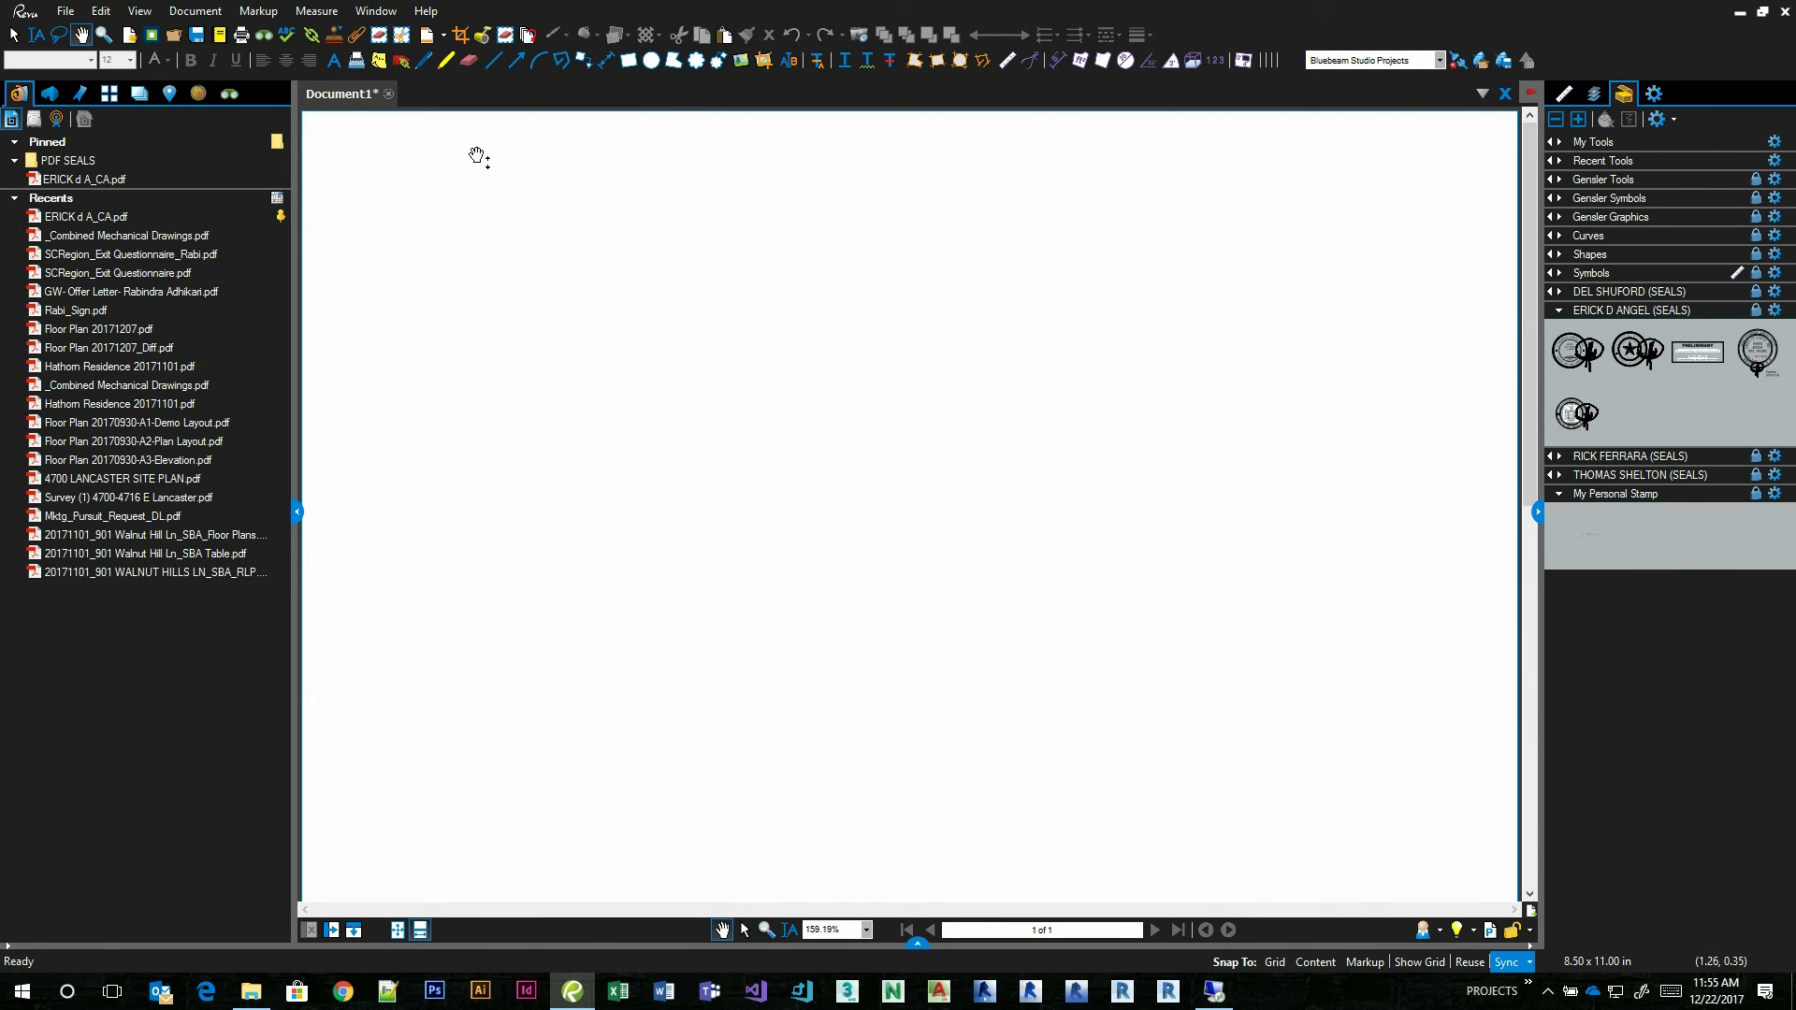
Close local Revu without saving and permanently delete the My Personal Stamp tool set file from the desktop.
click(1784, 11)
click(968, 578)
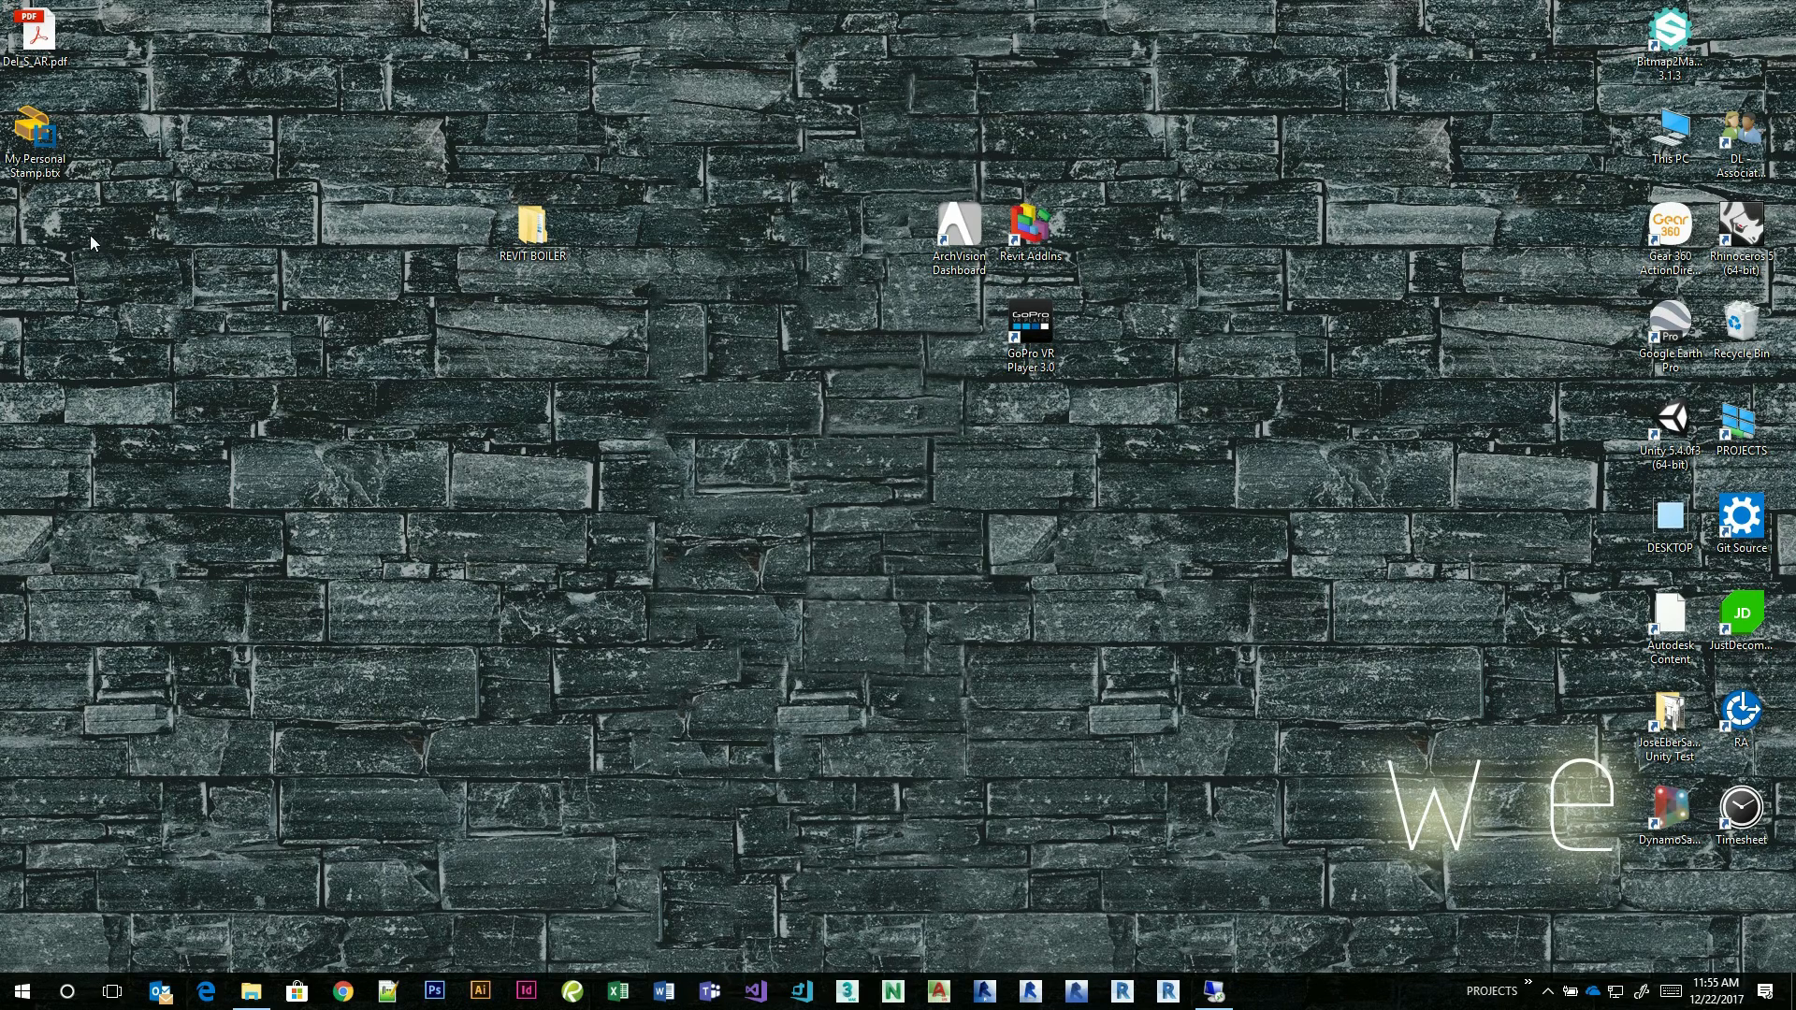
click(51, 154)
key(shift+Delete)
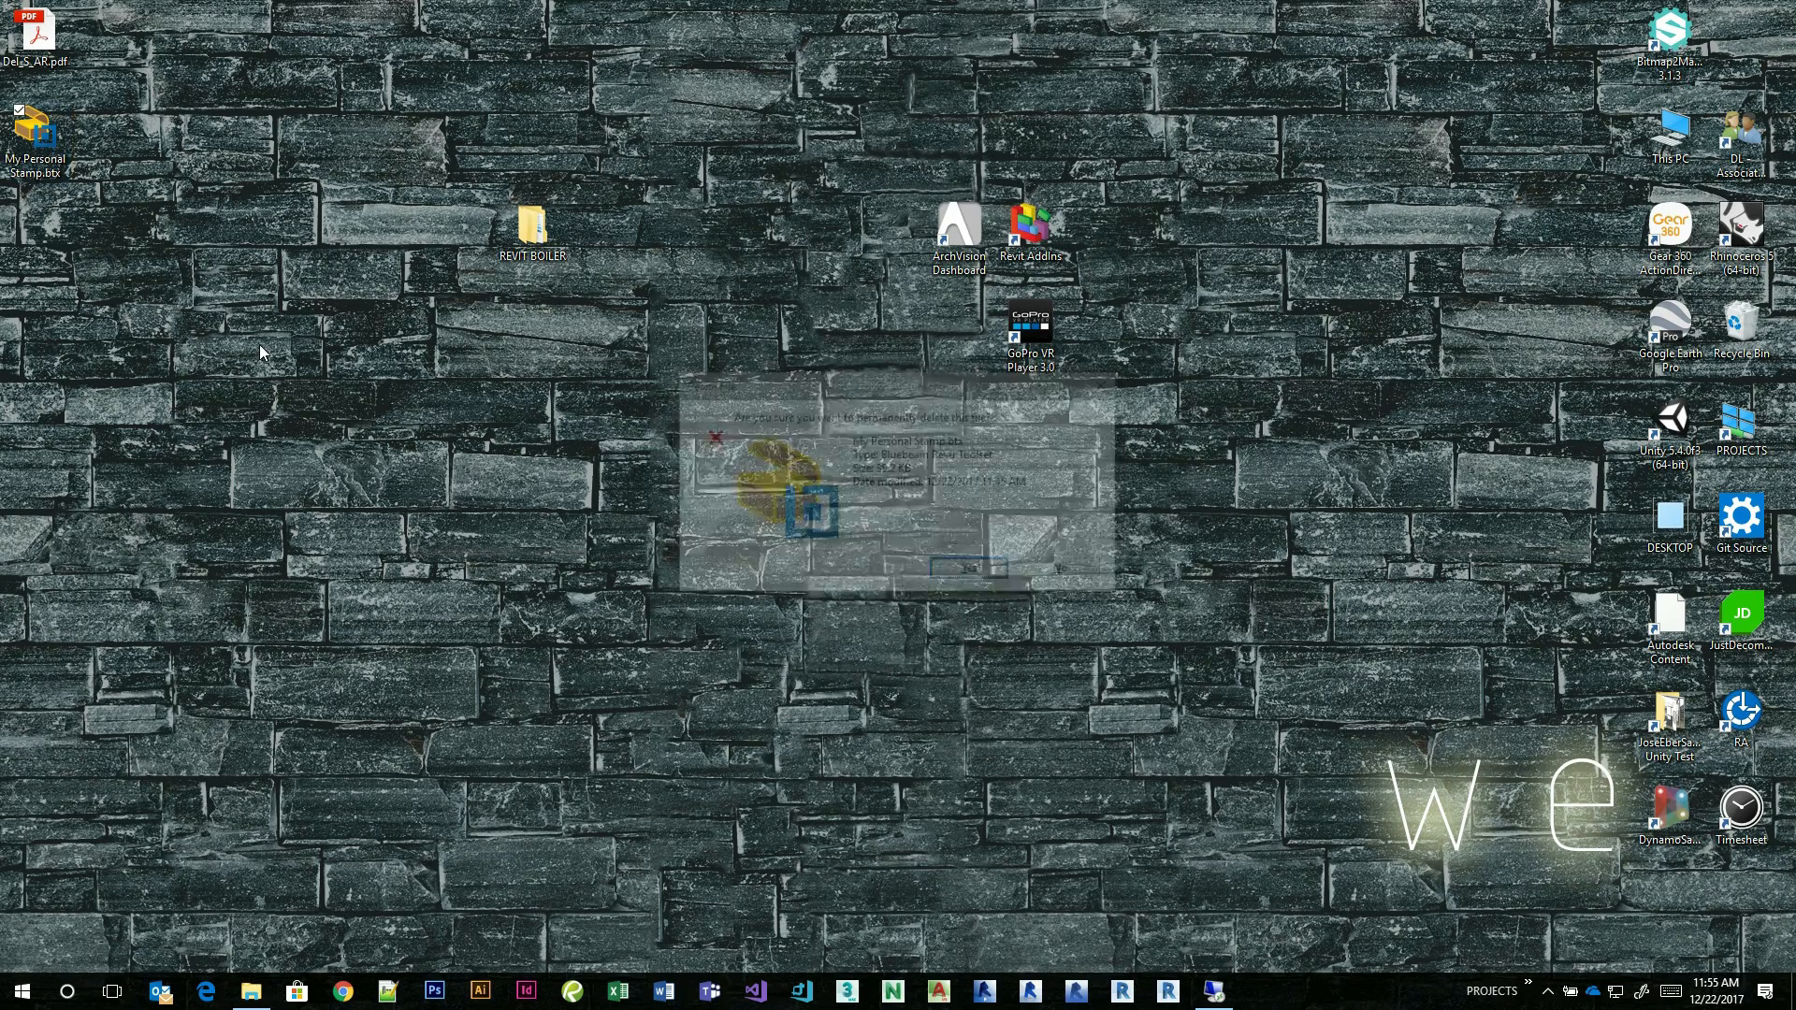
key(Return)
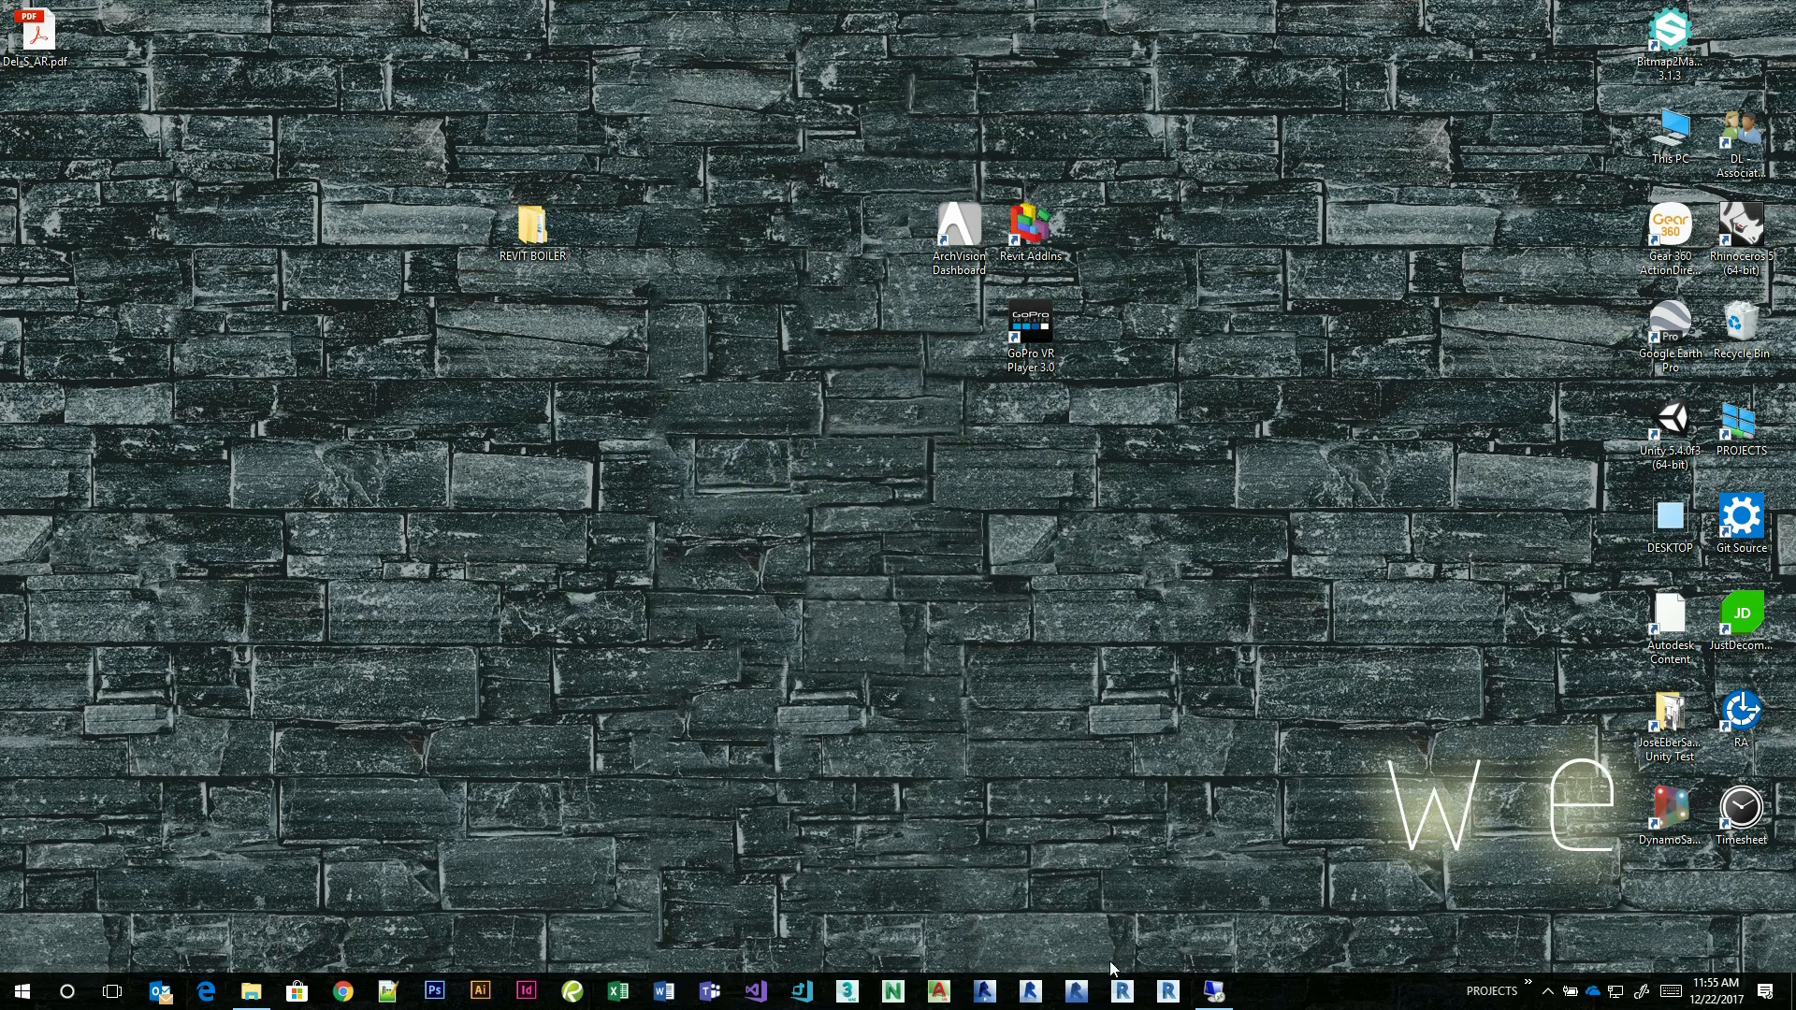
Return to the remote desktop session and open the signed Texas seal PDF from the recent files.
click(1214, 990)
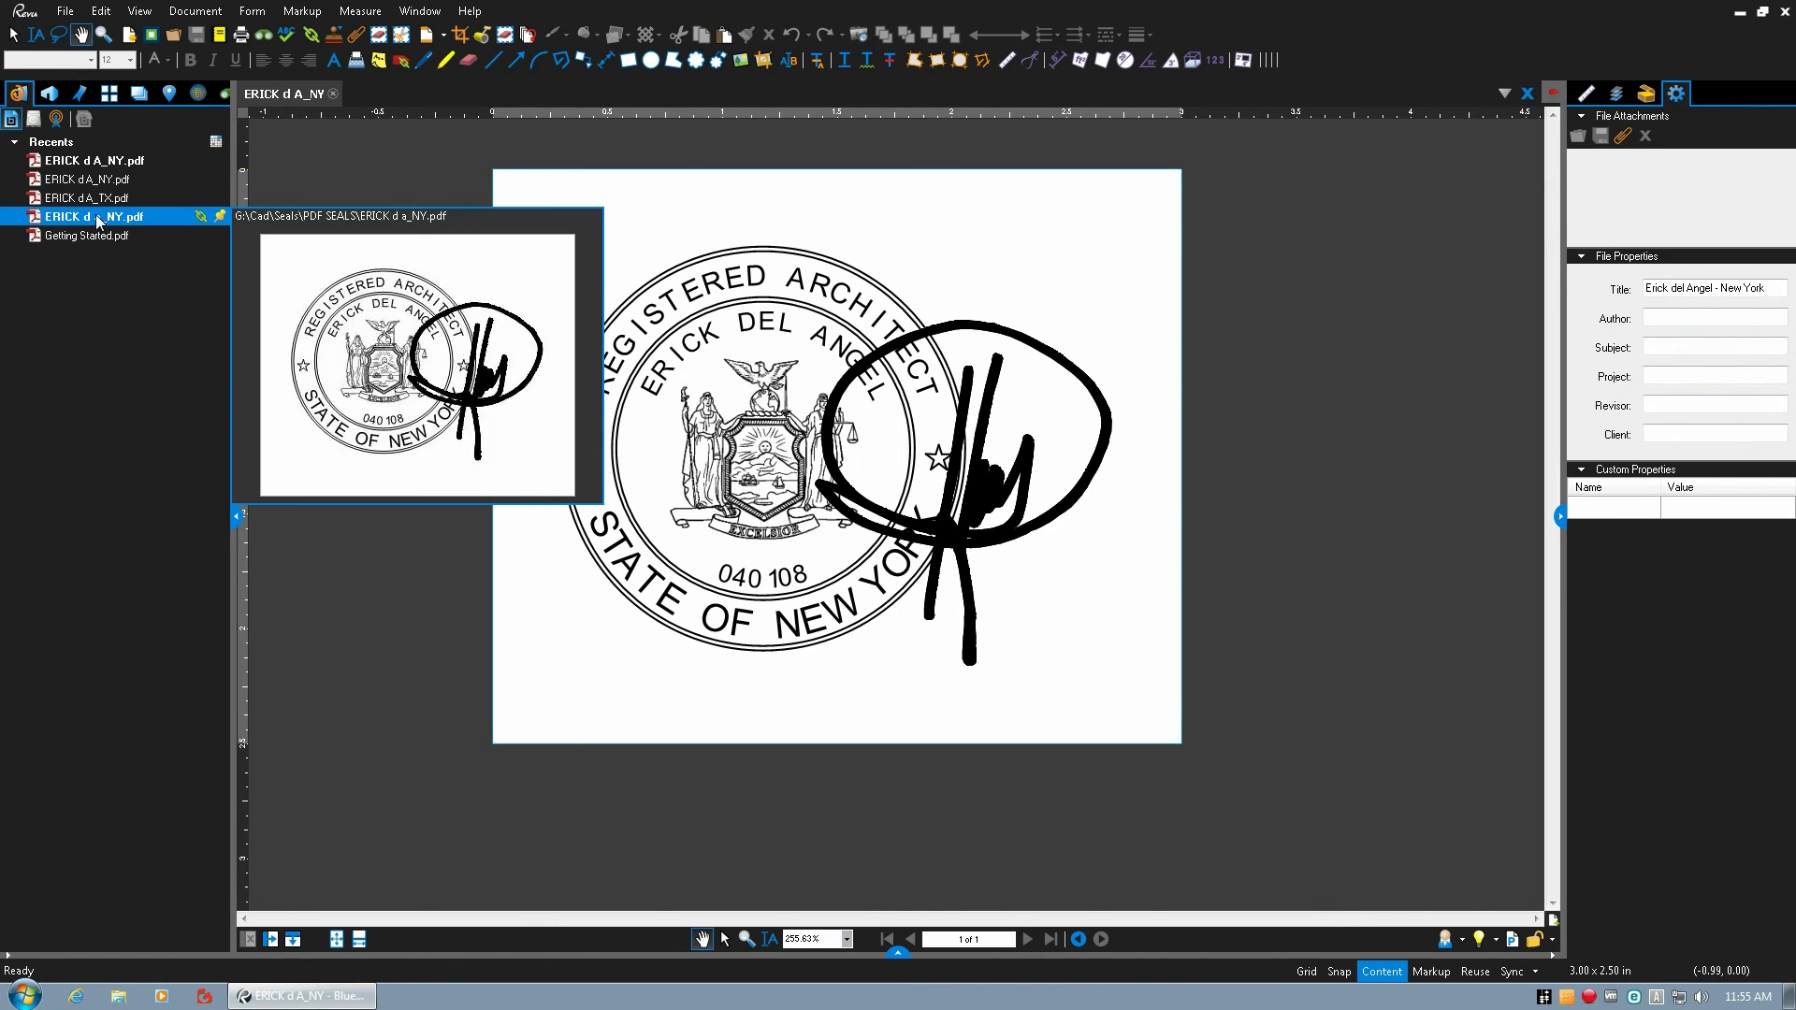
mouse_move(100, 206)
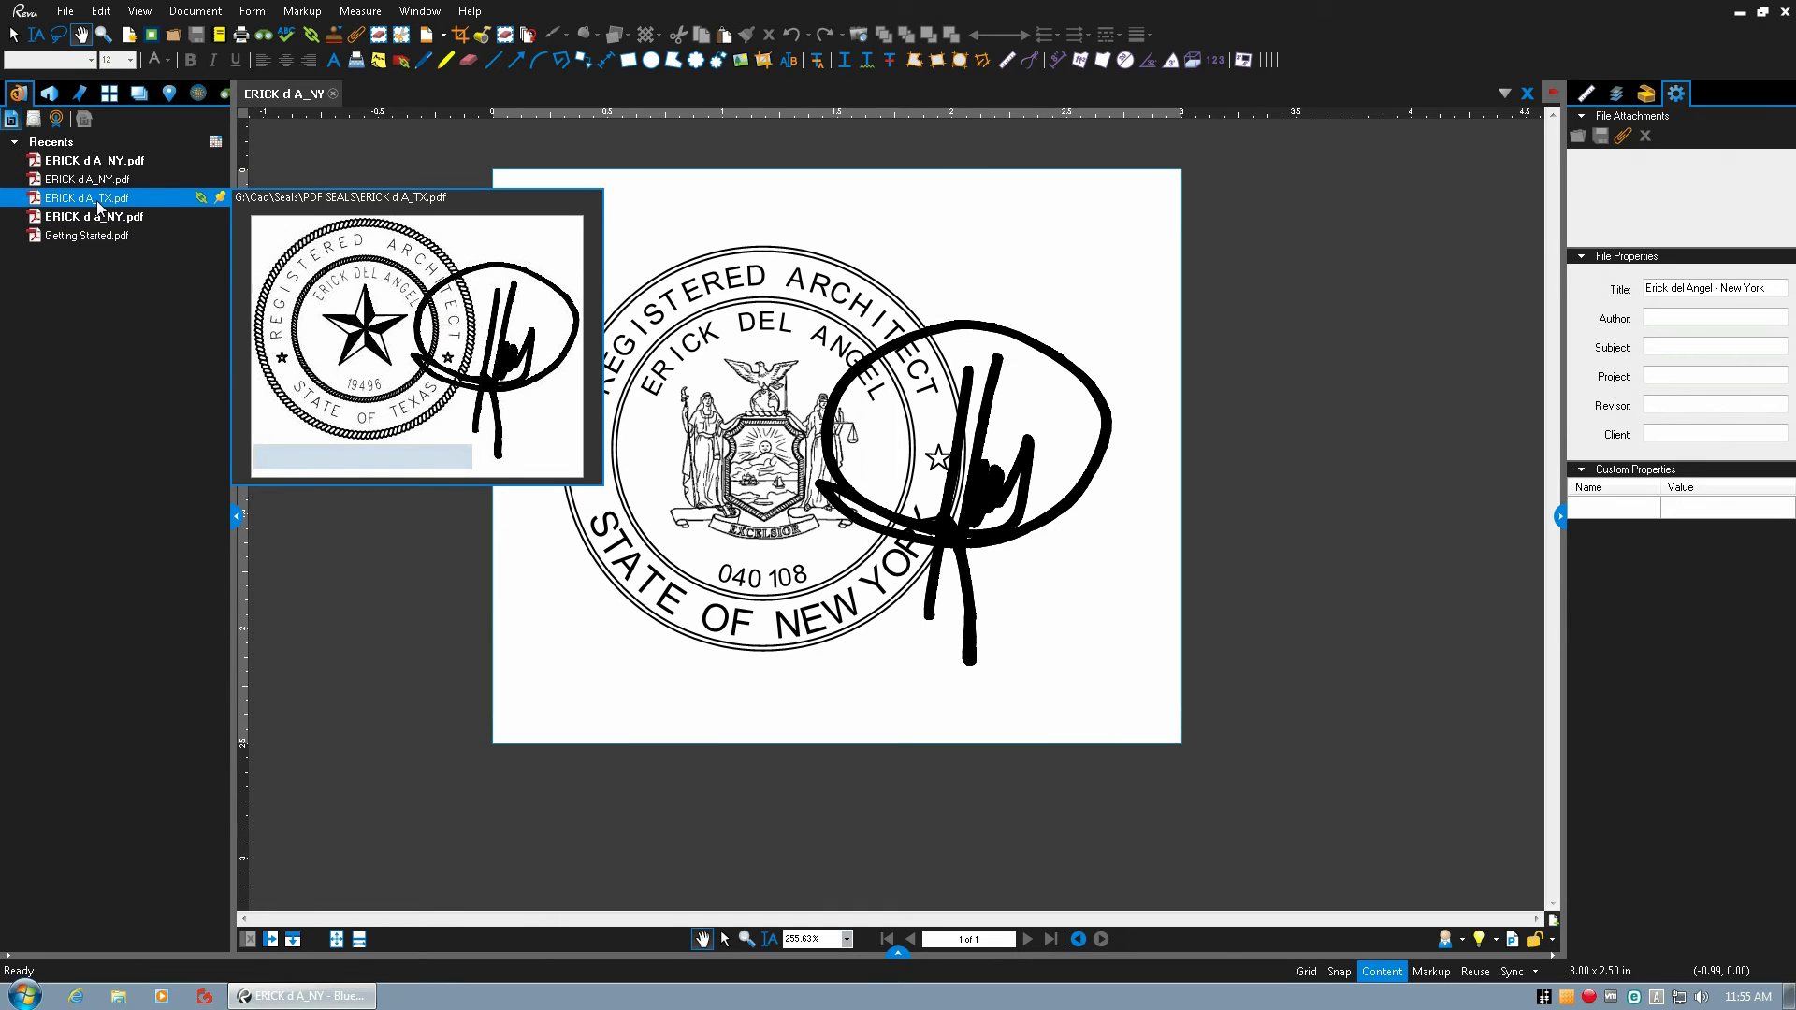
click(98, 201)
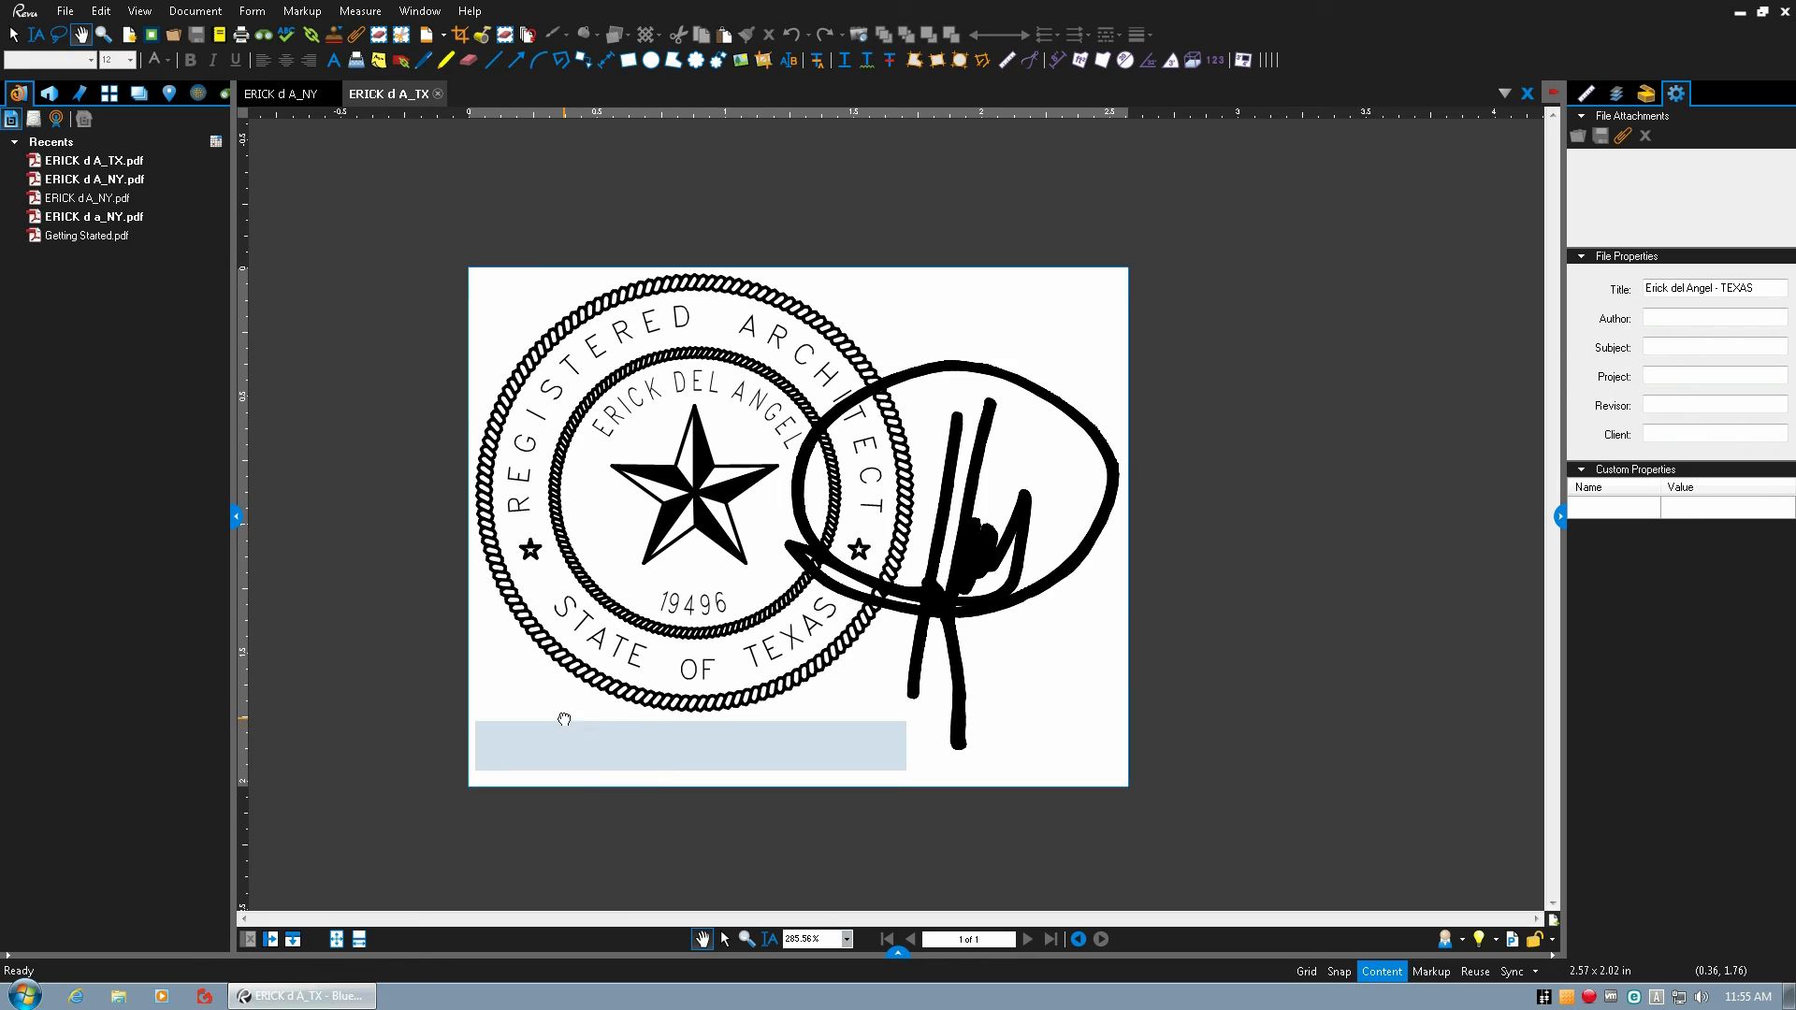
Display the Texas seal's form fields and examine the properties of the Date and Calc fields.
click(492, 740)
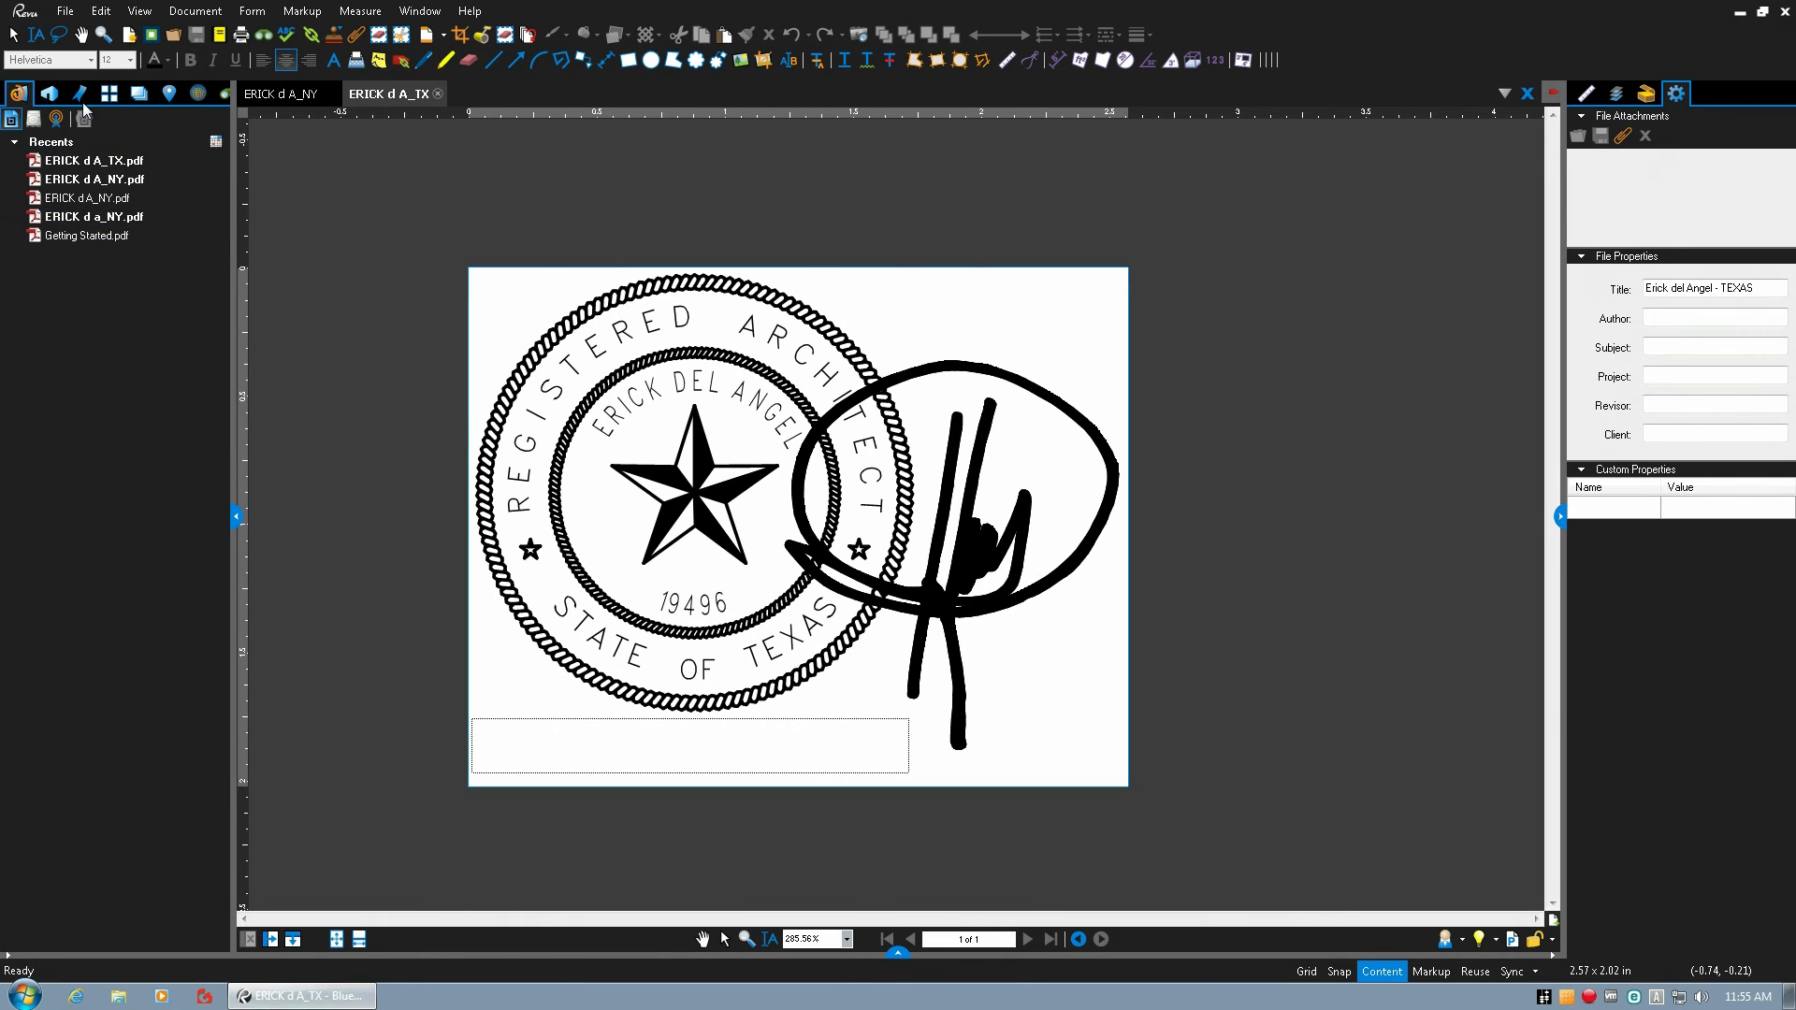
click(111, 94)
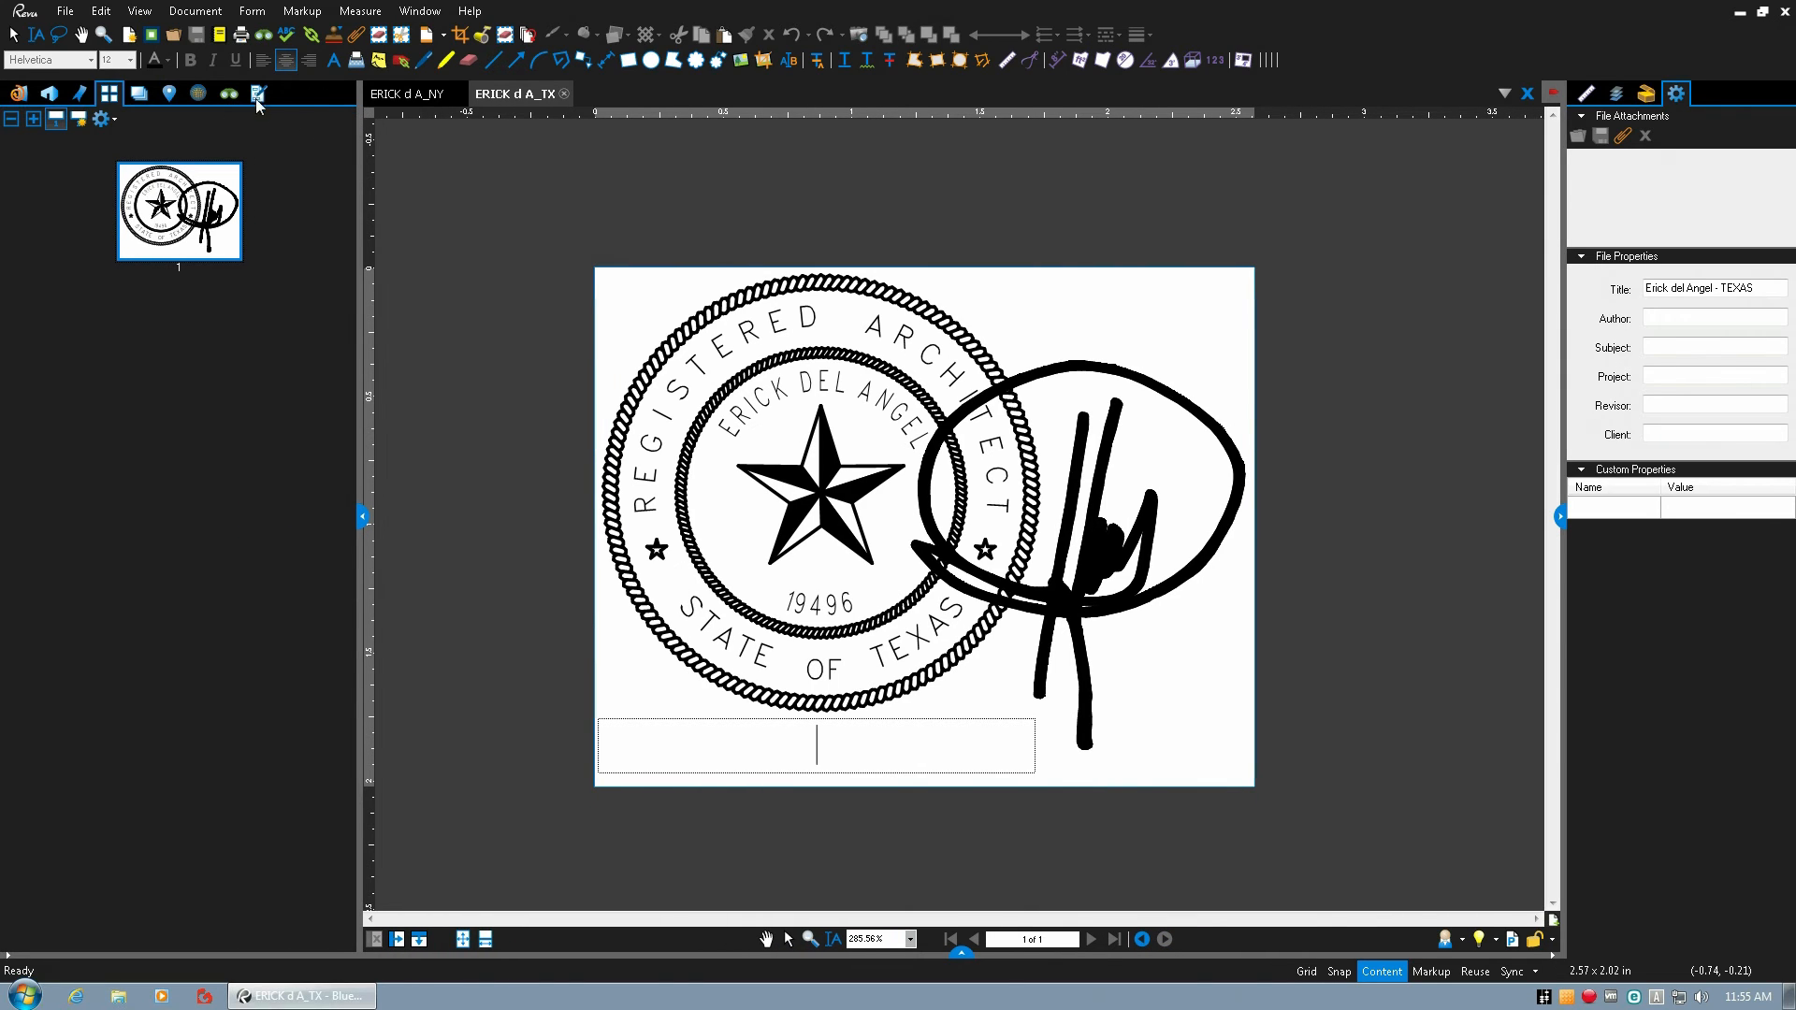
click(259, 97)
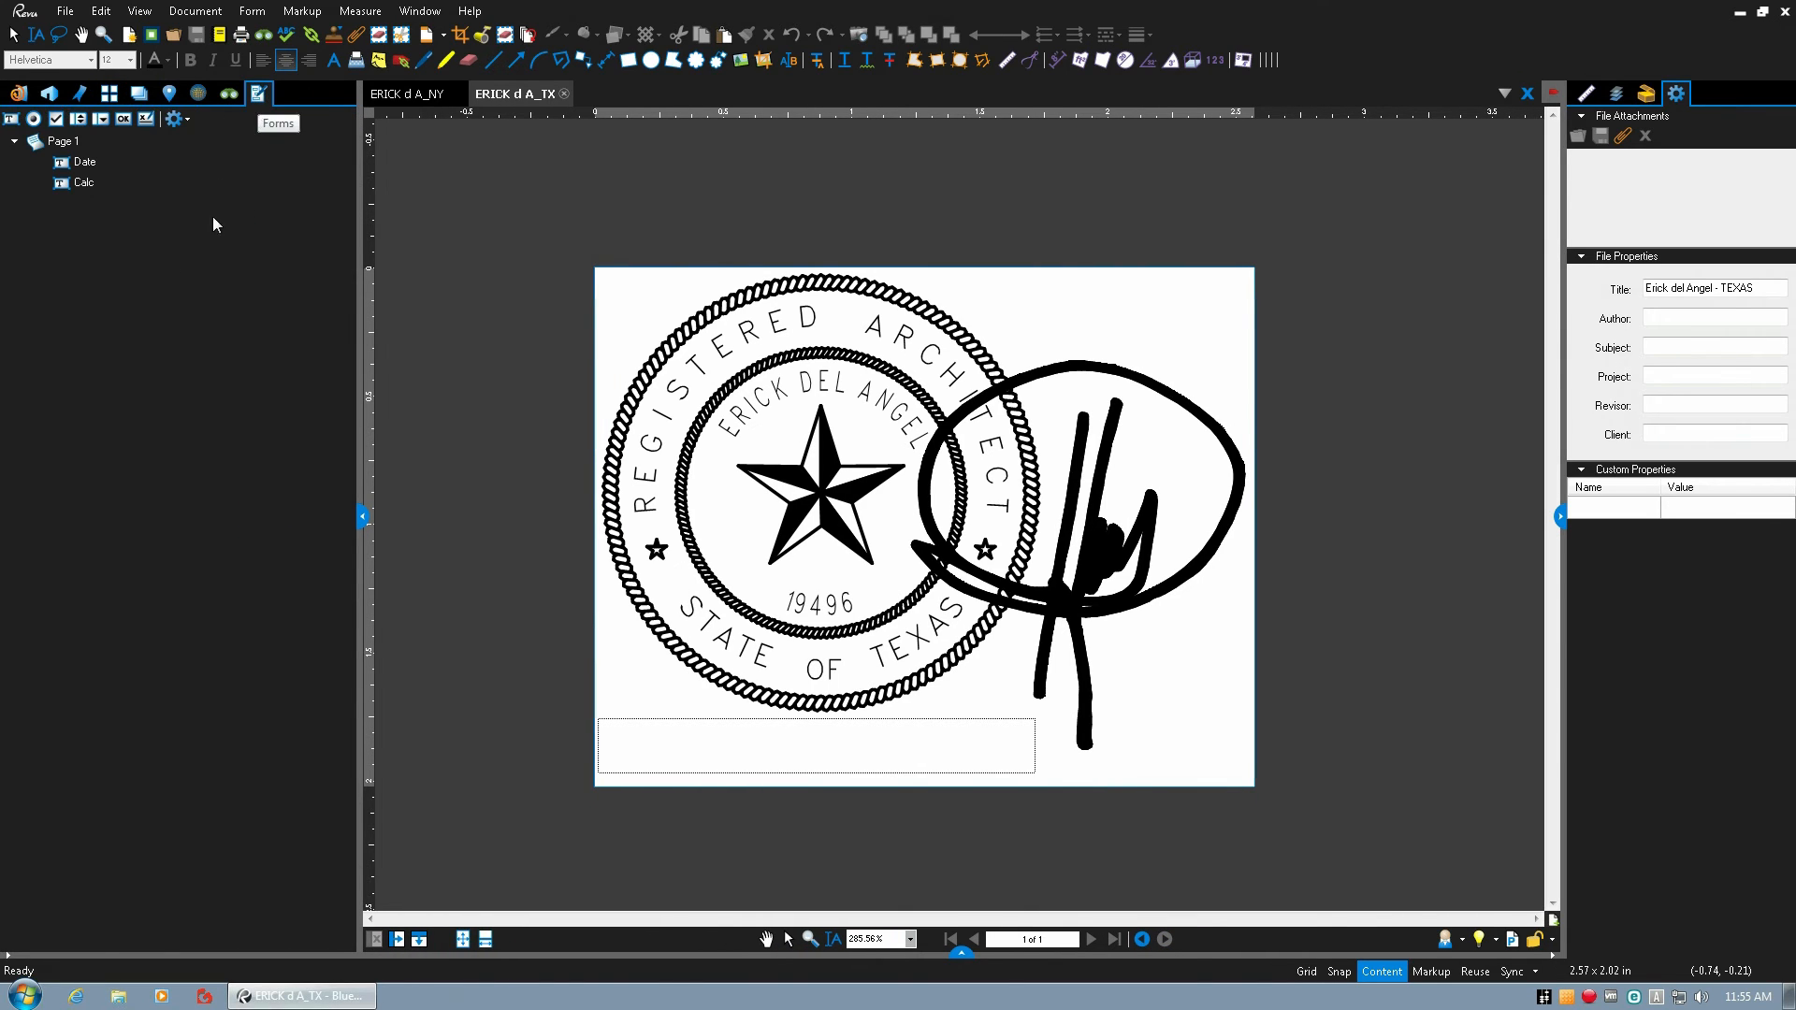
click(79, 163)
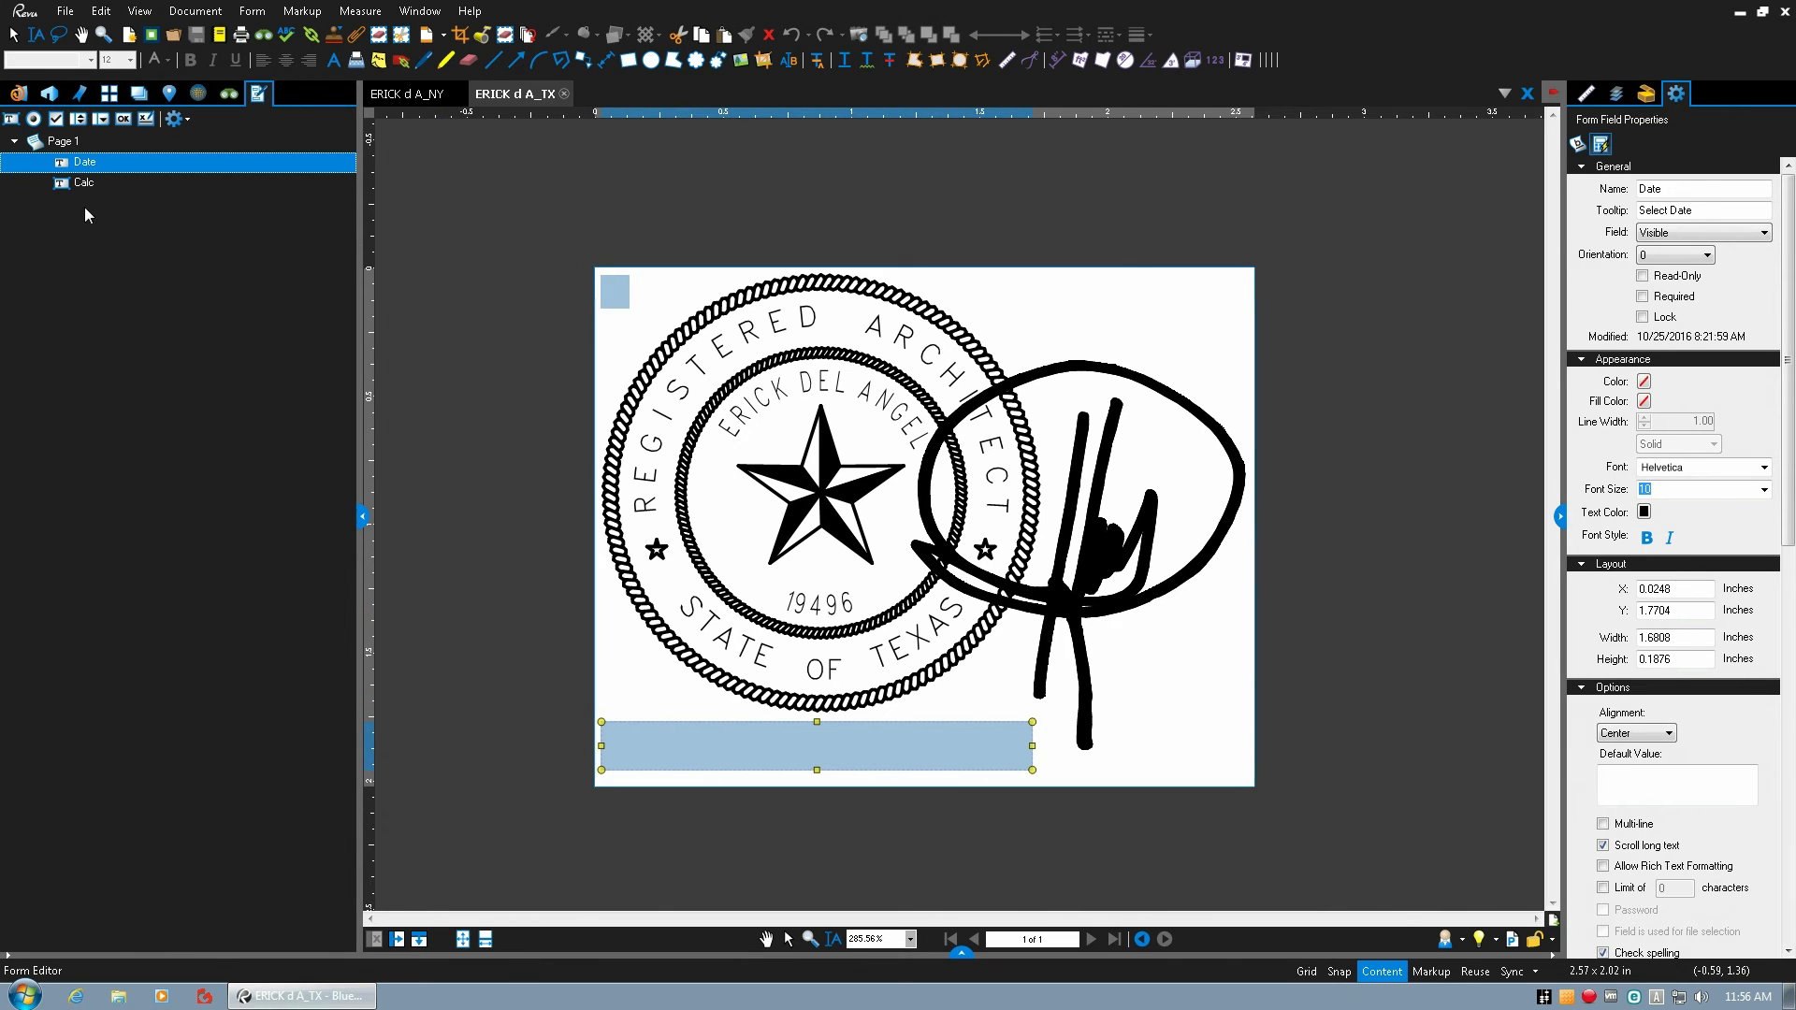
click(84, 184)
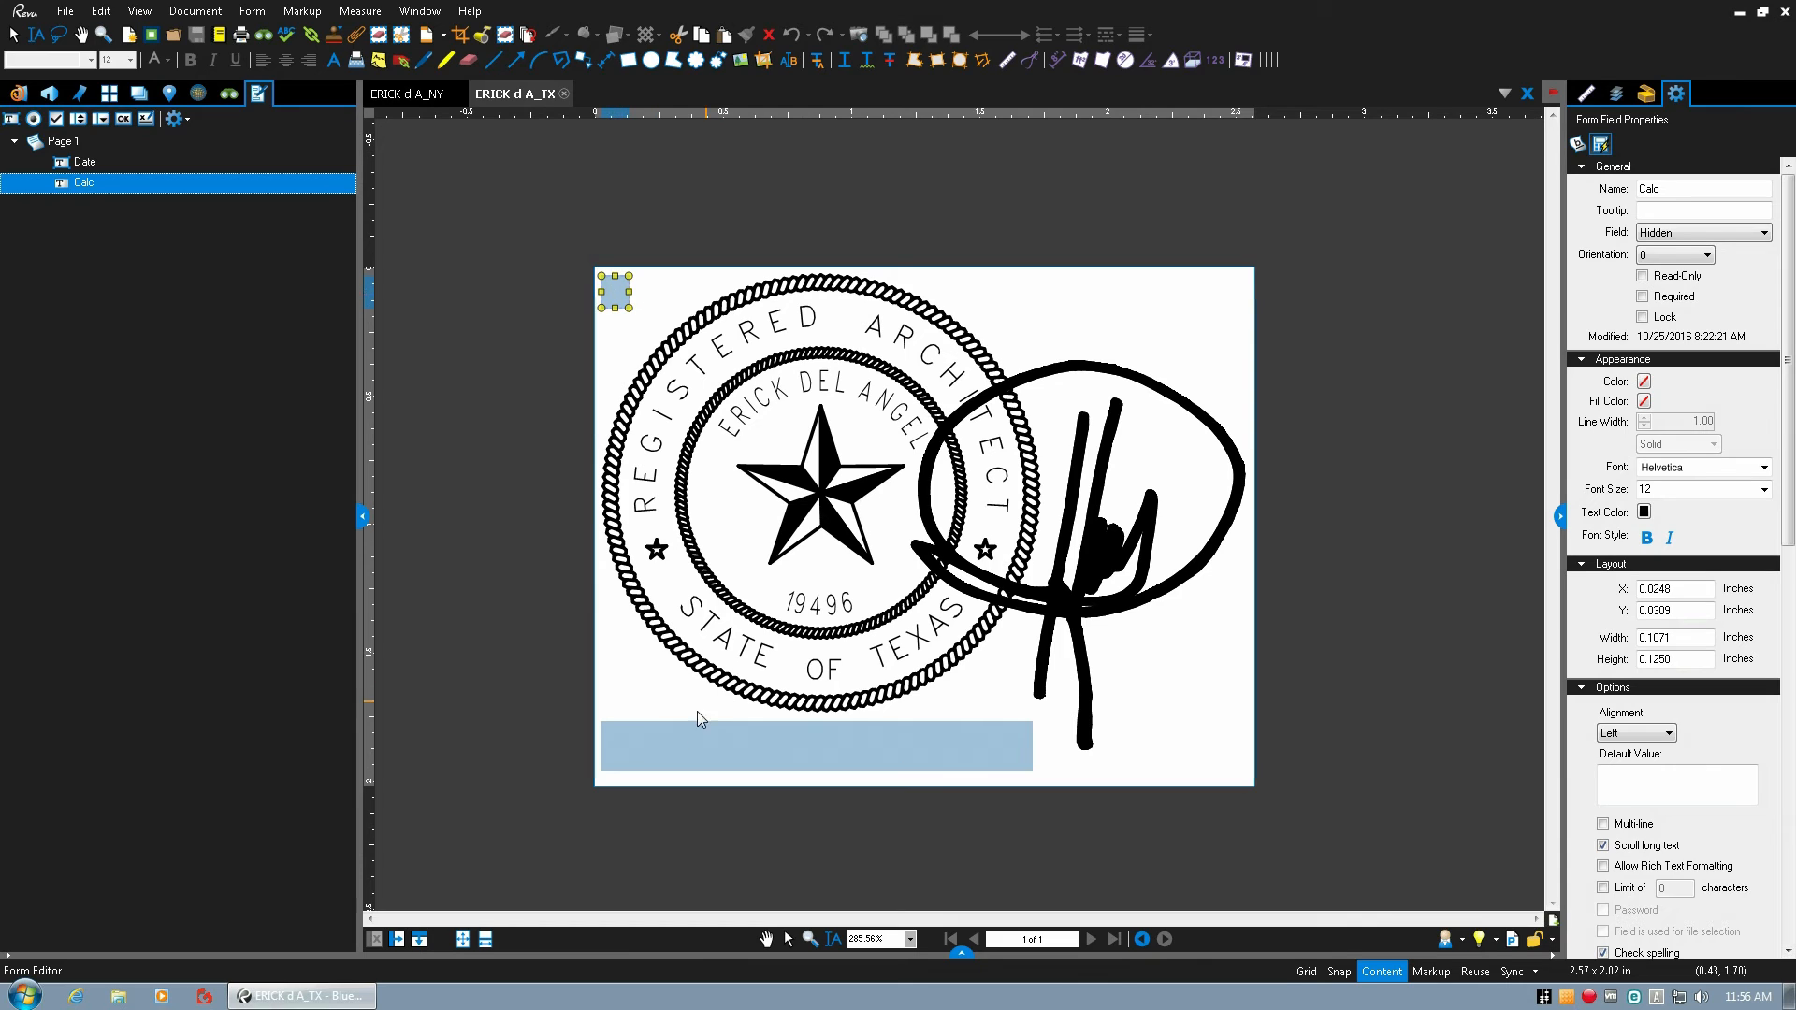
click(652, 744)
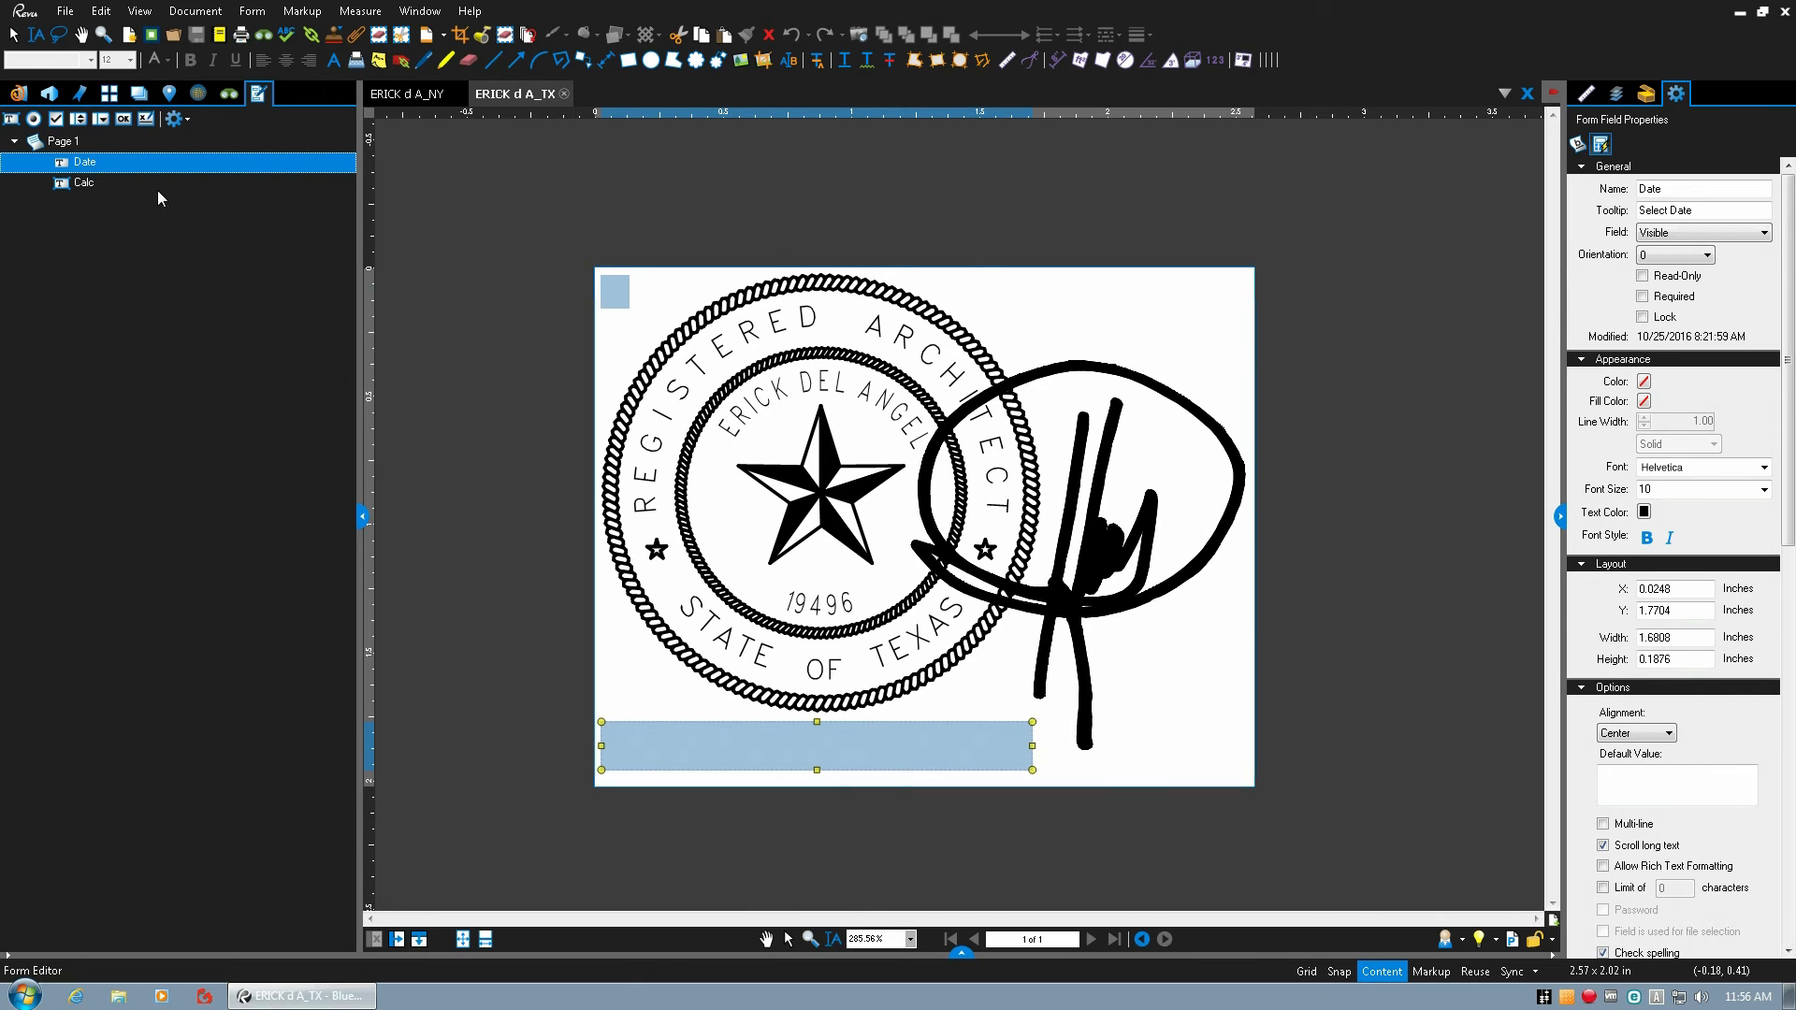
click(618, 296)
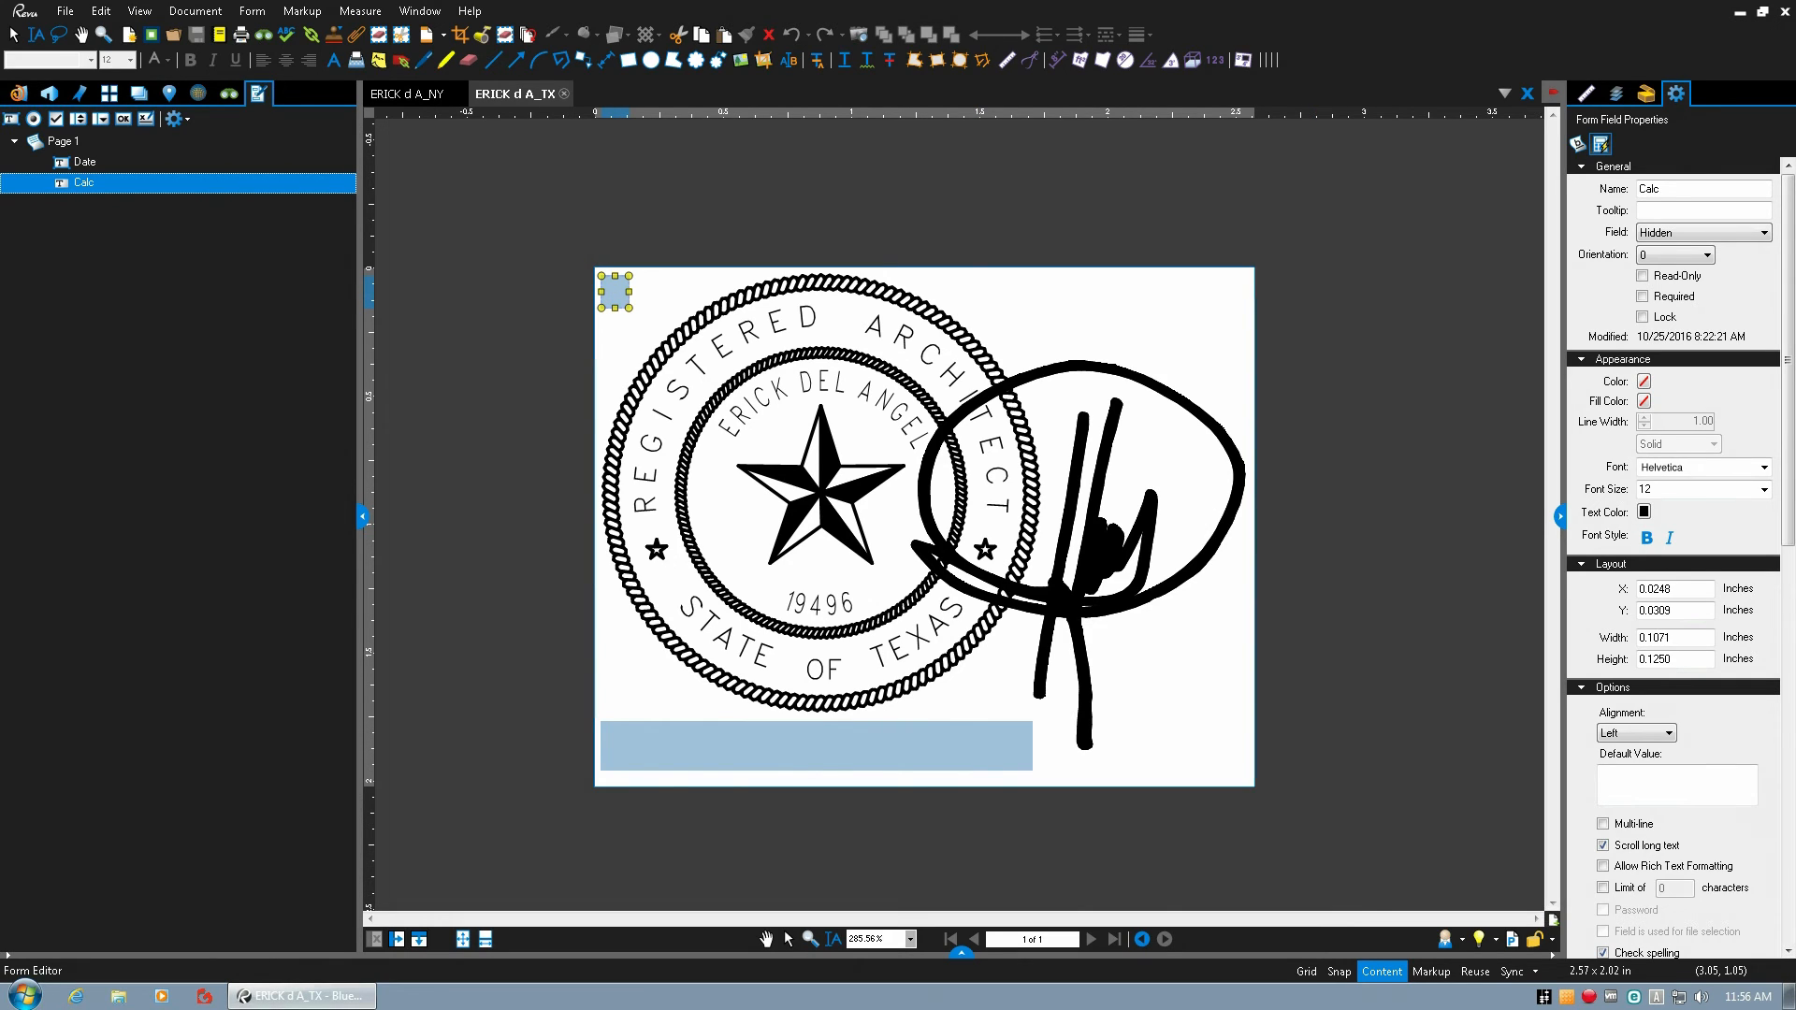
Open the Calc field's custom calculation script in the JavaScript Editor and select through its code.
drag(1788, 495, 1778, 921)
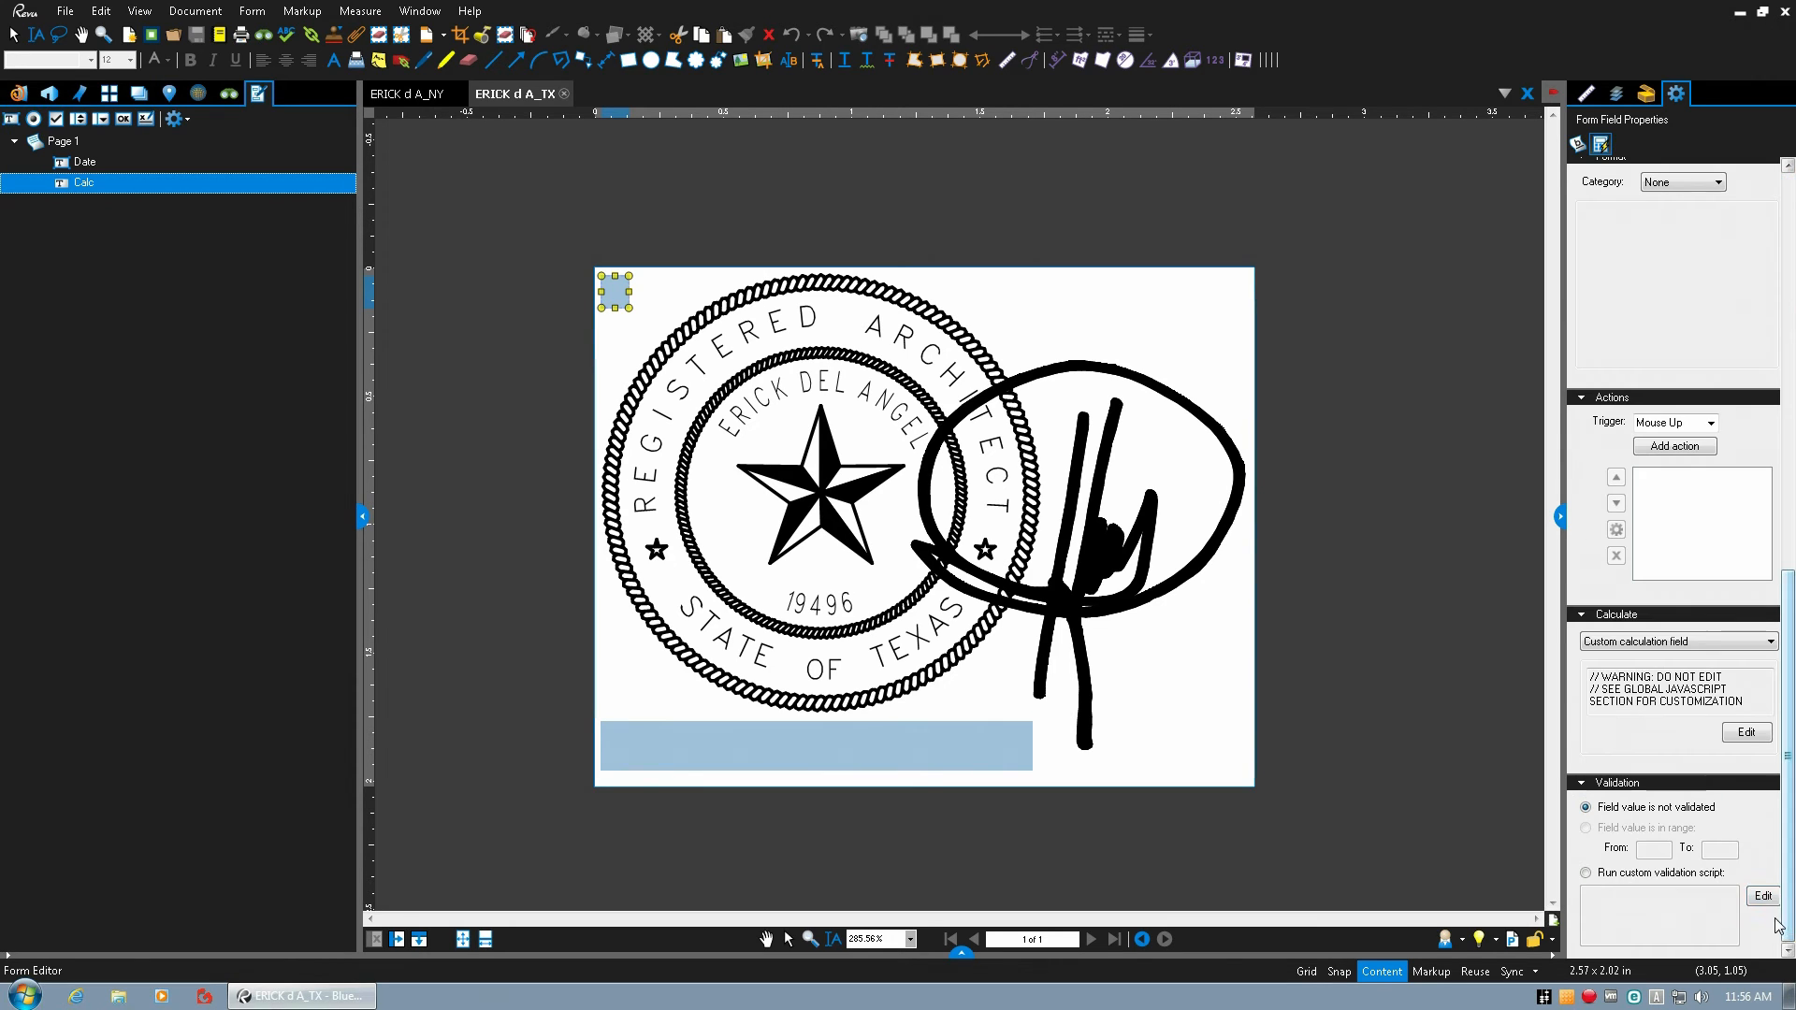
click(1746, 733)
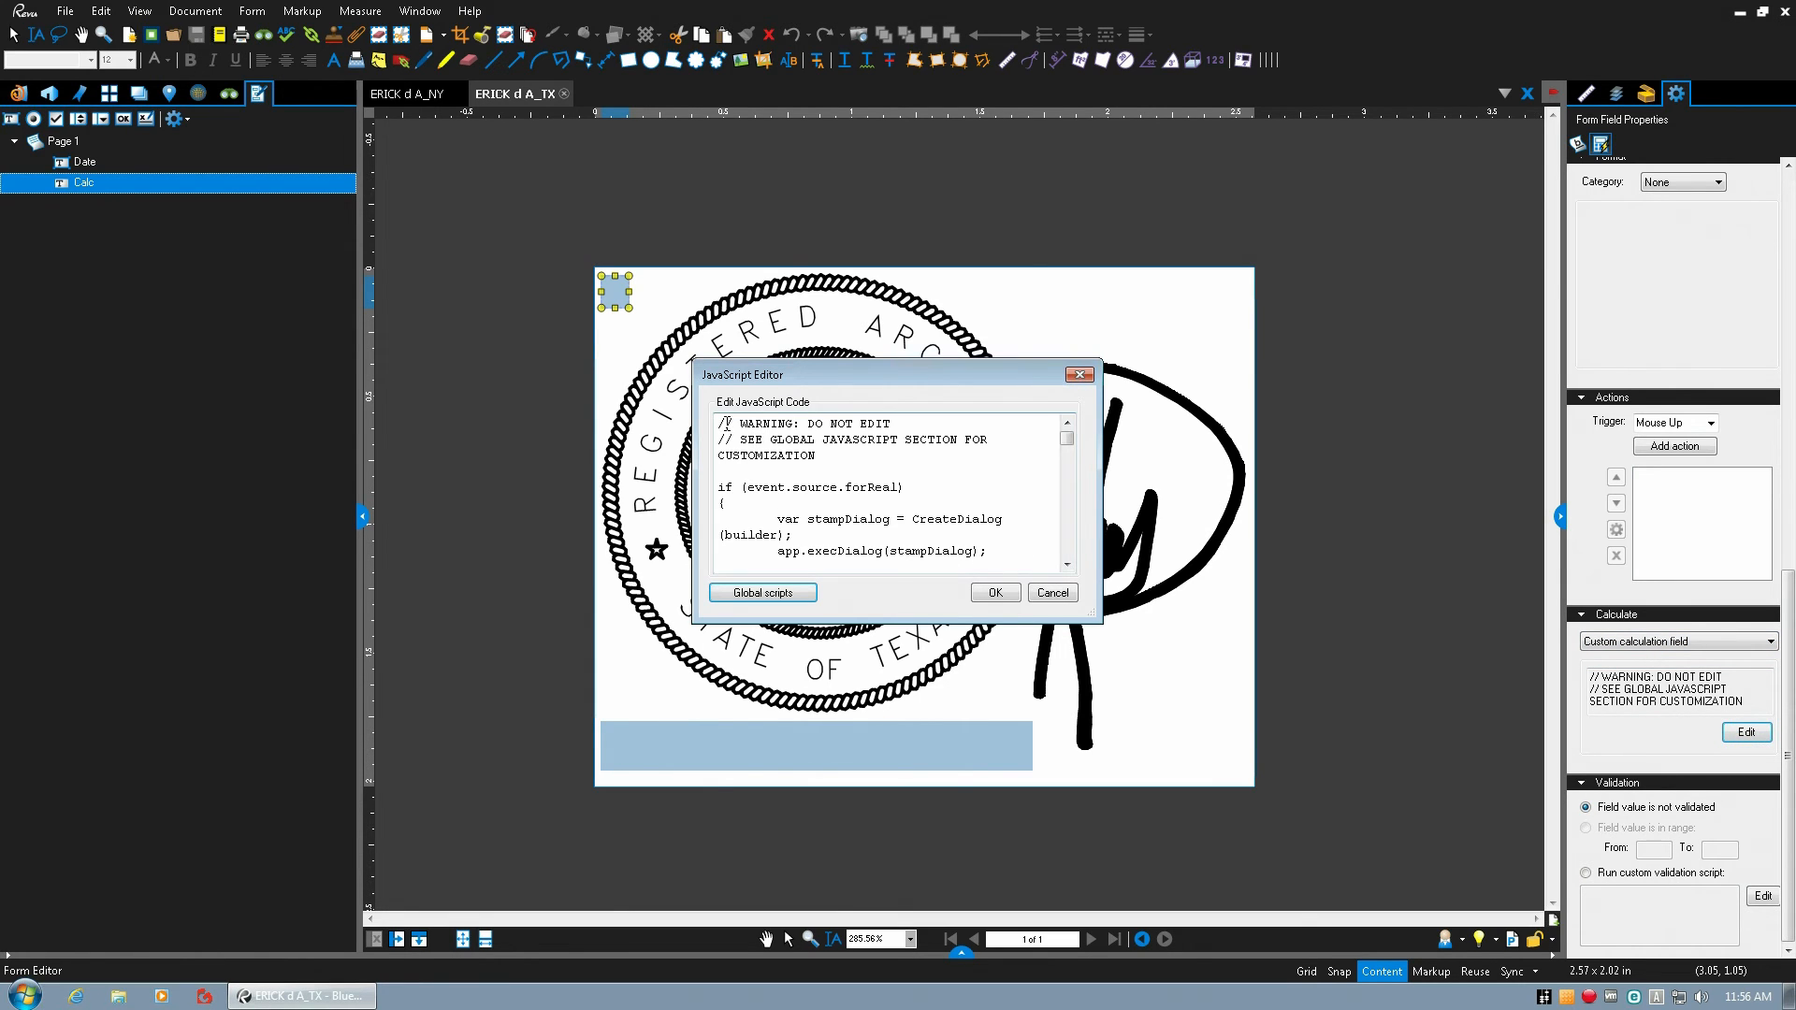
drag(723, 423, 1038, 570)
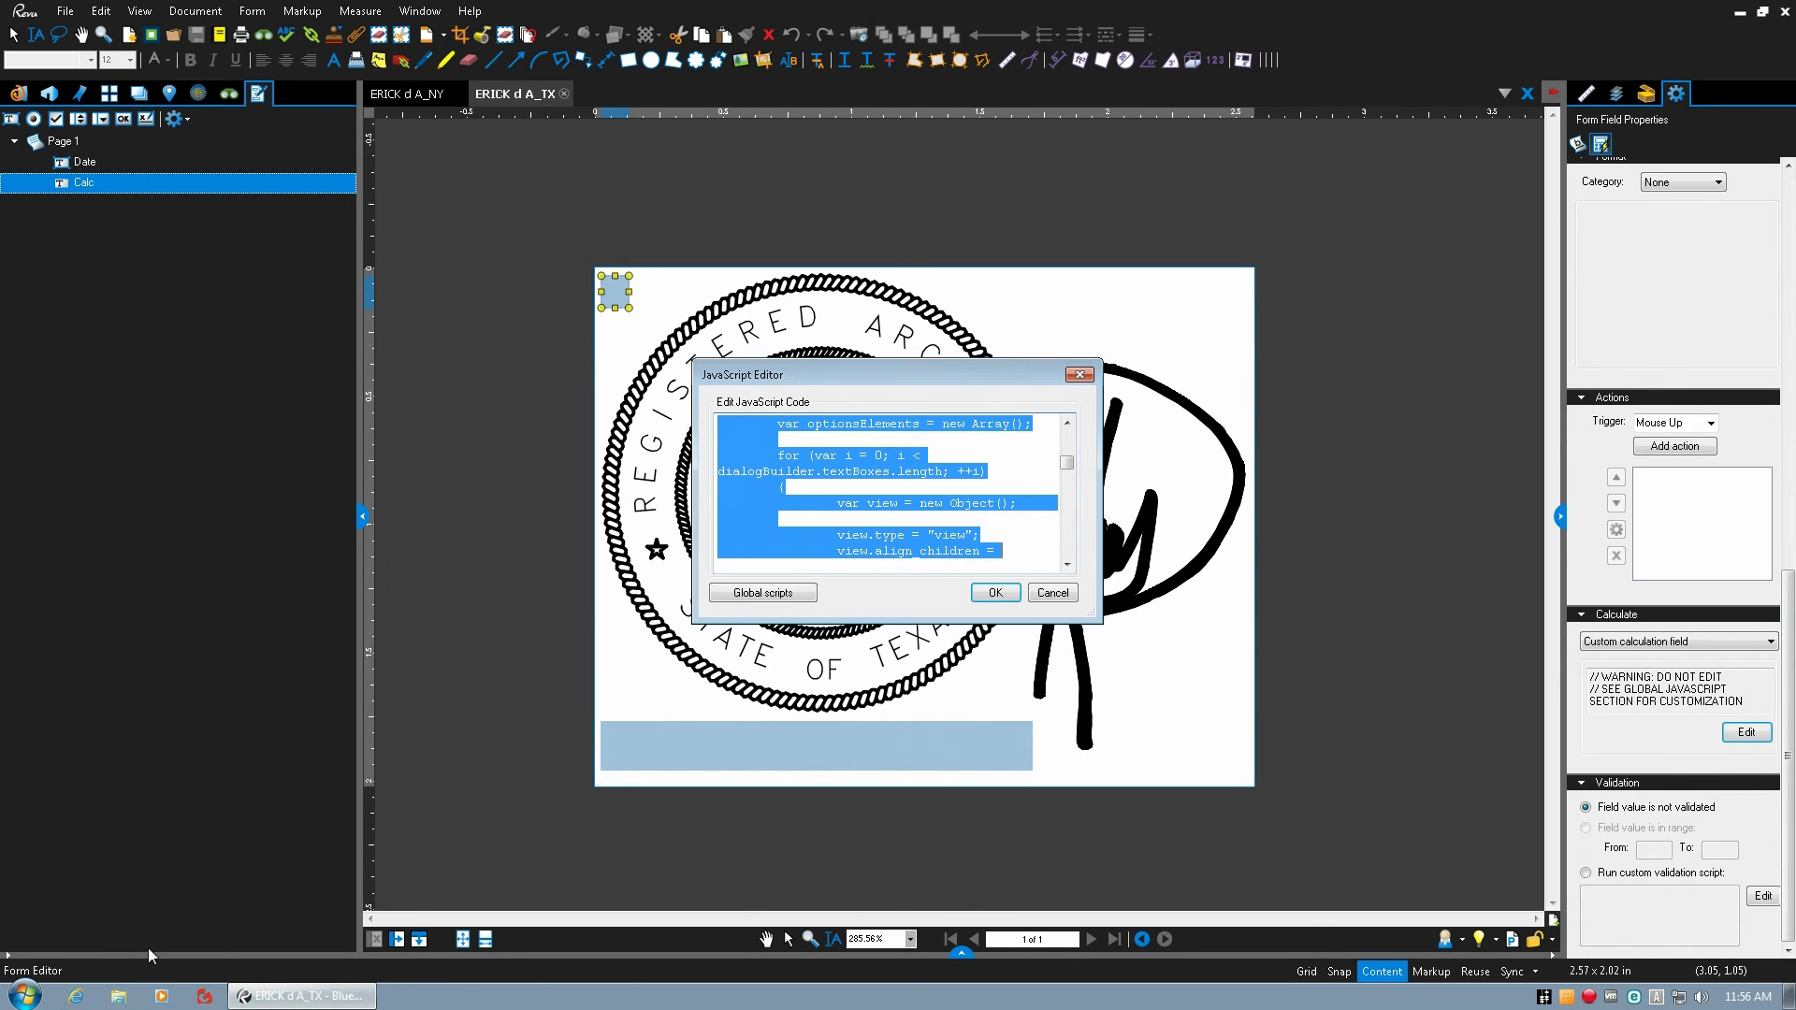
Browse in File Explorer to G:\Cad\Seals\PDF SEALS\Bluebeam Tool Set\Script for Extreme\Stamps JavaScript.
click(120, 998)
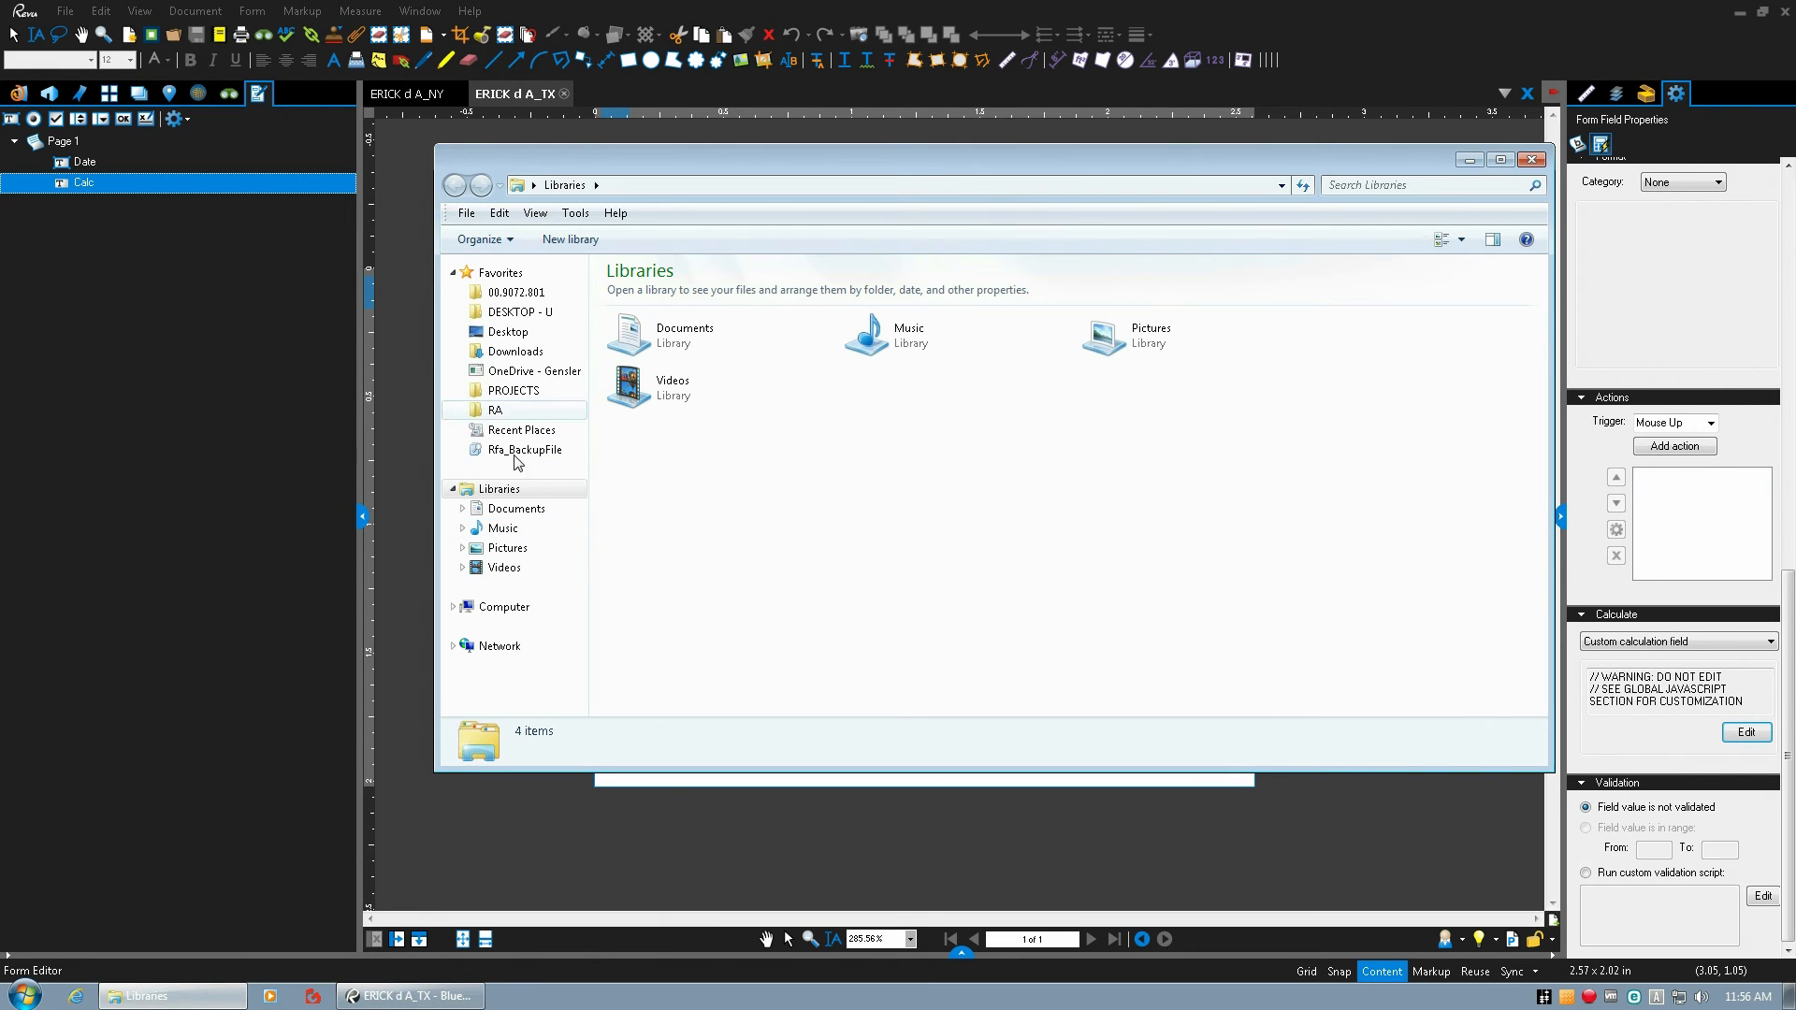
click(500, 608)
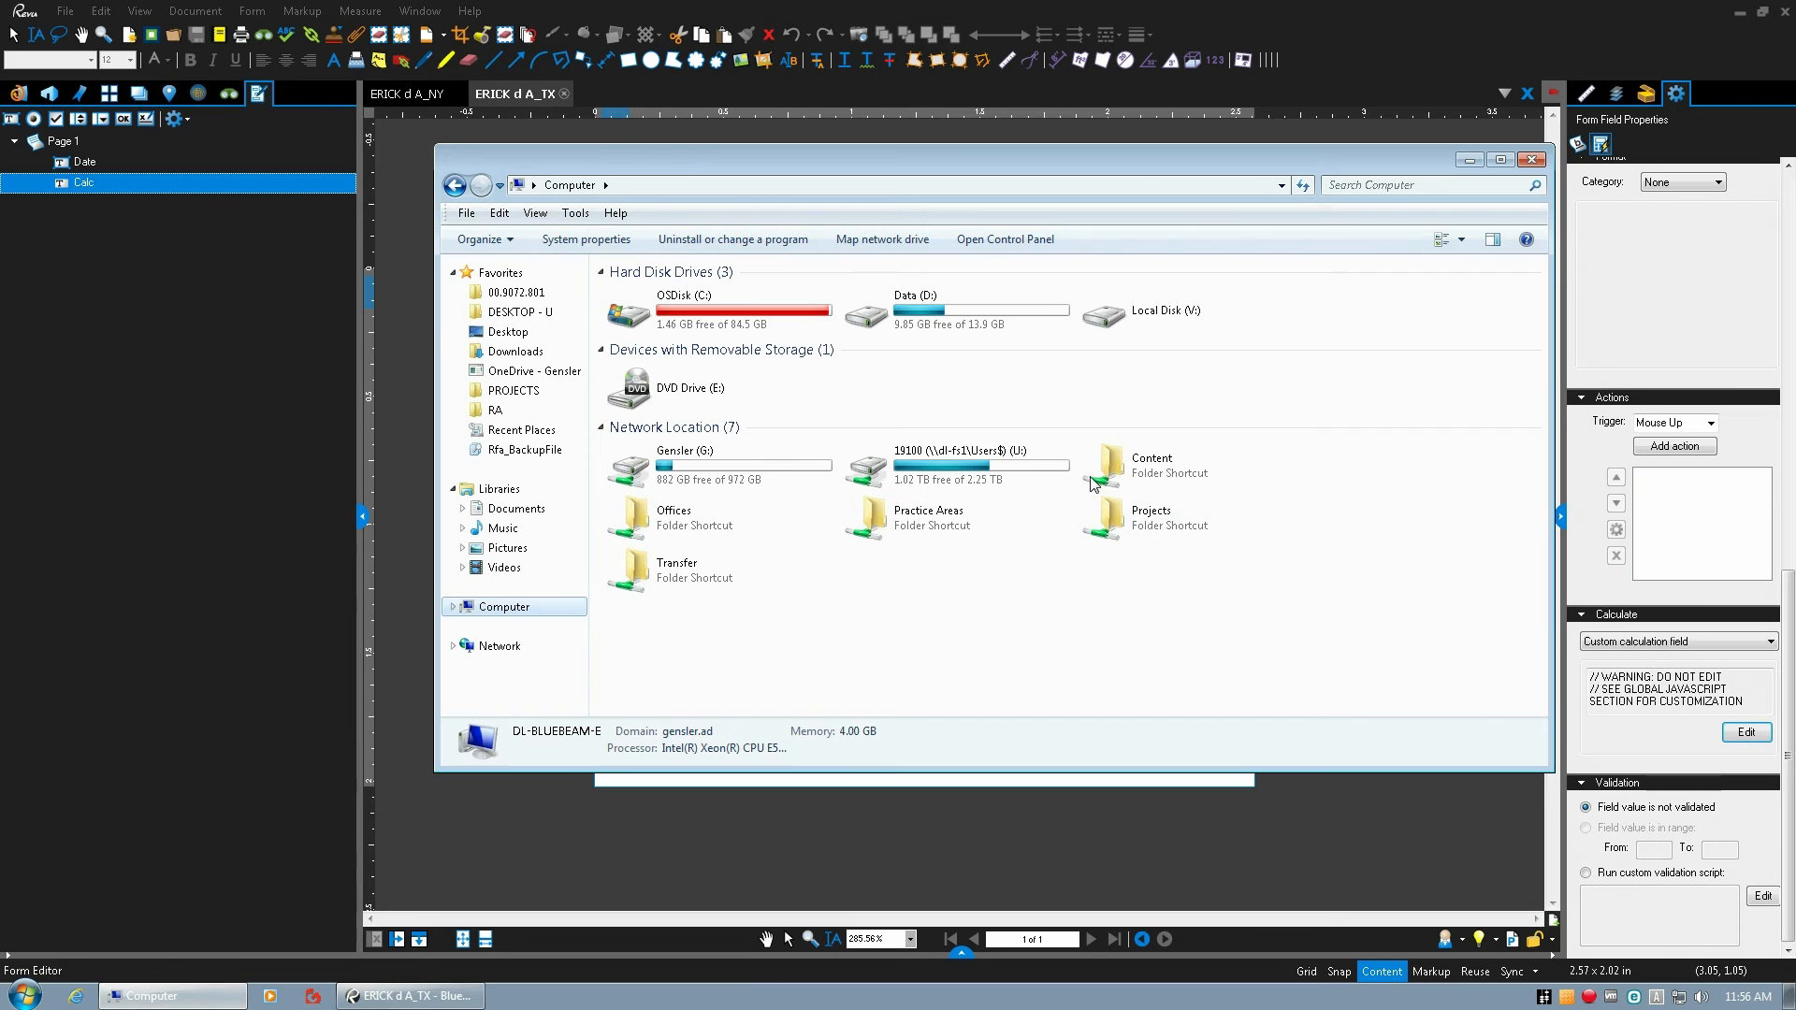
double_click(737, 460)
click(639, 316)
double_click(641, 318)
double_click(647, 471)
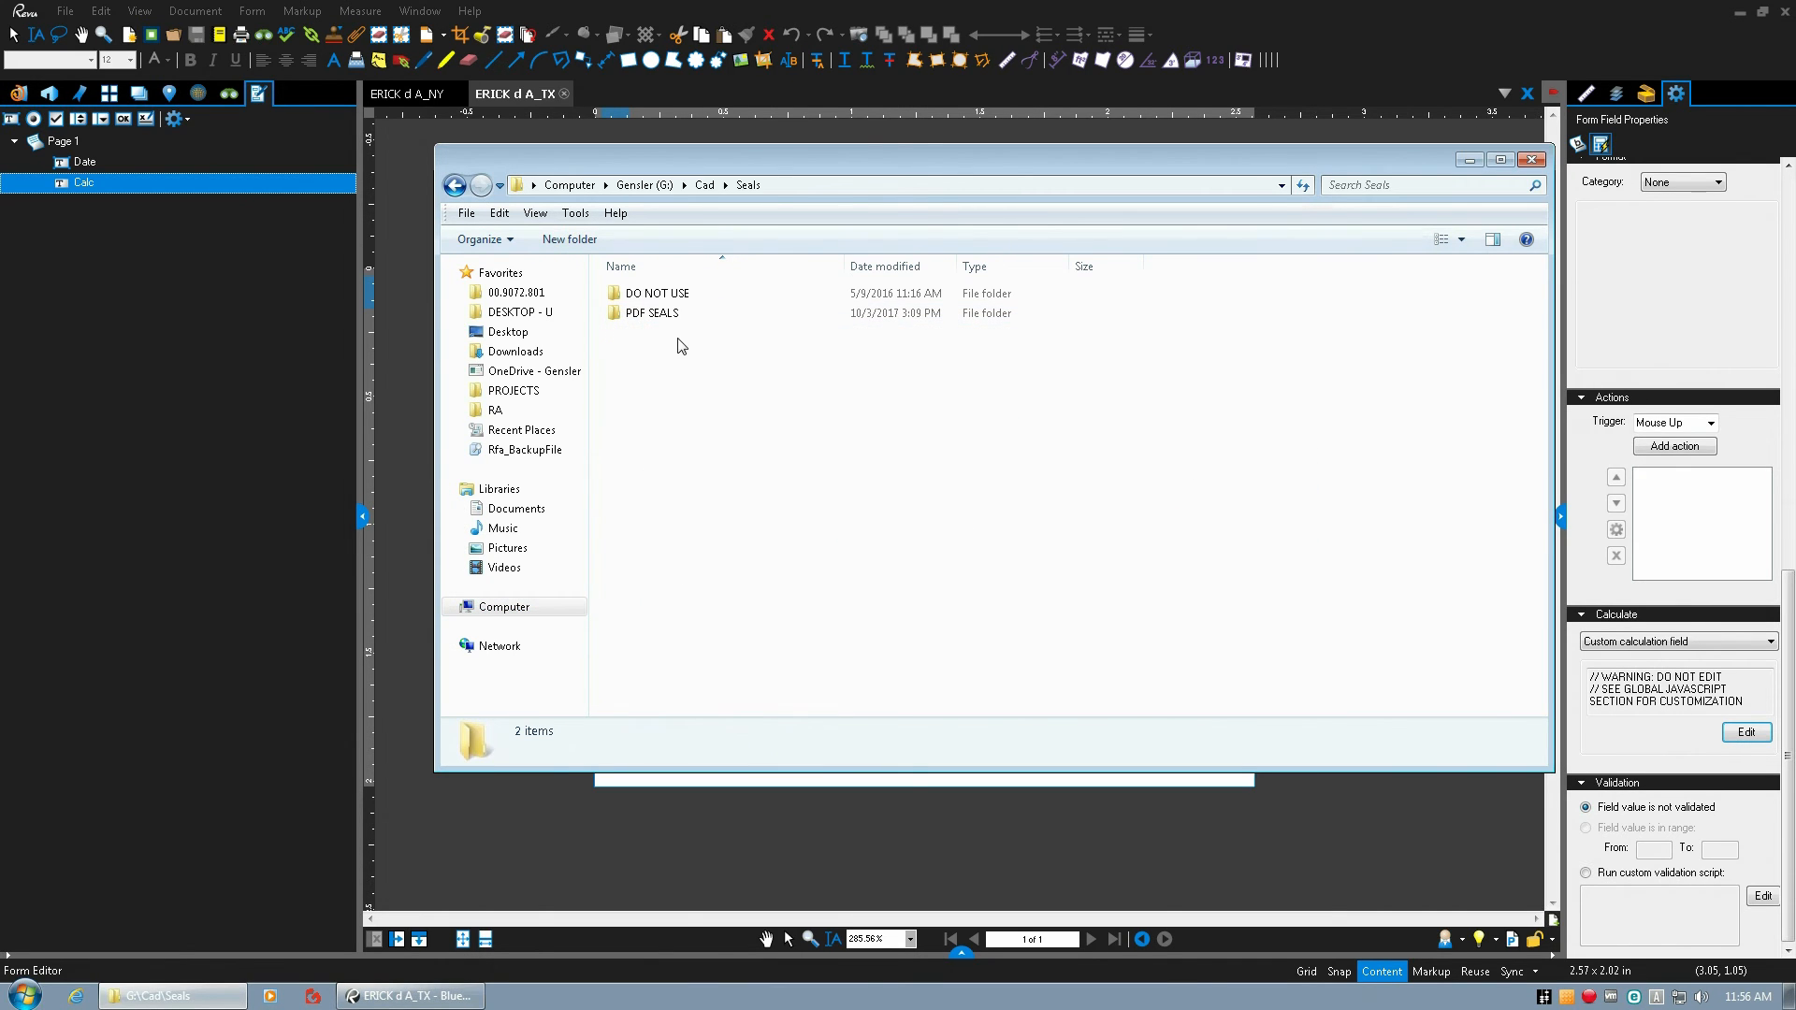
double_click(642, 319)
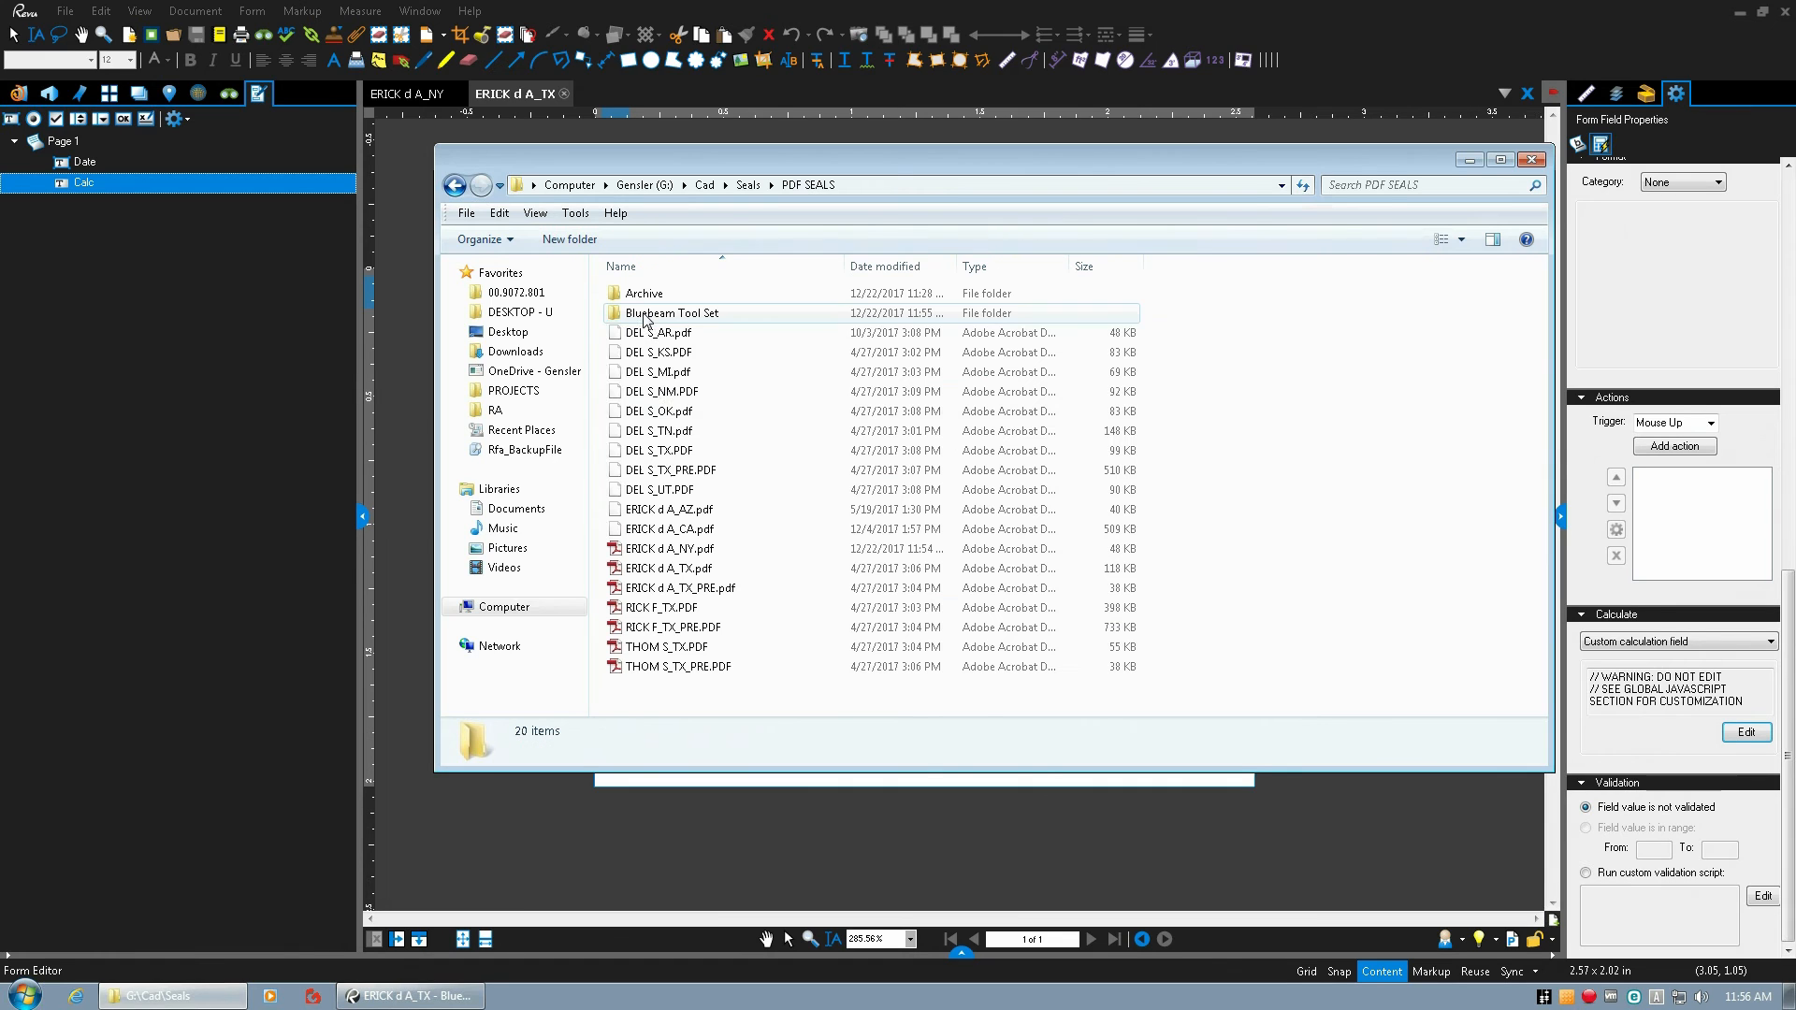
double_click(653, 318)
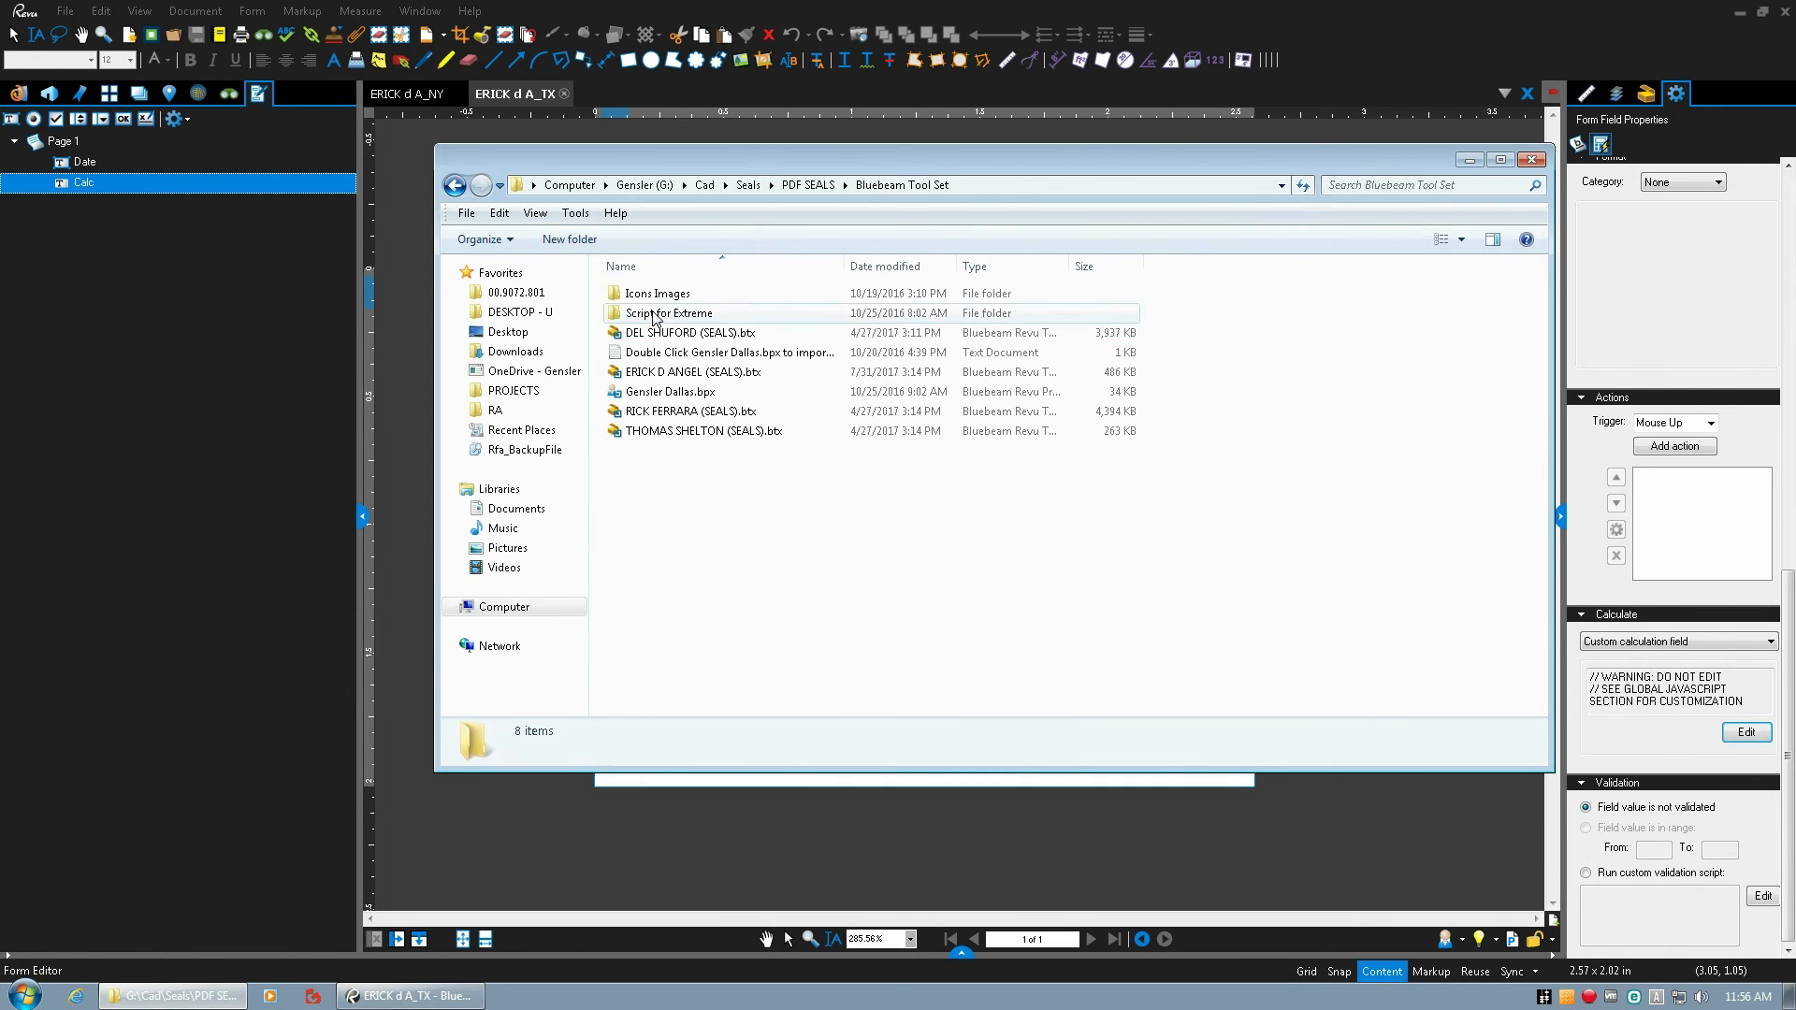
double_click(657, 318)
double_click(651, 294)
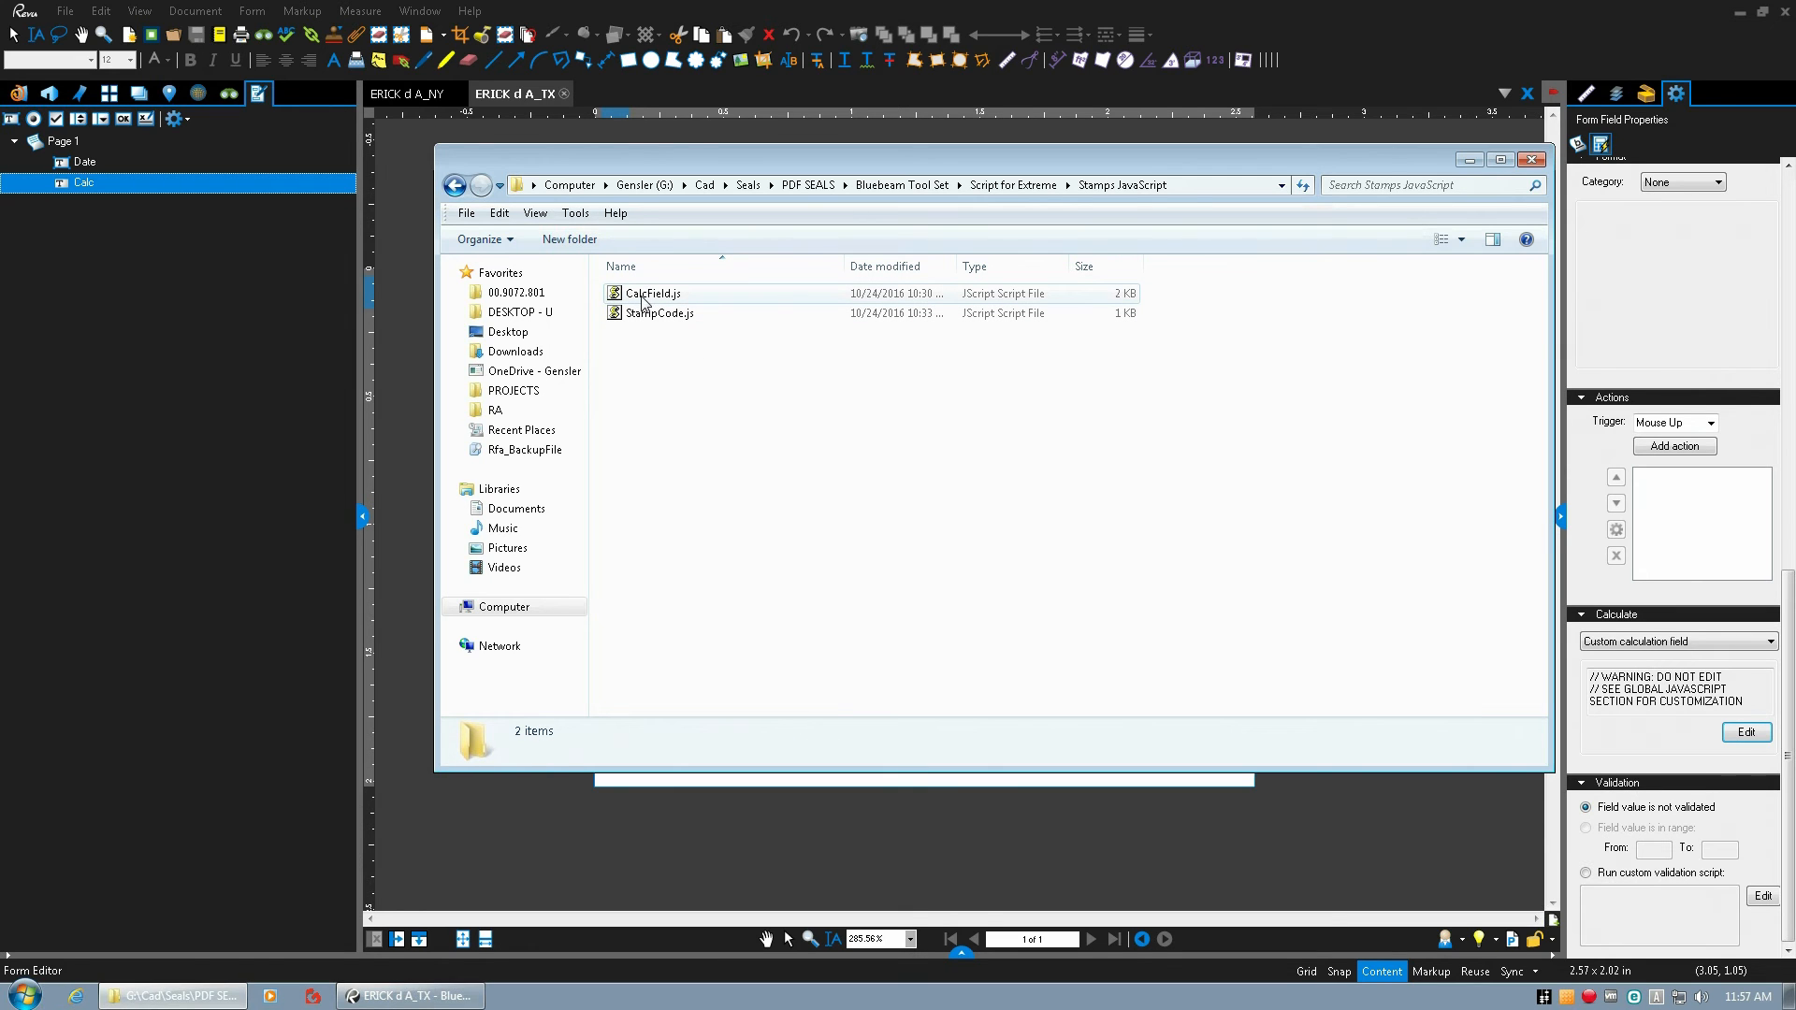
Open CalcField.js in Notepad, review and select its entire script, and close the file without changes.
drag(677, 167, 1211, 307)
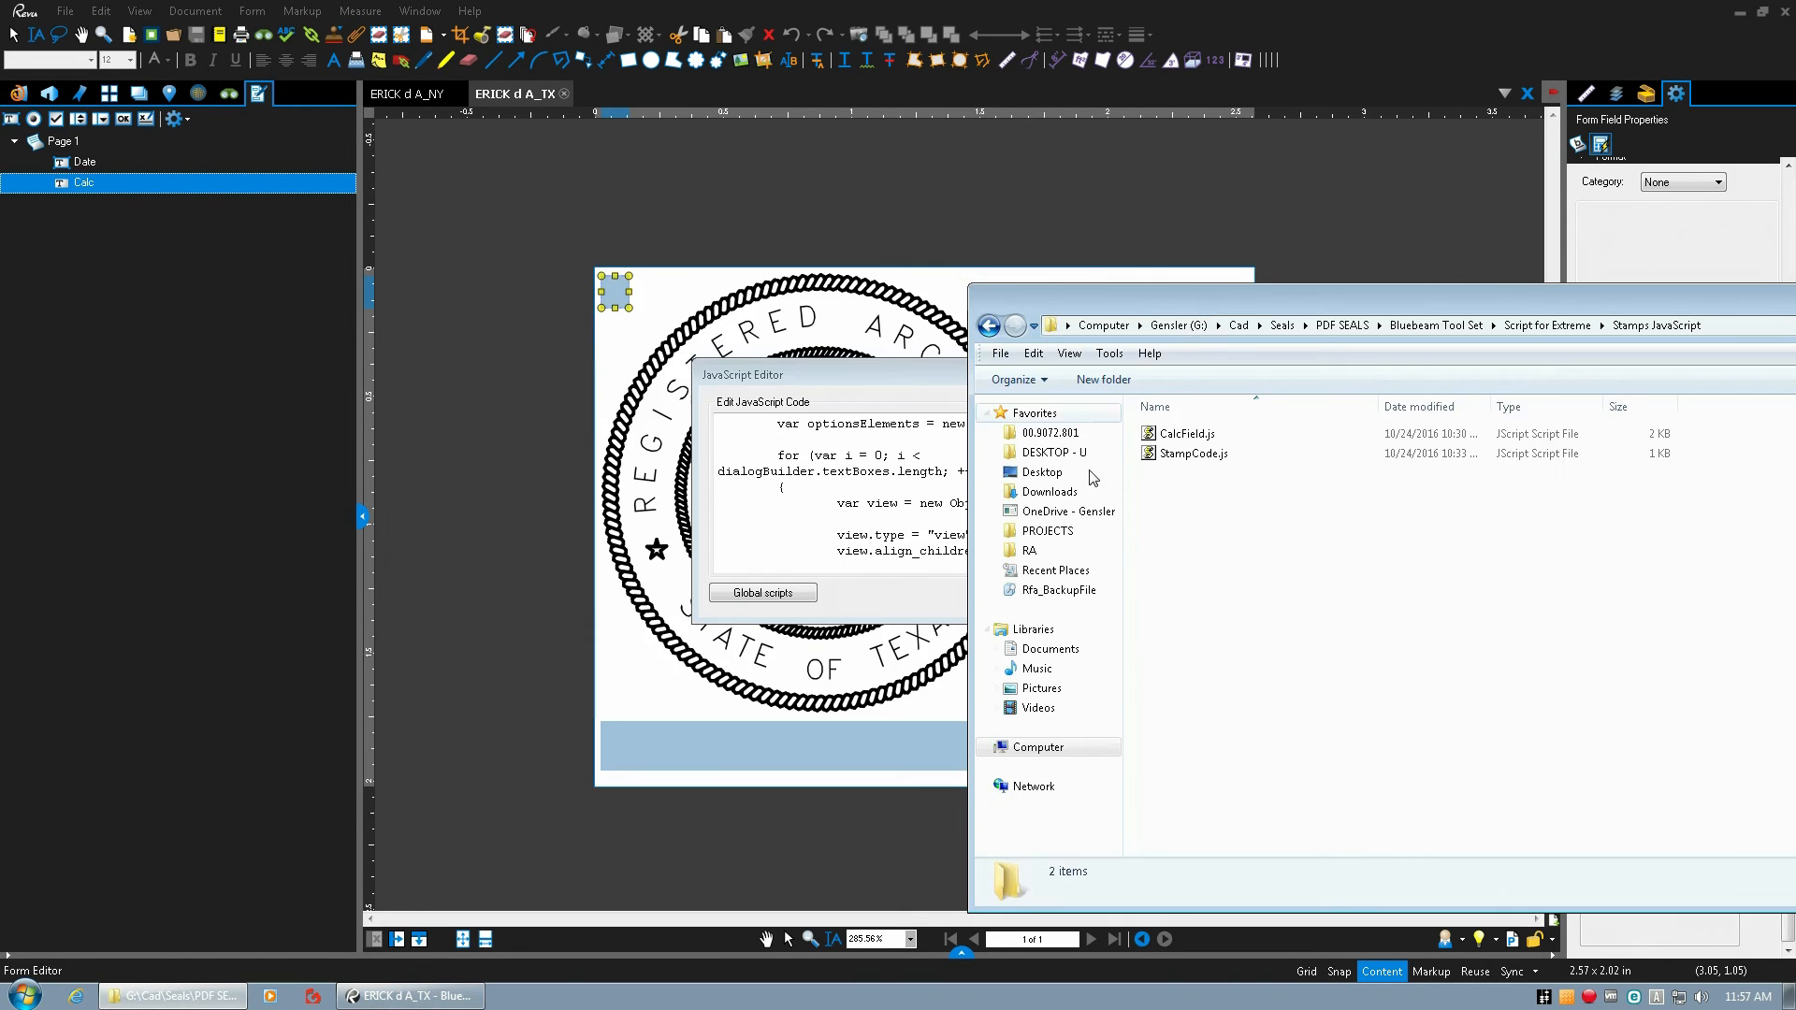
click(1177, 435)
right_click(1180, 433)
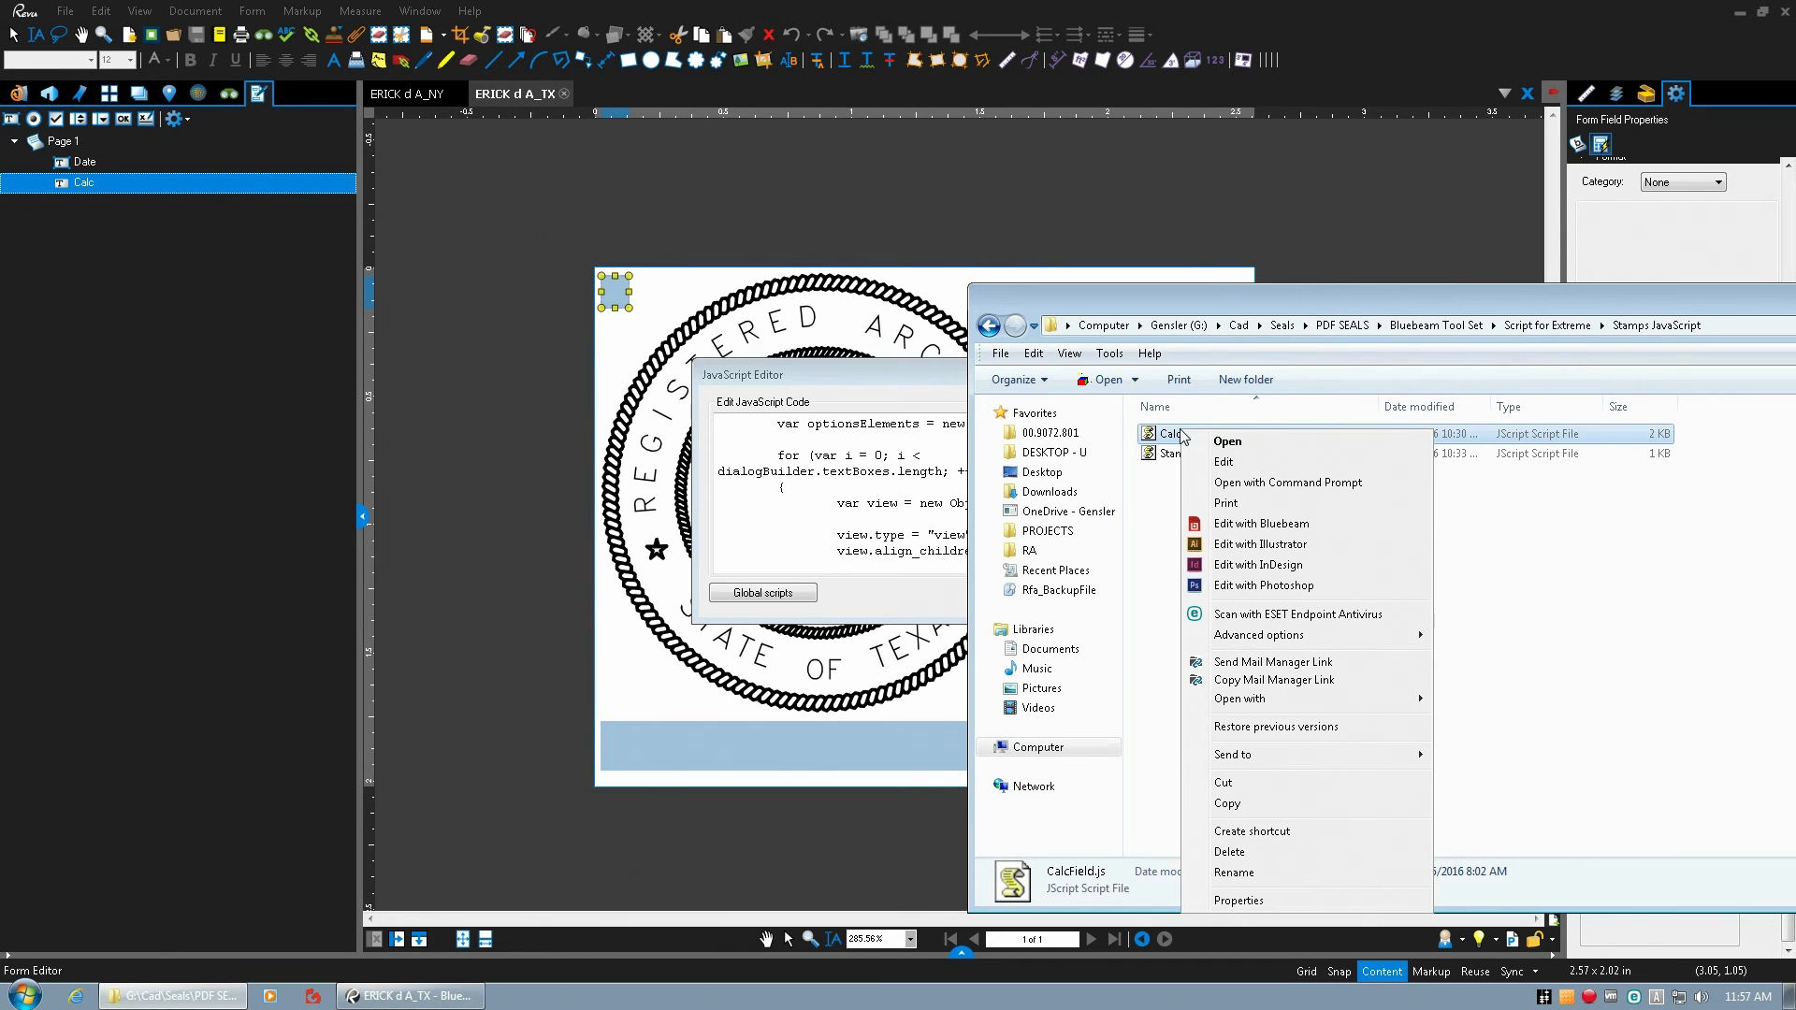
click(1225, 462)
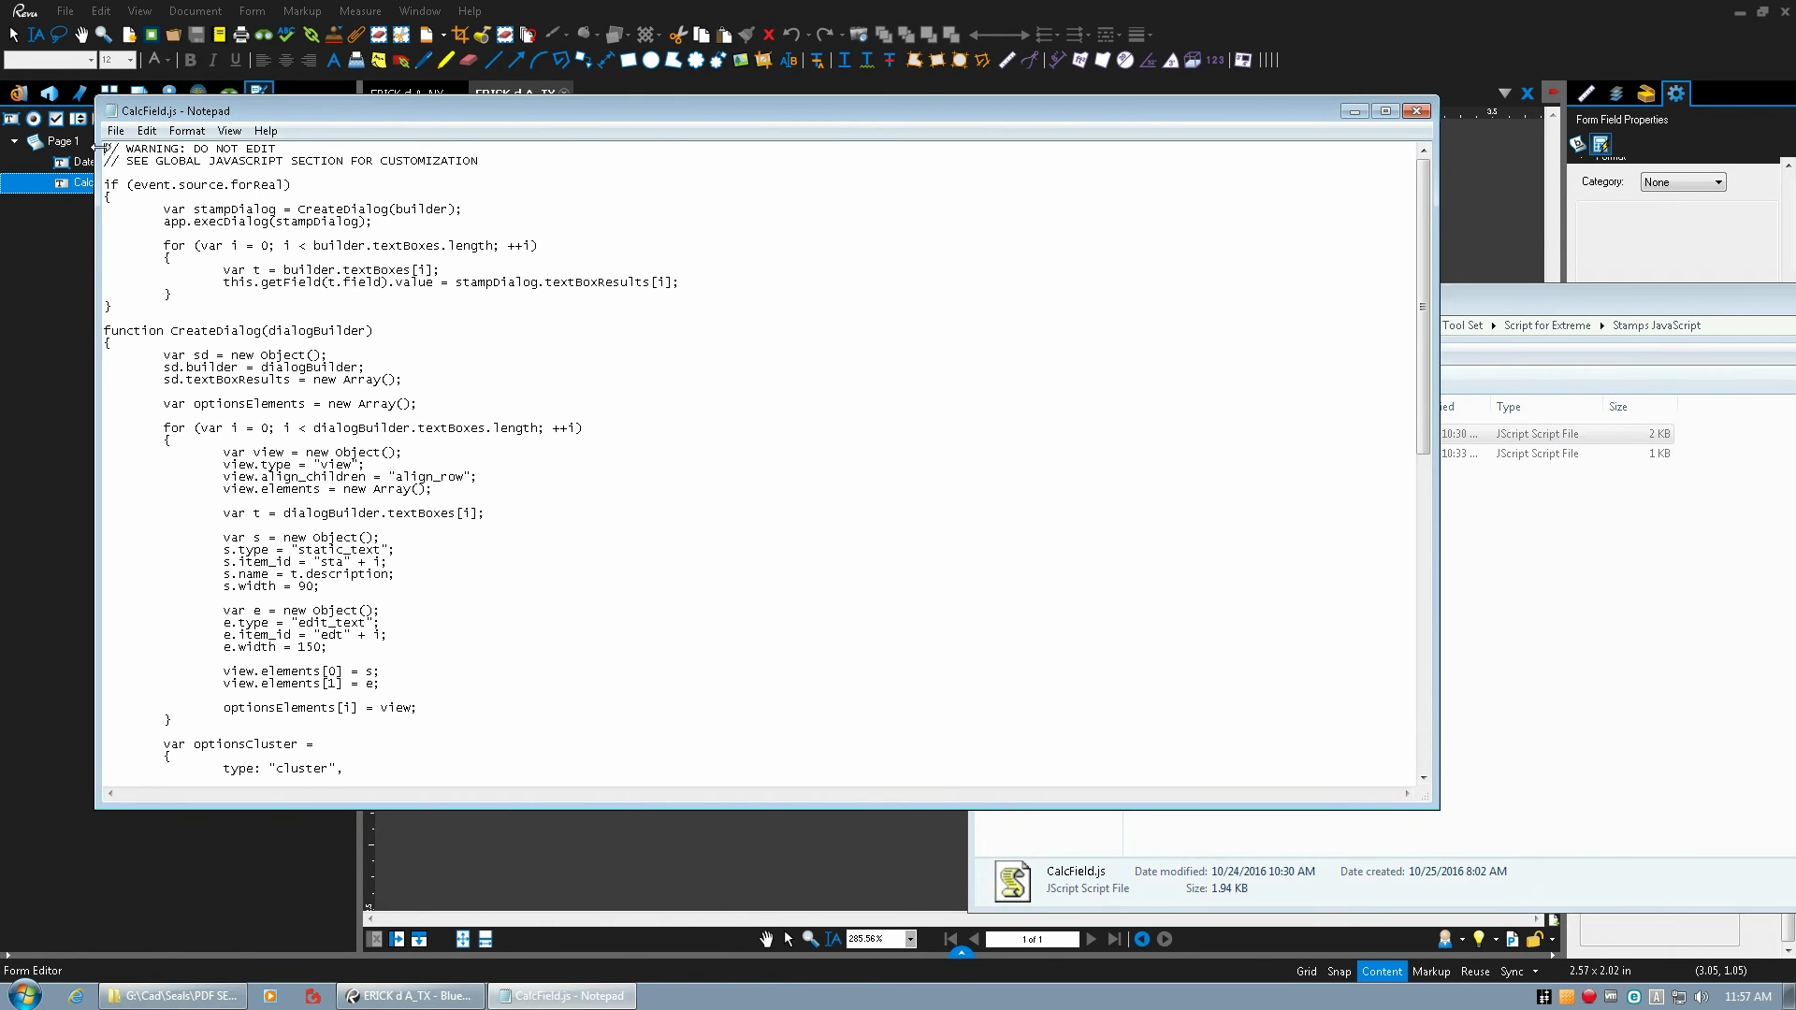
drag(105, 147, 507, 778)
click(651, 470)
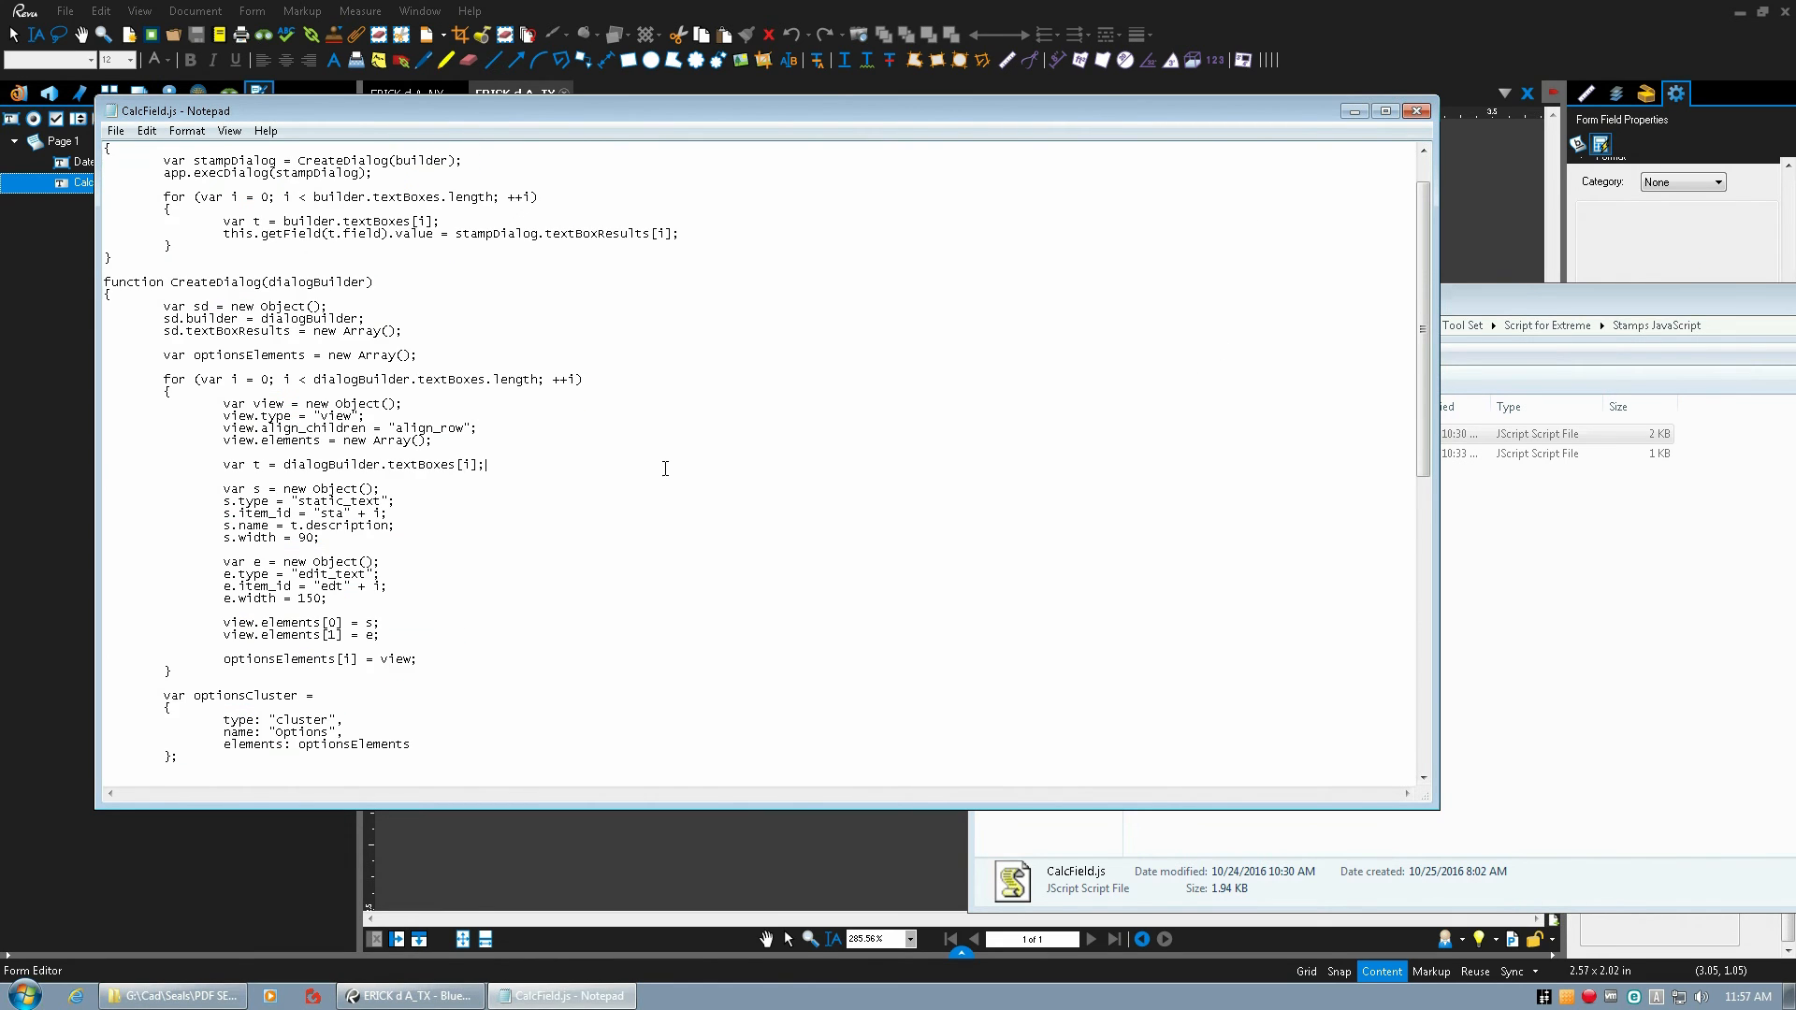
key(ctrl+a)
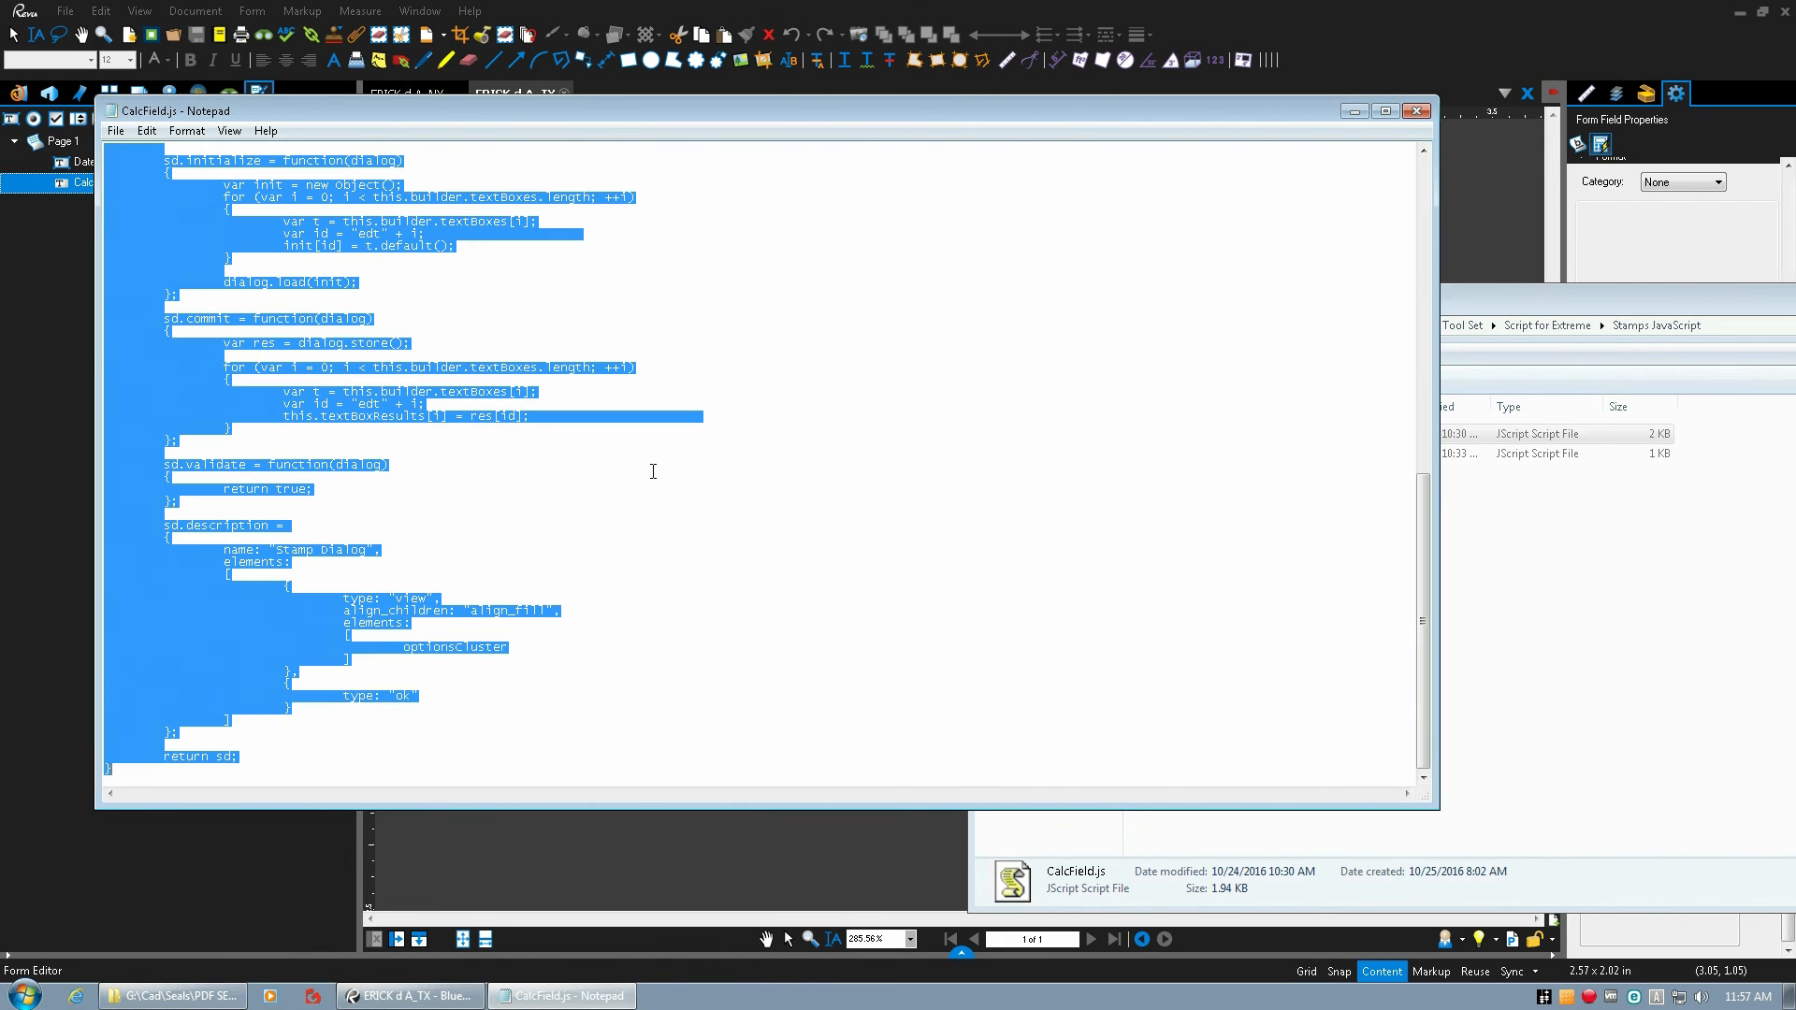
click(1417, 110)
drag(1269, 292, 764, 186)
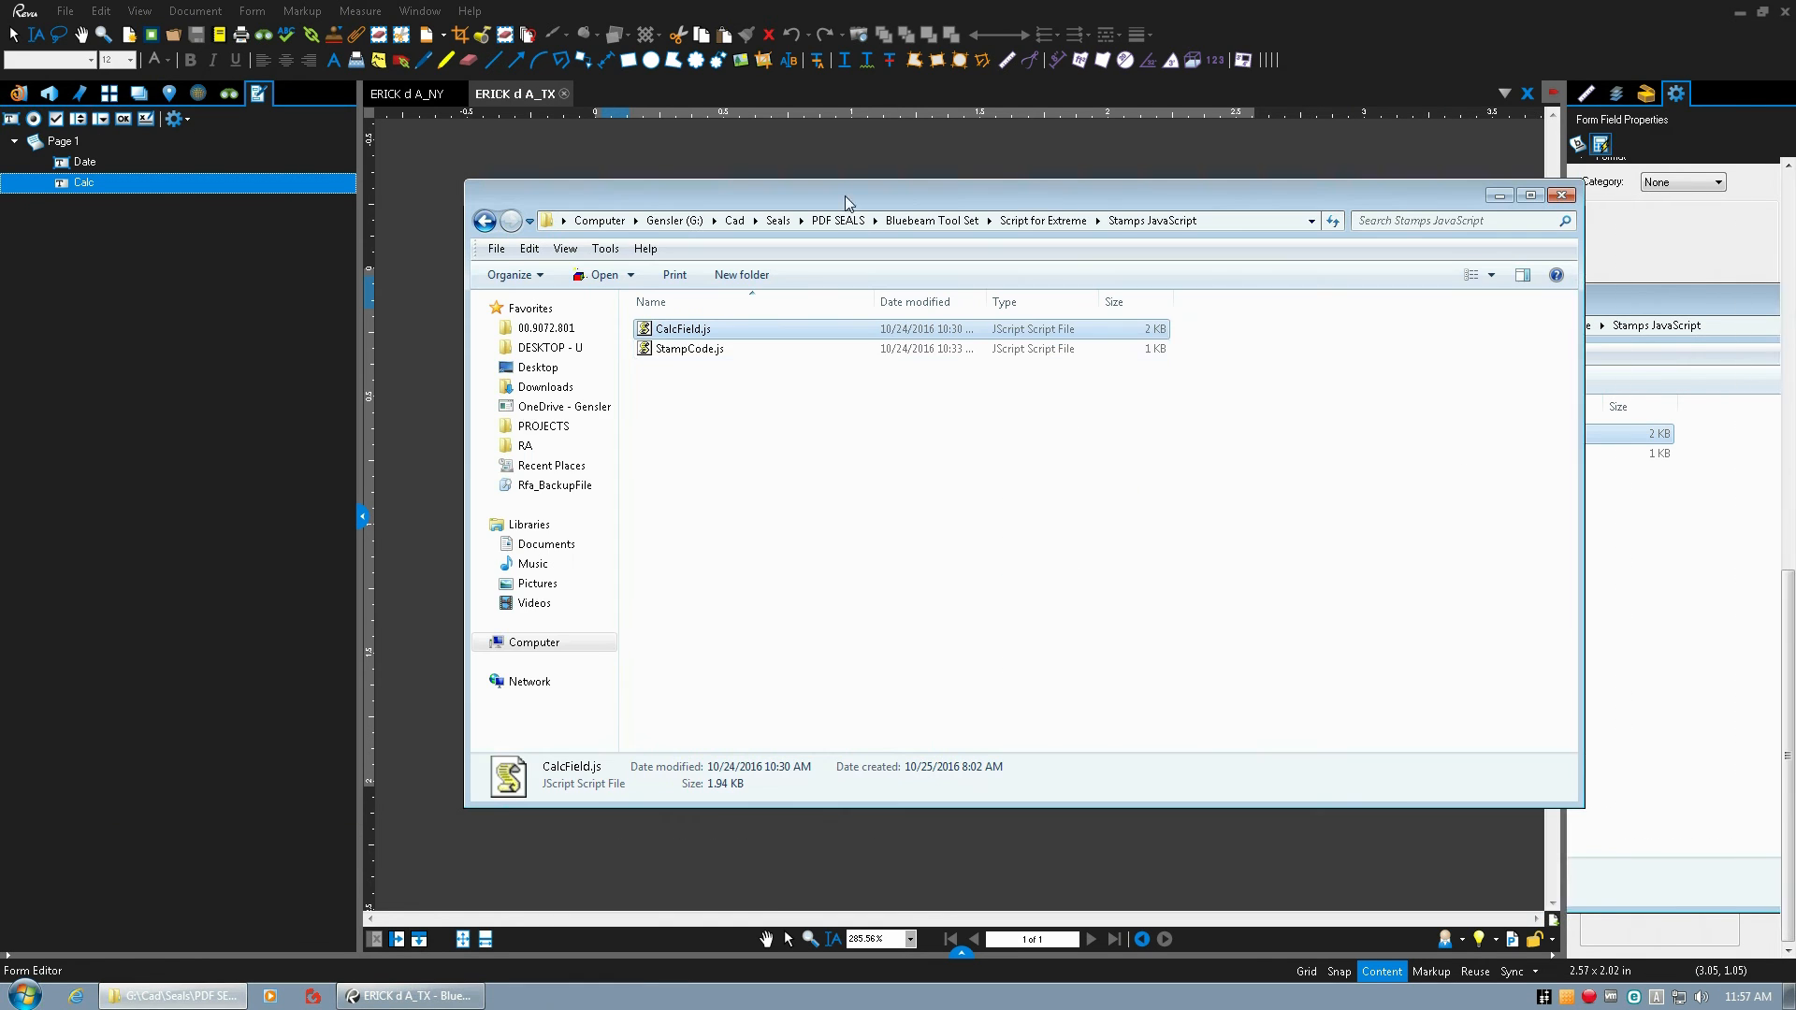
Close the Calc field's JavaScript Editor and locate StampCode.js in the Stamps JavaScript folder in File Explorer.
click(1562, 196)
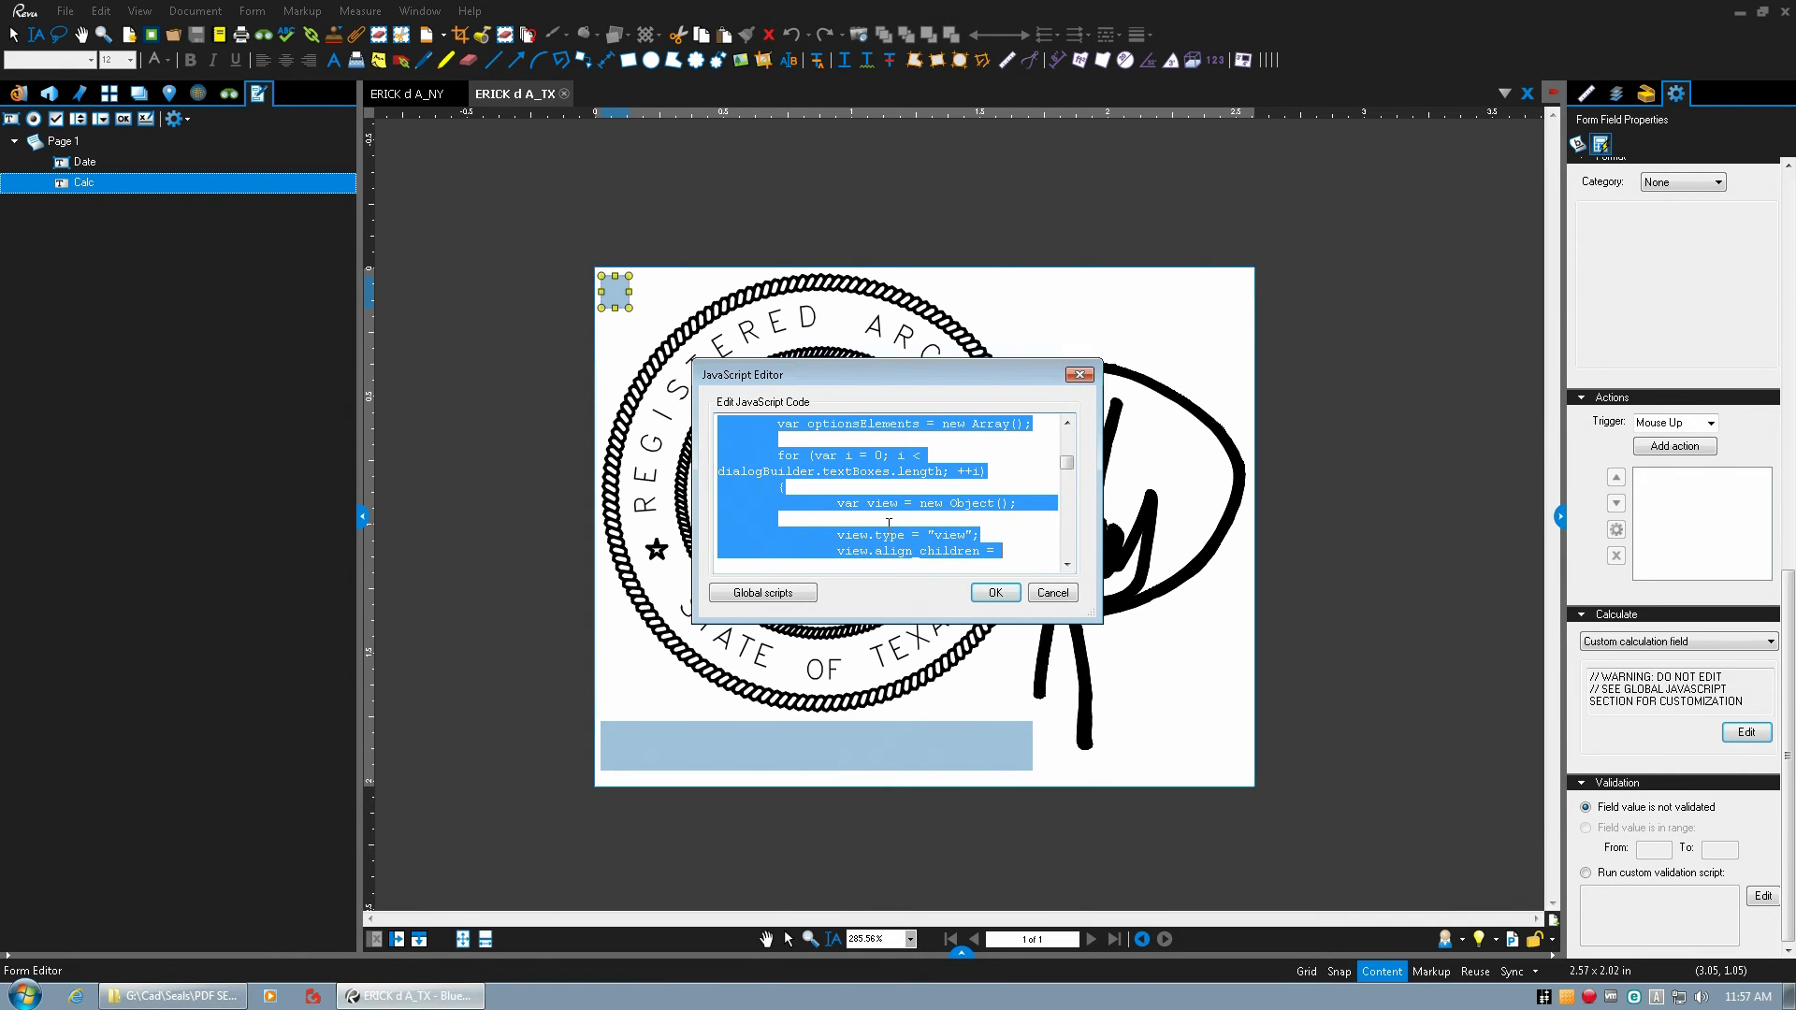
click(995, 593)
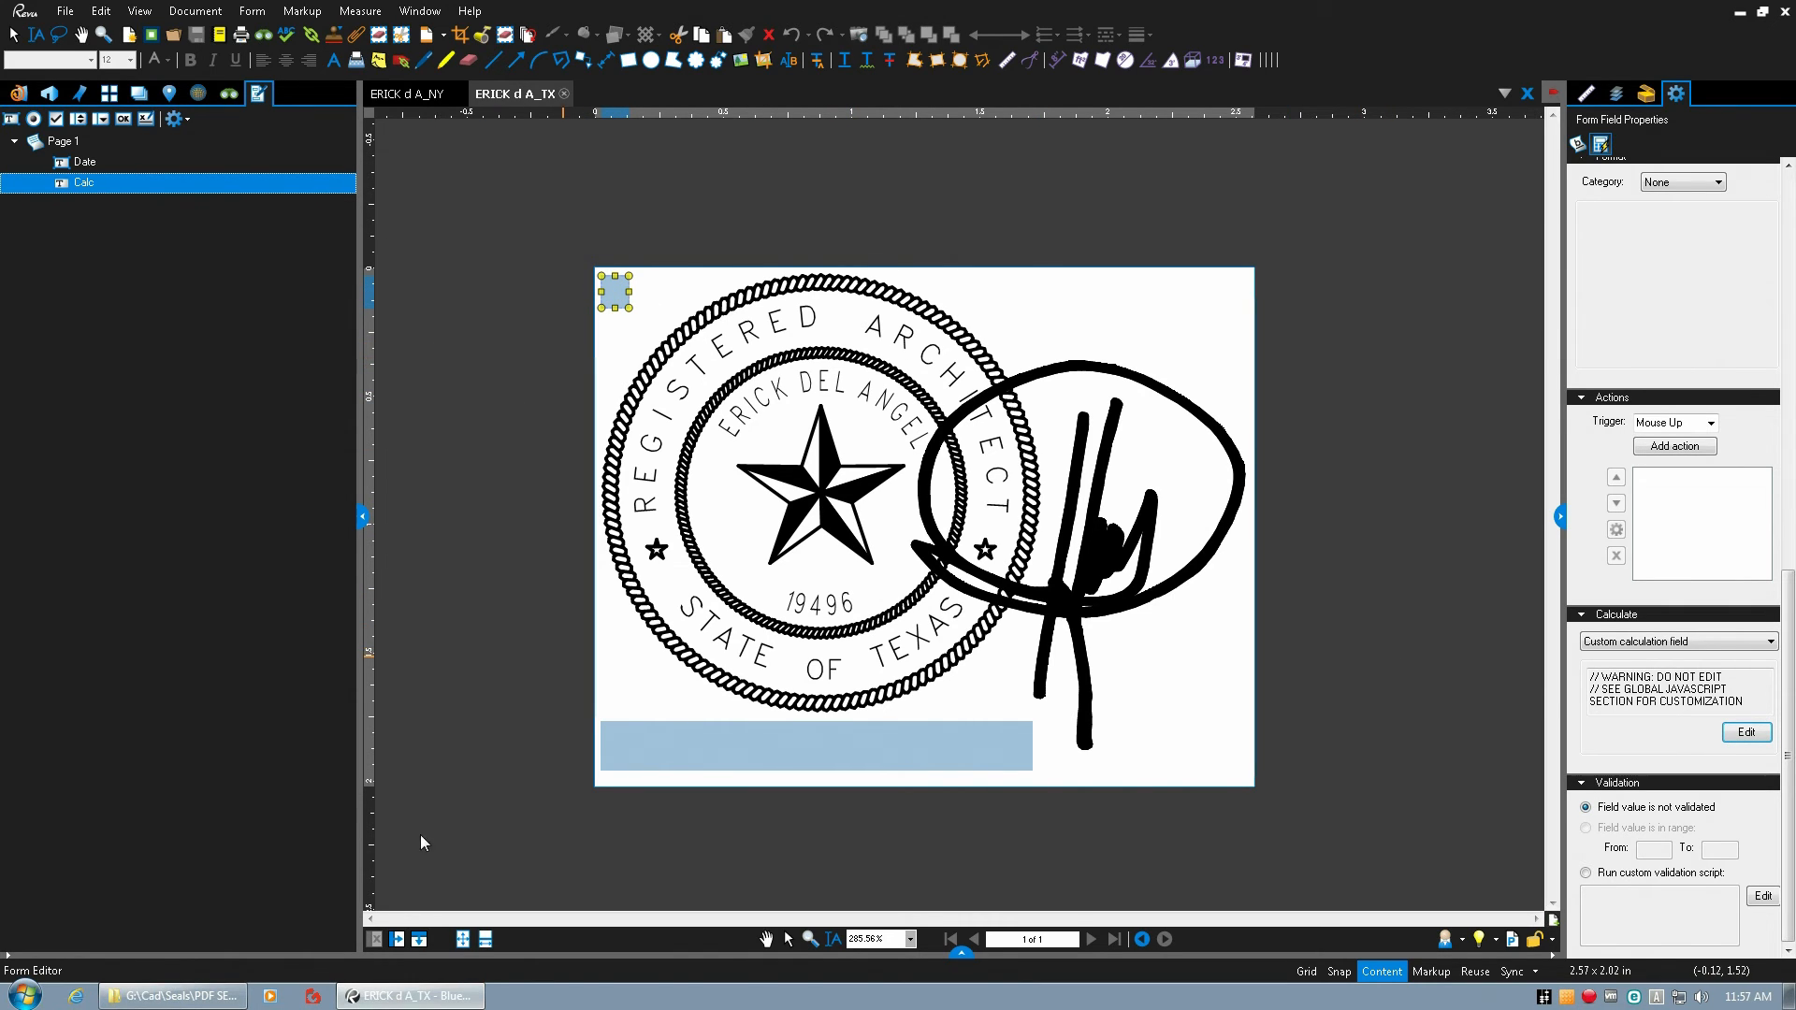
click(173, 996)
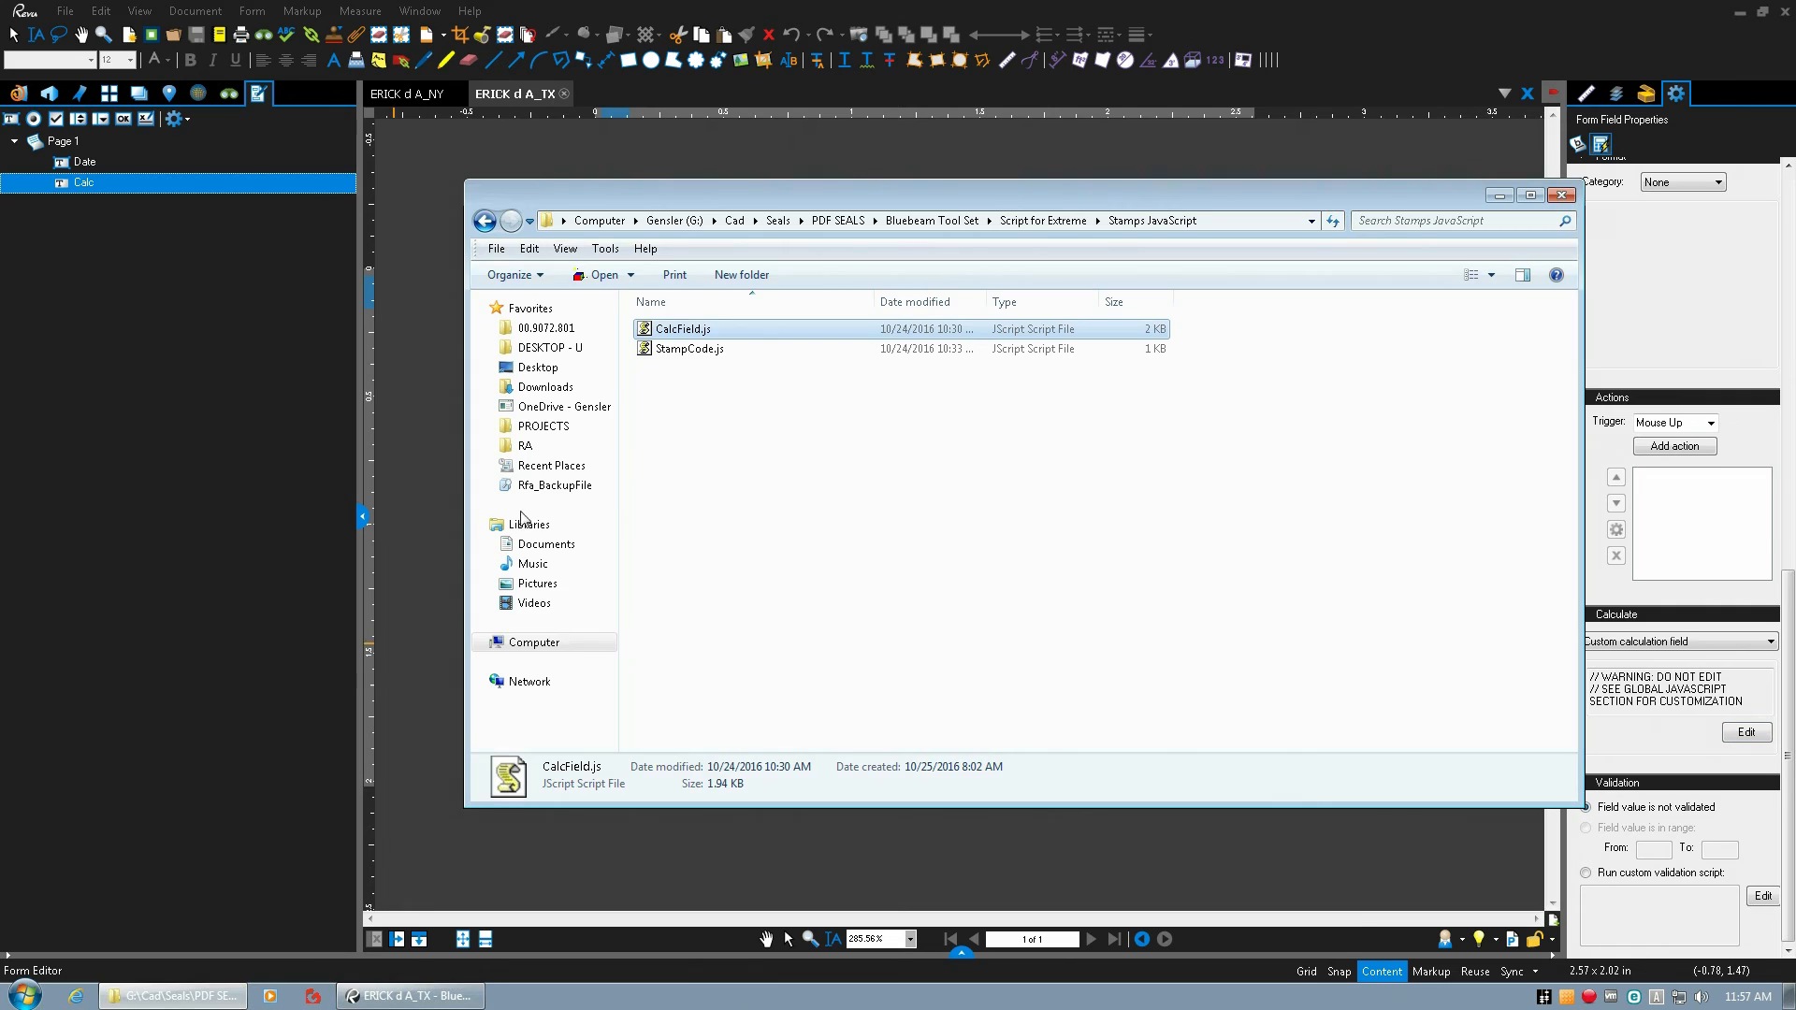
click(683, 353)
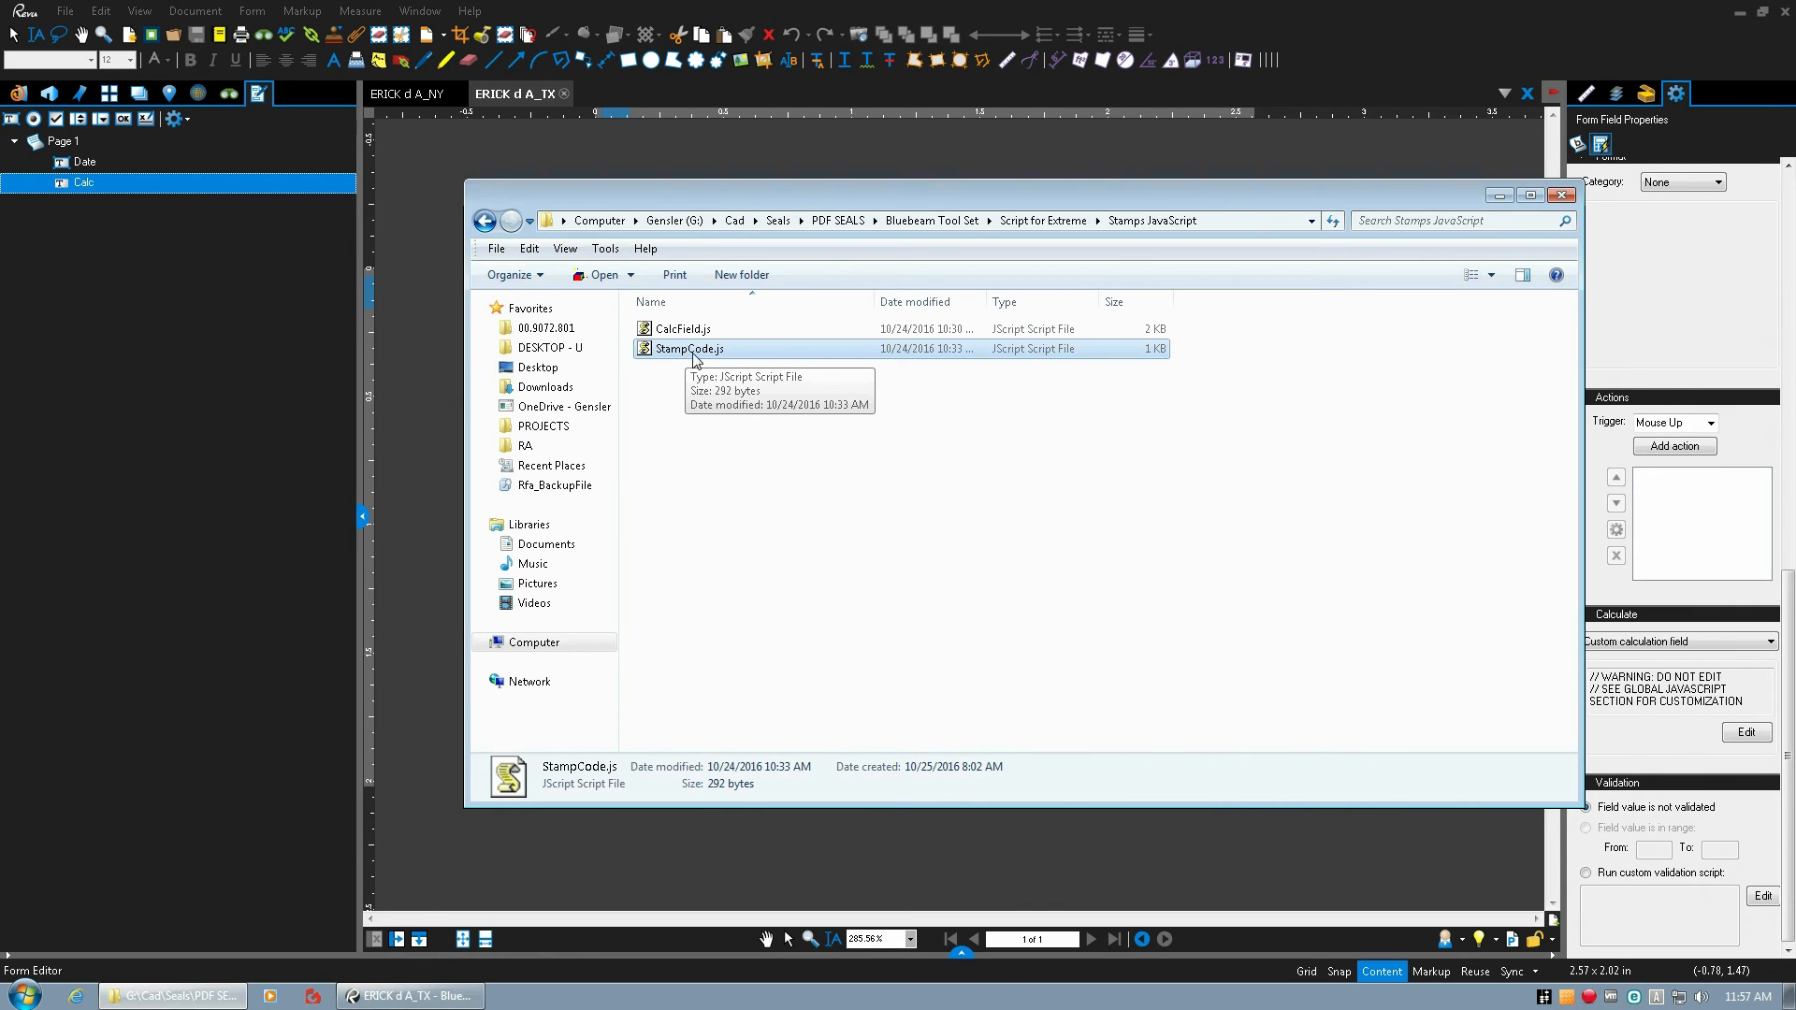
click(1499, 195)
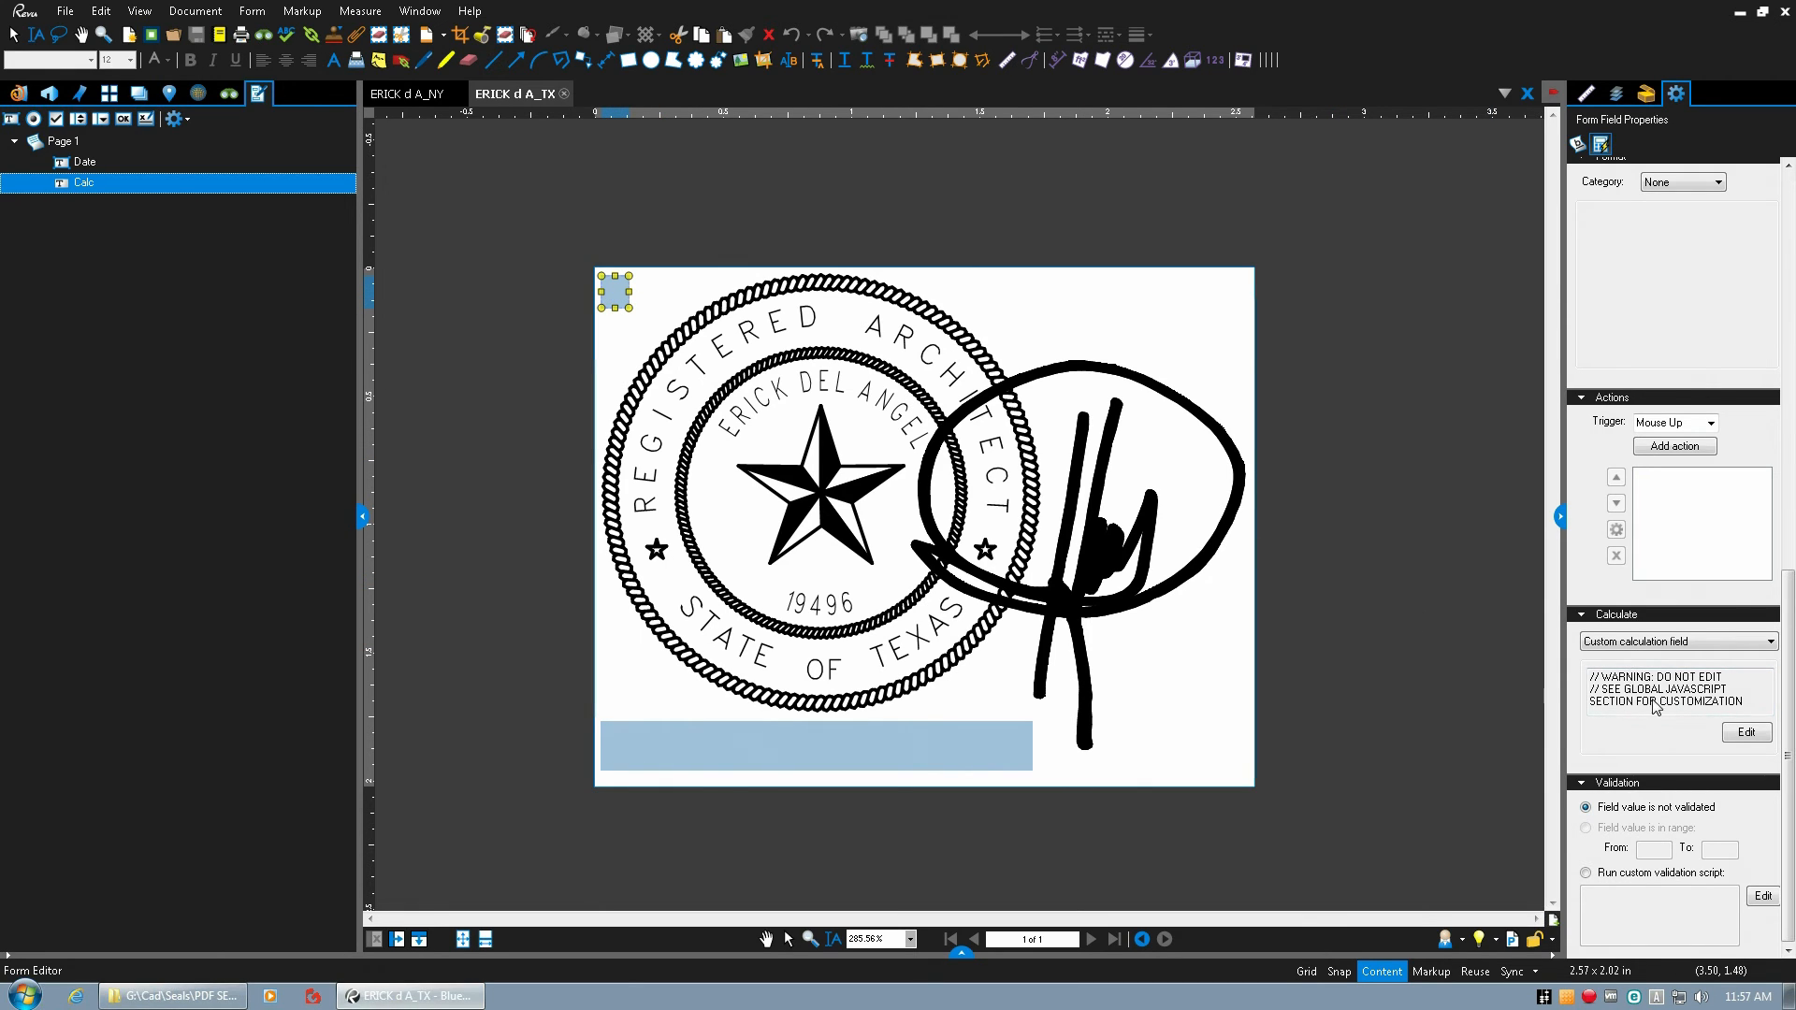
Examine the StampCode global script attached to the Texas seal's Calc field and close the script dialogs without changes.
click(1746, 732)
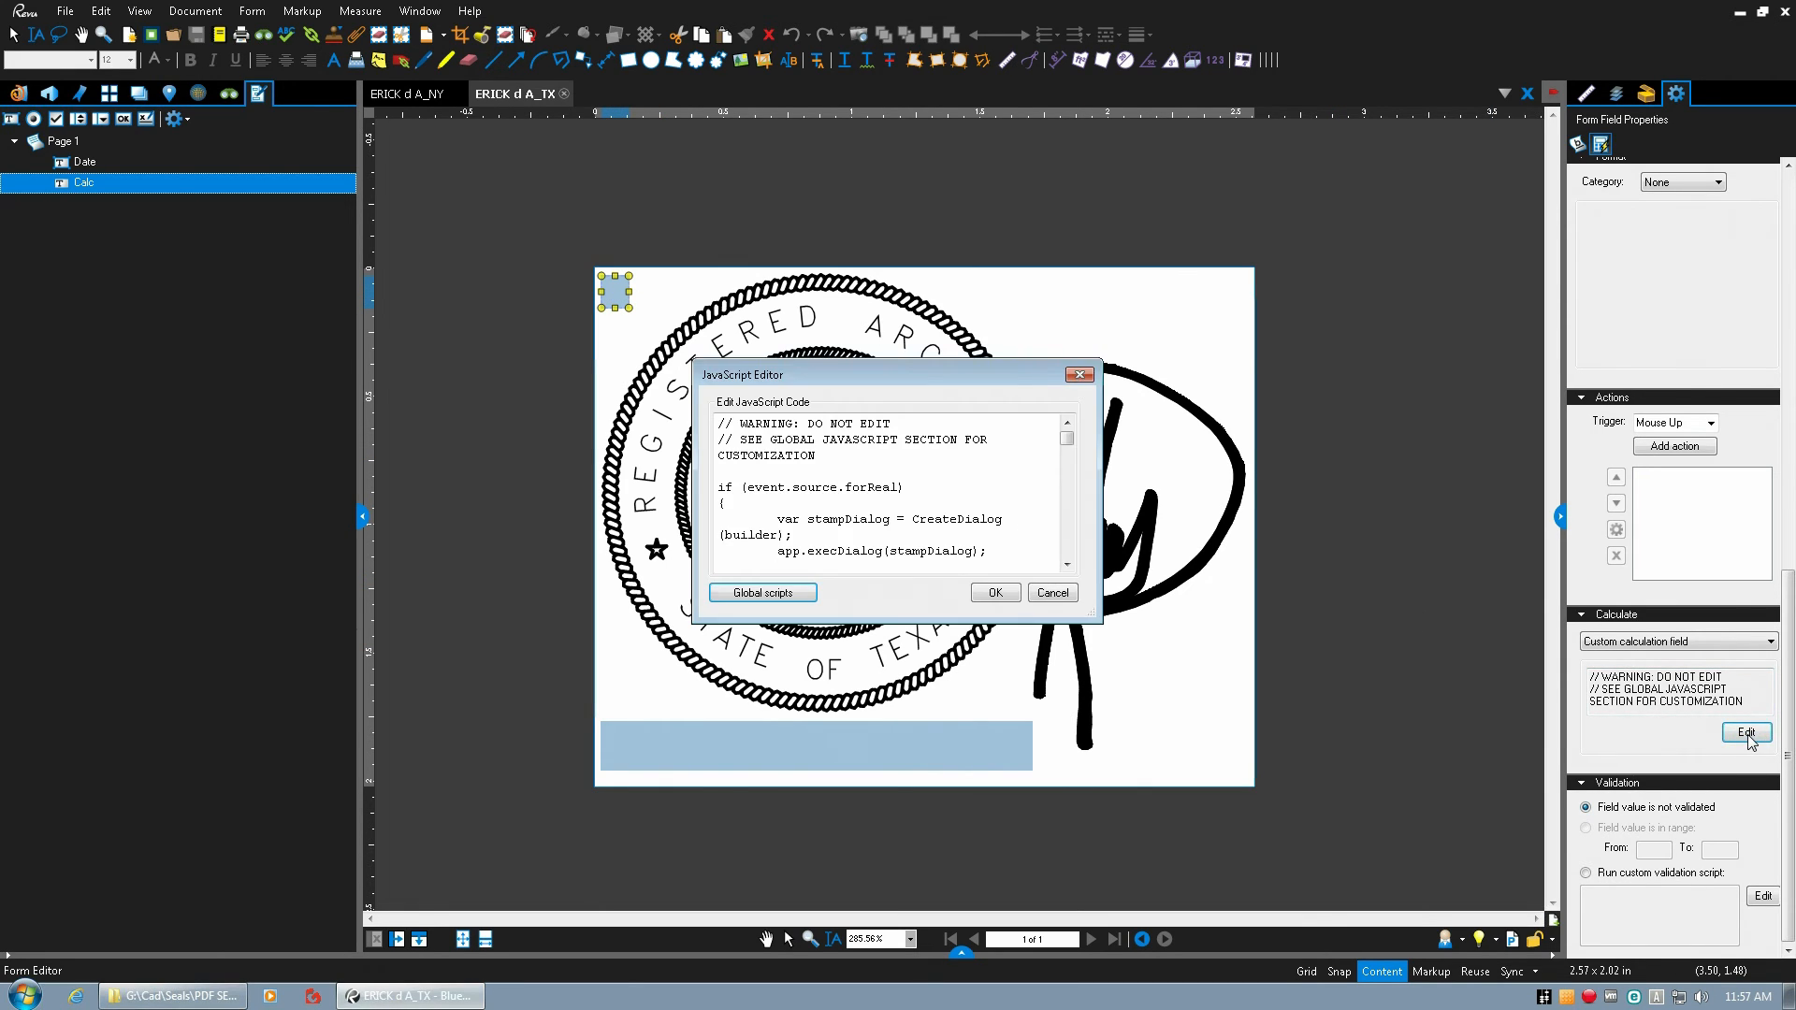
click(773, 596)
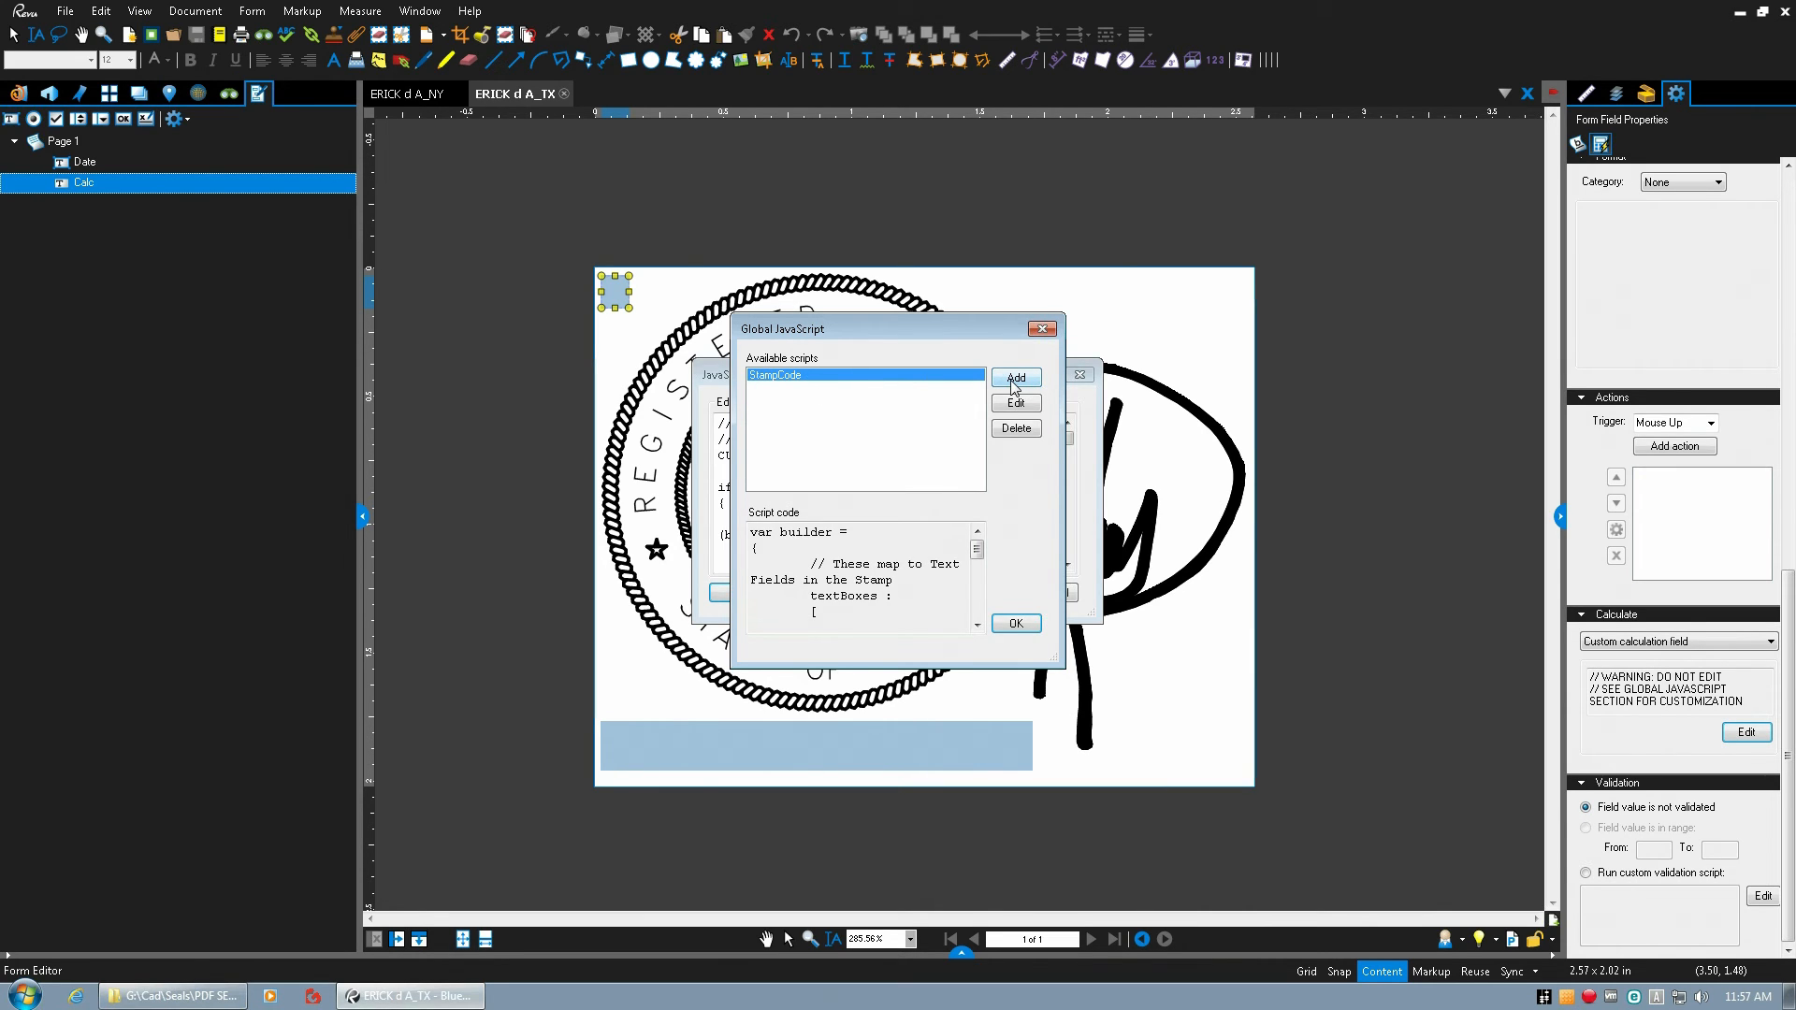
click(1016, 627)
click(1052, 601)
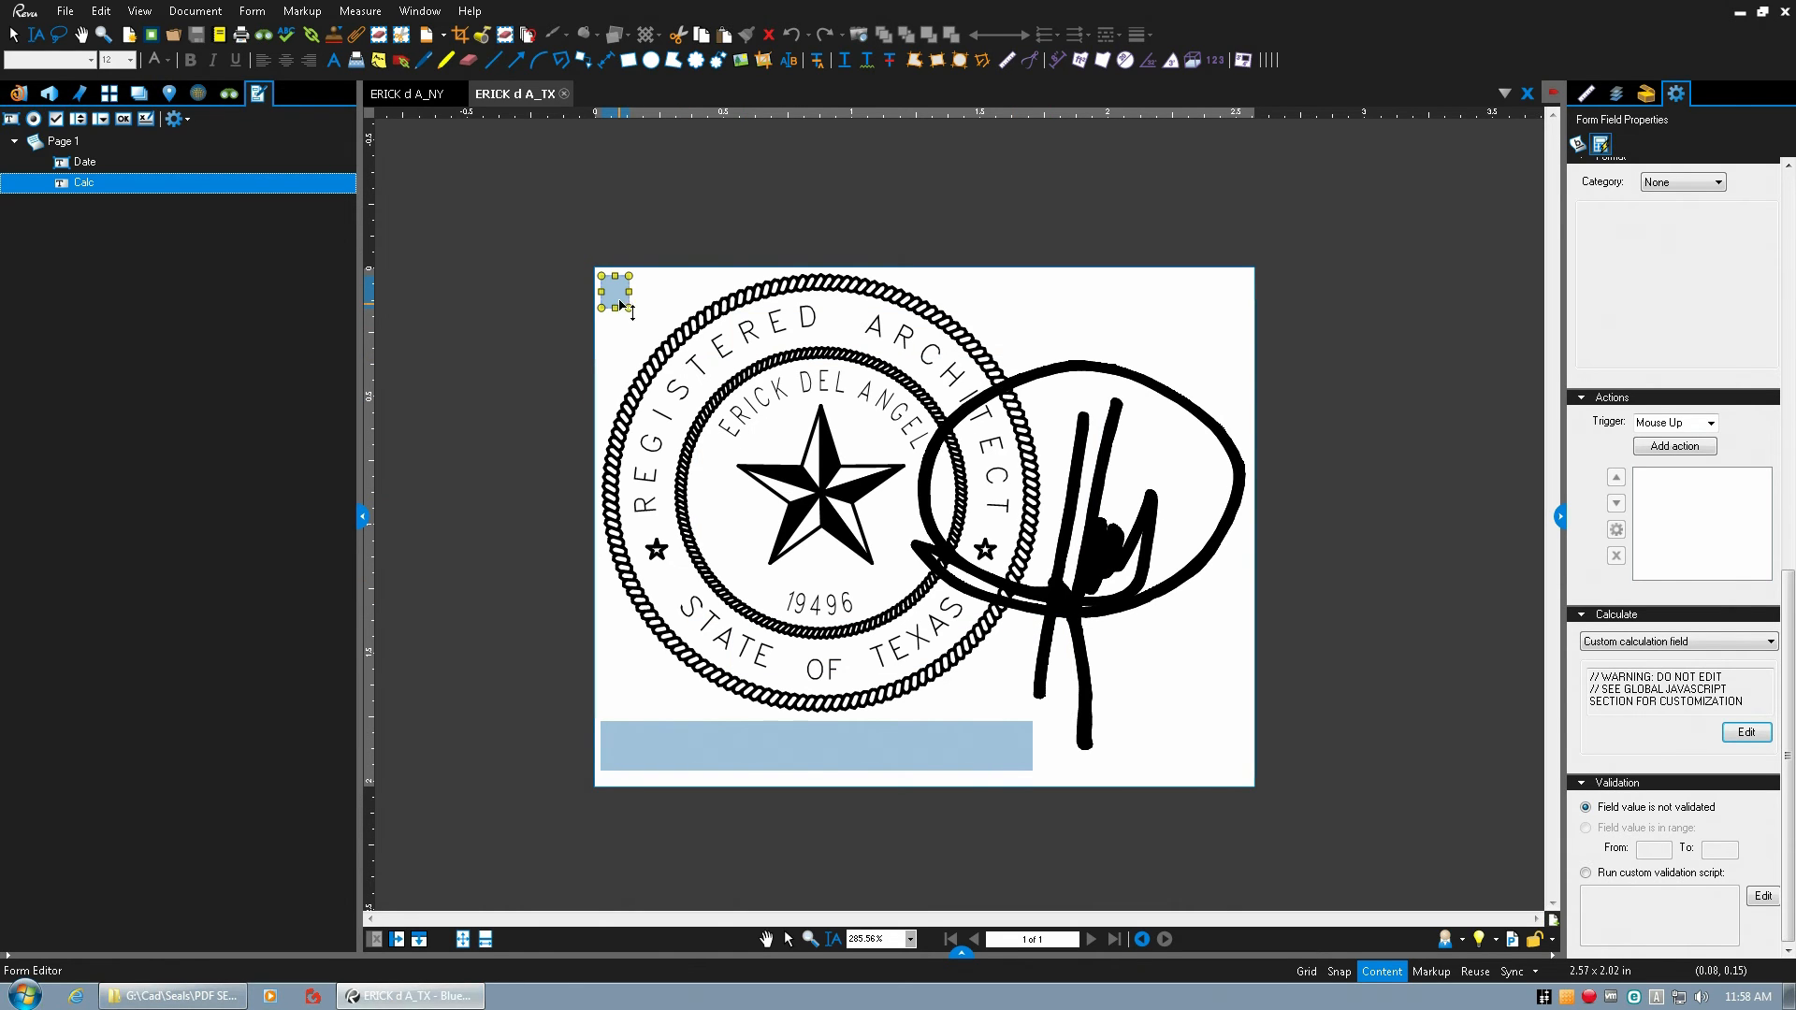
Copy the Date and Calc form fields from the Texas seal and paste them into the New York seal.
click(681, 742)
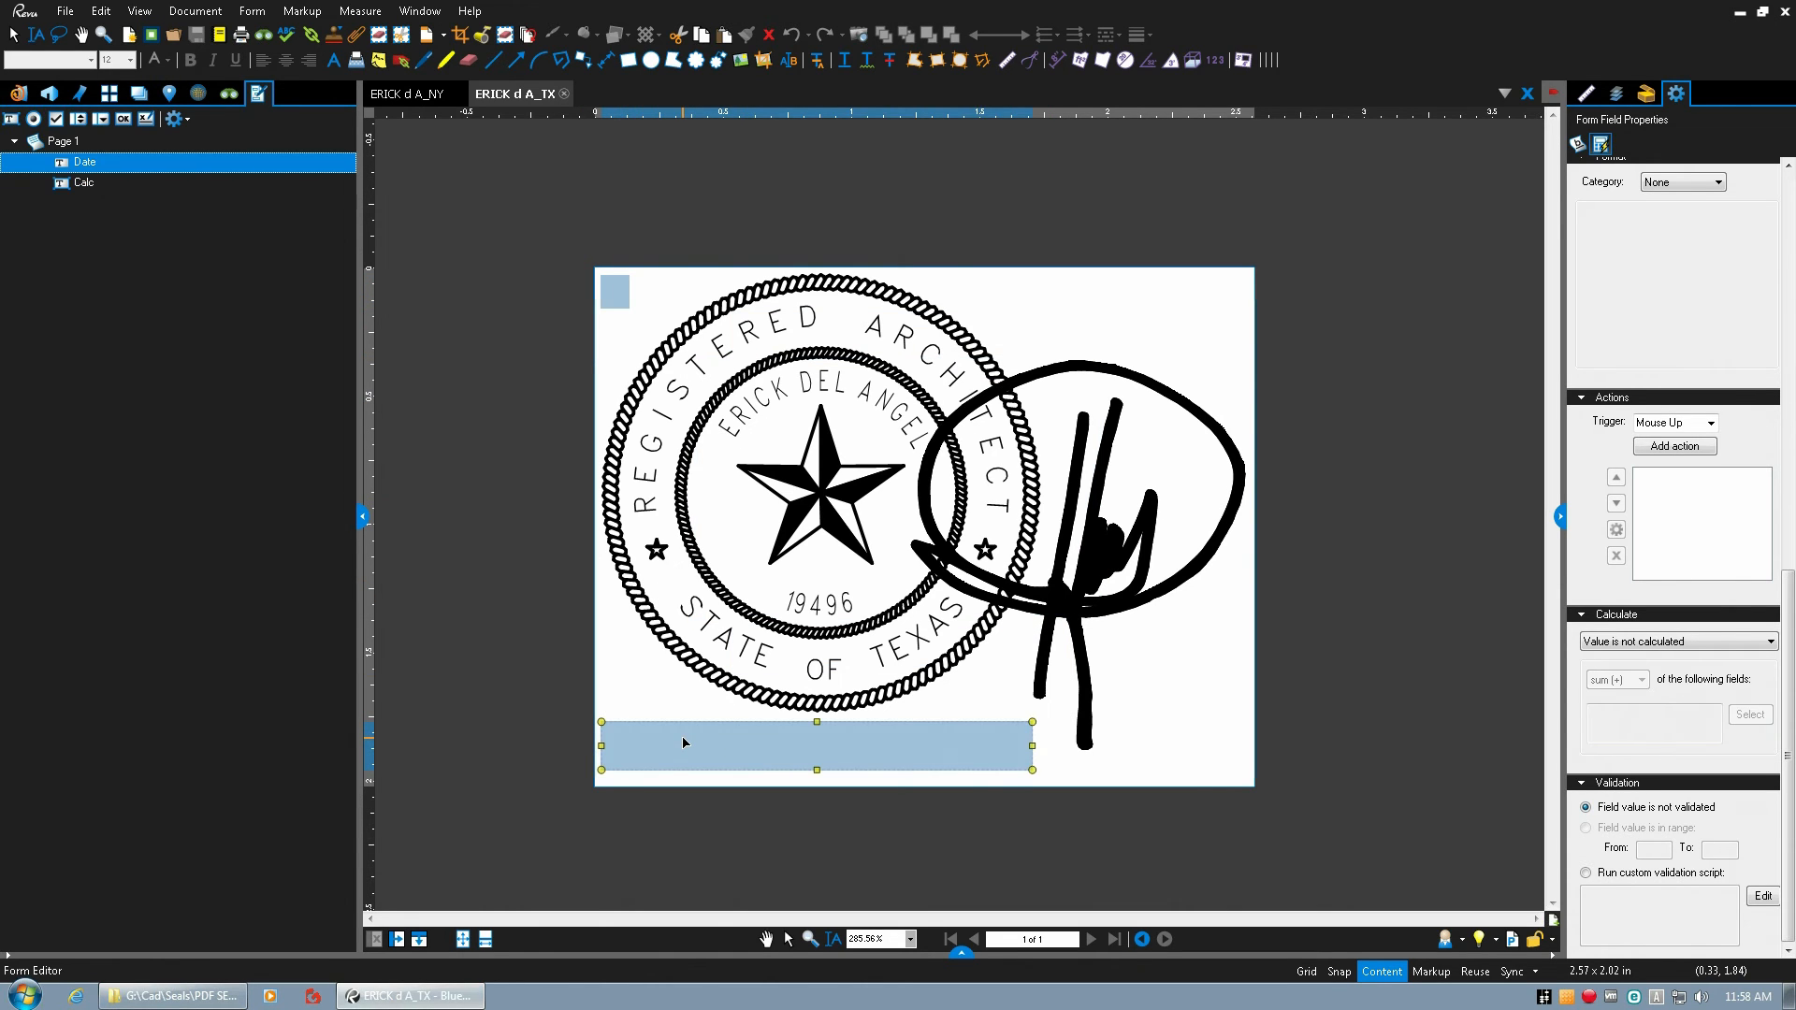
click(620, 302)
shift+click(653, 730)
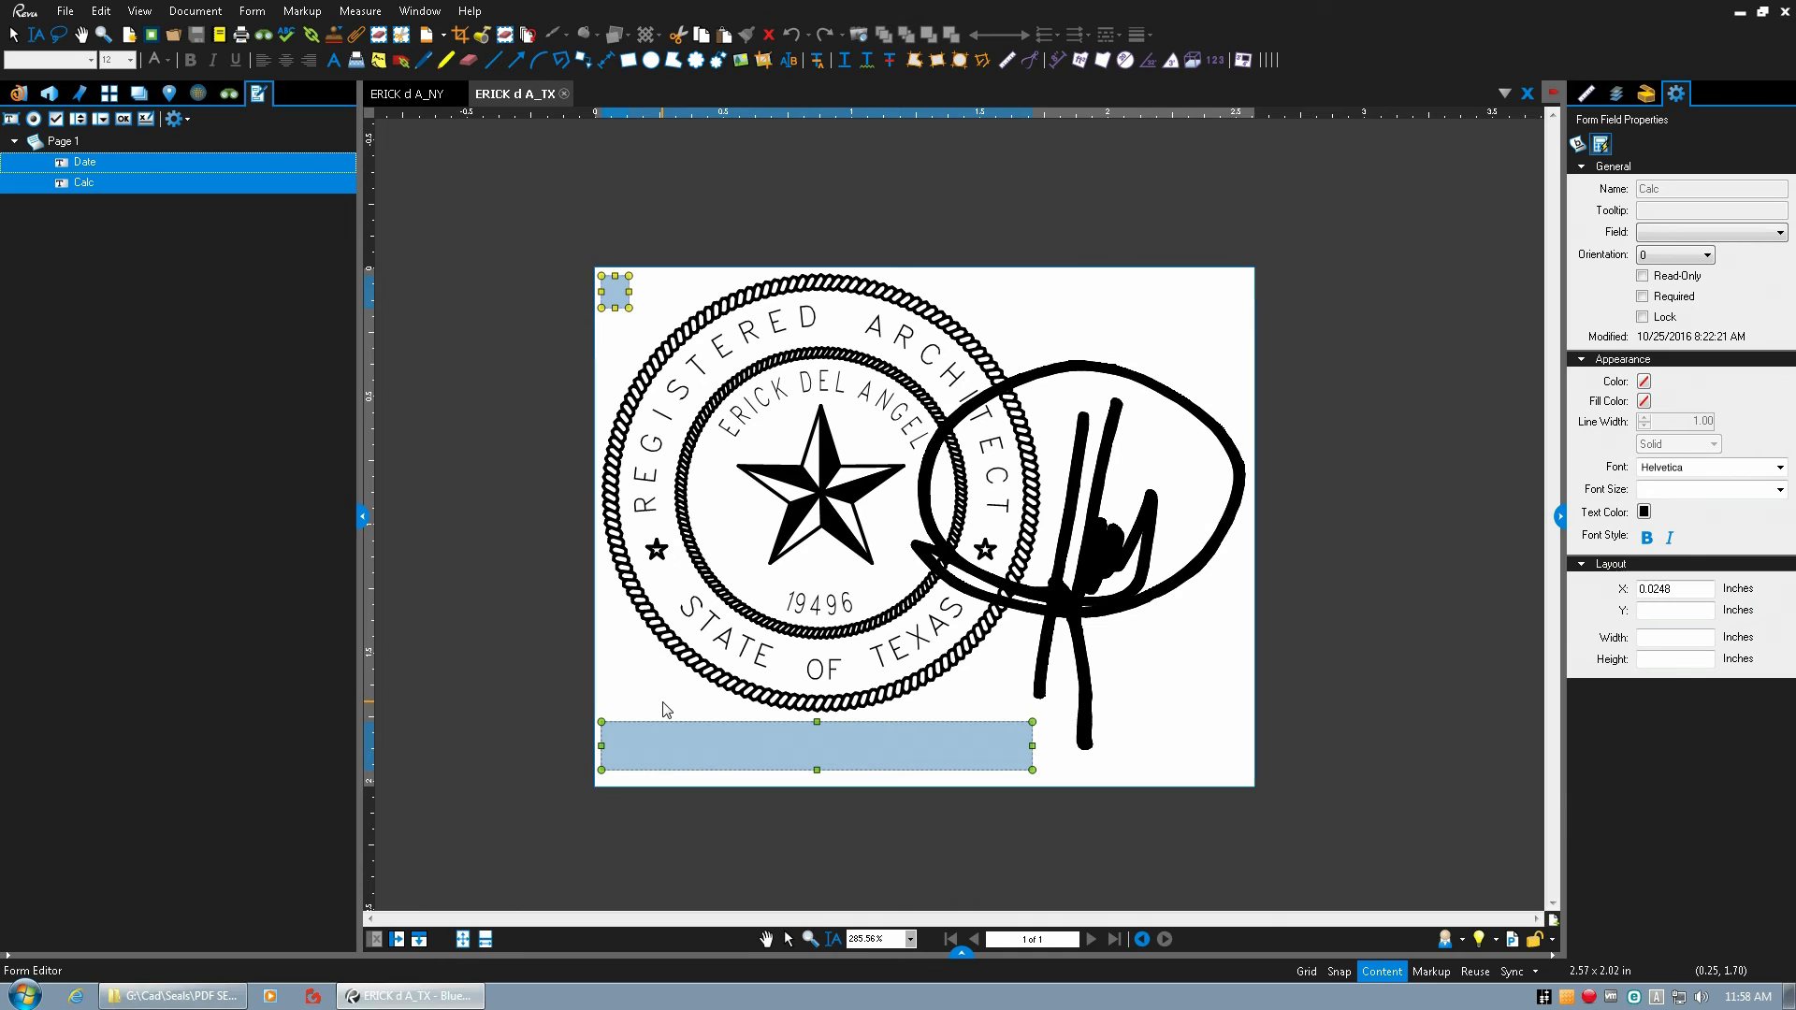
click(415, 97)
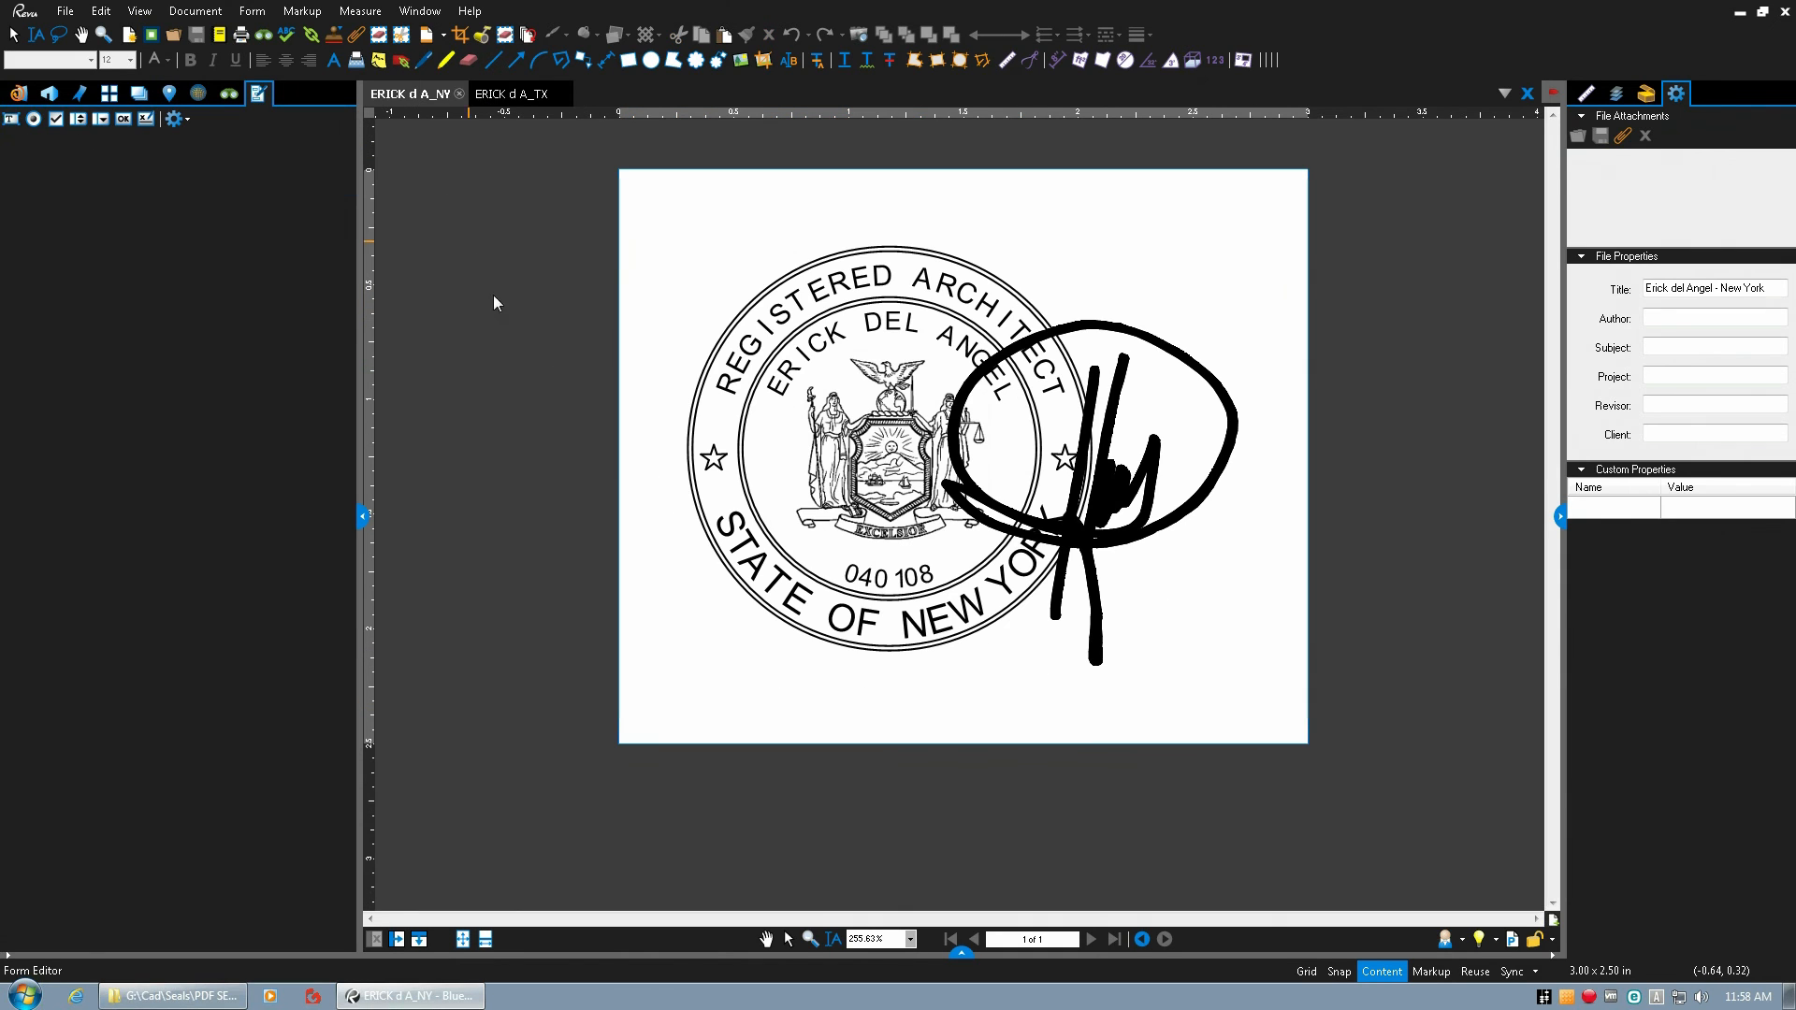
click(105, 17)
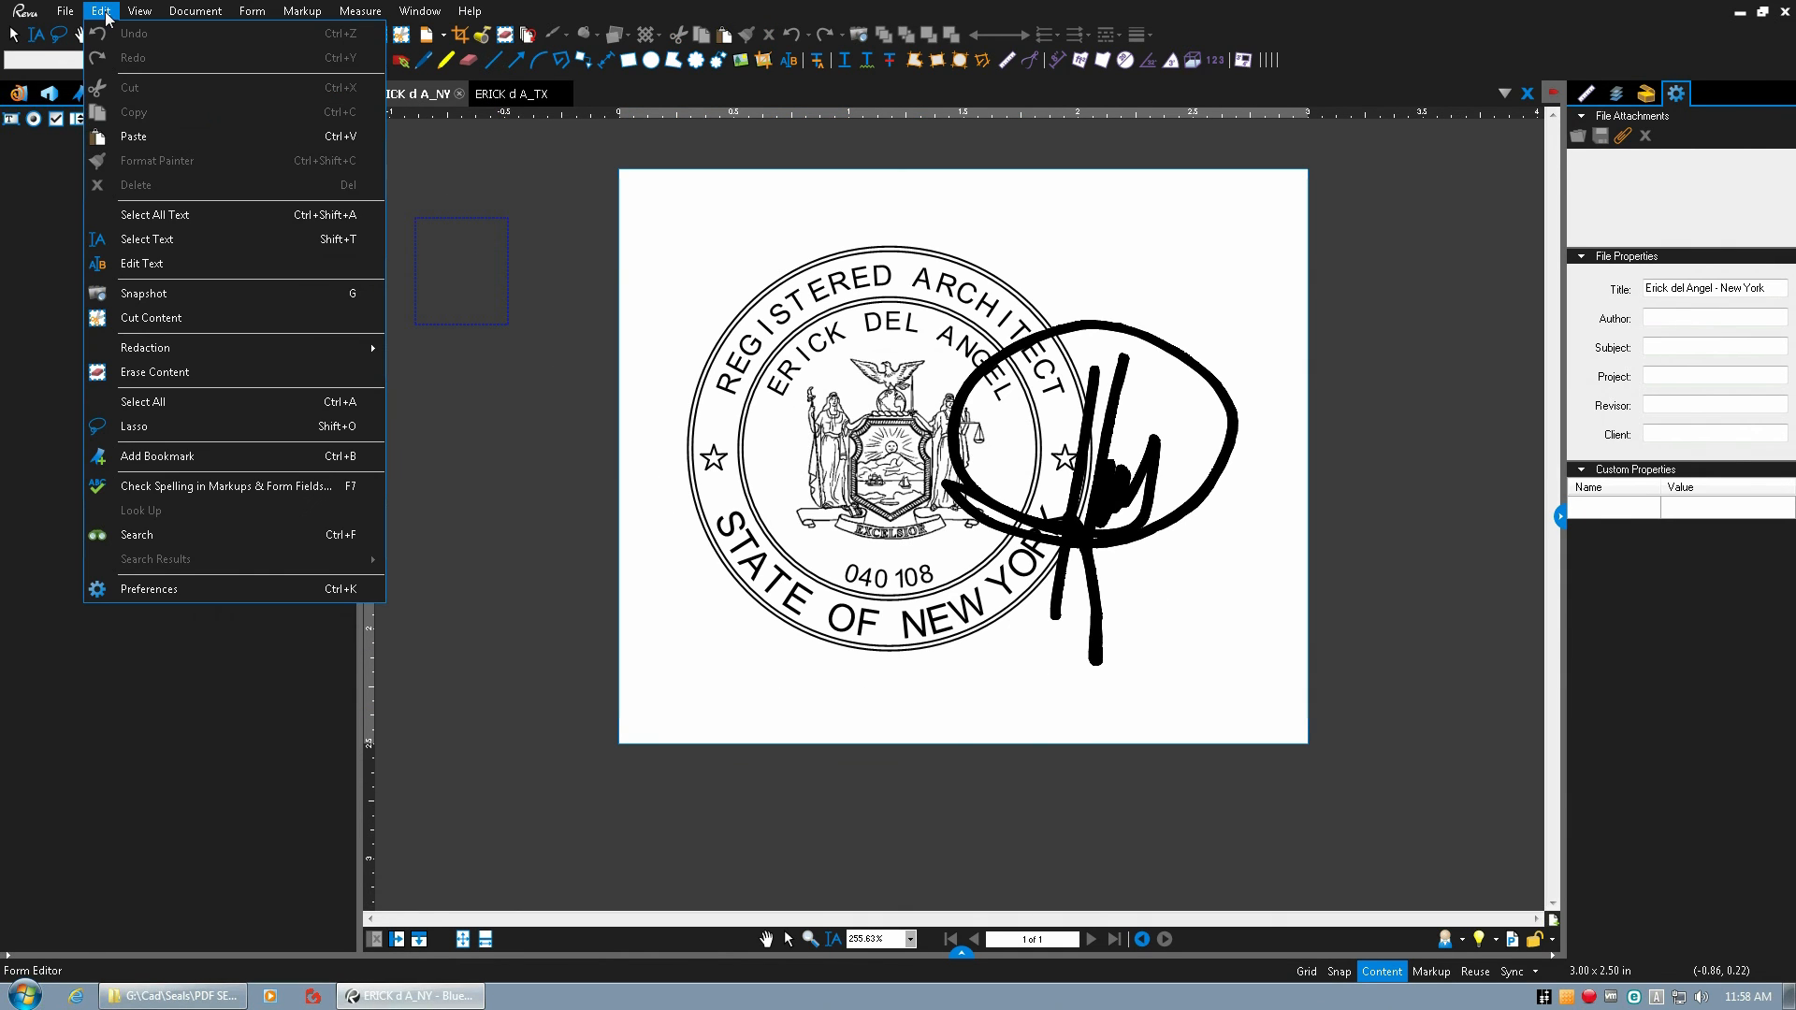
click(134, 137)
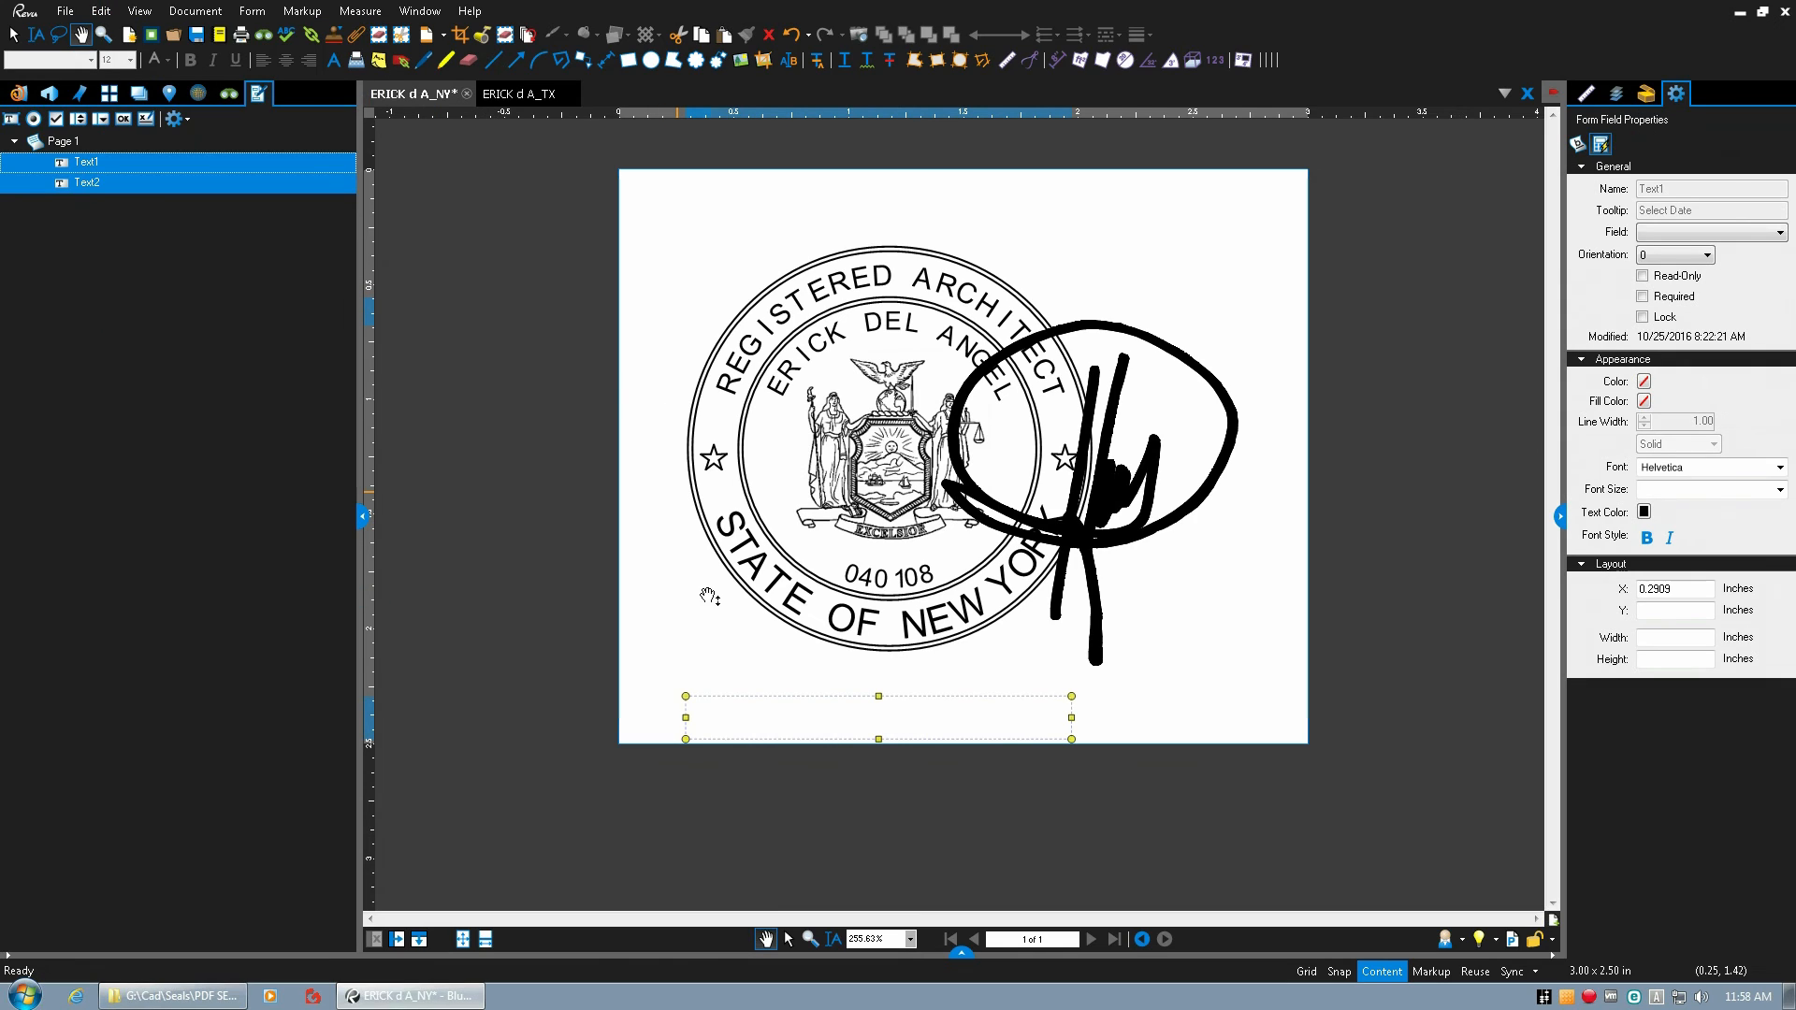
Rename the small hidden form field Text2 on the New York seal as Calc.
click(542, 675)
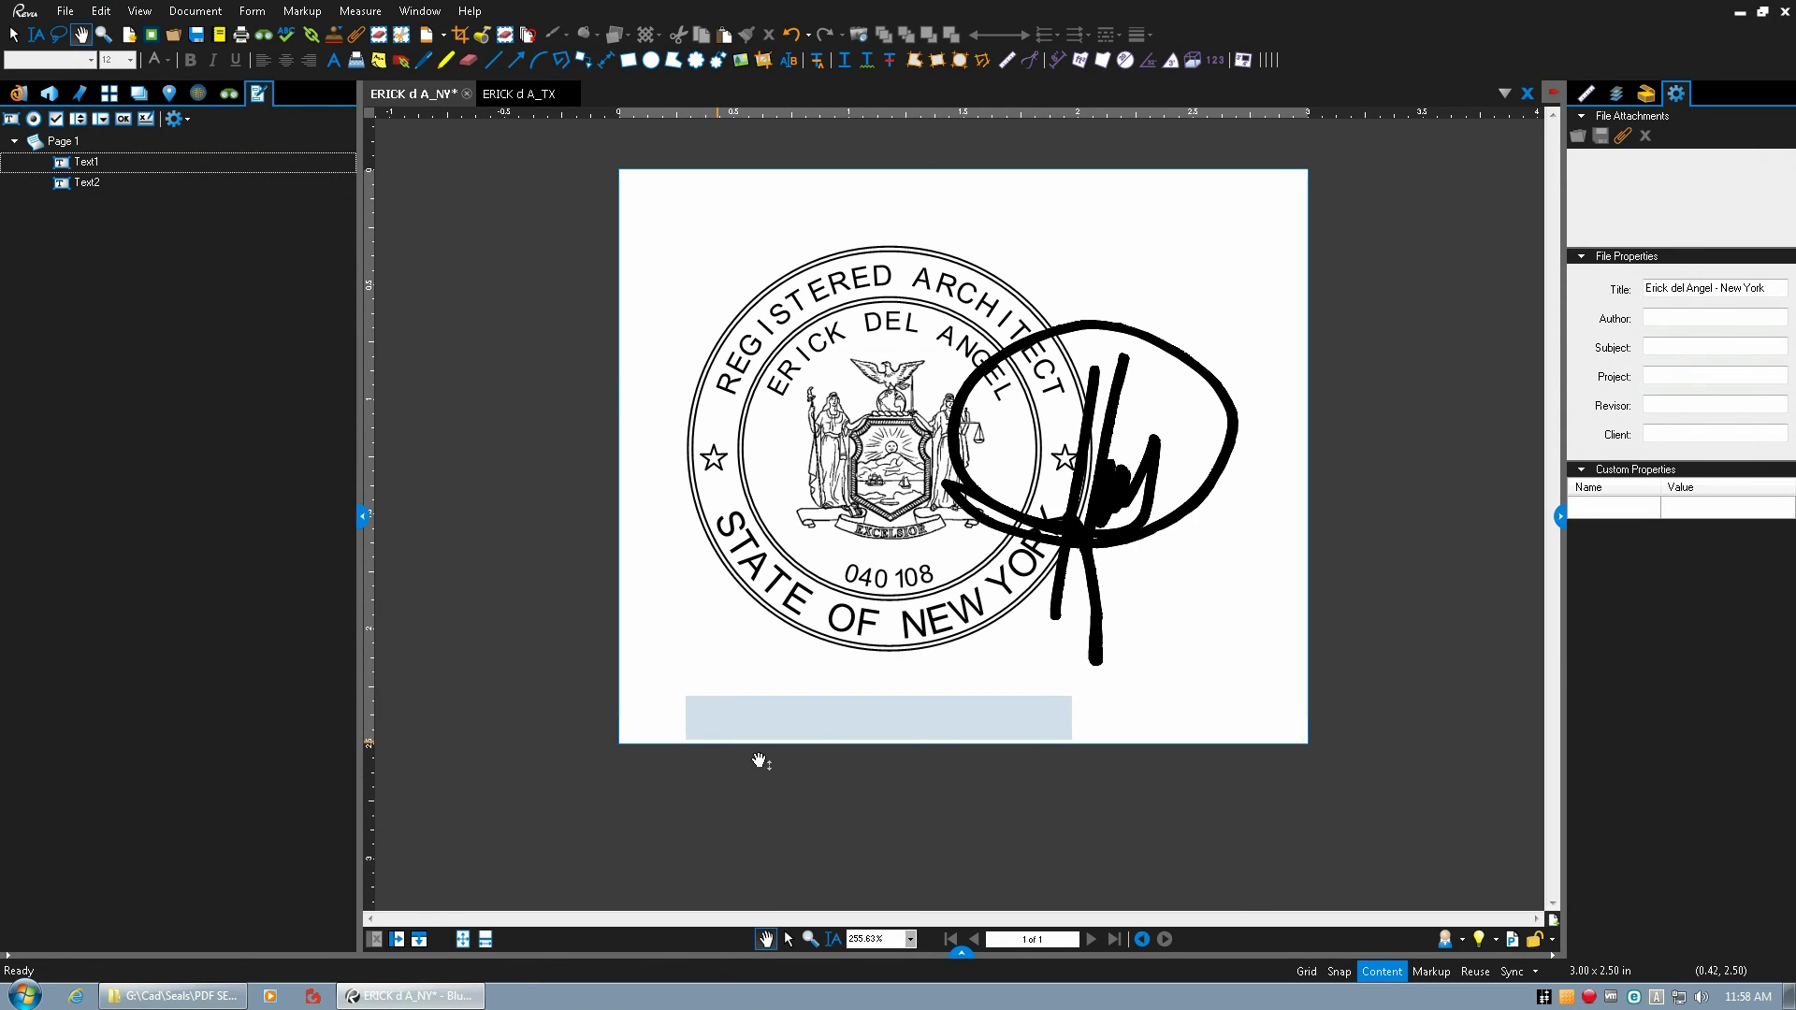
click(91, 165)
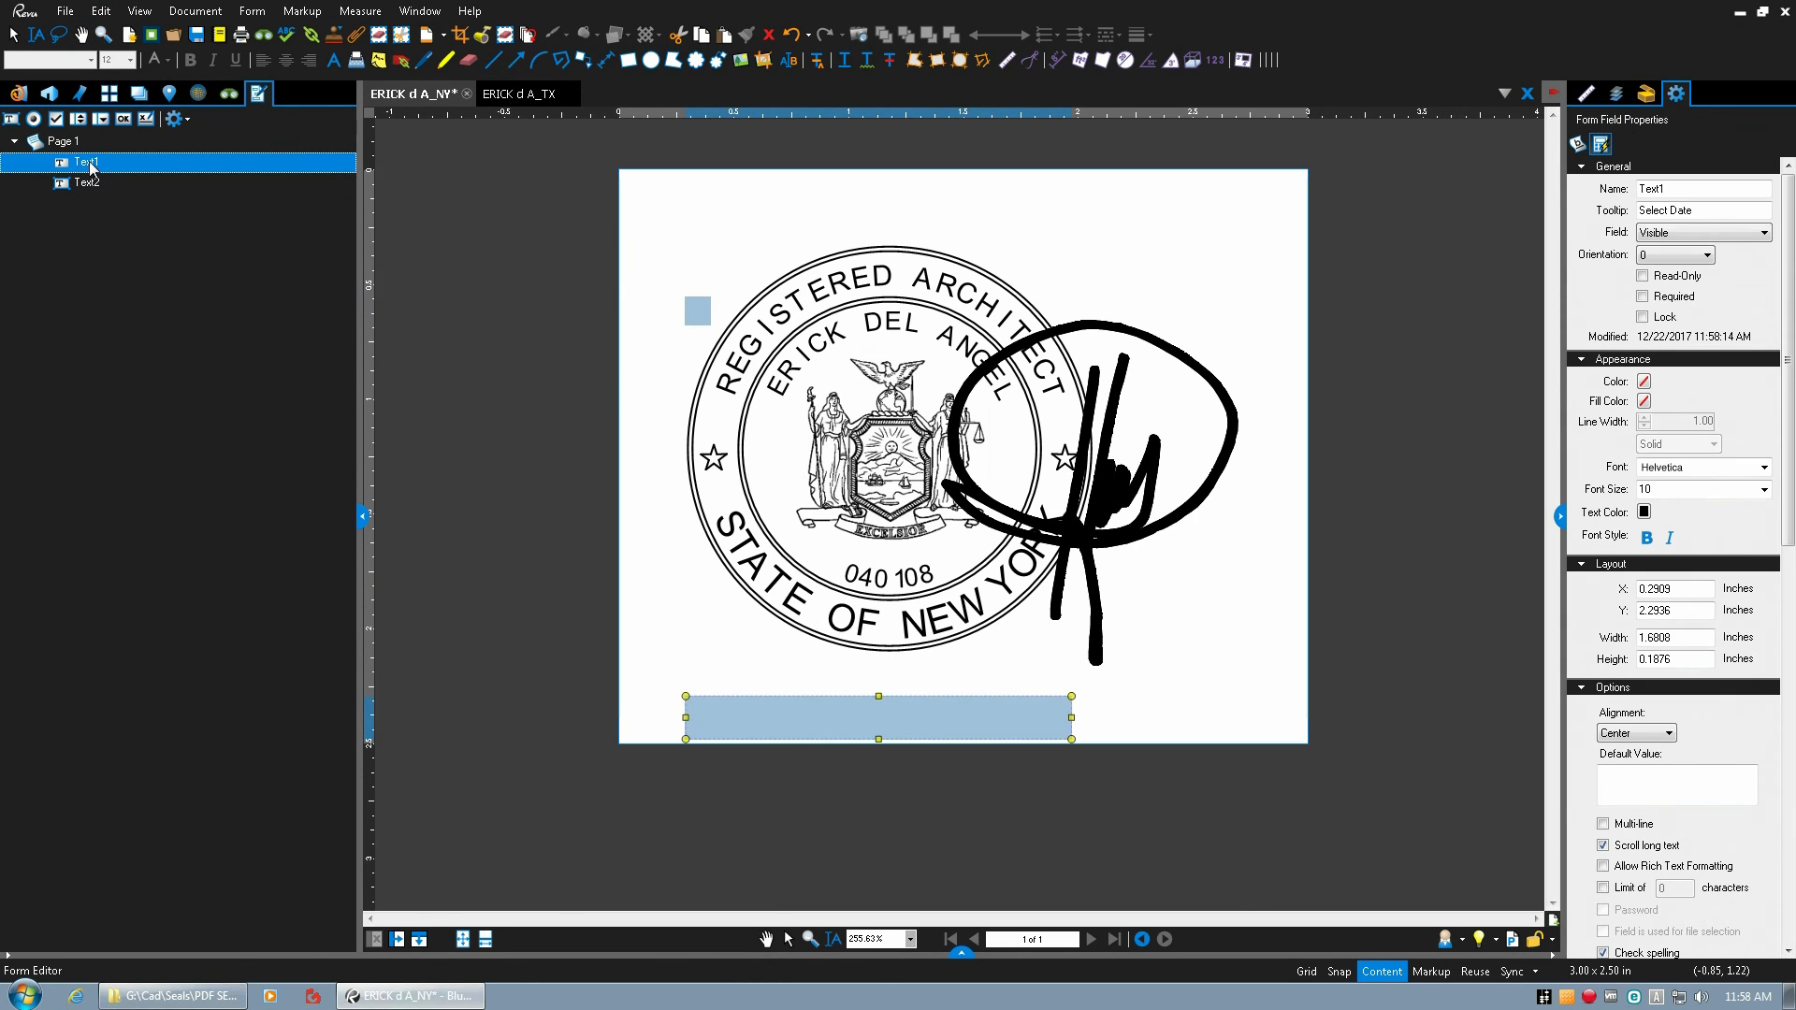
click(87, 185)
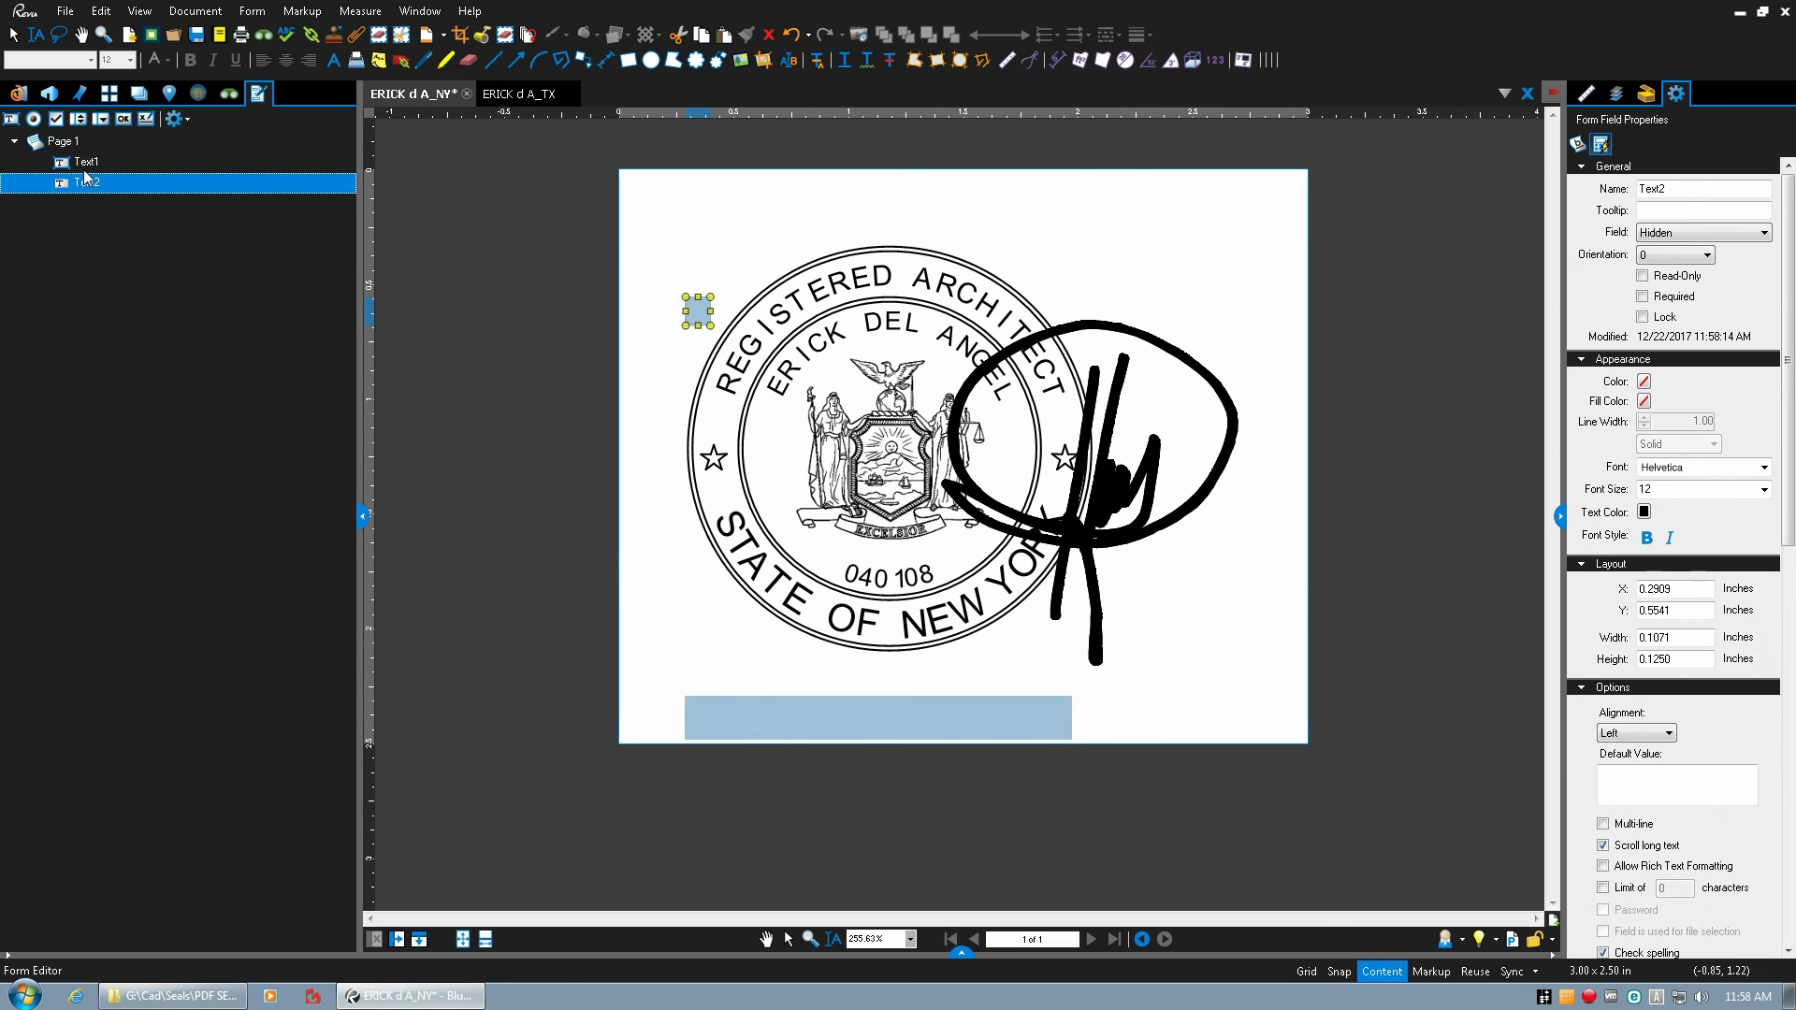
right_click(91, 186)
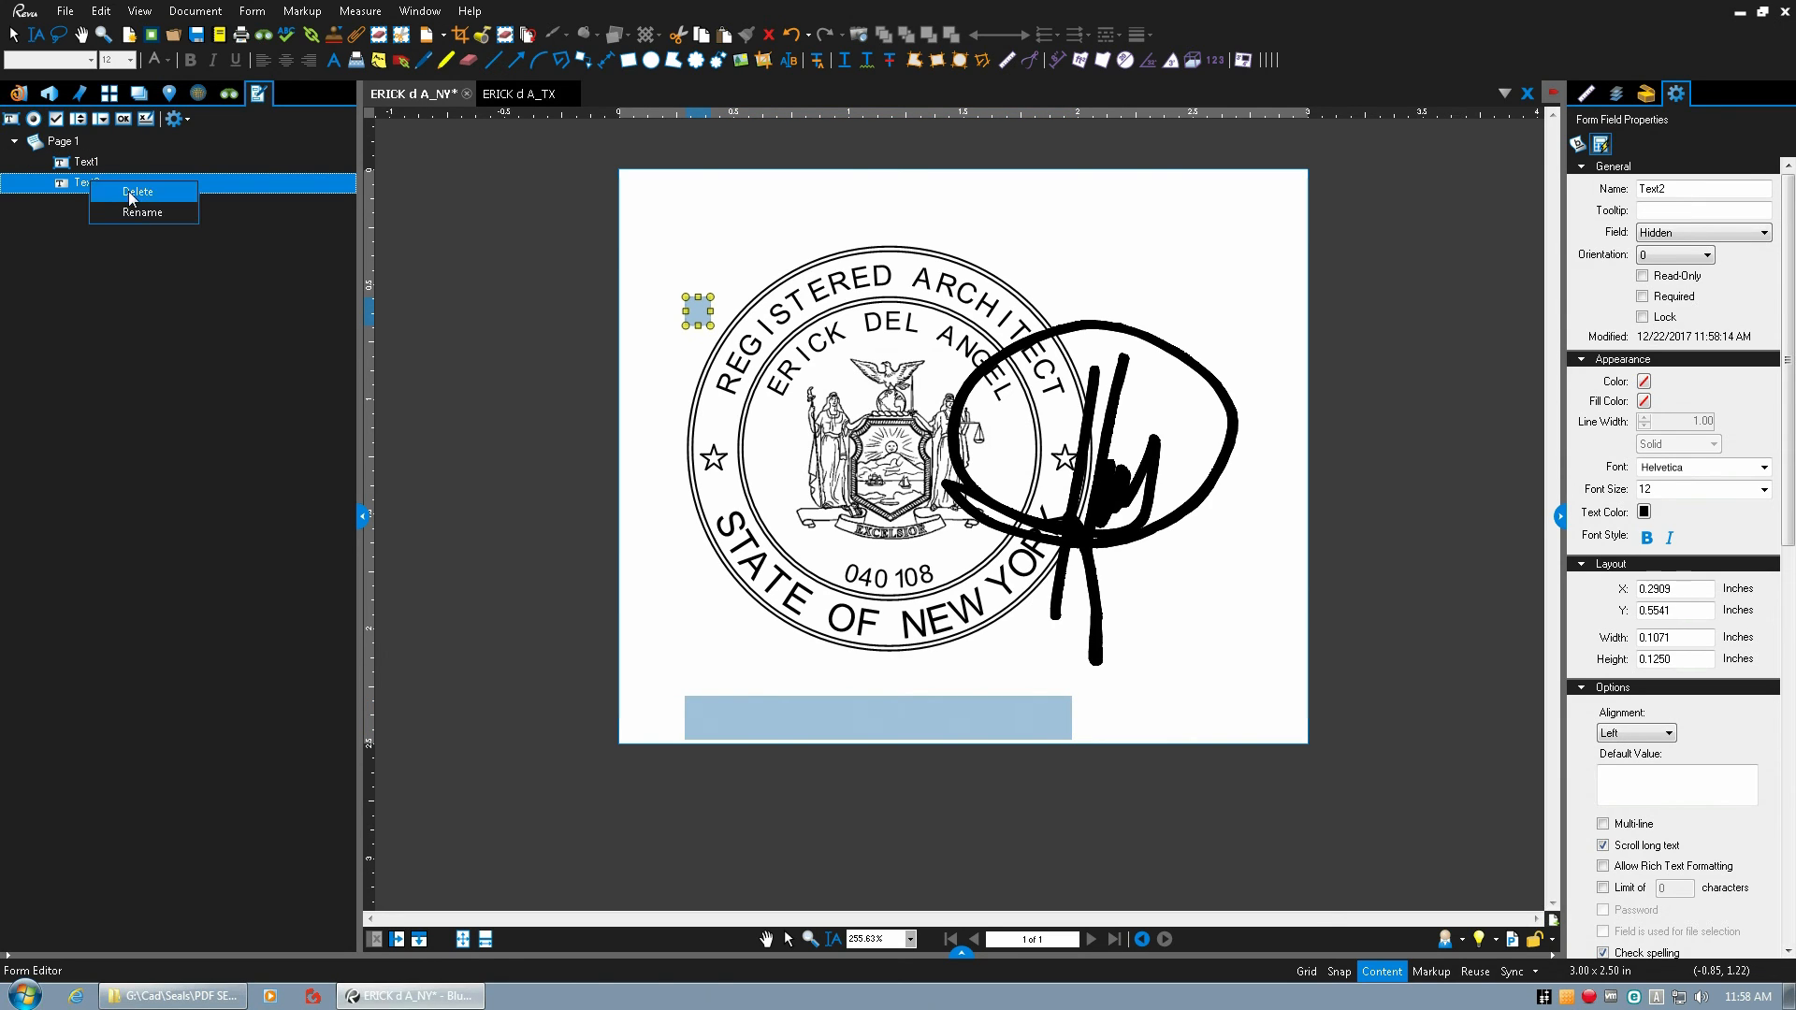
click(142, 221)
text(Cacl)
key(Return)
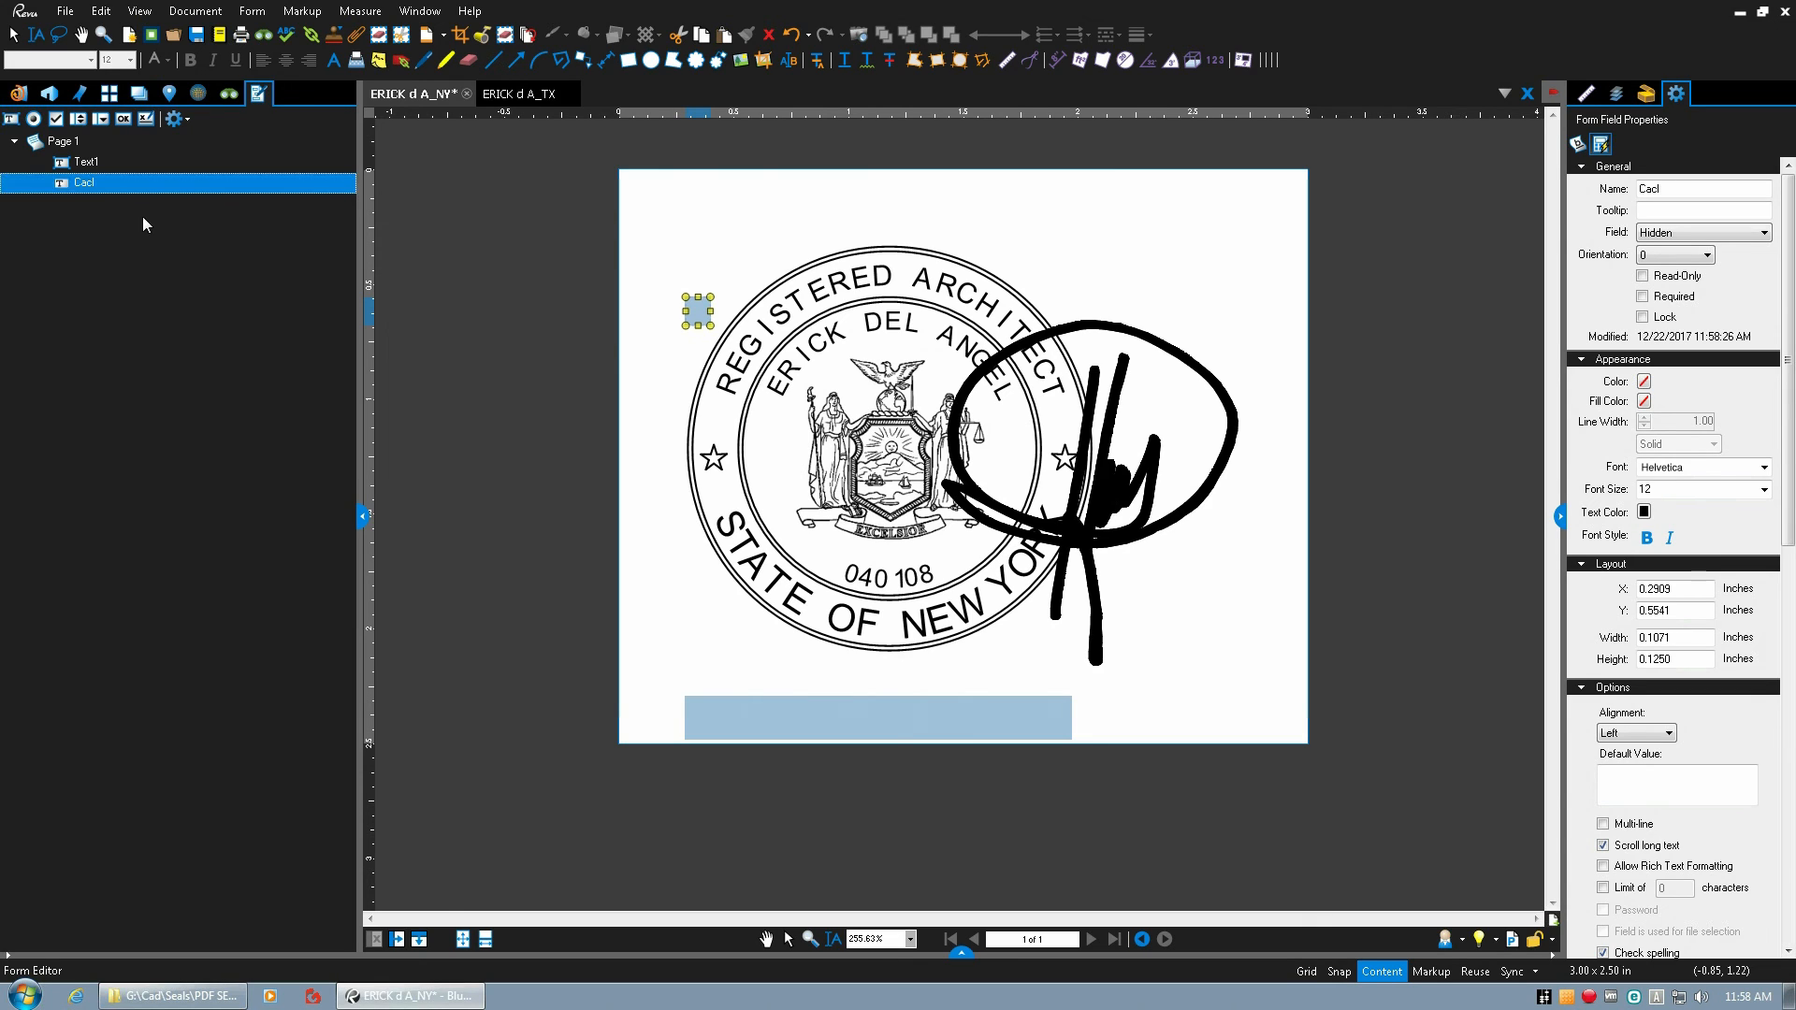
right_click(105, 203)
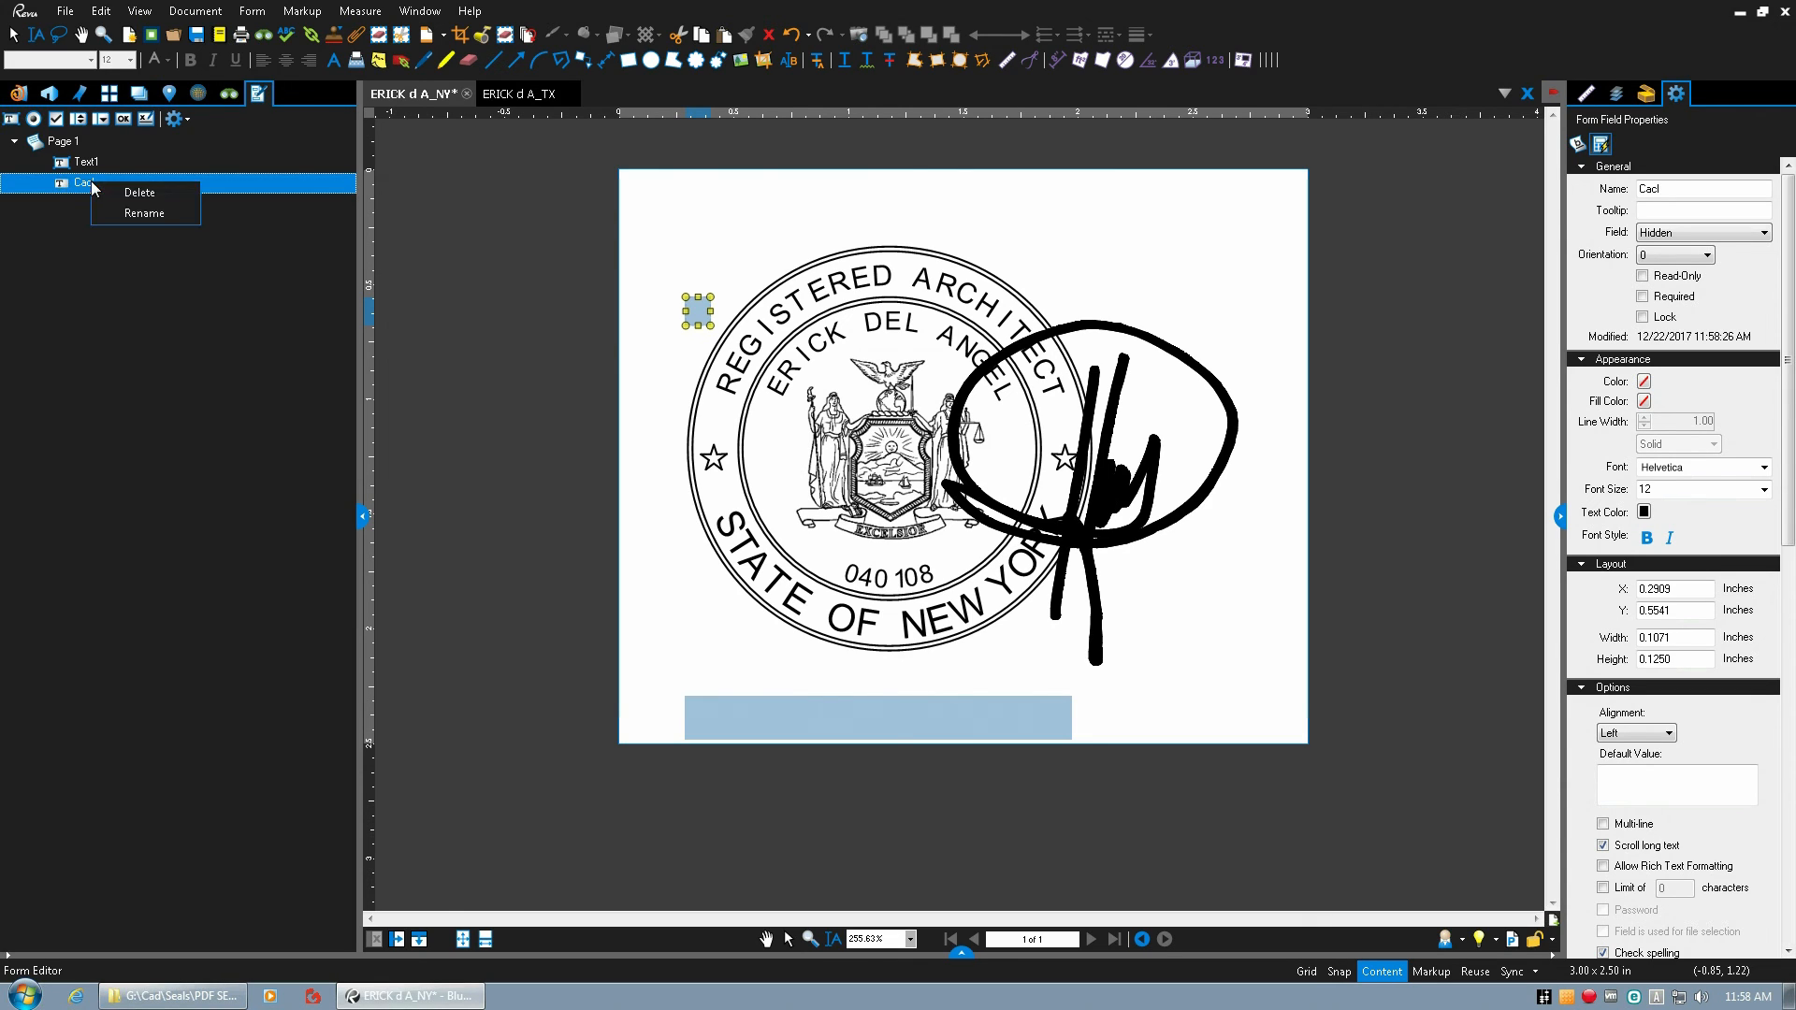
click(129, 218)
text(Ca)
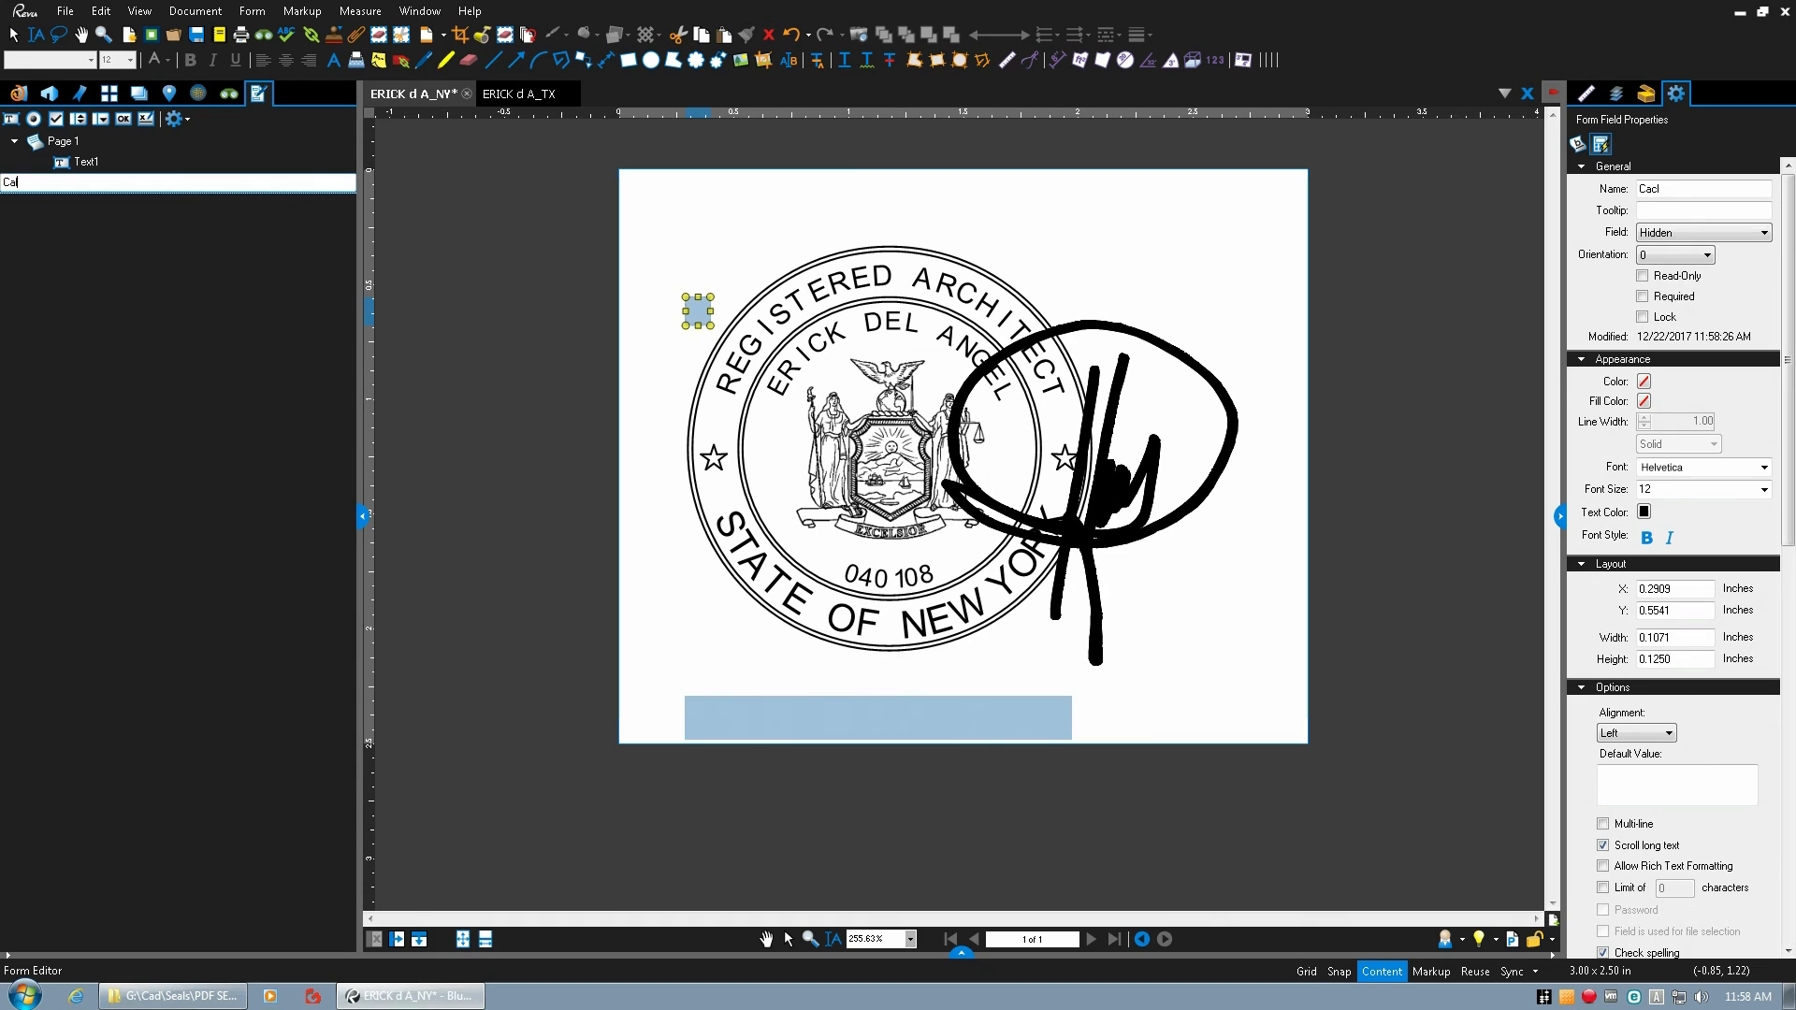
text(lc)
key(Return)
Rename the wide form field Text1 below the New York seal as Date.
right_click(90, 166)
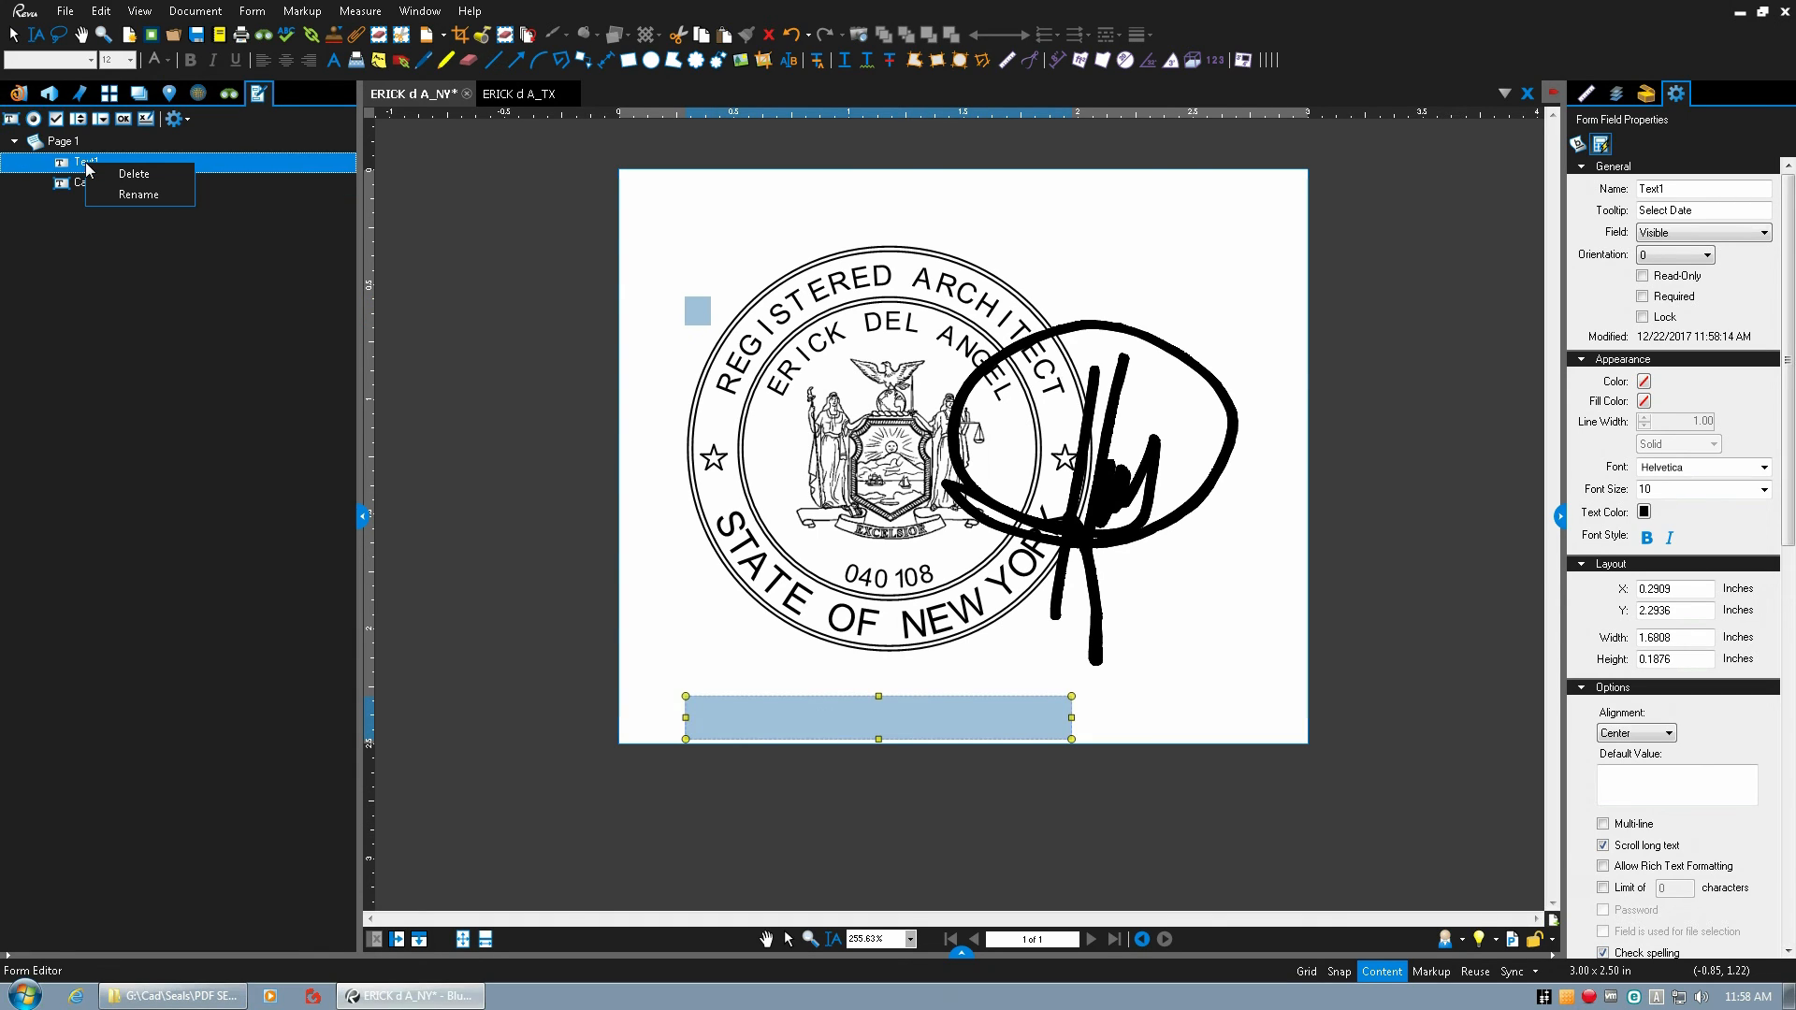
click(155, 200)
text(d)
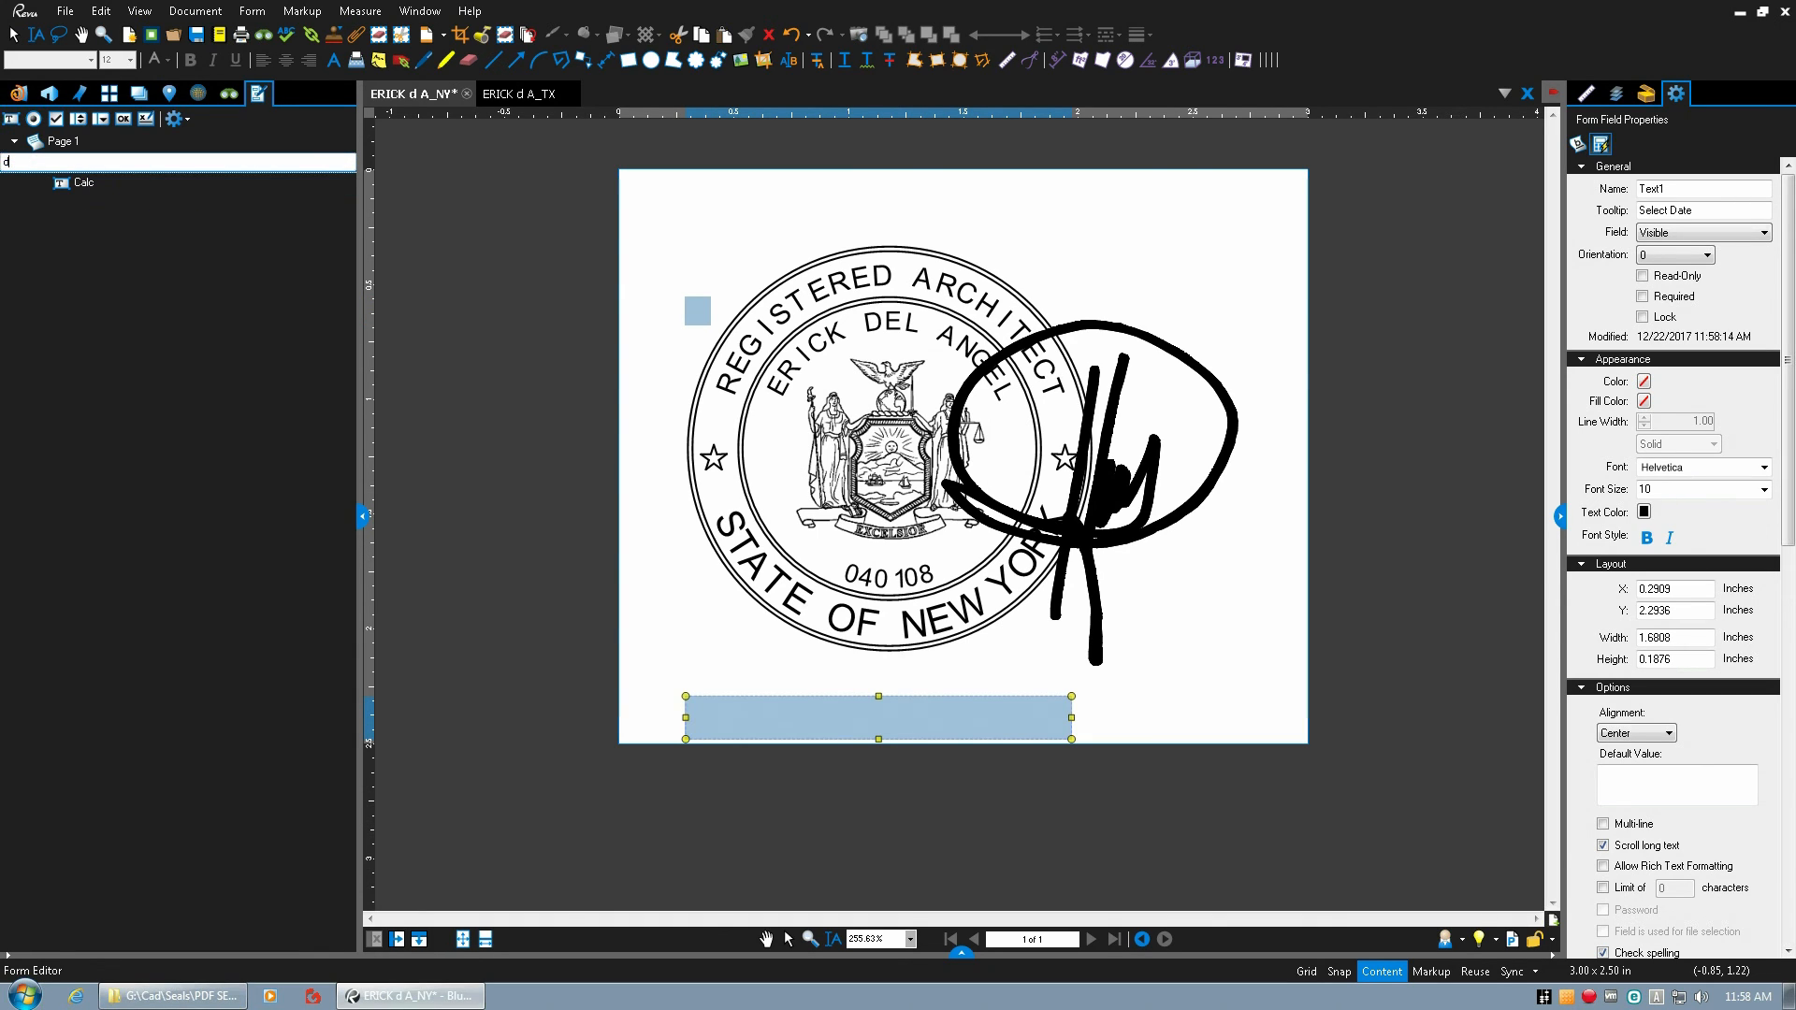
text(ate)
key(Return)
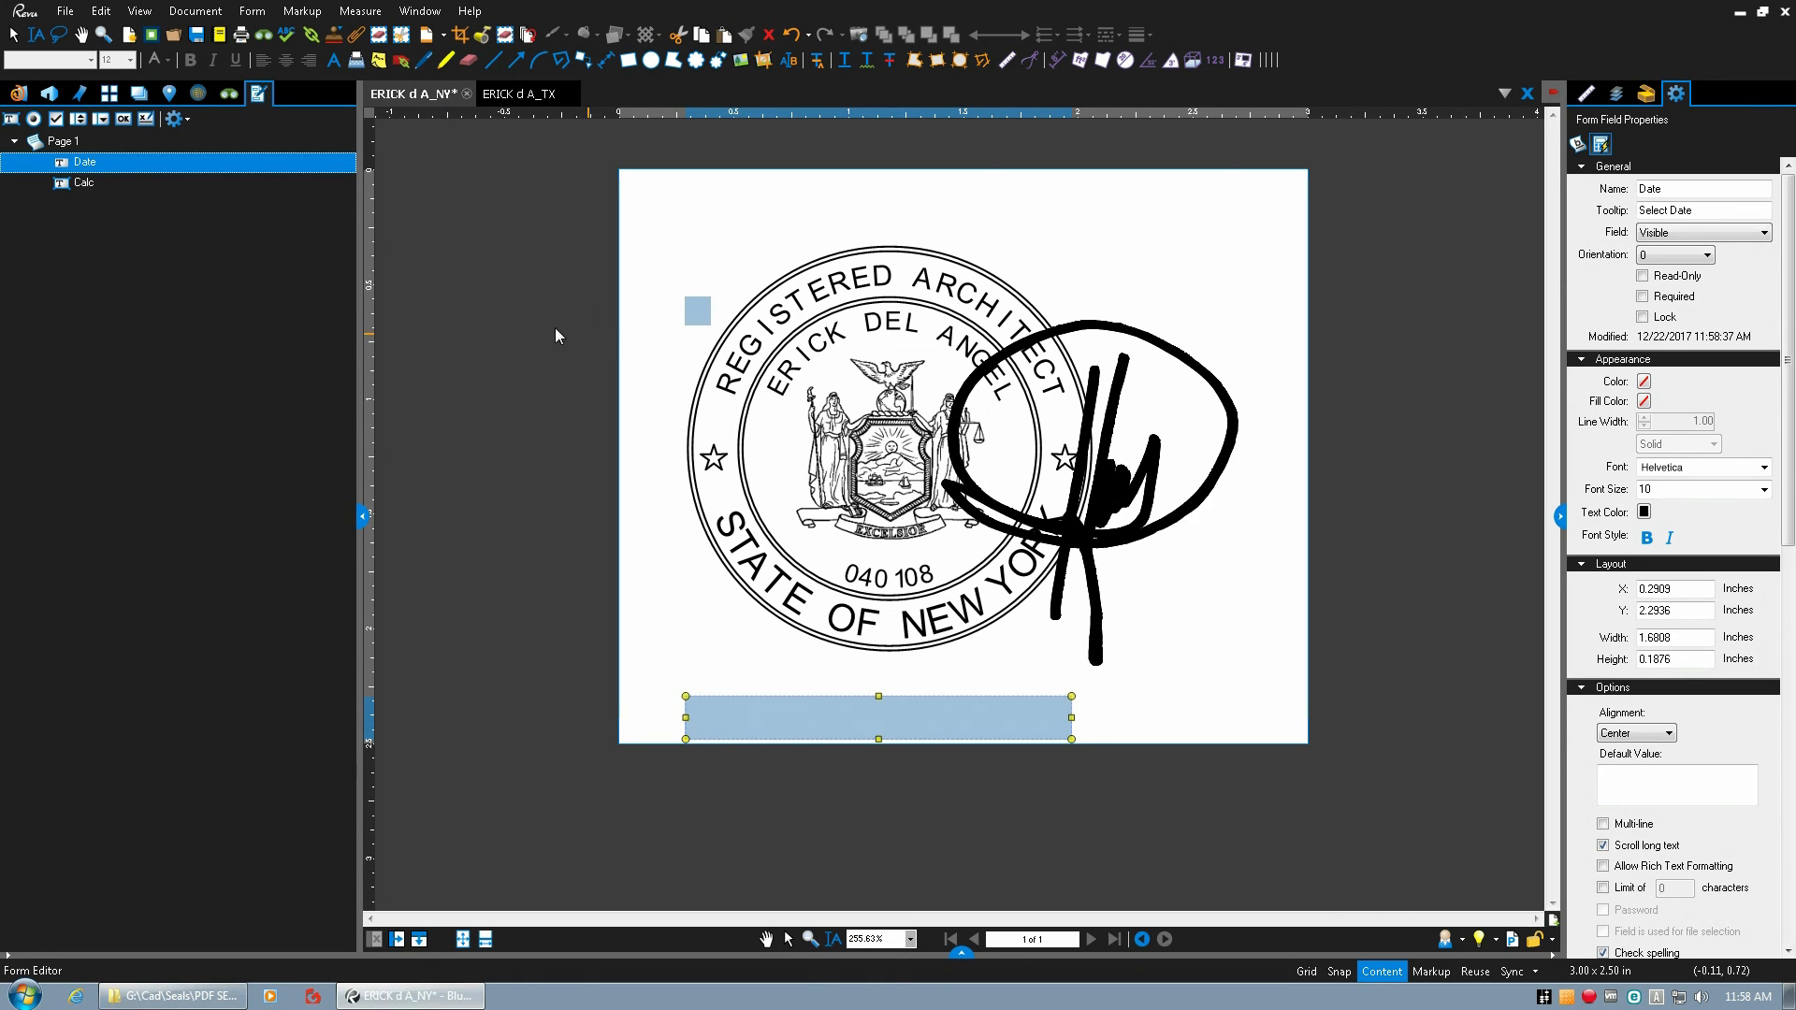
Move the Date field up closer to the seal, to a Y position of about 2.22 inches.
drag(565, 383, 559, 599)
click(784, 723)
drag(786, 726, 783, 704)
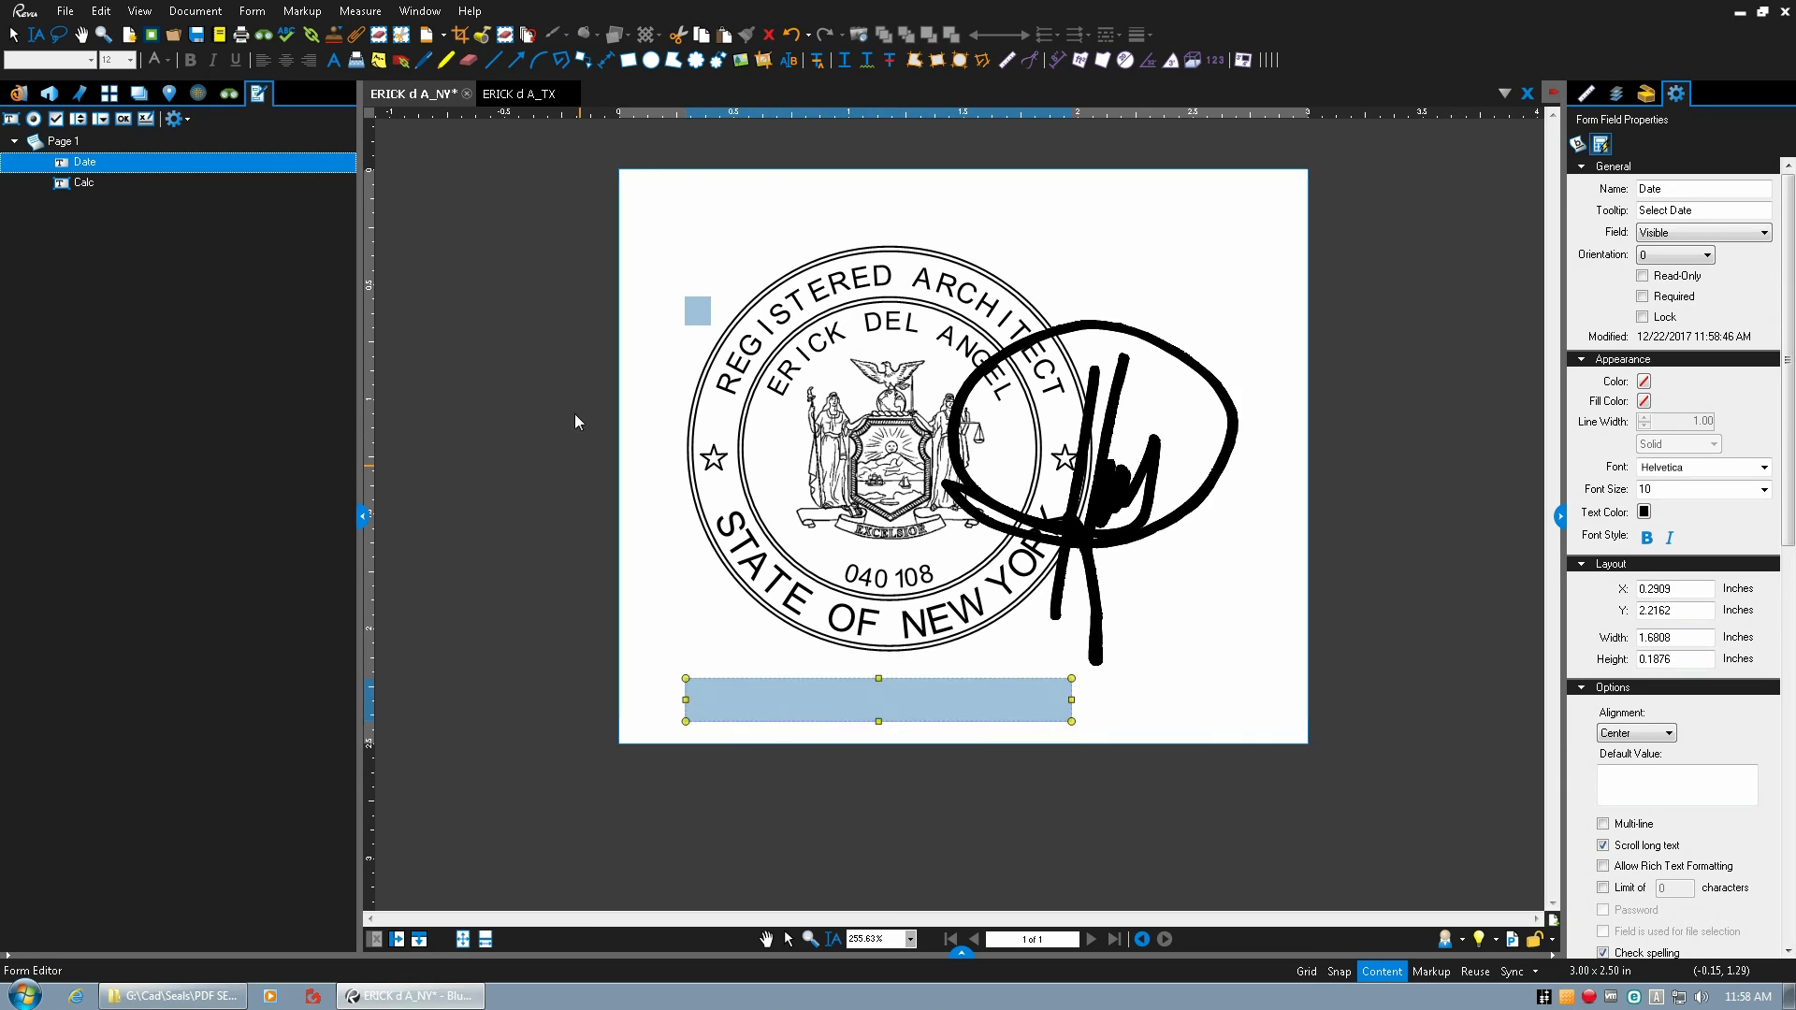
Move the Calc field into the page's upper-left corner, at about X 0.03 and Y 0.03 inches.
drag(552, 383, 711, 300)
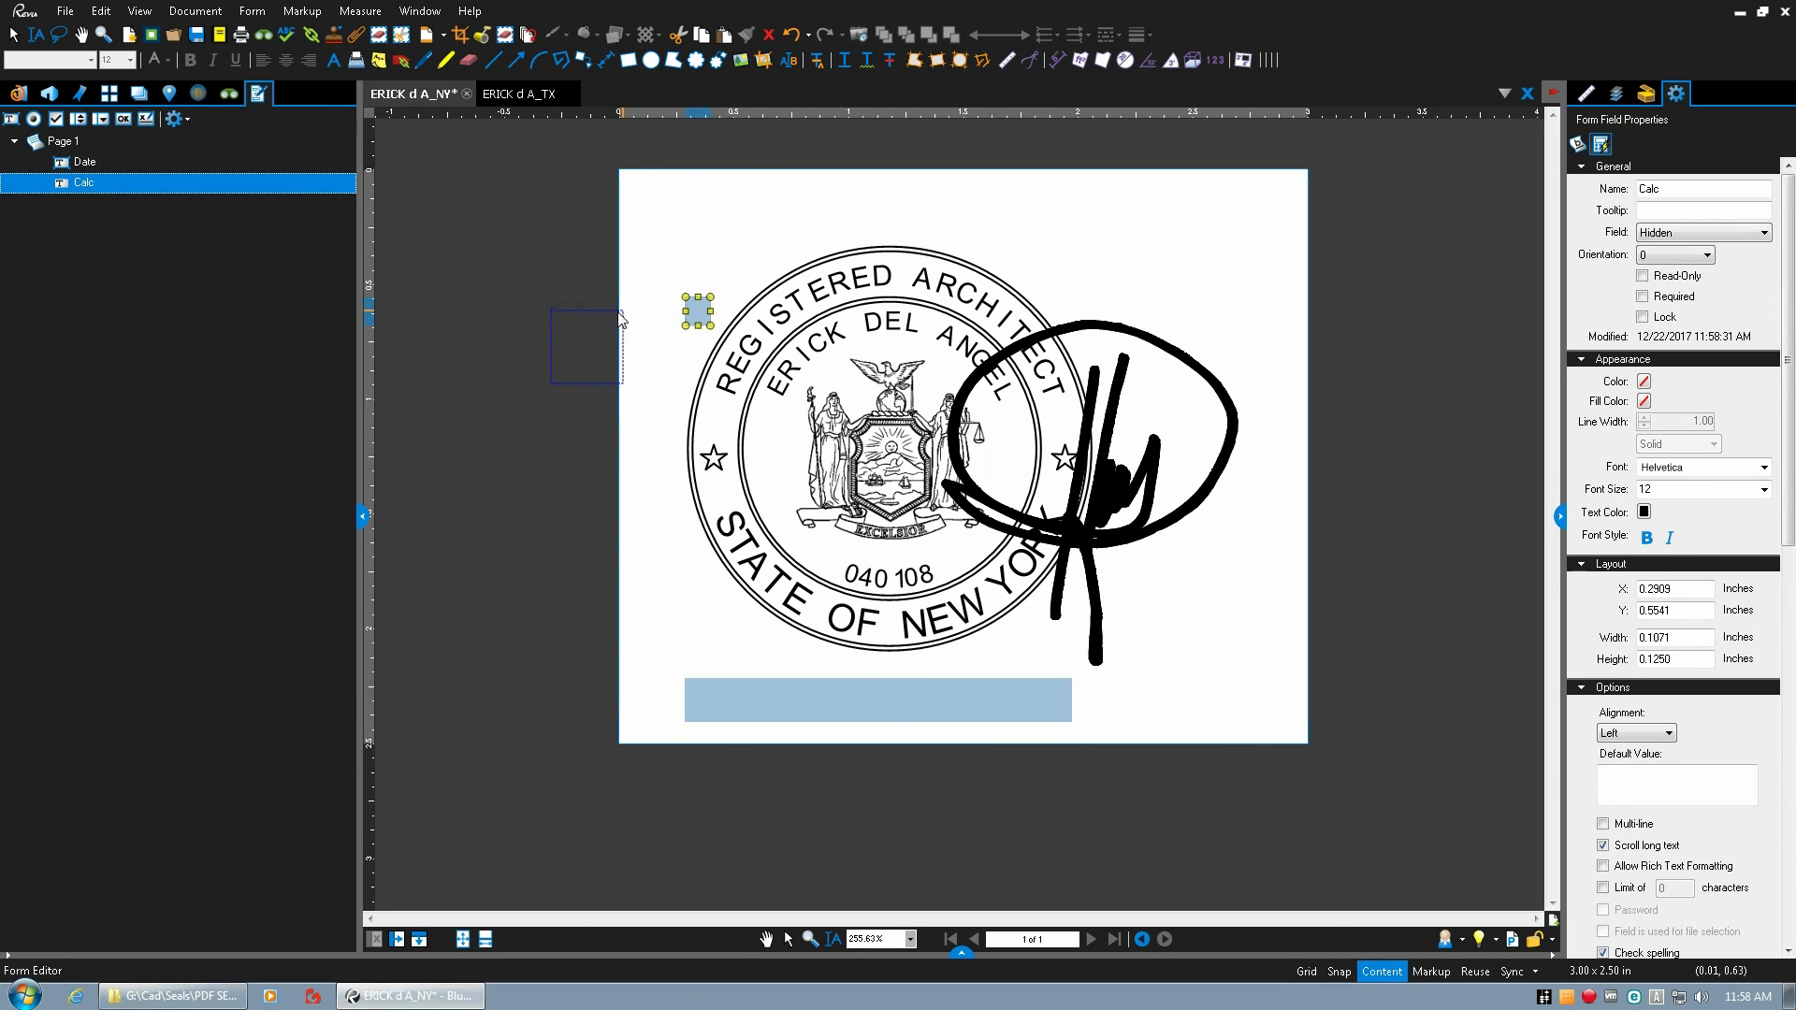
drag(547, 302, 549, 298)
key(Escape)
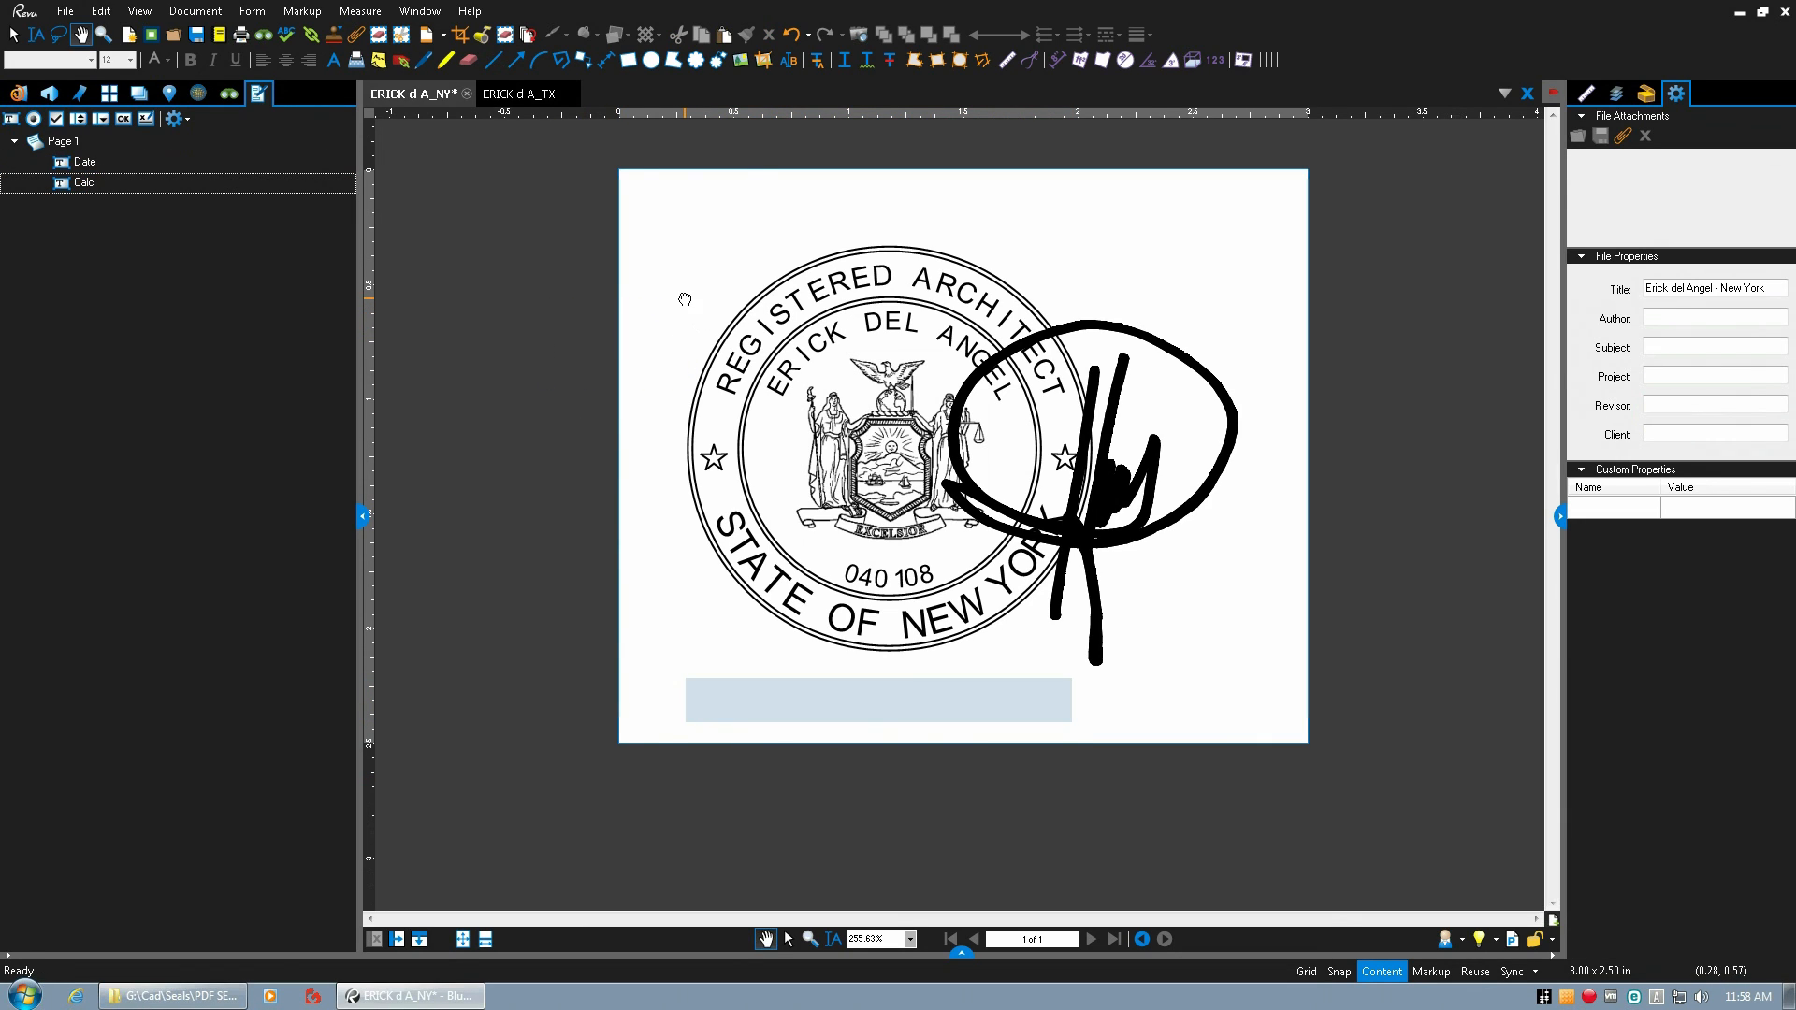
click(98, 167)
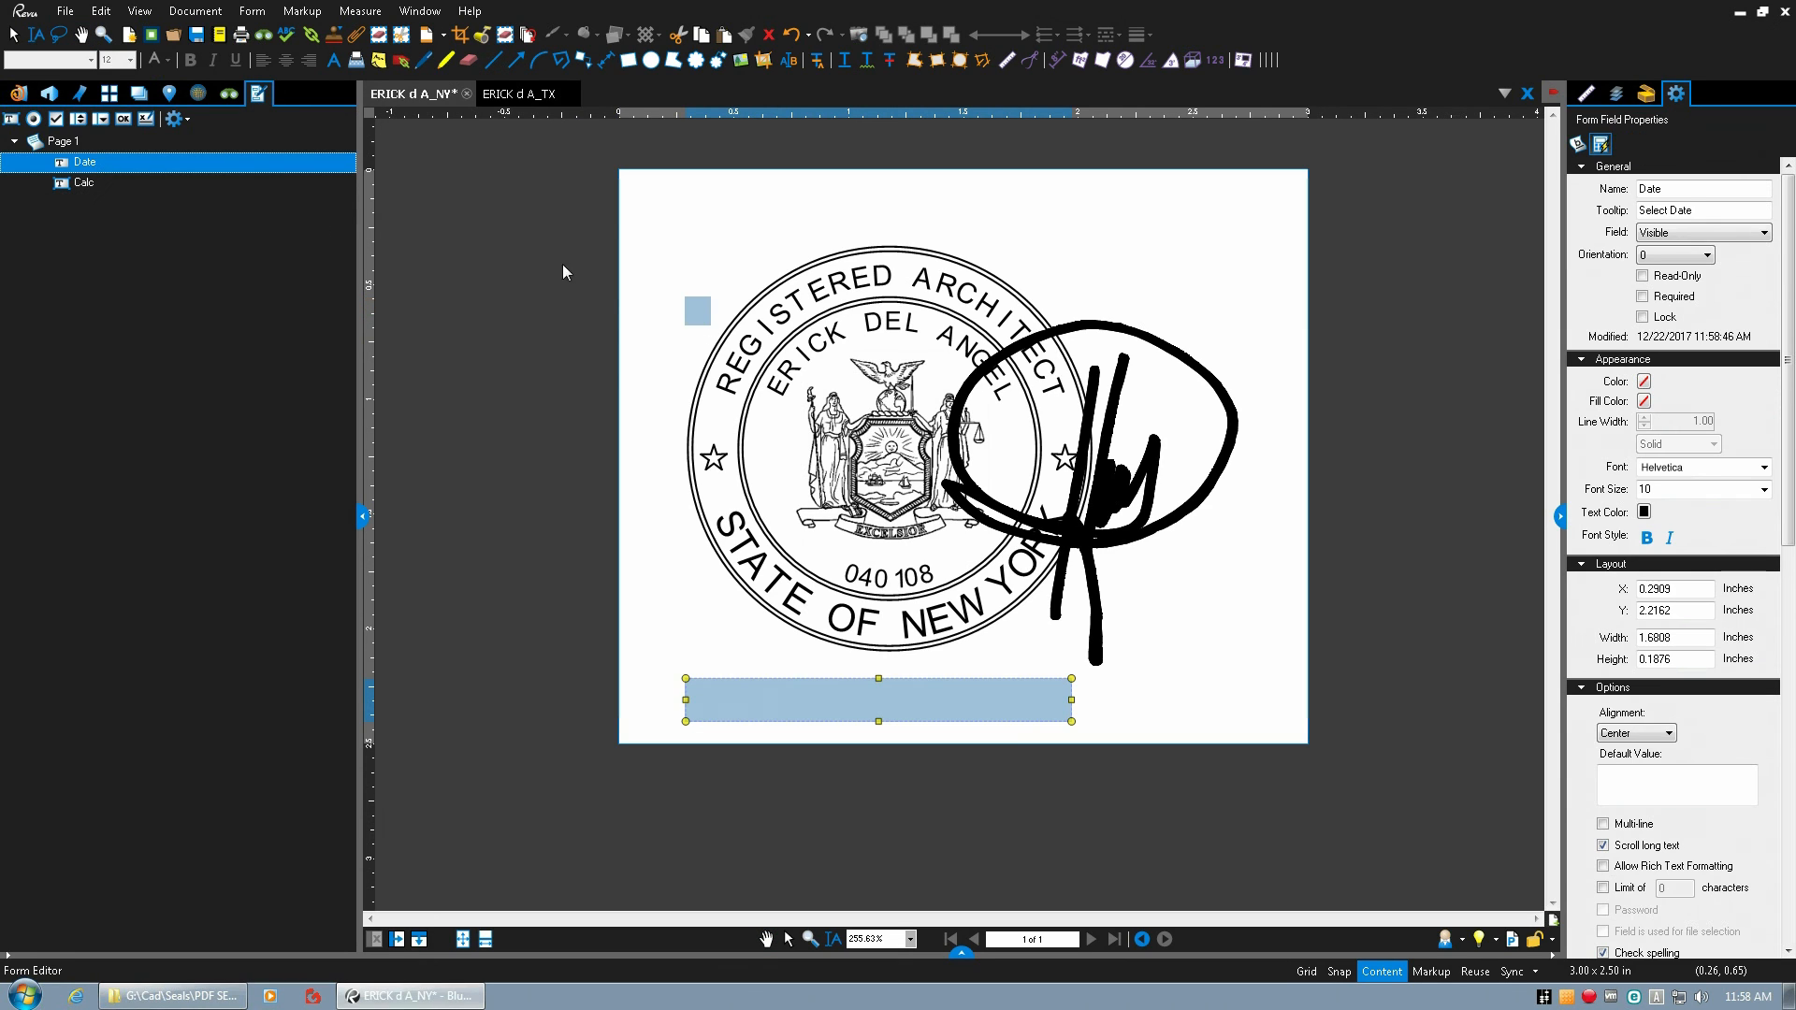
click(698, 310)
drag(701, 318, 644, 199)
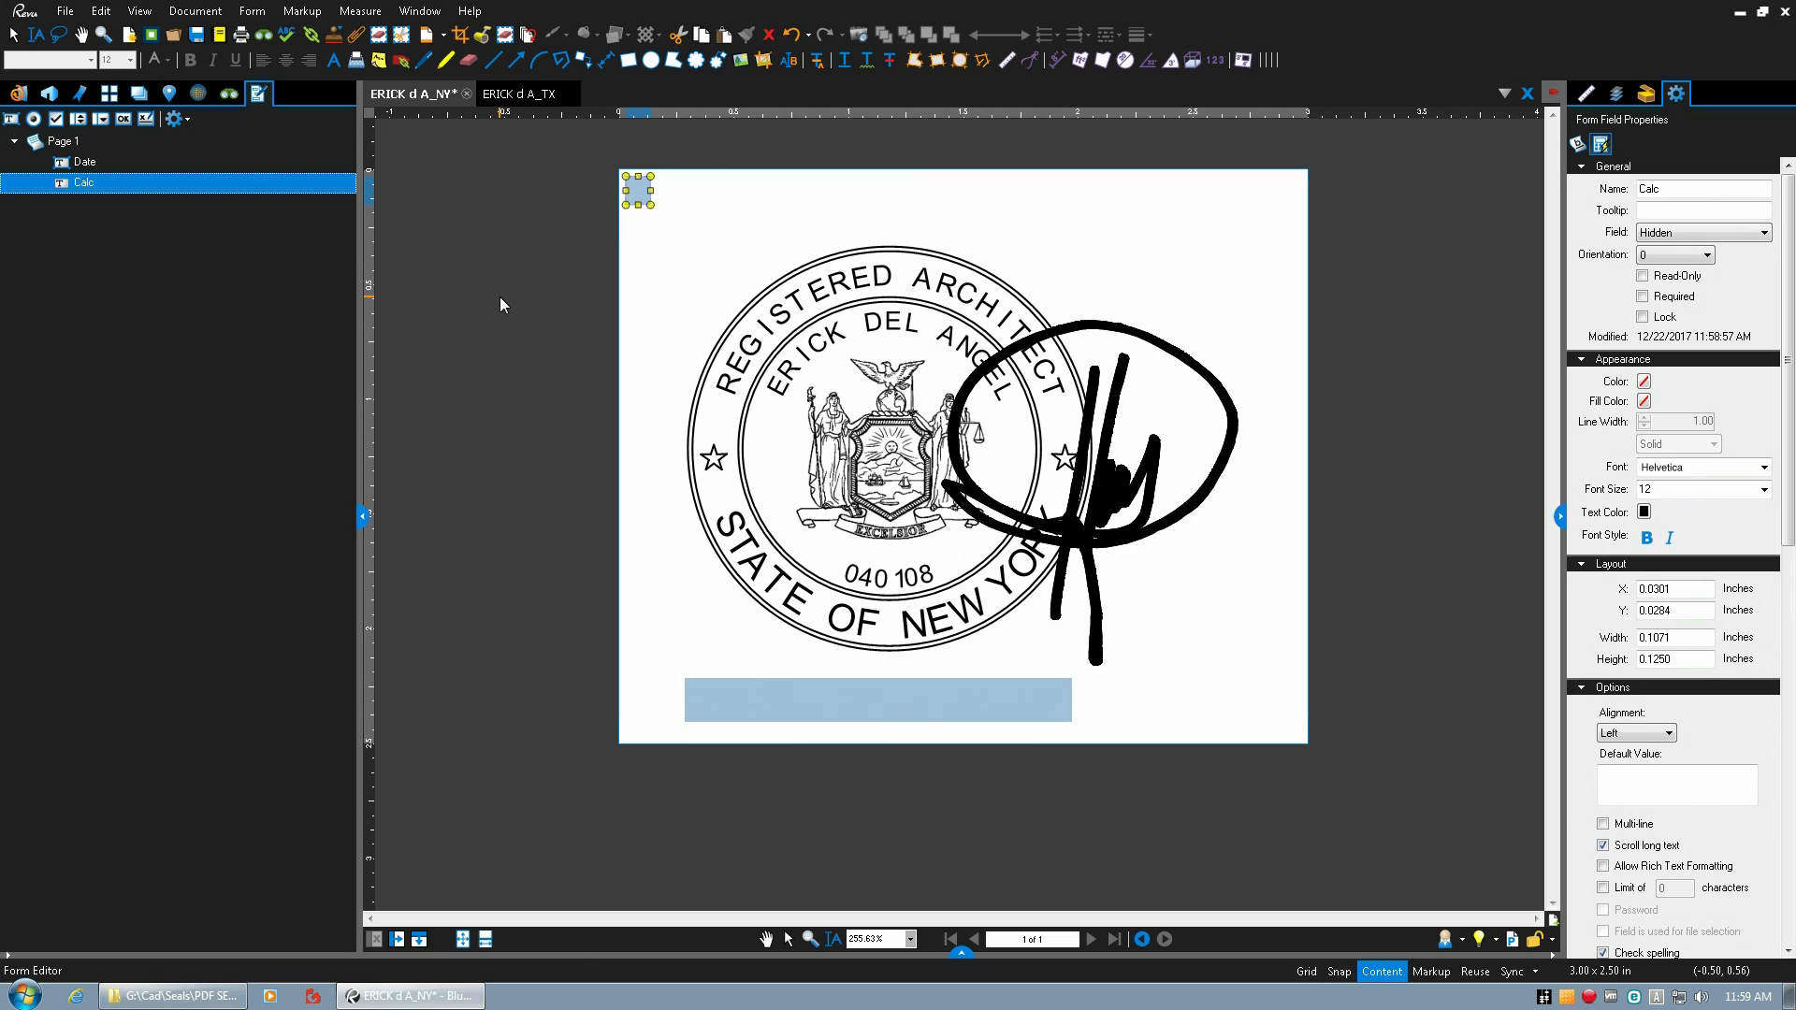
key(Escape)
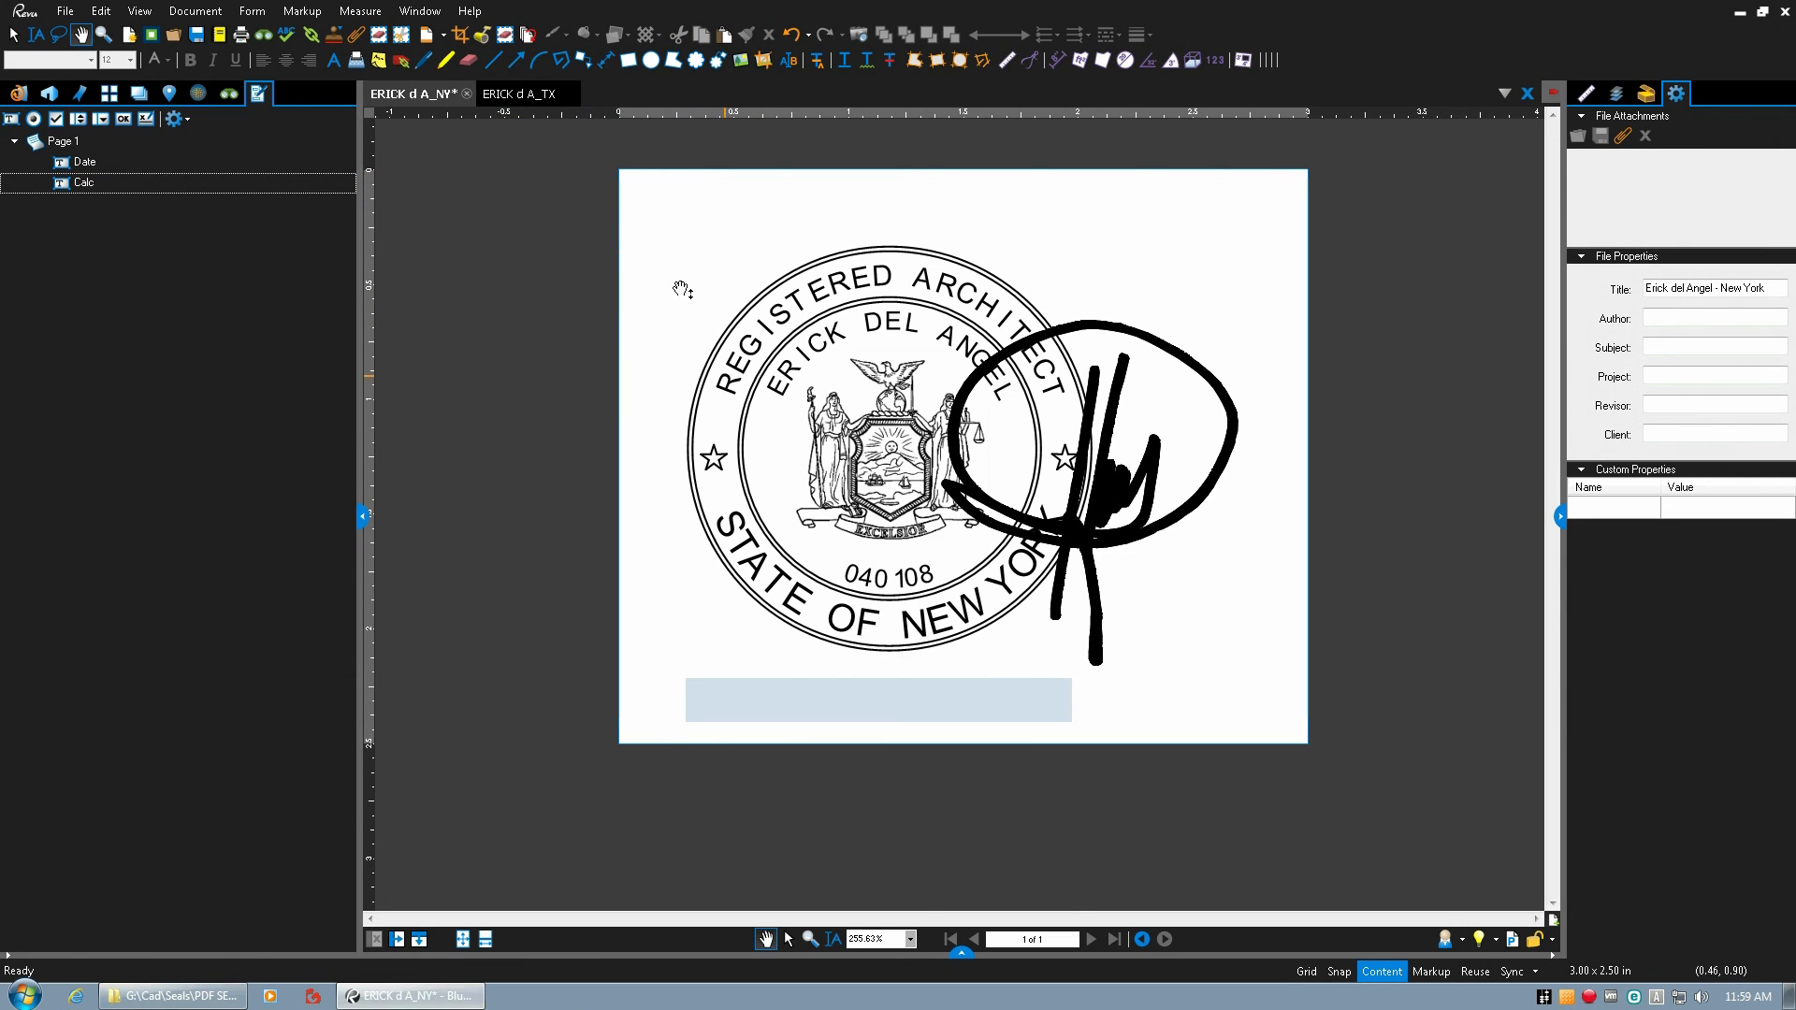
Set the New York seal's Calc field to use a custom calculation field.
click(86, 183)
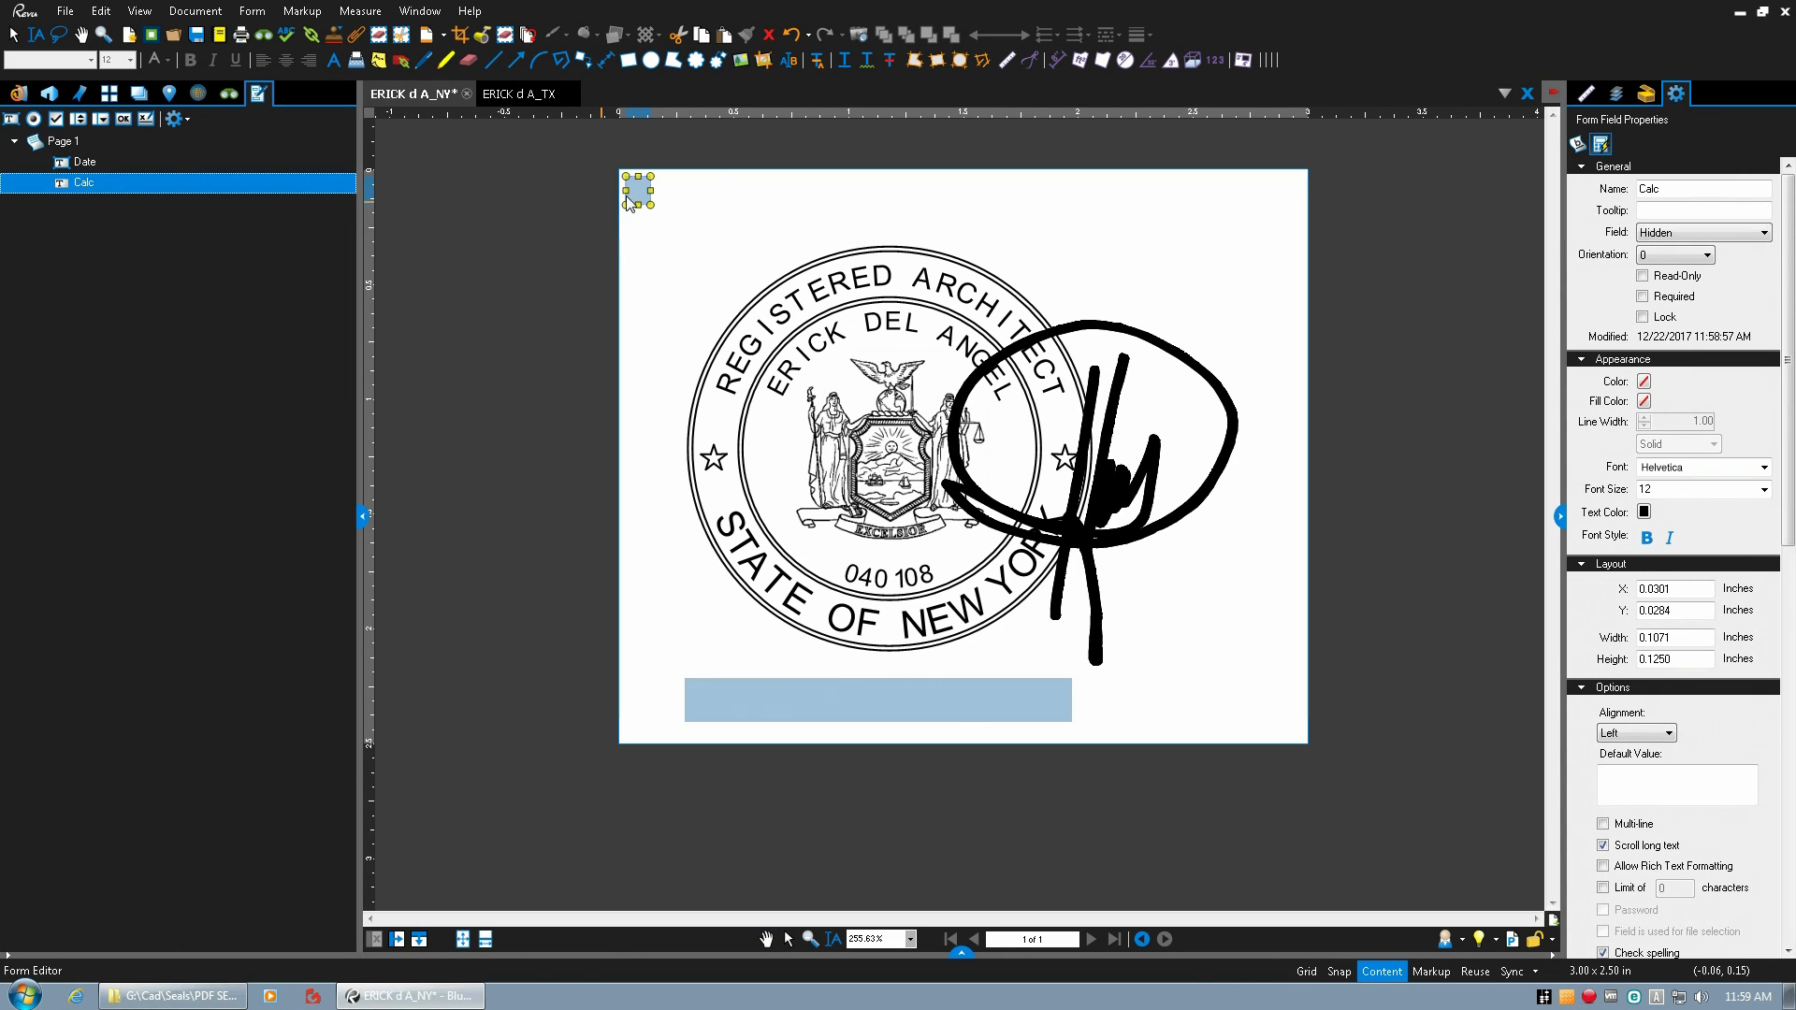
drag(1788, 354, 1788, 758)
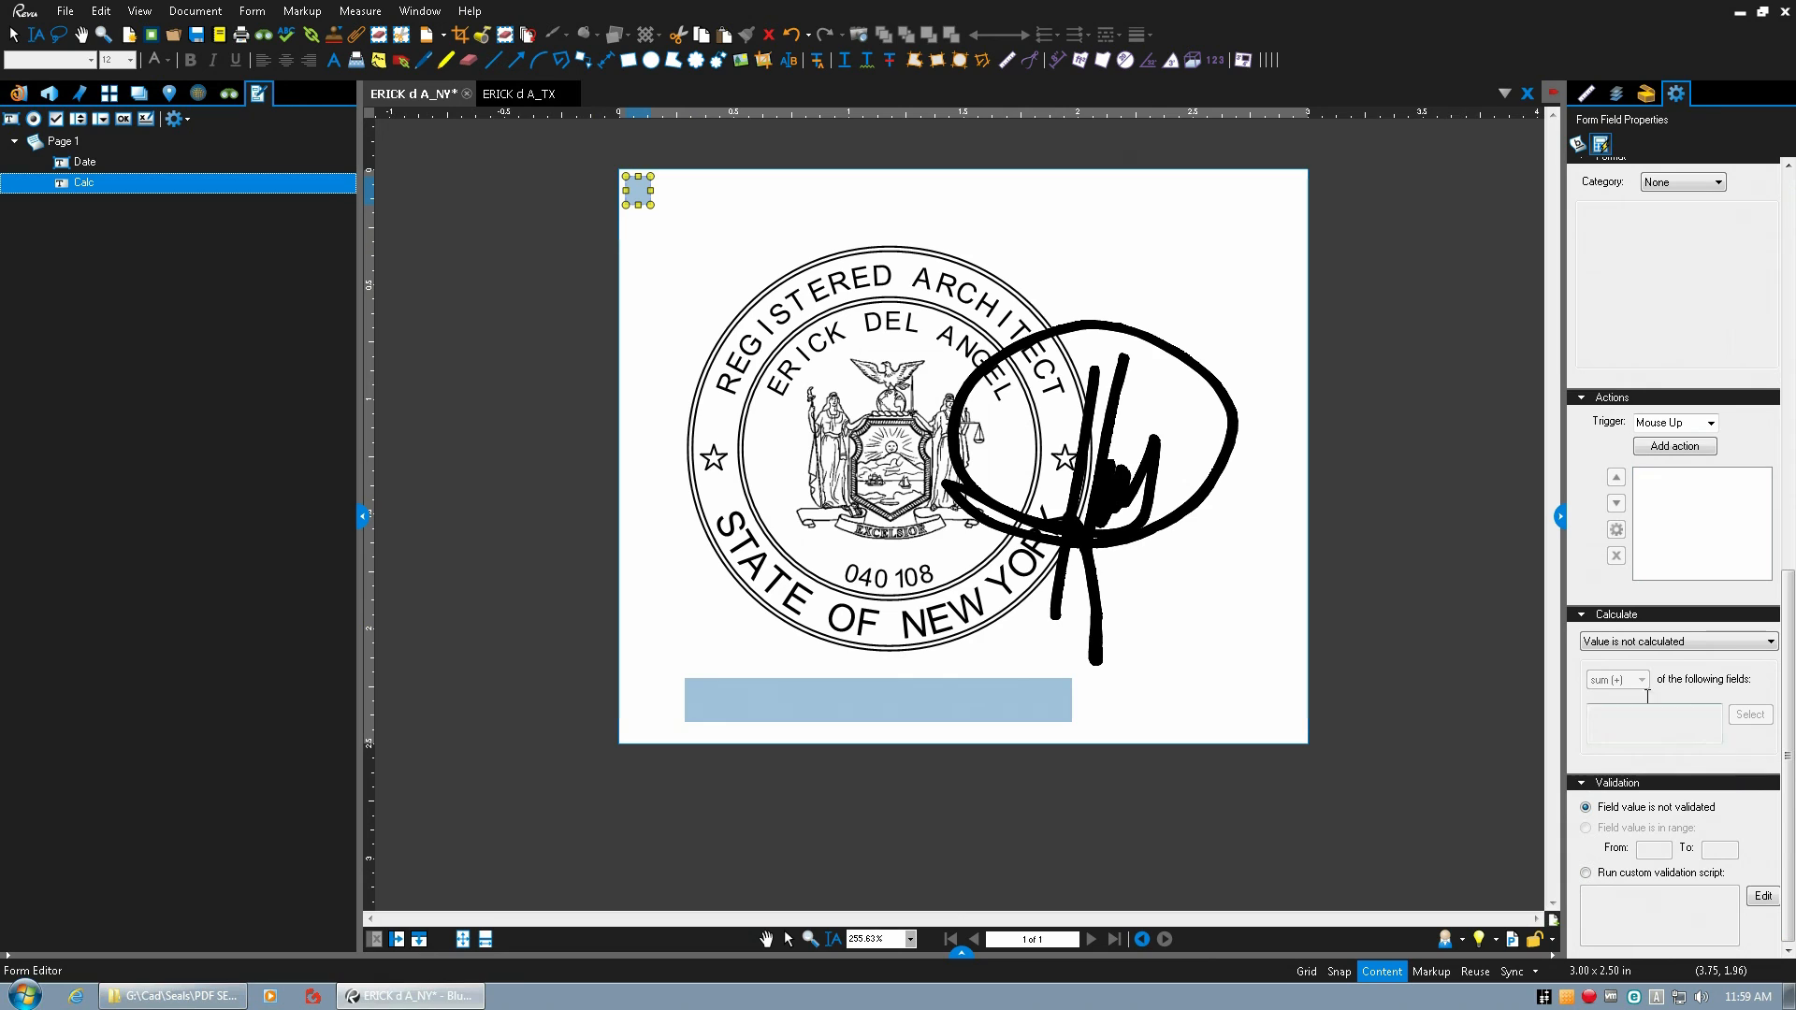
click(1644, 643)
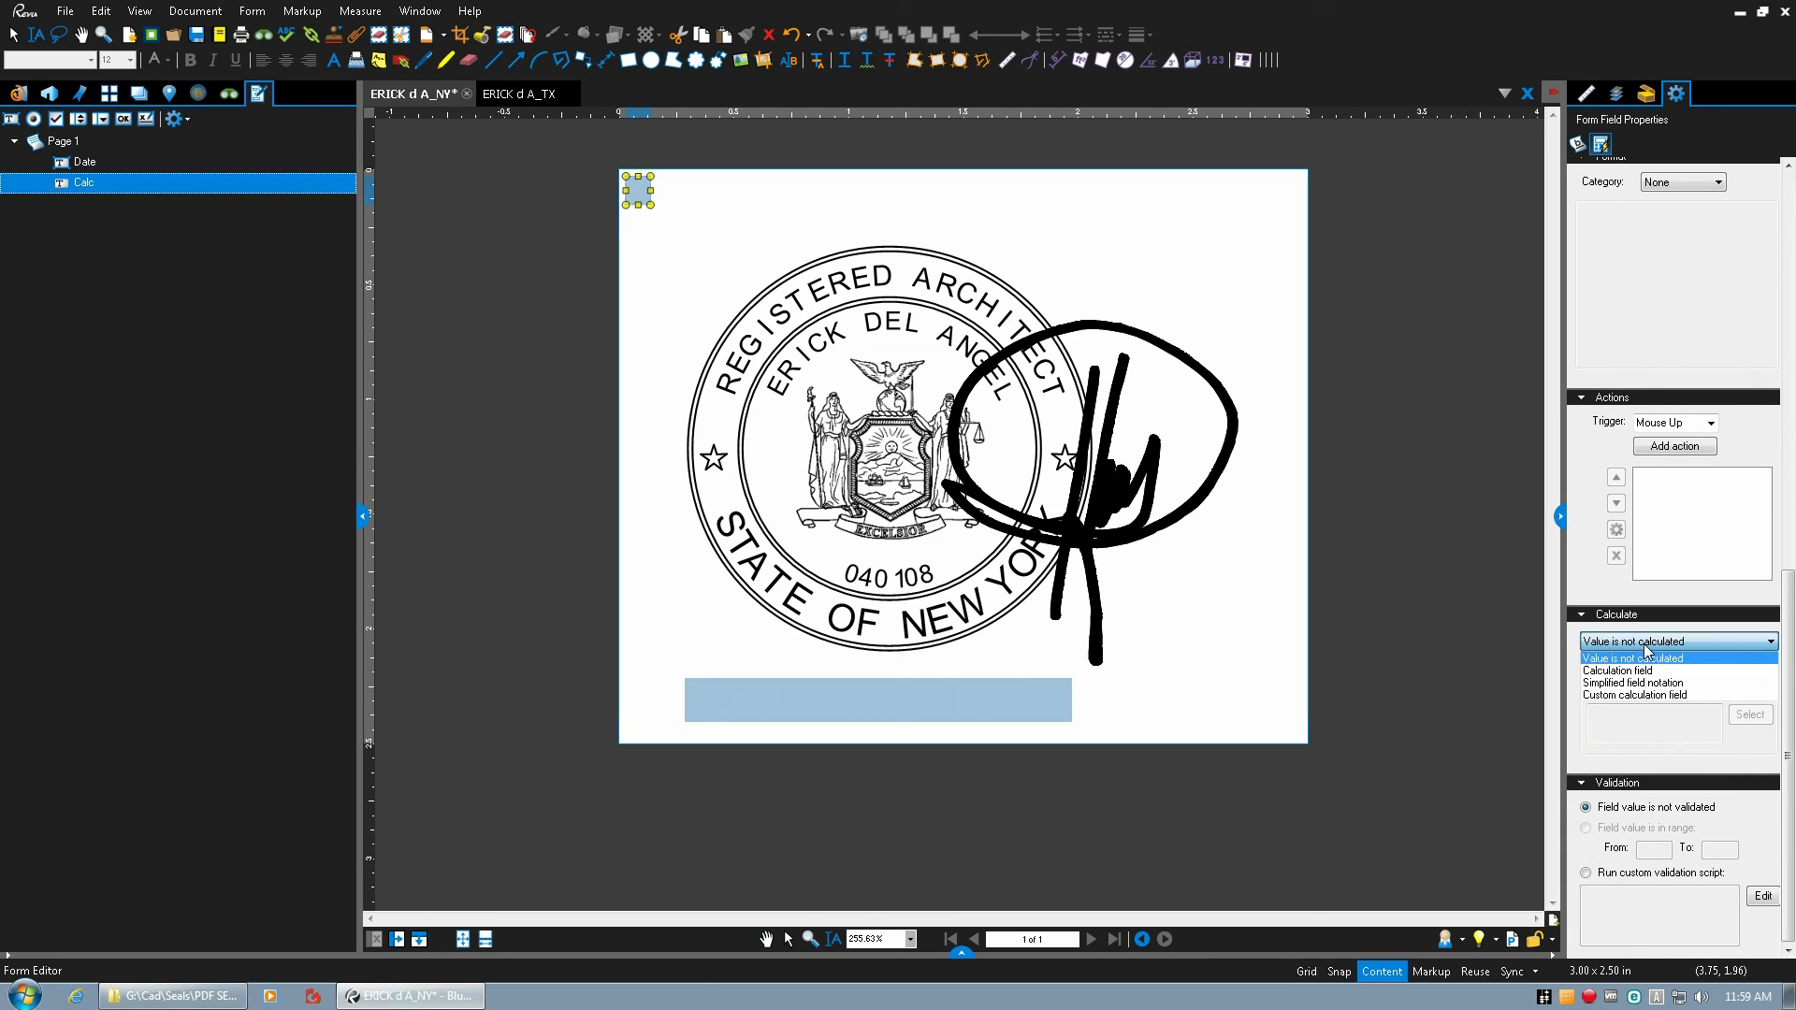
click(1632, 697)
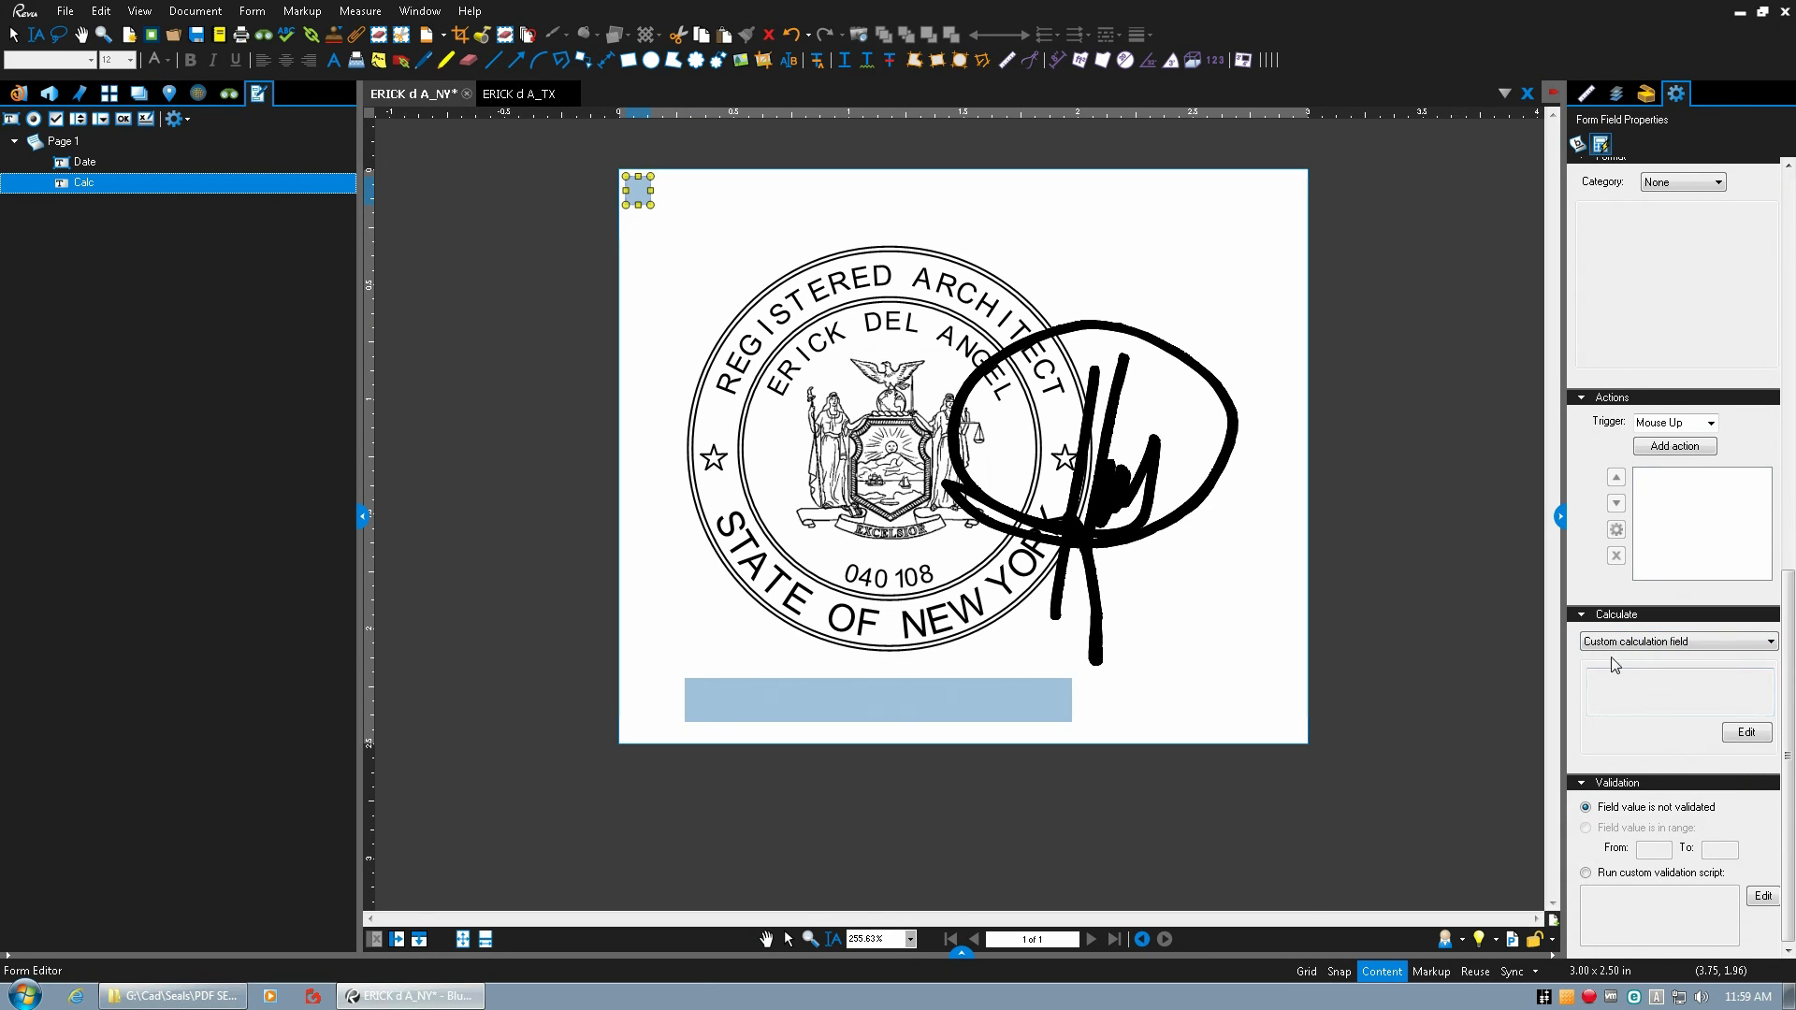
Open the Calc field's calculation script for editing and copy the entire code from StampCode.js in the Stamps JavaScript folder.
click(1747, 732)
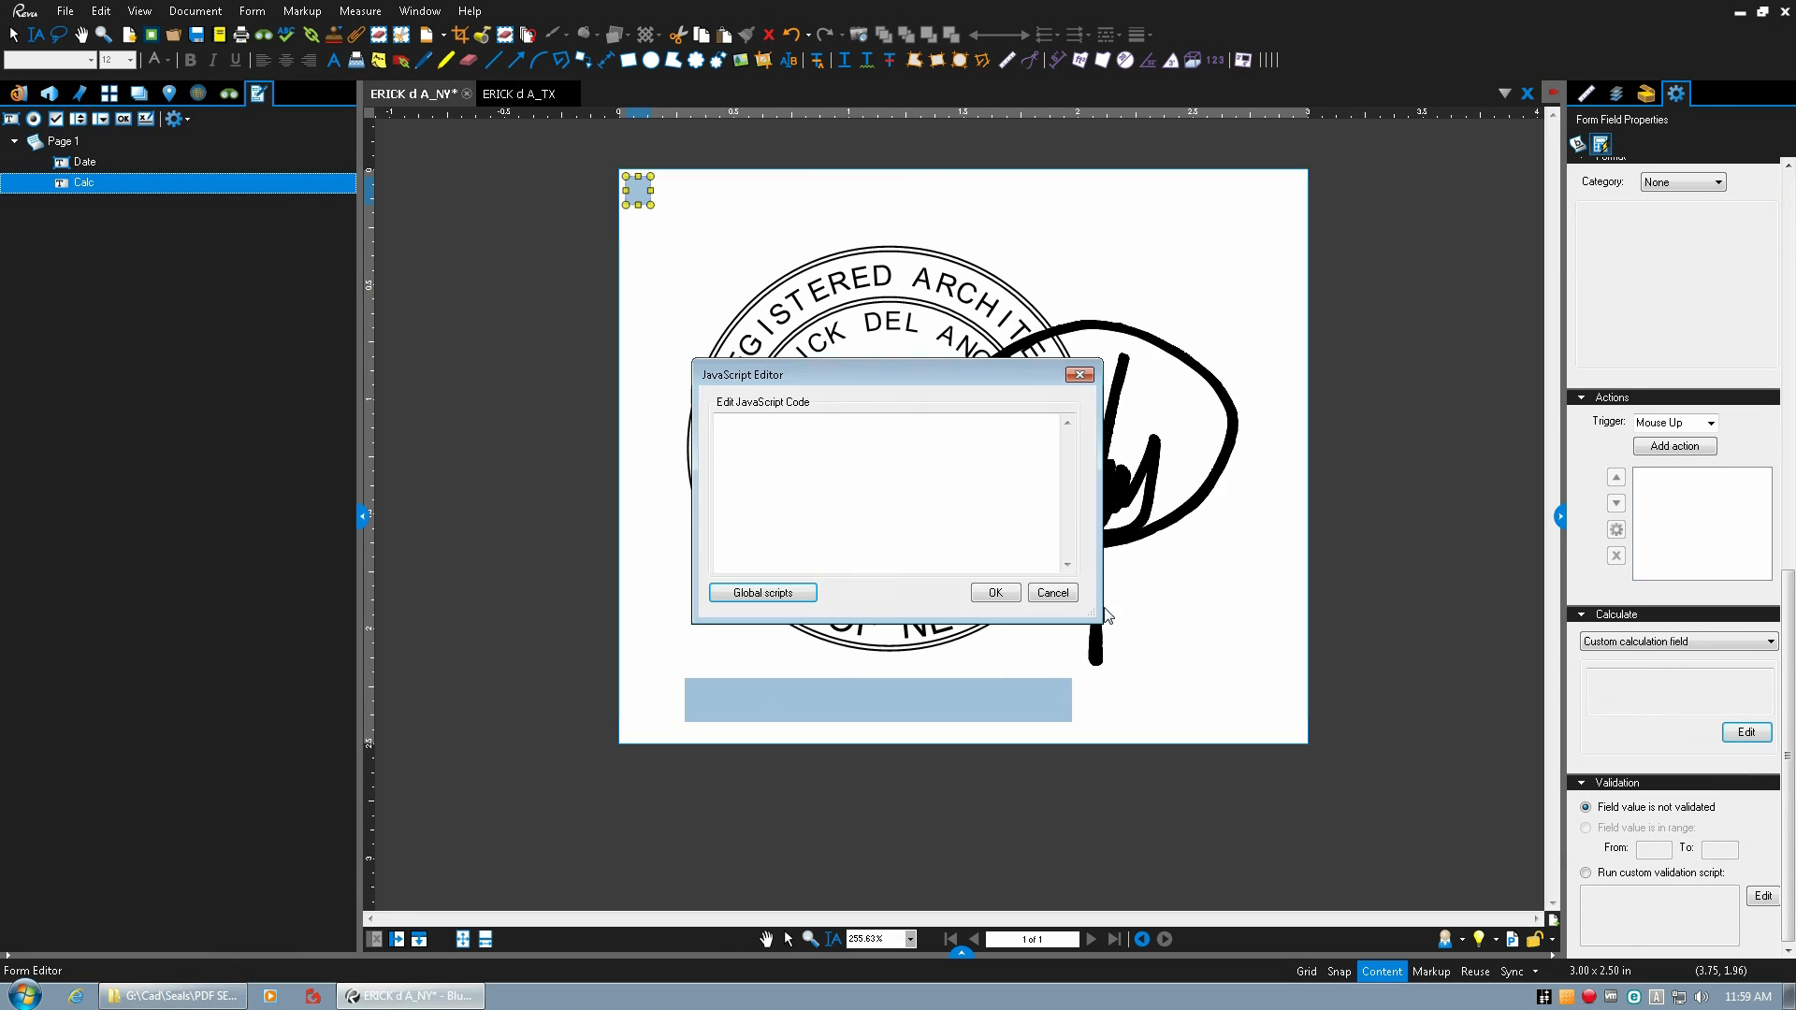
click(145, 995)
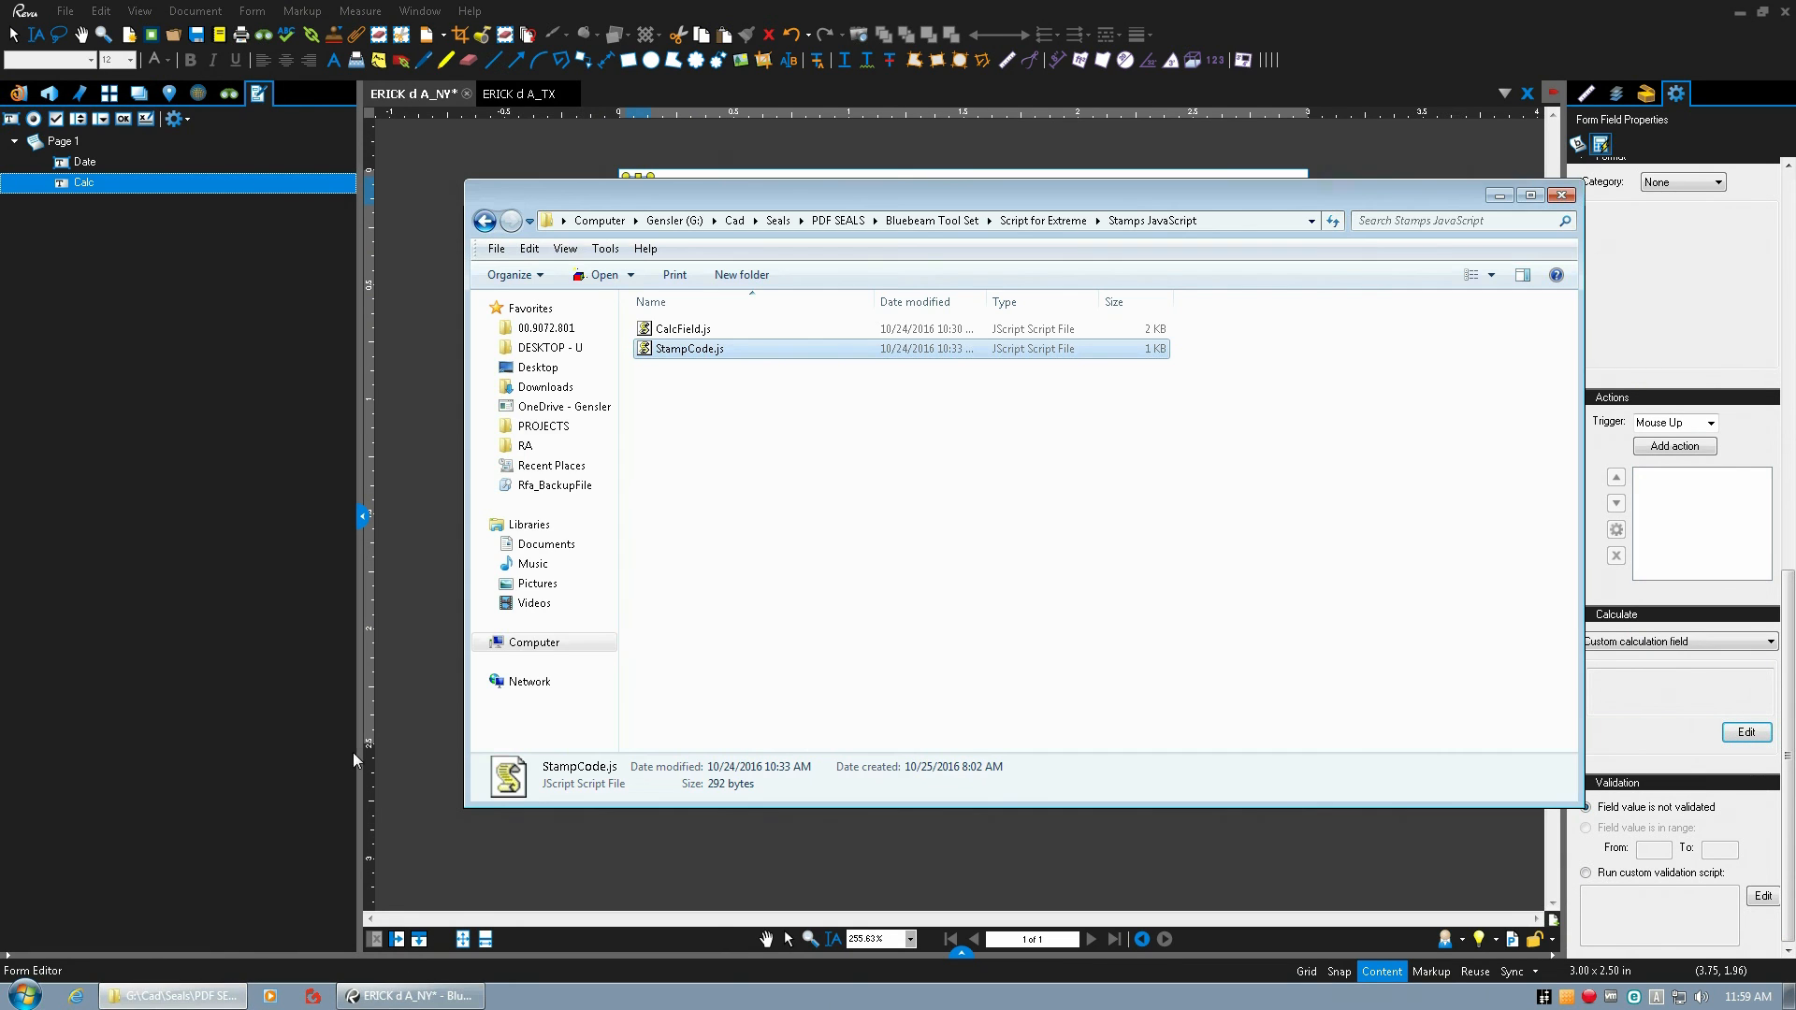
right_click(678, 358)
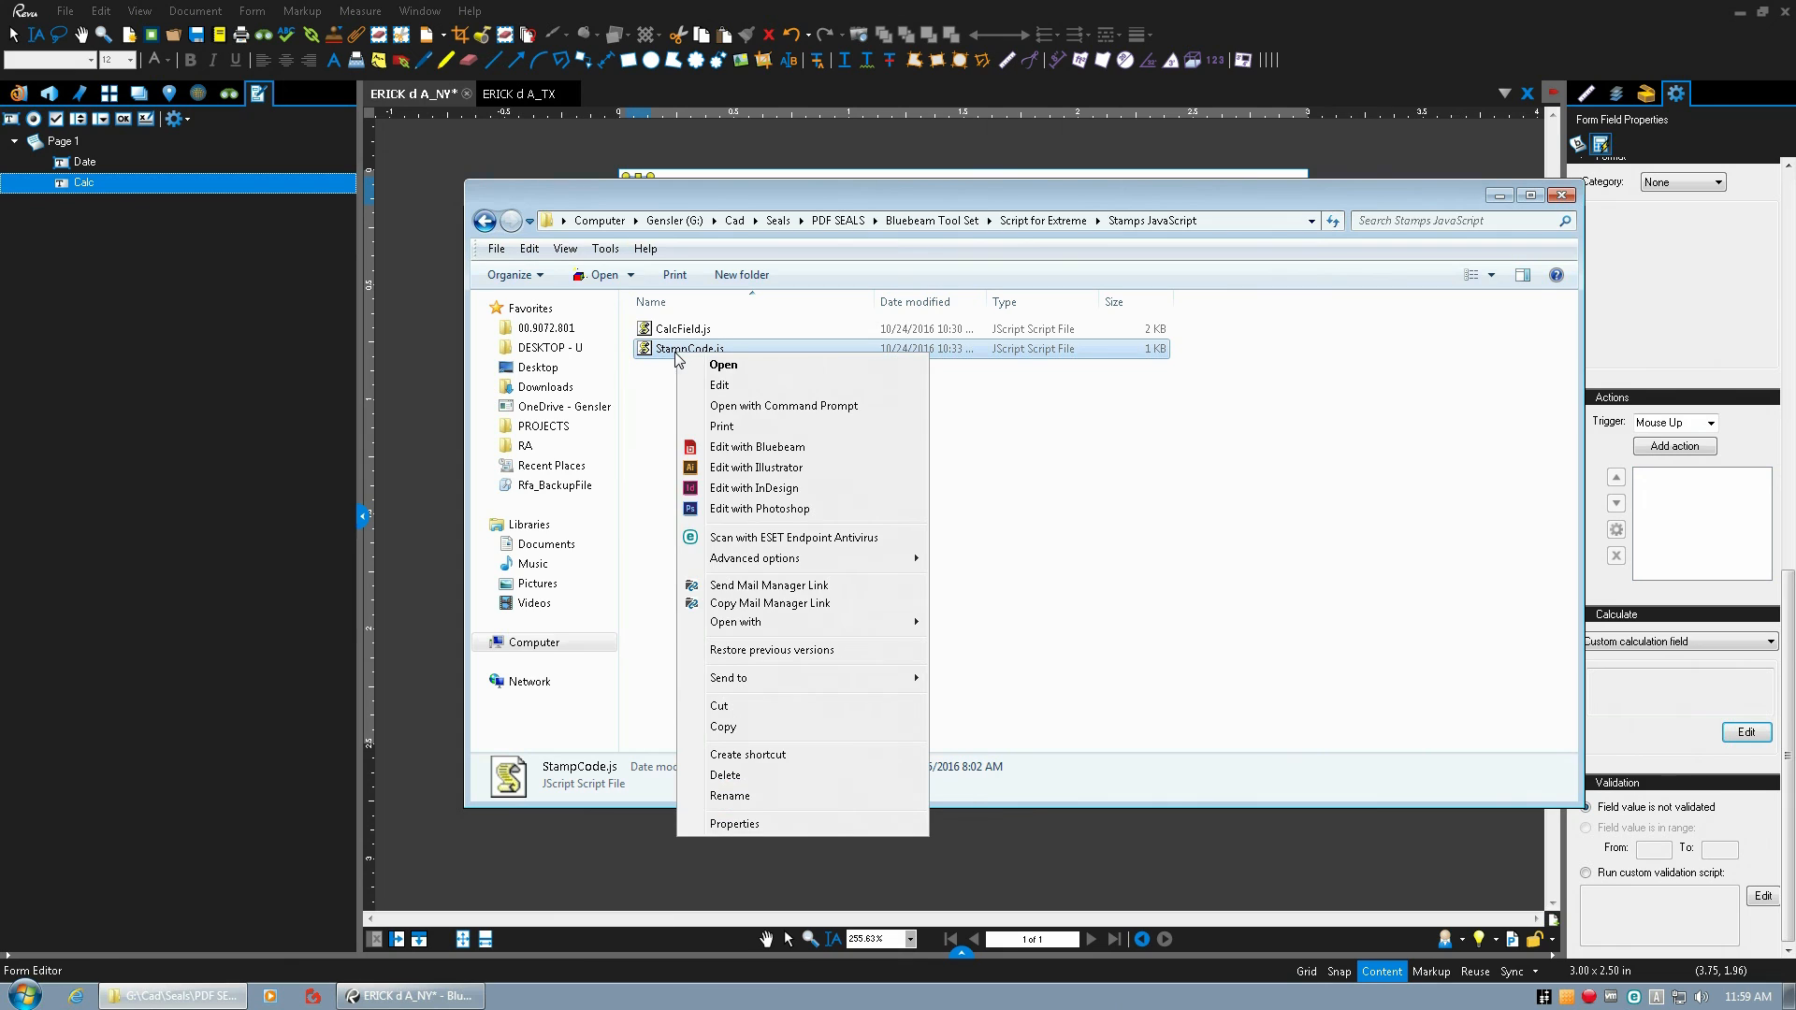
click(720, 387)
drag(111, 295, 80, 134)
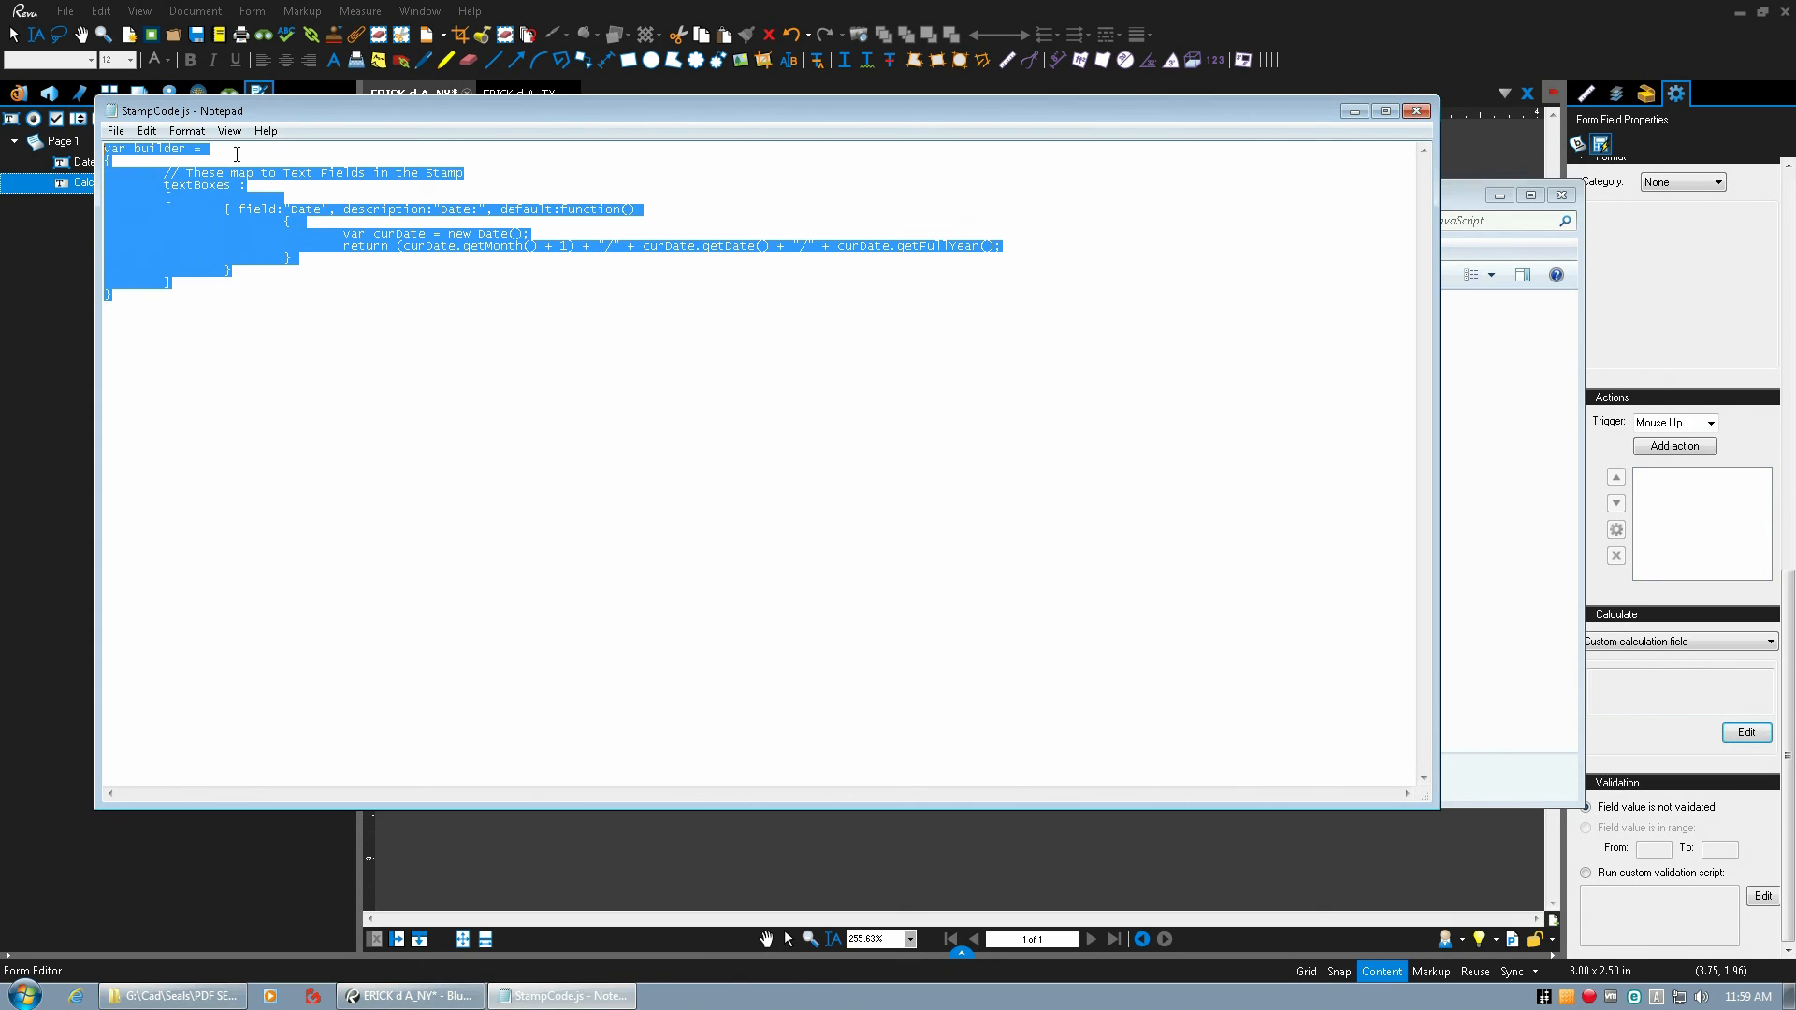
click(1416, 111)
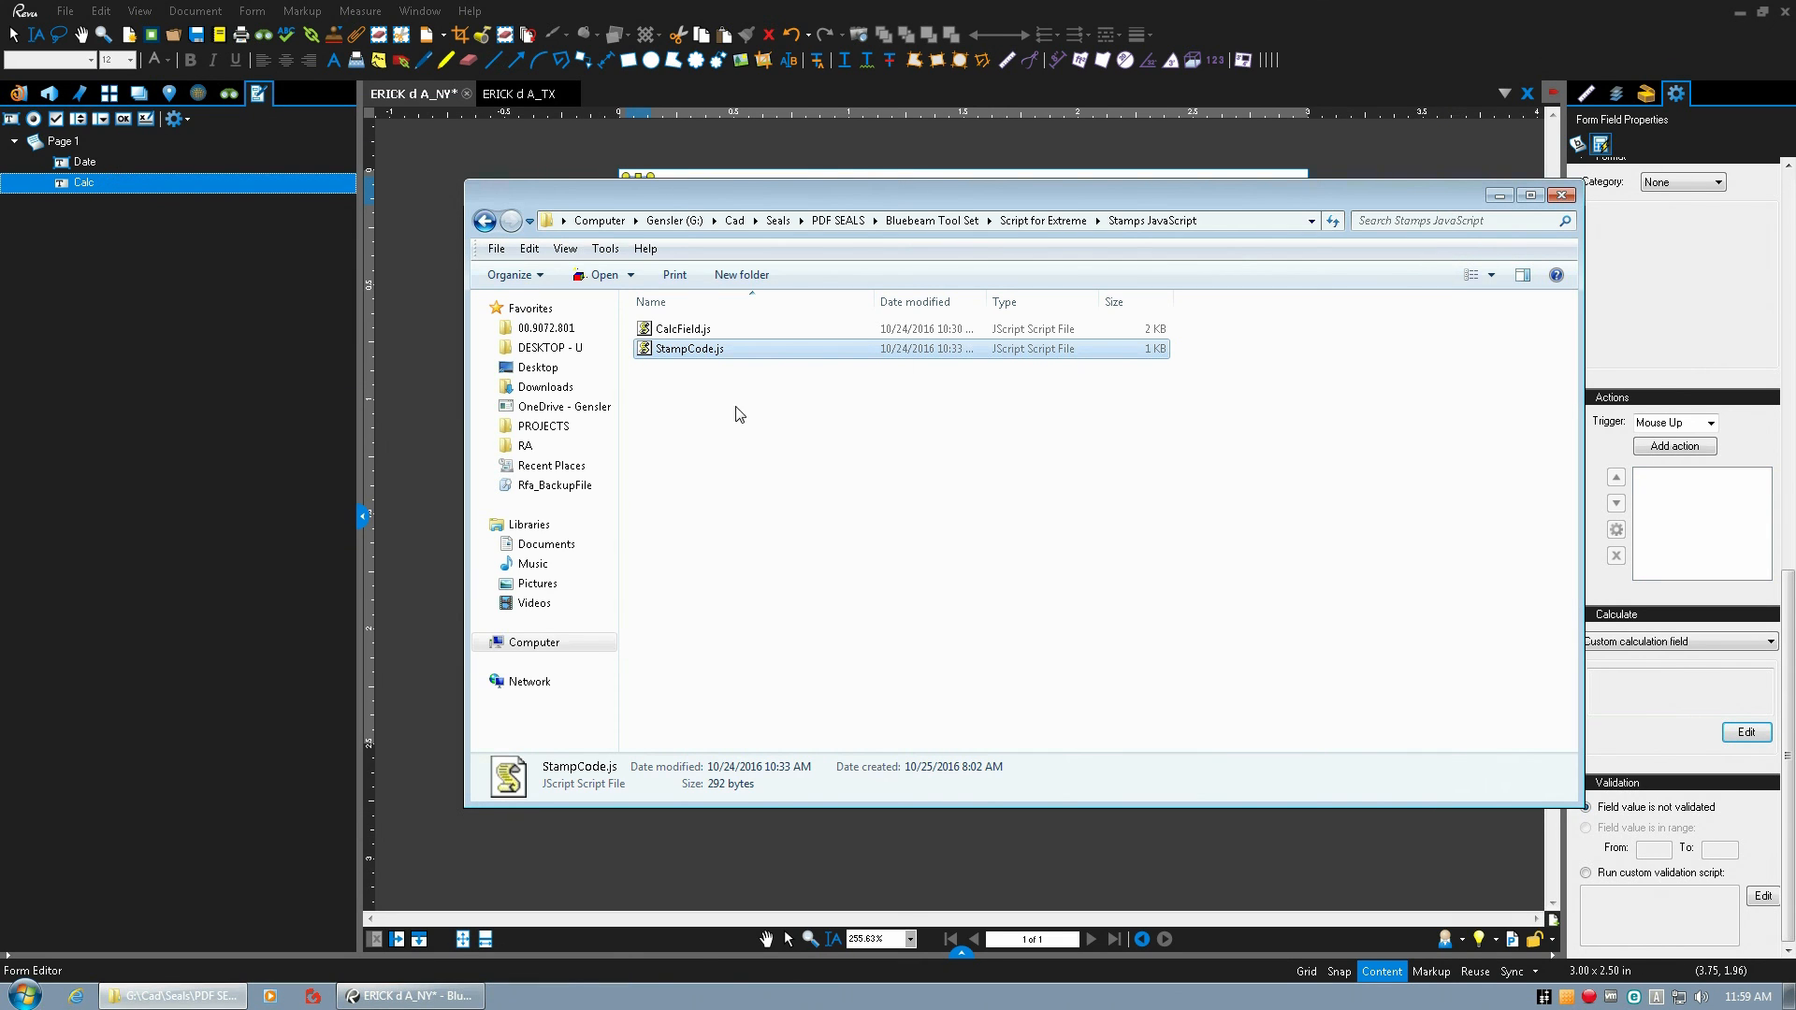
click(1500, 196)
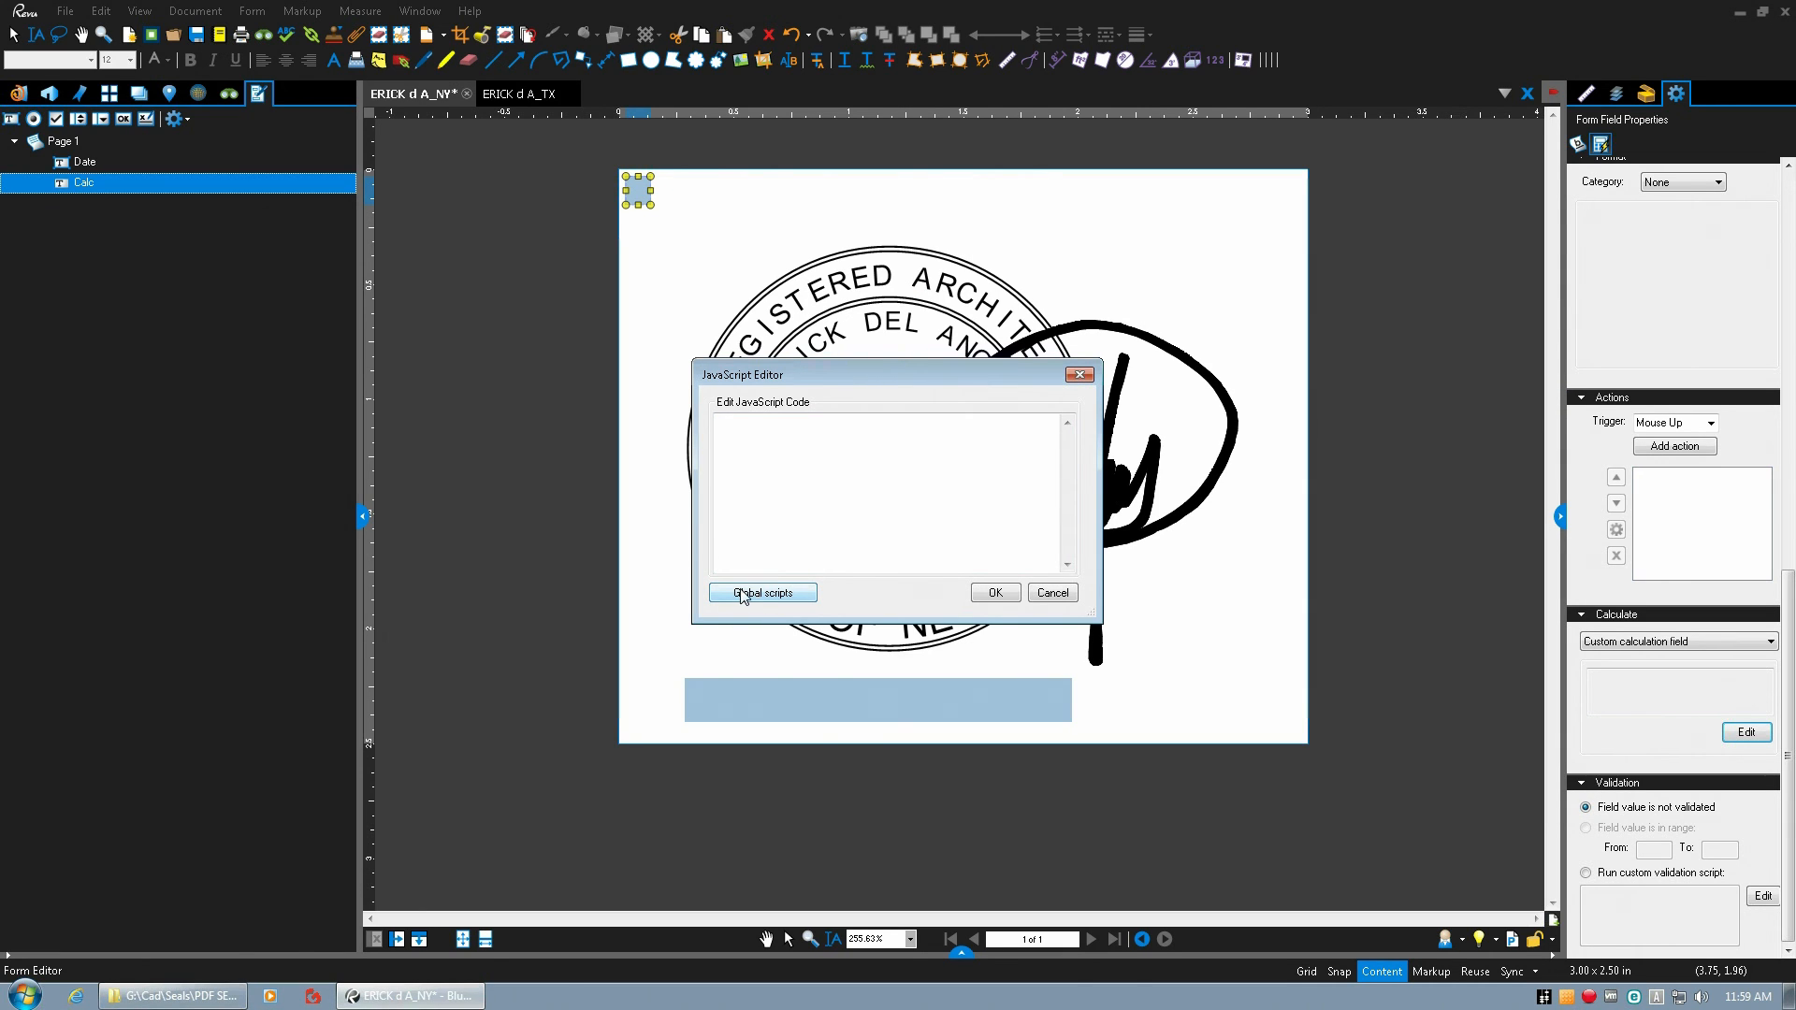
Add a global script named StampCode containing the copied code to the New York seal.
click(756, 592)
click(1018, 379)
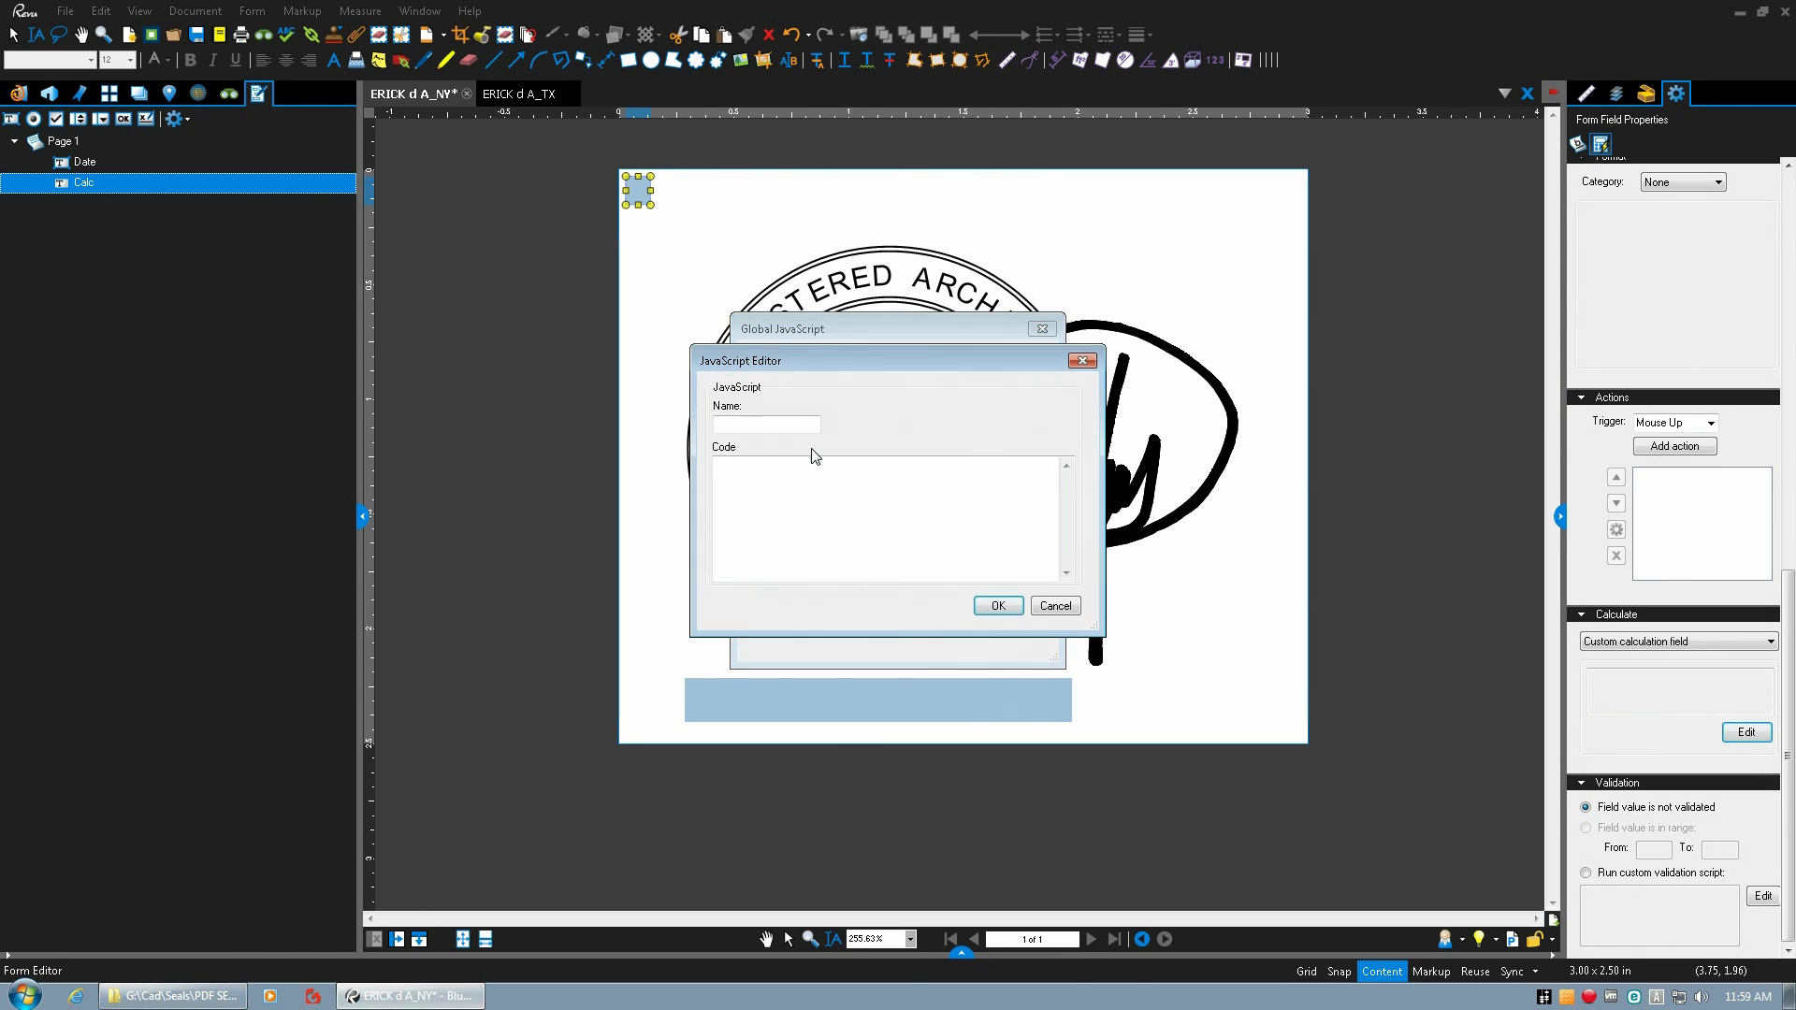
click(741, 426)
click(740, 471)
key(ctrl+v)
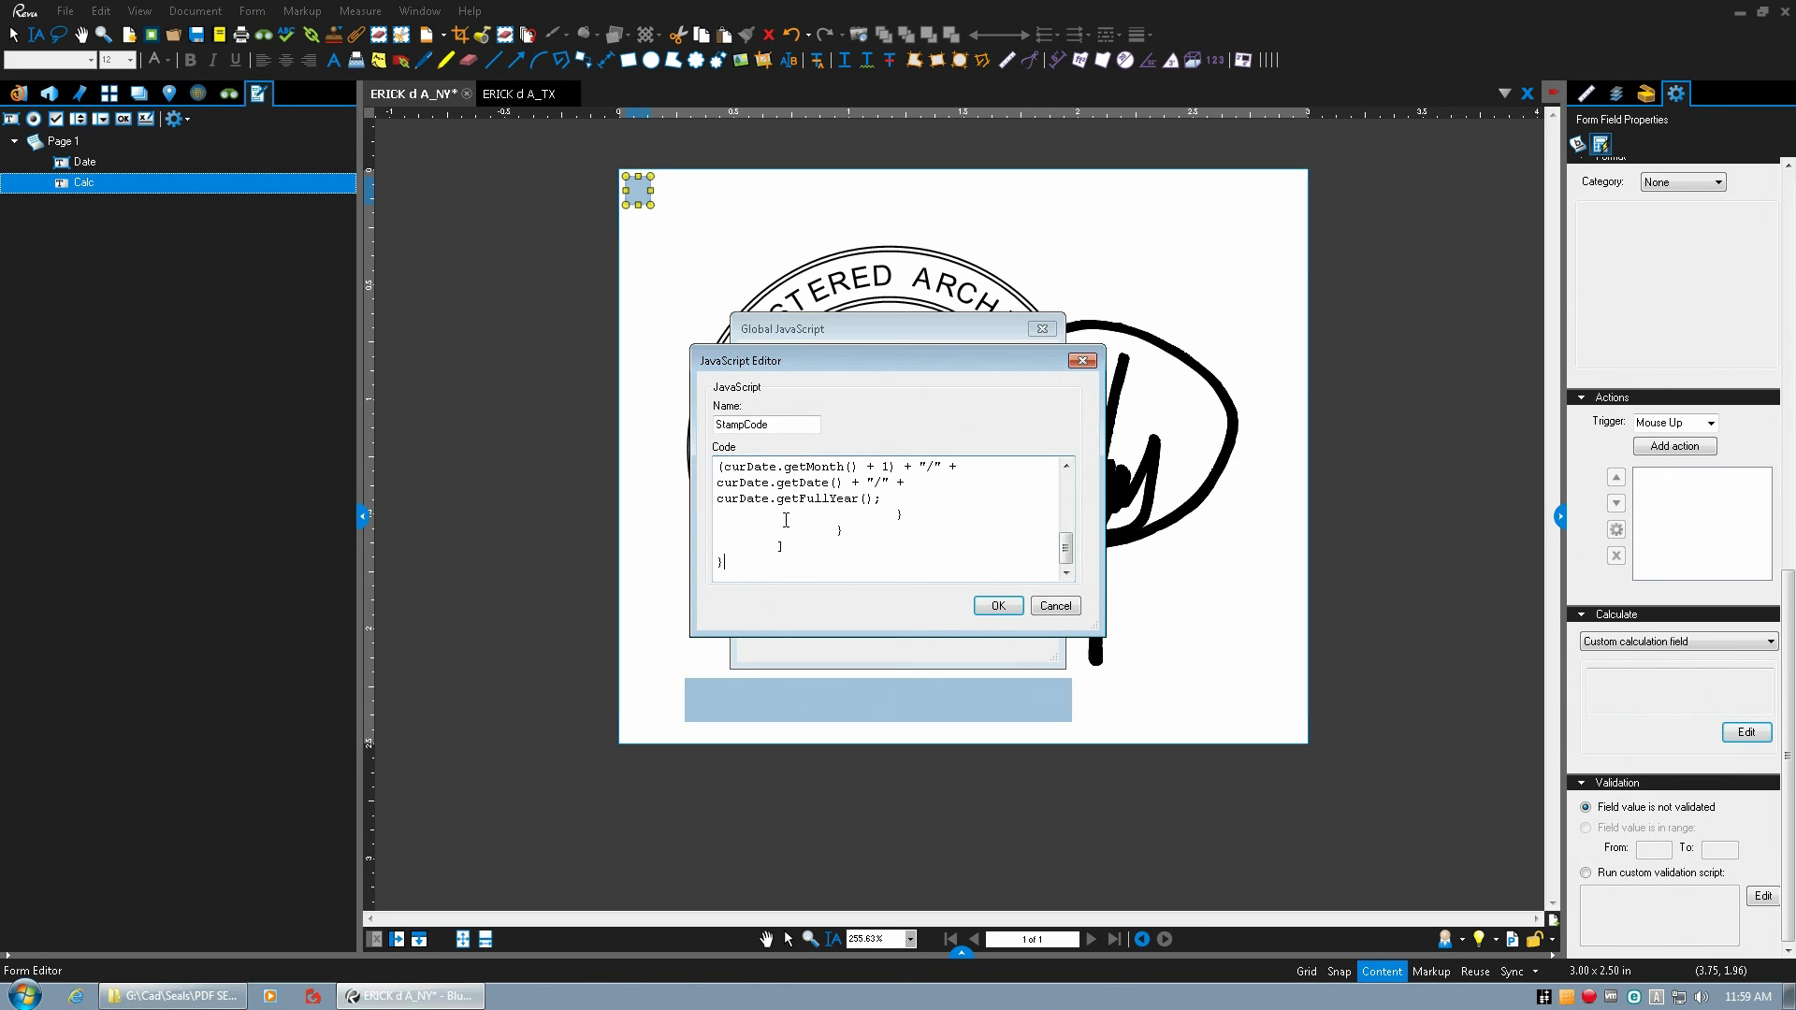
click(991, 606)
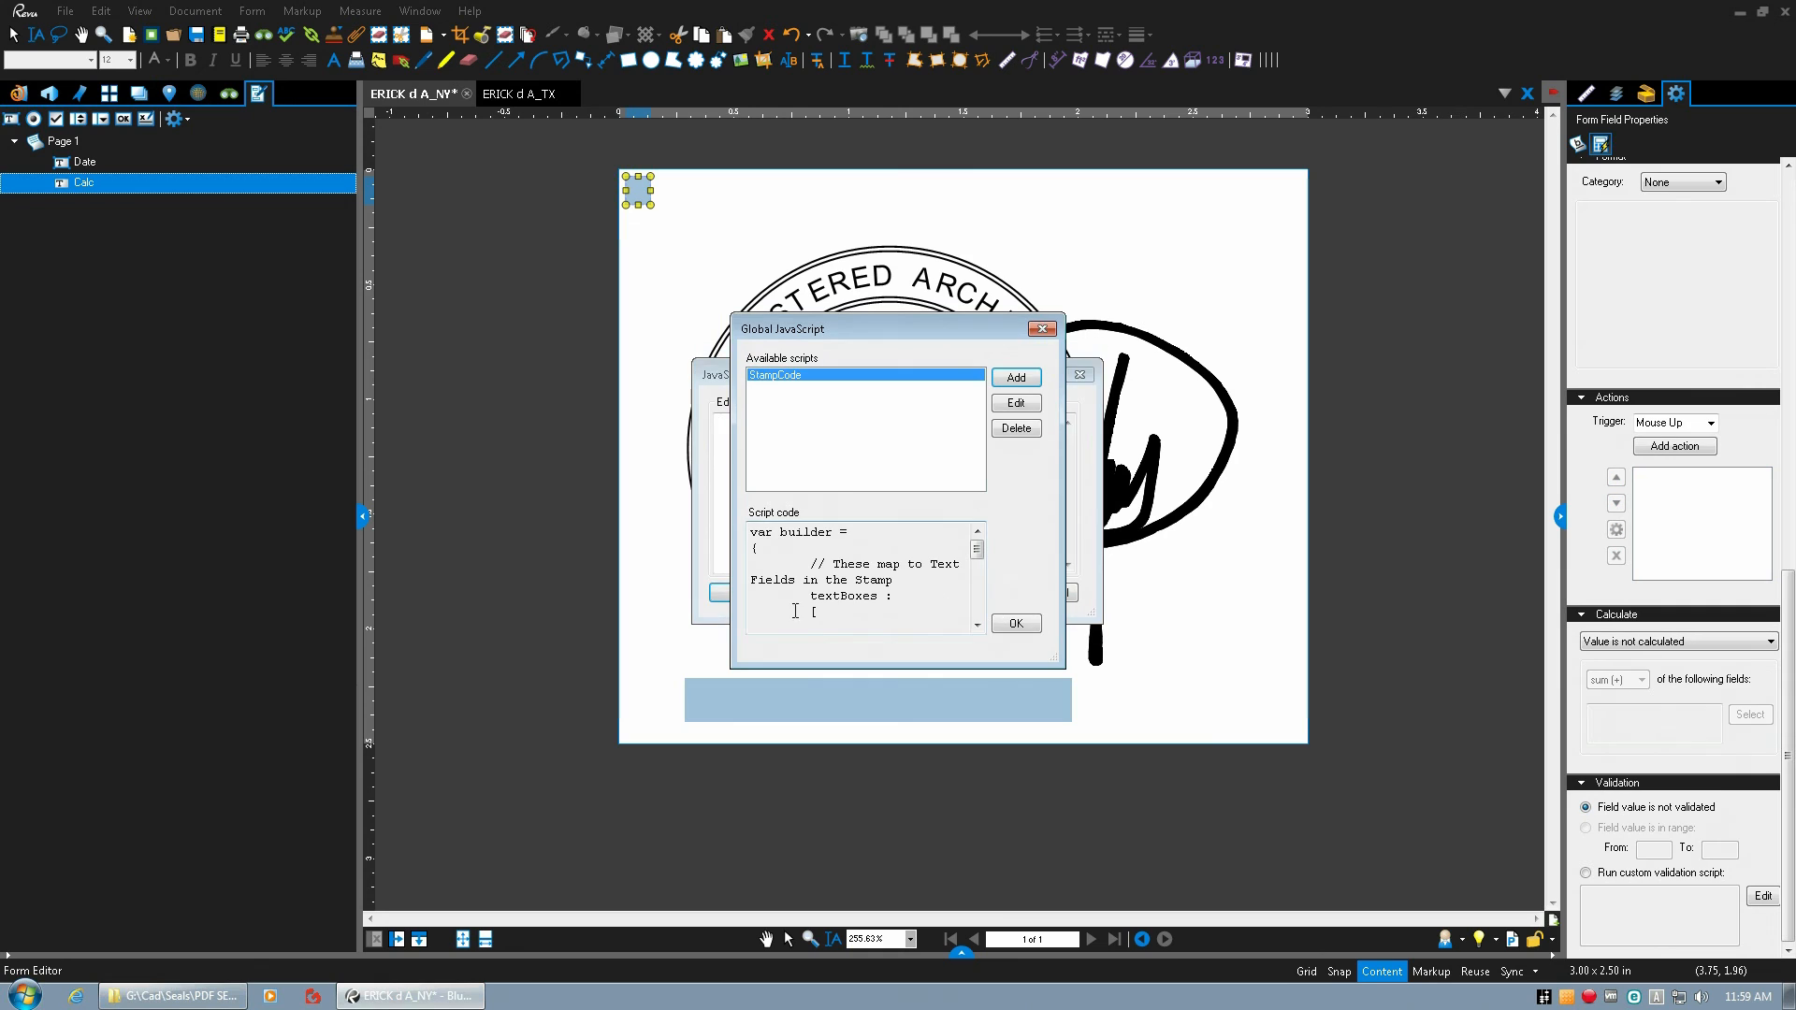
click(1018, 624)
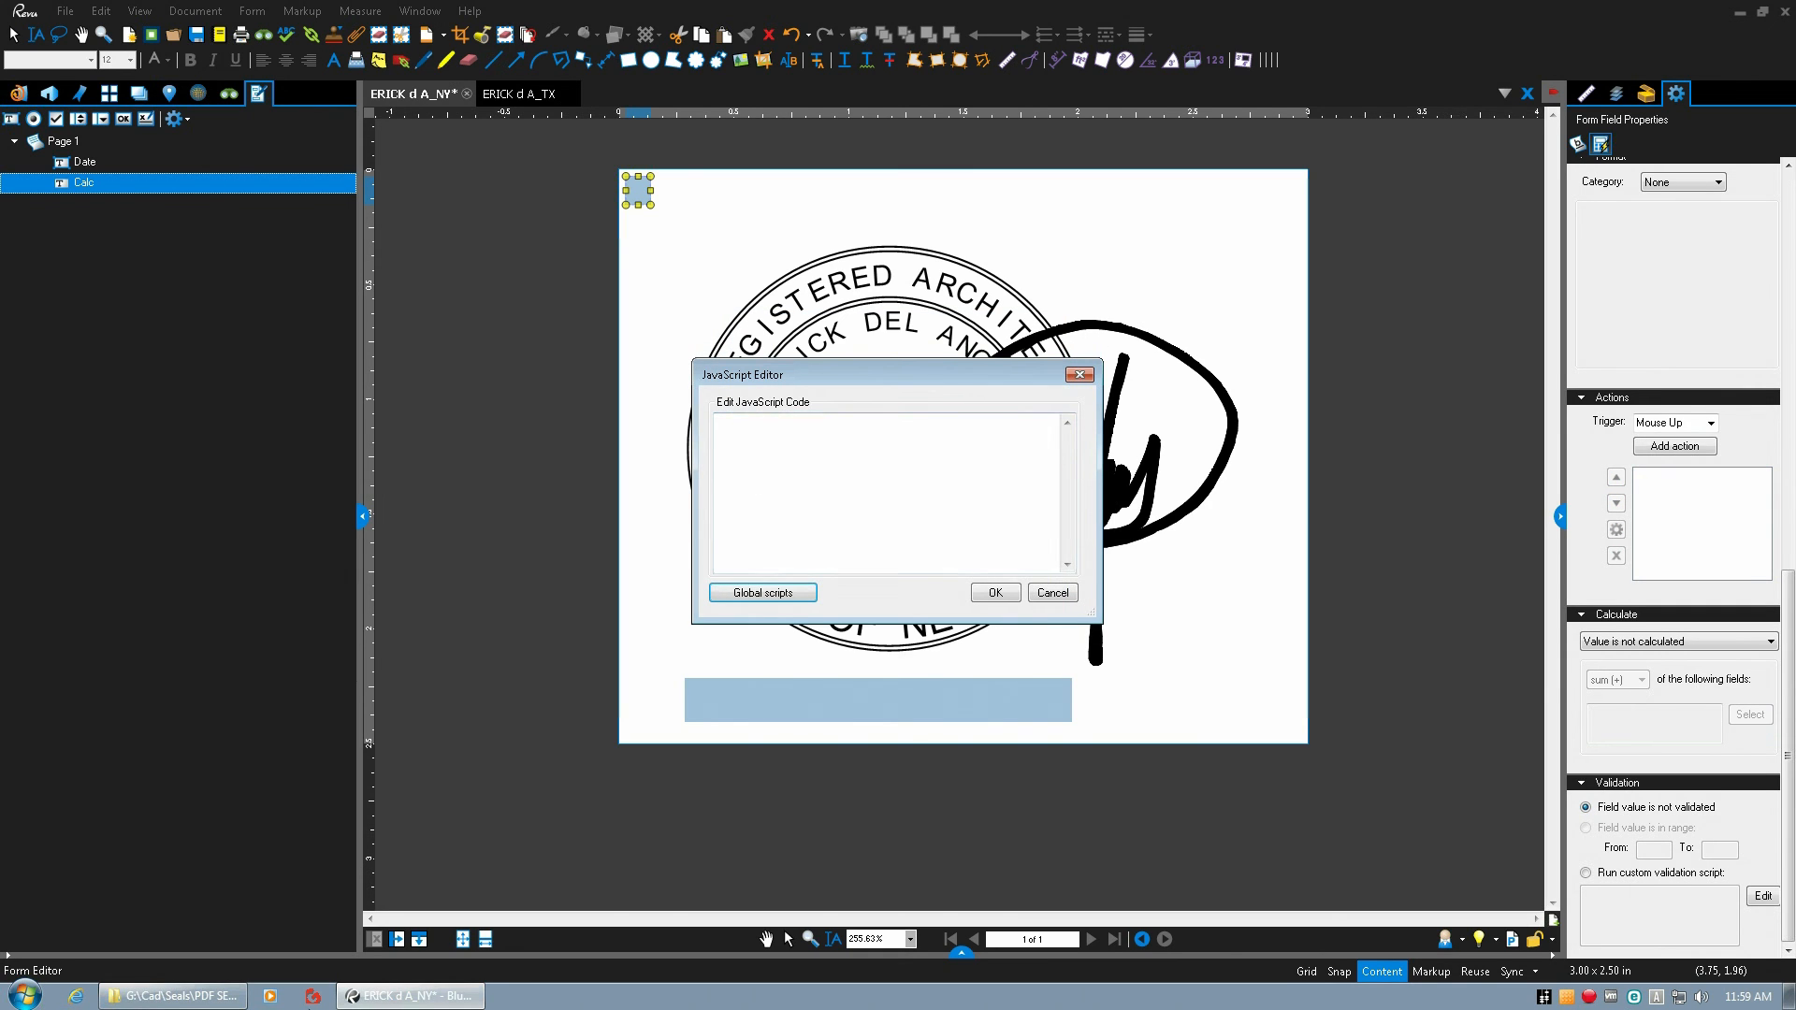
Copy the entire code from CalcField.js in the Stamps JavaScript folder.
click(173, 996)
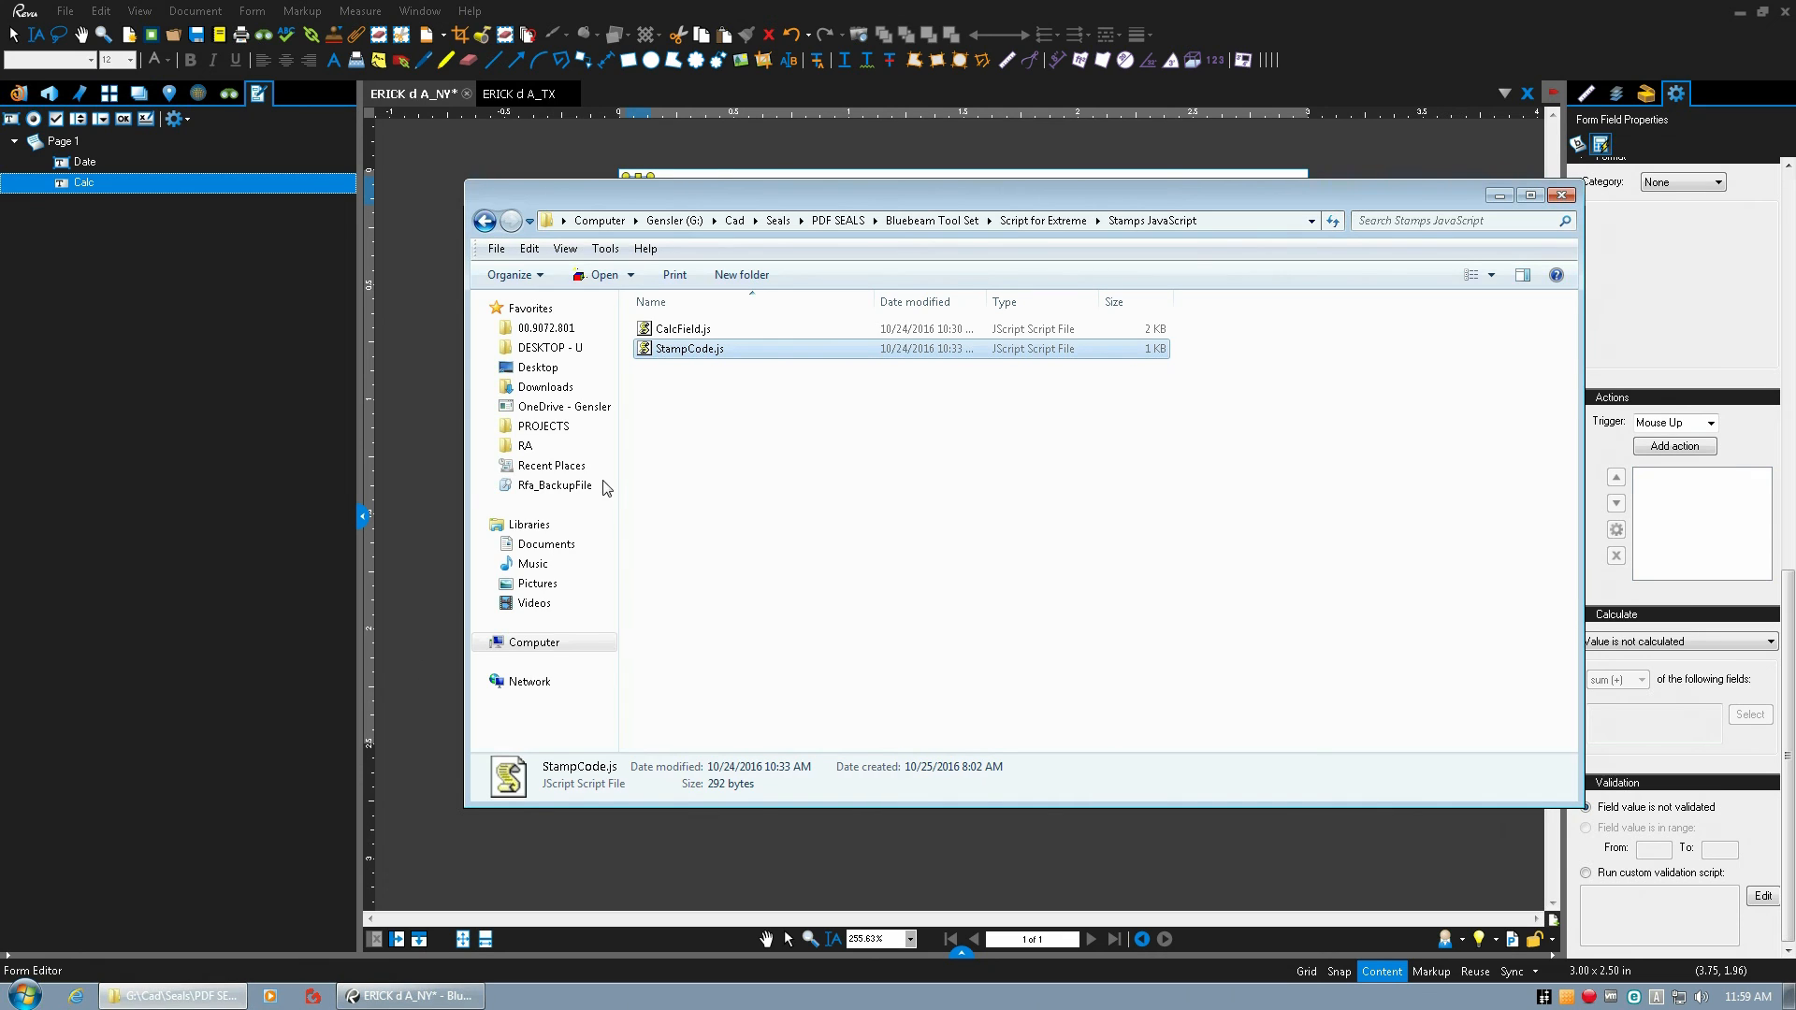
right_click(683, 330)
click(713, 361)
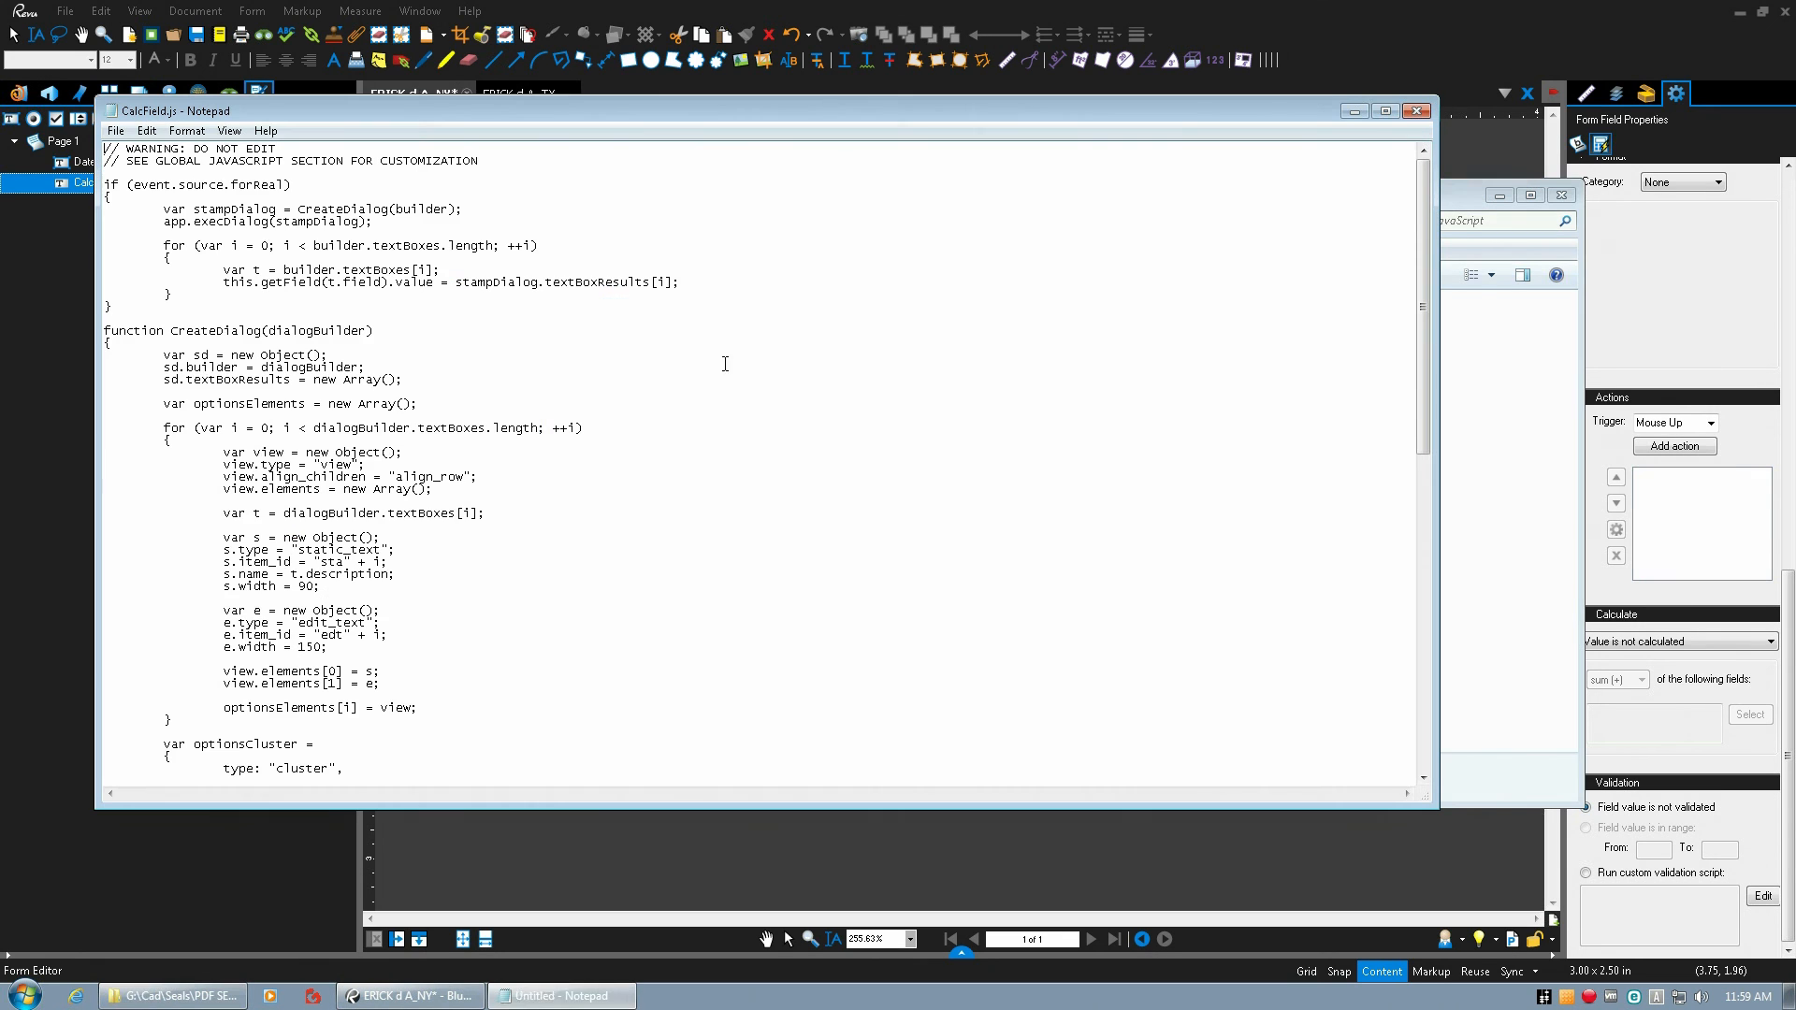
key(ctrl+a)
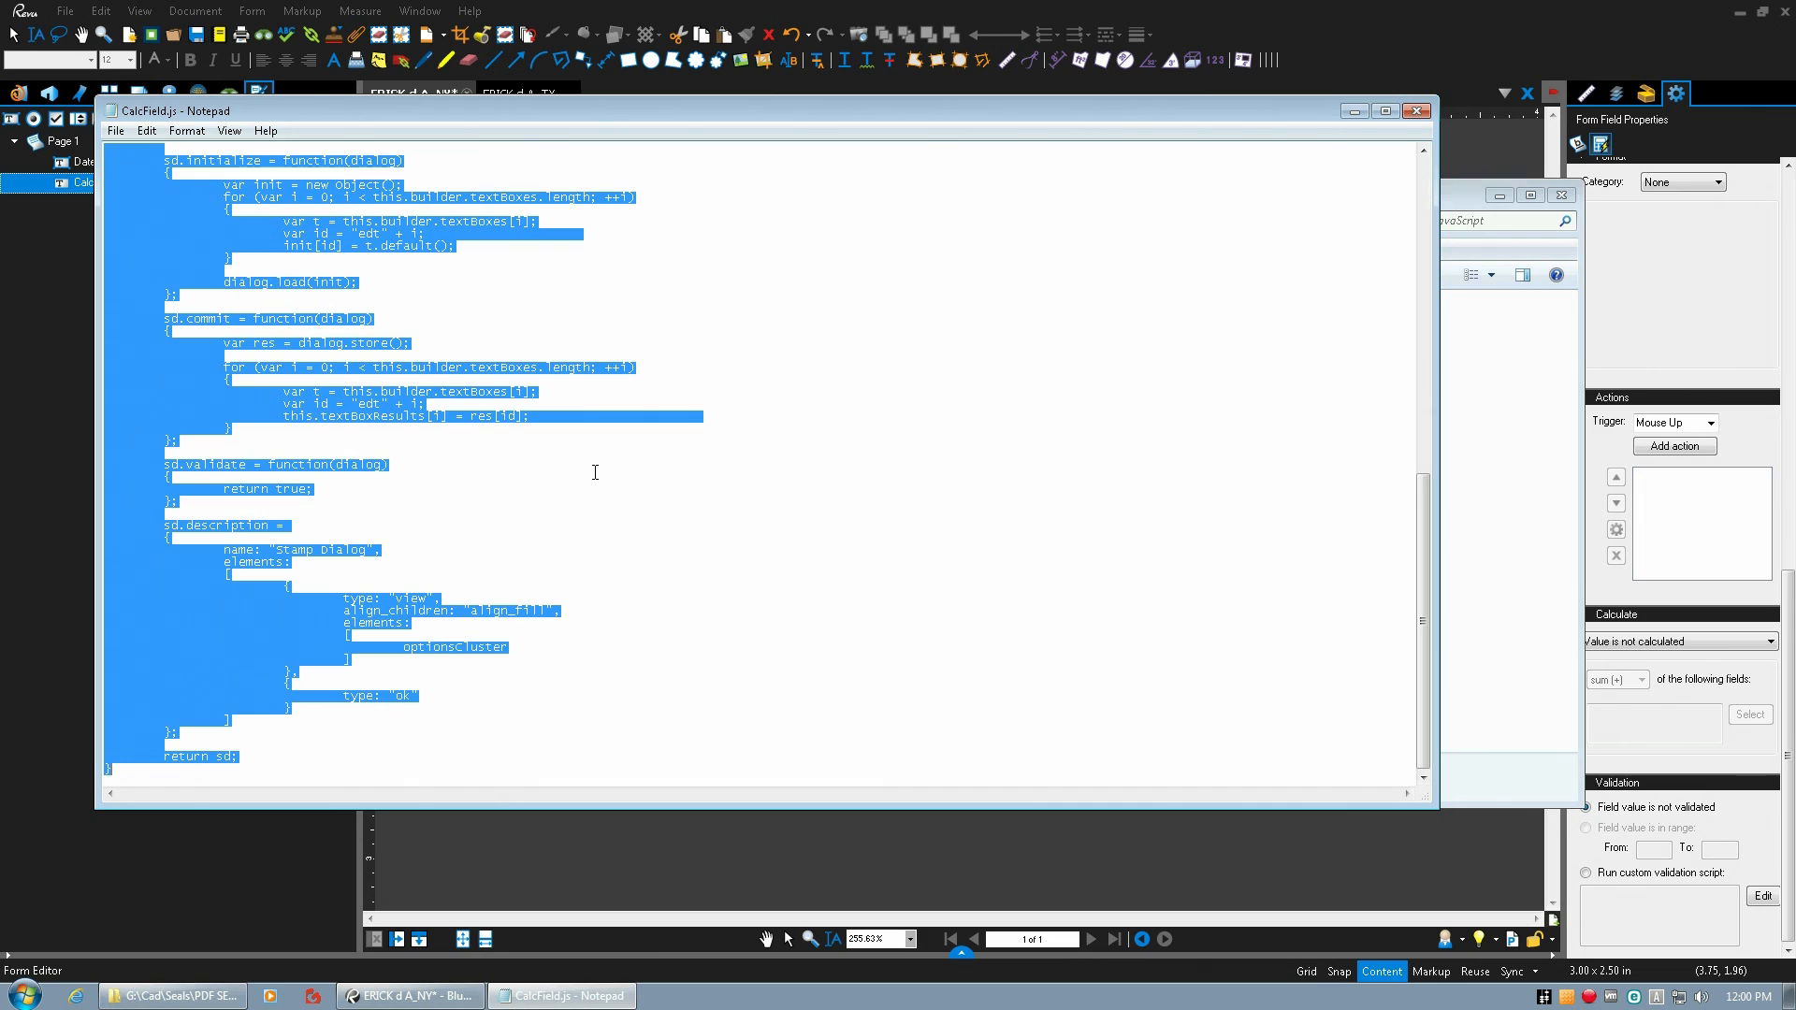
click(1417, 110)
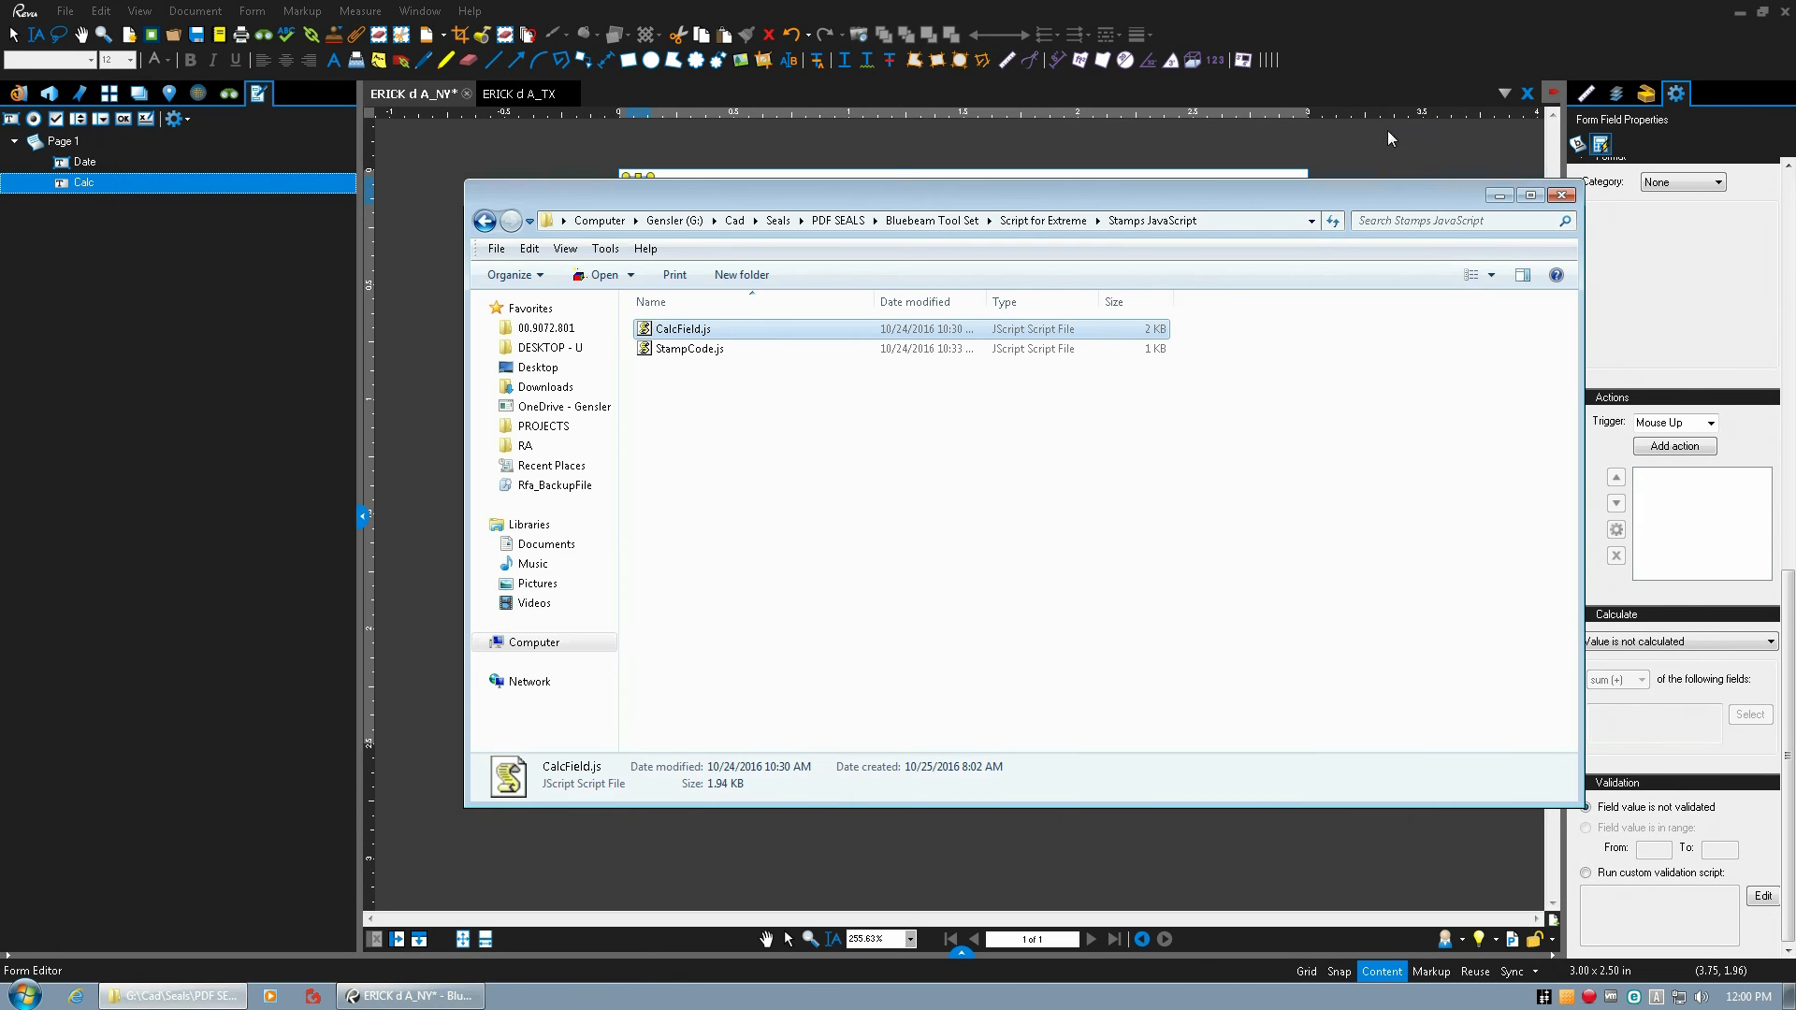
click(1500, 195)
Paste the CalcField.js code as the Calc field's custom calculation script and apply it.
click(764, 463)
key(ctrl+v)
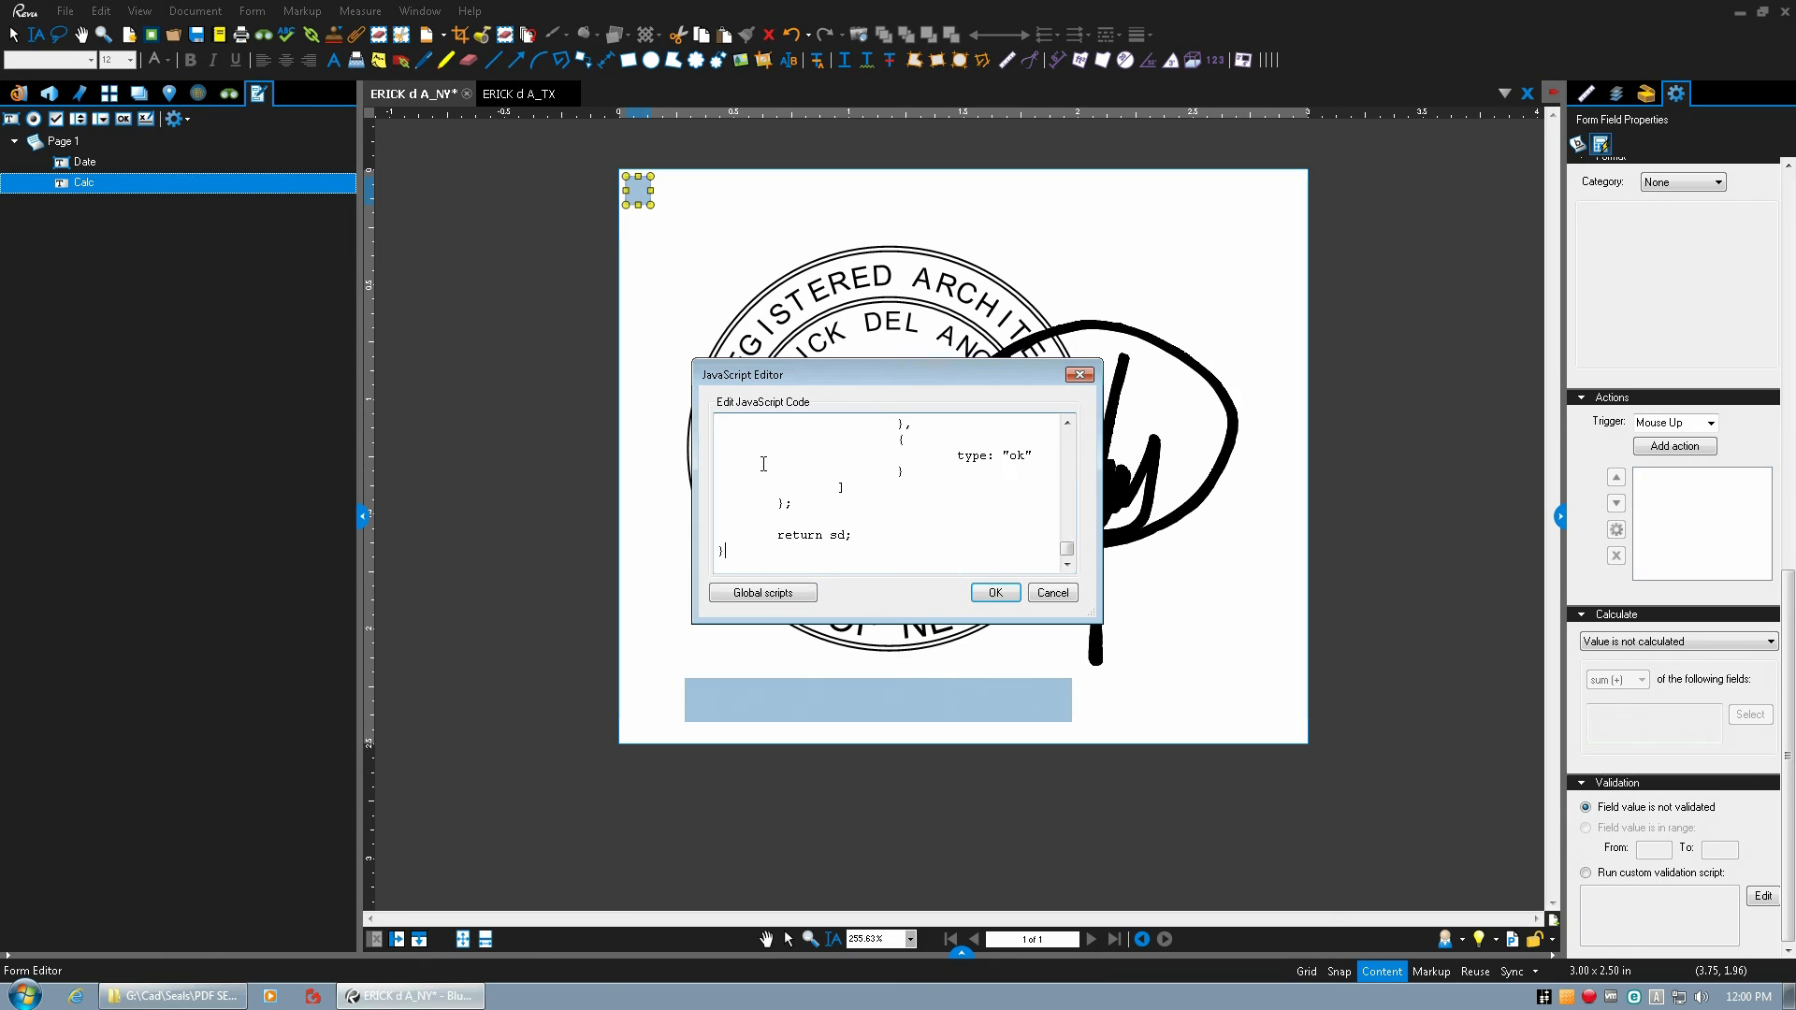
click(995, 594)
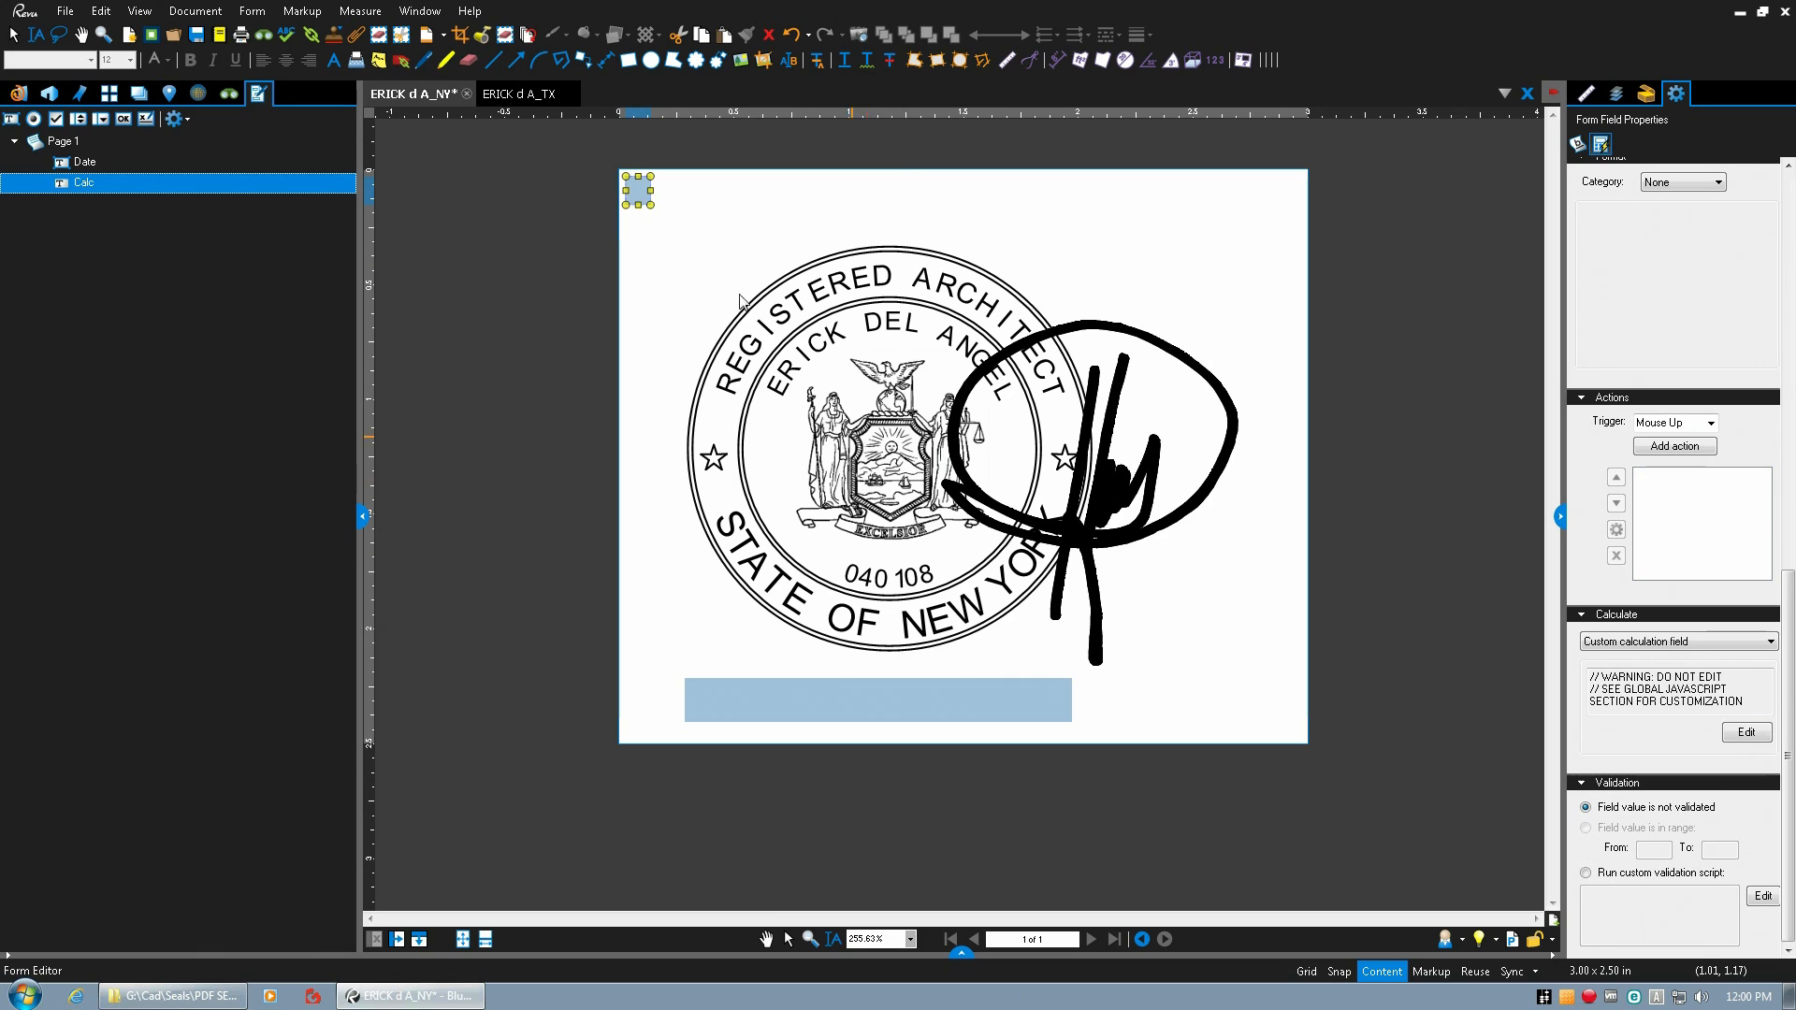
Save the New York seal PDF and close both the New York and Texas seal files.
drag(1377, 583, 1374, 485)
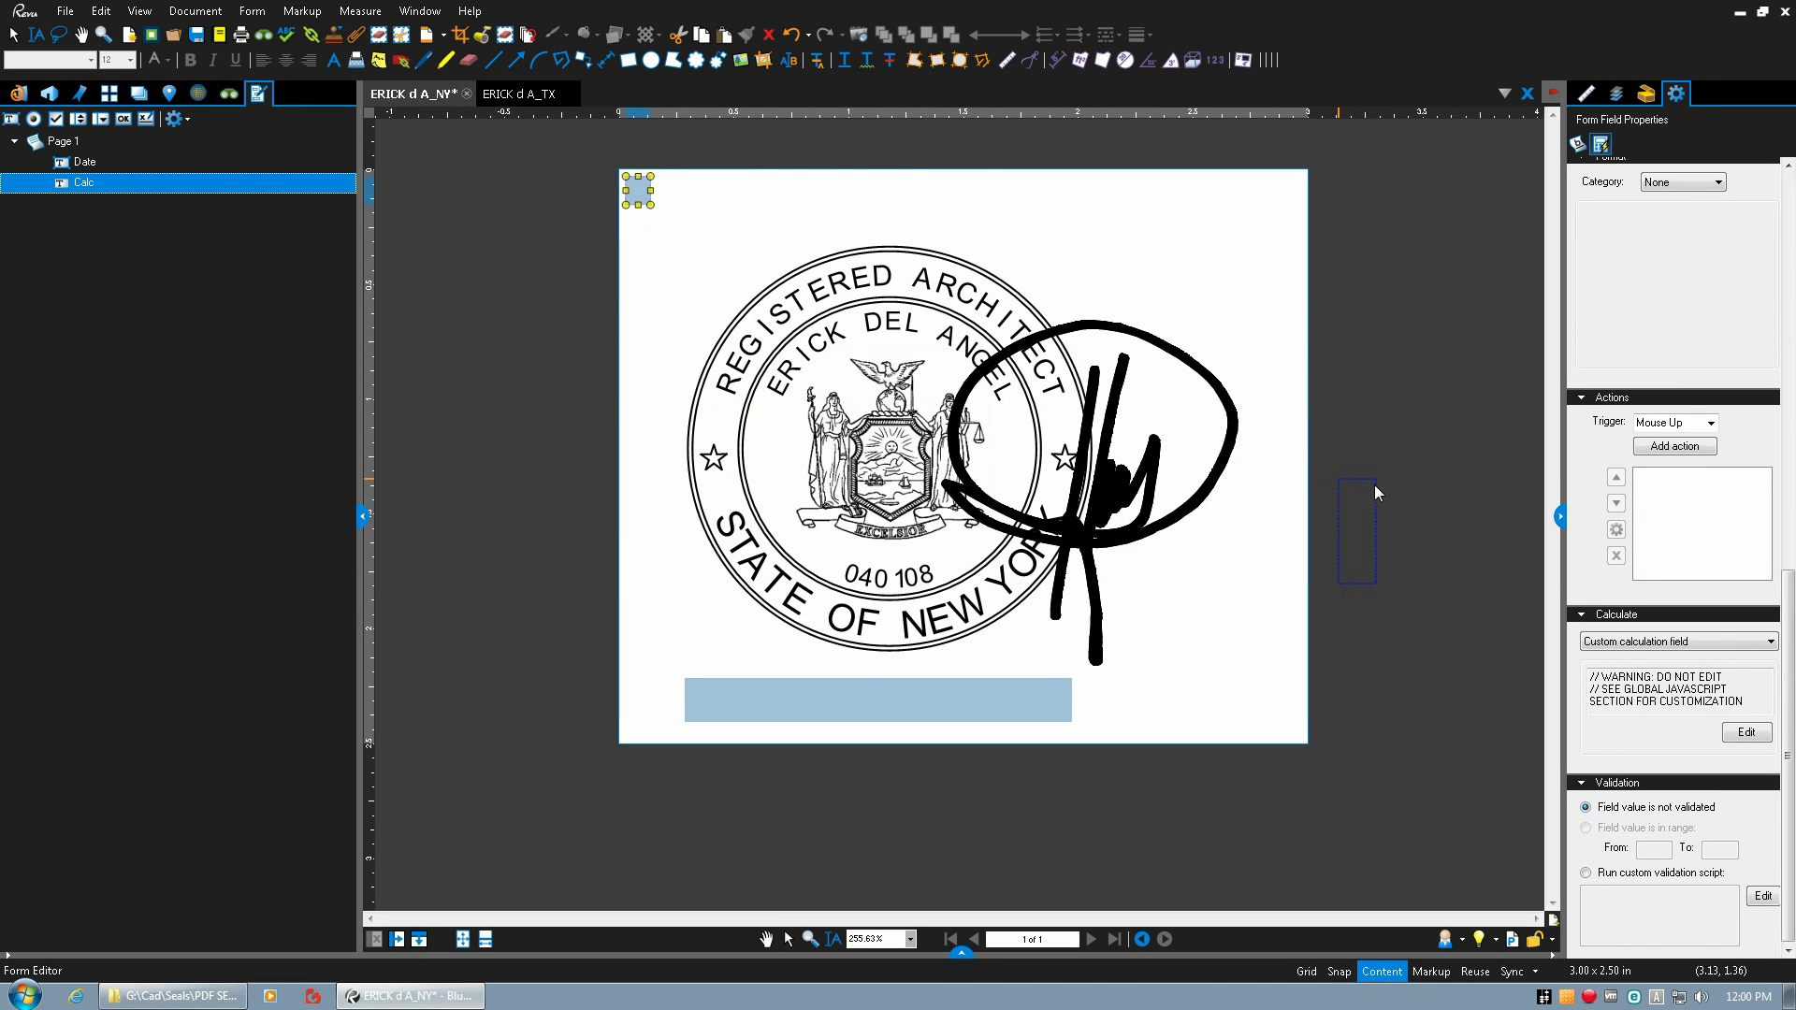
click(197, 37)
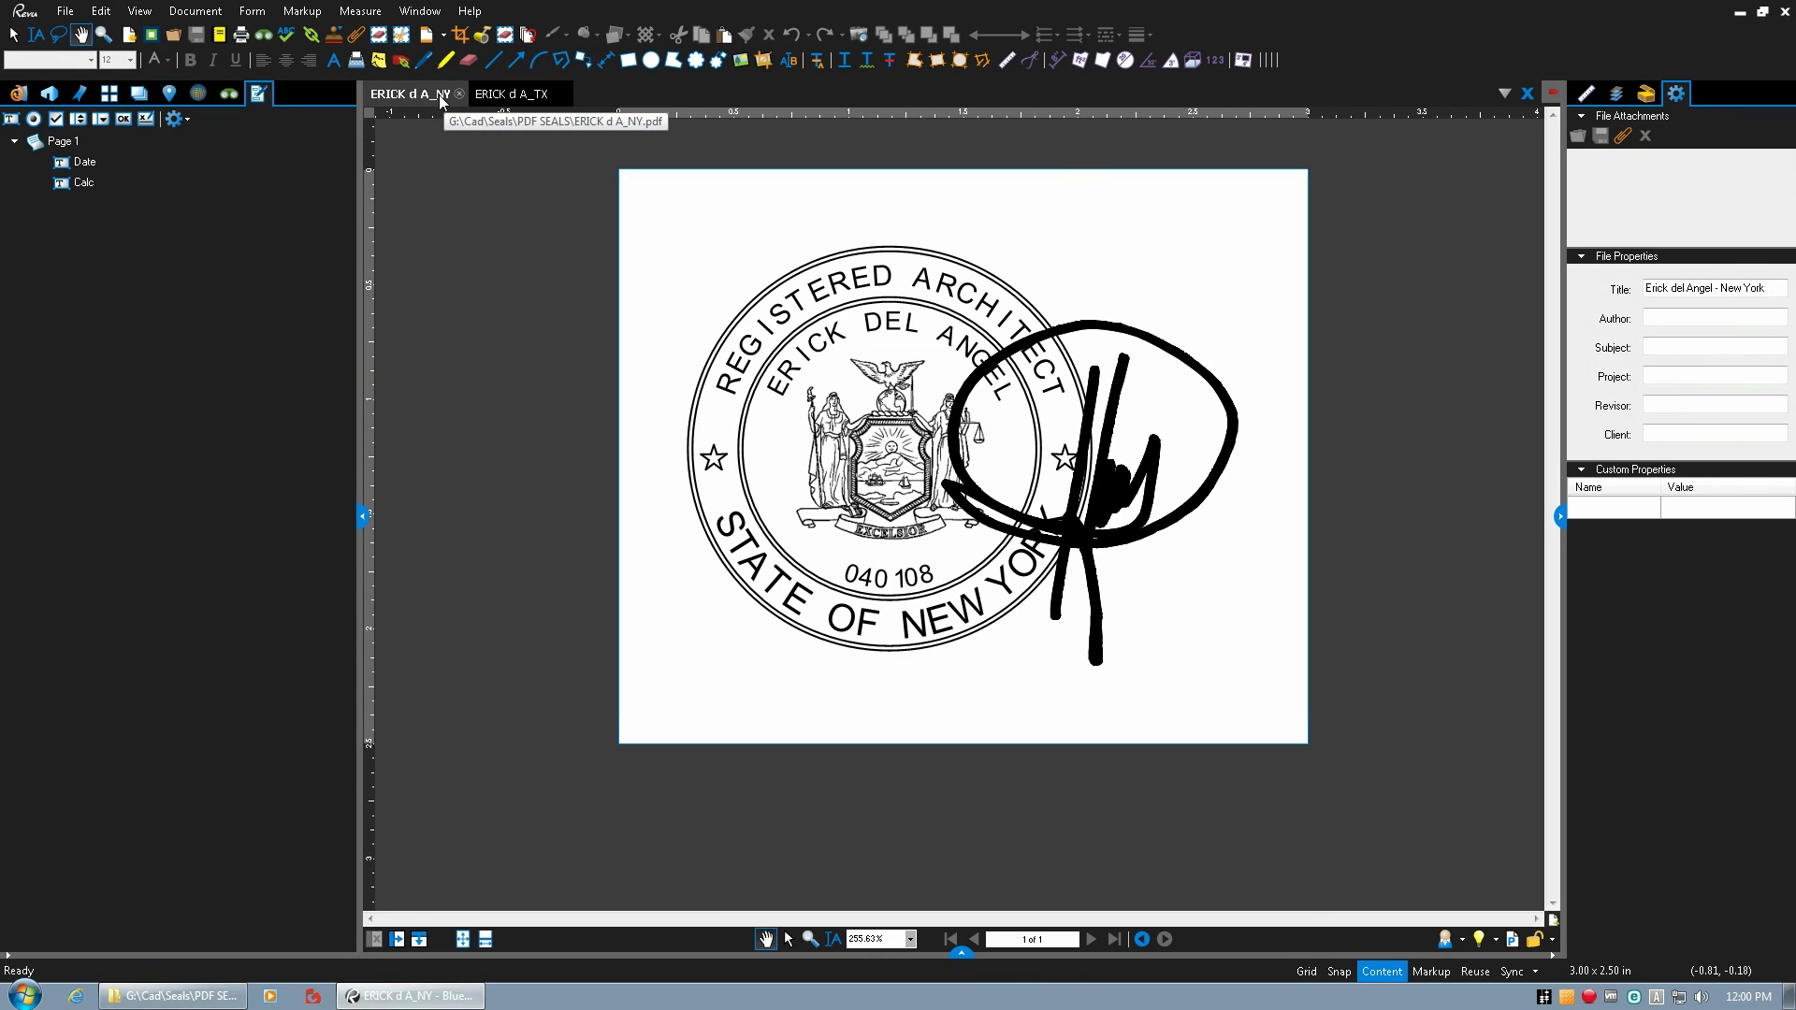
click(1648, 95)
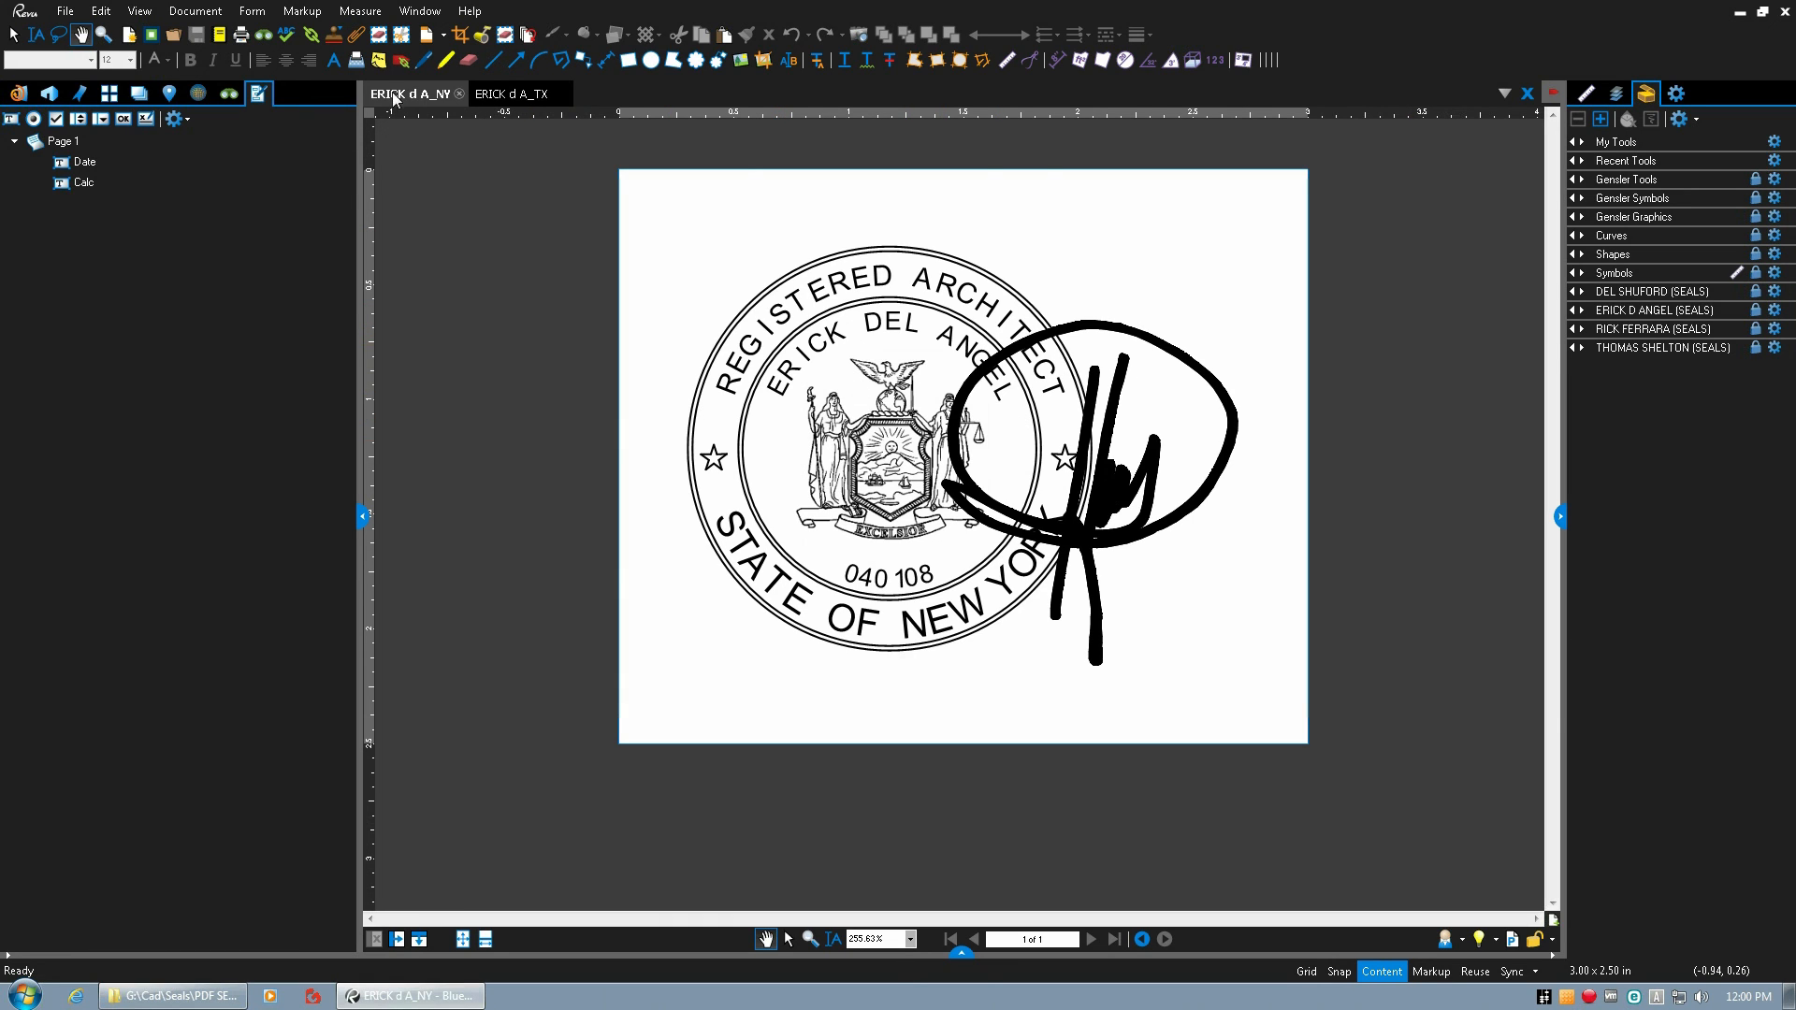
click(460, 95)
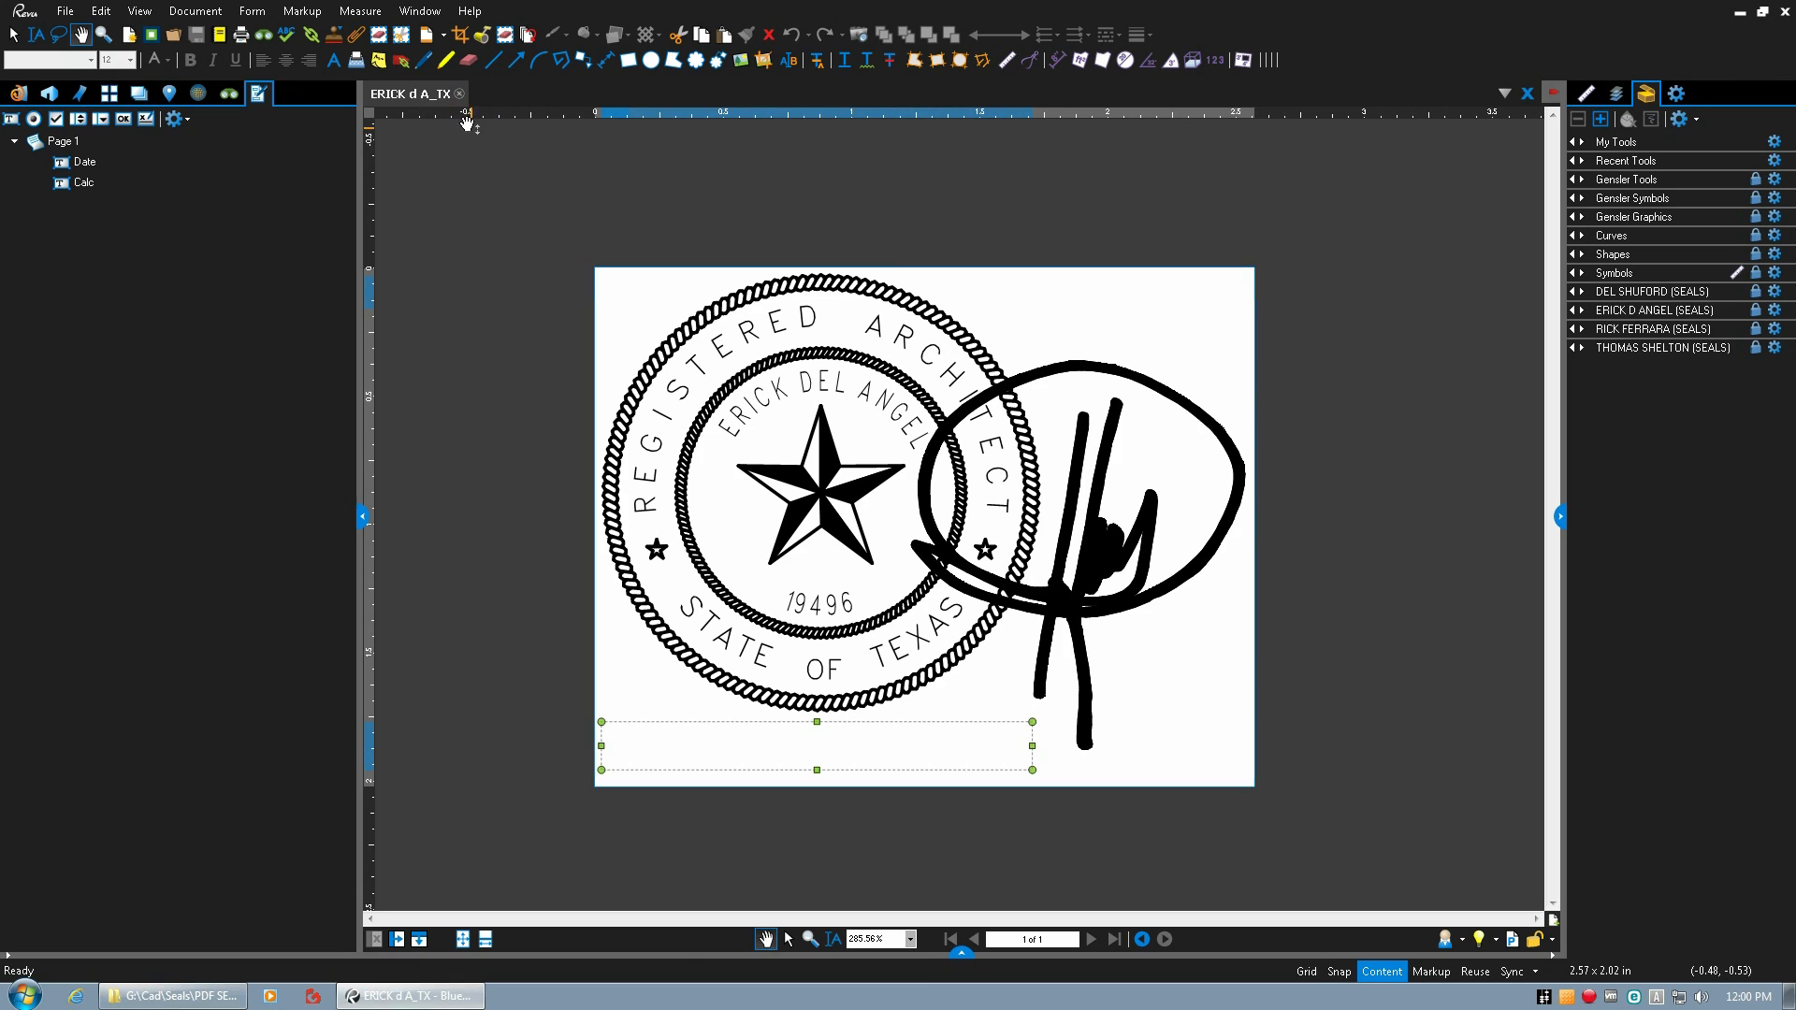
click(459, 94)
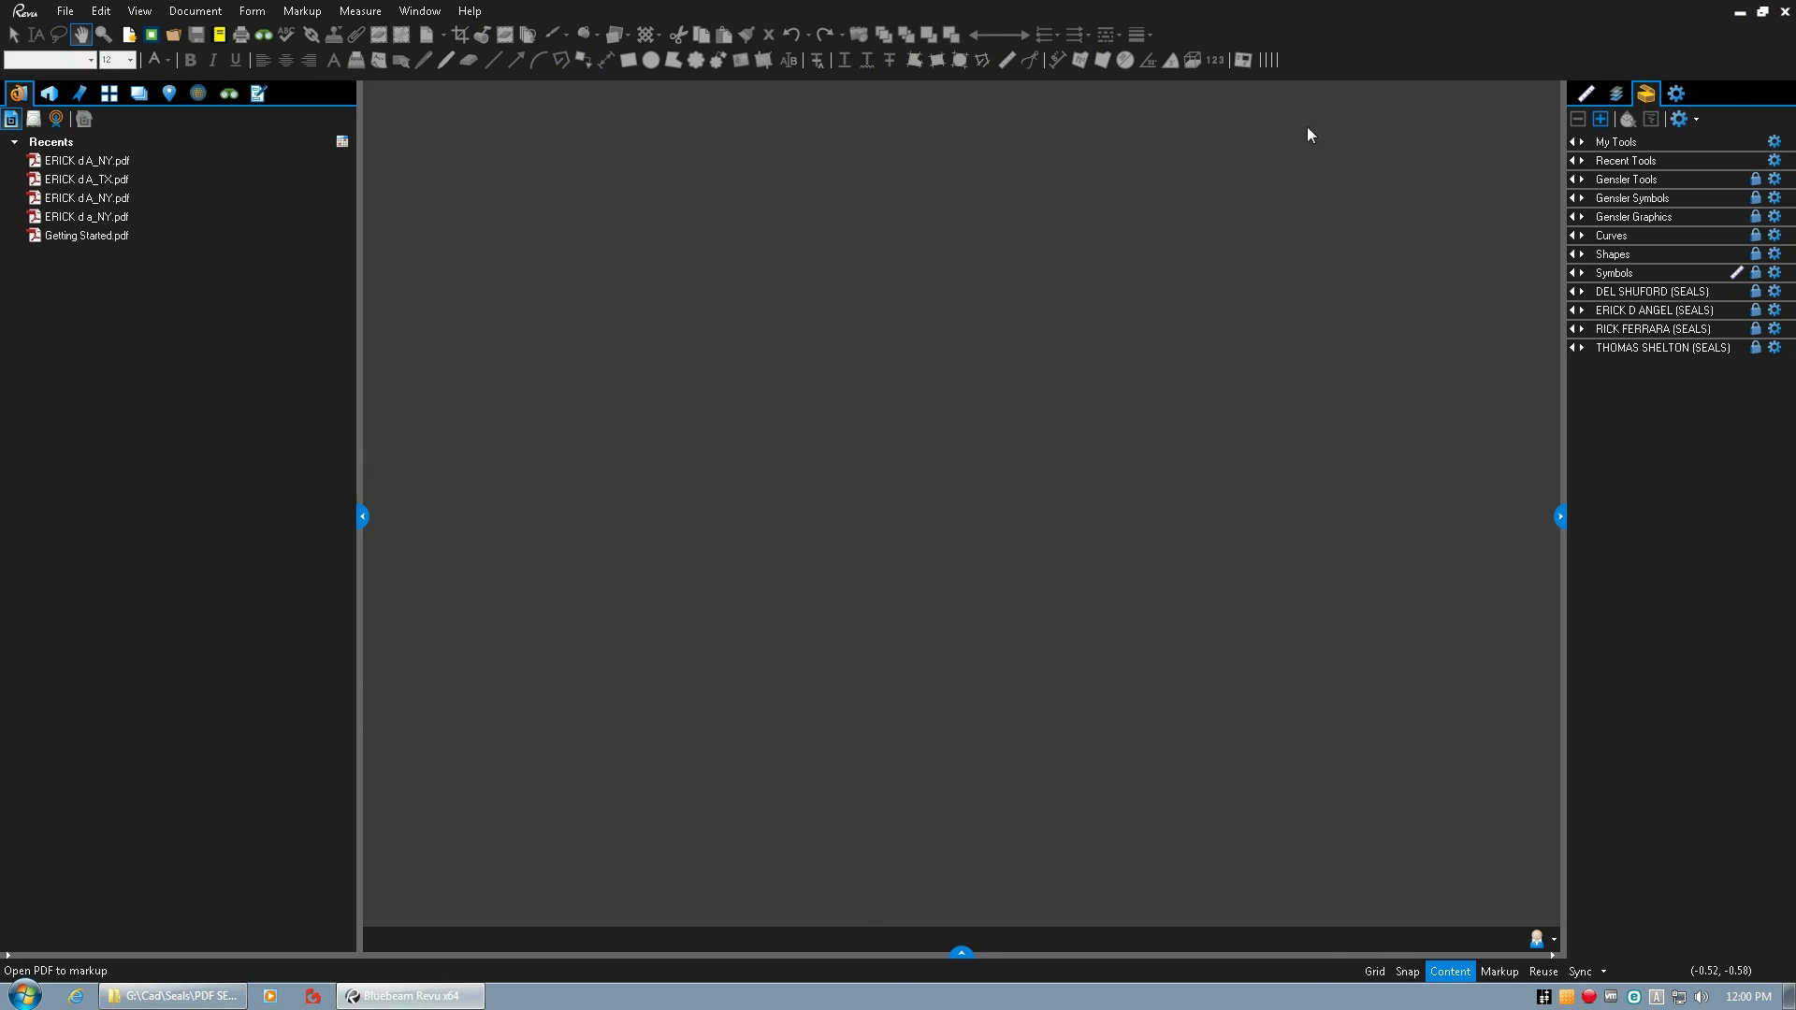
Switch from the remote desktop to Revu on the local computer and create a blank one-page 8.5 x 11 inch portrait document.
mouse_move(988, 7)
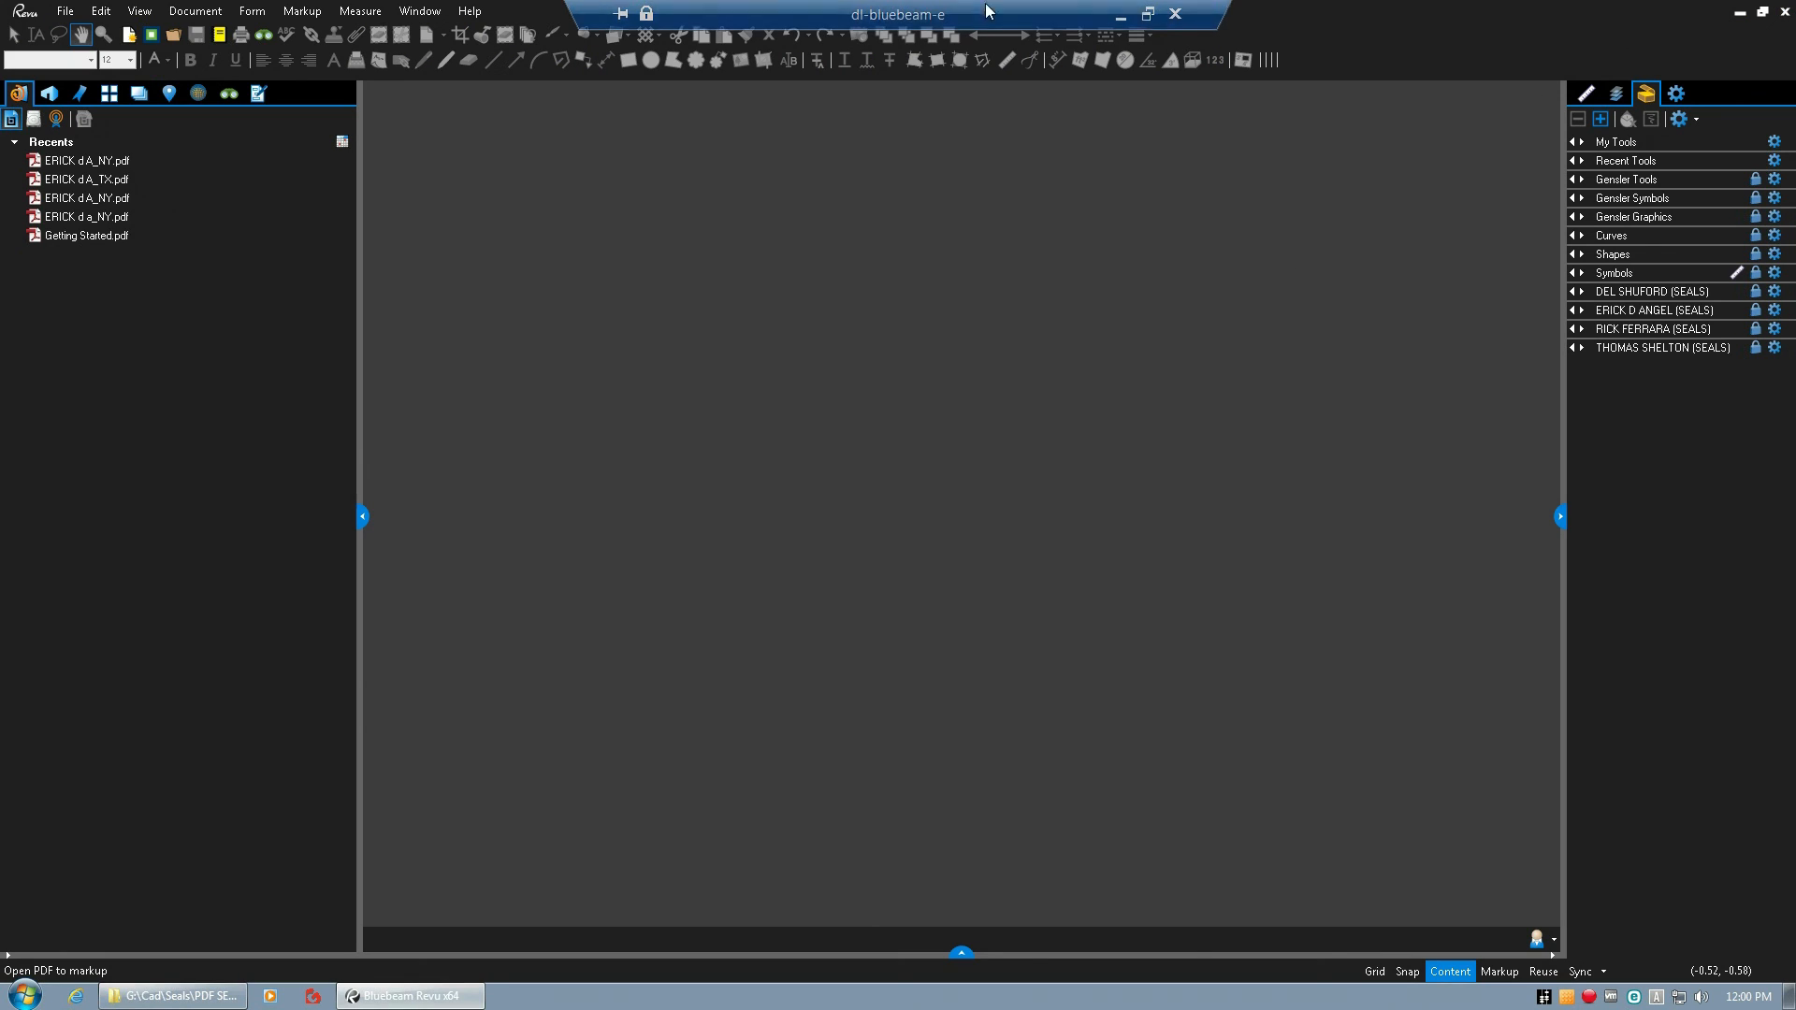
click(1122, 18)
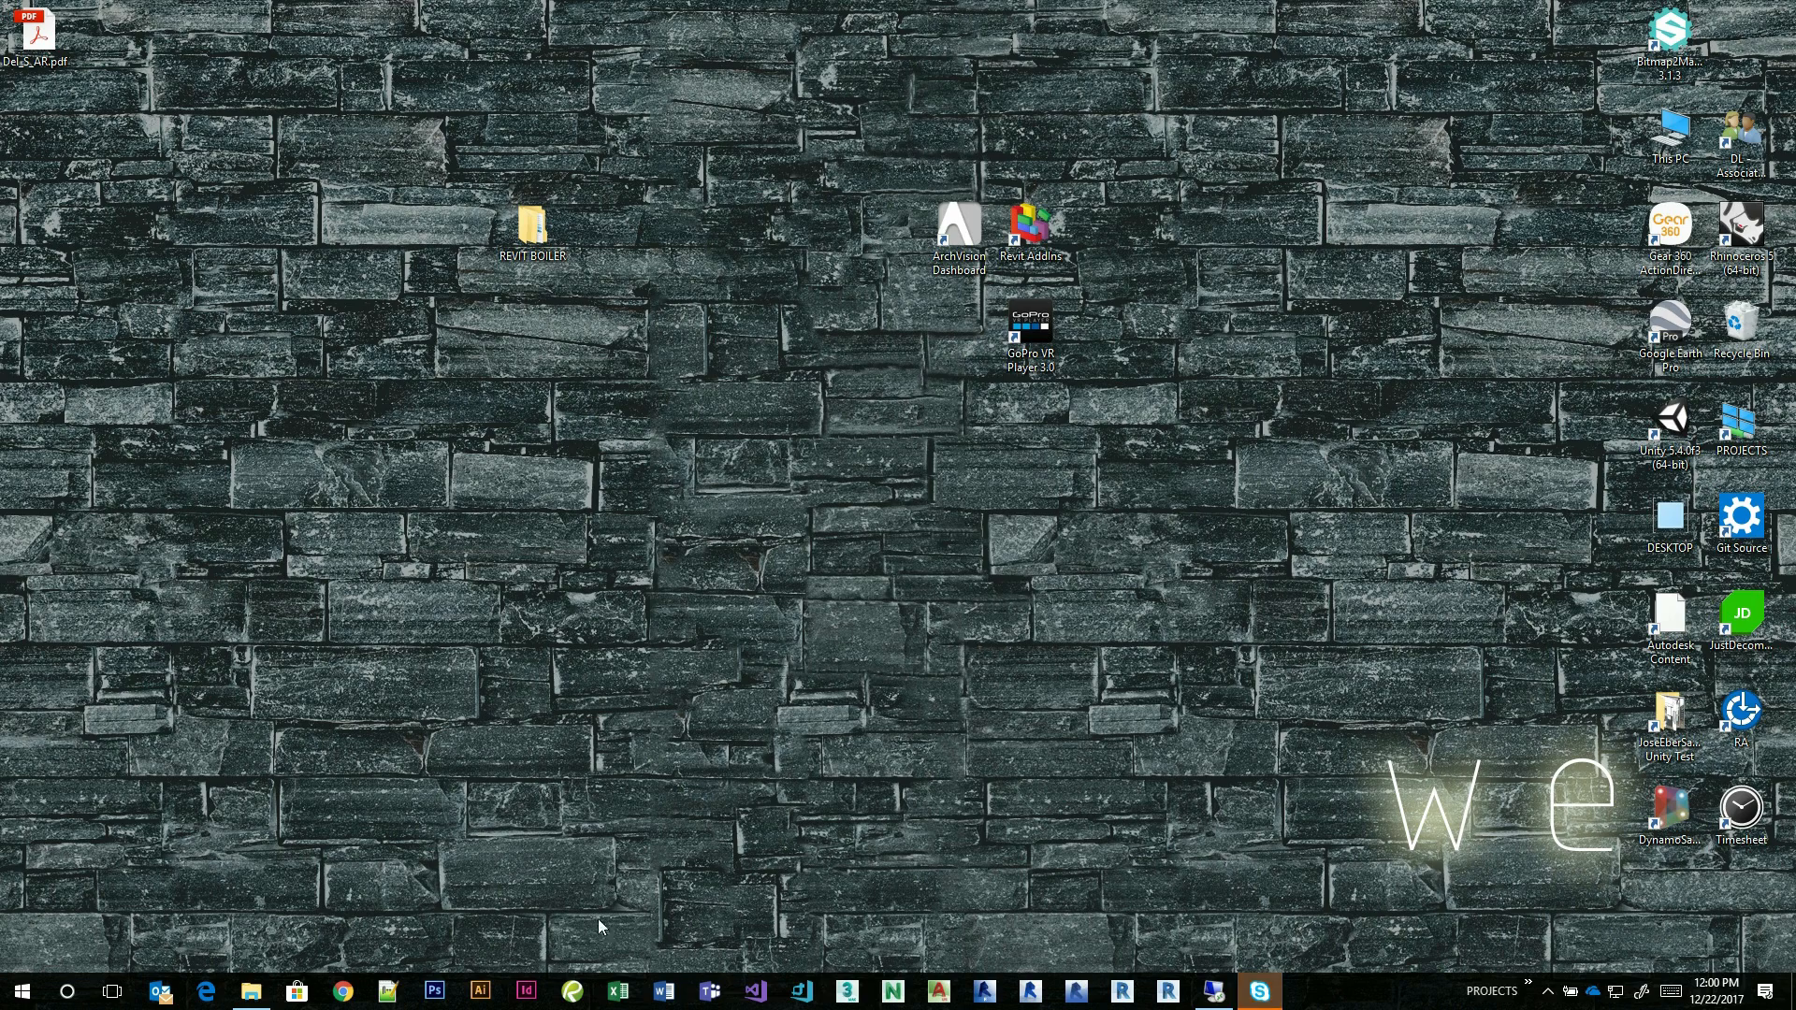
click(572, 991)
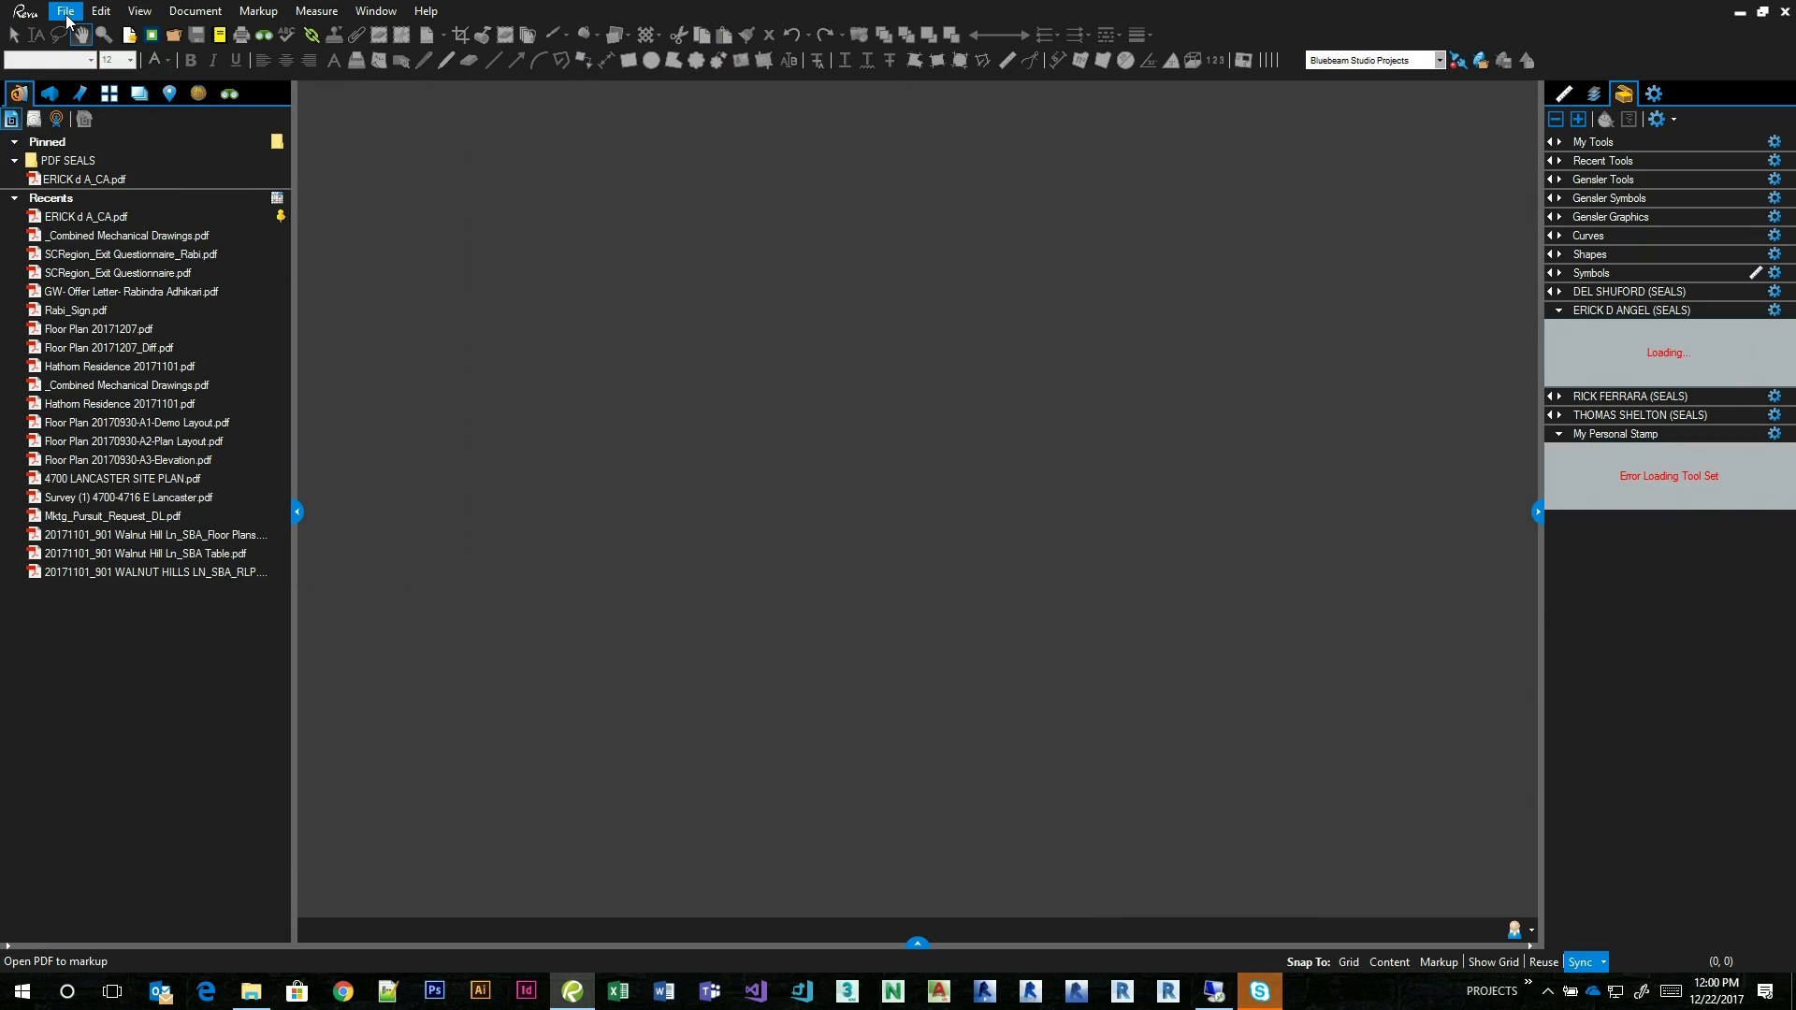
click(67, 15)
click(99, 36)
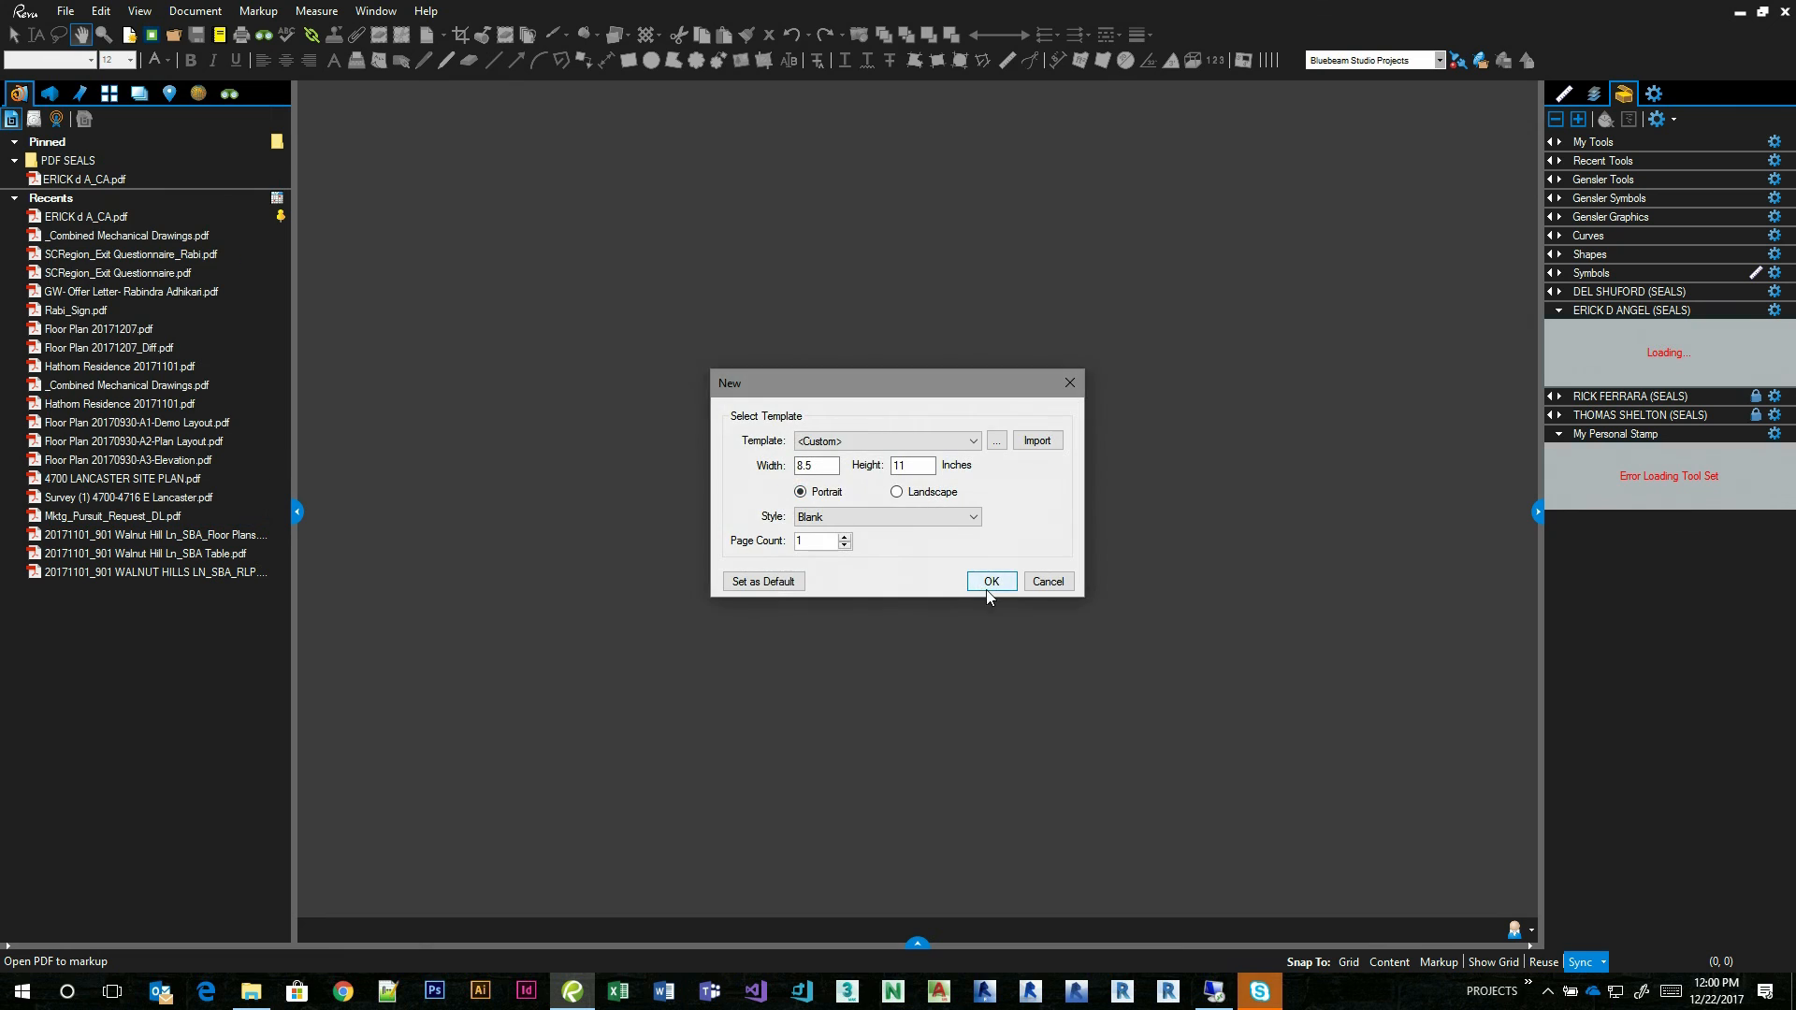
click(986, 583)
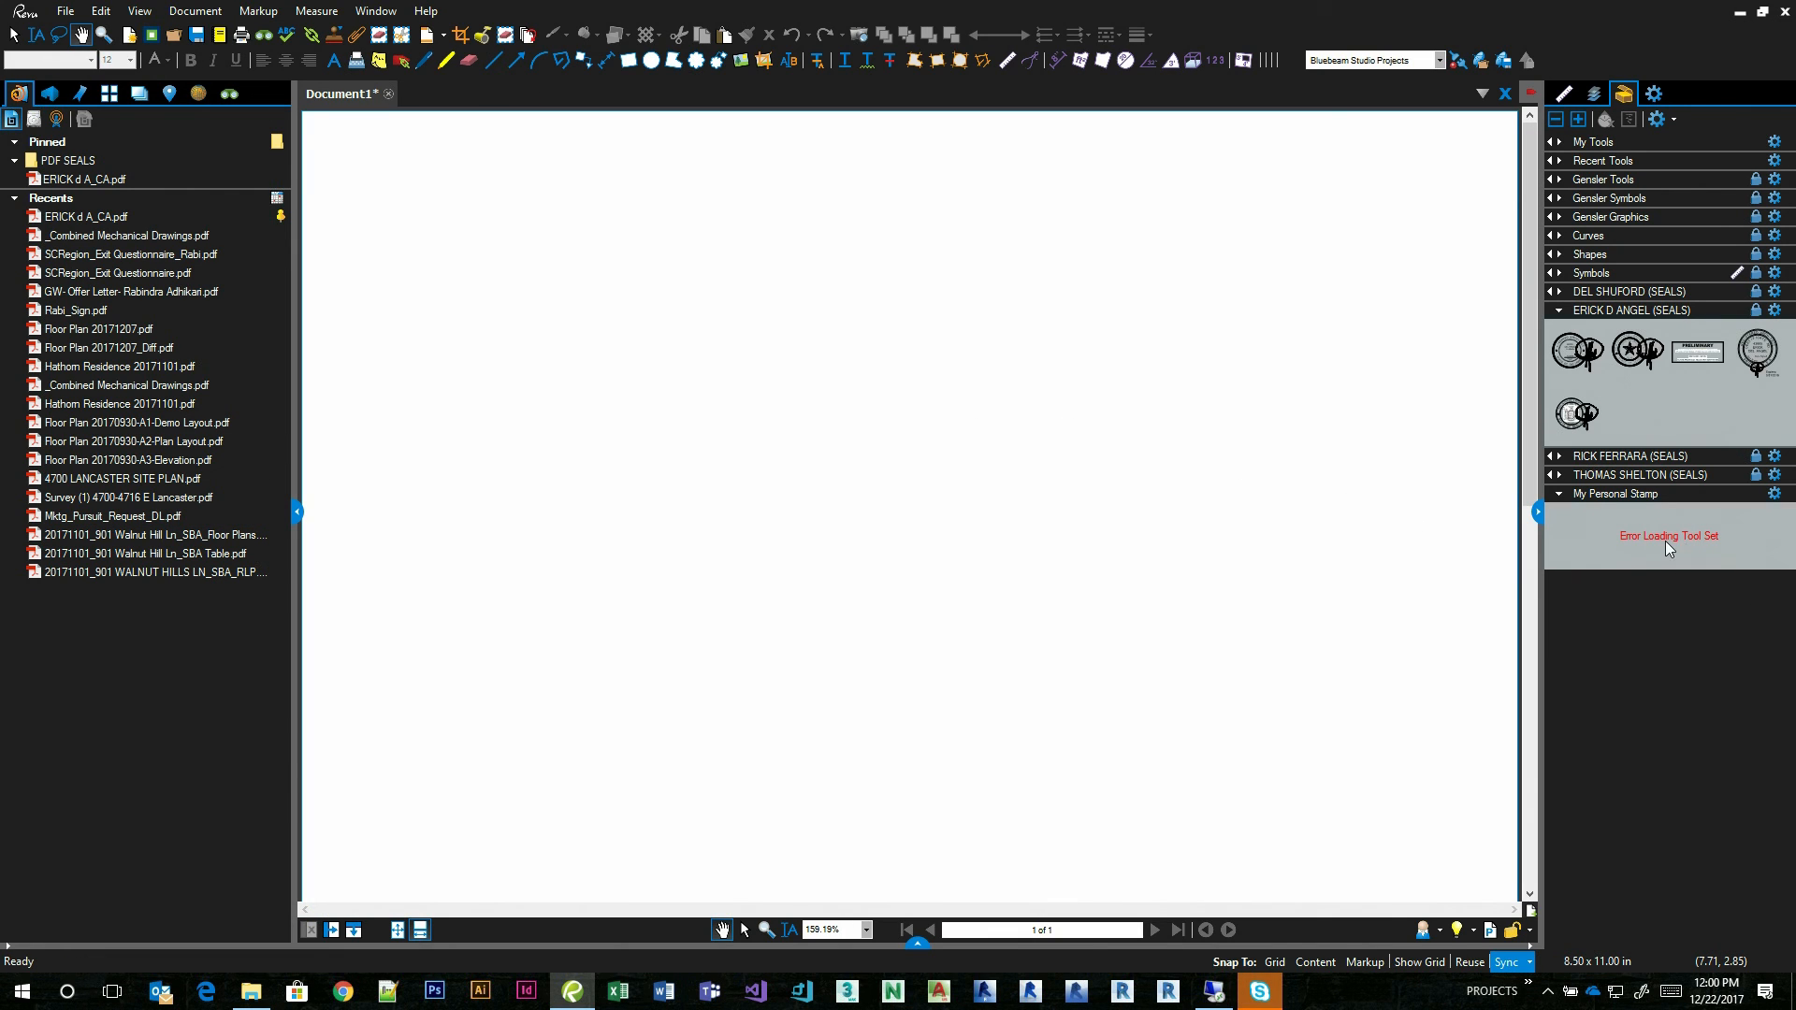
Collapse the My Personal Stamp tool set, test the New York seal on the blank page with the date 12/22/2017, and delete it.
click(1587, 494)
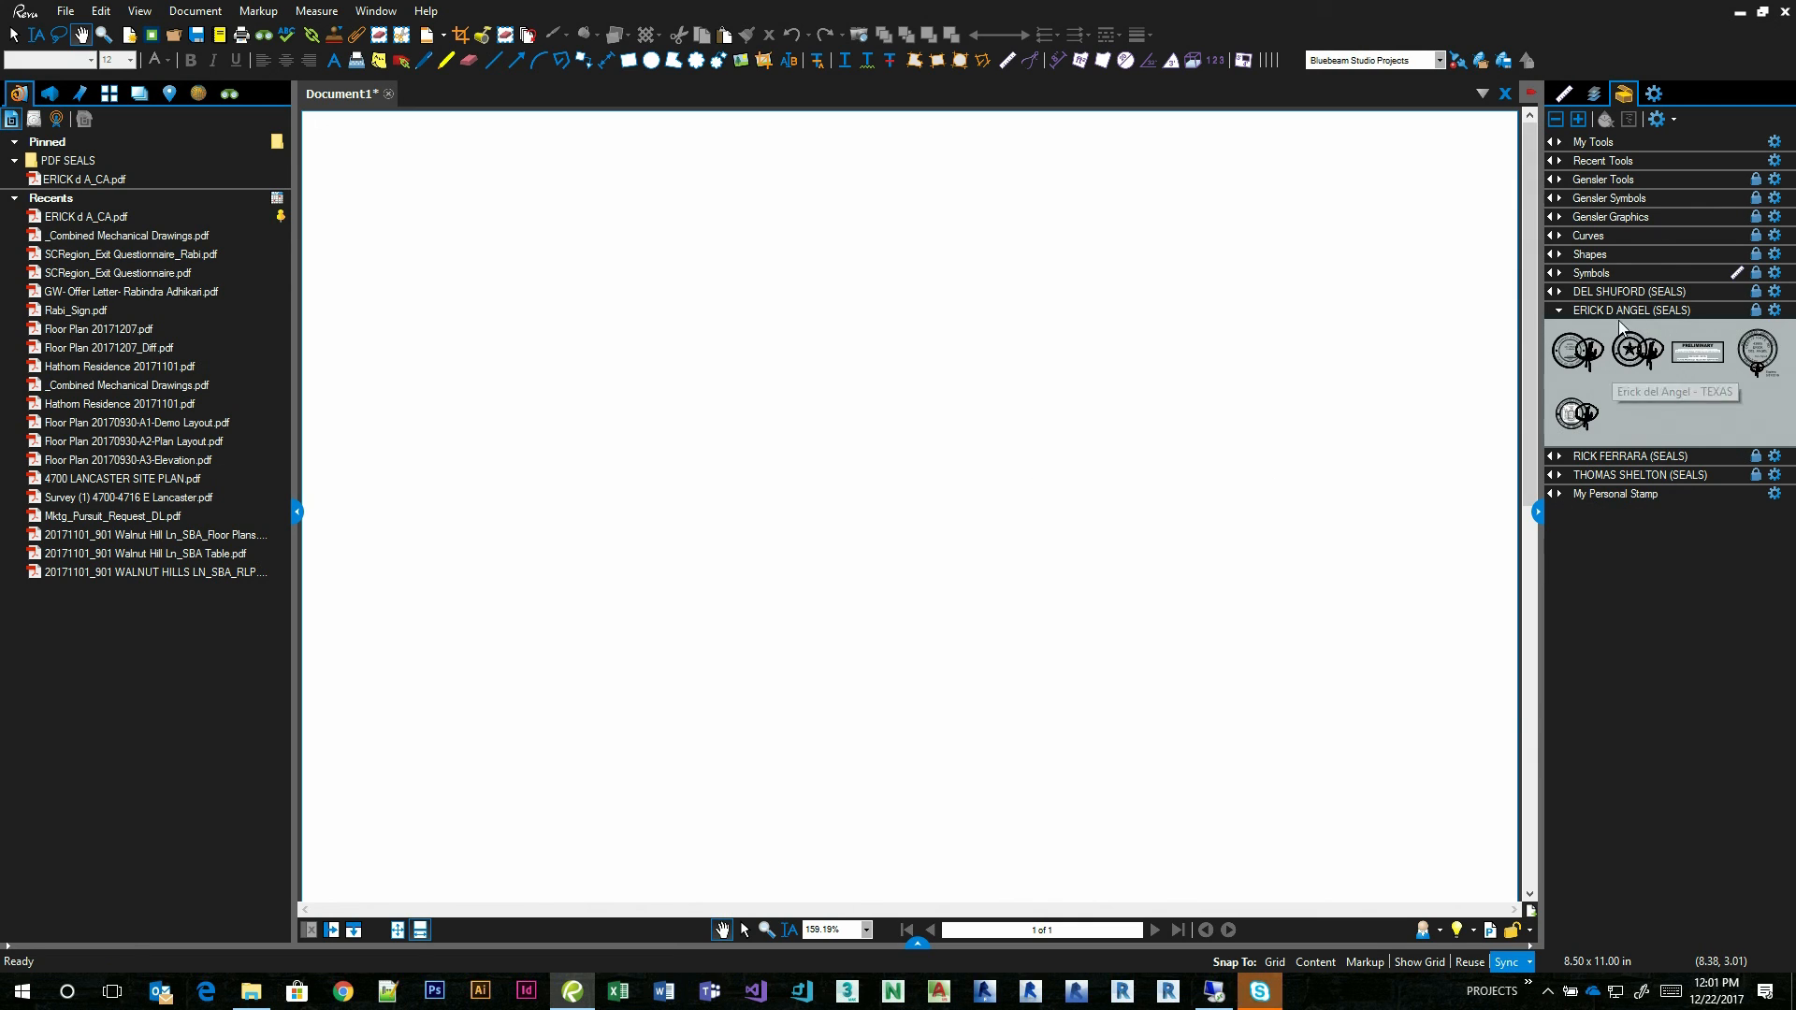
click(1576, 417)
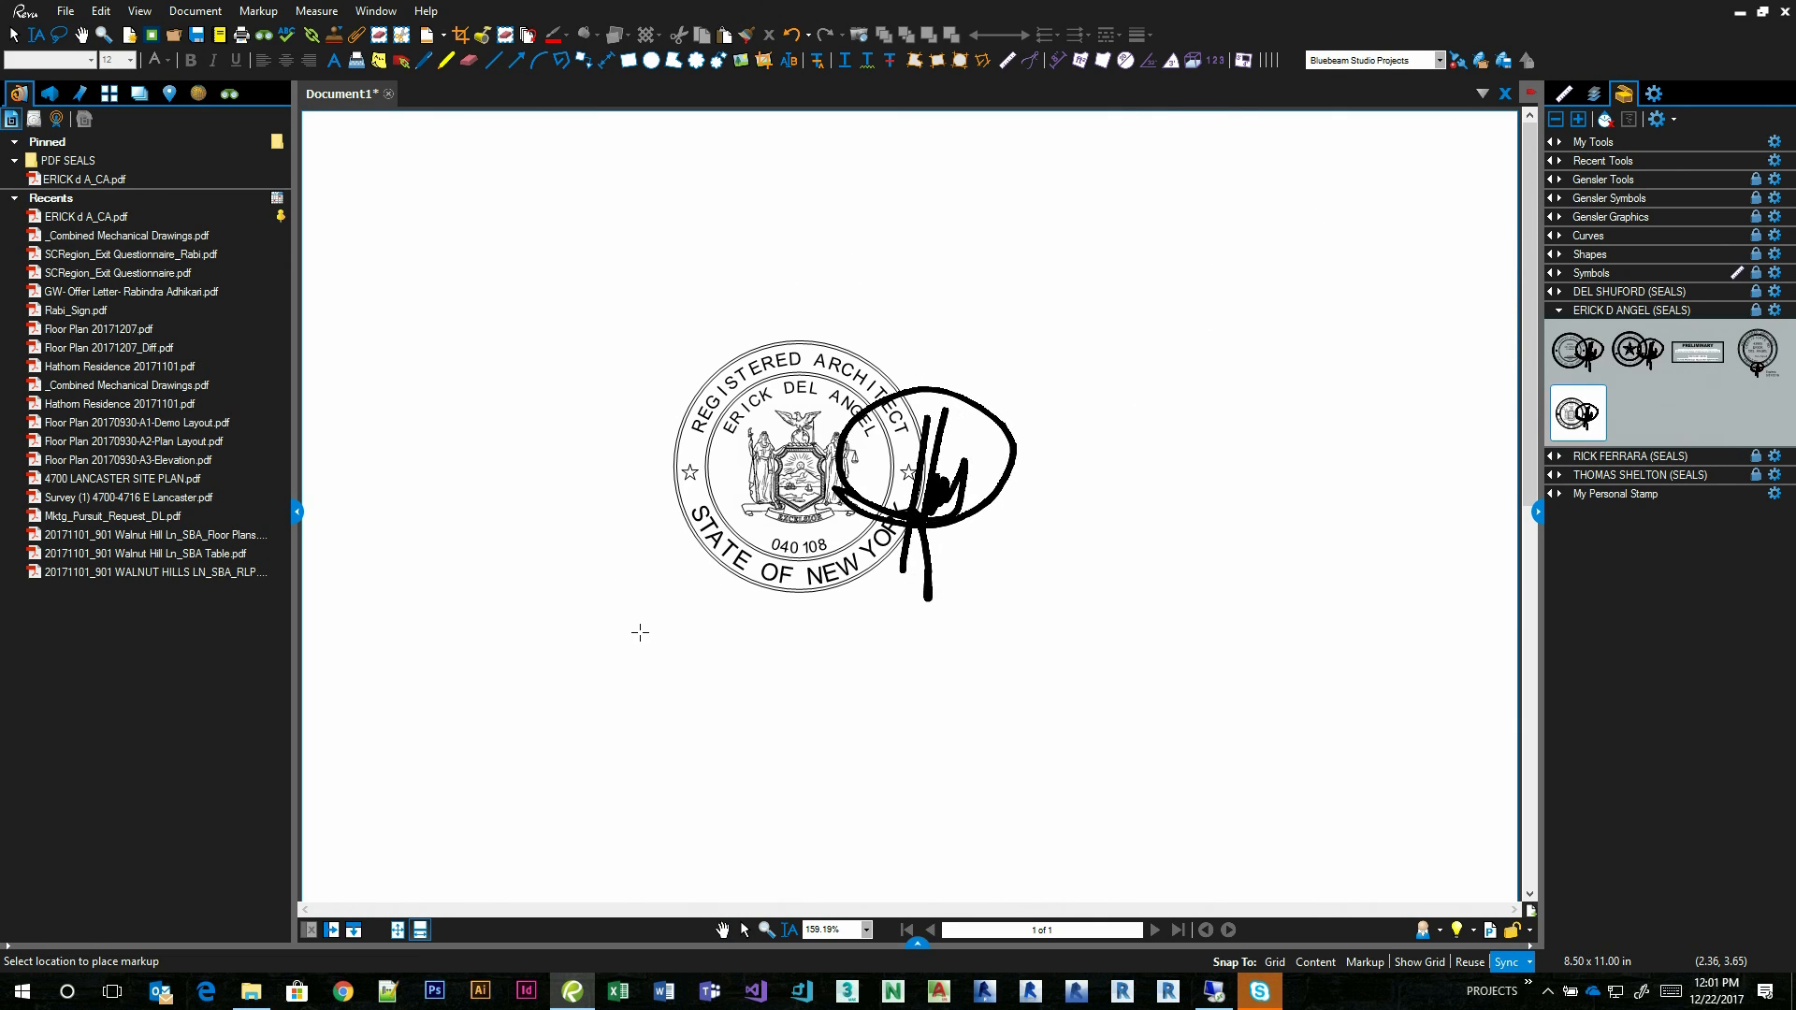
click(639, 631)
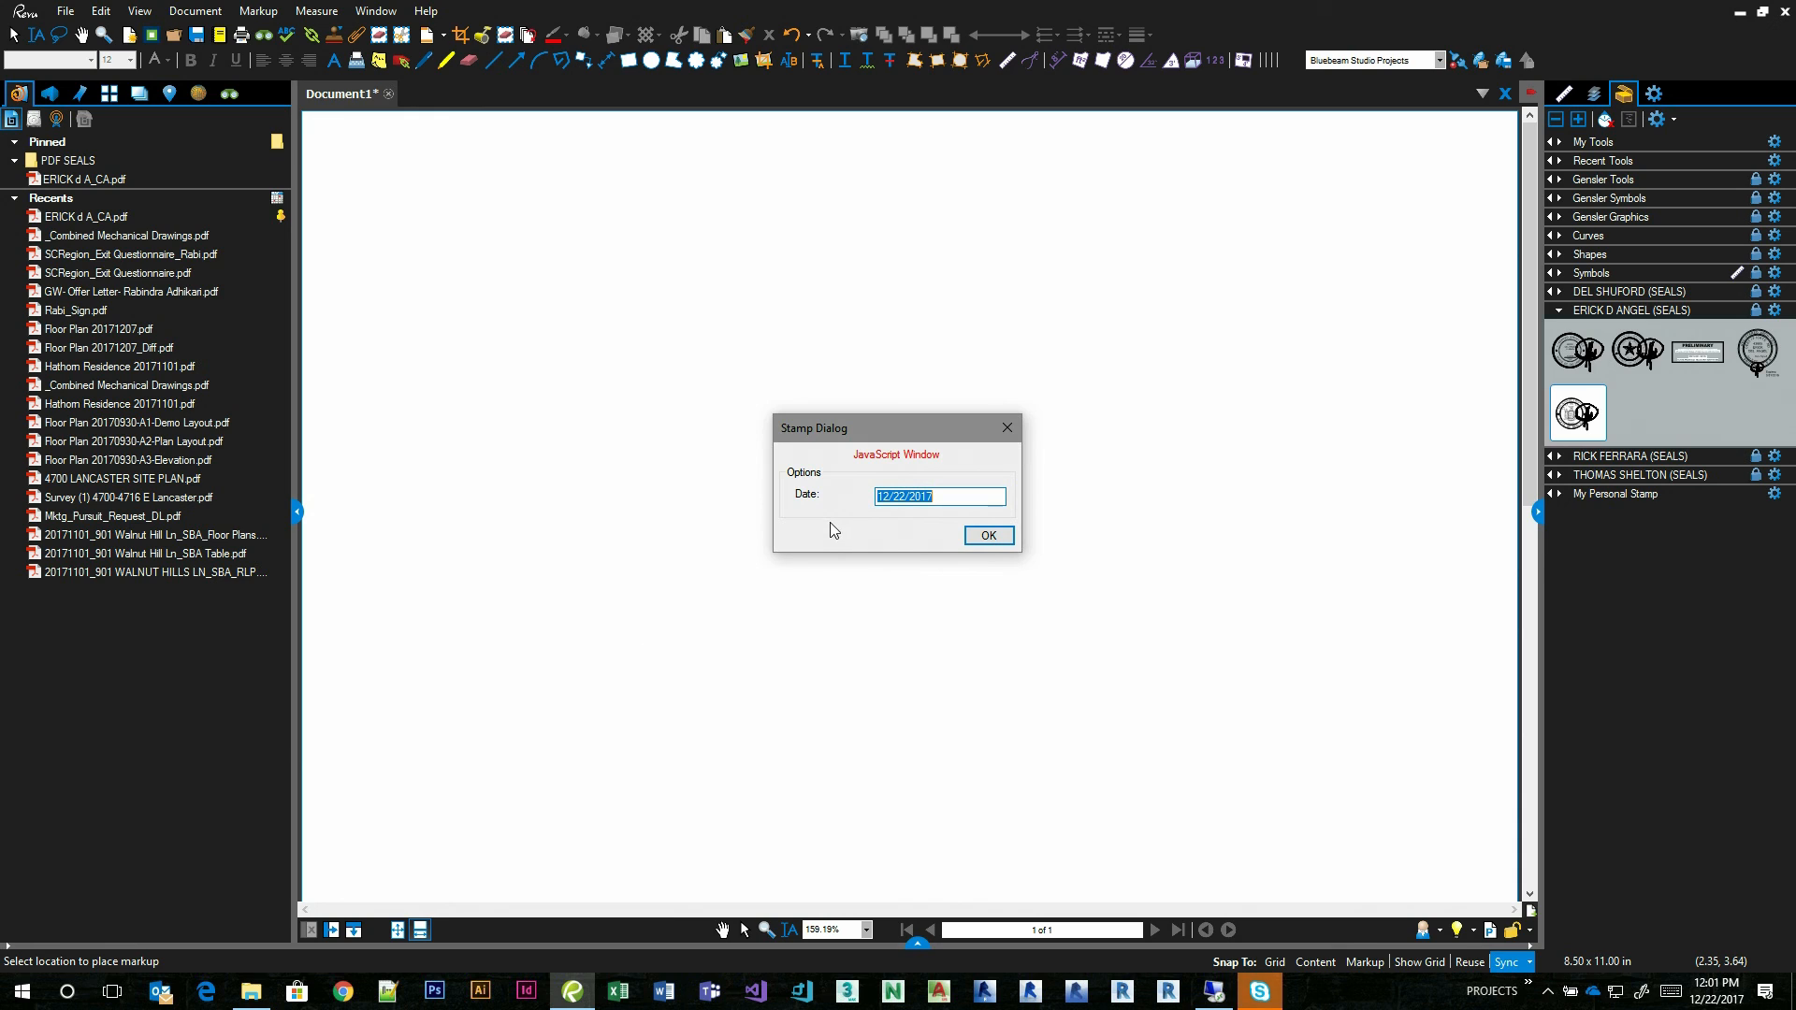
click(979, 534)
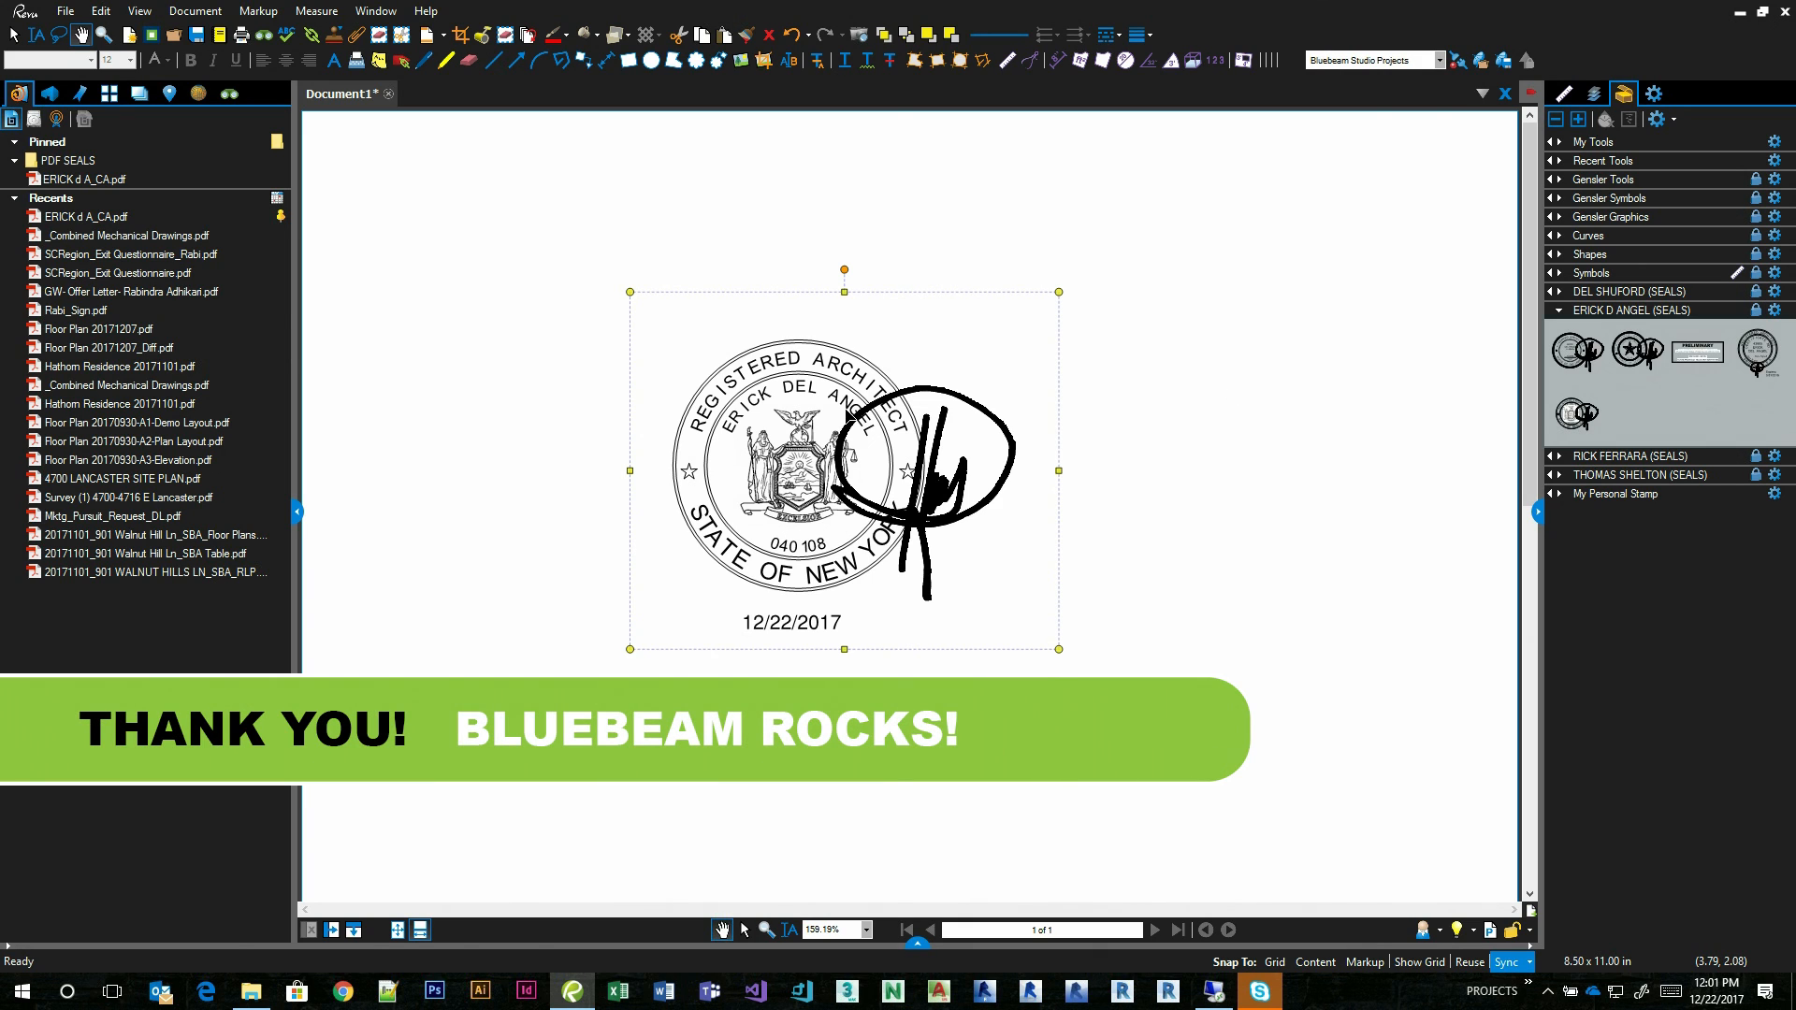
key(Delete)
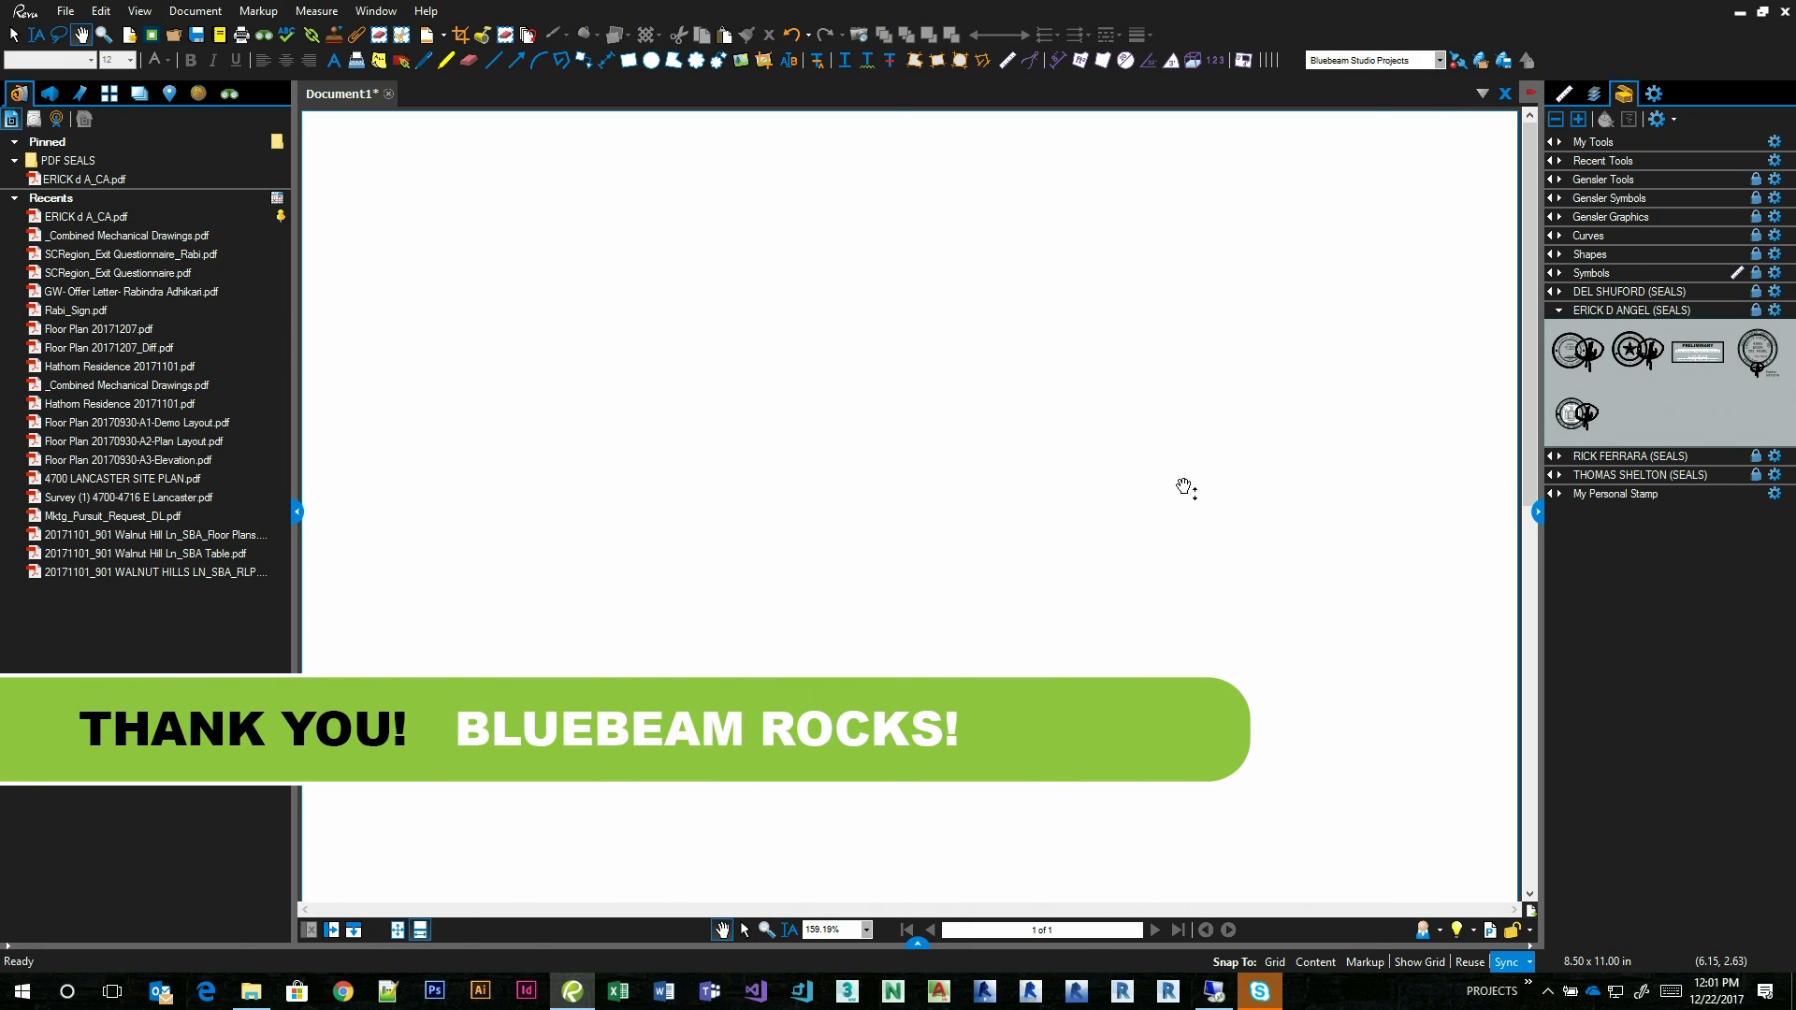